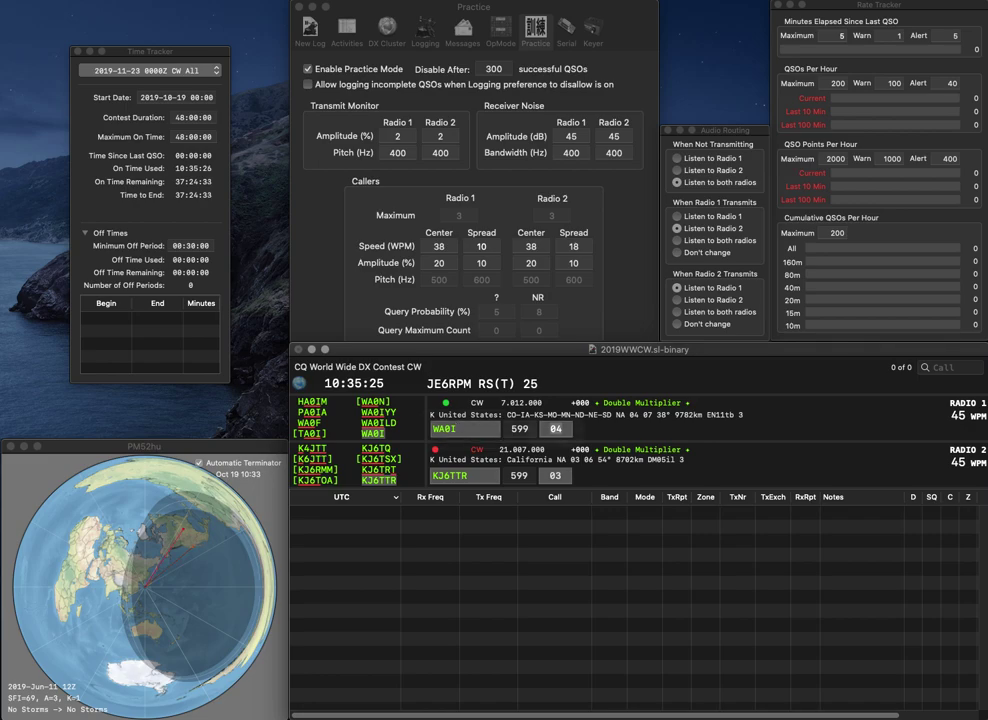
key(Return)
key(Down)
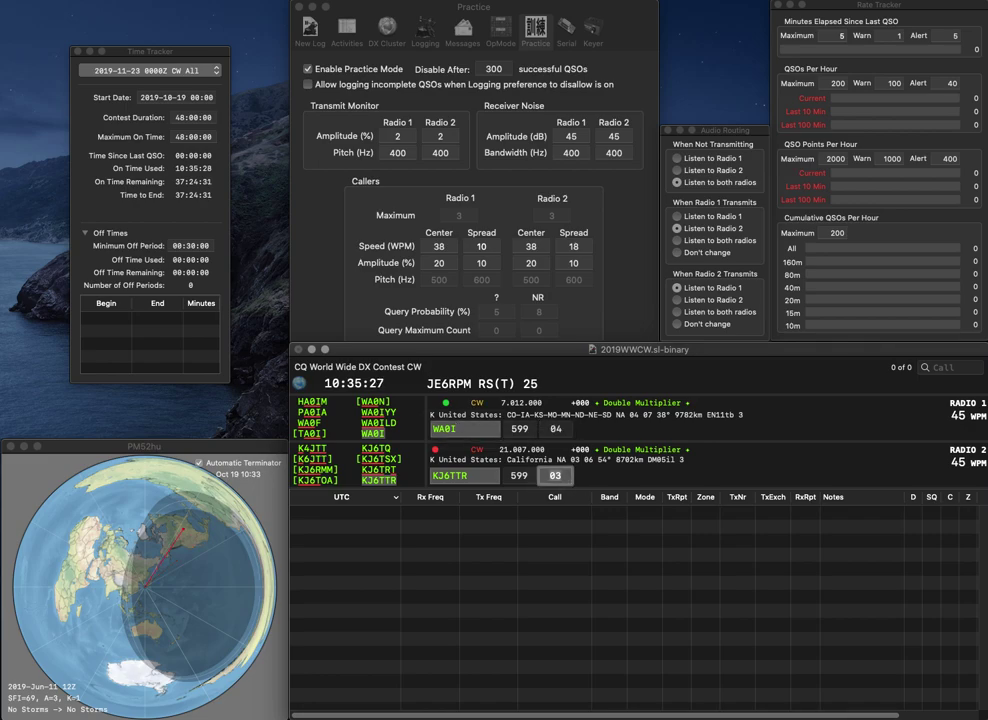
key(Return)
key(Up)
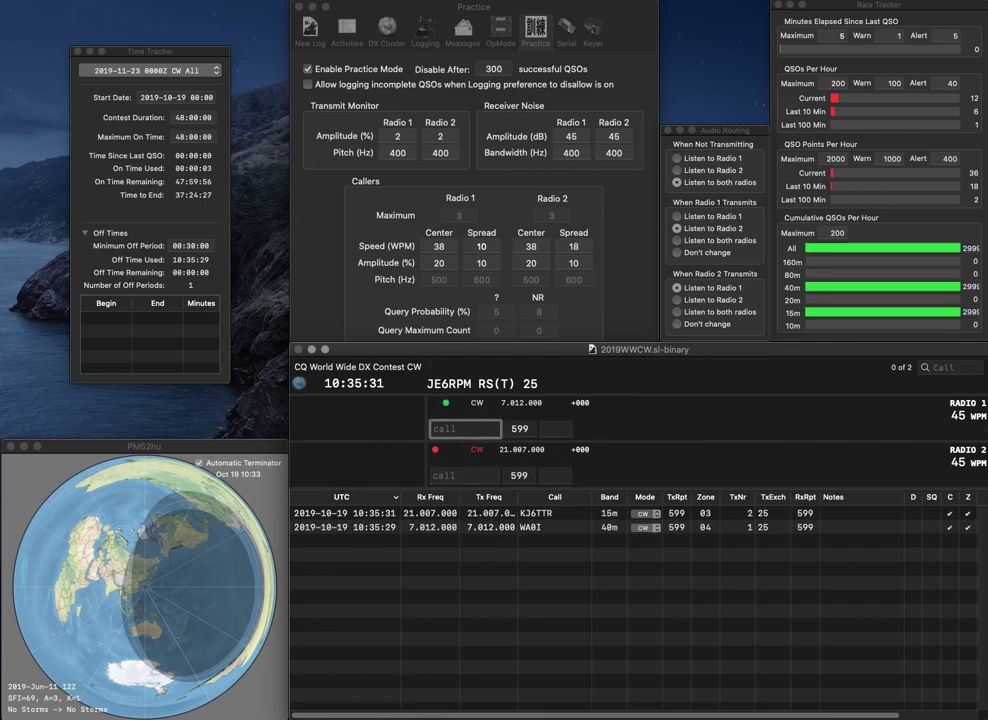
text(K3FI)
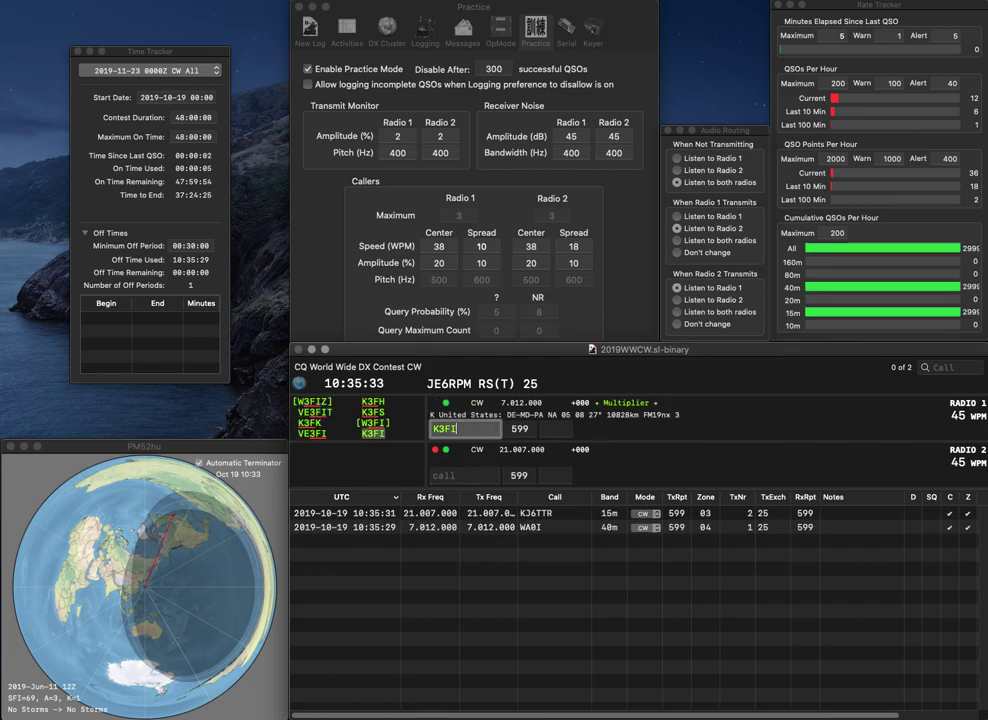
text(1)
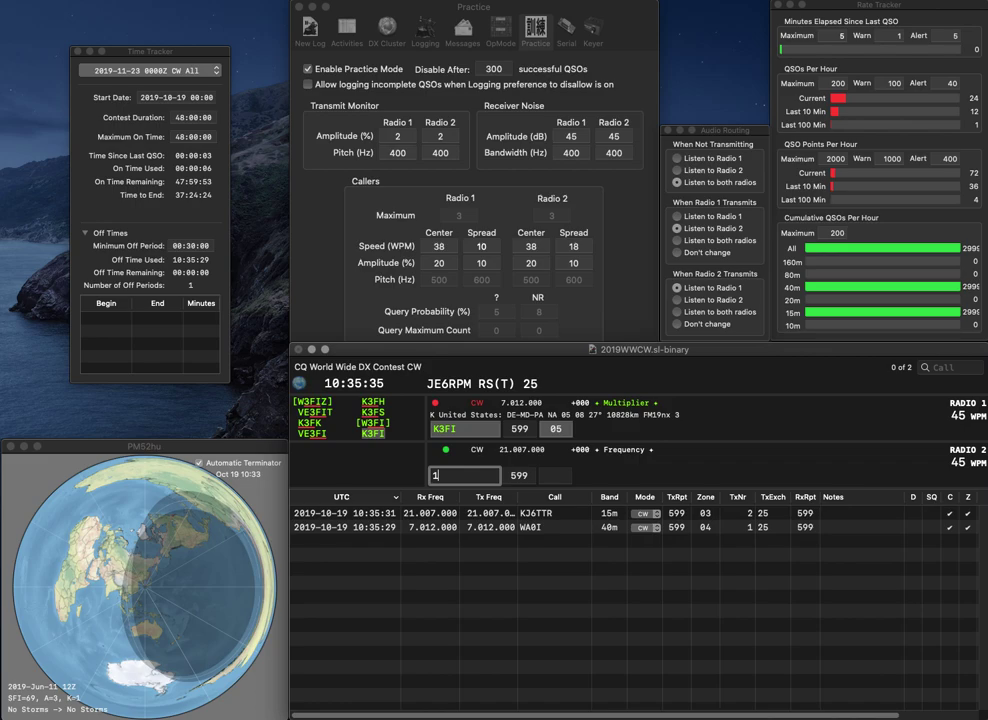
text(GWDK1GW)
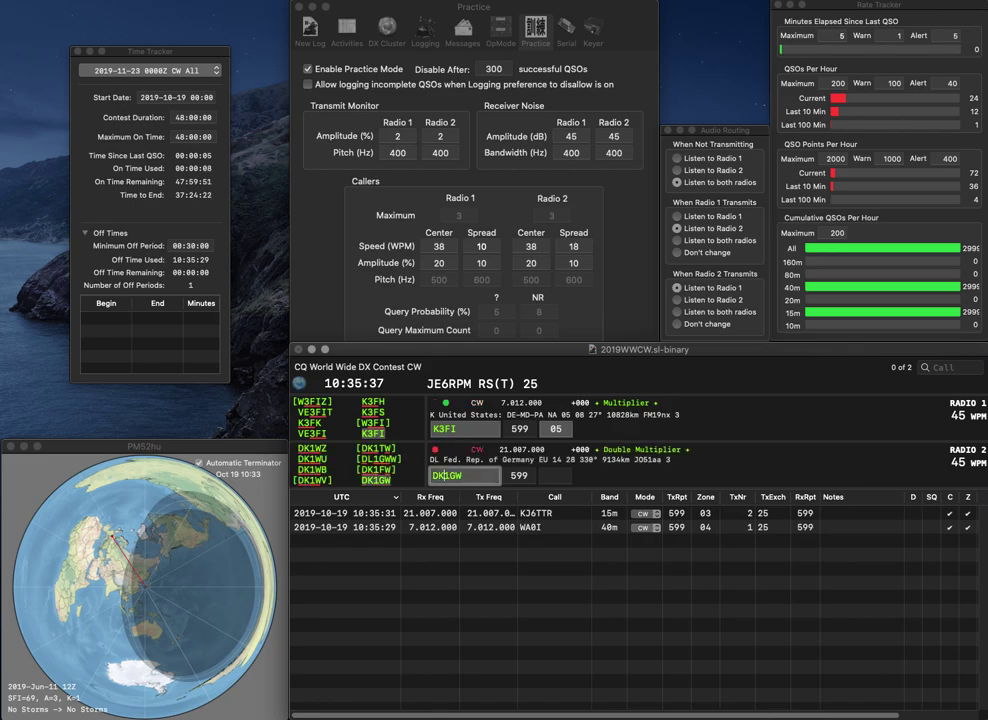
key(Return)
key(Up)
key(space)
key(Down)
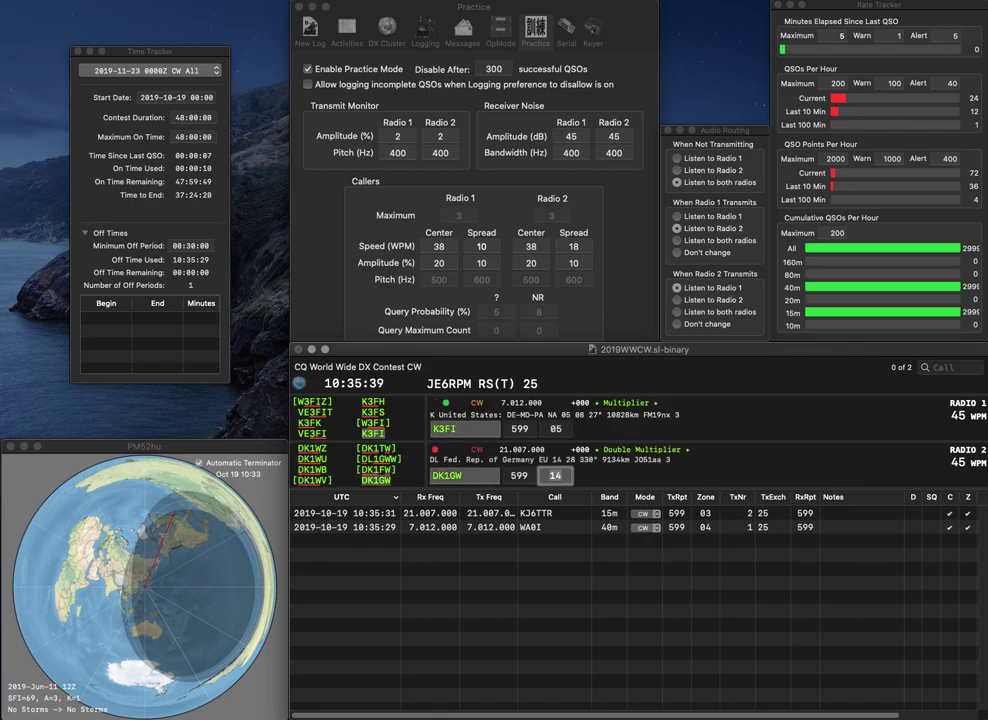
key(Return)
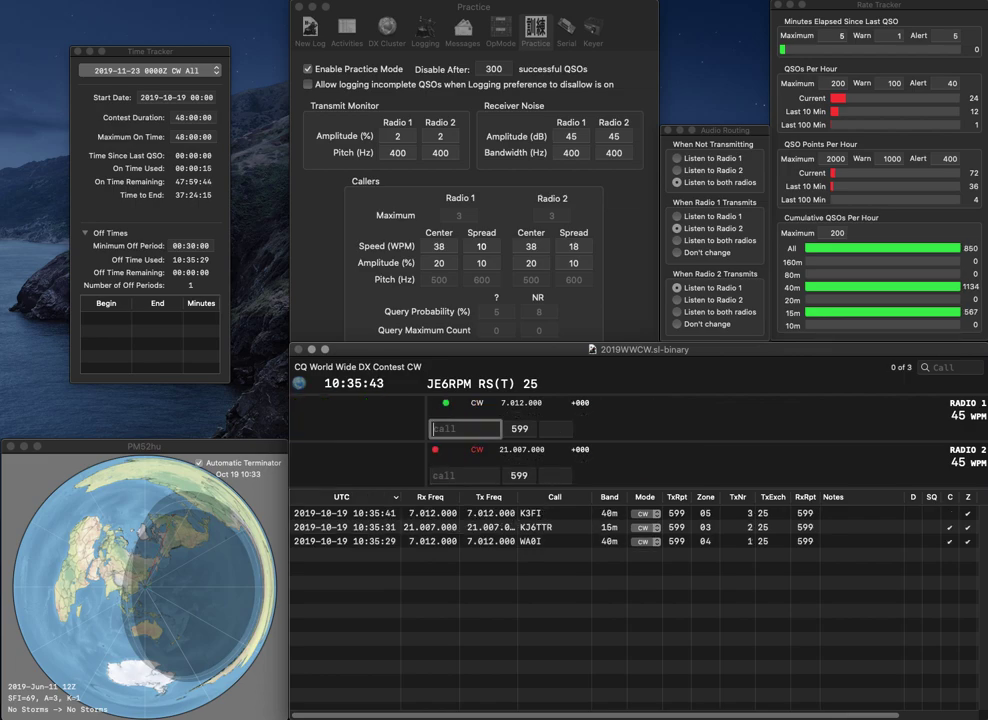
key(Return)
text(IKNFOI)
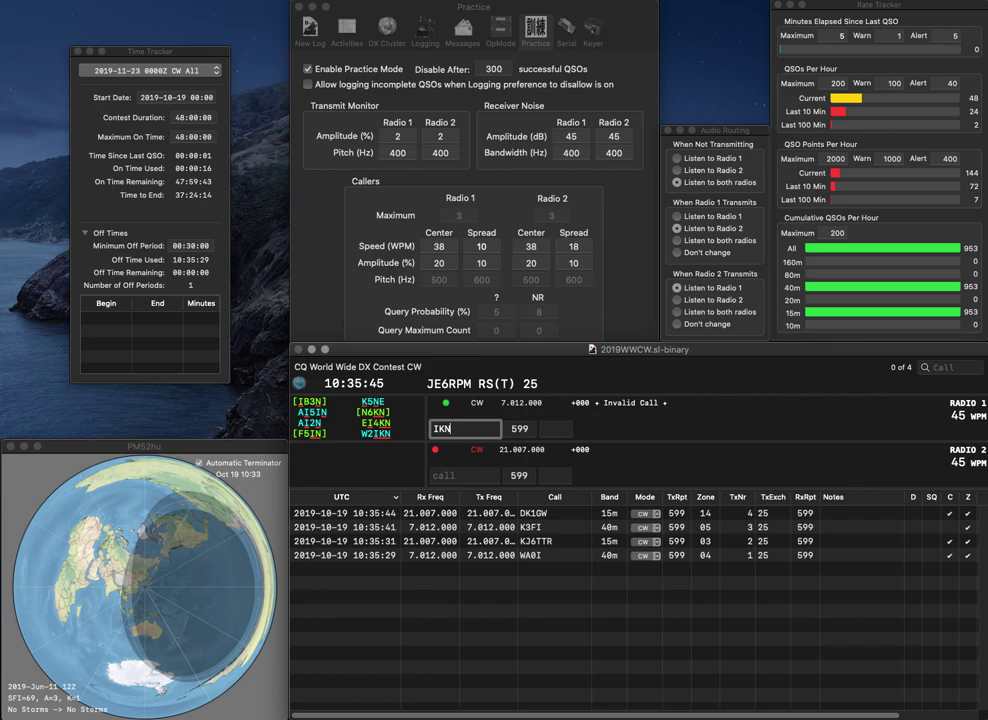
key(Left)
key(Left)
key(Left)
key(BackSpace)
key(BackSpace)
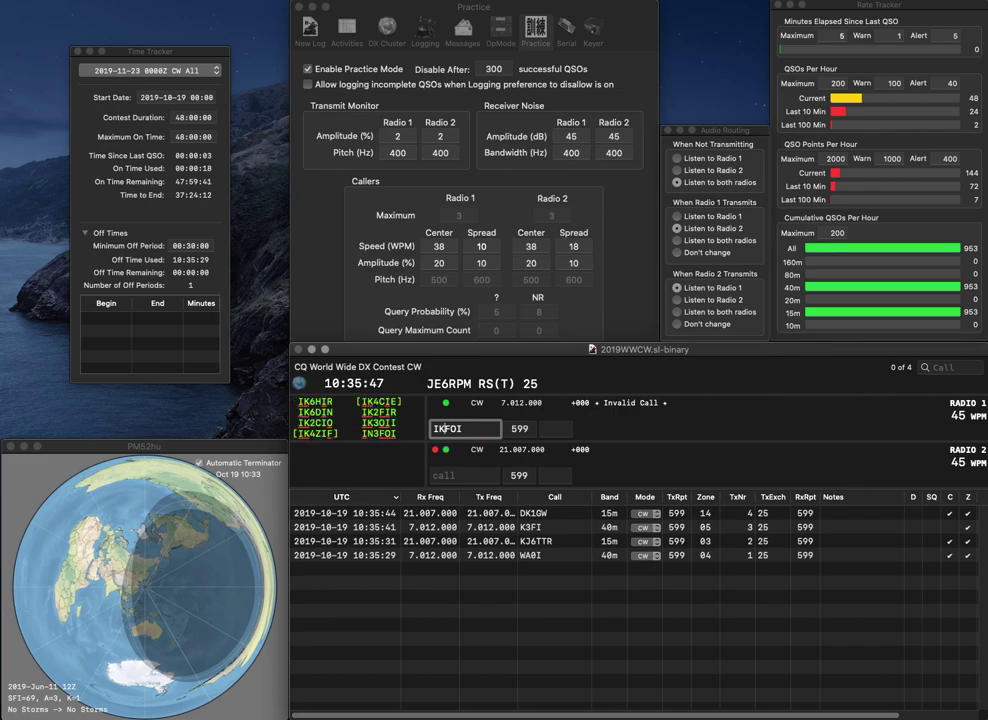
text(N3)
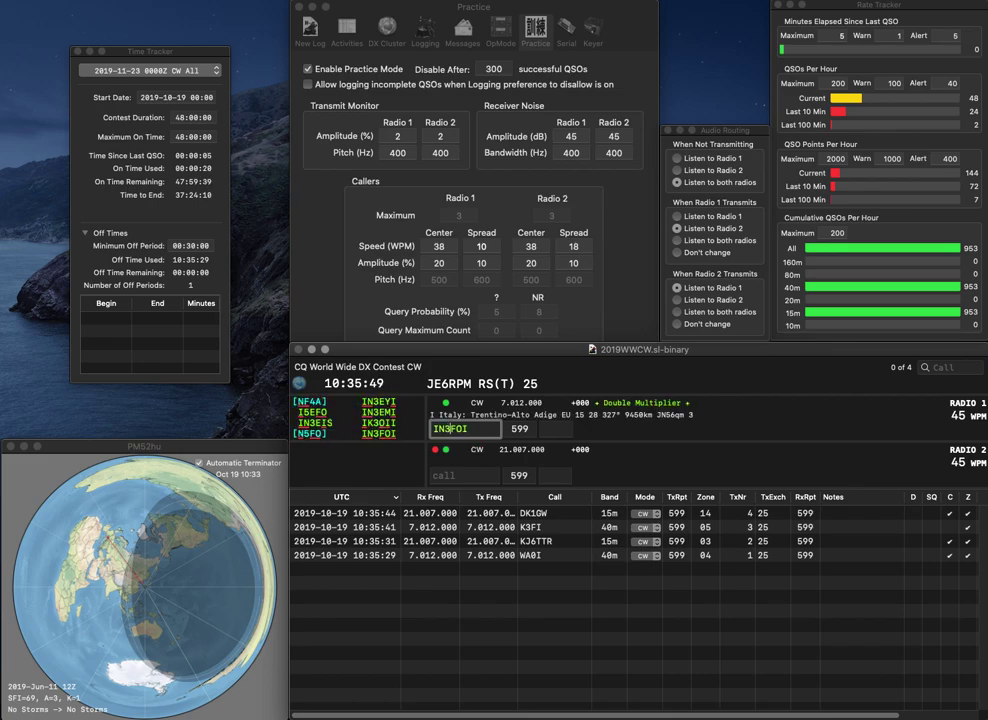
key(space)
click(464, 475)
text(DL8WEM)
key(Return)
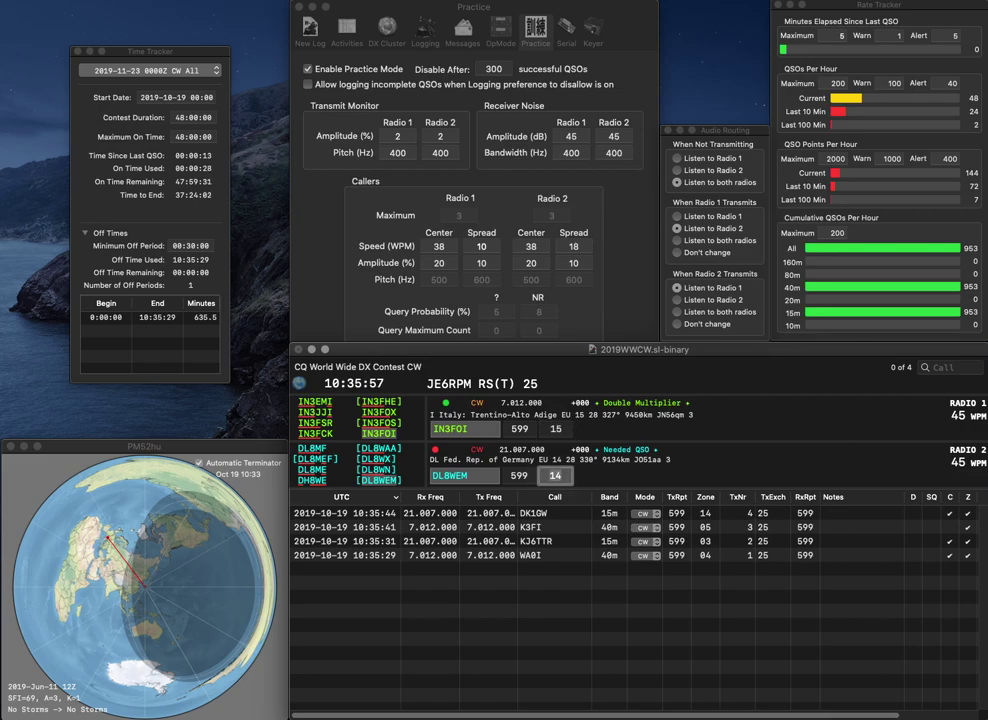
key(Return)
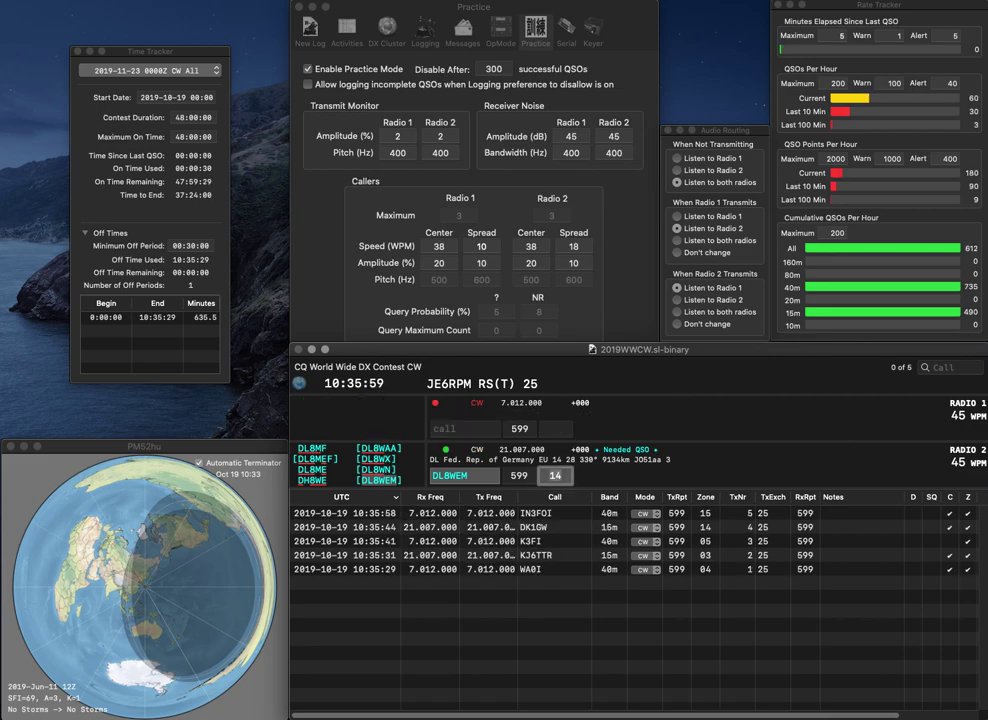
key(Return)
text(TA8I)
key(Return)
text(M0AFJ)
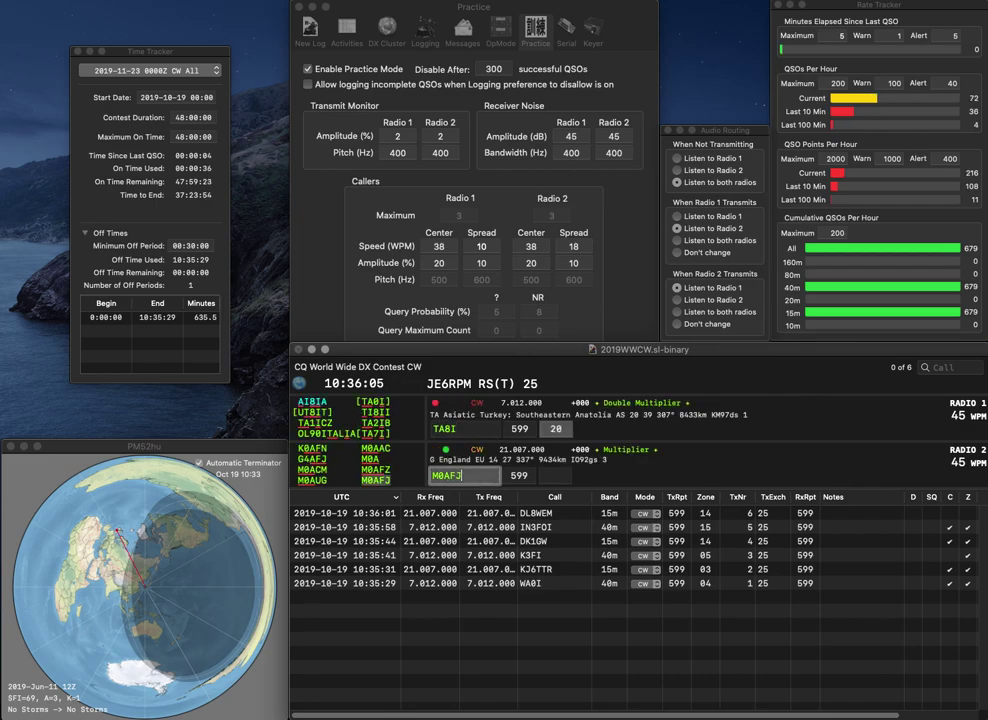
key(Return)
Step: Correct the Radio 1 call sign to TA7I and send it
key(BackSpace)
text(7)
key(Return)
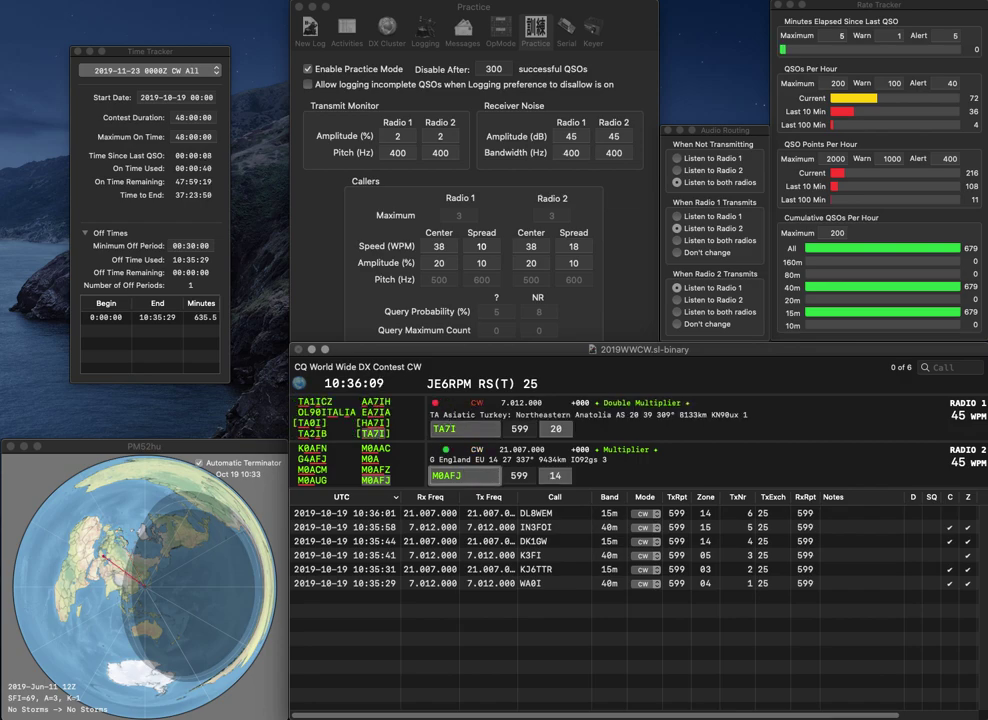
key(Tab)
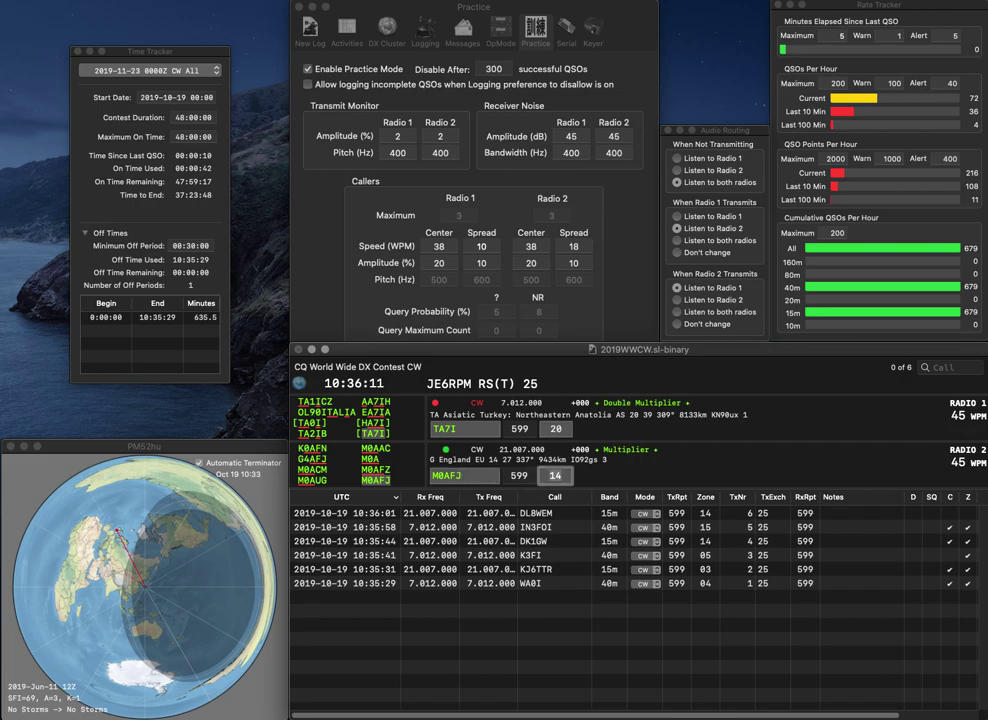
key(Return)
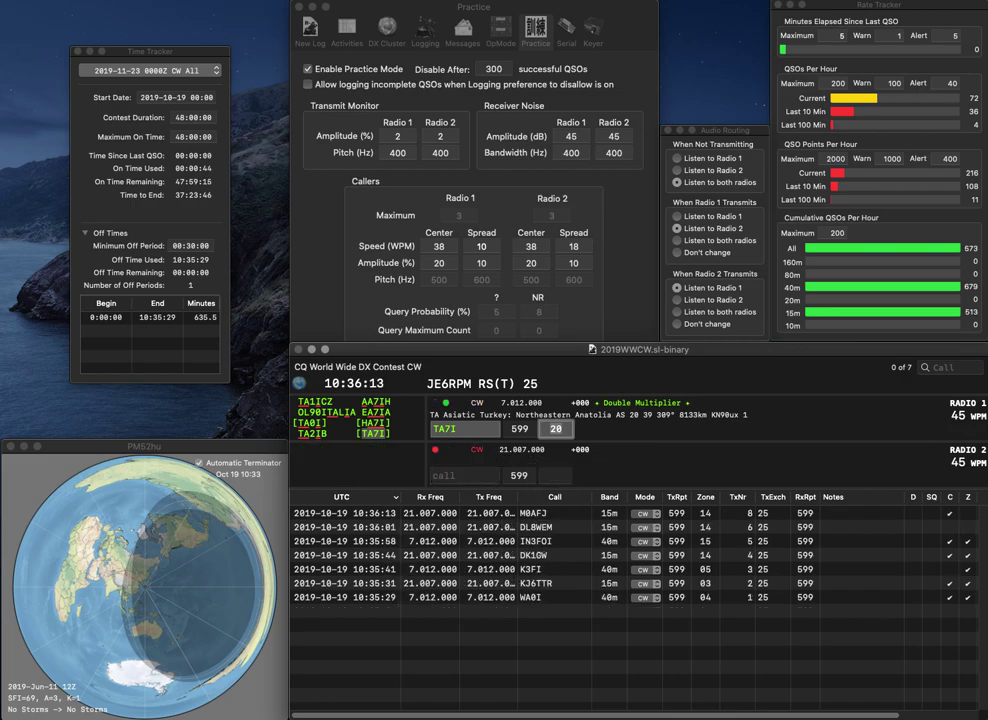
key(Return)
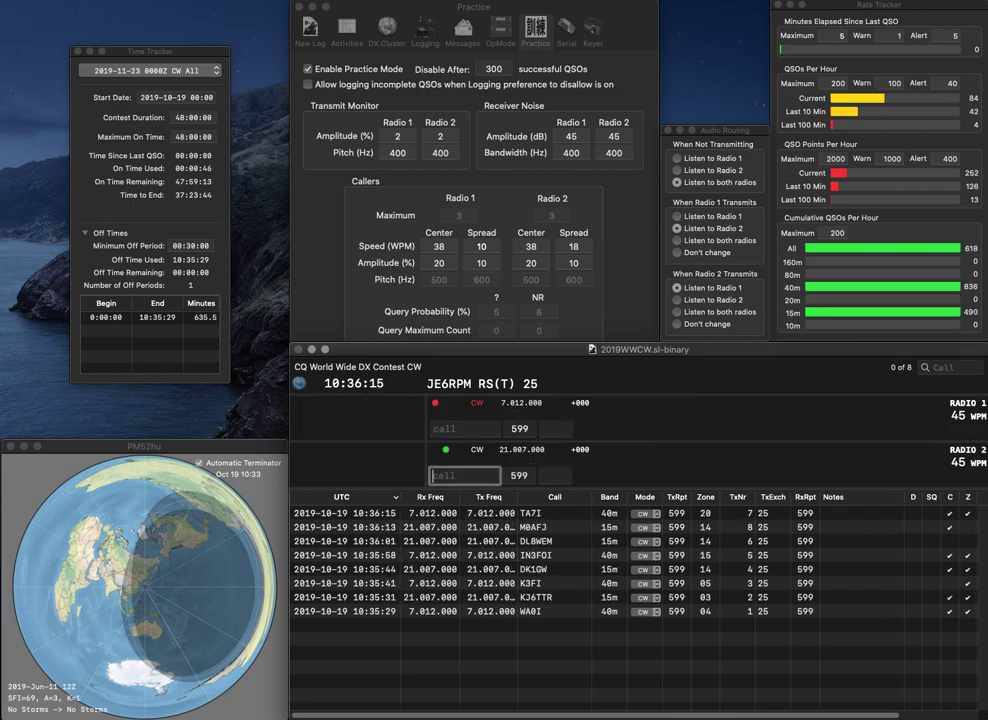
Step: Answer and log KX1X with zone 05 on Radio 2 while sending the partial call K5 on Radio 1
text(KX1X)
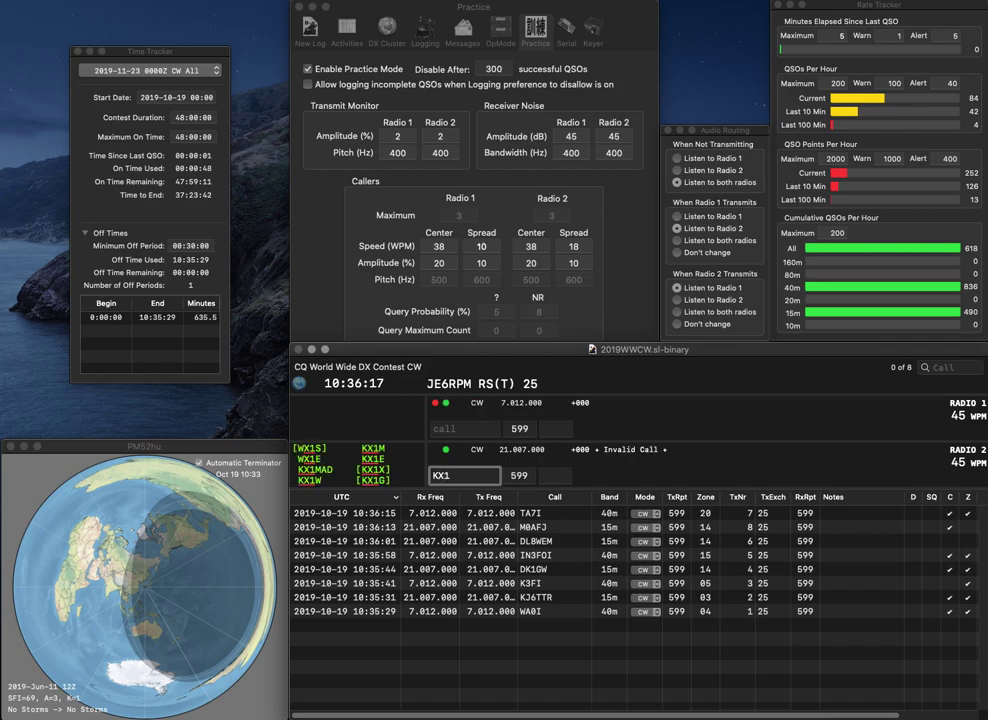
key(Return)
text(KH)
key(BackSpace)
key(backslash)
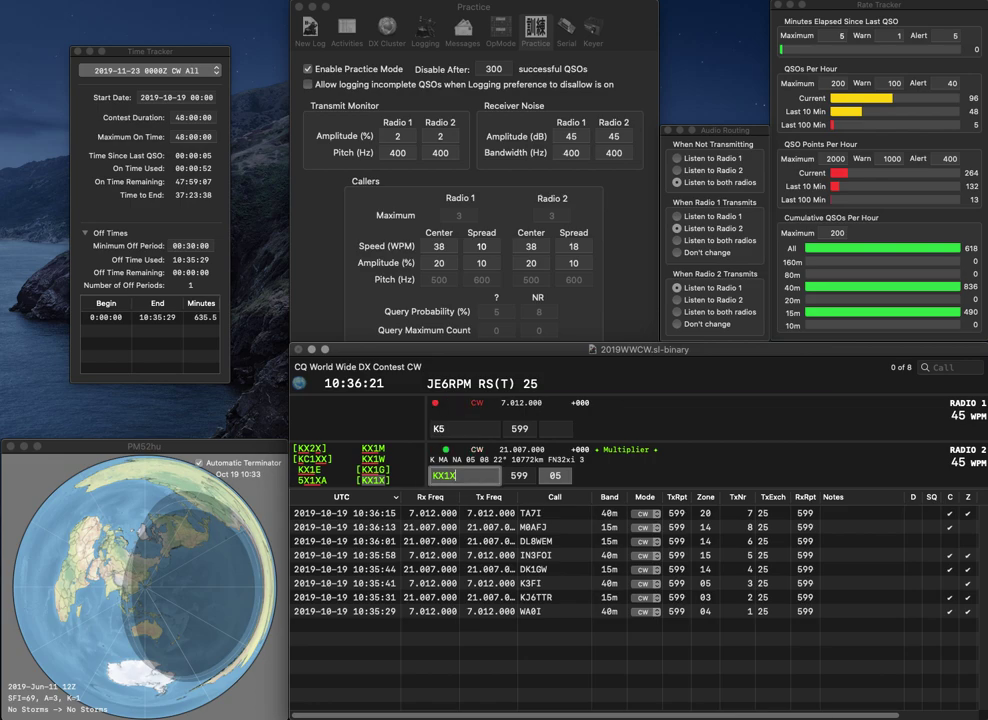
key(space)
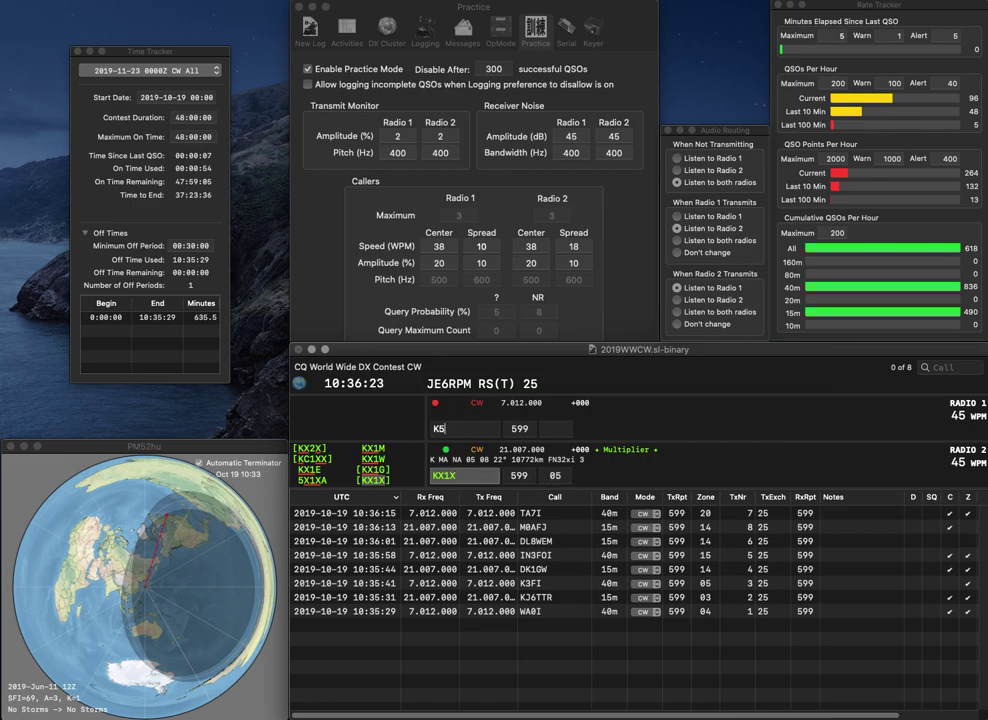
key(Return)
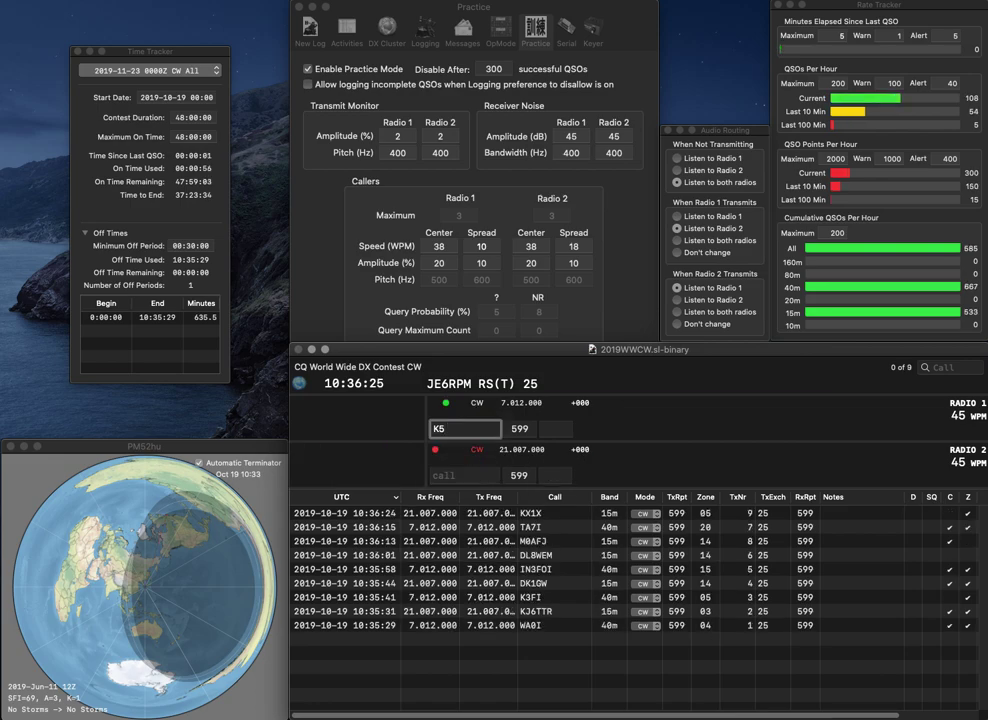
text(WNH)
key(Return)
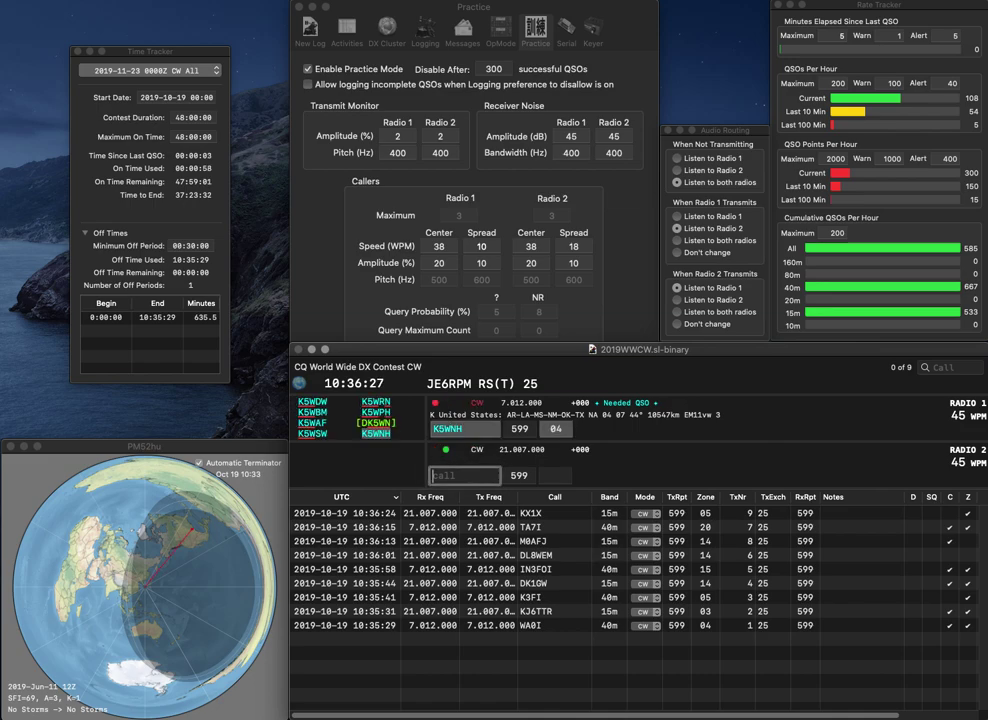
text(2NW)
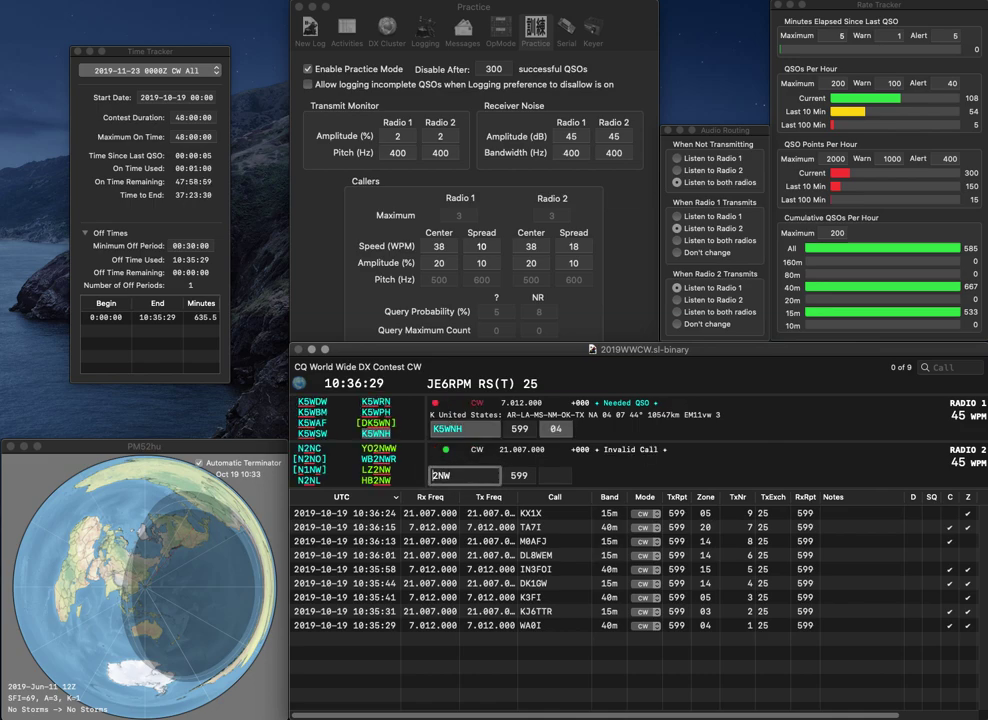
text(AN)
key(Return)
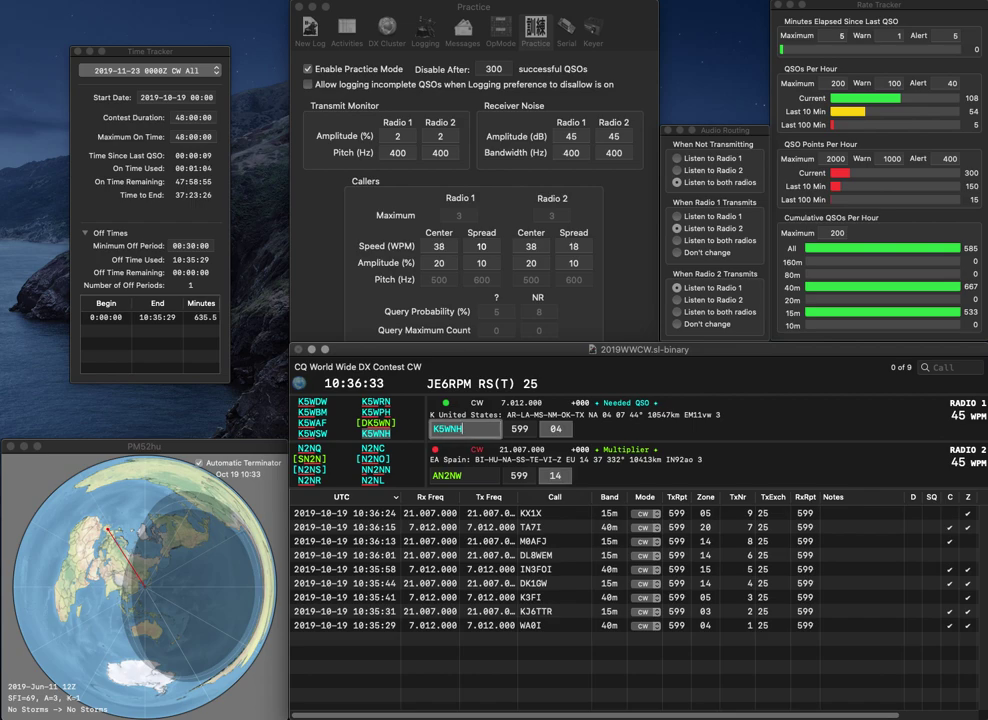
key(Return)
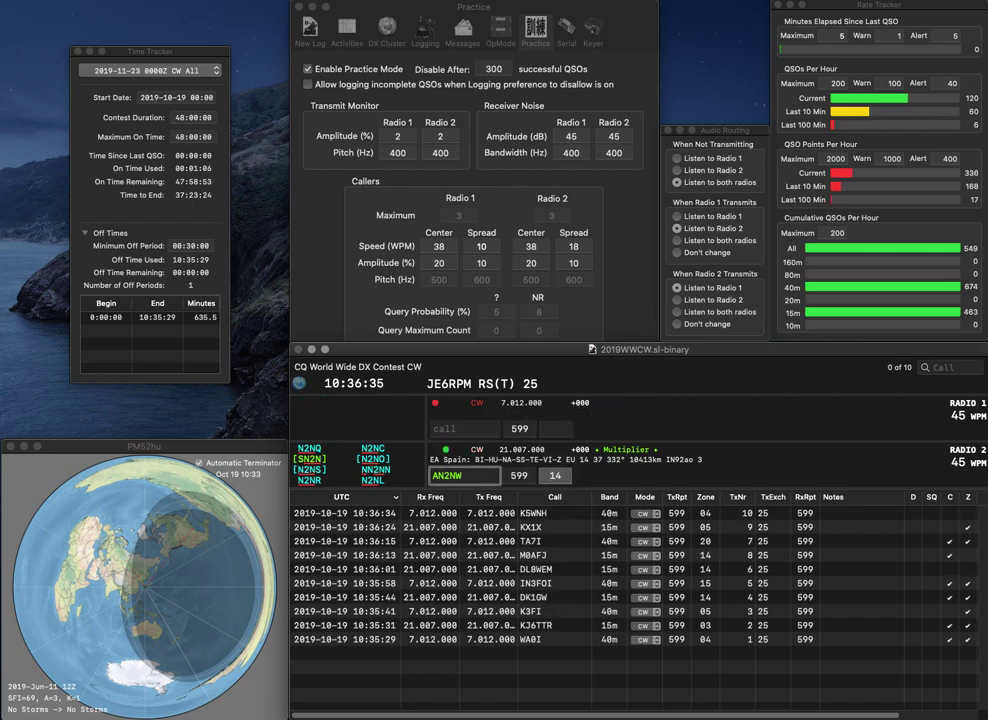
key(Delete)
key(Delete)
text(F)
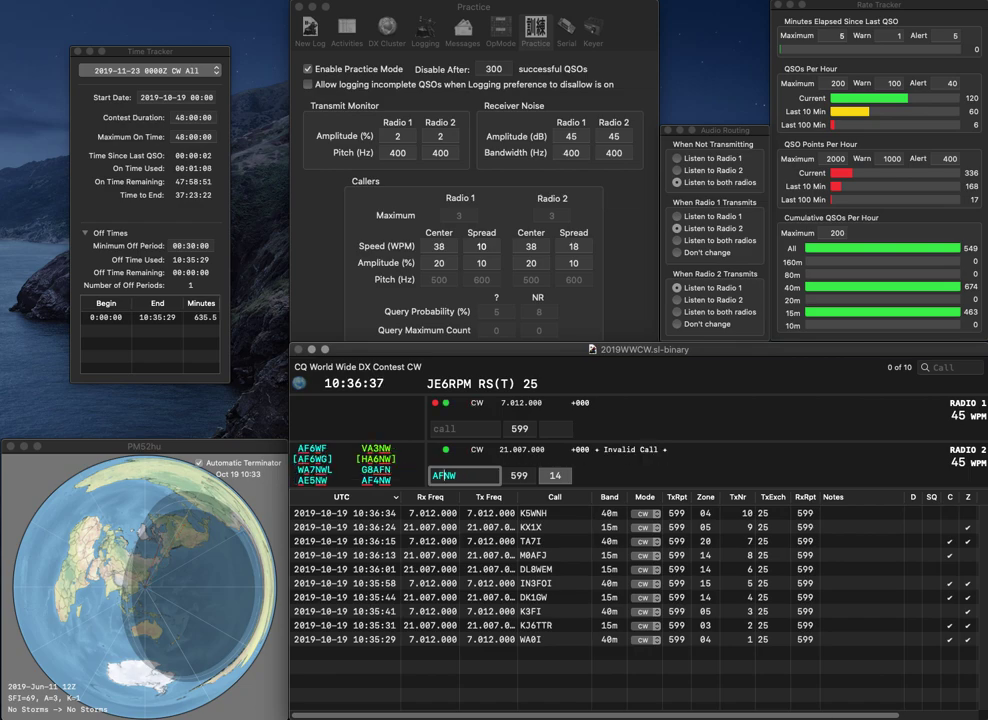
text(4)
key(Return)
Step: Enter caller W7KI on Radio 1 and log the AF4NW contact on Radio 2
text(W7)
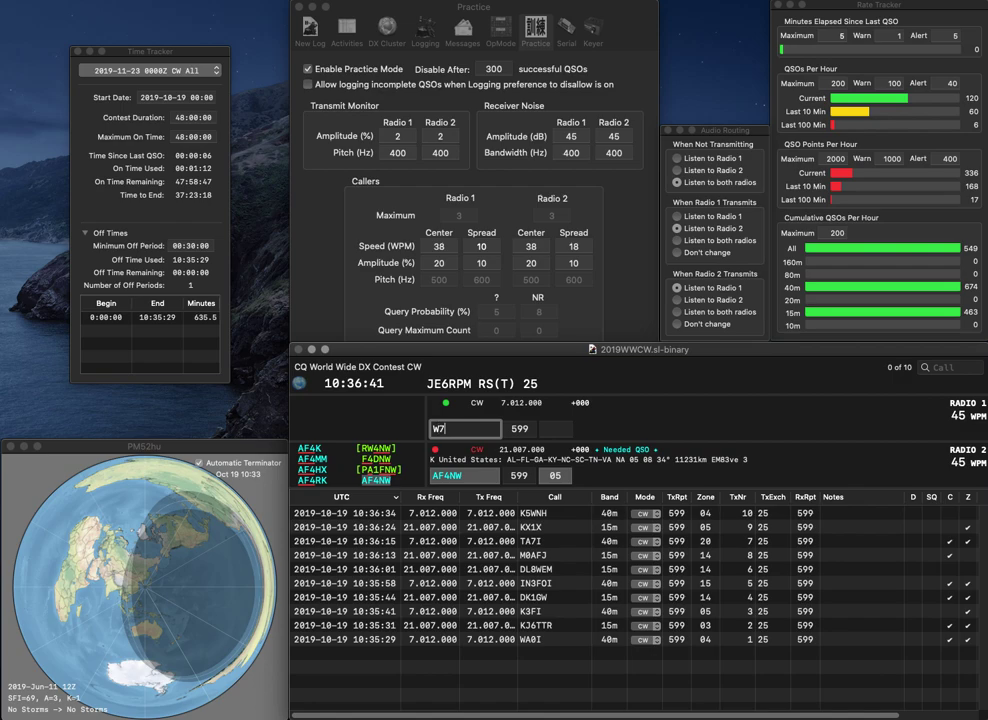
text(KI)
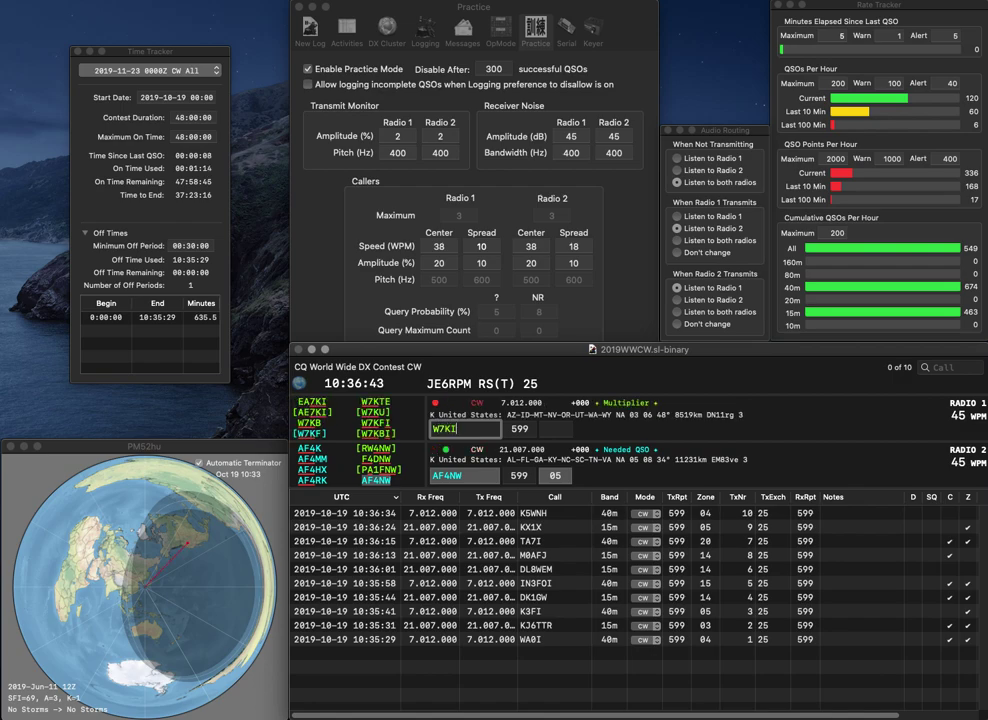
key(Return)
key(grave)
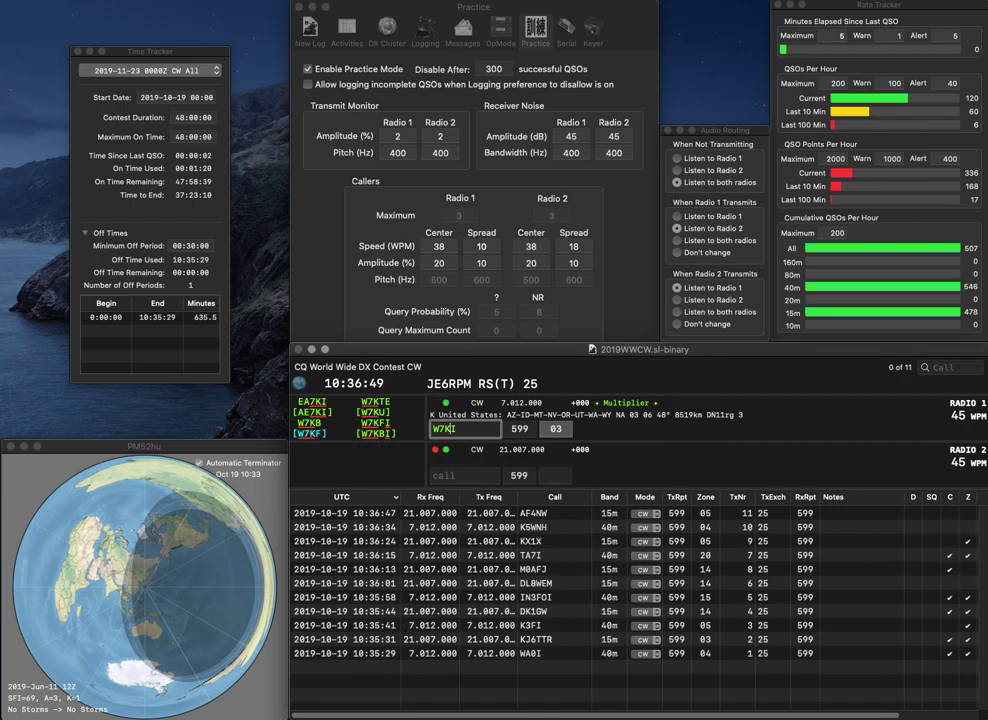
Step: Correct the Radio 1 call sign to W7KBI and send it with zone 03
text(B)
key(Return)
key(grave)
text(OH6)
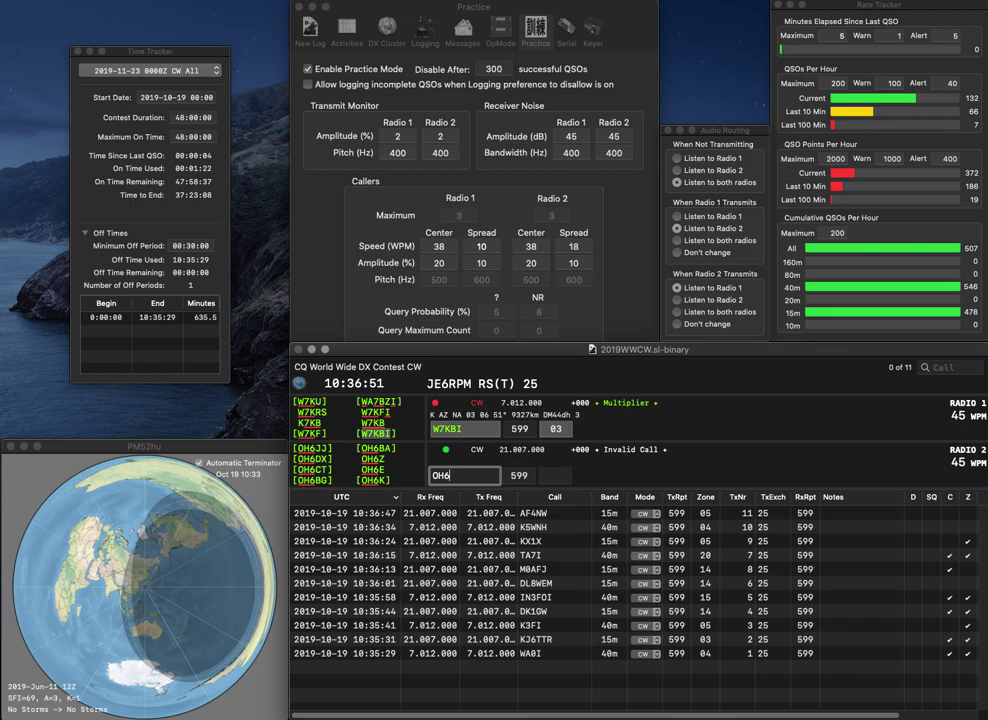
text(GZ)
key(Tab)
key(grave)
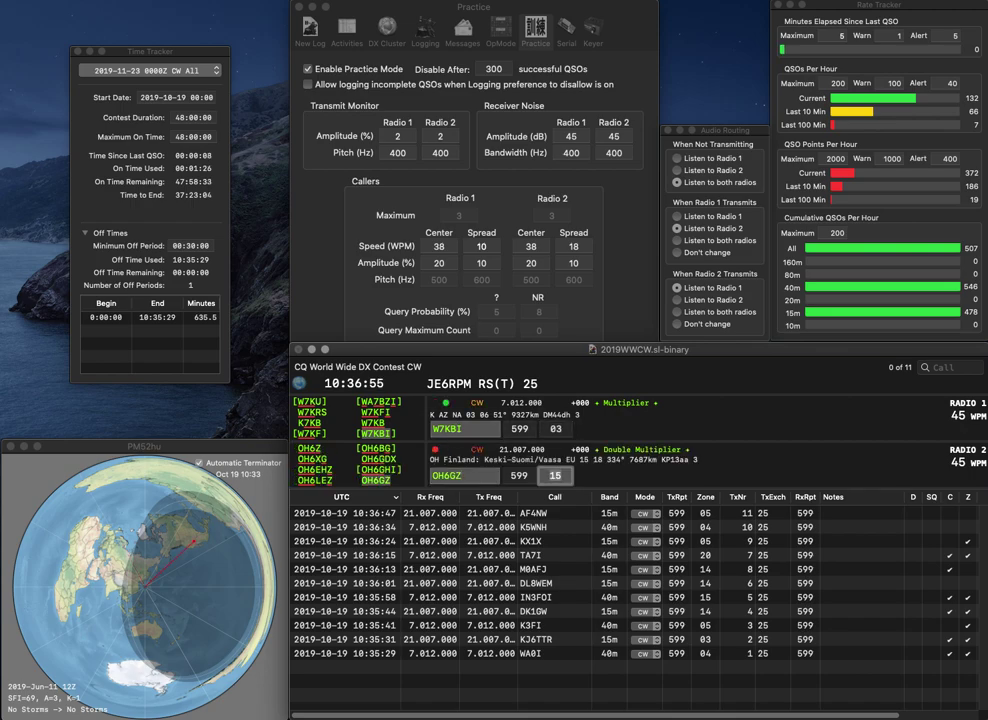
key(Return)
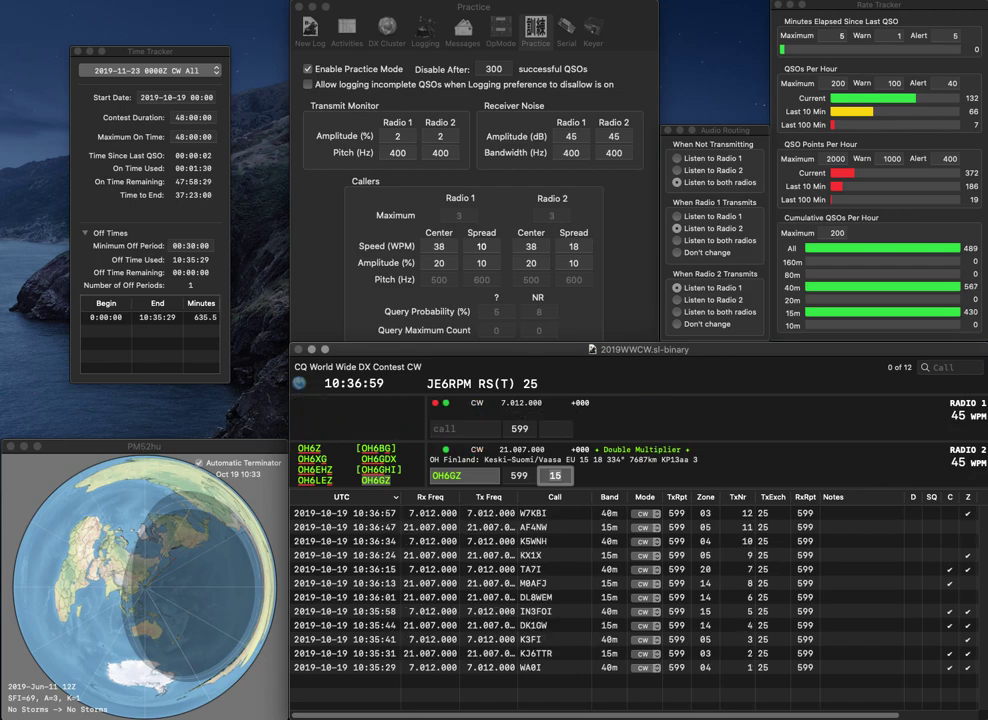
key(Return)
Step: Enter the partial call 4F on Radio 1 and the partial call IQ on Radio 2, sending each to its caller
text(4F)
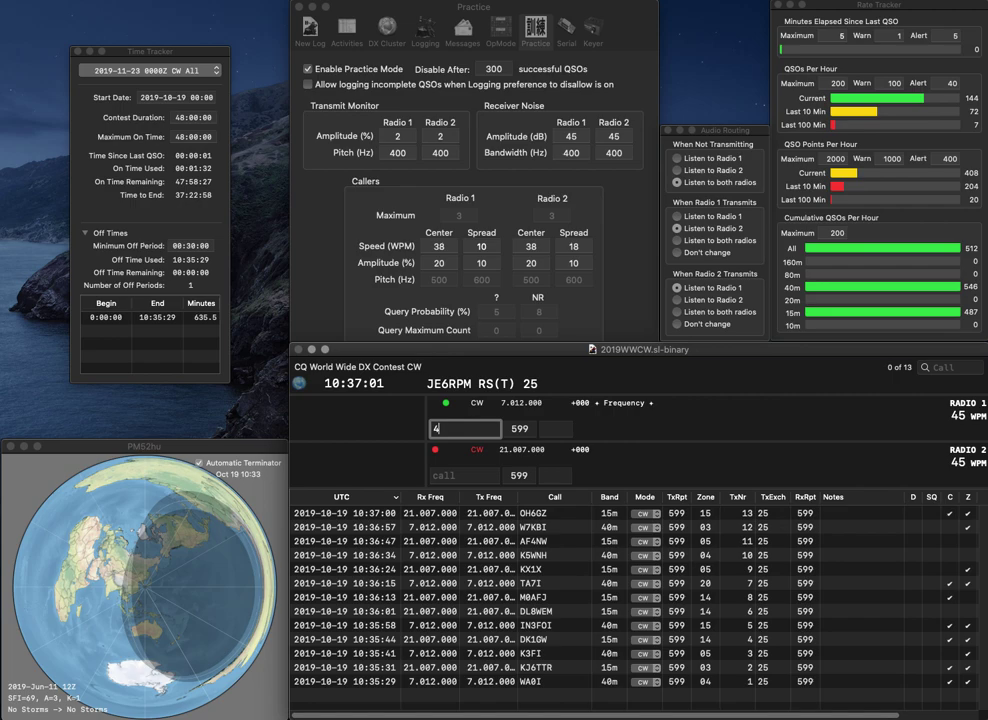
key(Return)
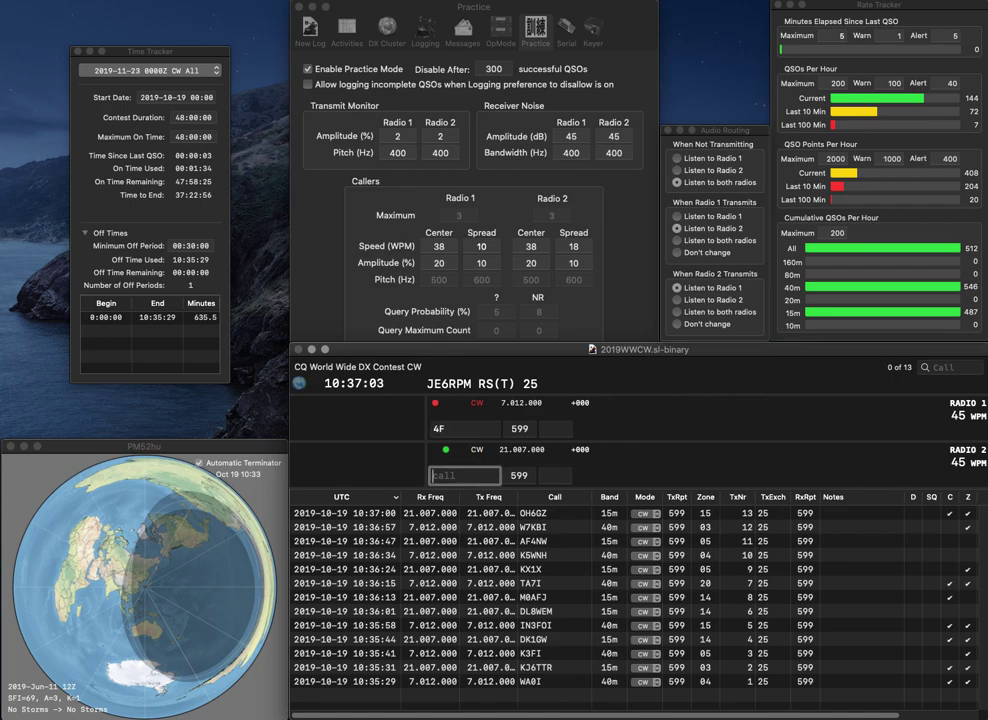
text(IQ)
key(Return)
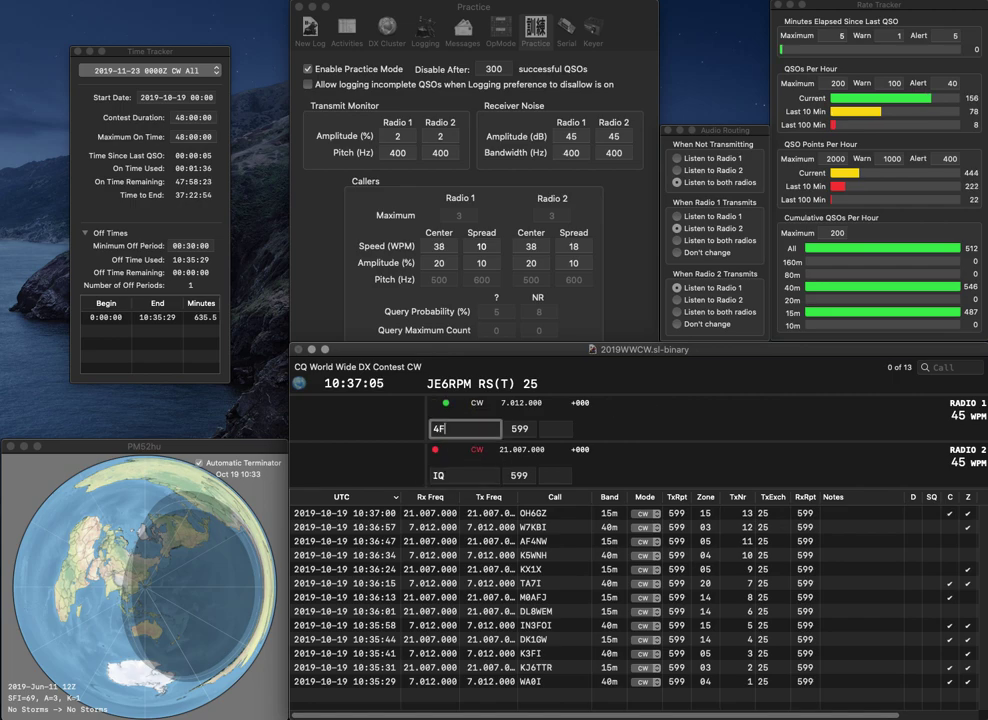
Step: Complete the Radio 2 call sign as IQ3MF with zone 15 and the Radio 1 call sign as SG4F with zone 14
key(Return)
text(3MF)
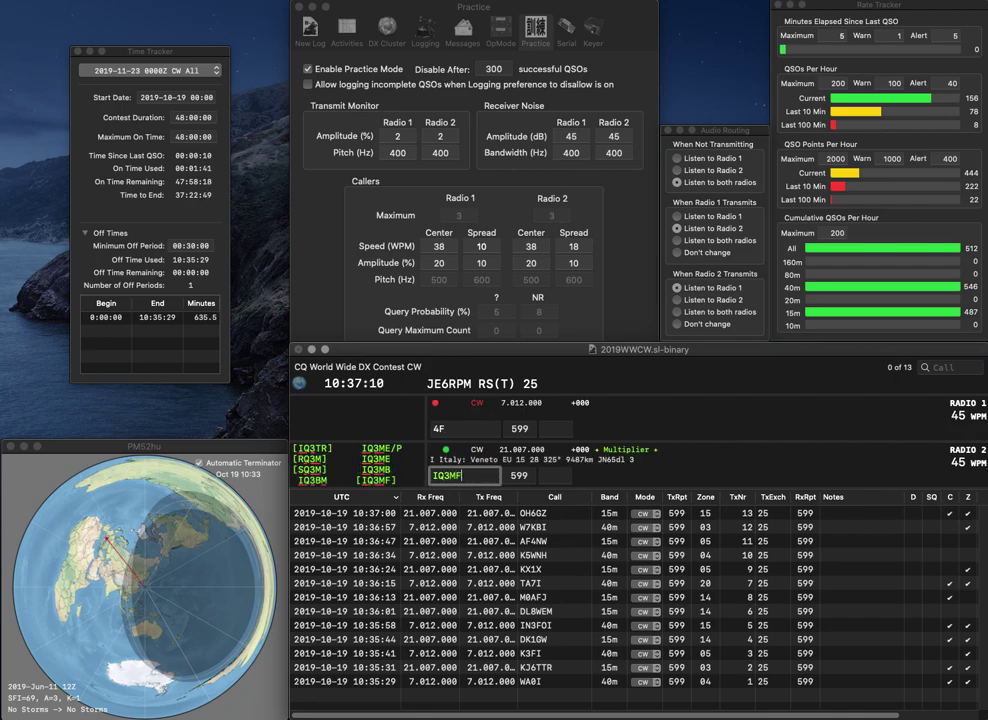
click(434, 429)
text(SG)
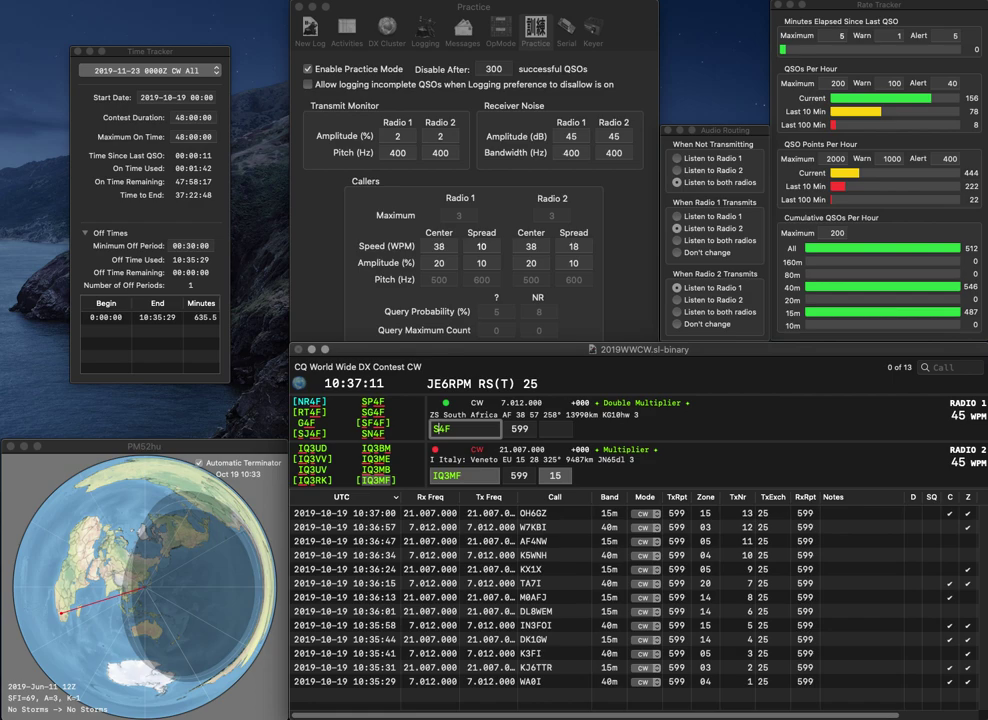
Step: Log the IQ3MF contact on Radio 2 and the SG4F contact on Radio 1
click(459, 474)
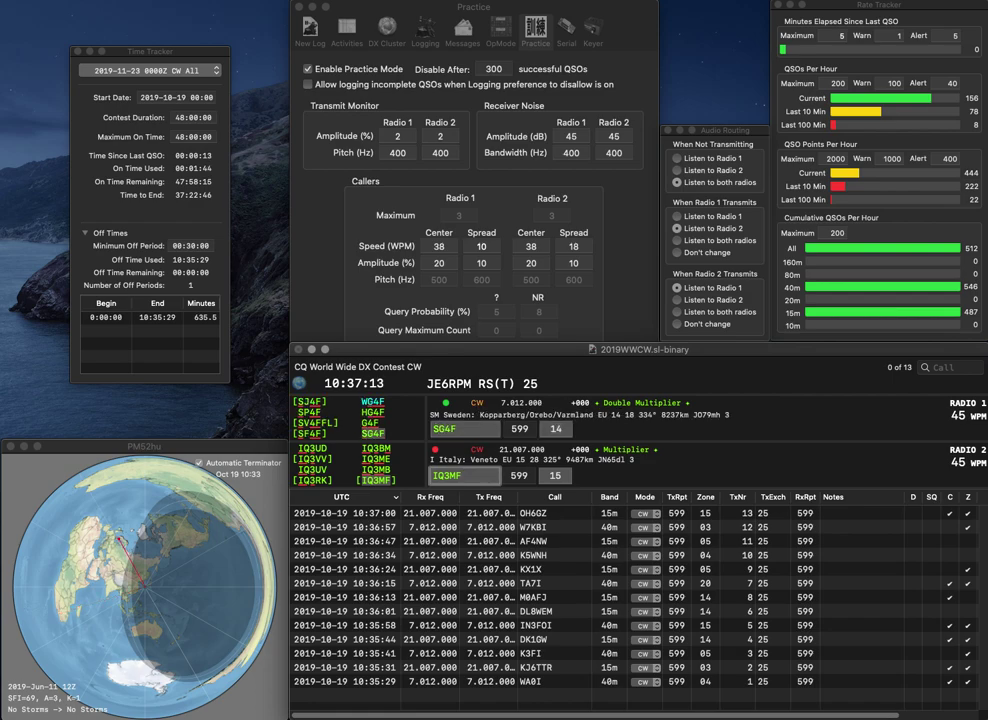
key(Tab)
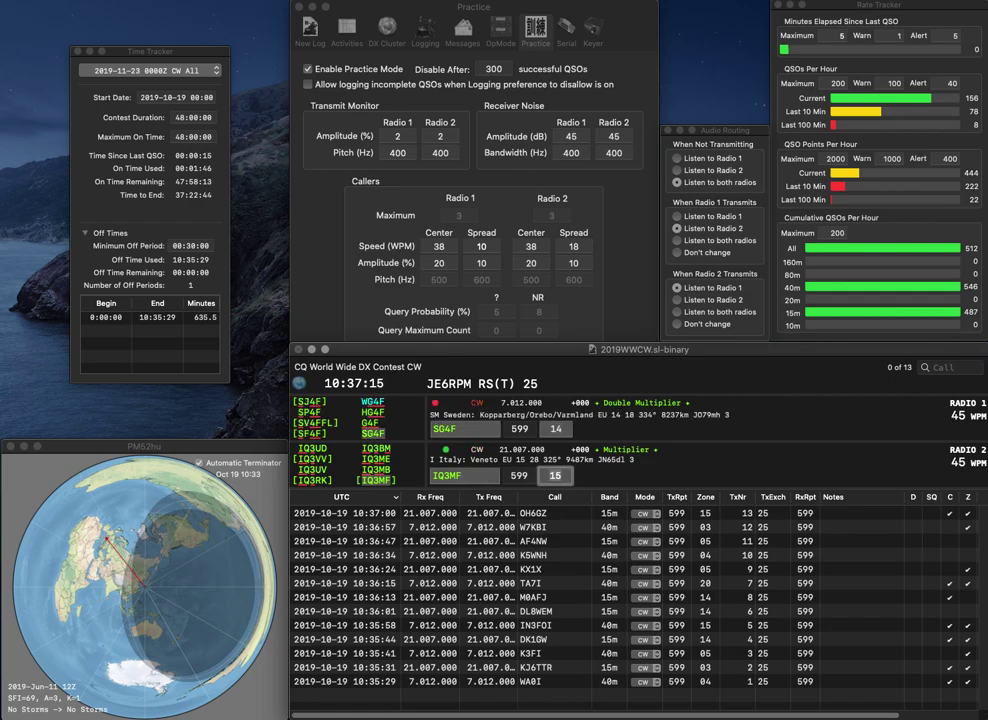
key(Return)
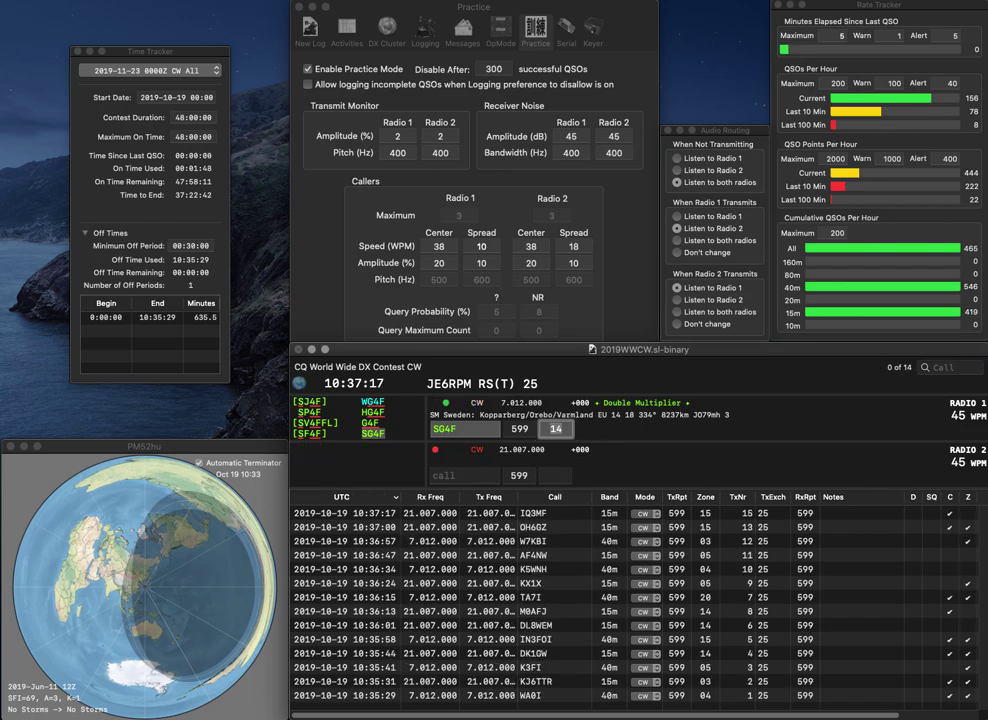
key(Return)
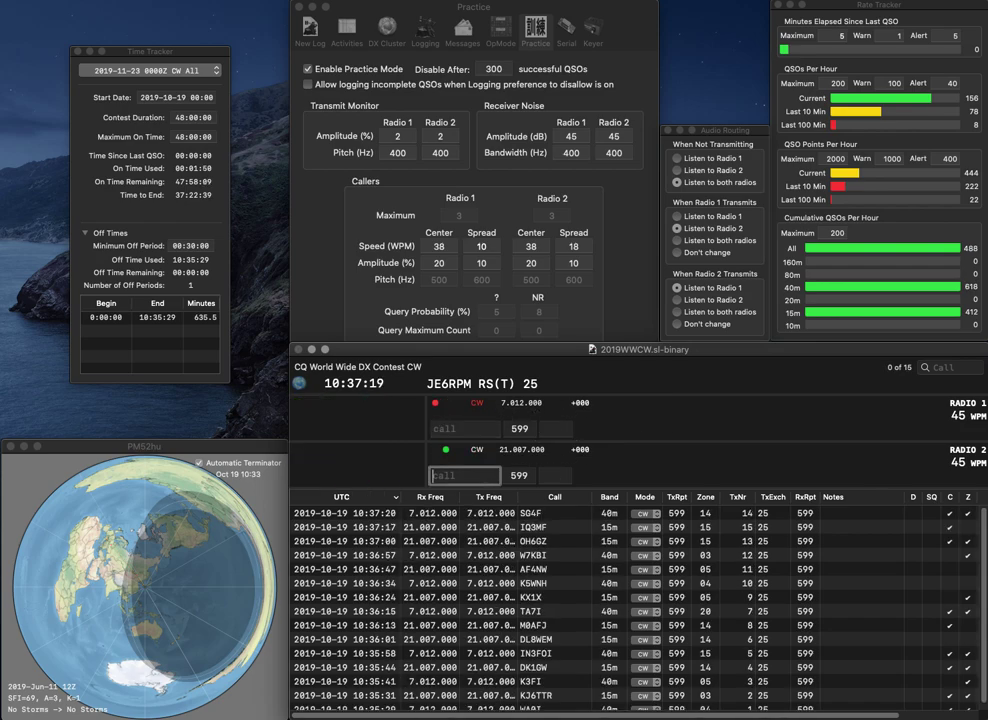
Step: Answer caller 7J1ABD on Radio 2 with zone 25
text(J1)
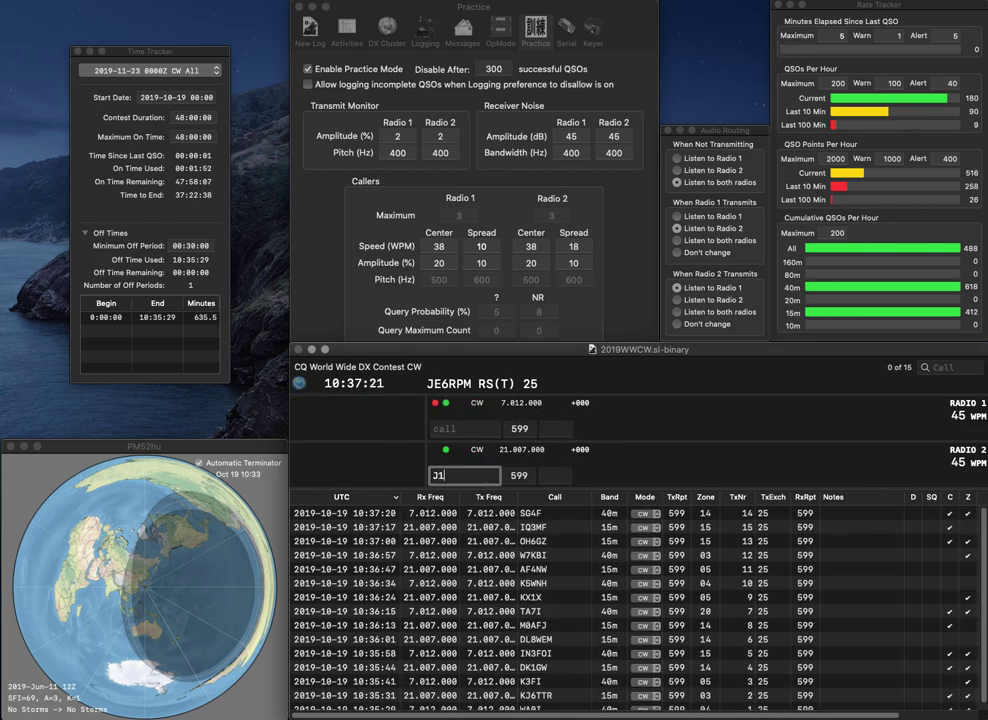
text(ABD)
key(Home)
text(7)
key(Return)
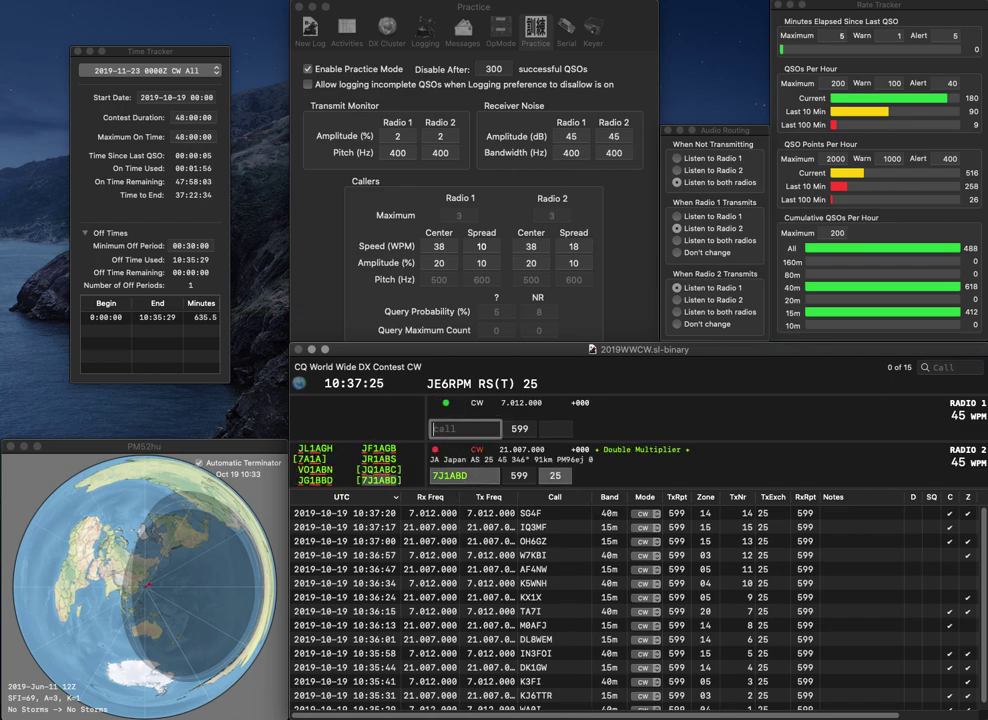
text(KA4FDL)
key(Return)
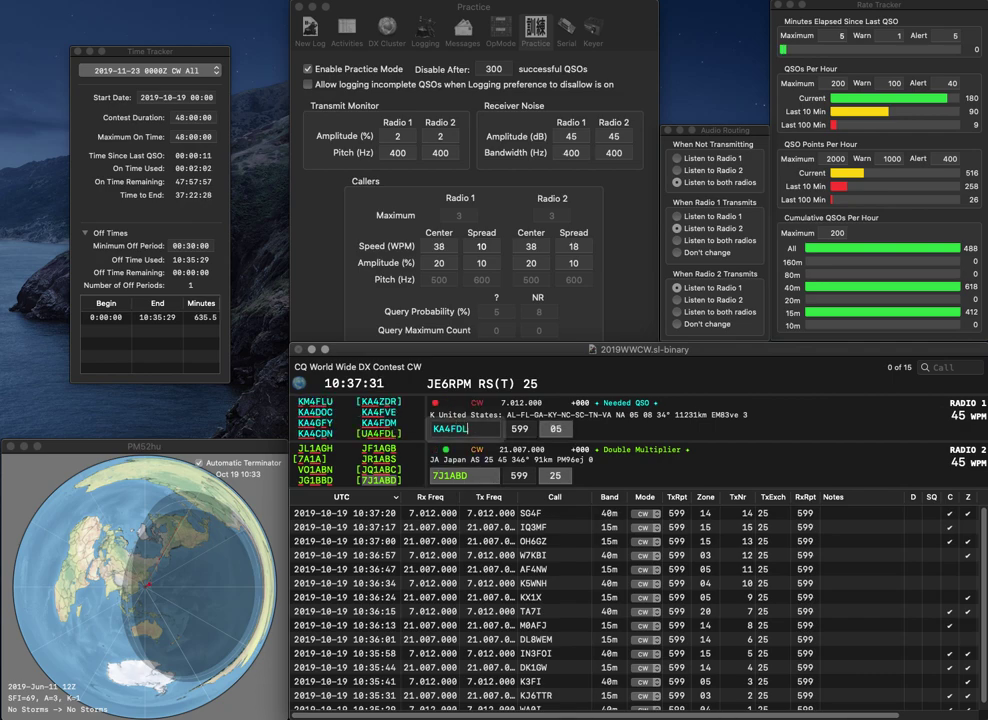
key(Return)
Step: Correct the Radio 1 call sign to UA4FDL and answer KD9MIF on Radio 2 with zone 04
text(U)
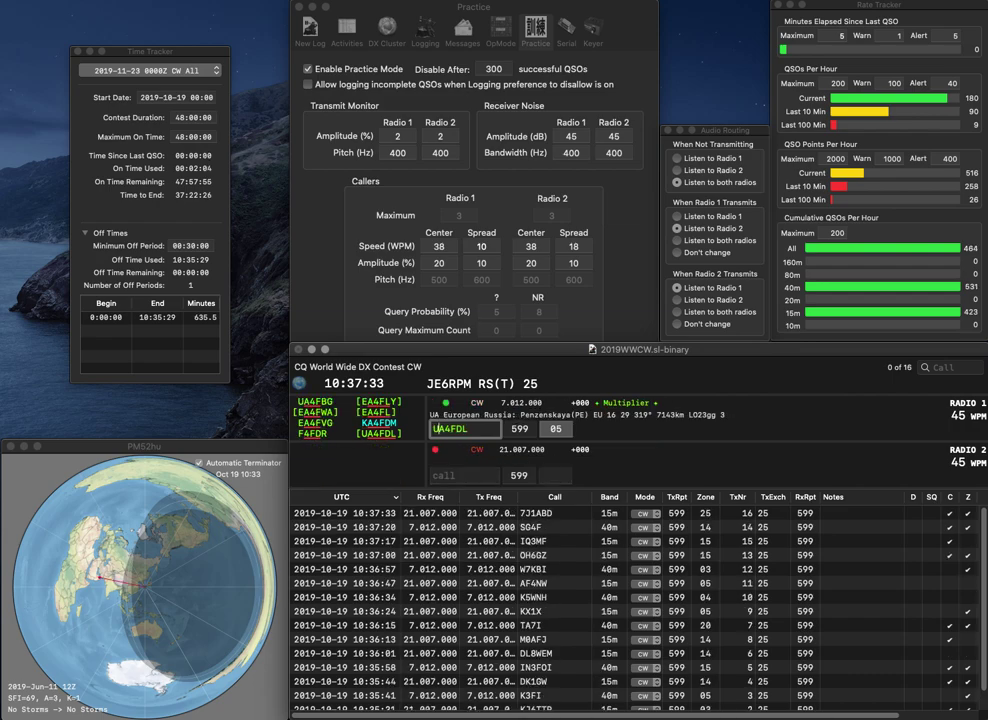
key(Return)
text(KD9MIF)
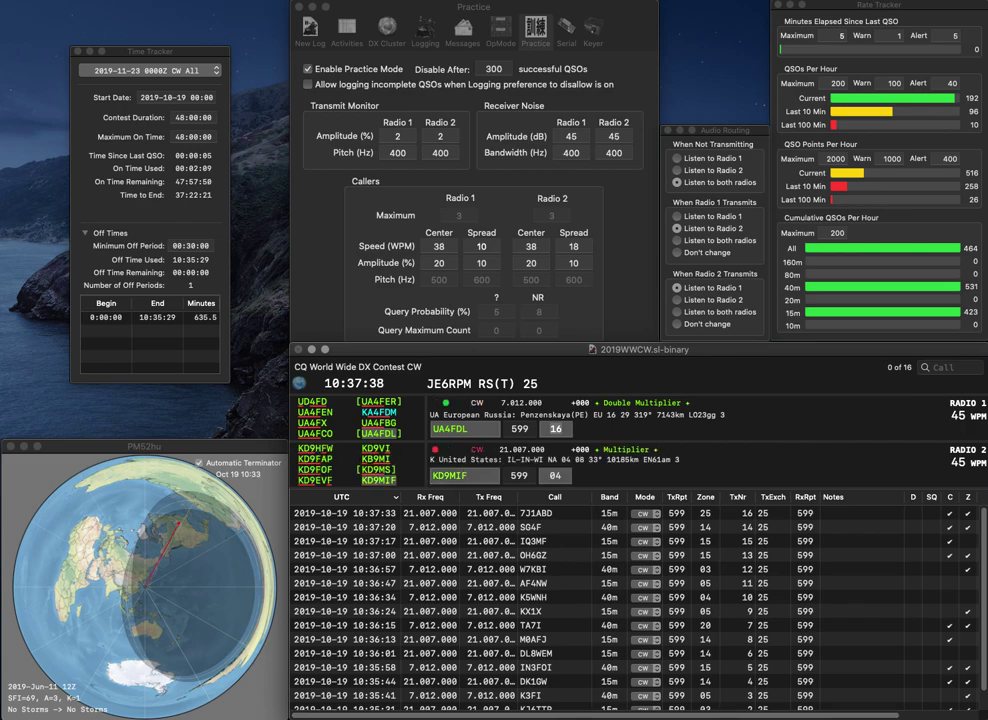
key(Return)
key(Tab)
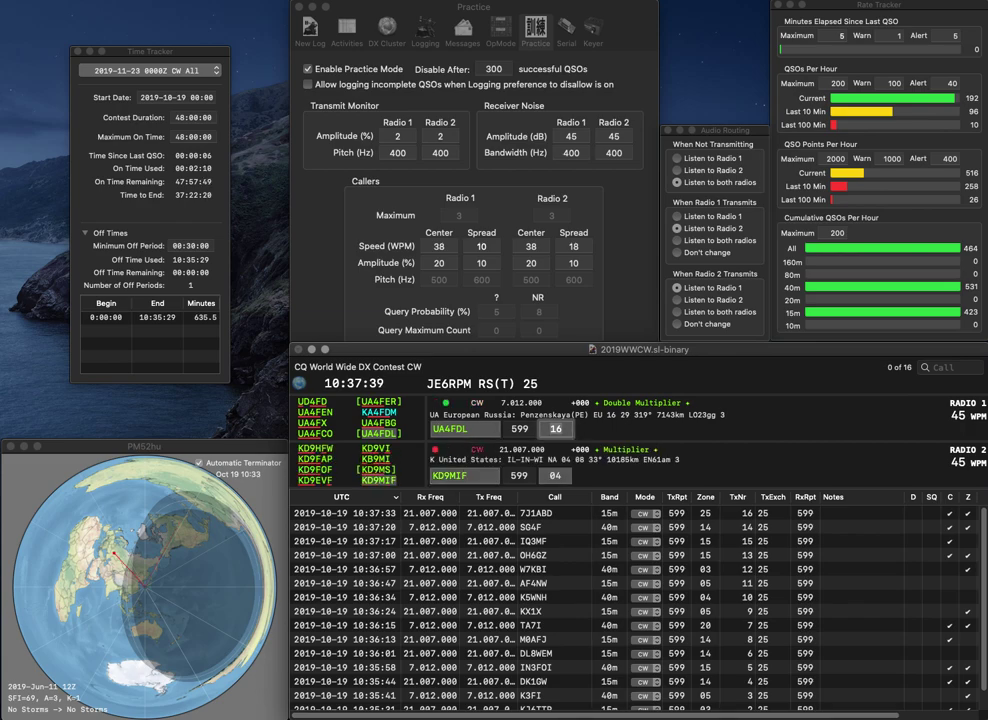
key(Return)
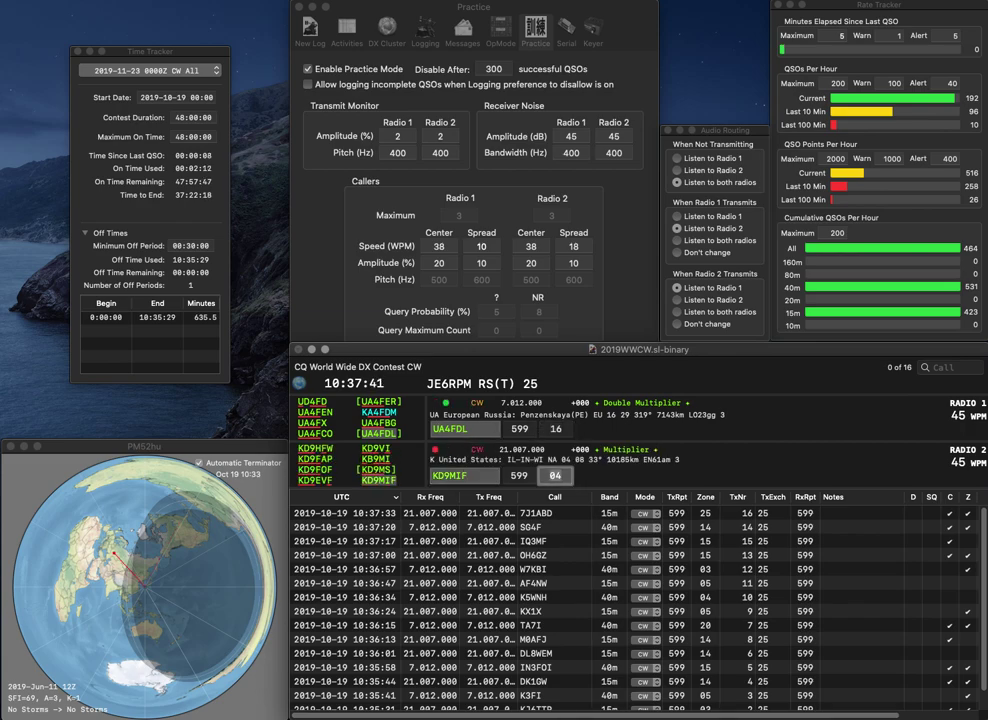
key(Return)
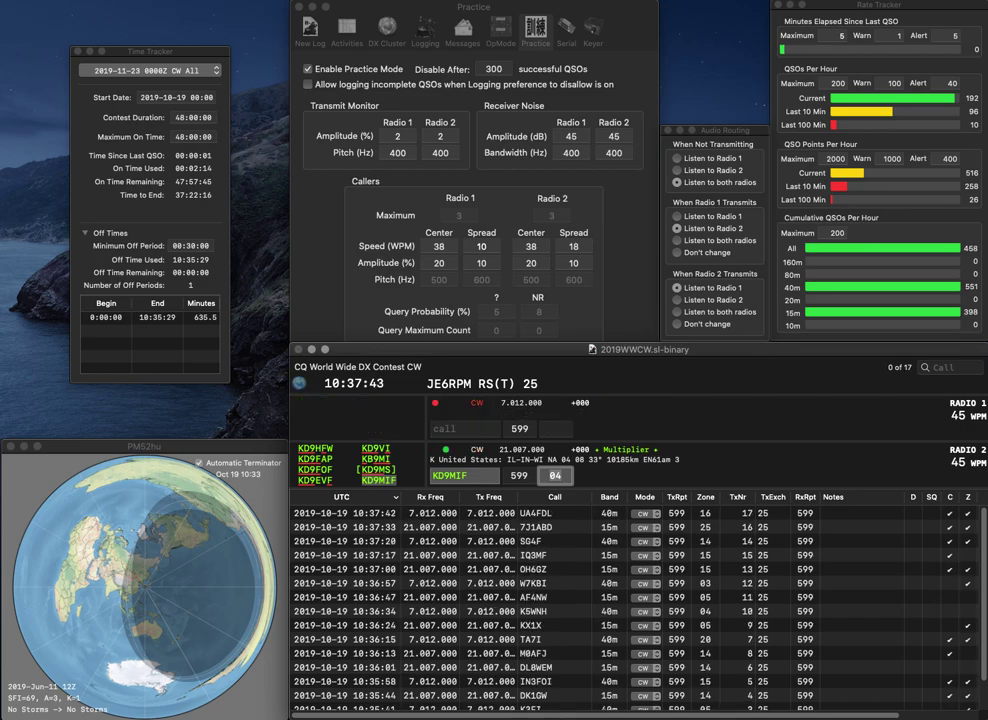
key(Return)
text(IK6SE)
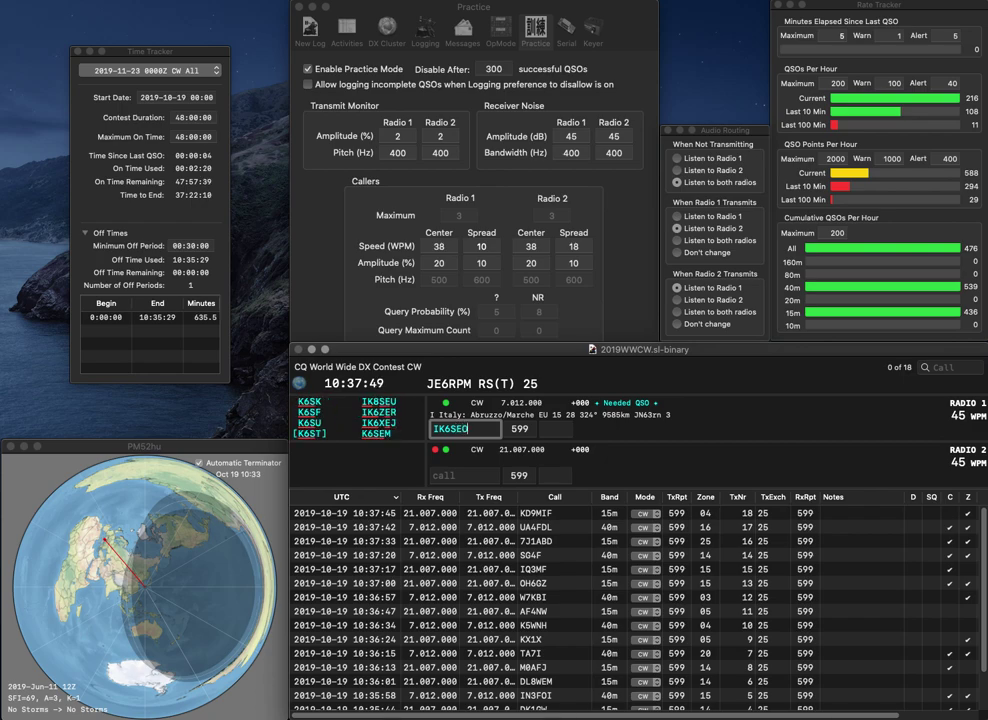
text(O)
key(Return)
text(G3MXH)
key(Return)
key(Left)
key(BackSpace)
text(I)
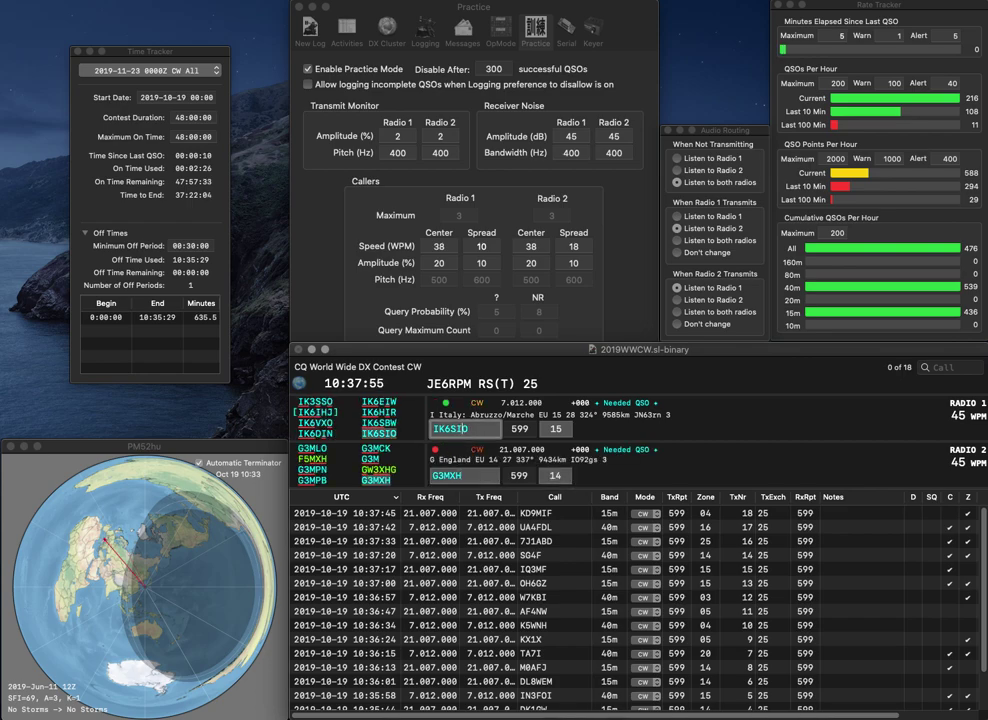
key(Return)
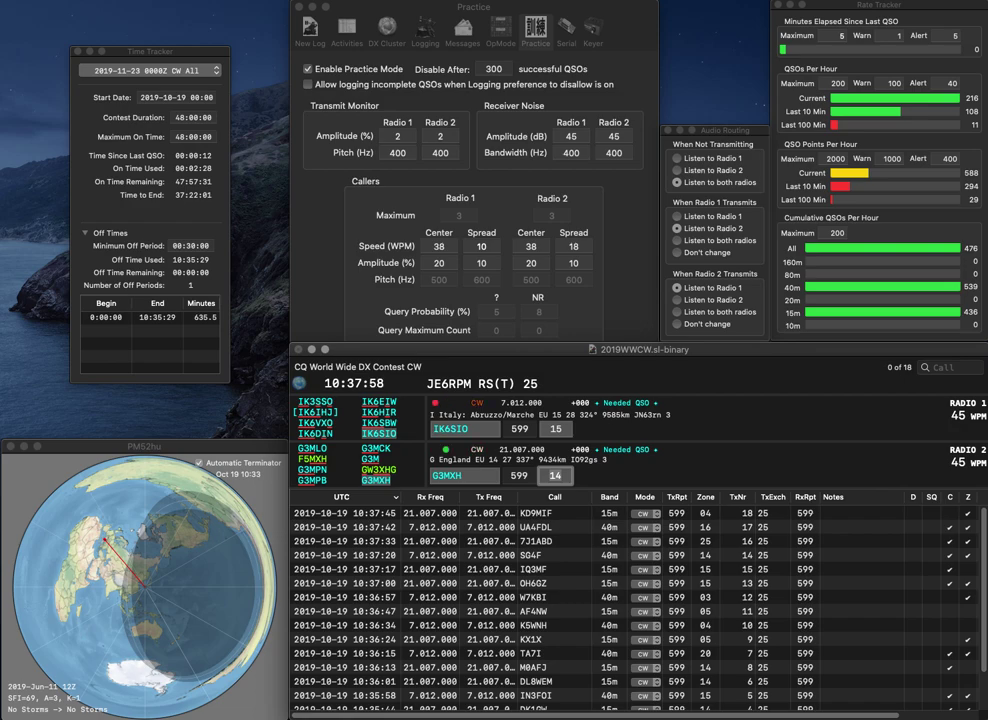
click(464, 428)
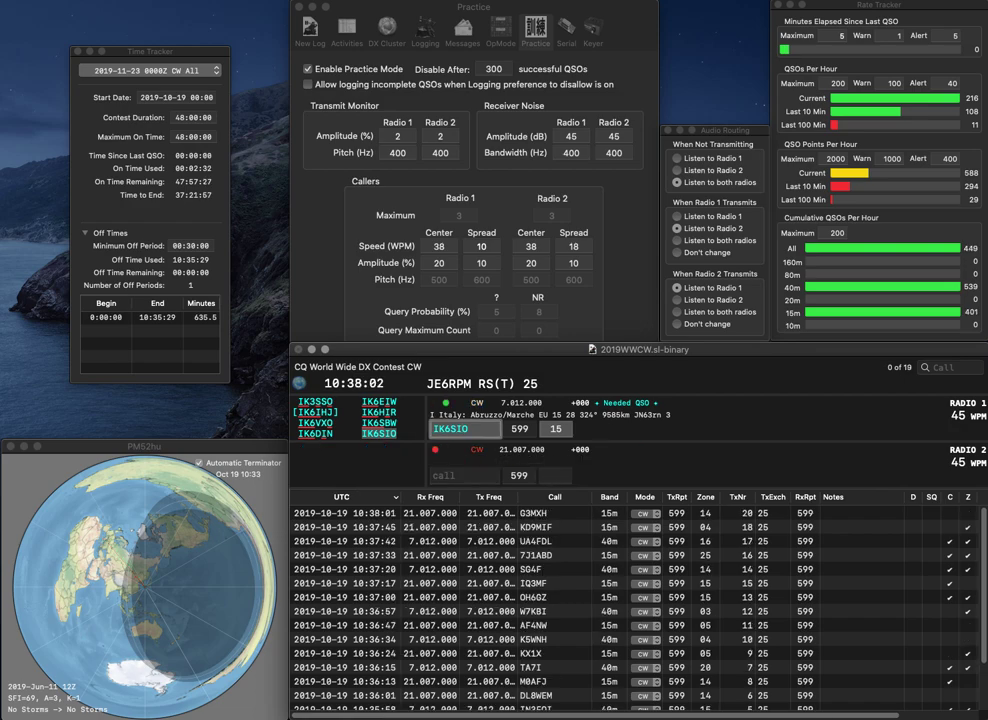
key(Return)
click(464, 476)
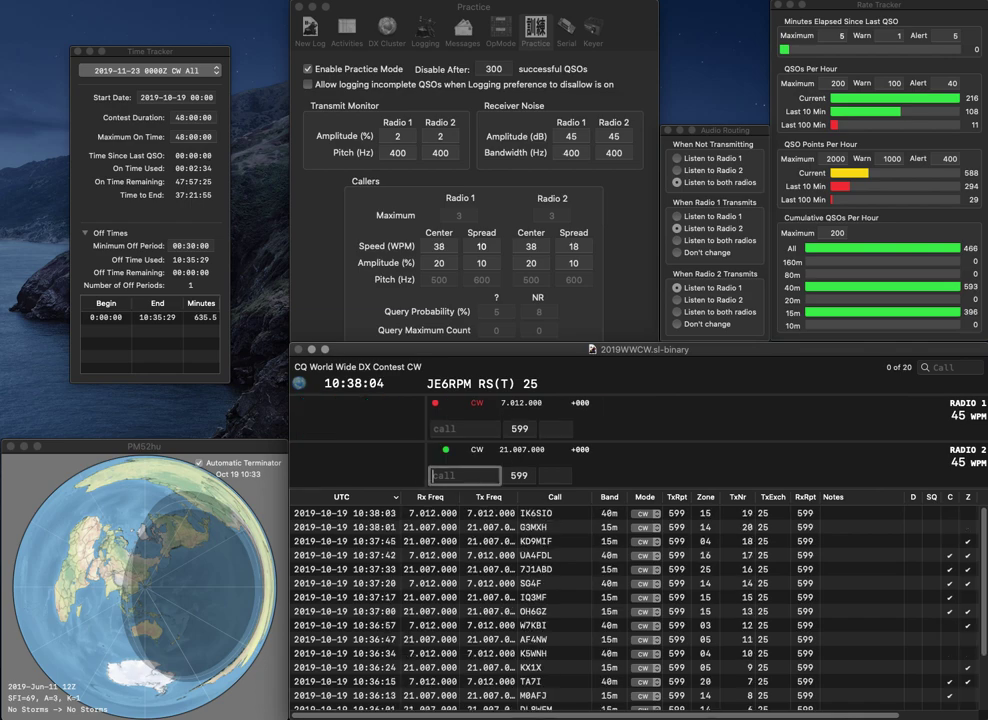
text(KC6)
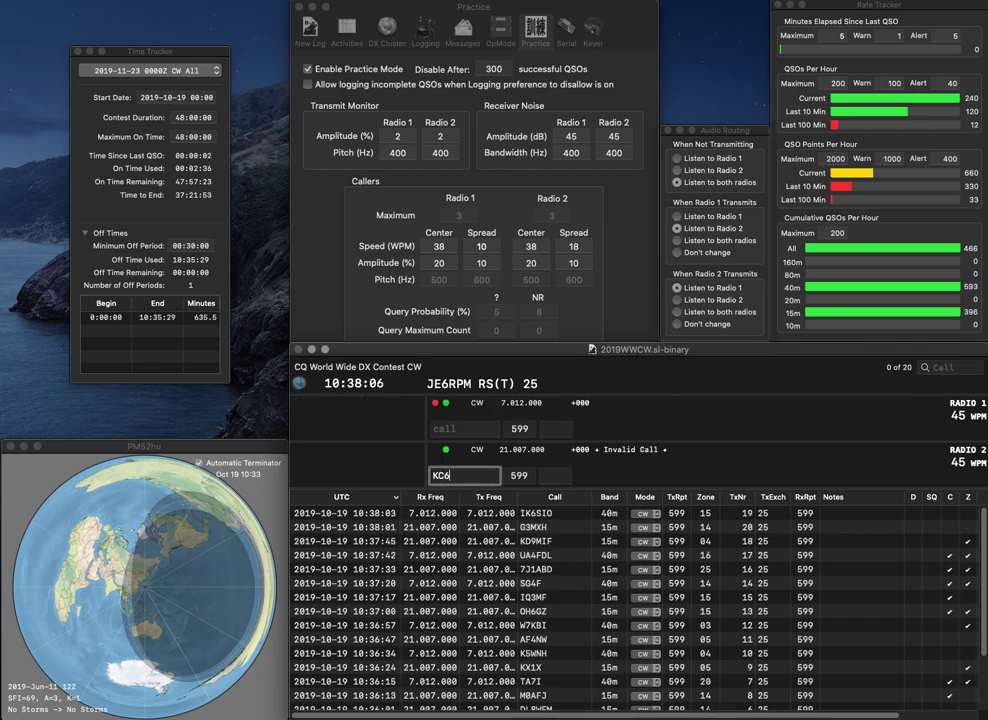
text(MIE)
key(Return)
text(OK2)
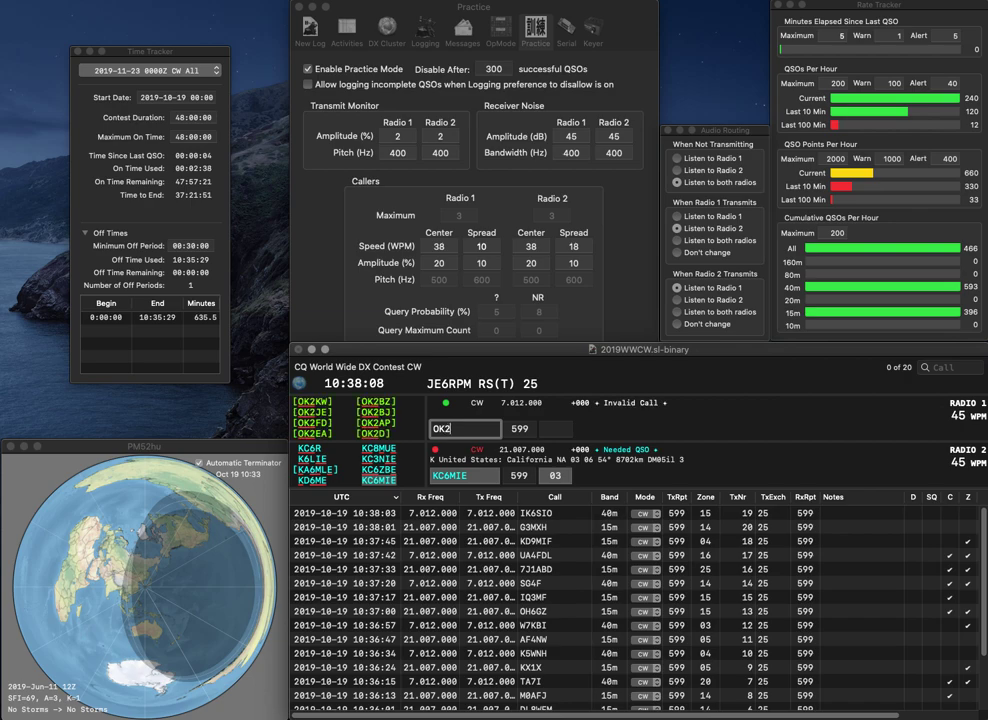
text(ZA)
key(Return)
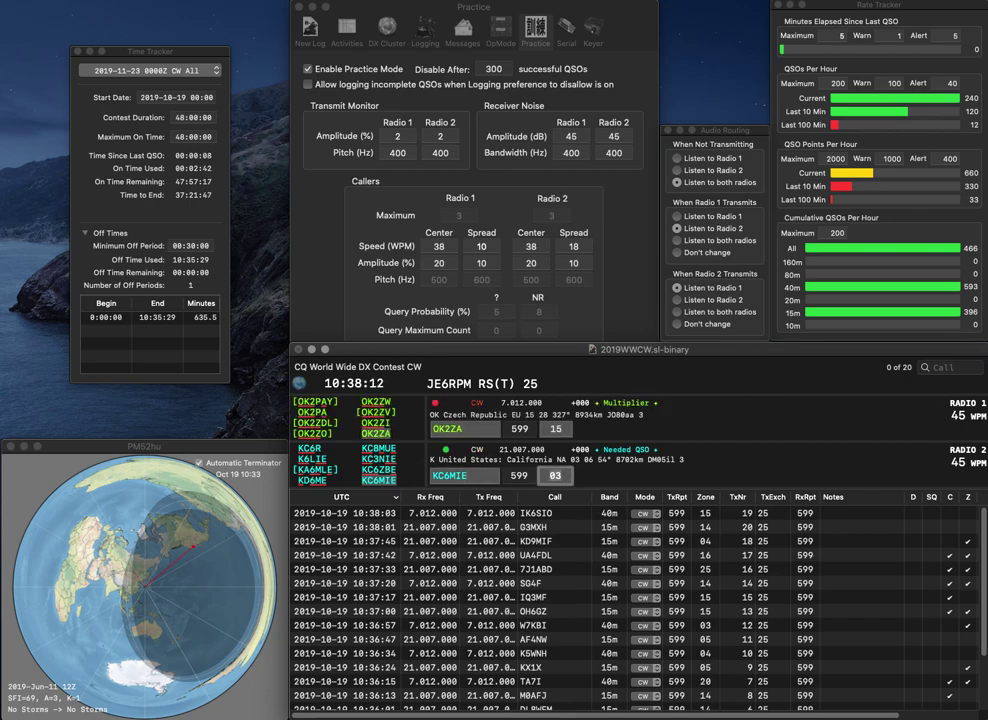
key(Return)
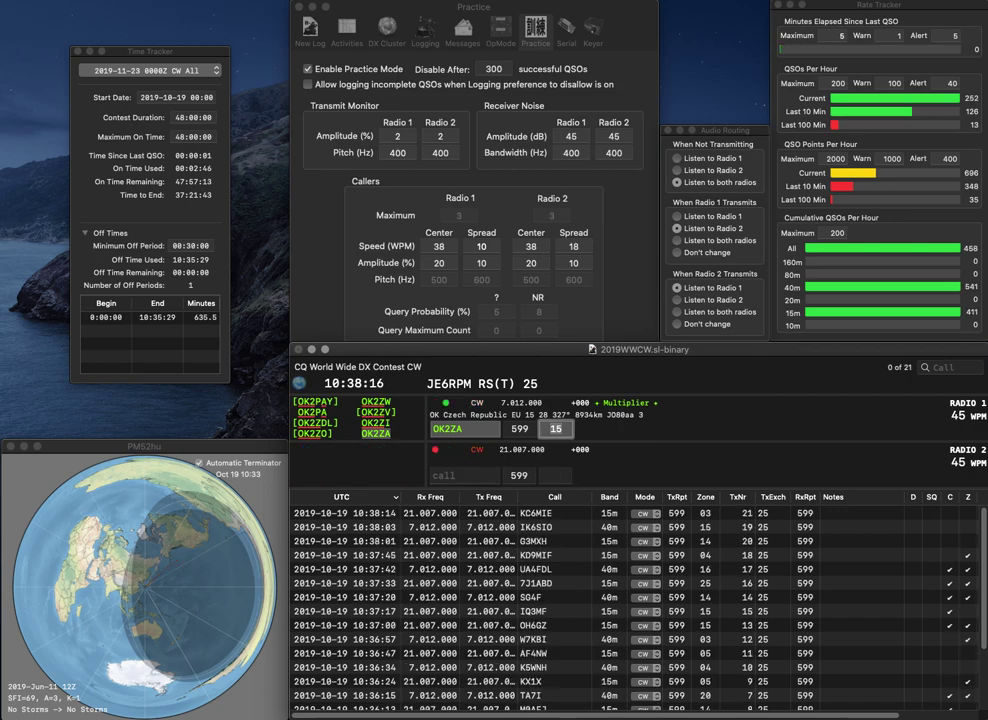
key(Return)
text(AD8DI)
key(Return)
text(1VAA)
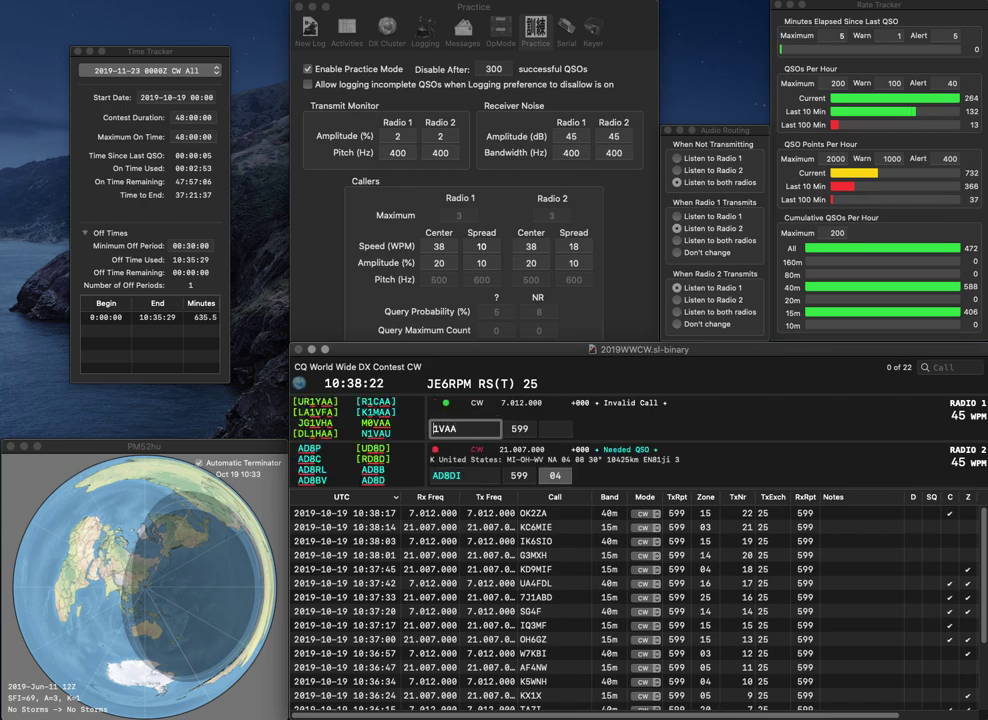
key(super+Left)
text(M)
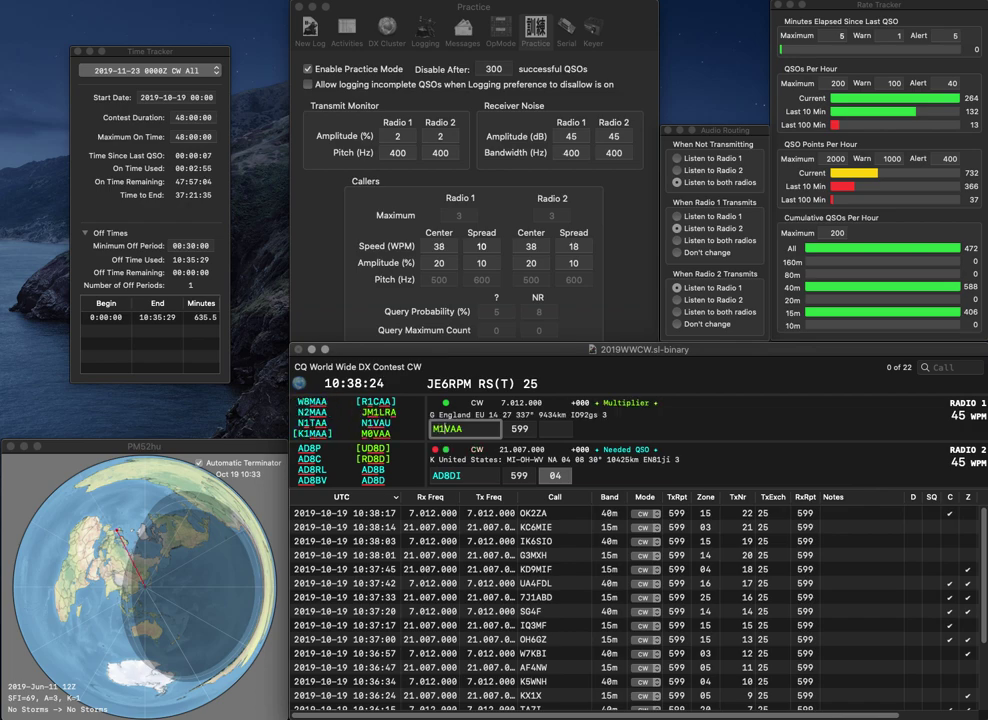
key(BackSpace)
key(Return)
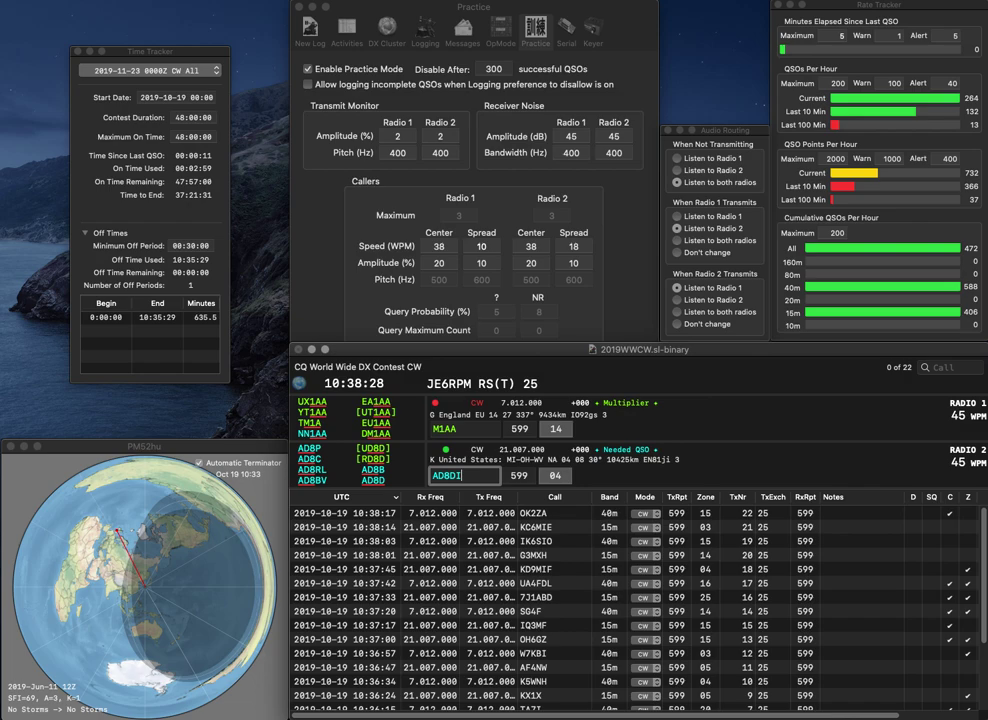
key(Left)
key(Left)
key(BackSpace)
text(B)
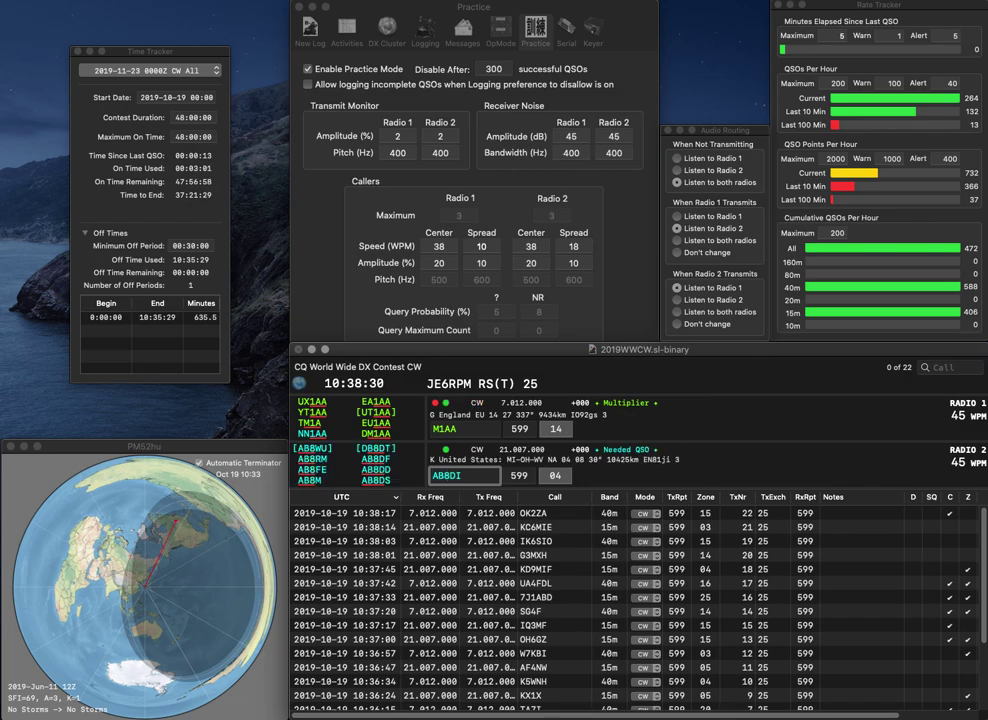
key(Return)
Step: Change the last letter of the Radio 2 call sign so it reads AB8DS
key(Right)
key(Right)
key(Right)
key(BackSpace)
text(S)
key(backslash)
text(V)
key(Left)
key(BackSpace)
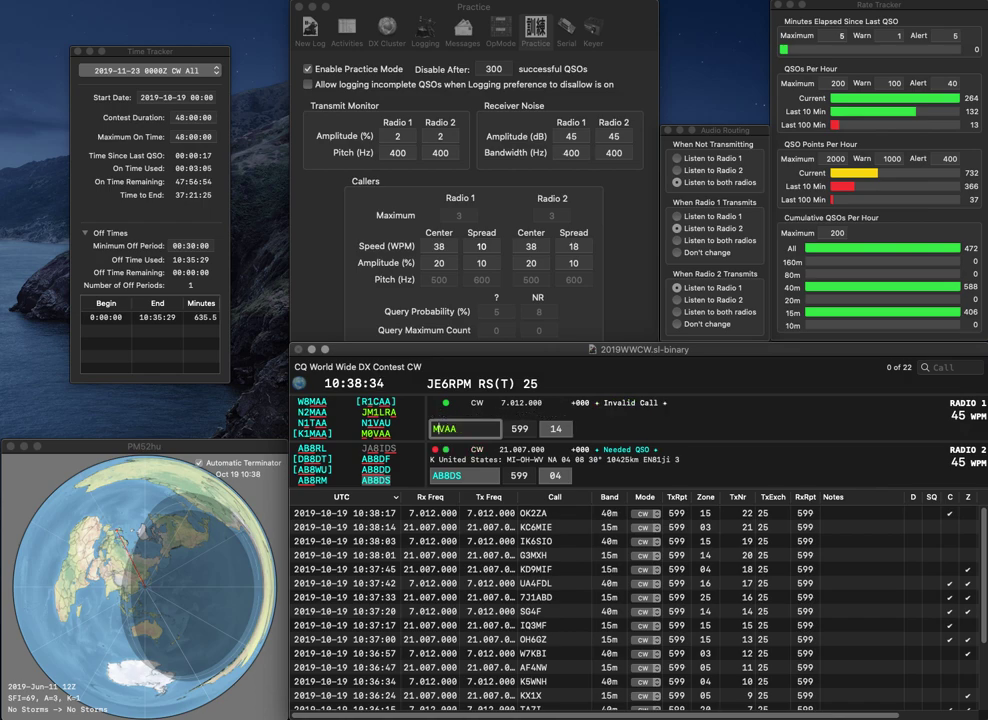
text(0)
key(backslash)
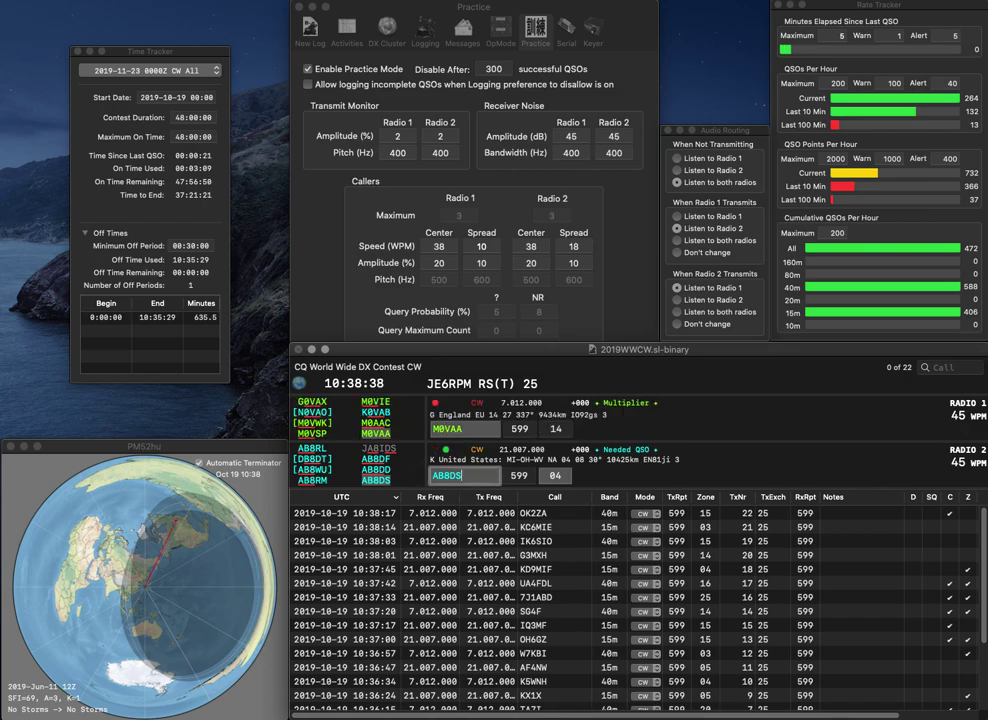
key(Return)
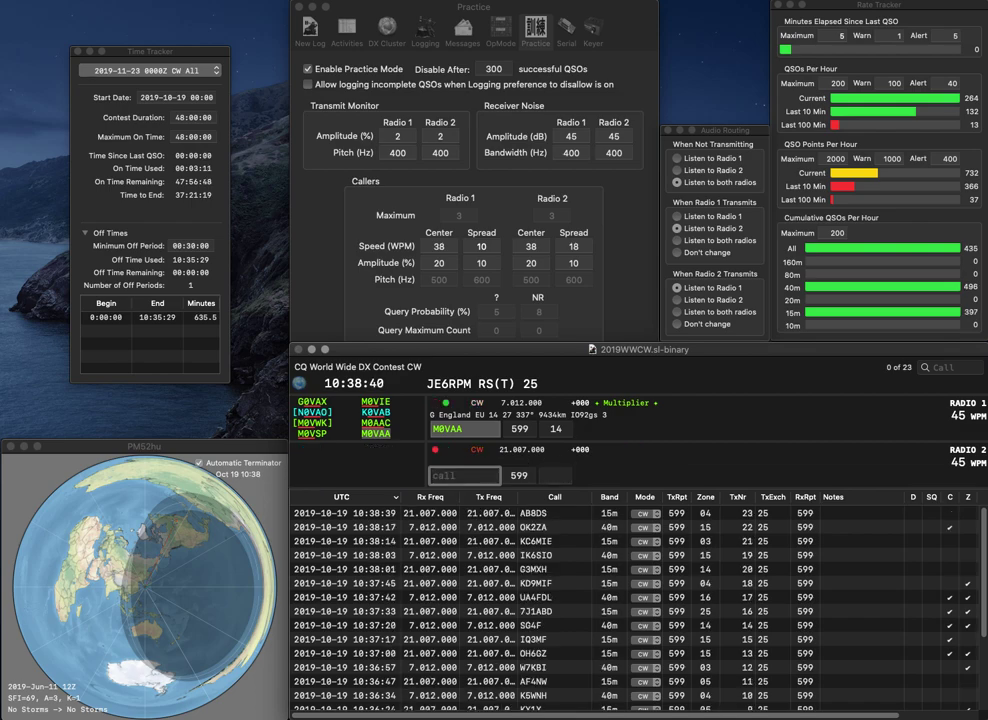
key(Return)
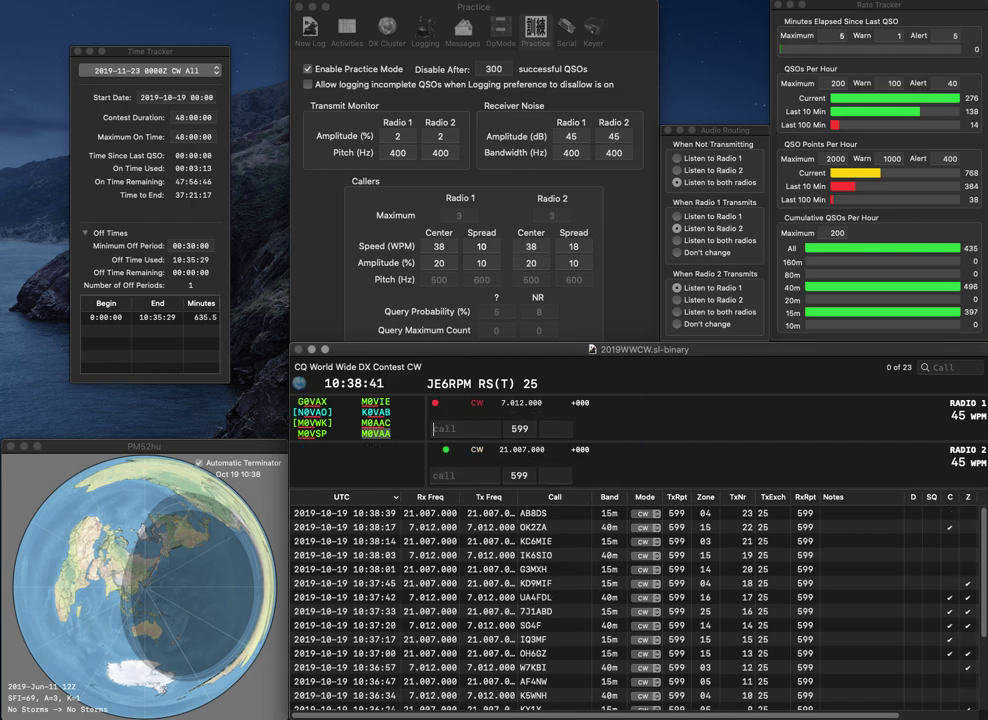
text(N)
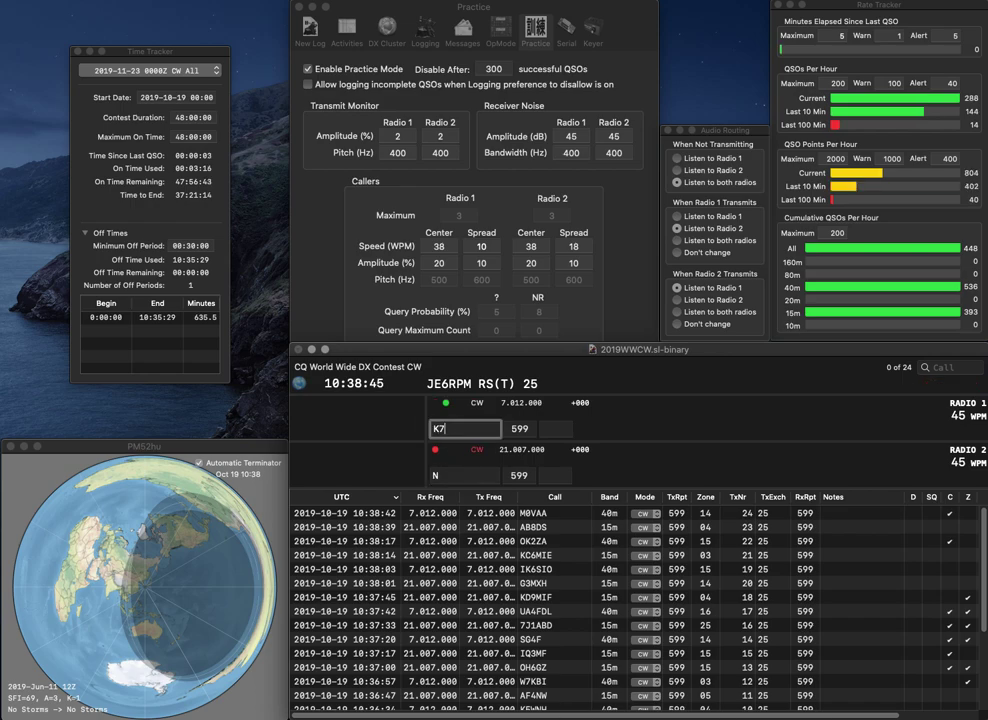
text(UPP)
key(Return)
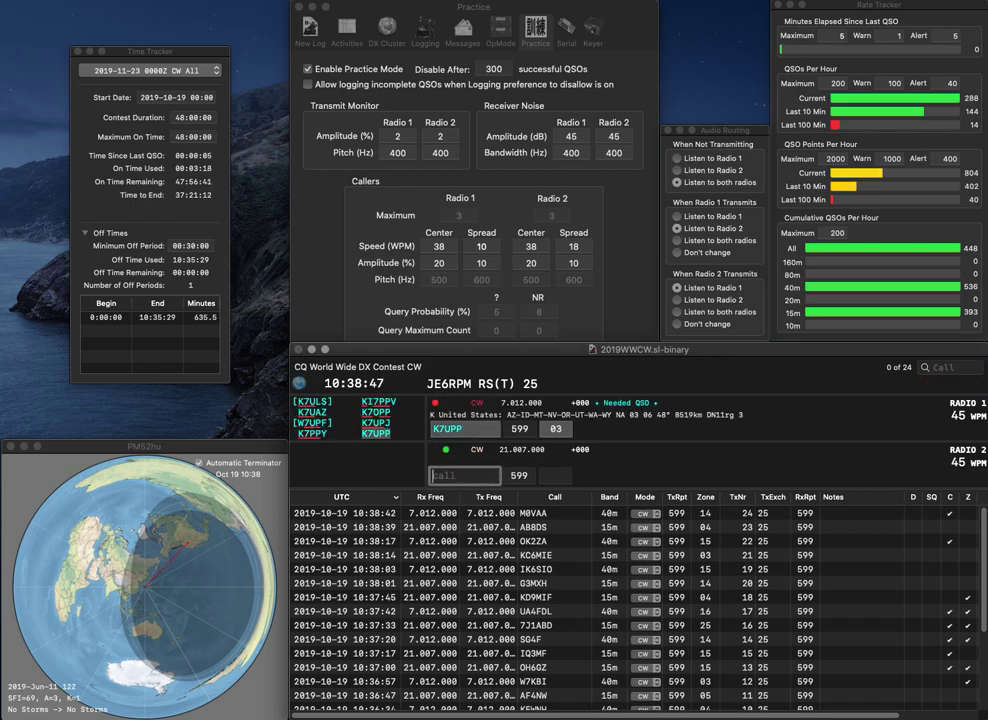
text(EQH)
key(ctrl+a)
text(F4)
key(Return)
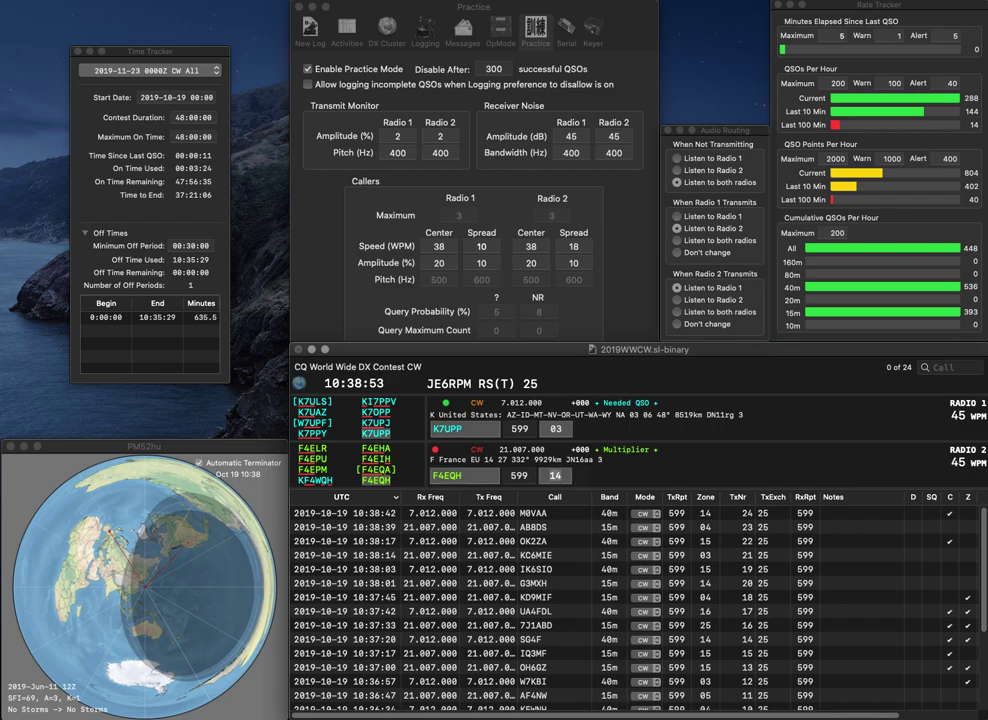
key(Return)
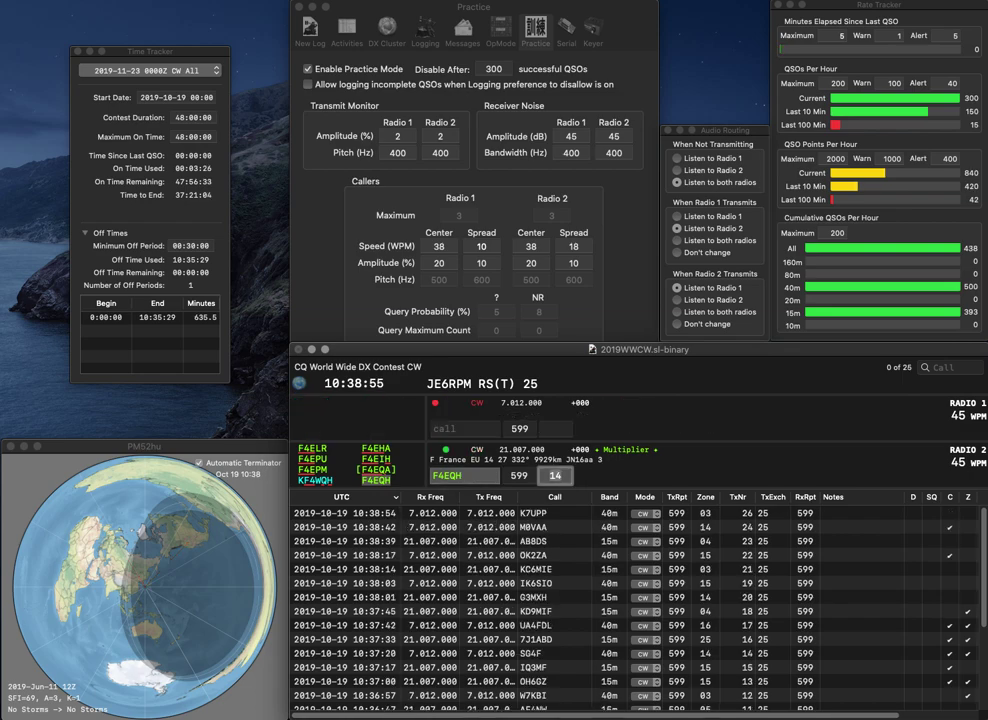
key(Return)
text(WA3KIO)
key(Home)
key(Delete)
text(J)
key(Return)
Step: Answer WB9LWO on Radio 2 with zone 04, and log the JA3KIO and WB9LWO contacts
text(9LWO)
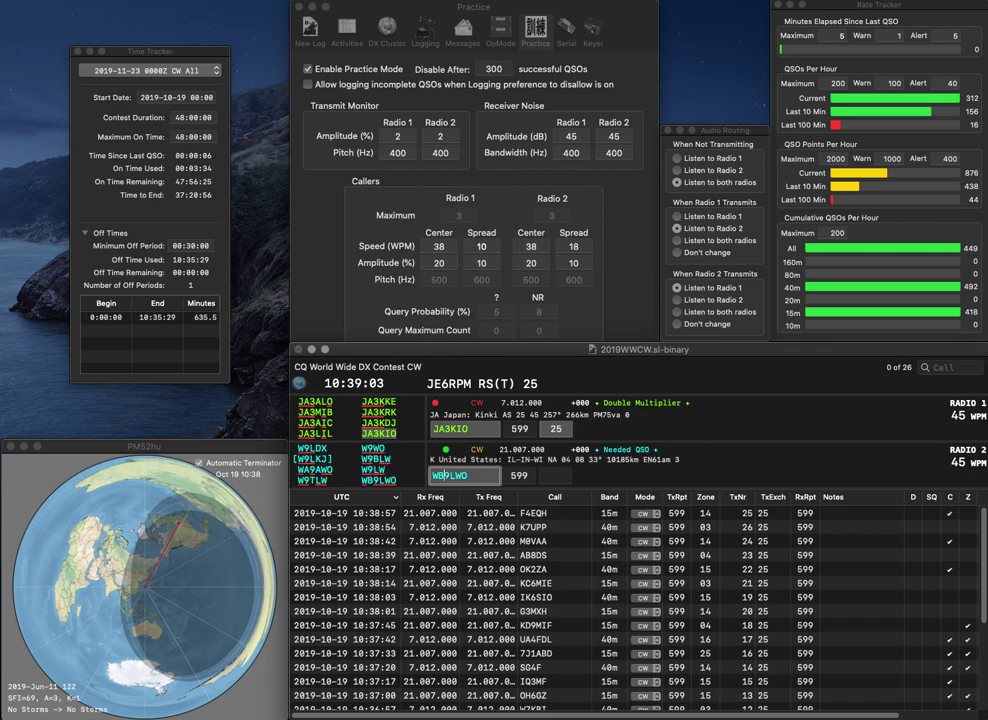
key(super+Left)
text(WB9LWO)
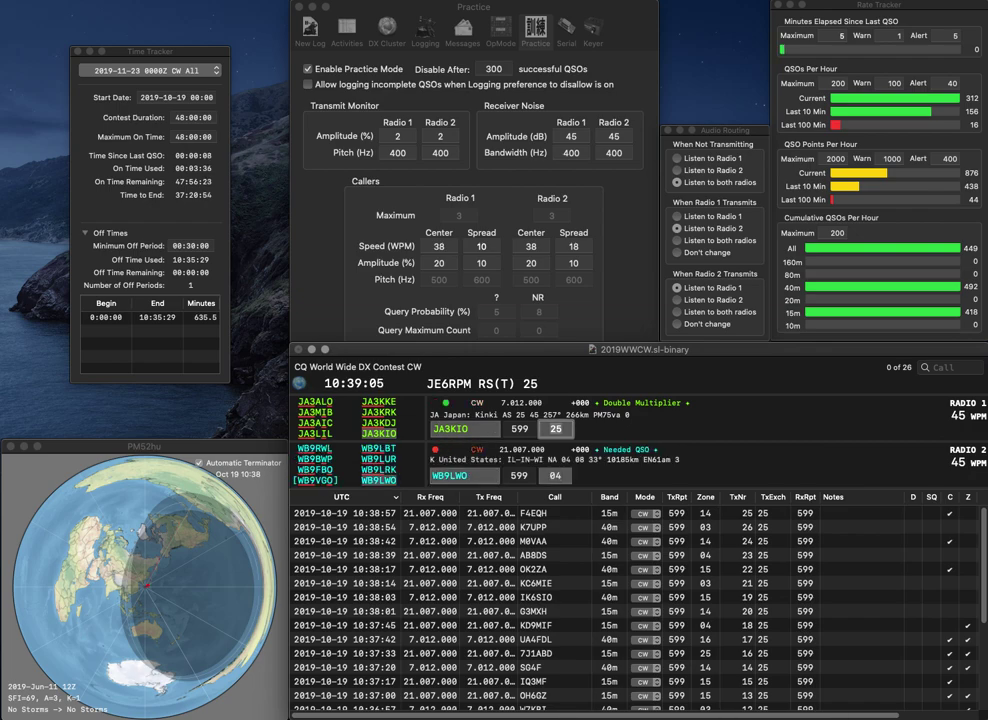
key(grave)
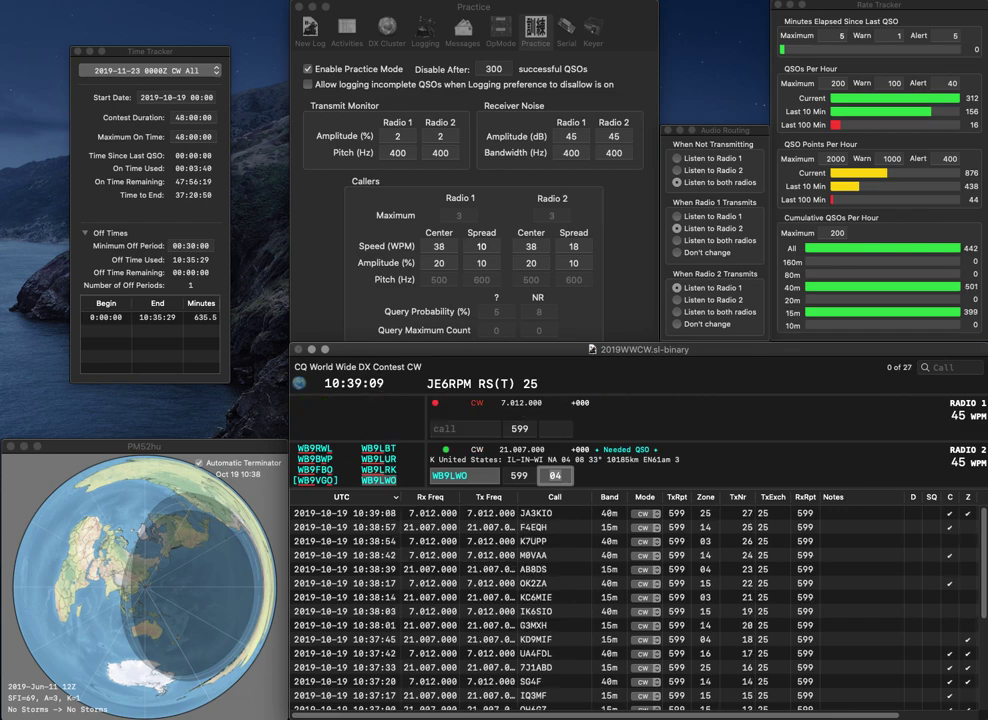
key(Return)
Step: Send the partial call MWRA on Radio 1 and the partial call KC0 on Radio 2
text(HMWRA)
key(Home)
key(Delete)
key(Return)
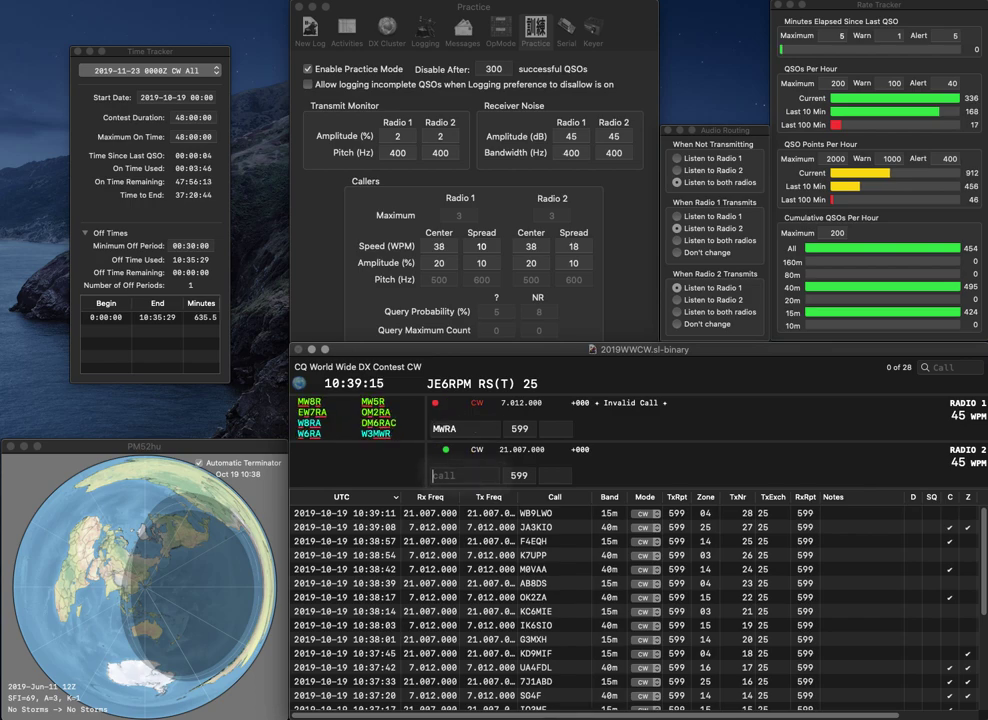
text(KC0)
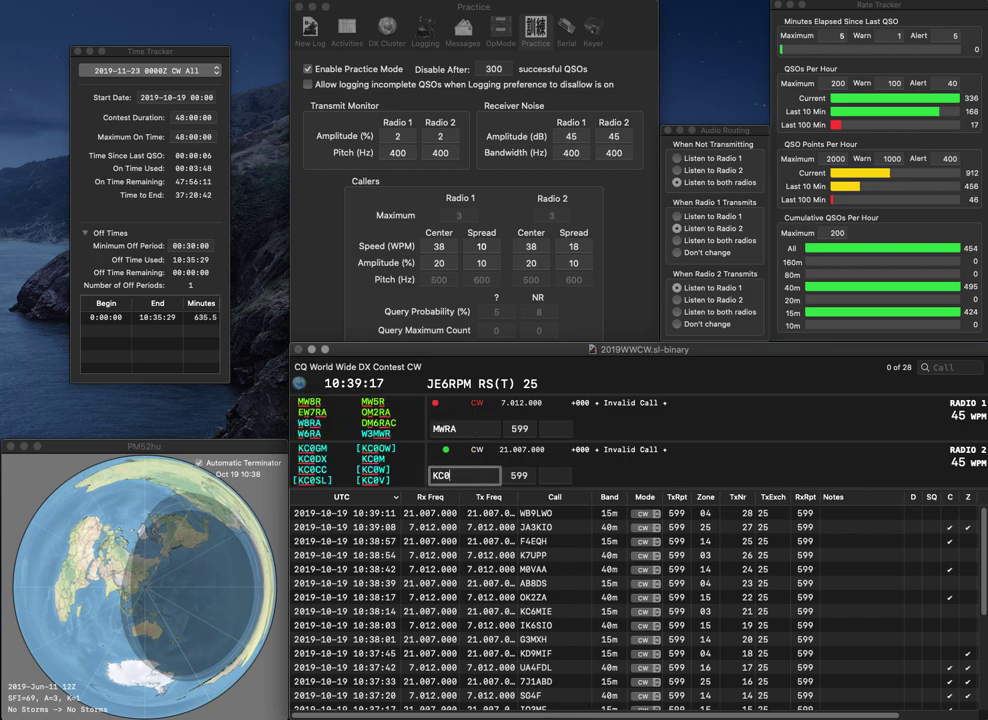
key(Return)
key(Delete)
text(SM0)
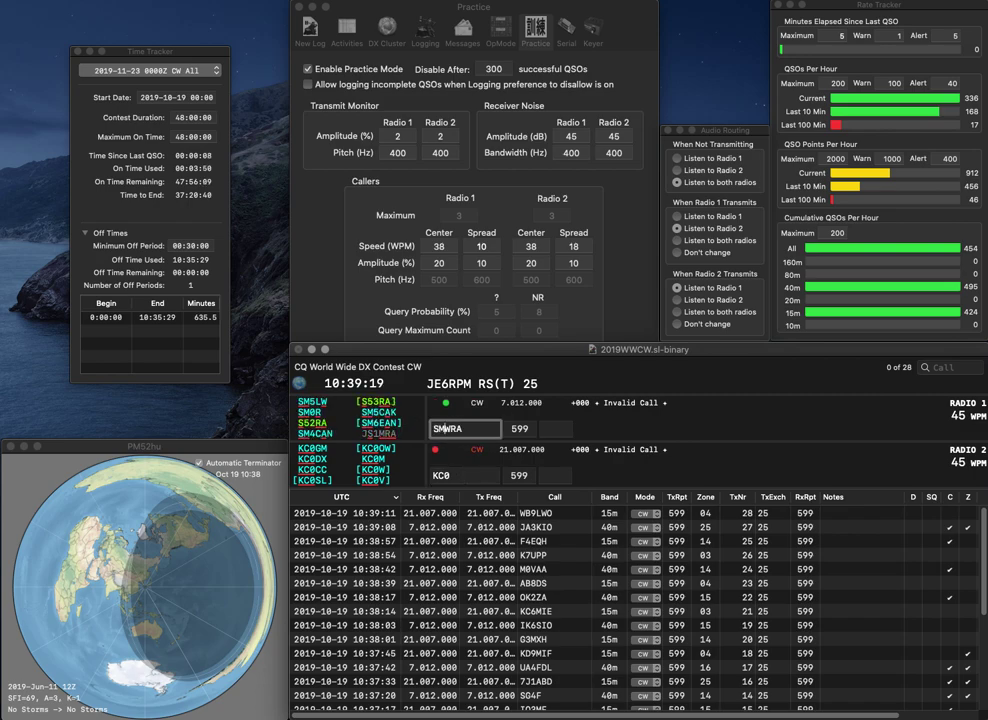
key(Return)
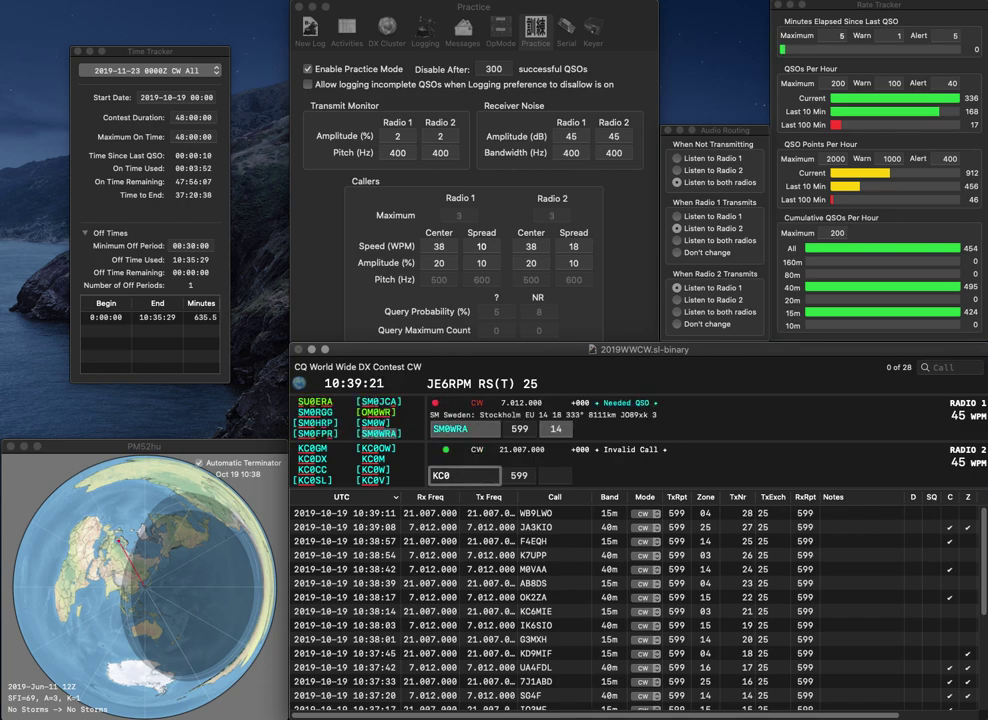
key(BackSpace)
text(7D)
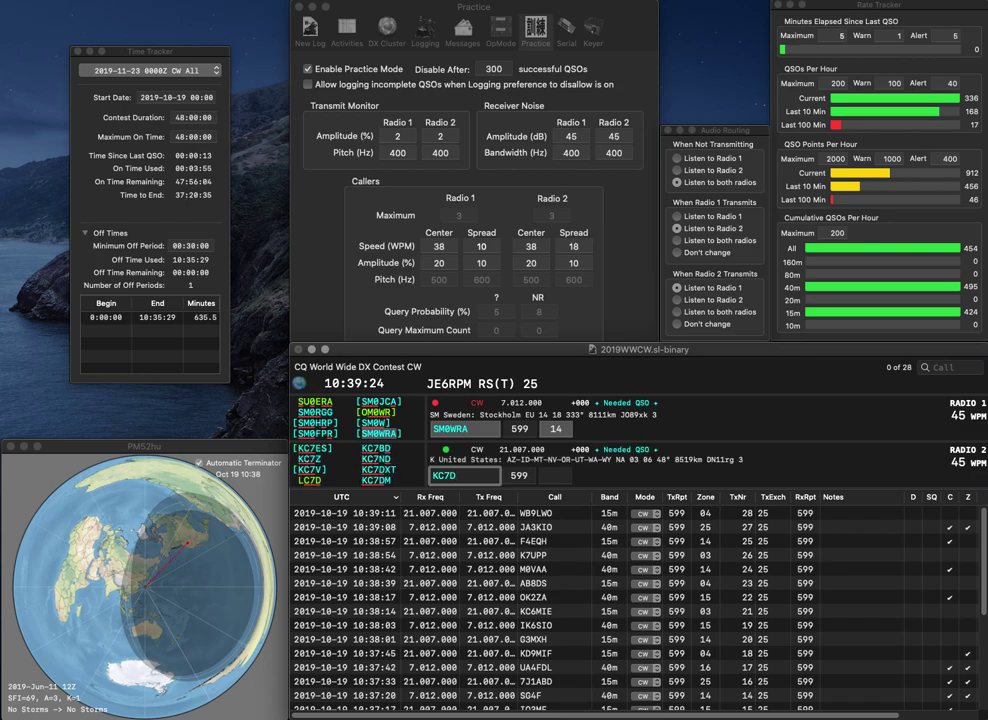
key(BackSpace)
text(BD)
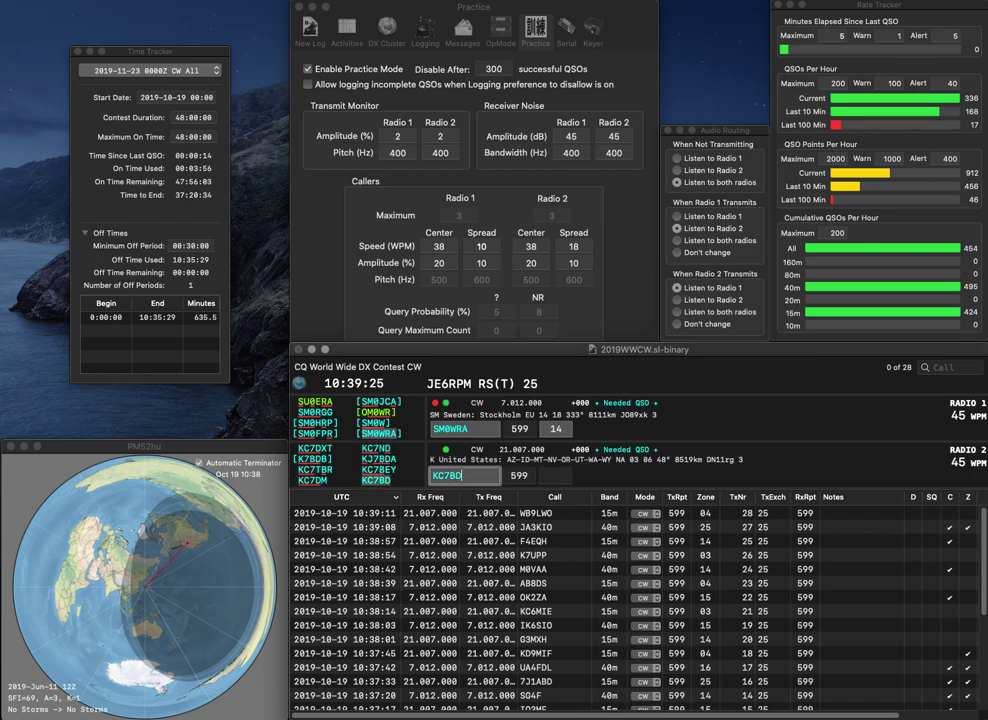
key(Return)
Step: Log the SM0WRA contact on Radio 1 and the KC7BD contact on Radio 2
key(Tab)
key(Tab)
key(Tab)
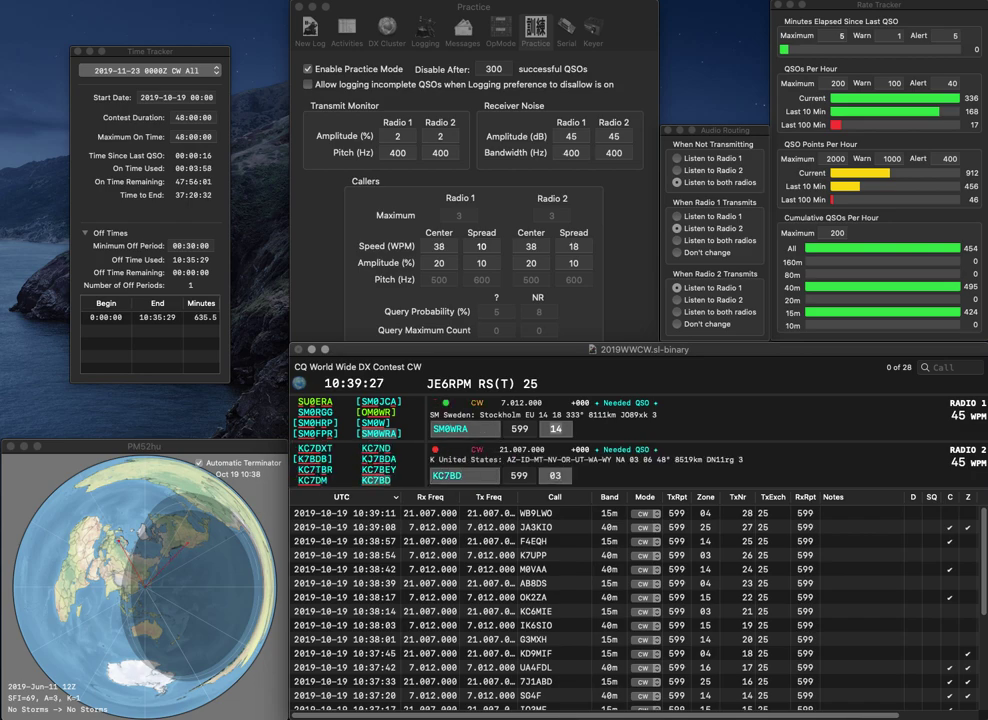
key(Tab)
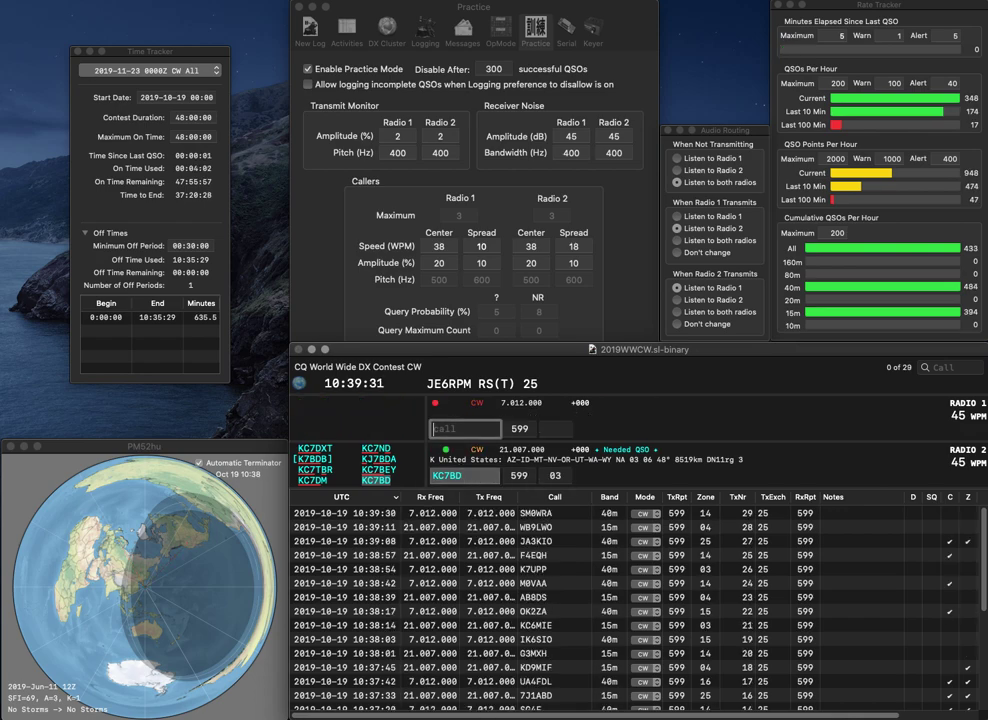
key(Return)
Step: Answer JA1NEJ on Radio 1 with zone 25 and N5GD on Radio 2 with zone 04
text(JA1NEJ)
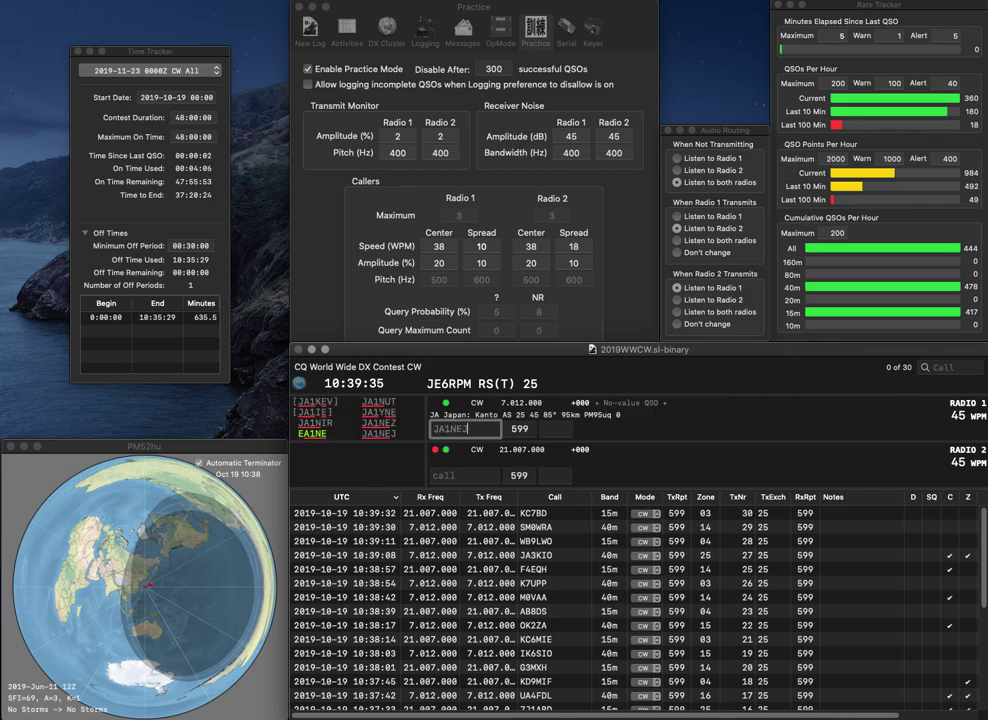
key(Return)
text(N5GD)
key(Tab)
key(Tab)
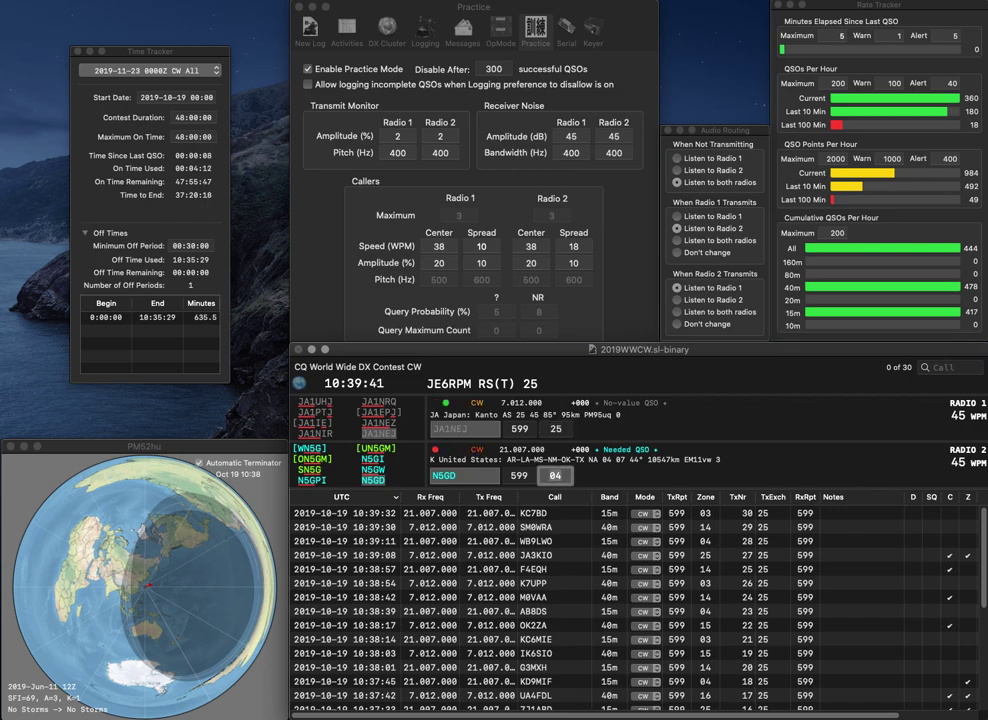
key(Return)
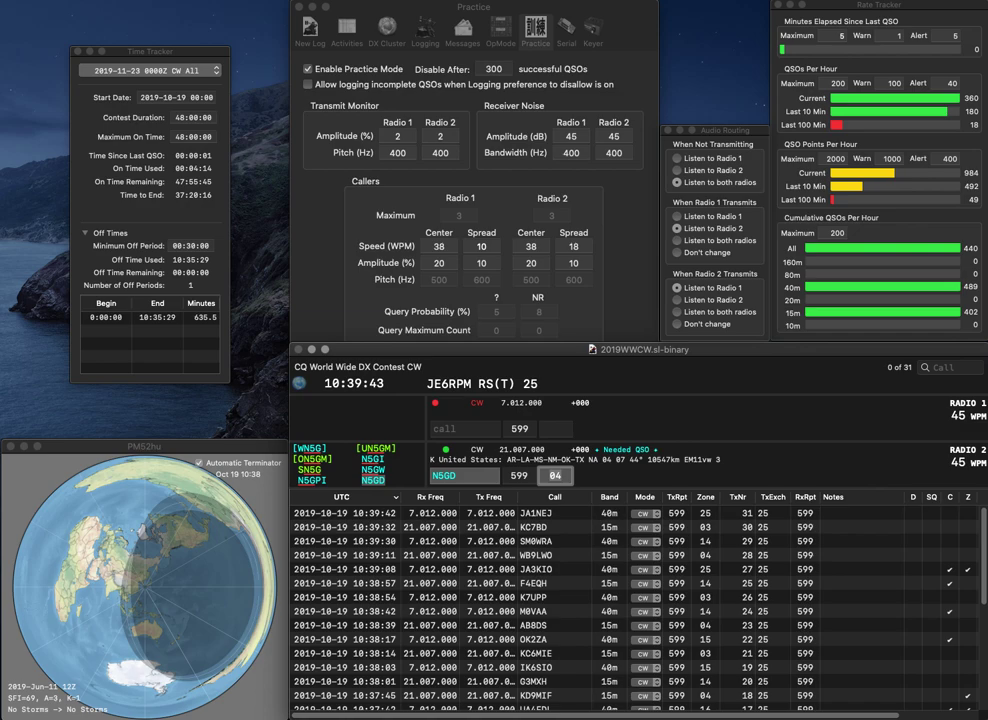
key(Return)
text(K8WJK)
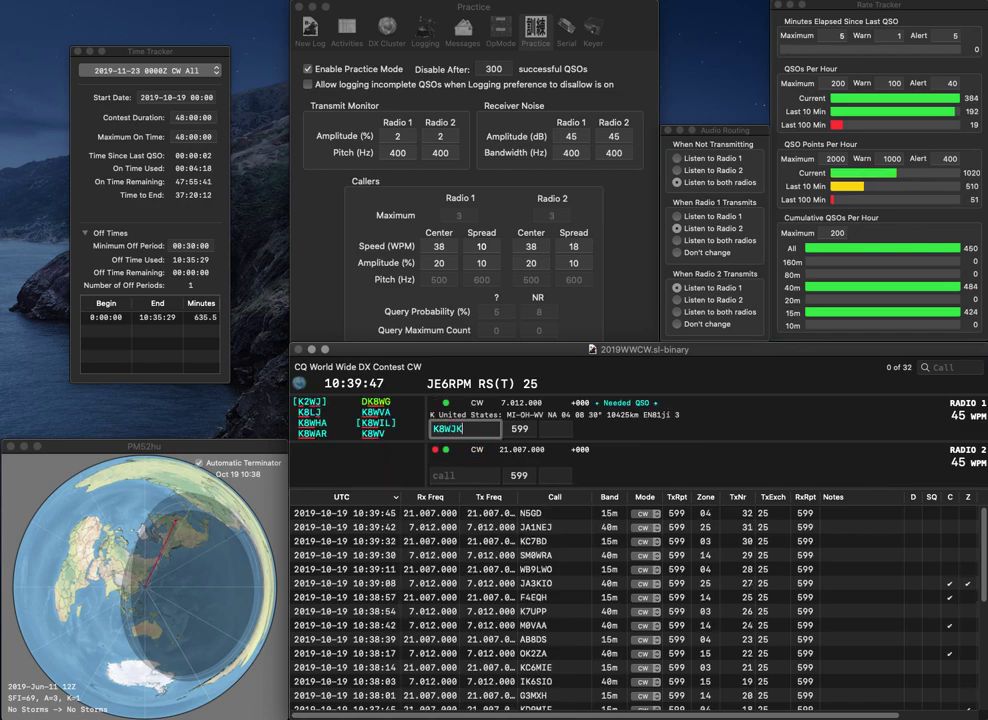
key(Return)
Step: Enter the call sign S51AC on Radio 2 and send it with zone 15
text(1AC)
key(Home)
text(S5)
key(Return)
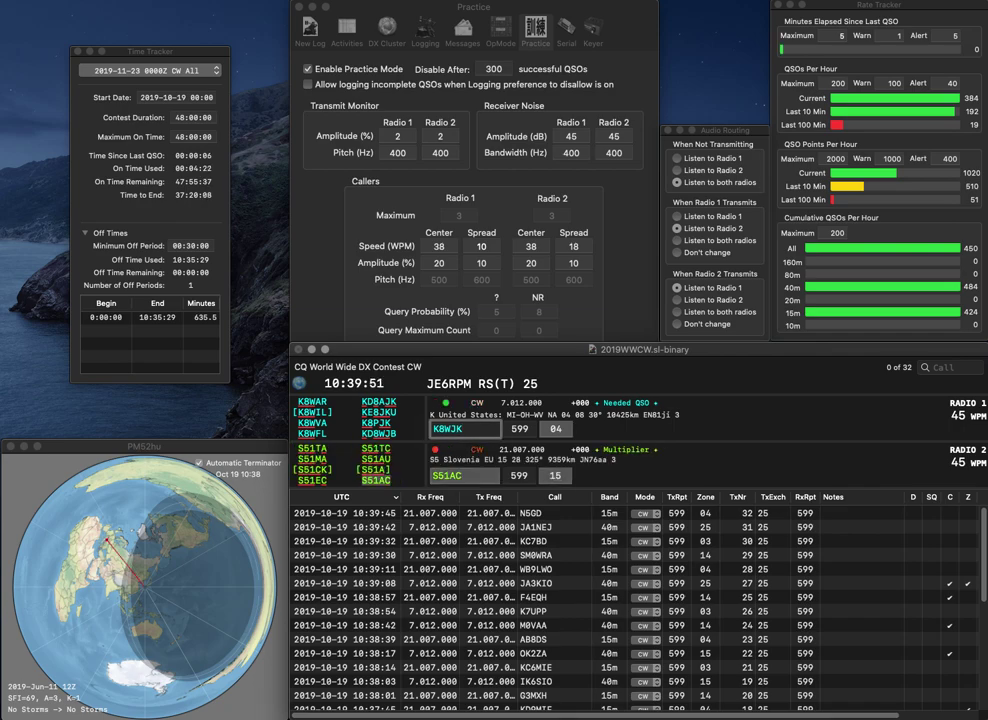
text(P)
key(Return)
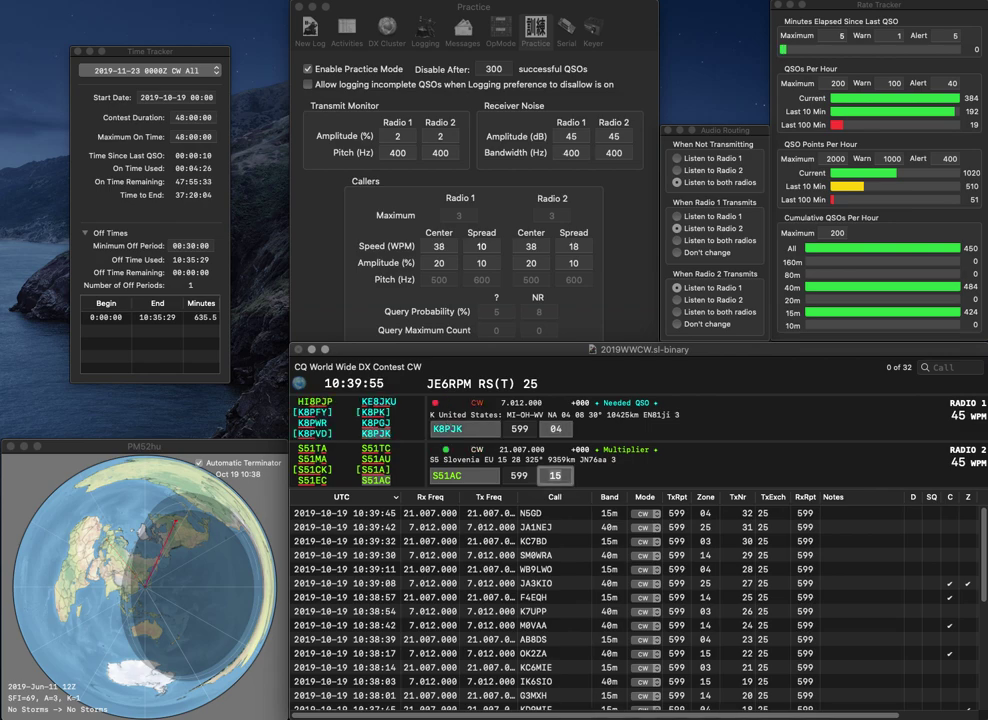
key(Return)
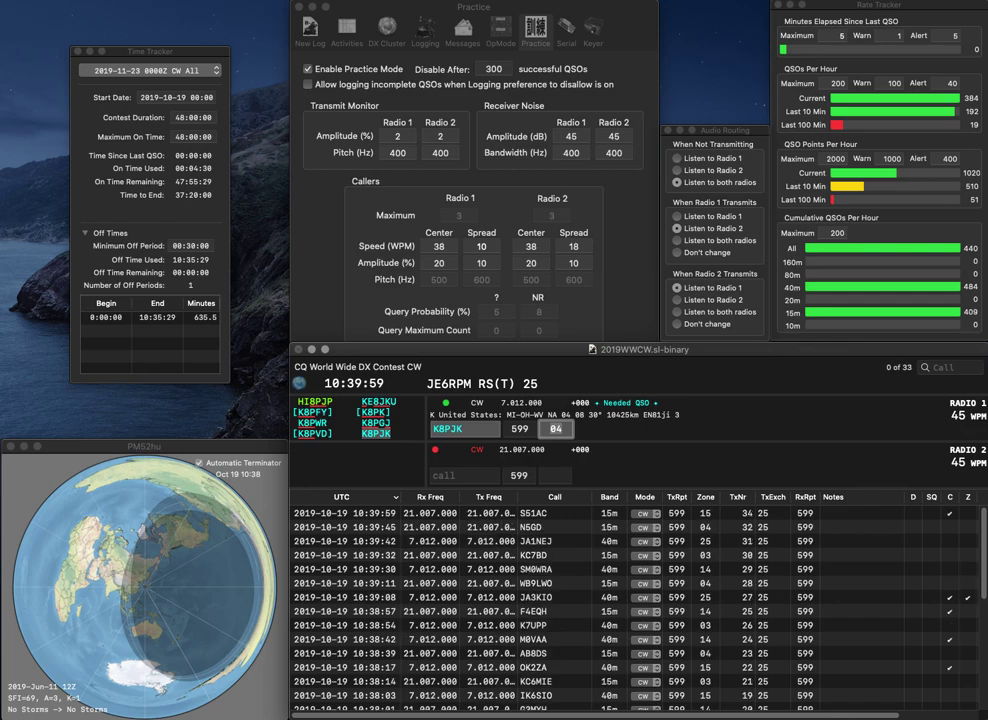
key(Return)
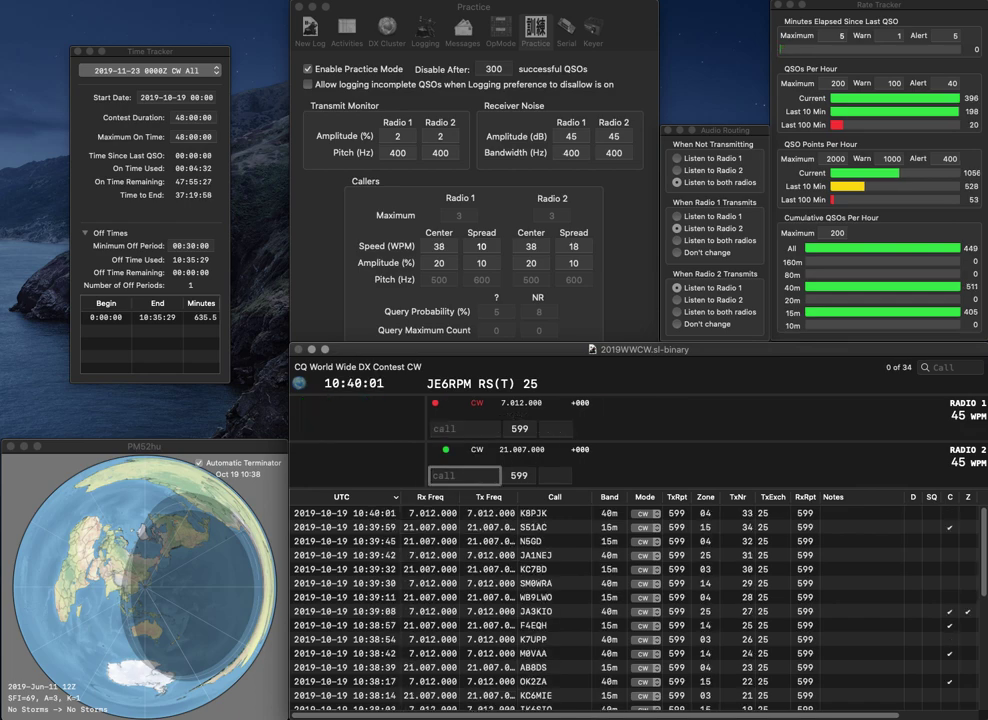
text(VA2GM)
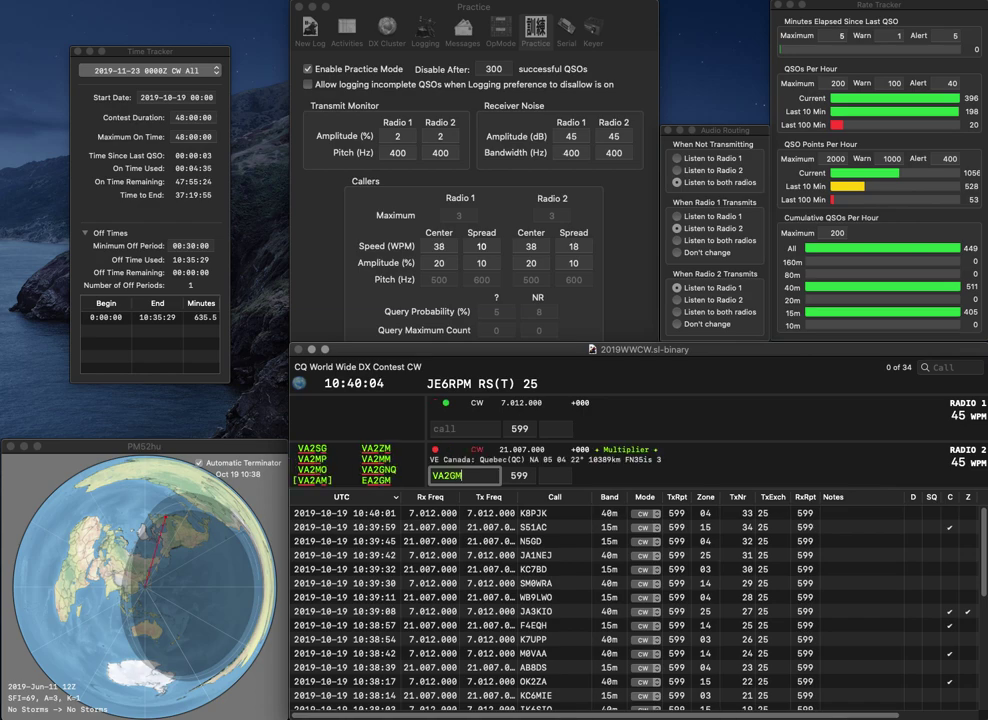
key(Return)
text(GDY)
key(Left)
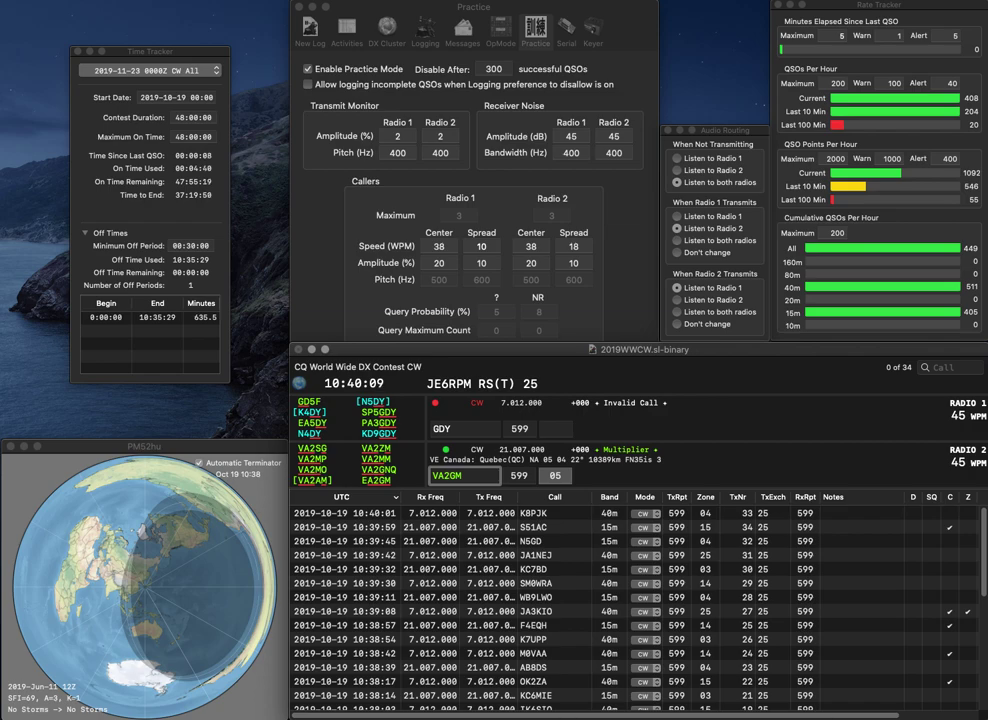
key(Delete)
text(Z)
key(Return)
key(Up)
text(3)
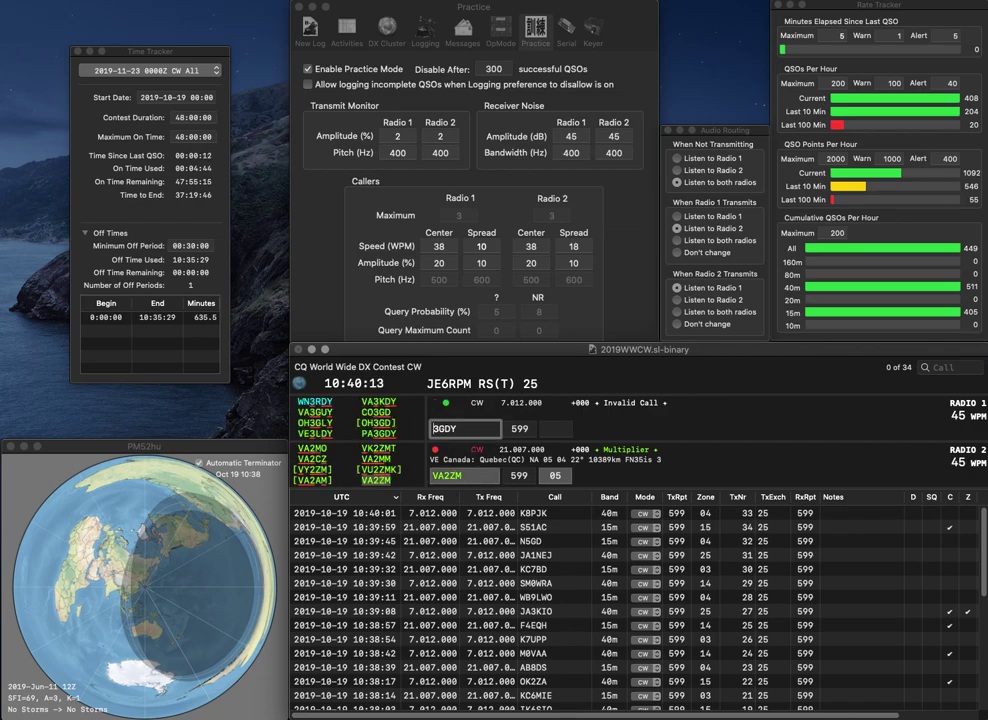
text(PA)
key(Tab)
key(Up)
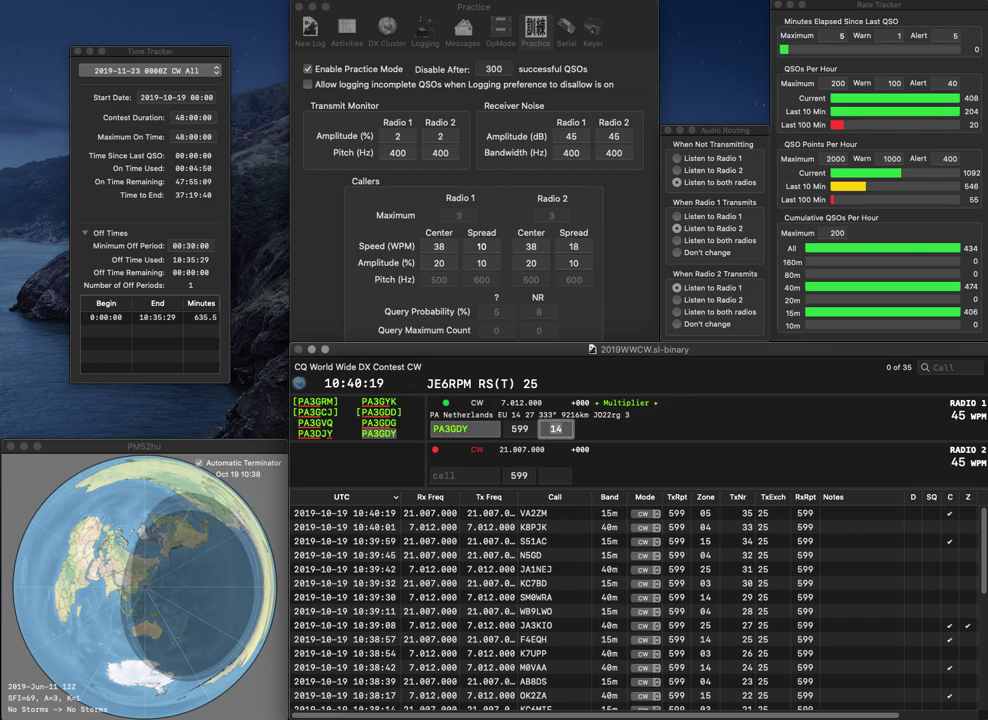
key(Return)
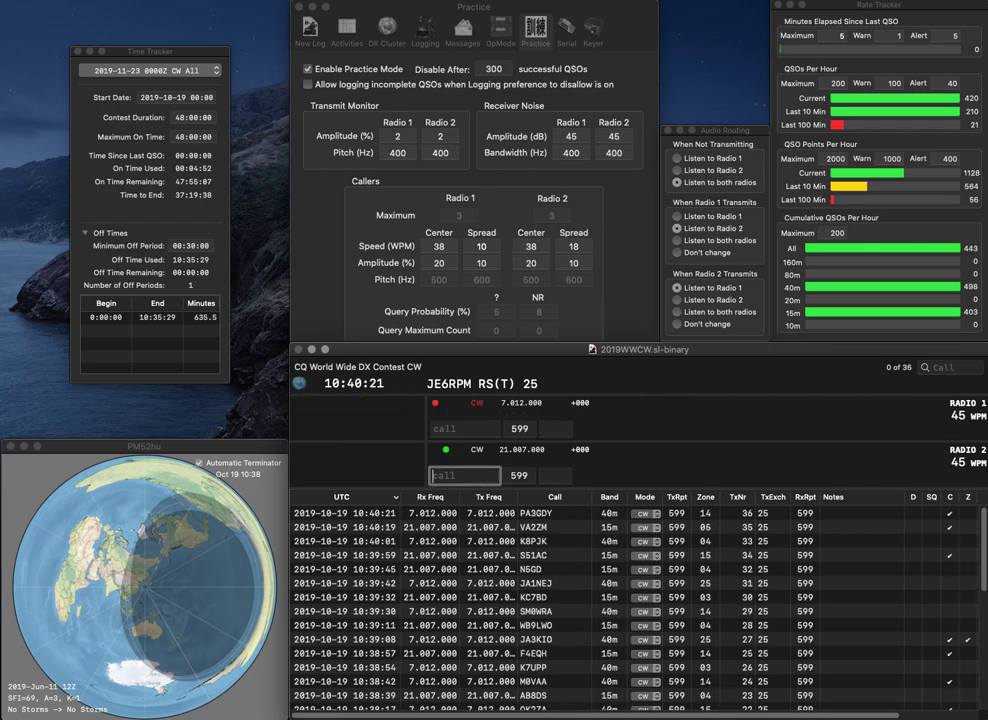
text(KABBSA)
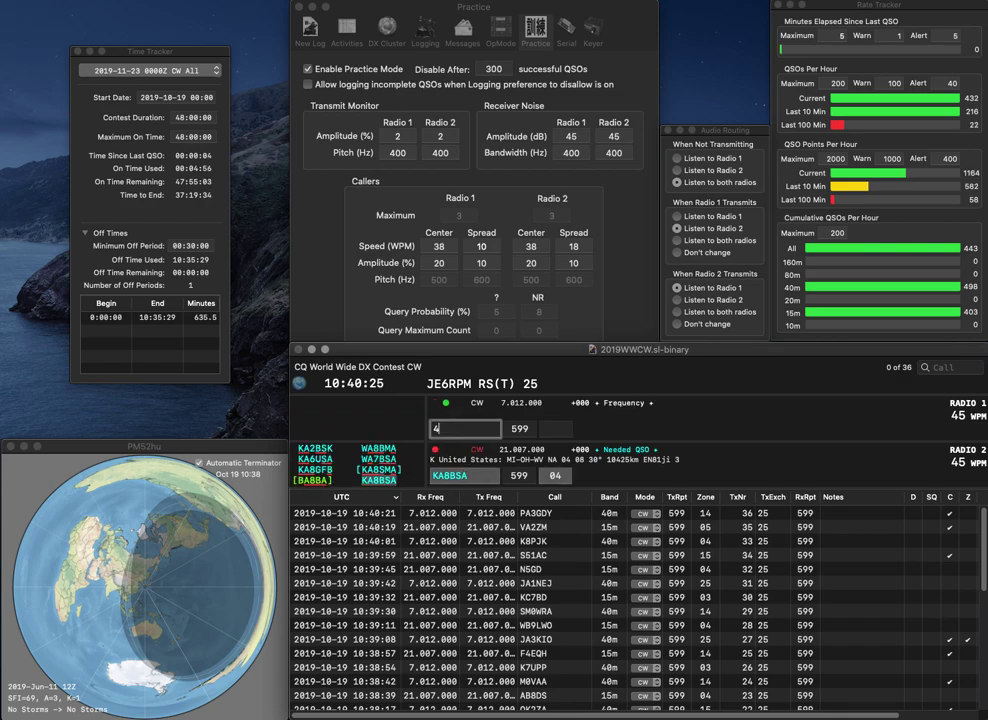
text(4PG)
key(Home)
text(UN)
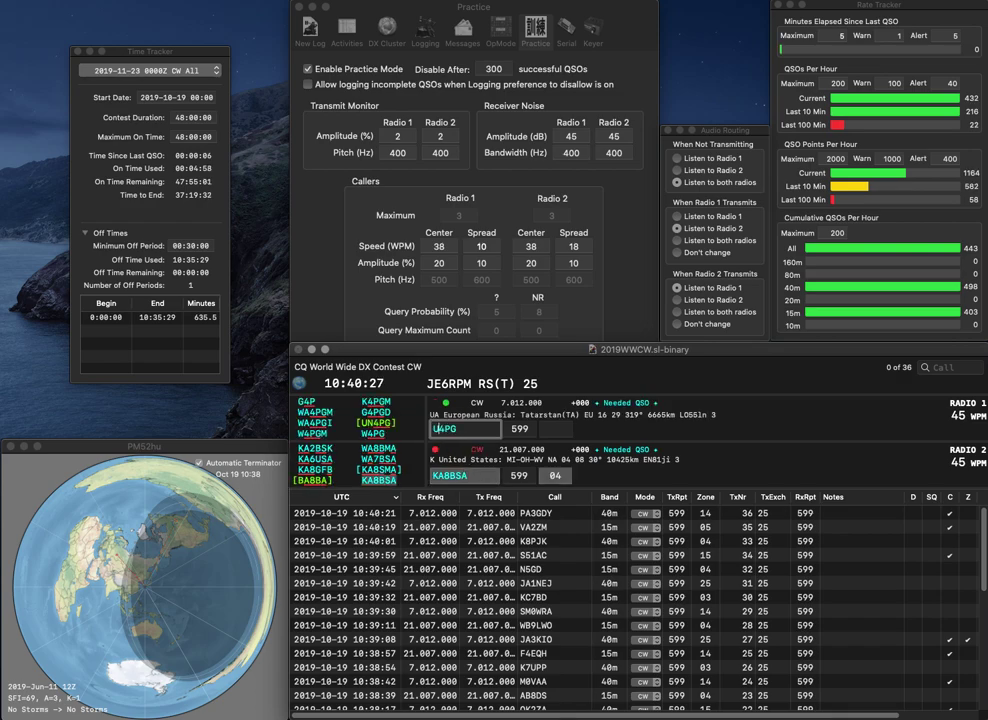
key(Return)
key(Tab)
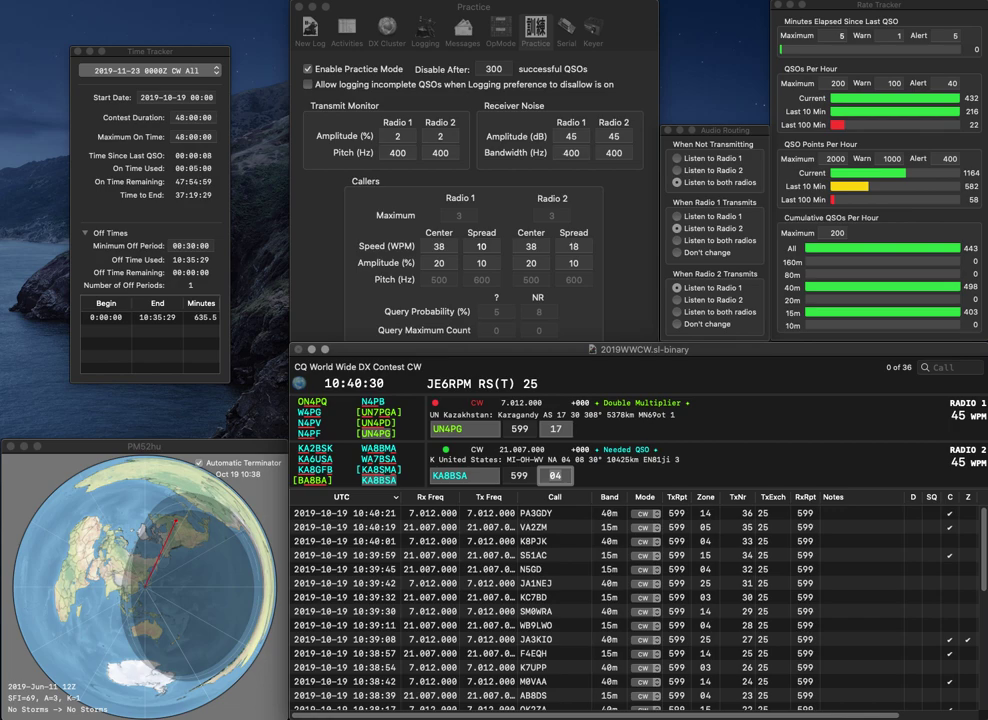
key(Tab)
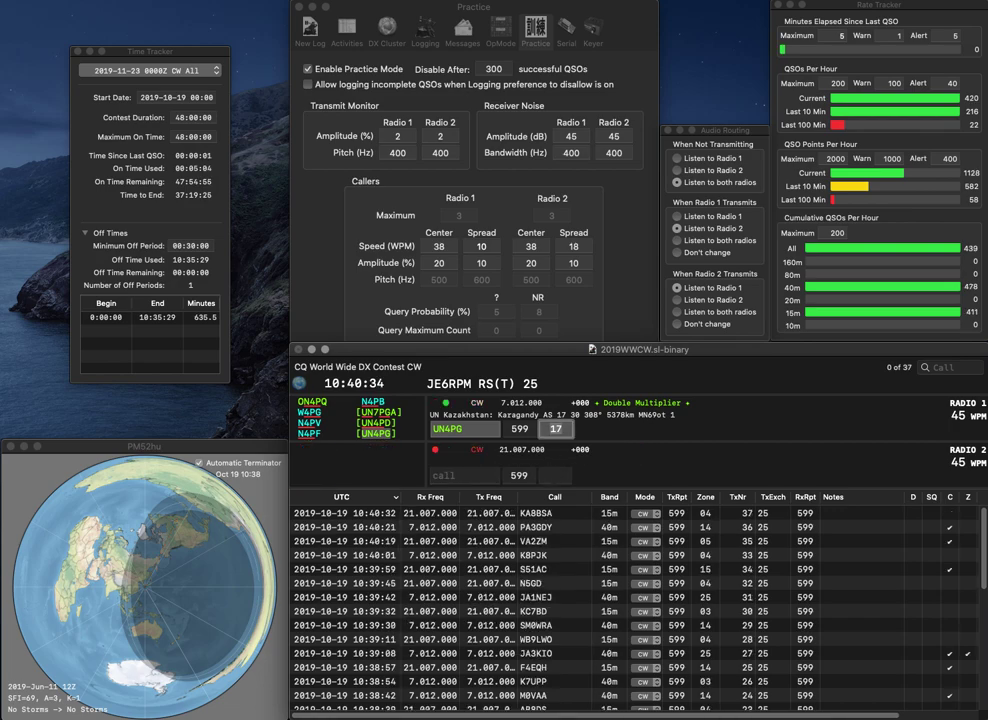
key(Tab)
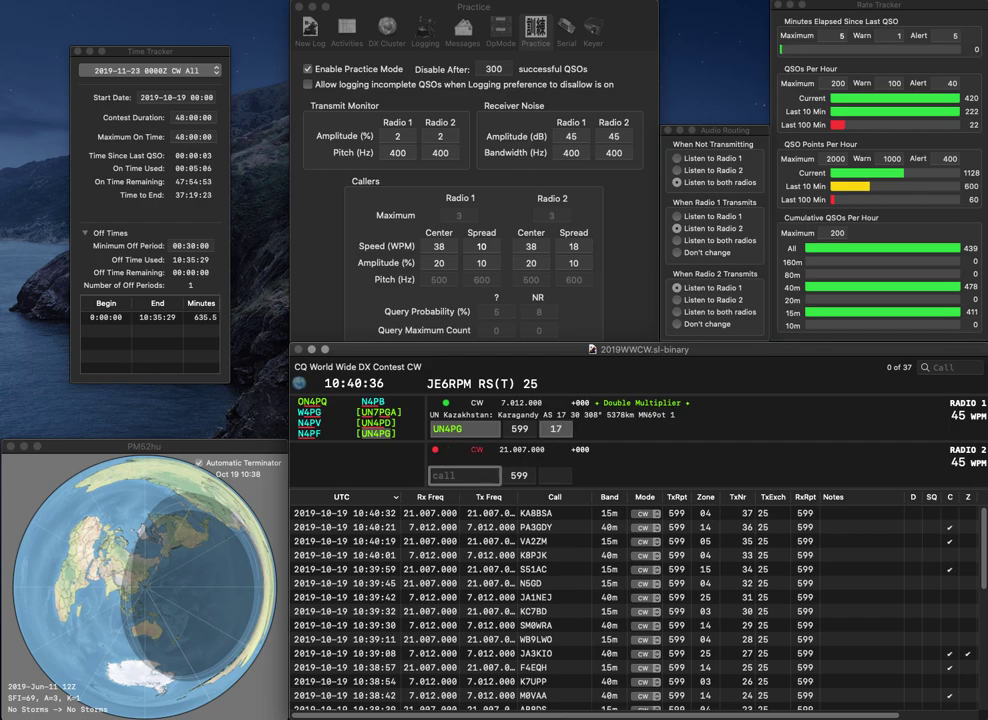
text(N3IK)
key(Return)
Step: Answer AG5RS on Radio 1 with zone 04, and log the N3IK contact on Radio 2
text(AG5RI)
key(BackSpace)
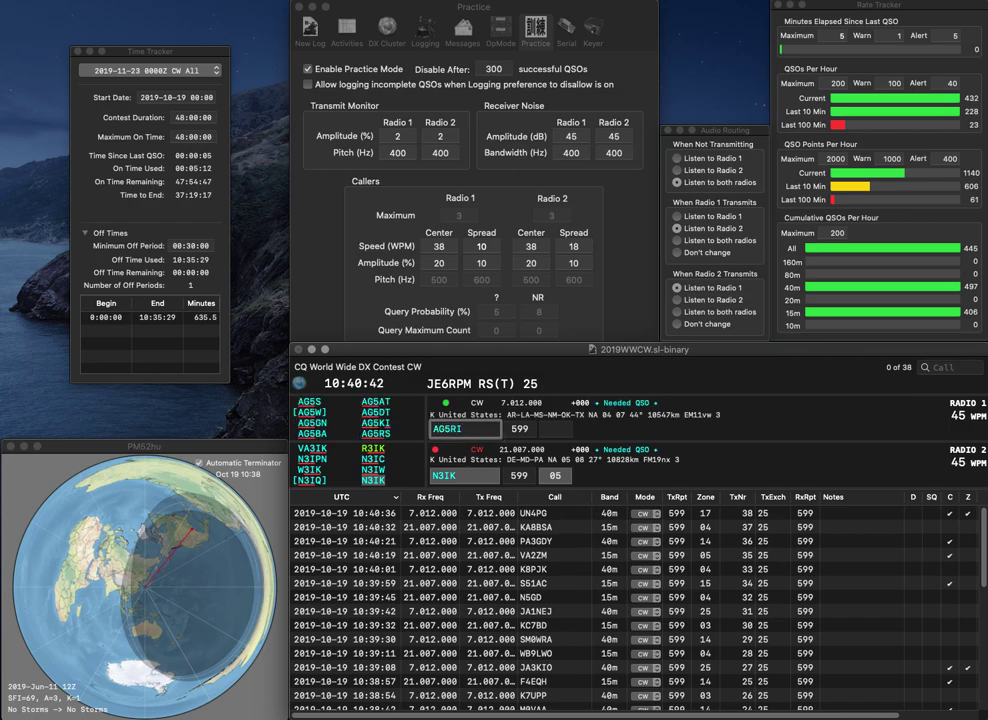
text(S)
key(Return)
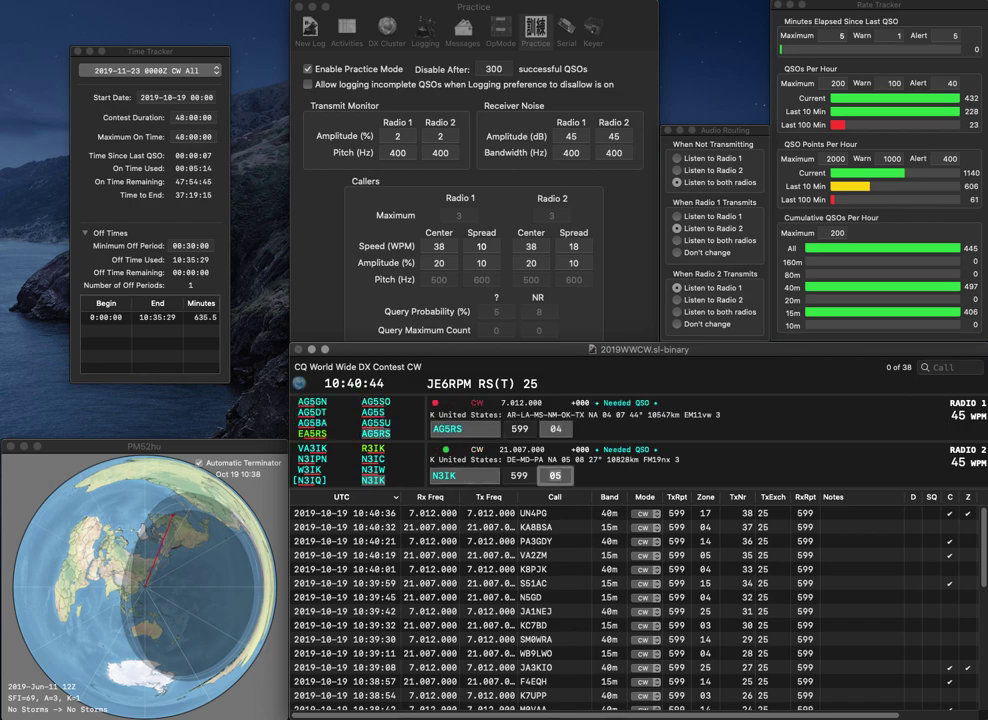
key(Return)
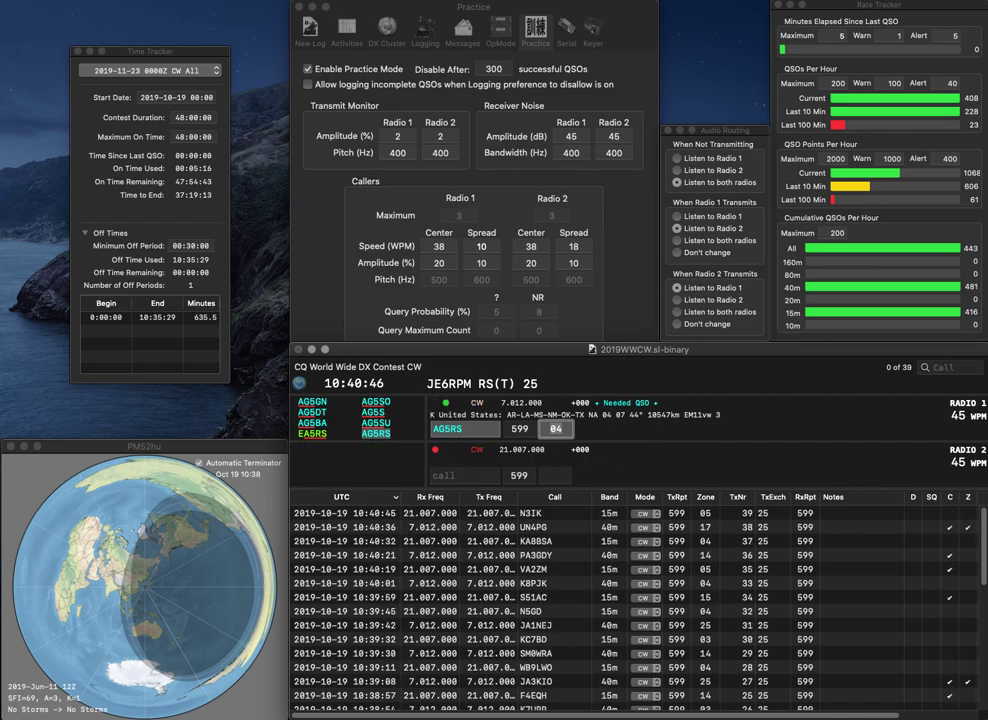
key(Return)
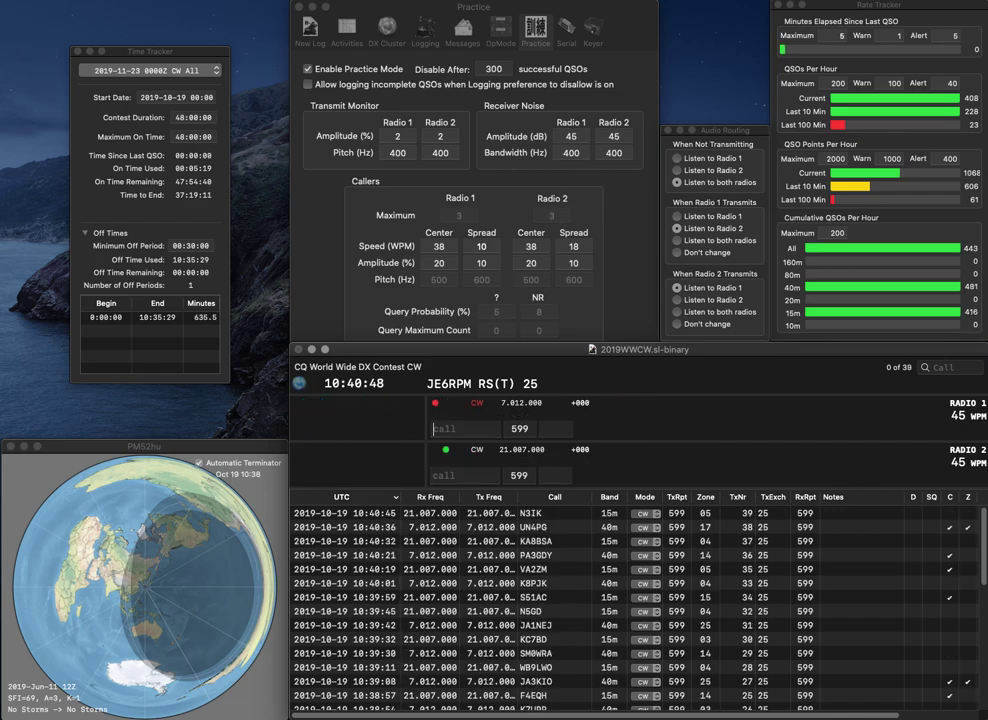
text(IK2PFL)
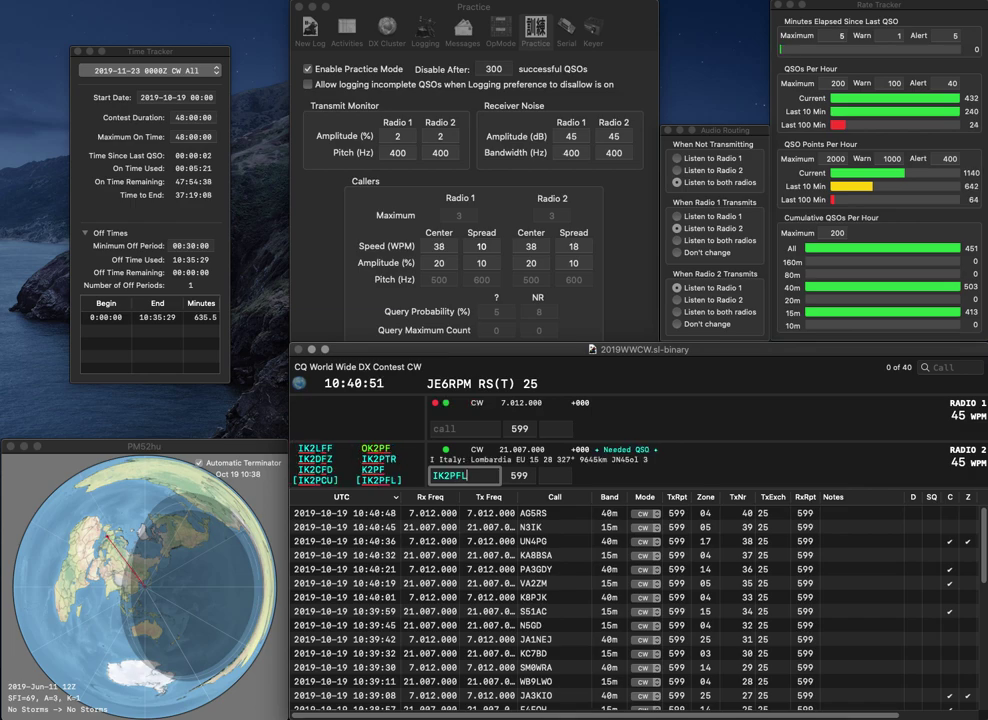
key(Return)
text(NG9R)
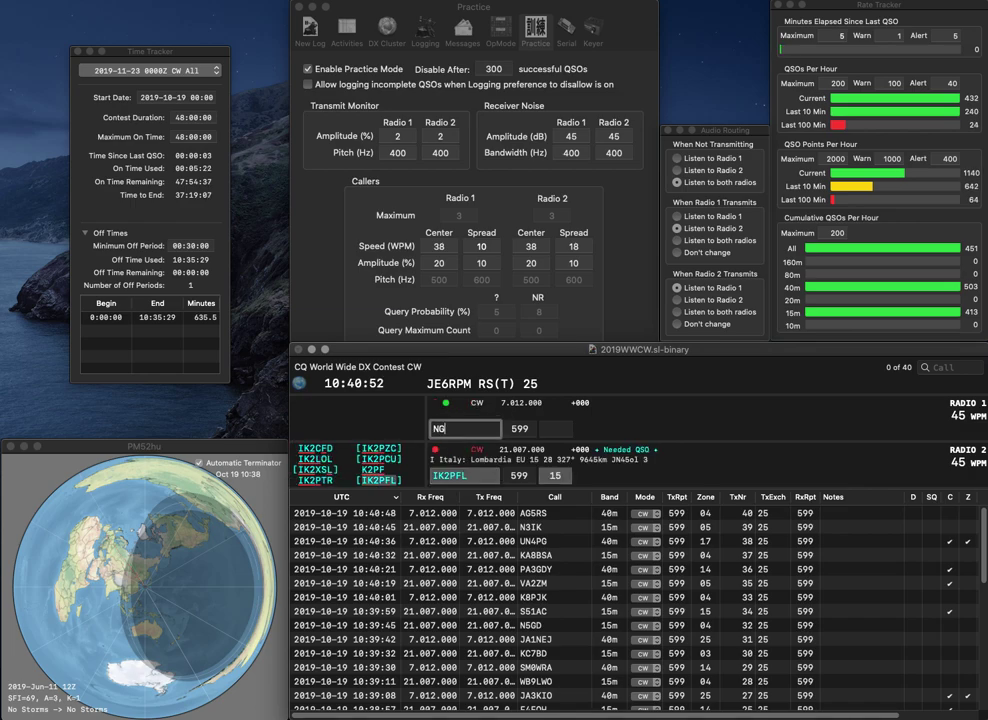
key(Return)
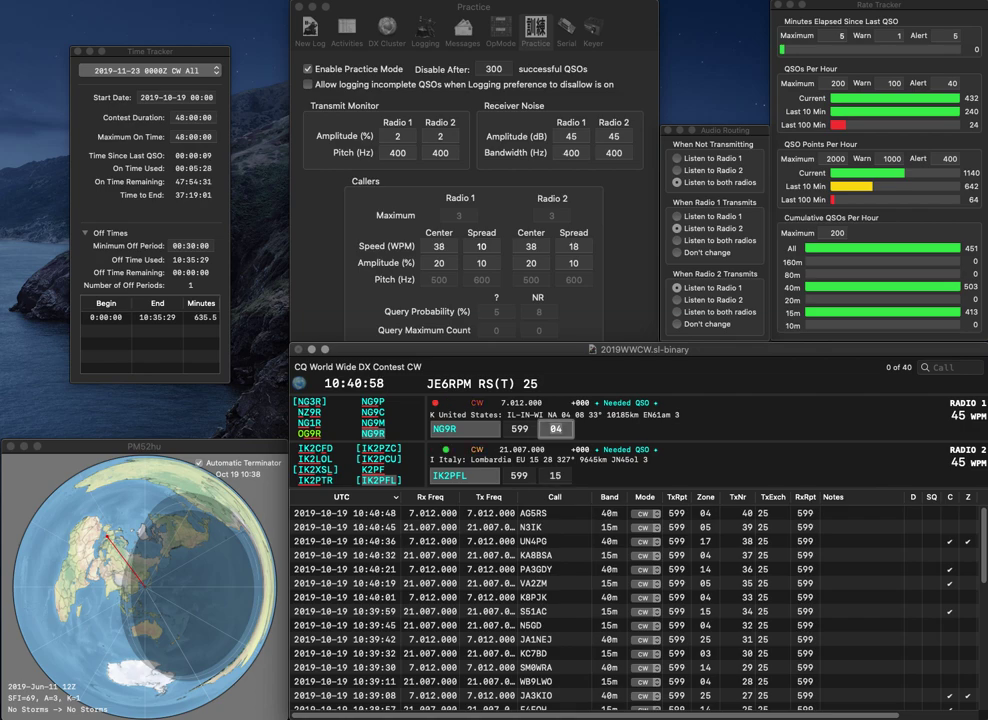
key(Return)
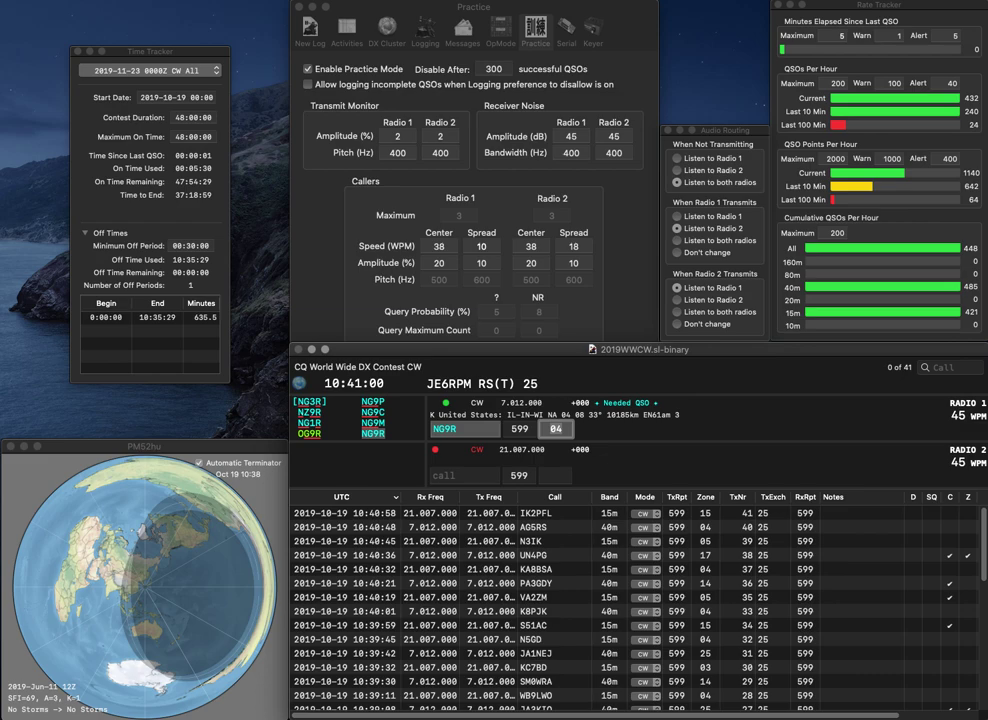
key(space)
key(BackSpace)
text(Z)
key(Return)
Step: Answer TM5OTT on Radio 2 with zone 14, and log the NZ9R and TM5OTT contacts
text(5OTT)
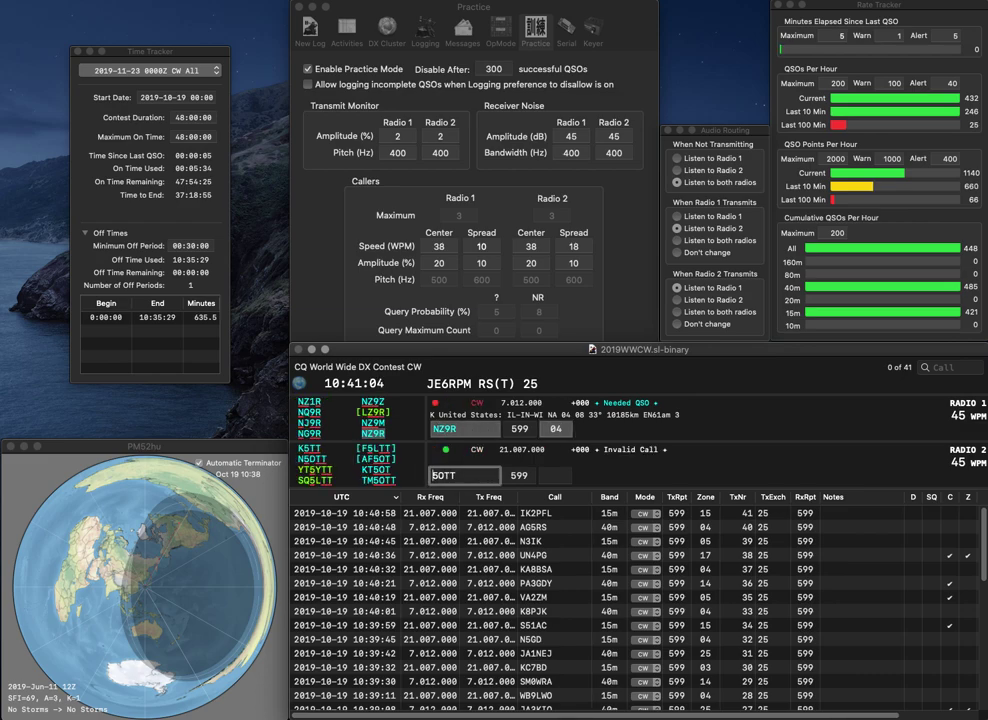
text(TM)
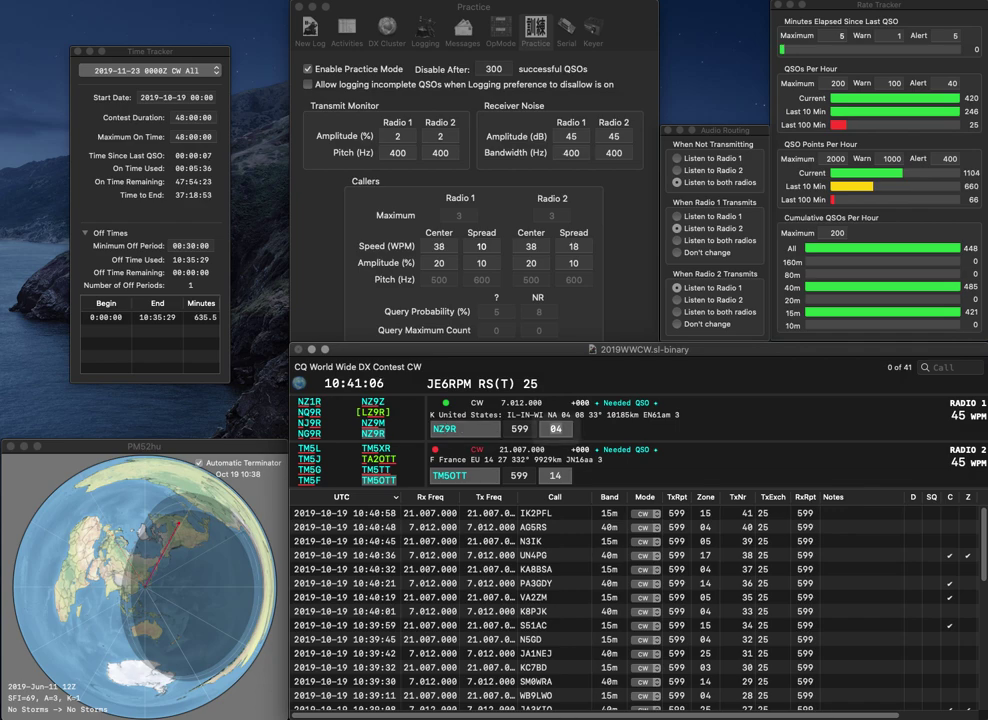
key(Return)
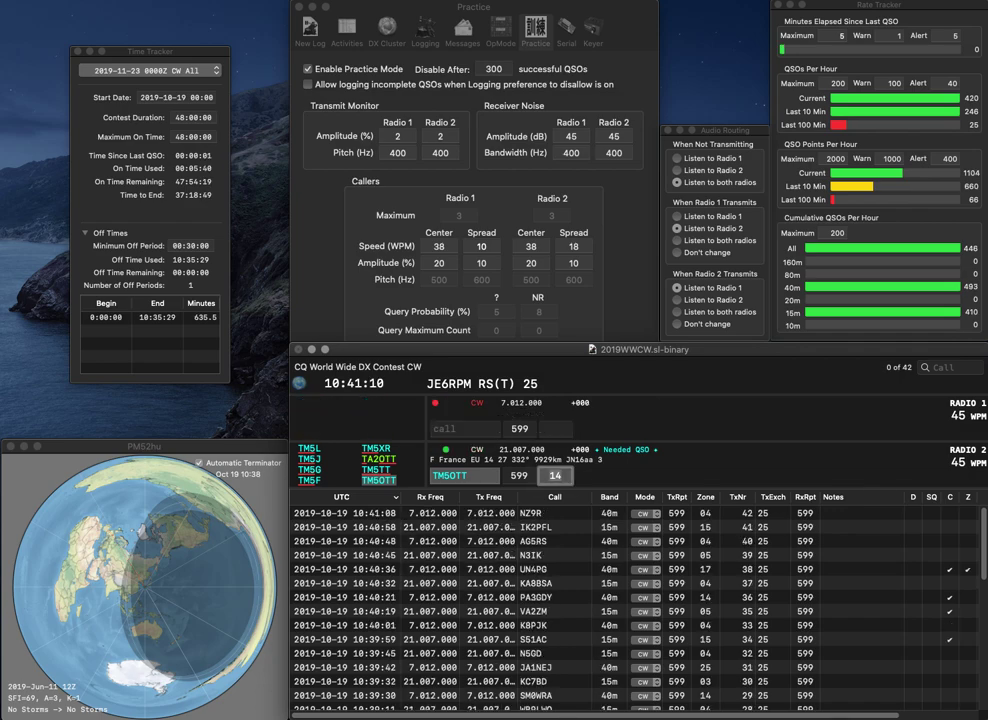
key(Return)
Step: Answer G7BHU on Radio 1 with zone 14 and RM2H on Radio 2 with zone 16
text(G7)
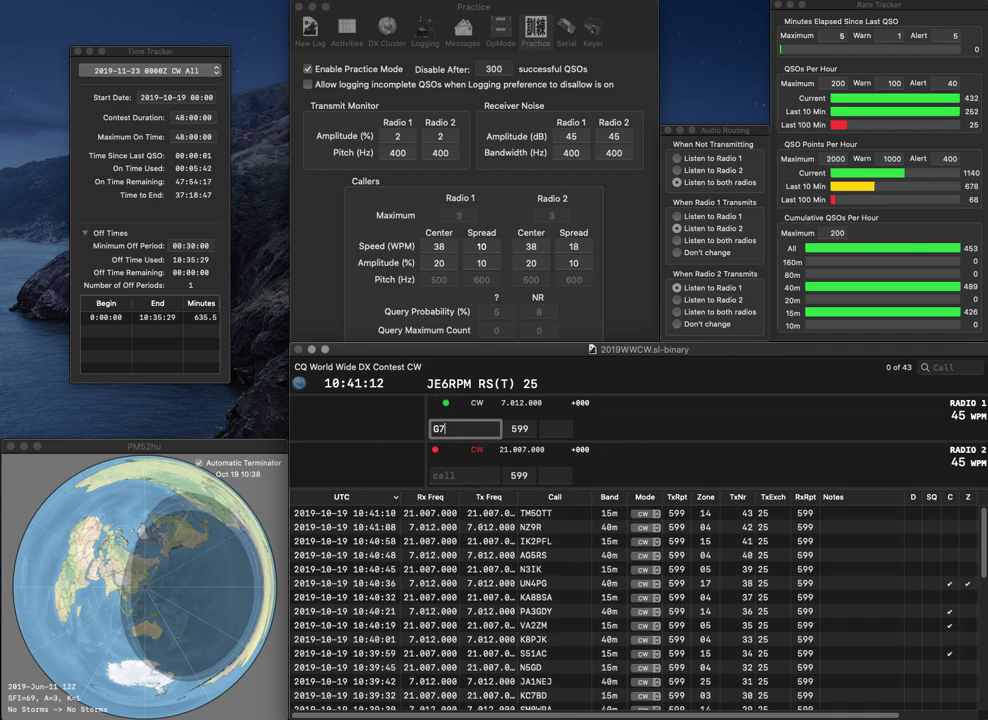
text(BH)
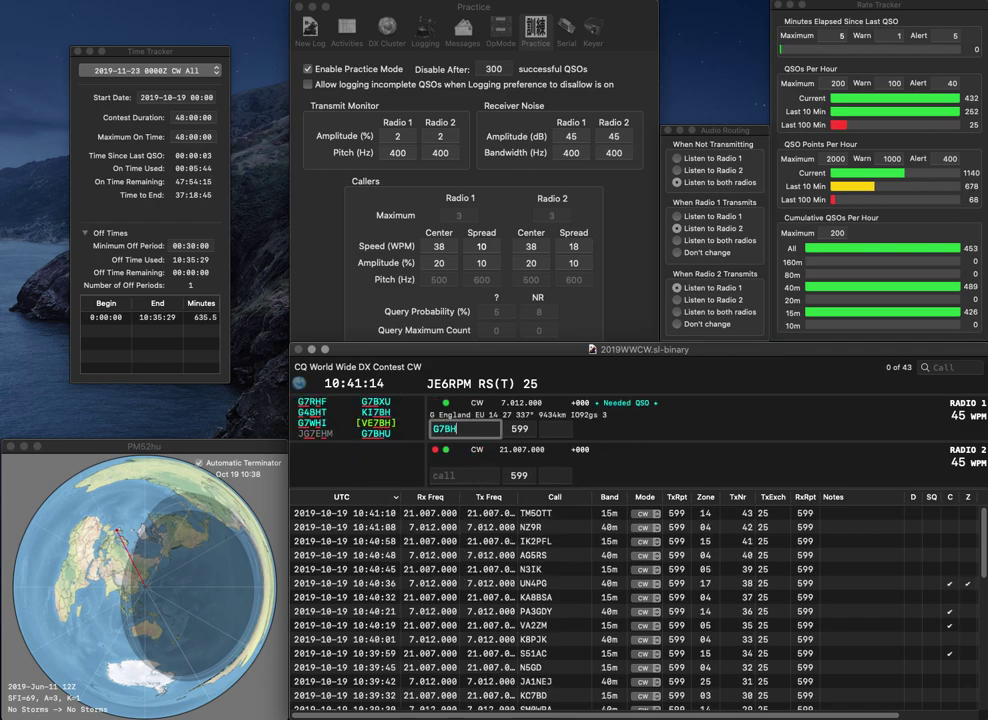
text(U)
key(Return)
text(RM2H)
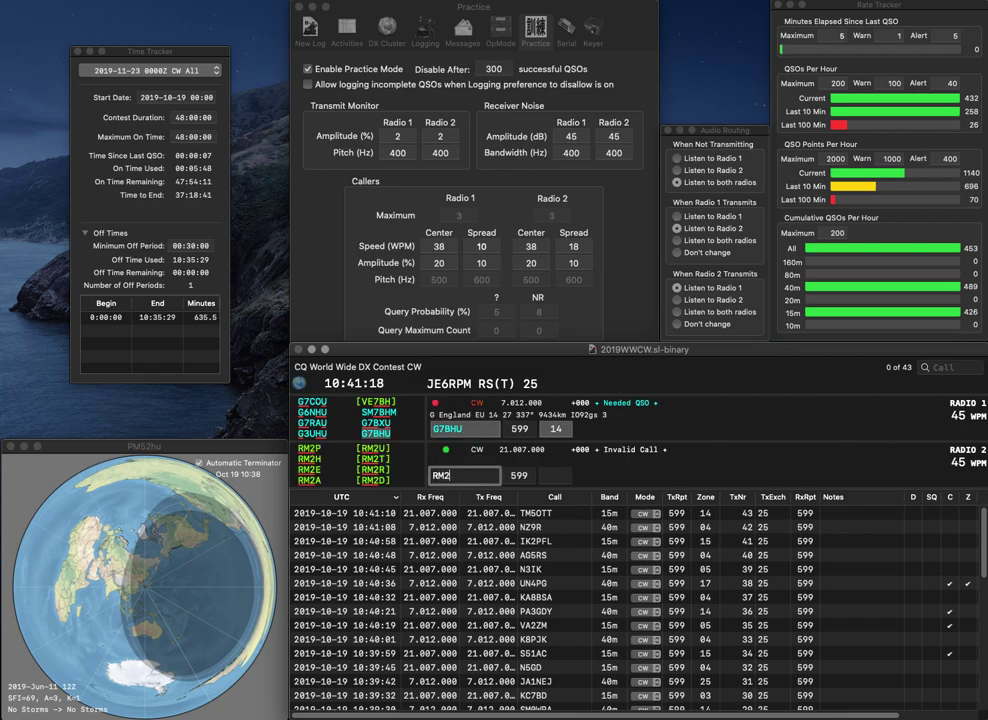
key(Return)
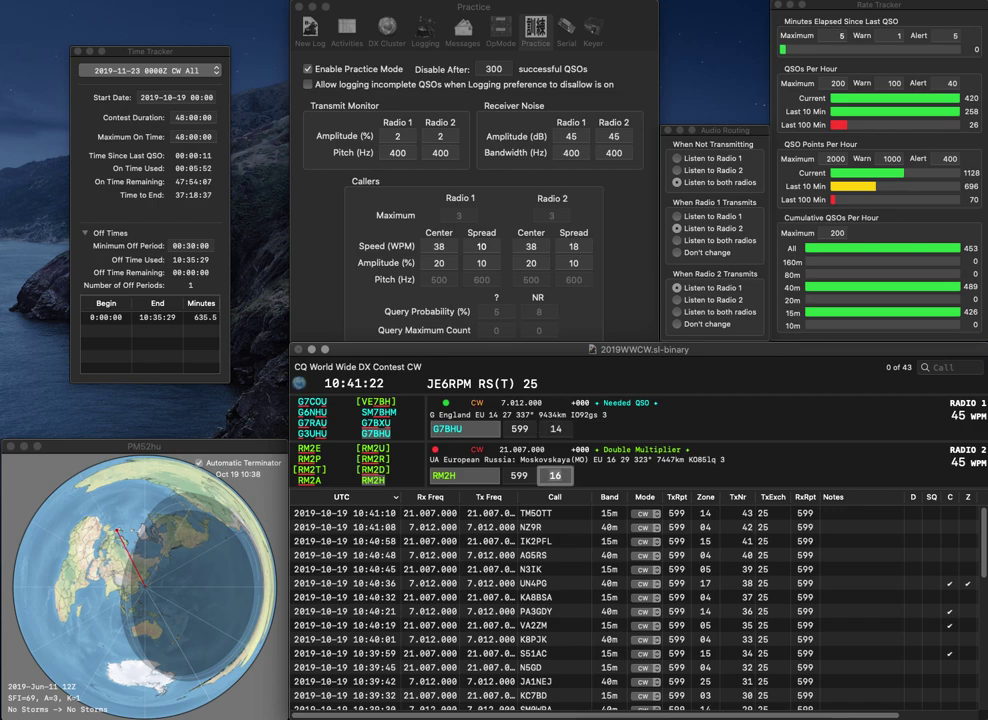
key(Return)
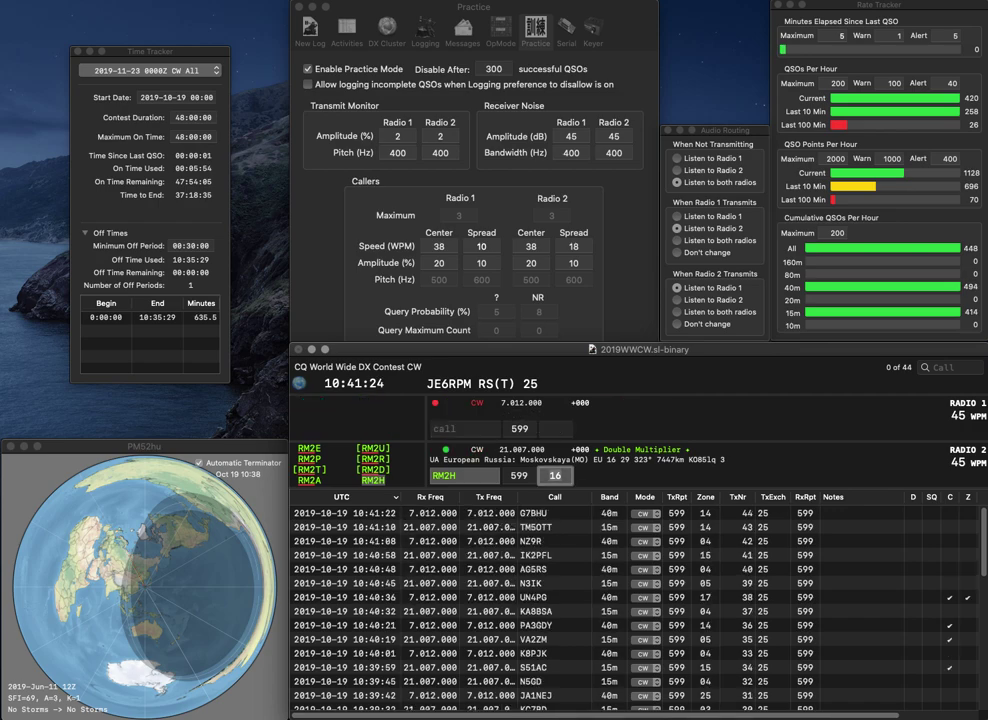
key(Return)
text(AB)
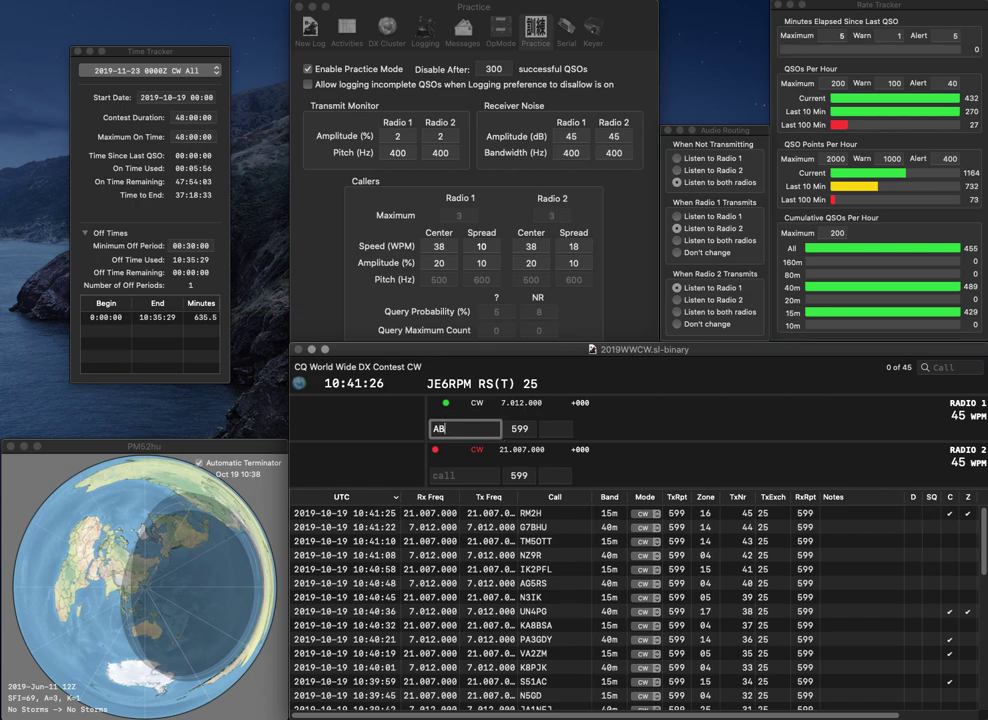
text(2VI)
key(Return)
Step: Answer KD2SS on Radio 2 with zone 05, and log the AB2VI contact on Radio 1
text(KD2SS)
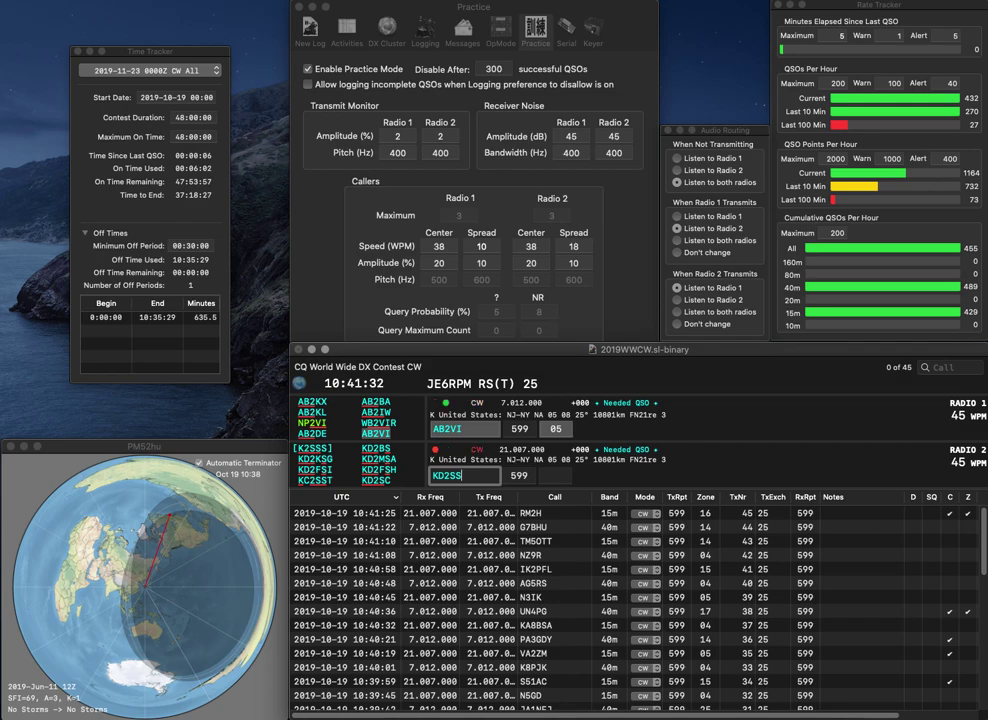
key(Return)
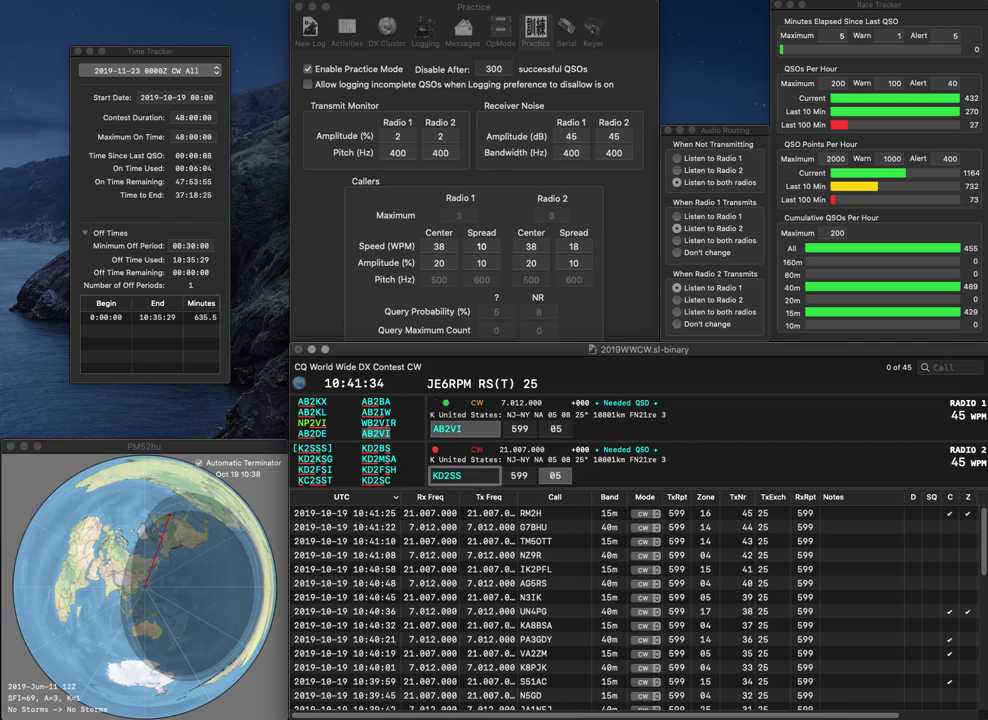
key(Return)
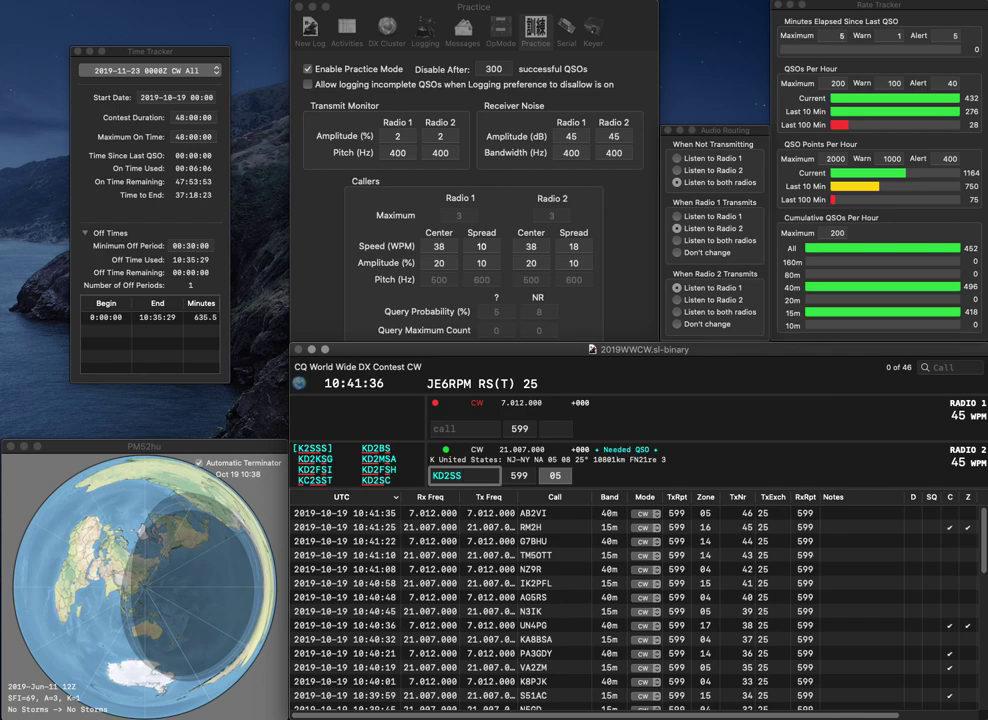
key(Left)
key(Left)
key(Left)
key(BackSpace)
text(B)
key(Right)
key(Right)
key(Right)
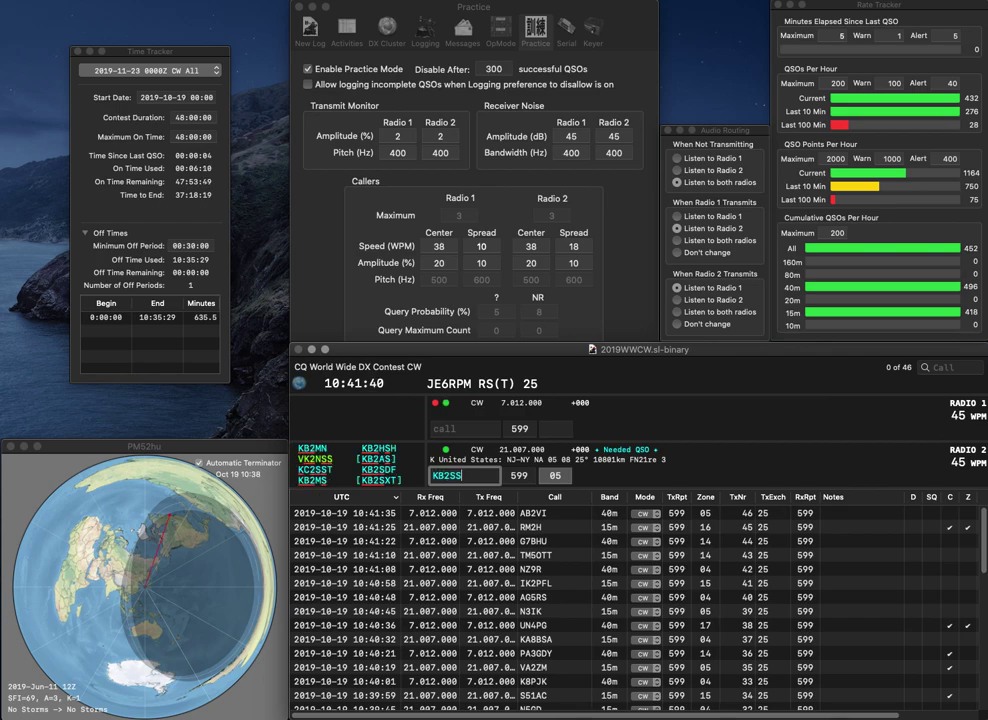
key(BackSpace)
text(HSH)
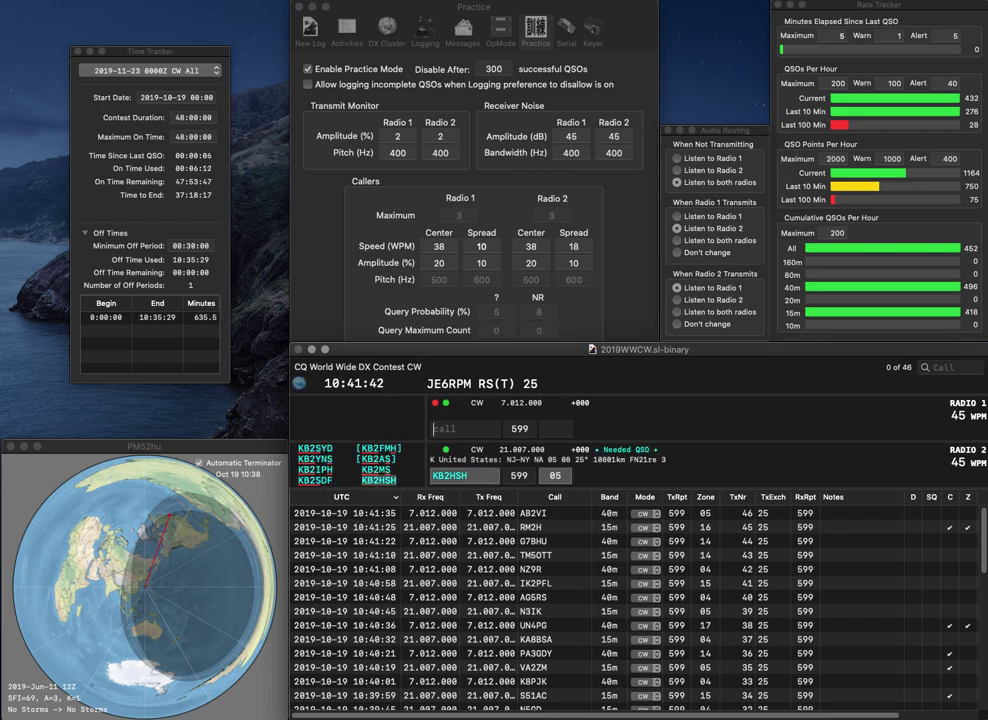
key(Return)
text(U)
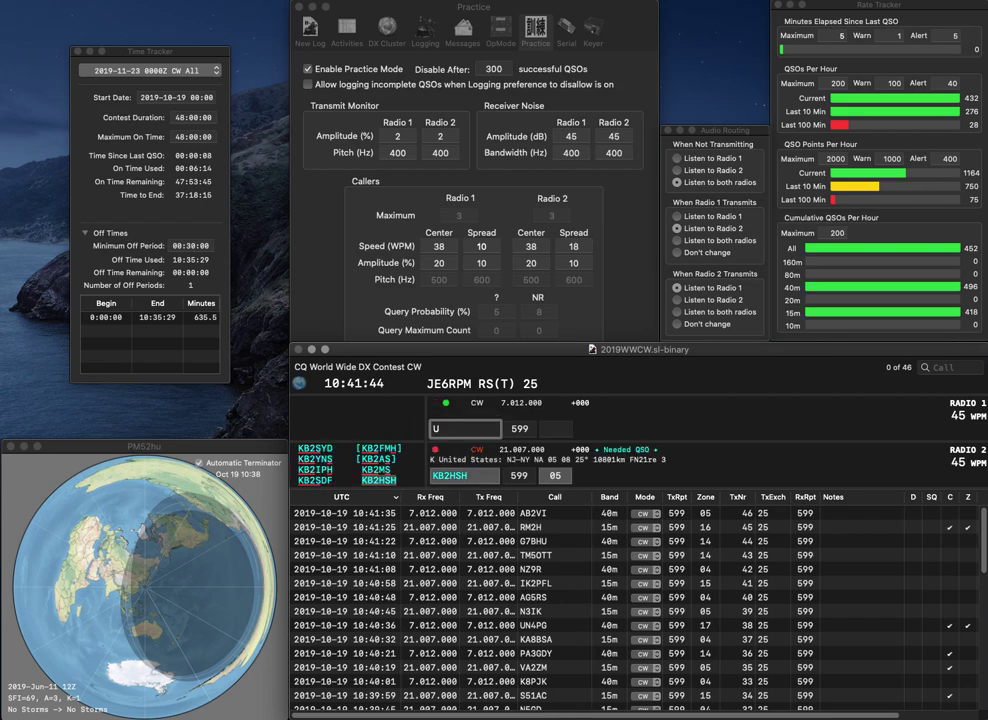
text(T7I)
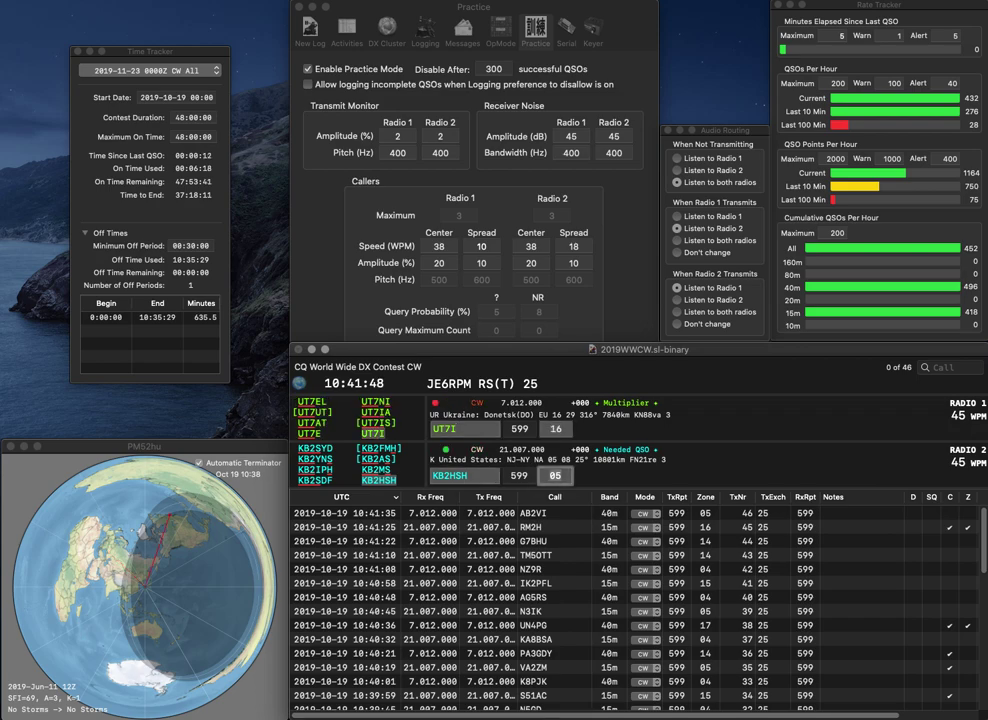
key(Return)
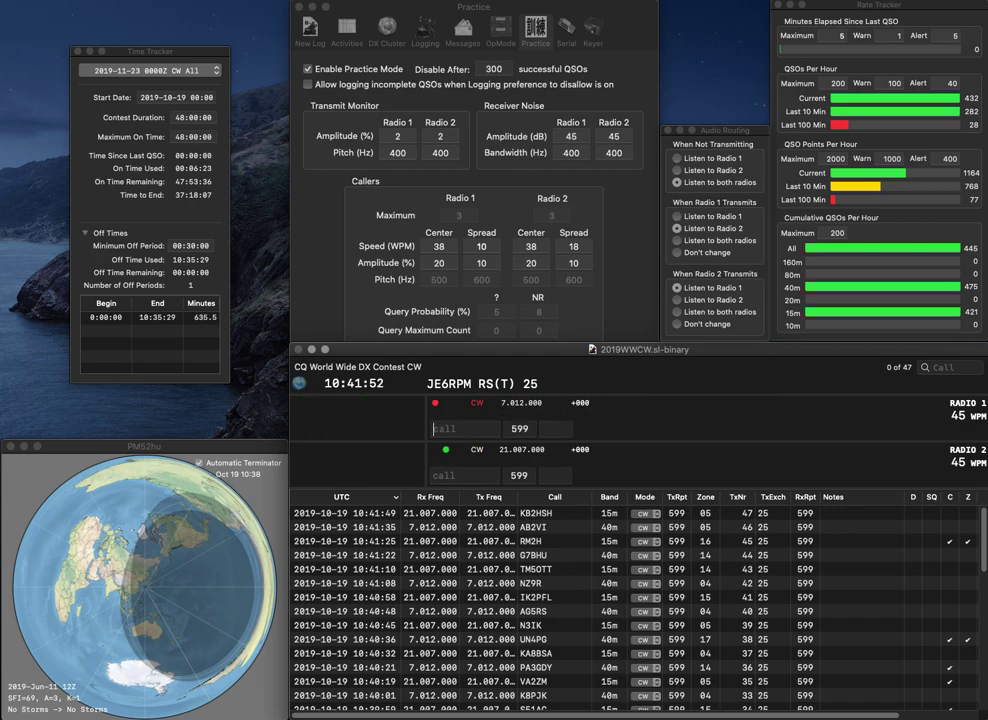
key(Return)
text(N0VY)
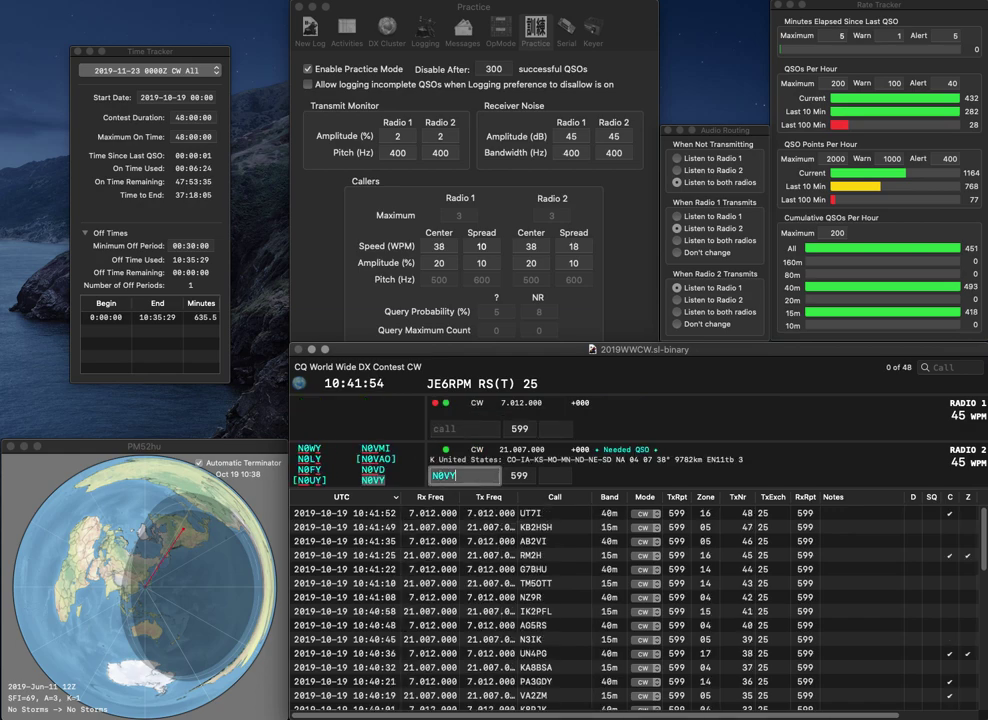
key(Return)
text(W4)
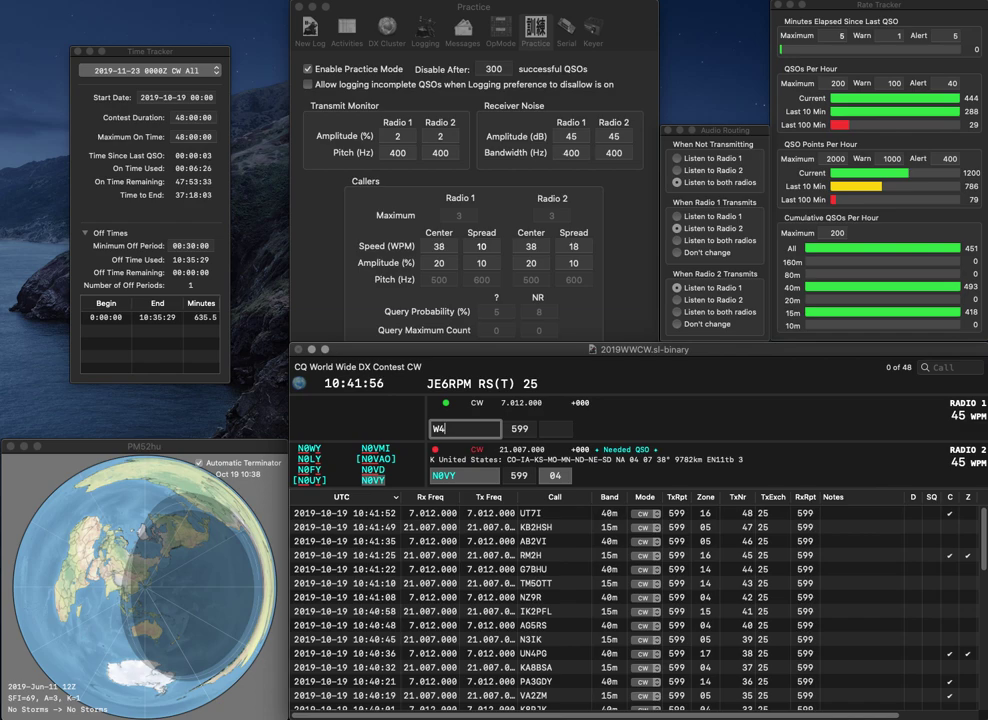
text(JDH)
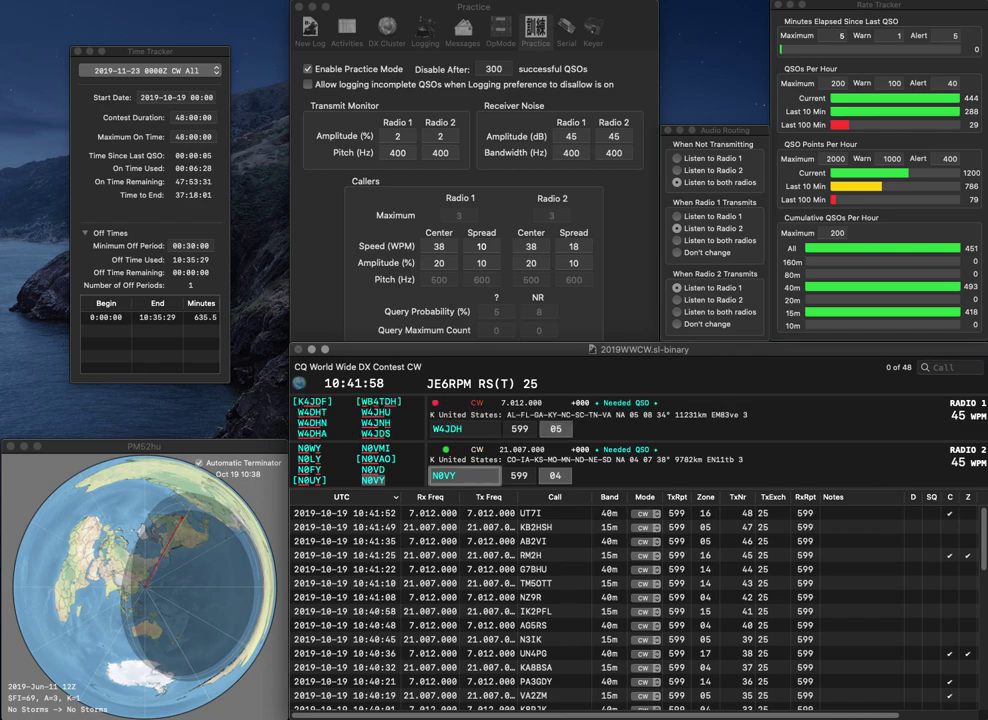
key(Return)
key(Tab)
key(BackSpace)
text(S)
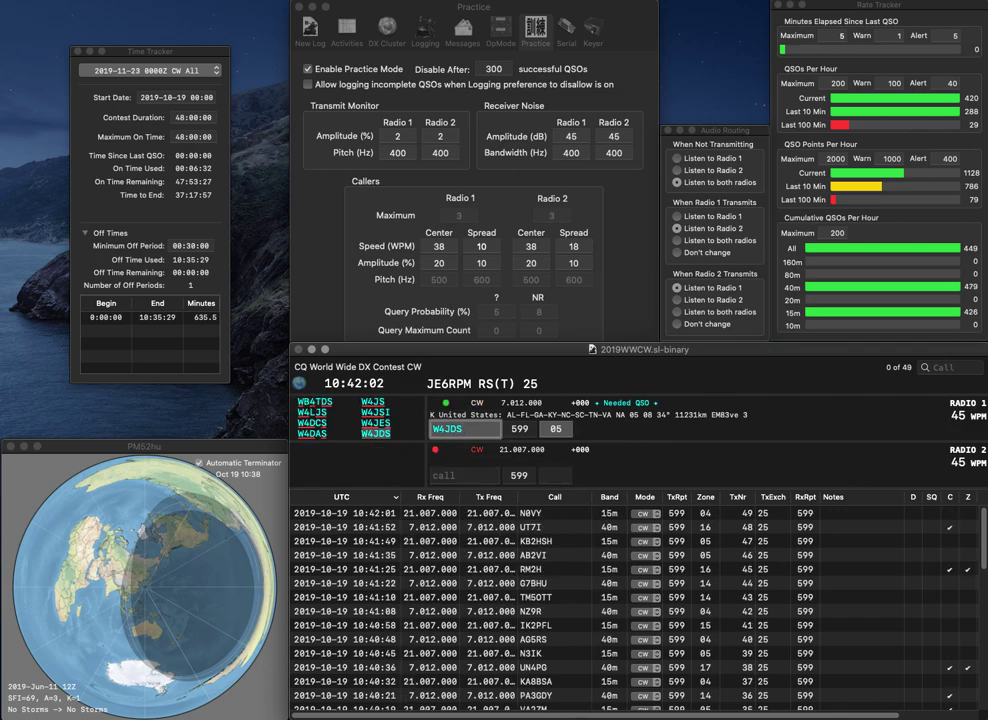
key(Return)
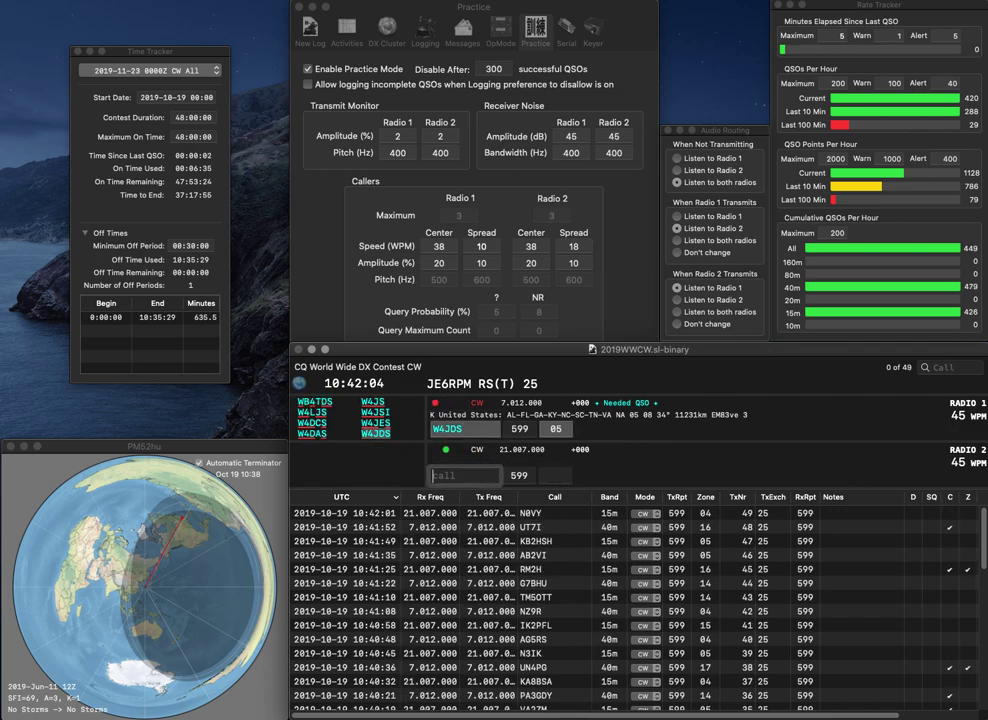
text(GM)
text(0)
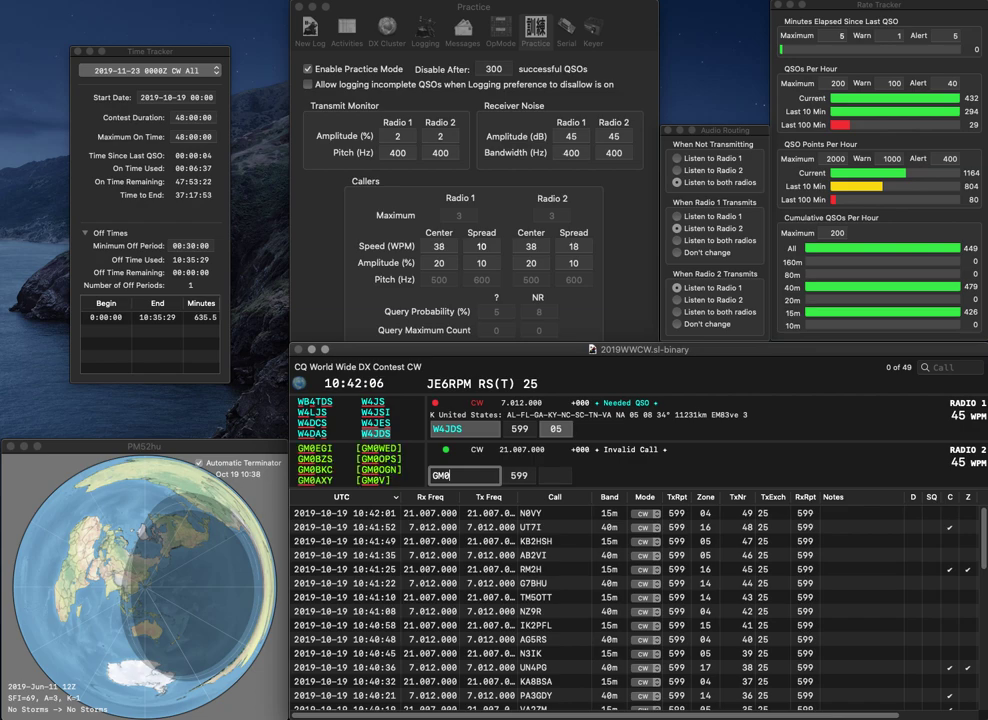
text(WED)
key(Return)
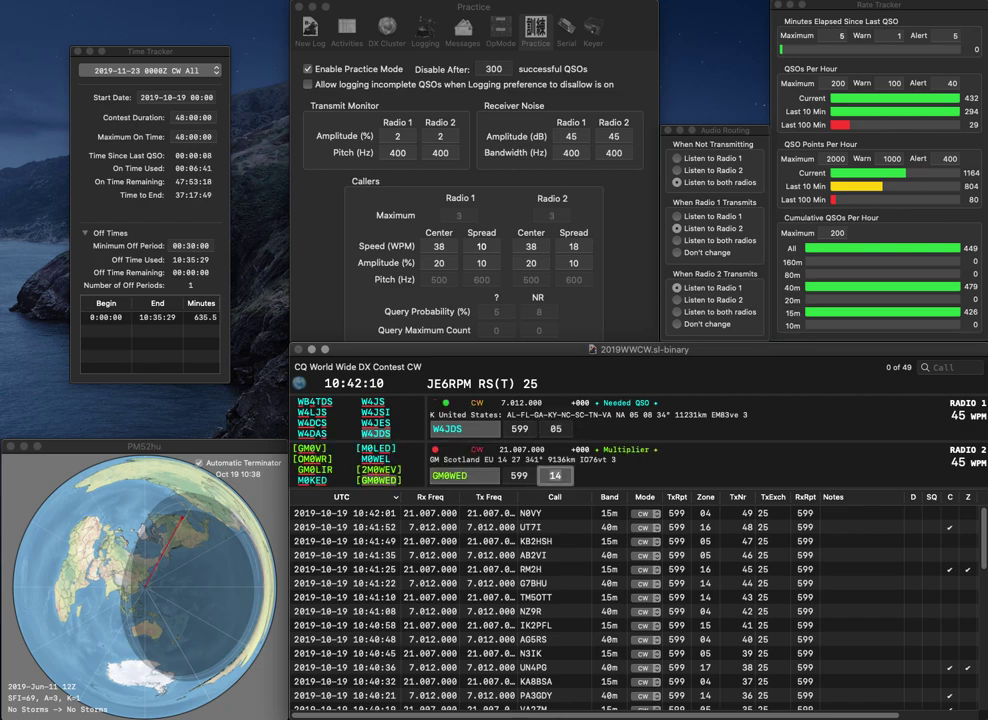
key(Return)
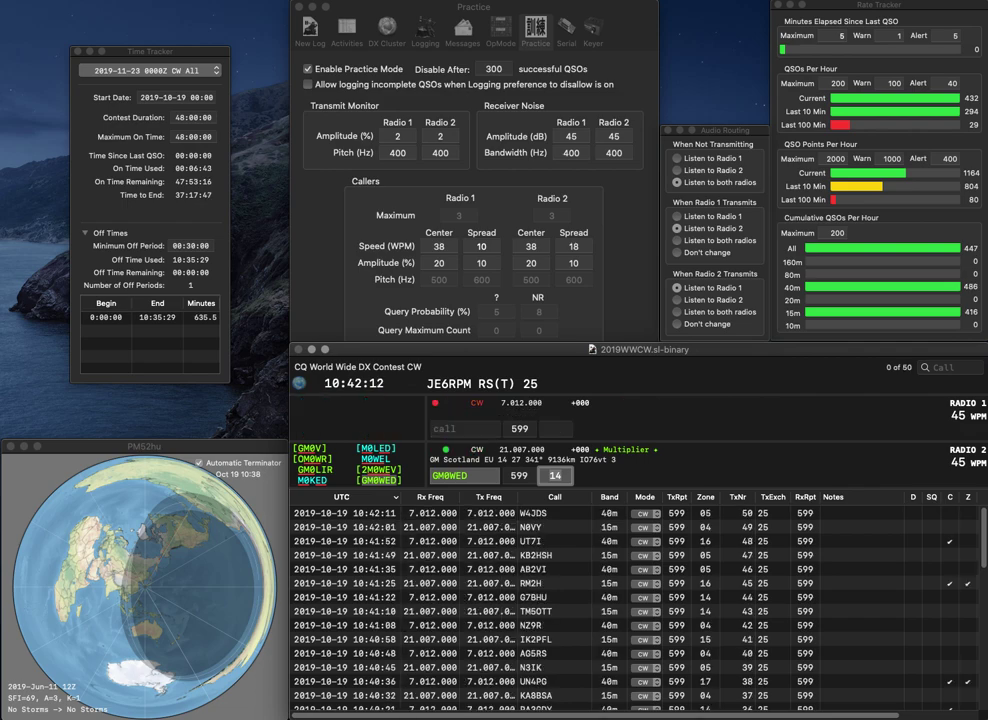
key(Return)
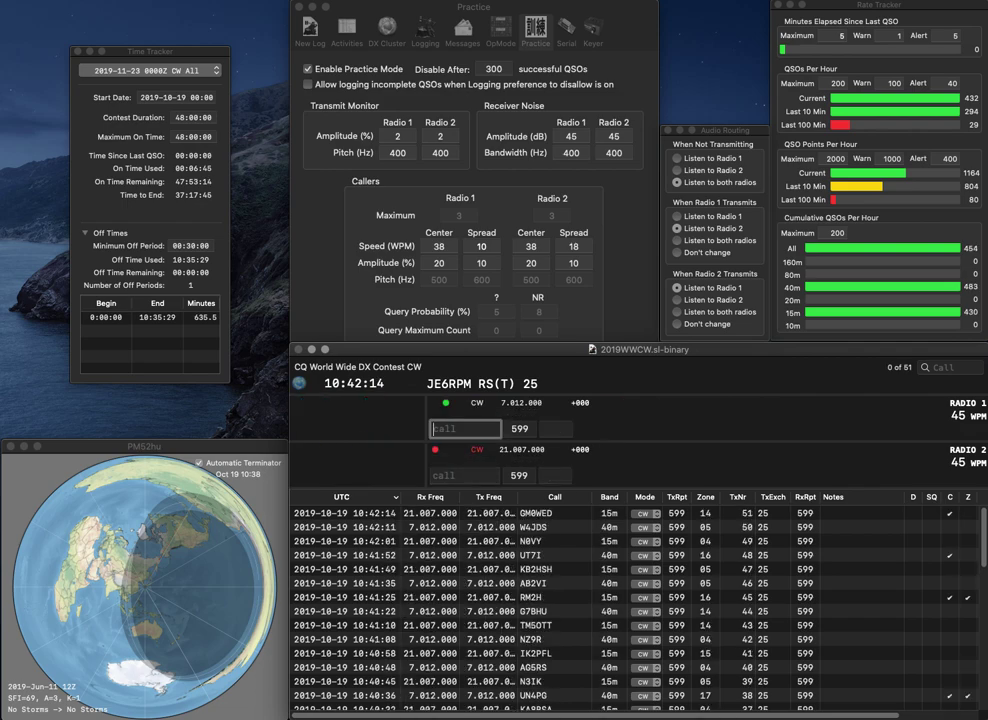
Step: Answer AA5VN on Radio 1 with zone 04 and KB7H on Radio 2 with zone 03
text(AA5VN)
key(Return)
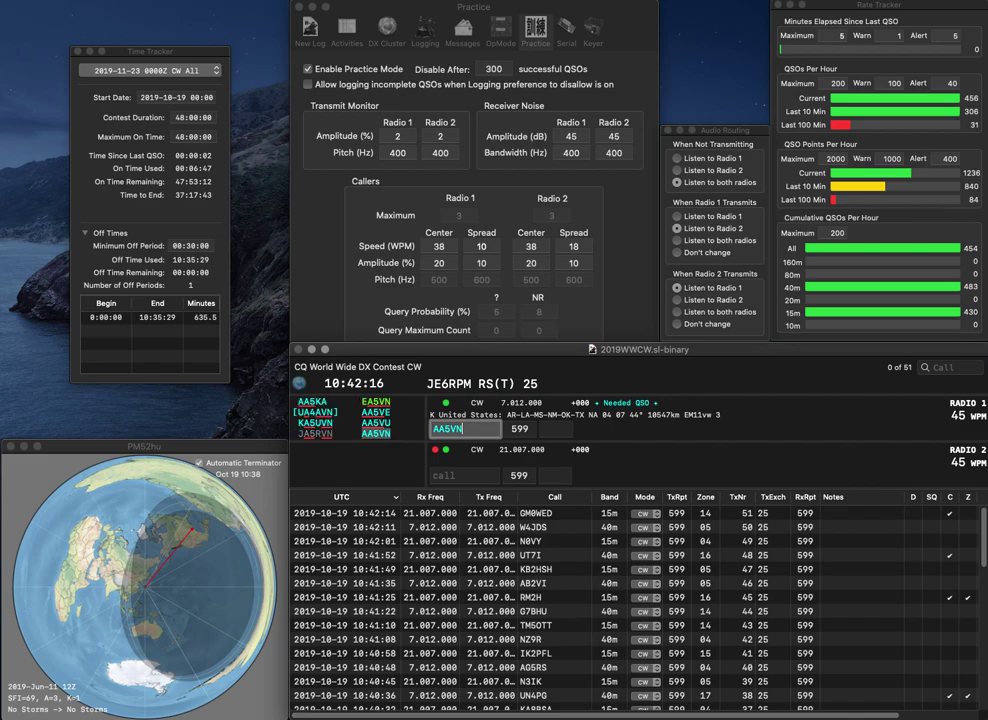
text(K6)
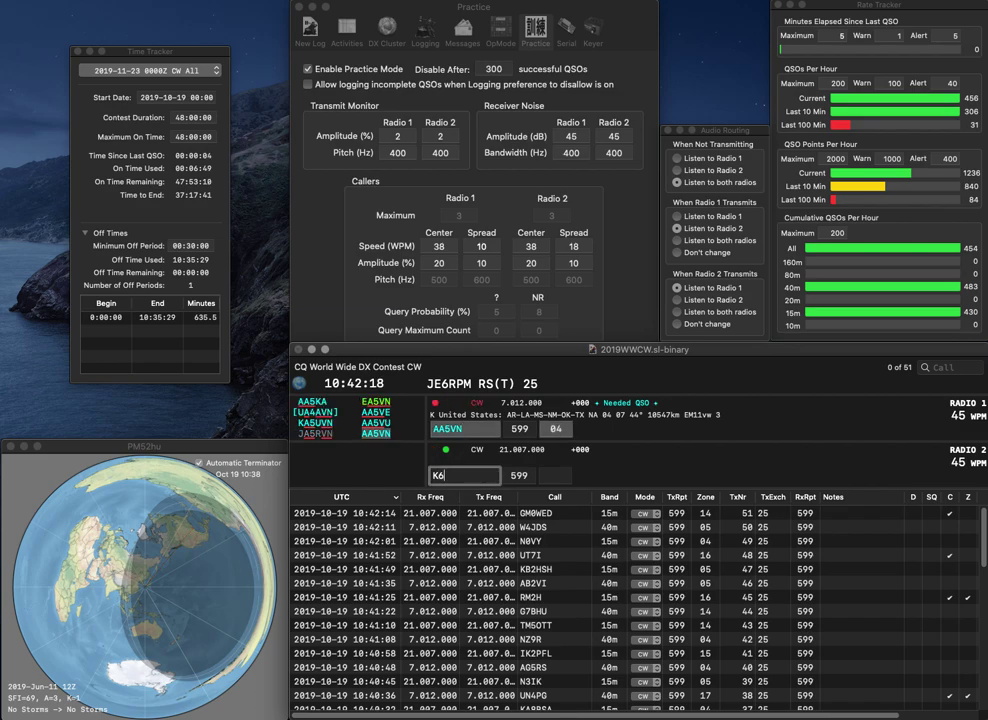
key(BackSpace)
text(B7)
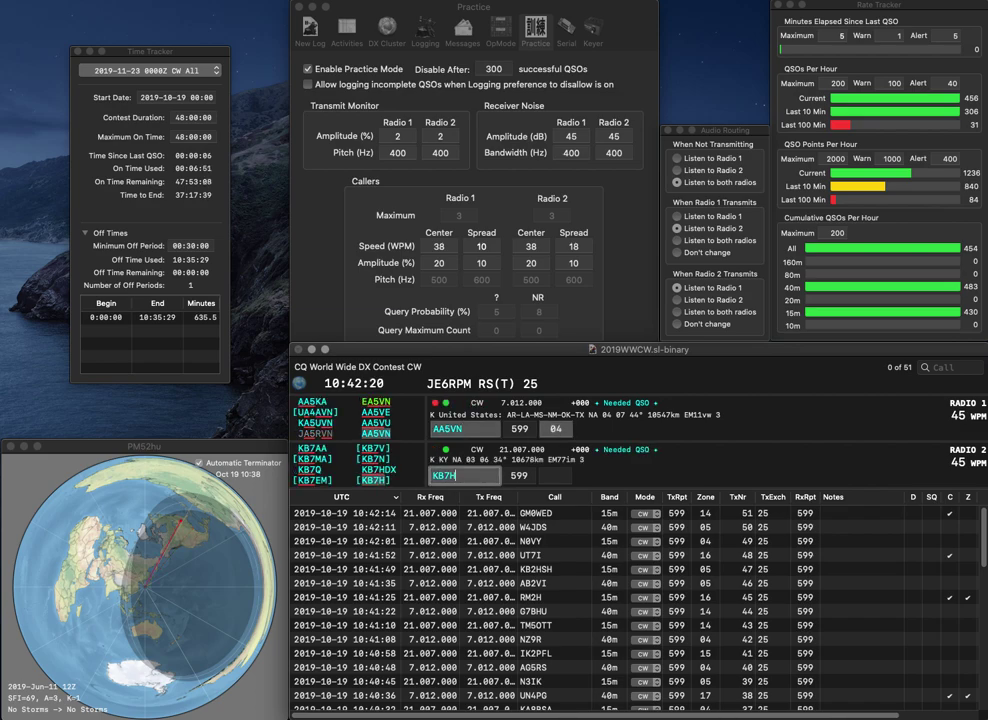
text(H)
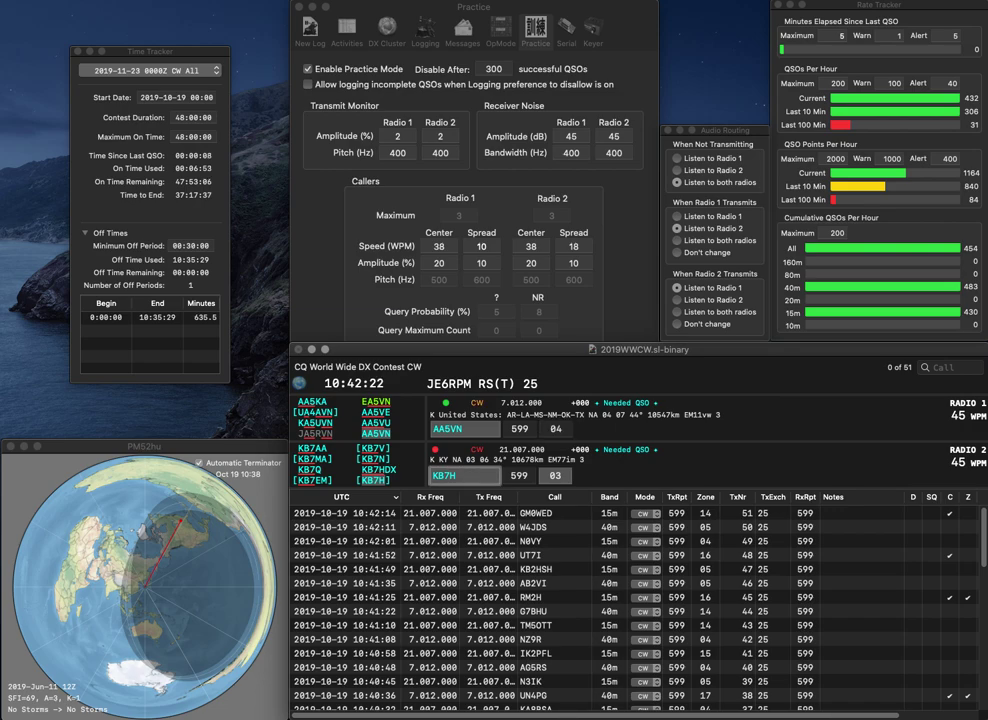
key(Return)
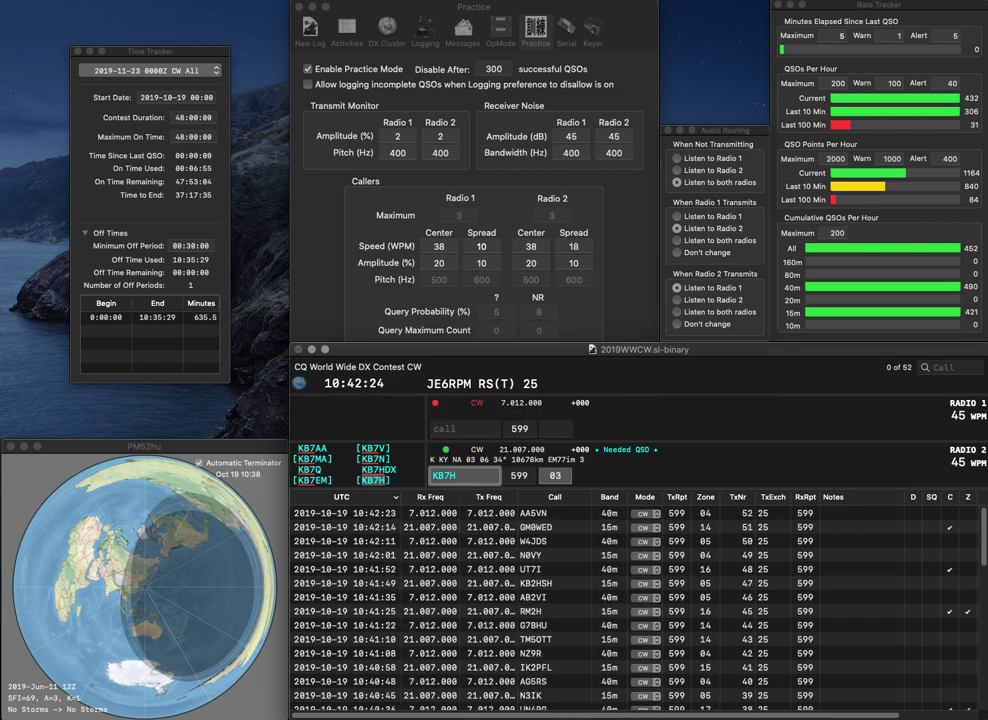
key(BackSpace)
key(BackSpace)
text(8NDH)
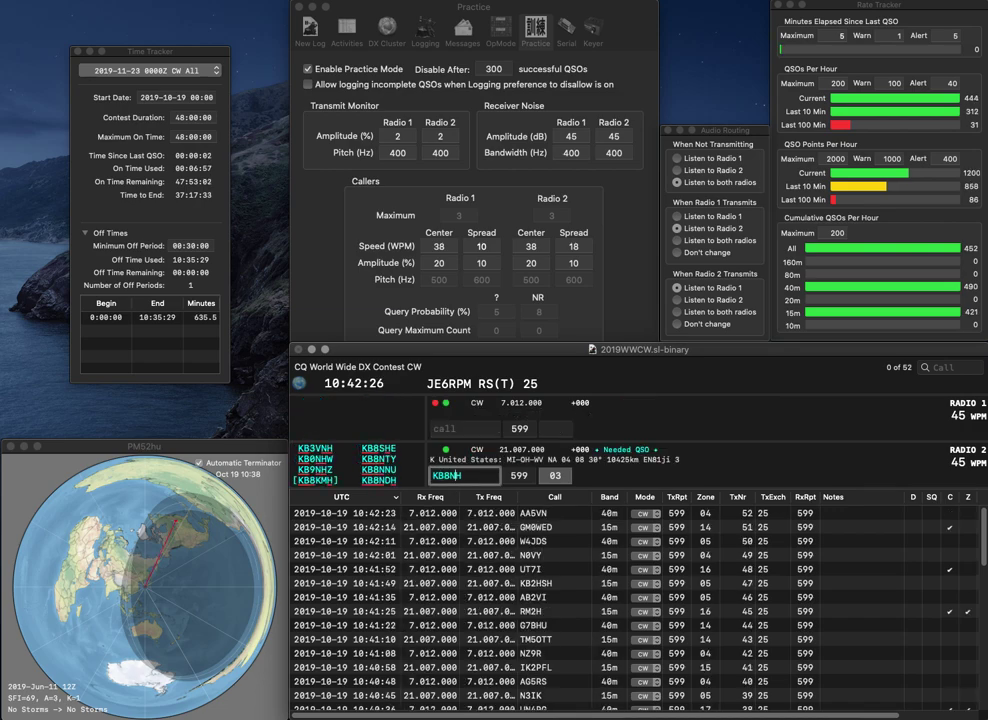
key(Return)
Step: Send the partial call sign 7VU on Radio 1
text(7VUI)
key(BackSpace)
key(Return)
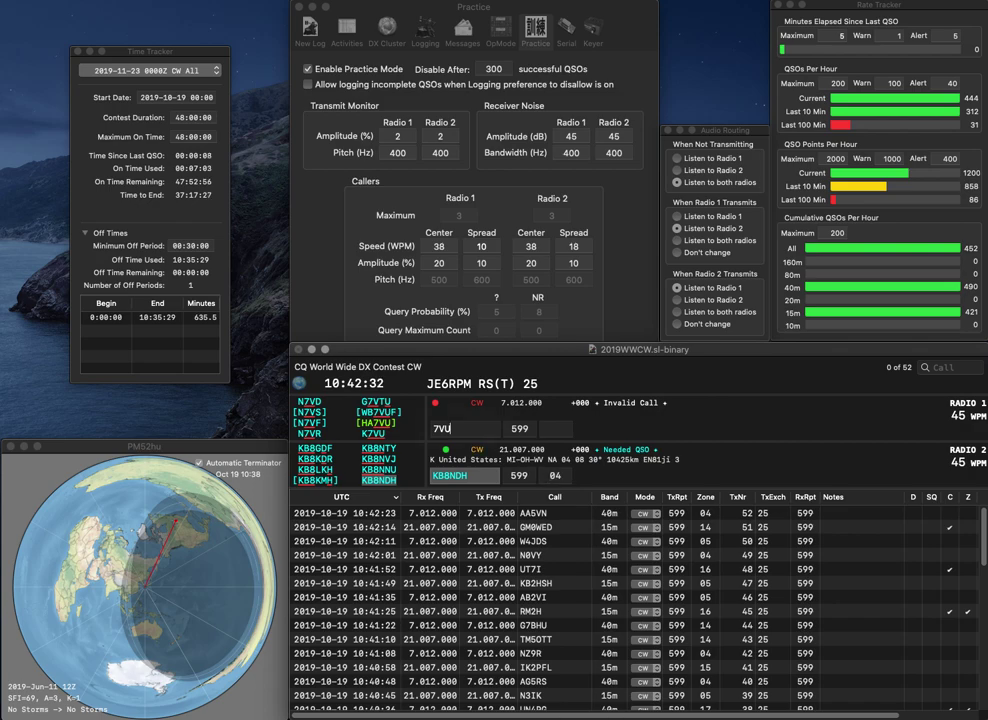
key(BackSpace)
key(BackSpace)
key(BackSpace)
text(IZ7VI)
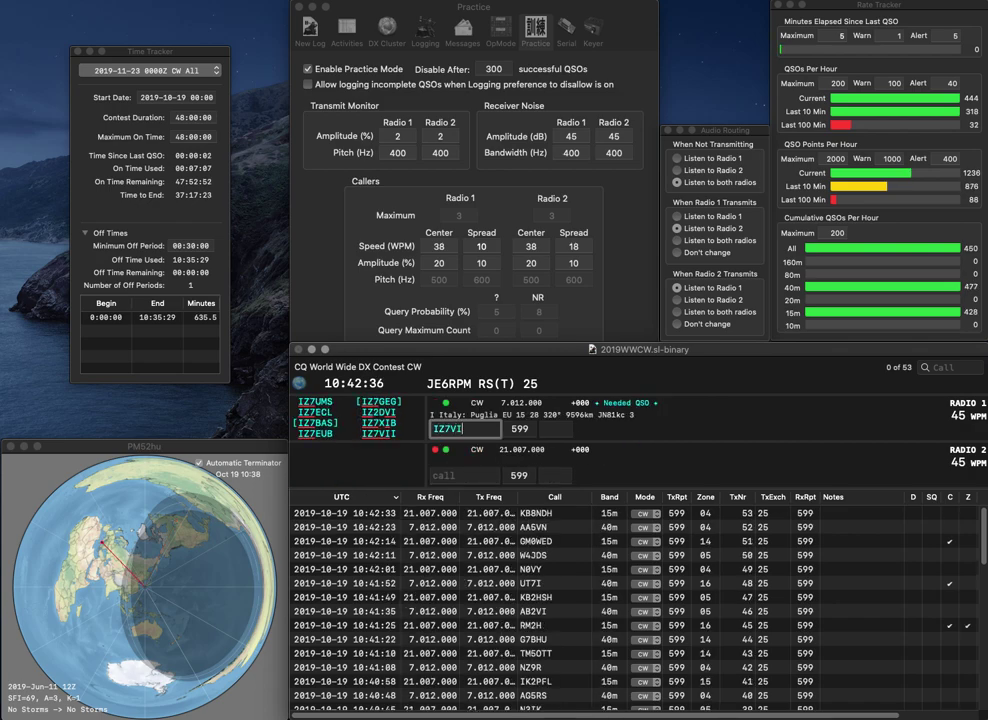
text(I)
key(Return)
text(0AR)
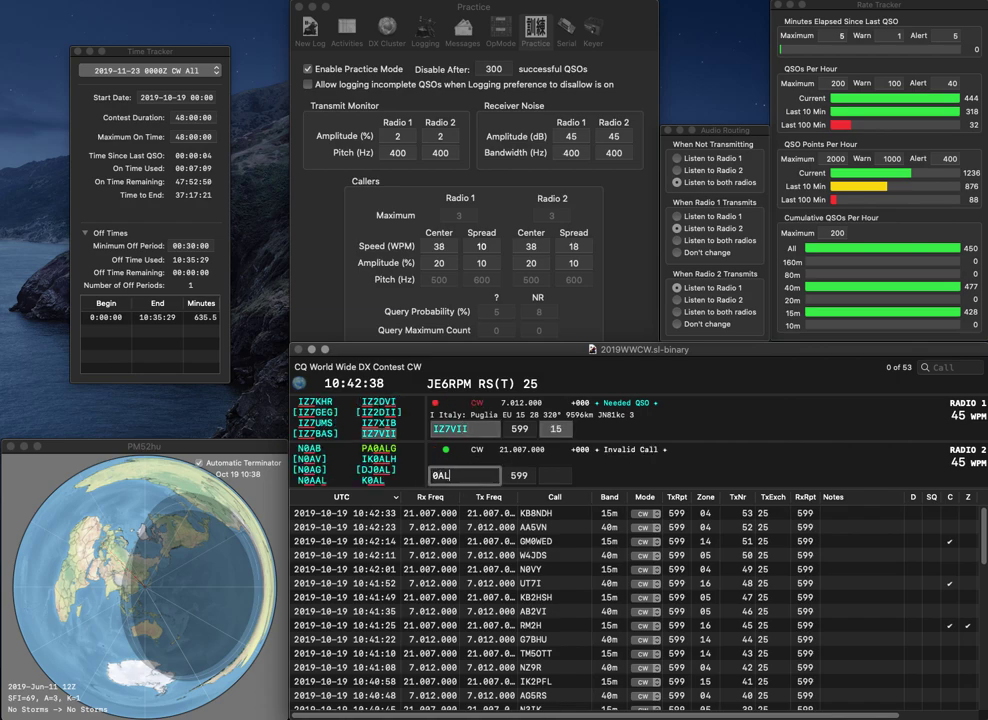
key(Home)
text(K)
key(Return)
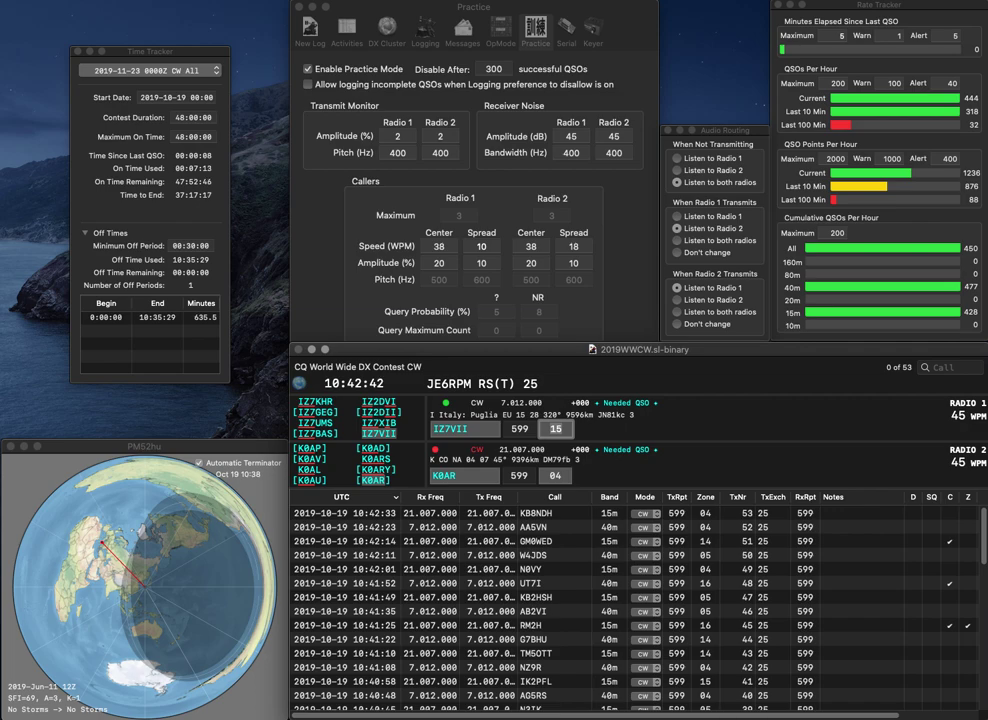
key(Return)
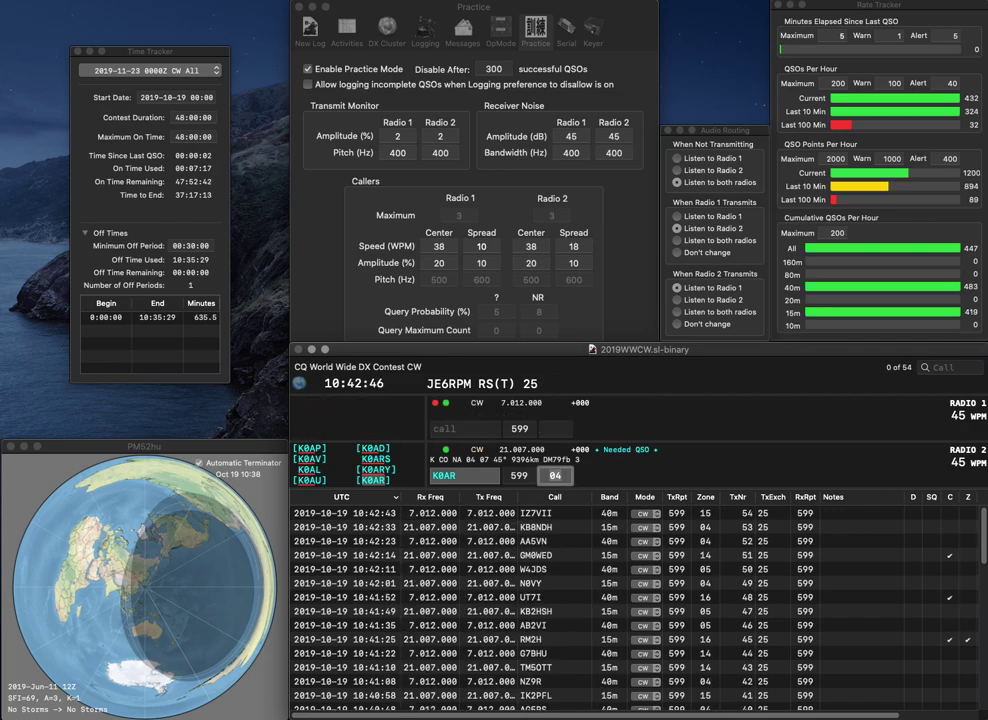
Step: Correct the Radio 2 call sign to K0AL and send the corrected call
key(space)
key(Left)
key(Delete)
text(K)
key(End)
key(BackSpace)
text(L)
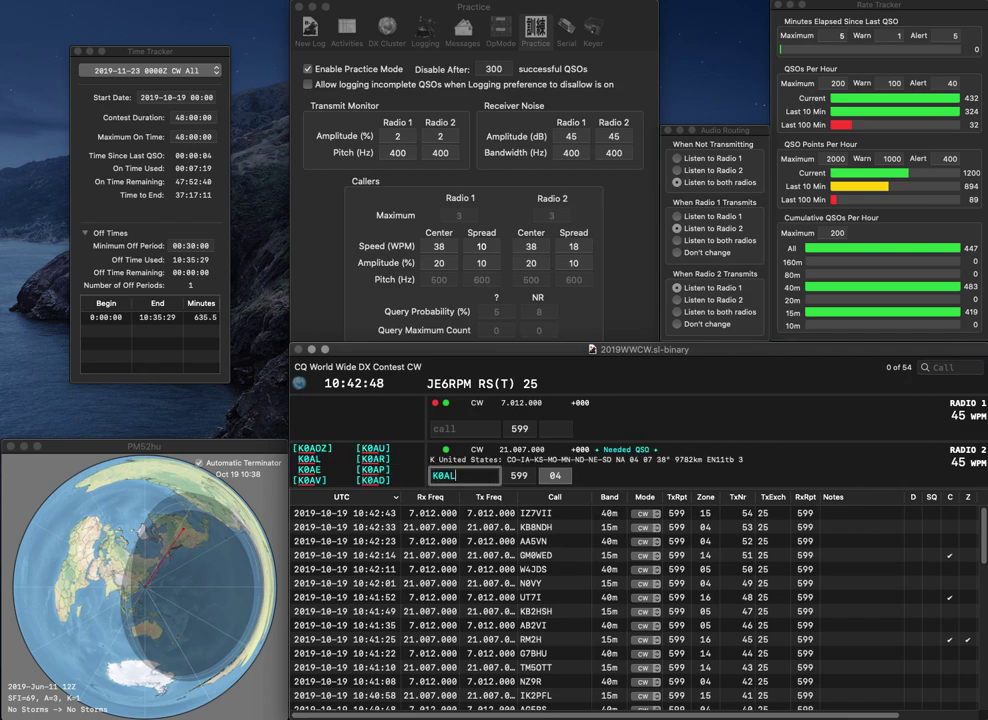
key(Return)
text(DL6K)
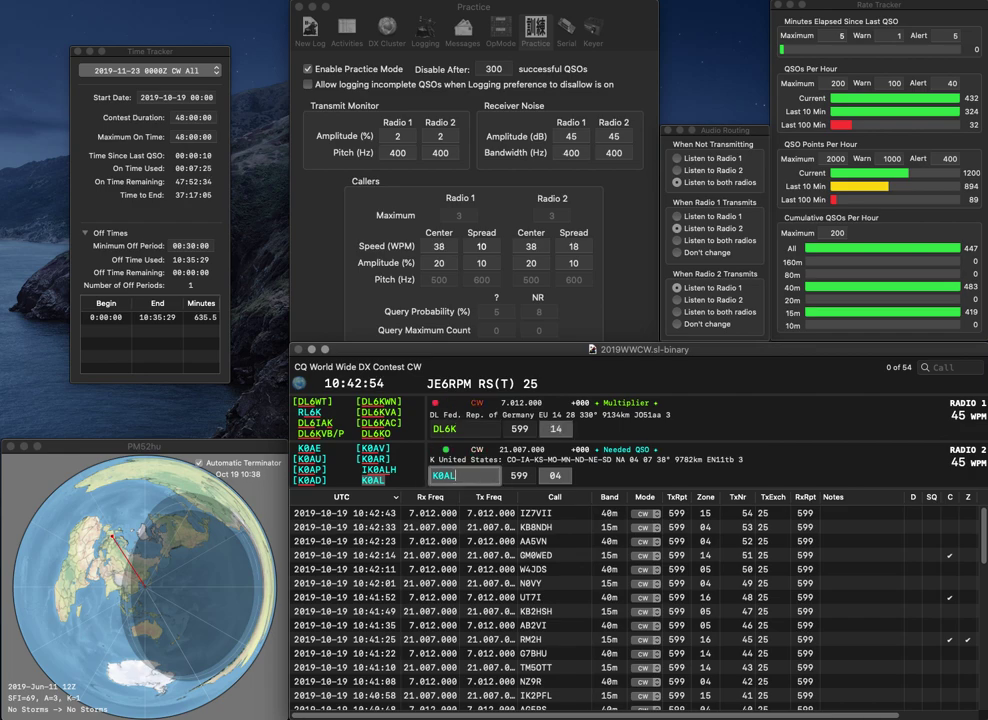
key(Return)
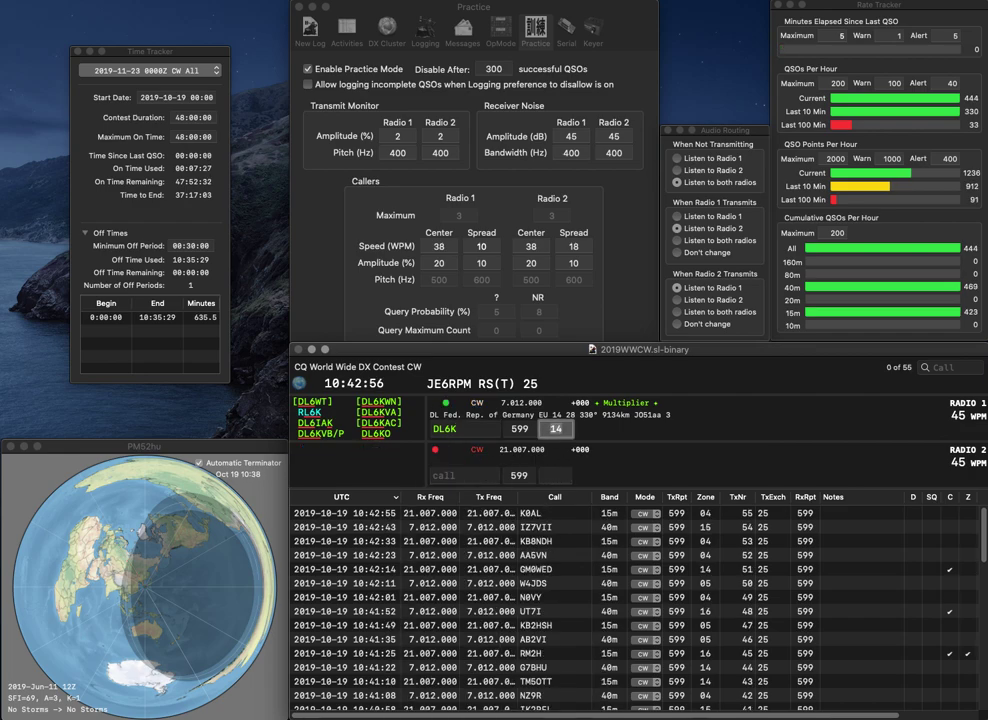
Step: Correct the Radio 1 call sign to DR6K
key(Tab)
key(Left)
key(Left)
key(BackSpace)
text(R)
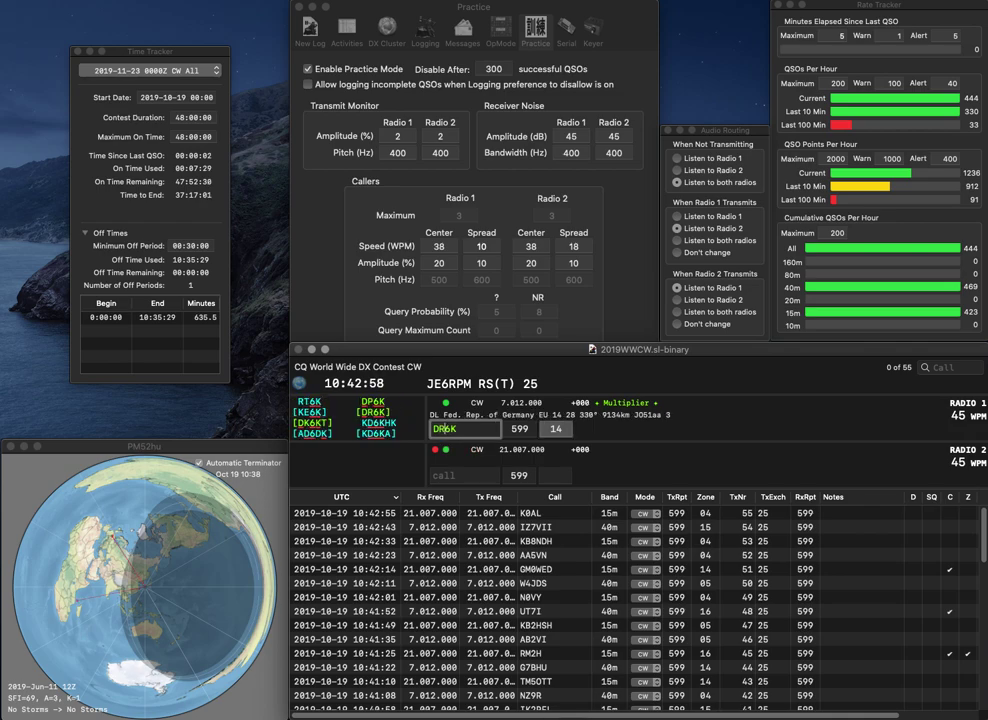
click(450, 475)
text(BA1R)
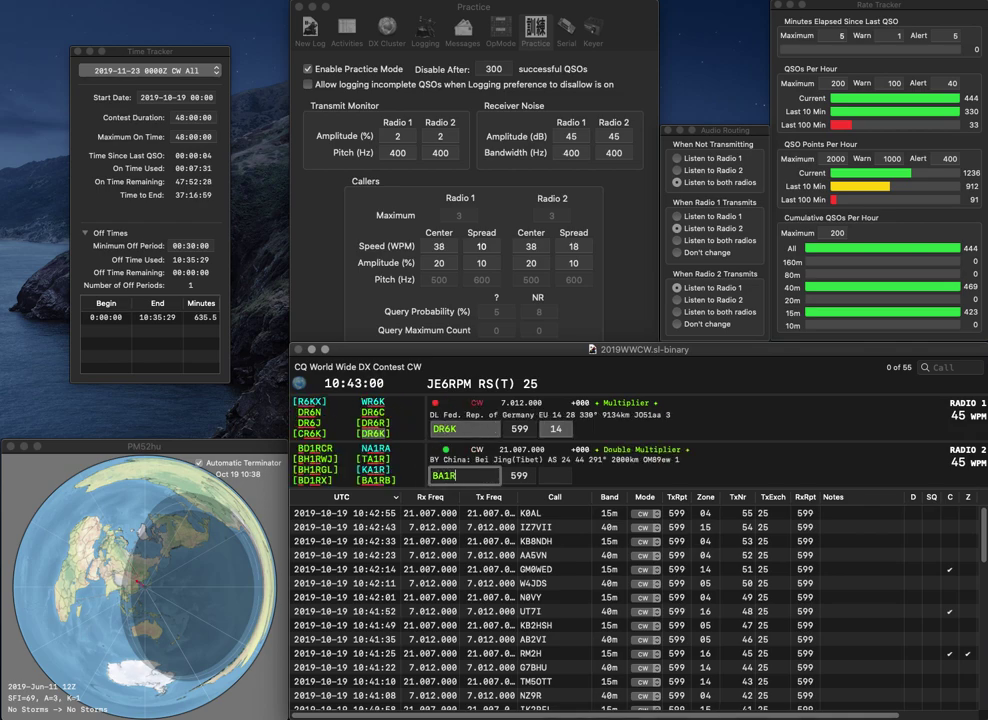
text(B)
key(Return)
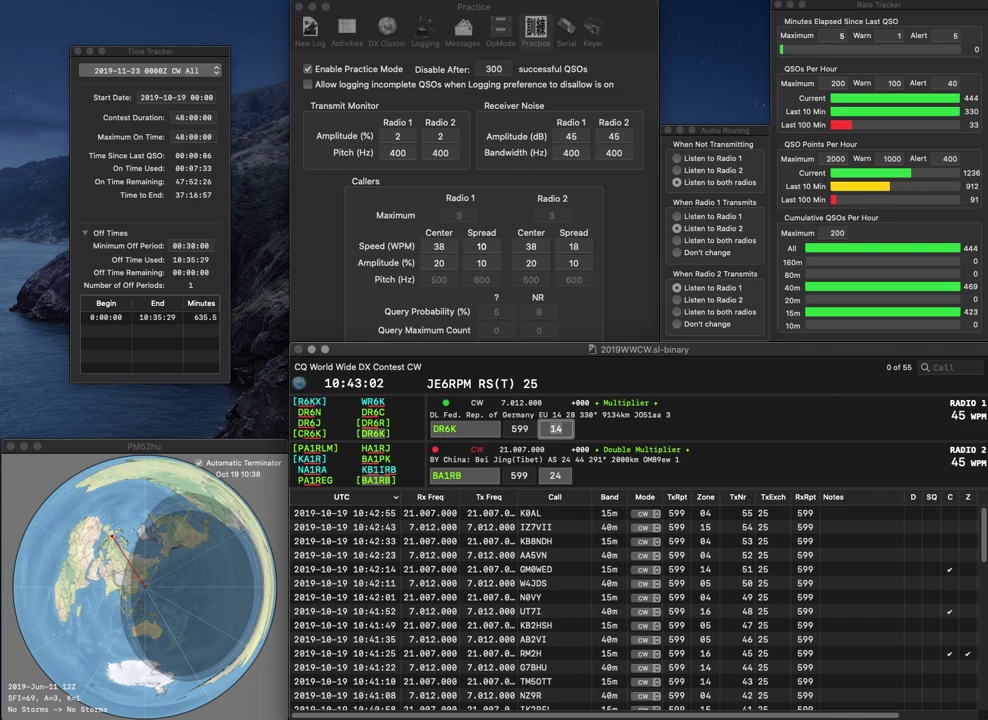
key(Return)
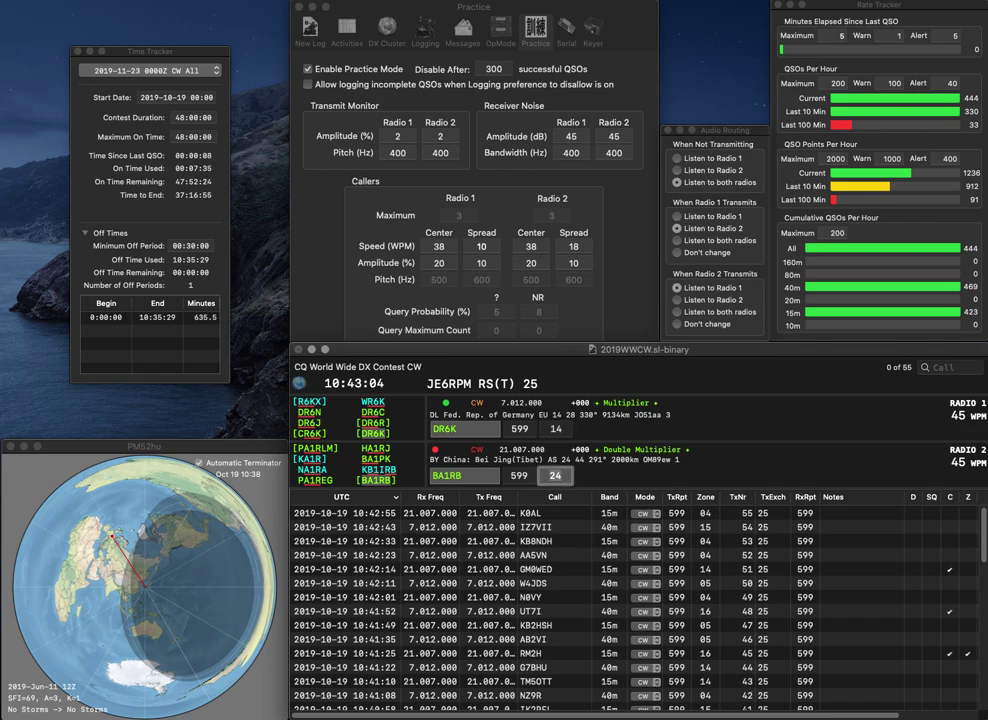
key(Return)
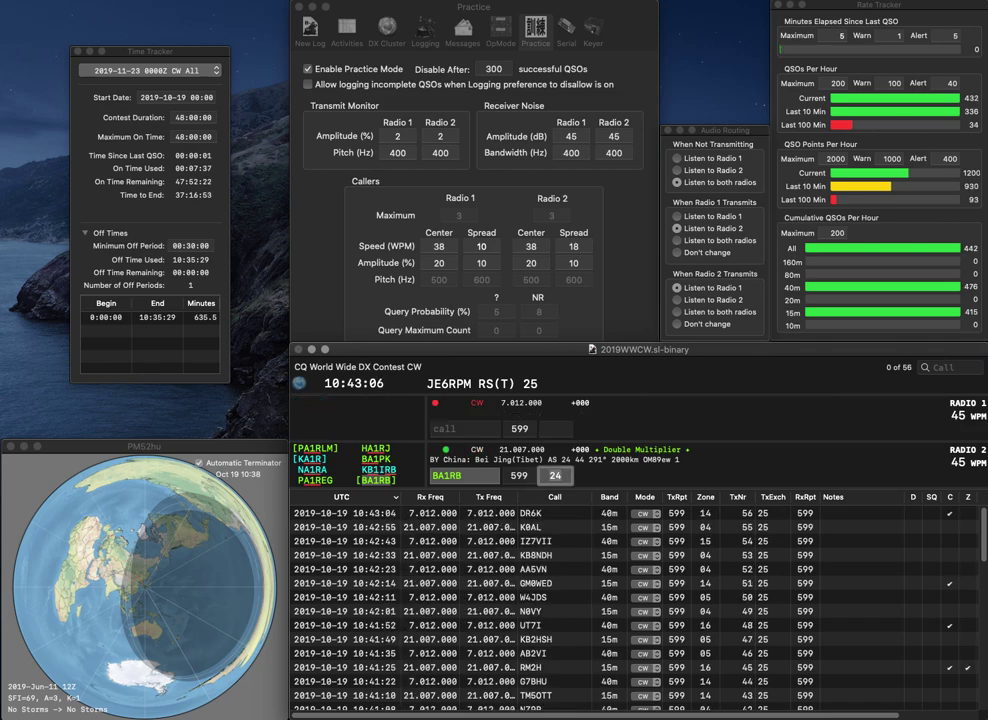
Step: Log the BA1RB contact, and answer R8UI on Radio 1 with zone 18 and W1RE on Radio 2 with zone 05
key(Return)
text(R8UI)
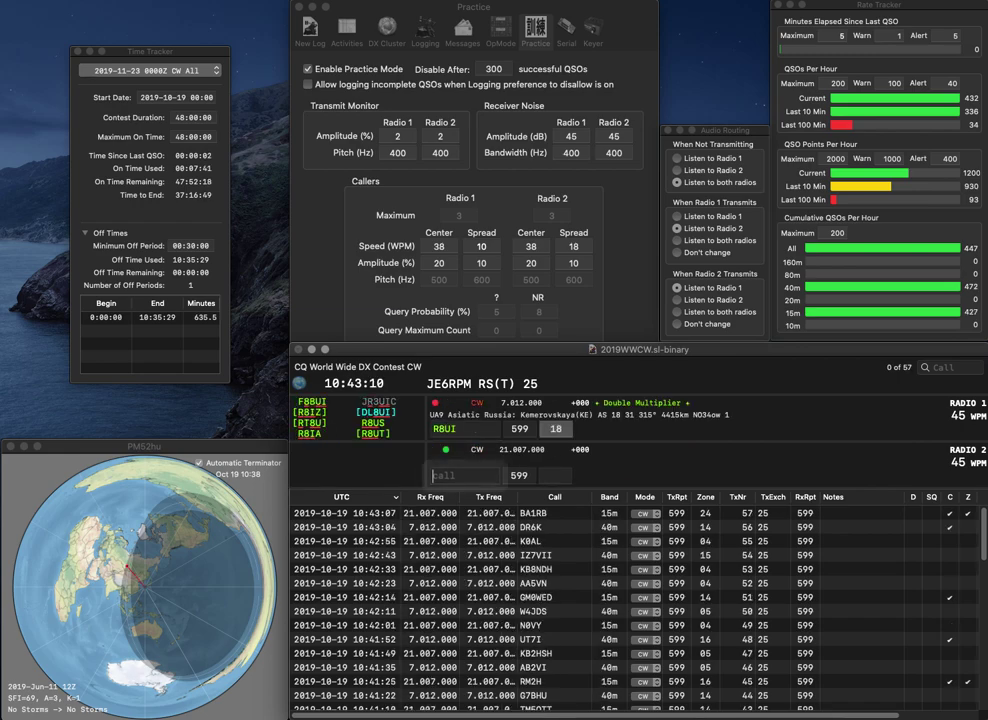
text(W1RE)
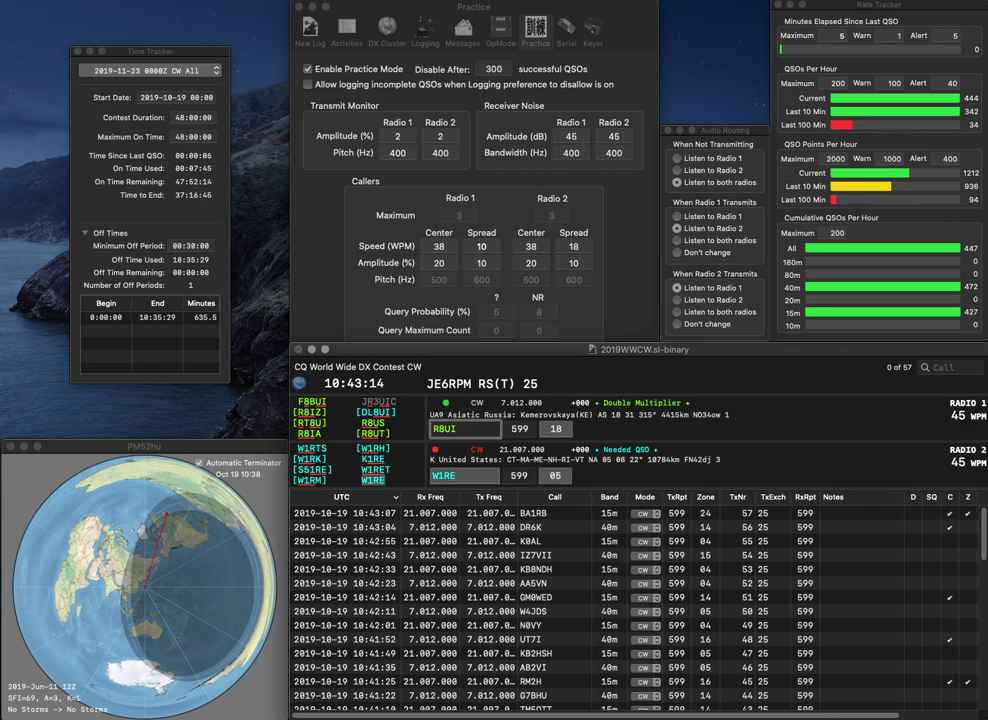
Step: Correct the Radio 1 call sign to R8US
key(BackSpace)
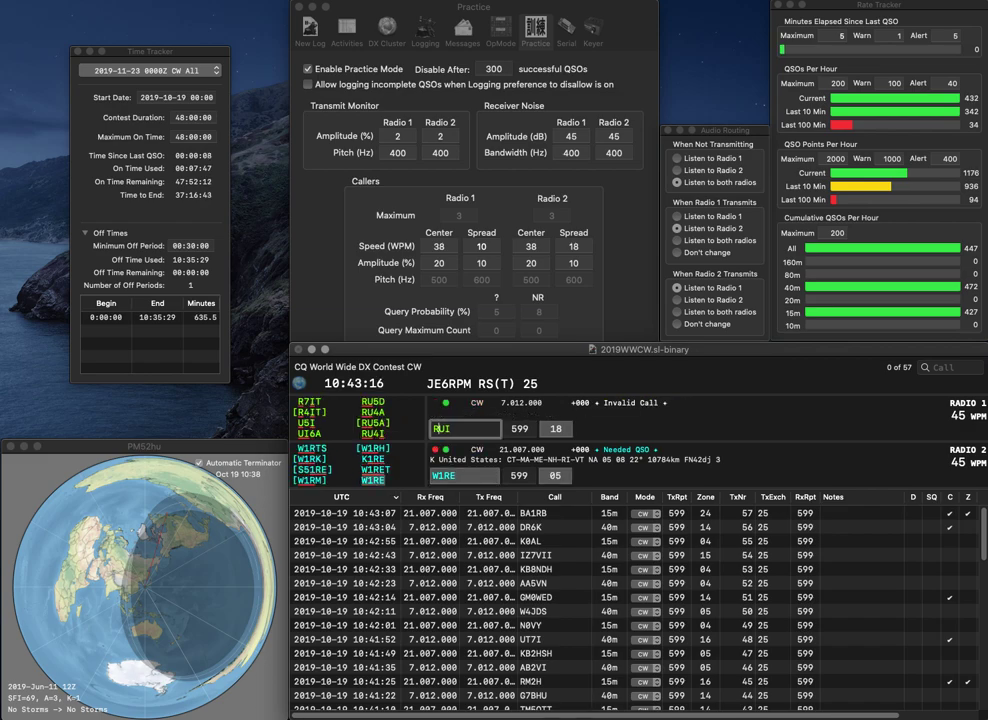
text(8)
key(Right)
key(Right)
key(BackSpace)
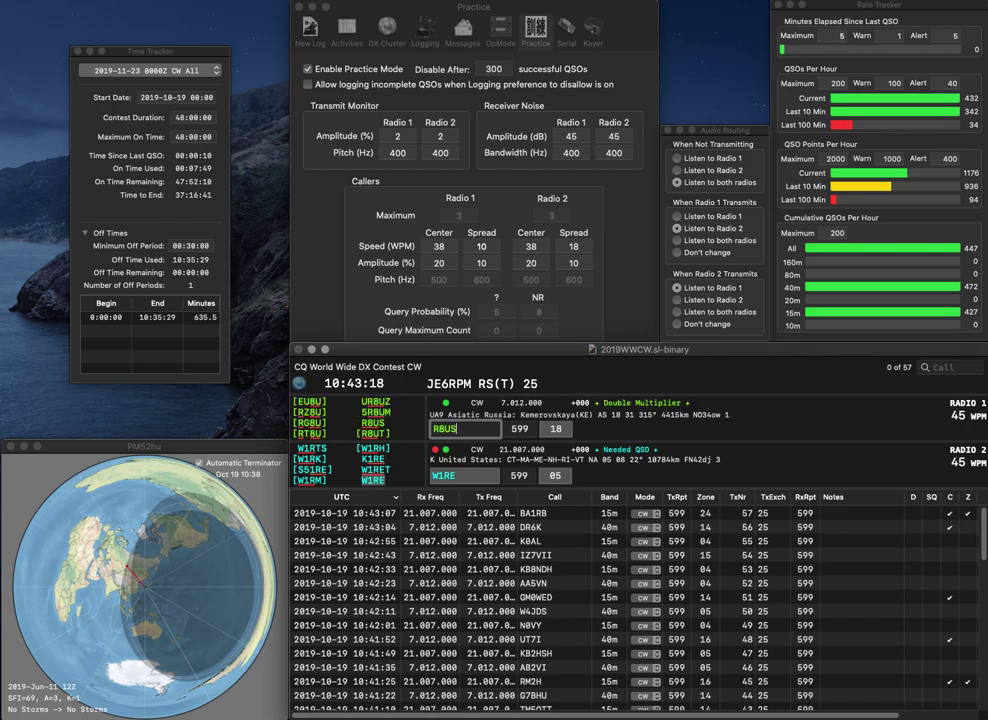
text(S)
key(Down)
key(Return)
key(Up)
key(Return)
key(Down)
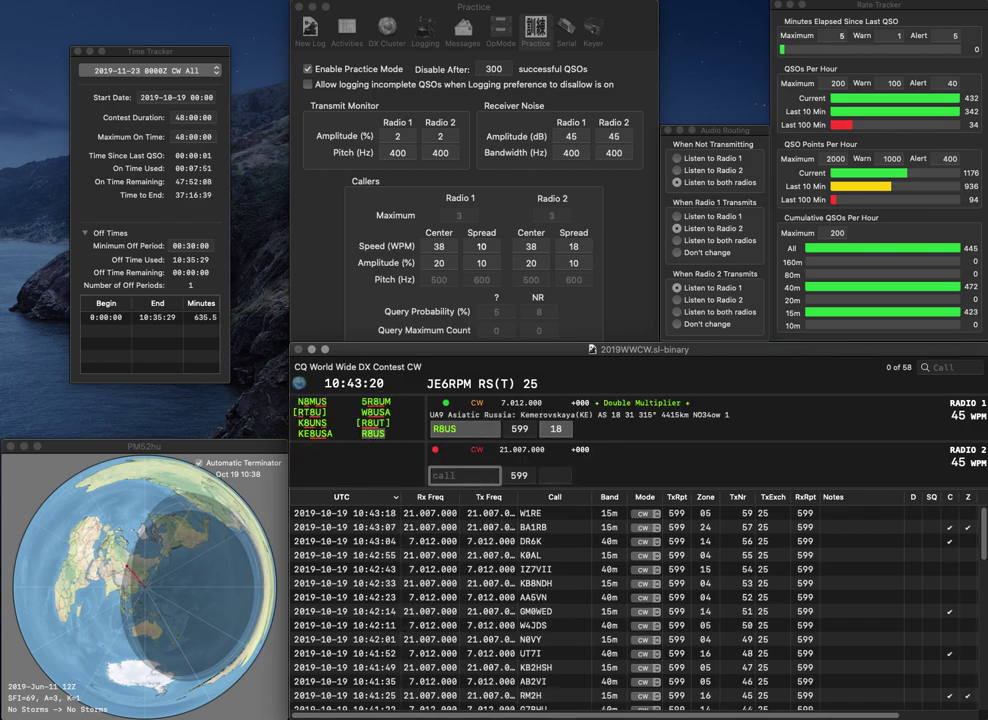
Step: Answer GW5R on Radio 2 with zone 14, and log the R8US and GW5R contacts
text(GW5R)
key(Return)
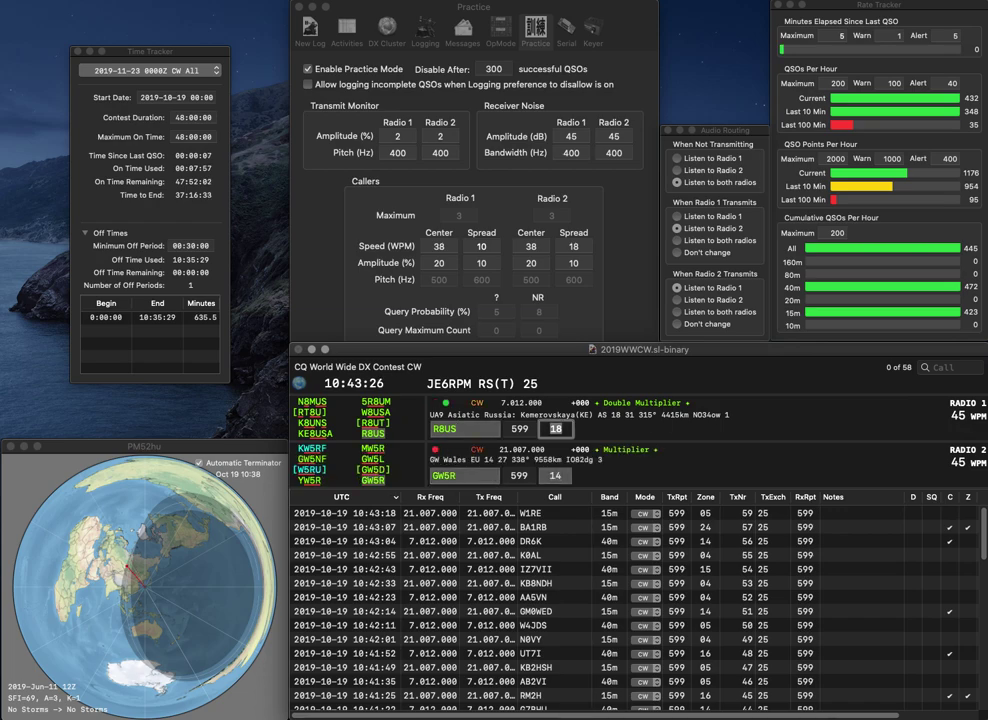
key(Return)
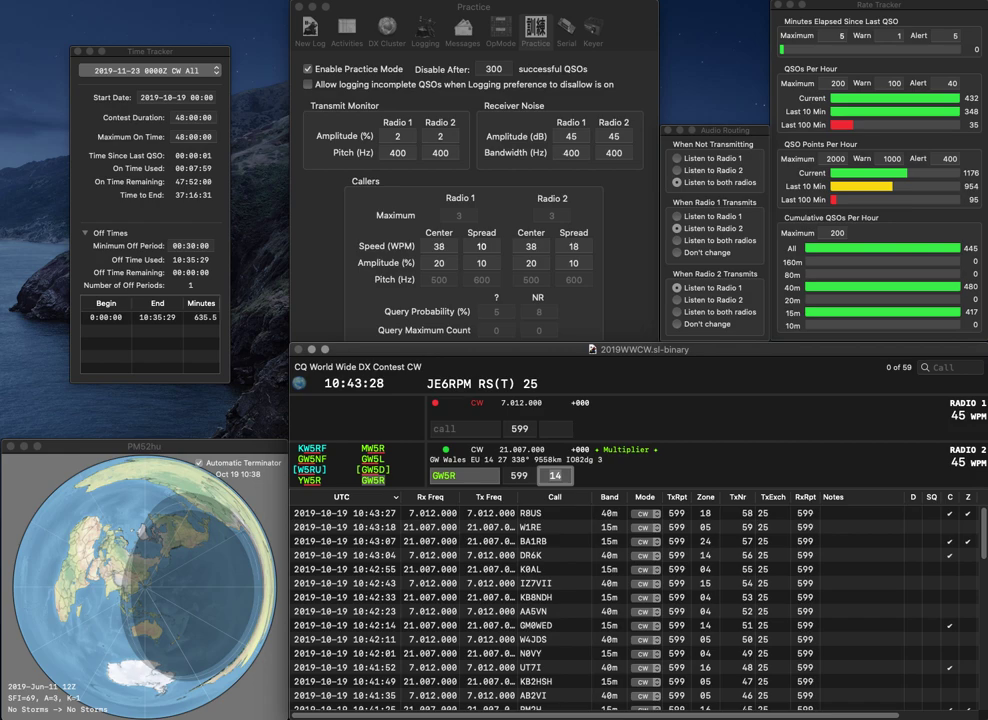
key(Return)
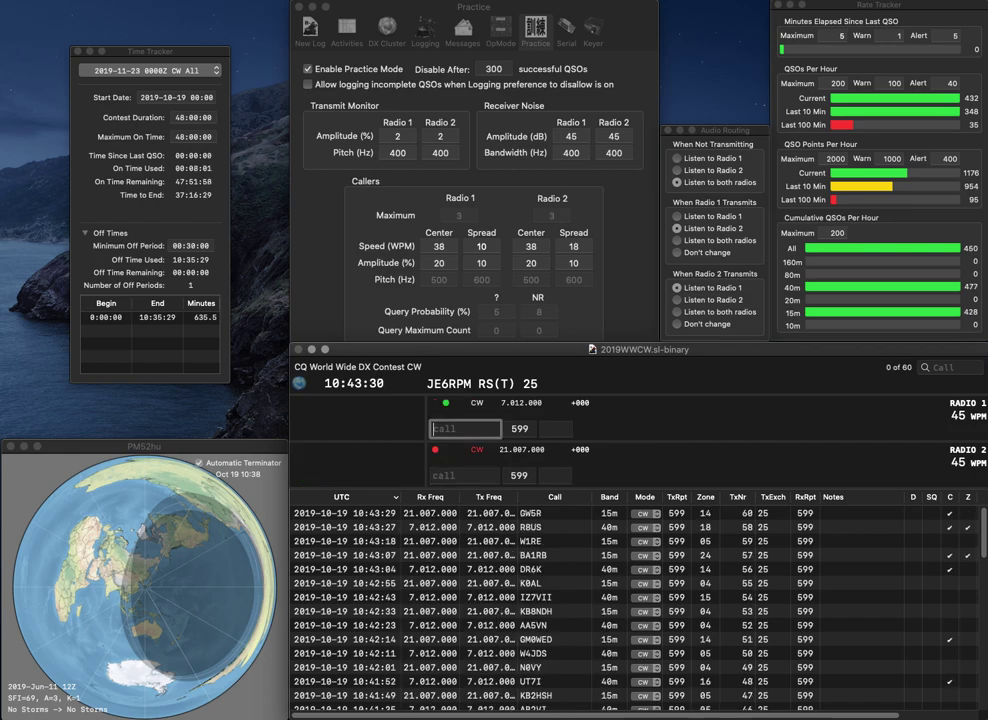
text(NG9R)
key(Return)
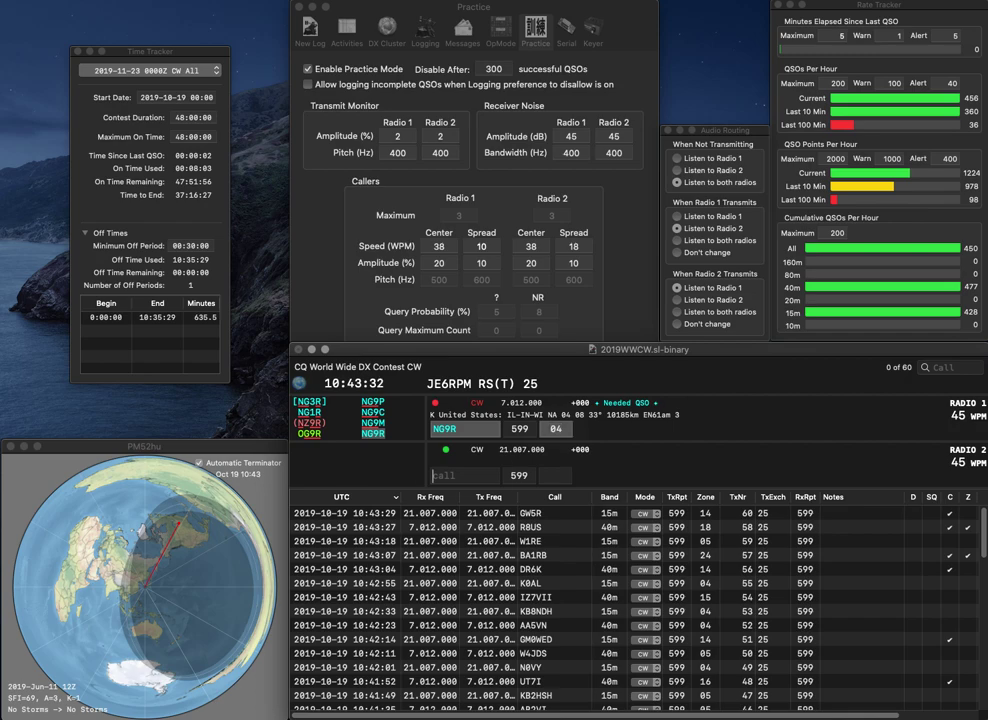
text(W1DQD)
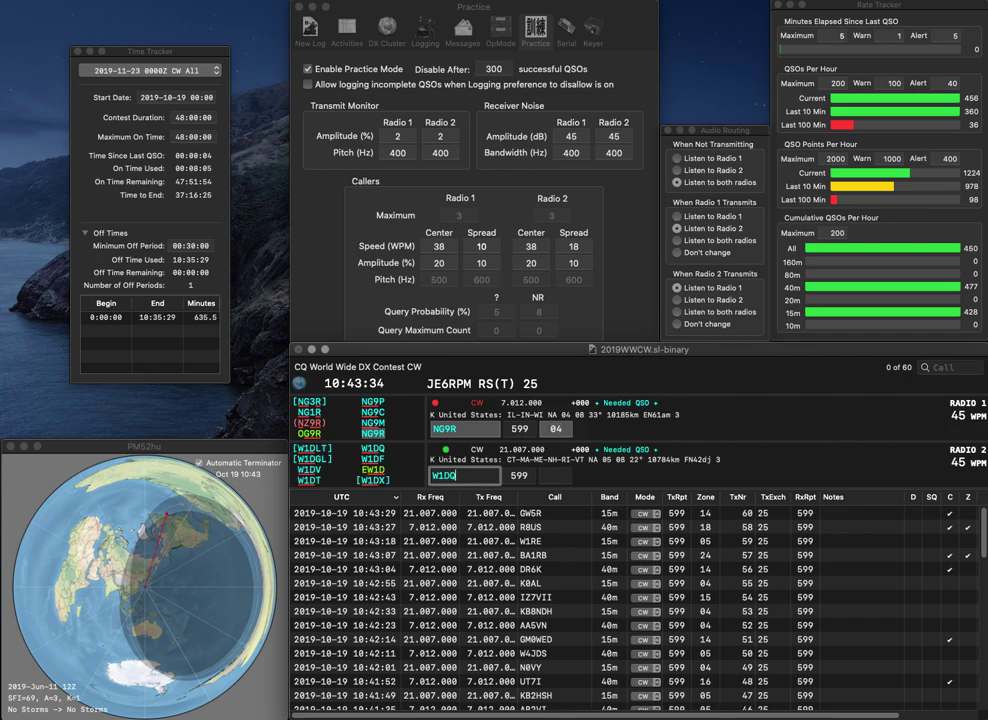
key(Return)
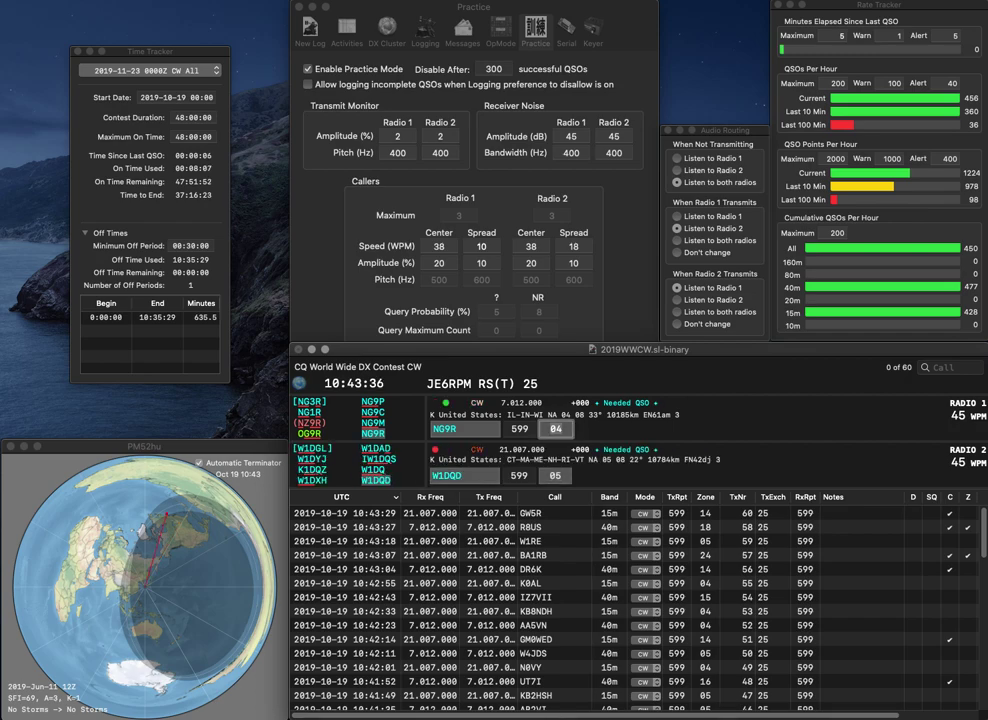
key(Return)
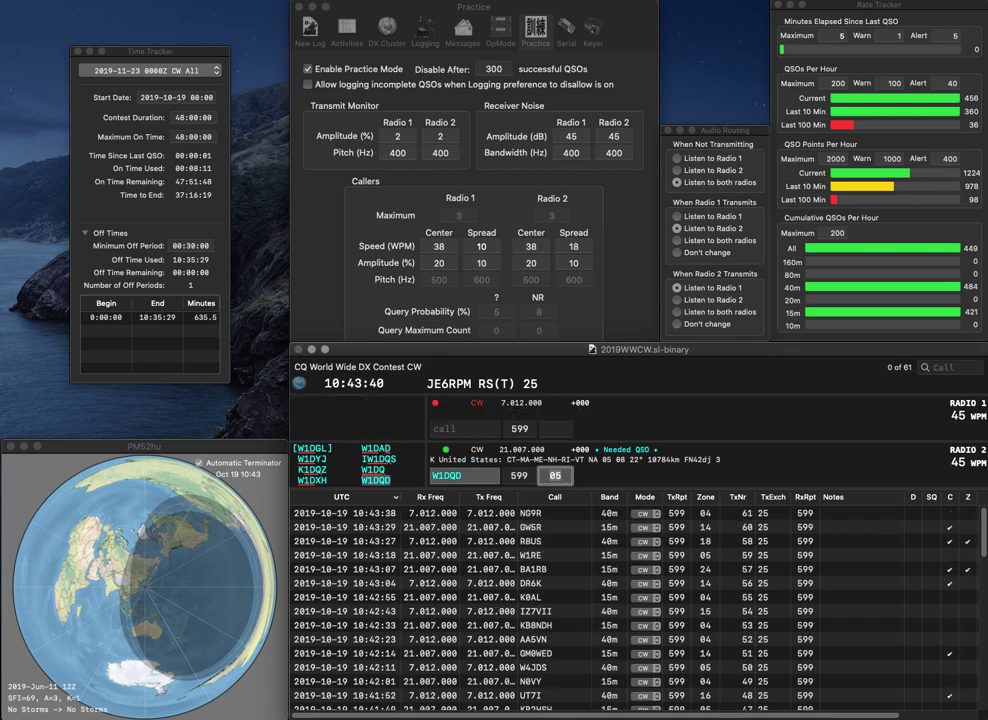
key(Return)
text(JA8DNV)
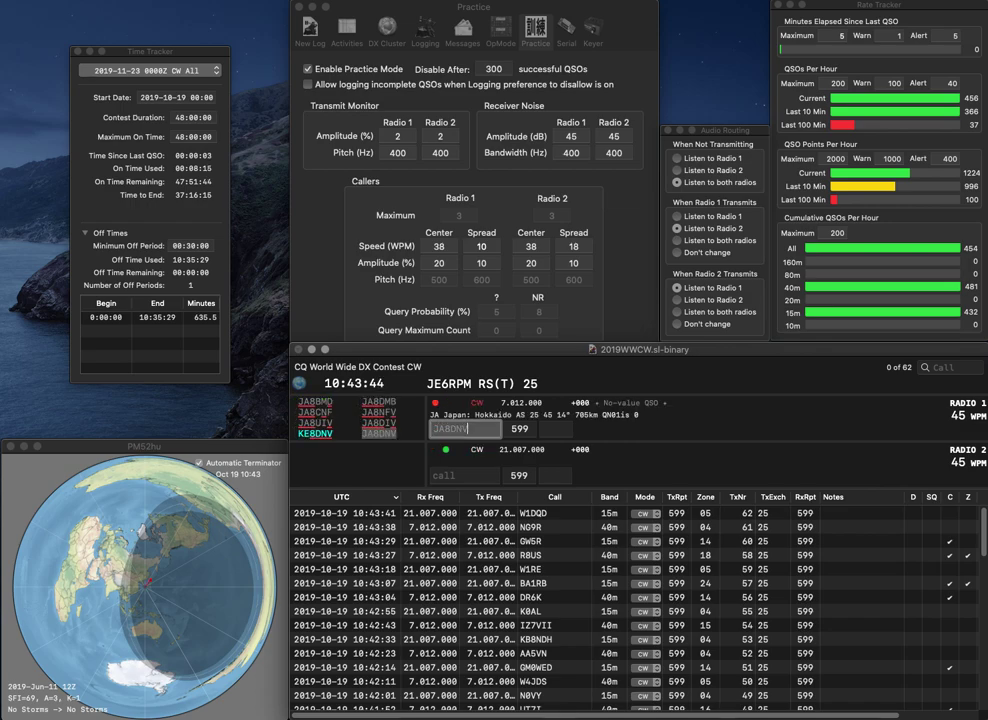
key(Return)
text(WA4YI)
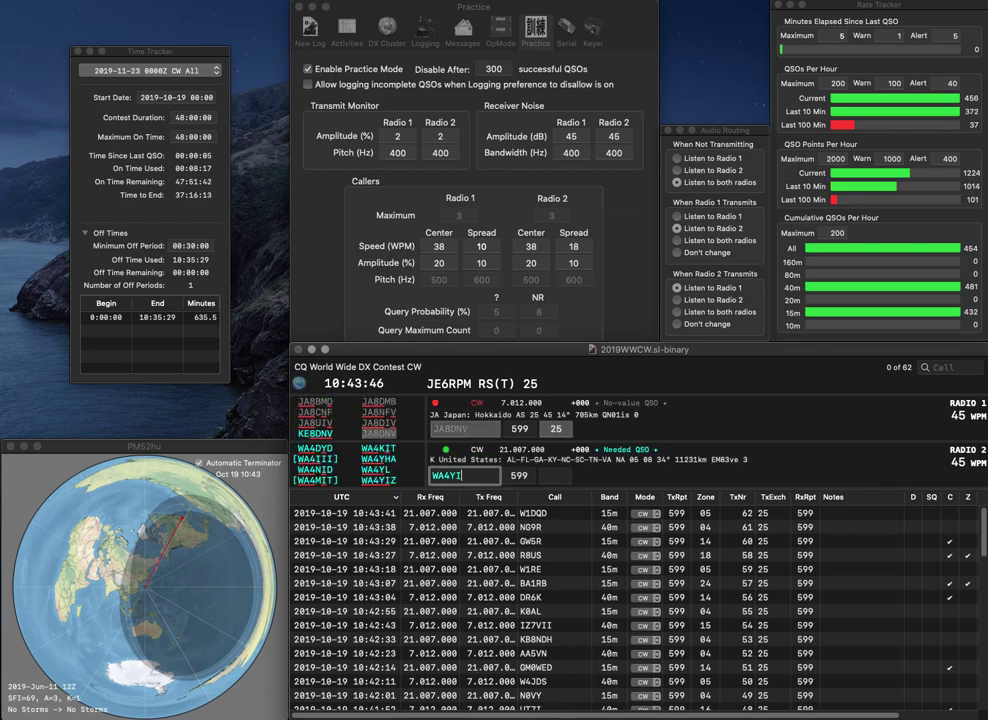
text(Z)
key(Return)
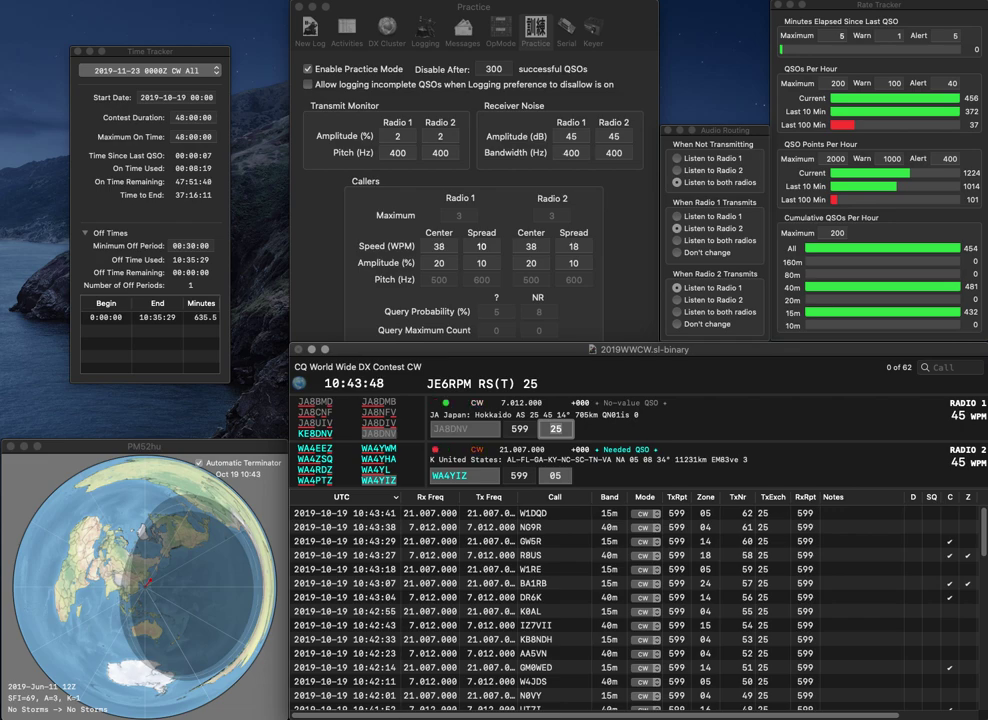
key(Down)
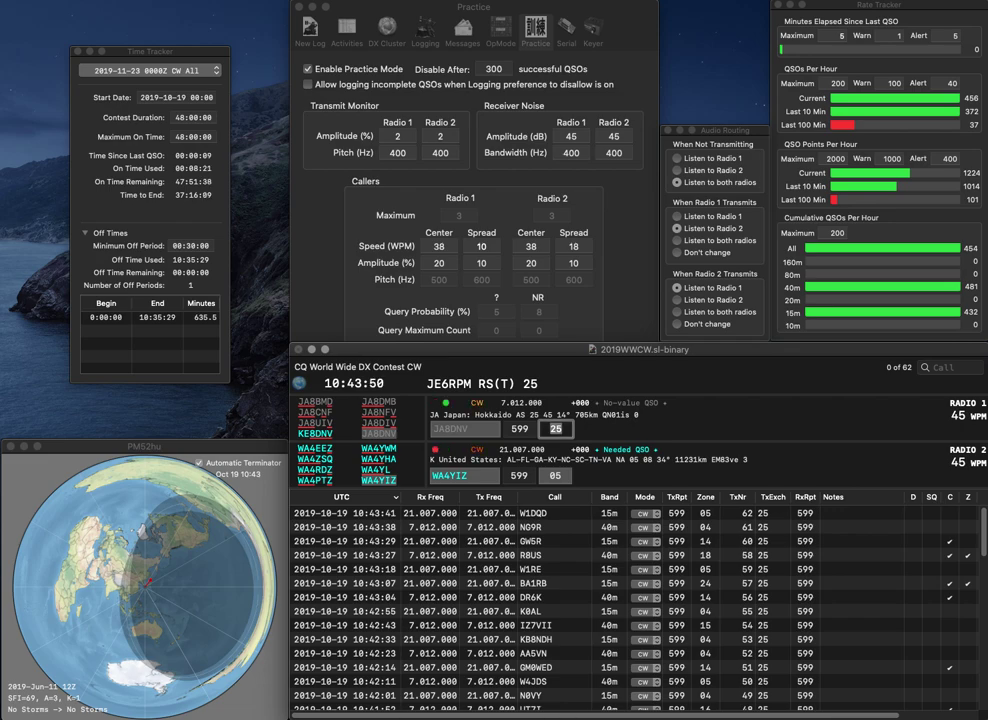
key(Return)
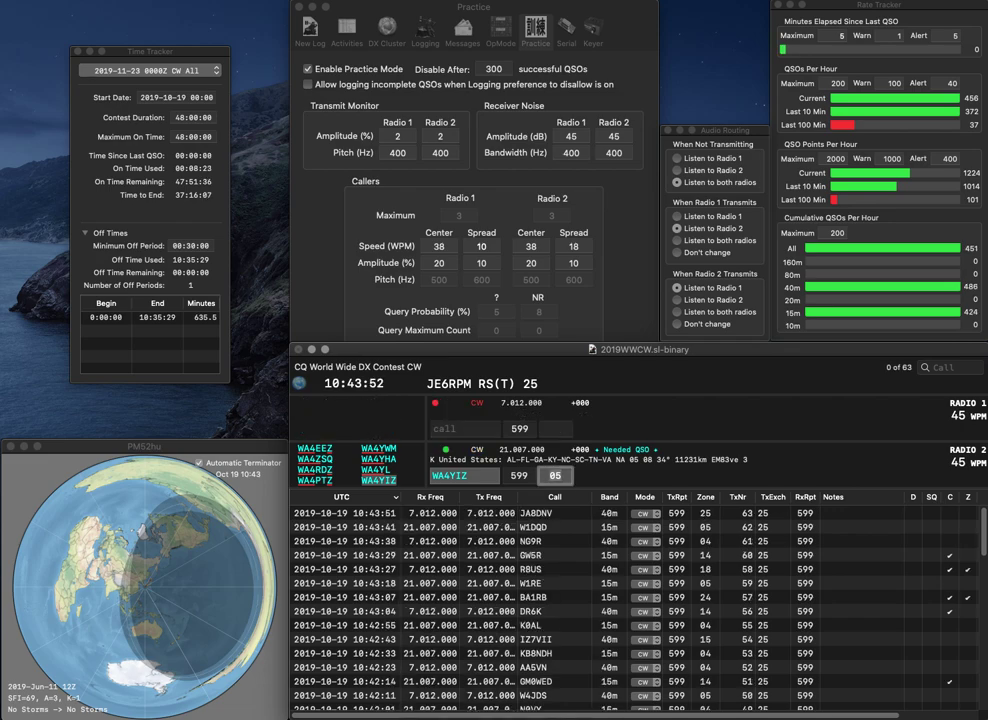
key(Return)
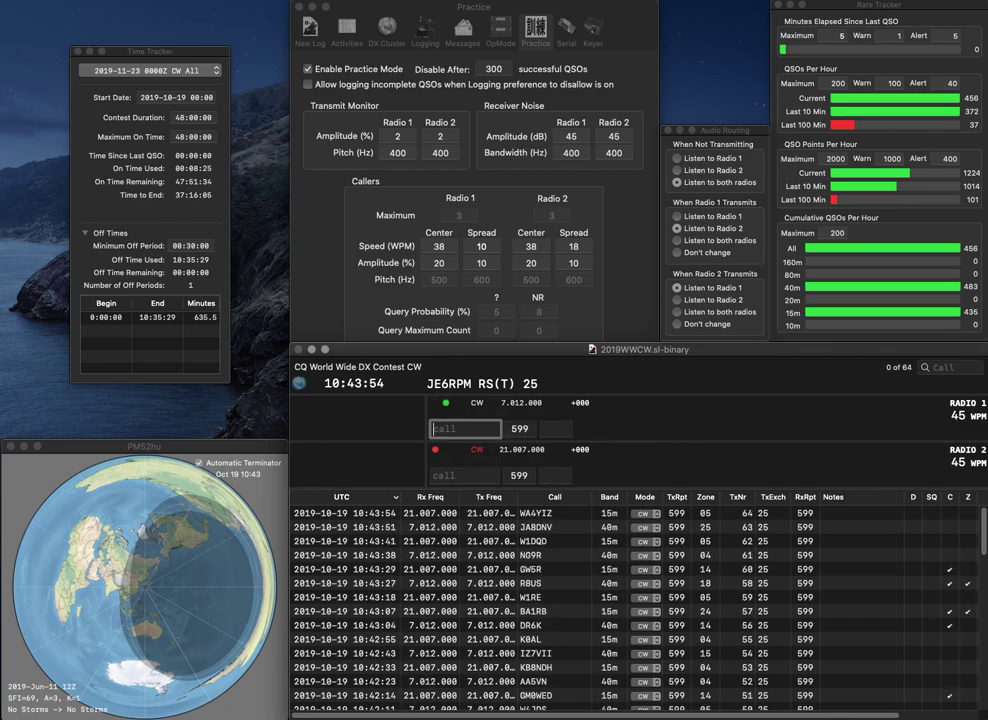
text(5MA)
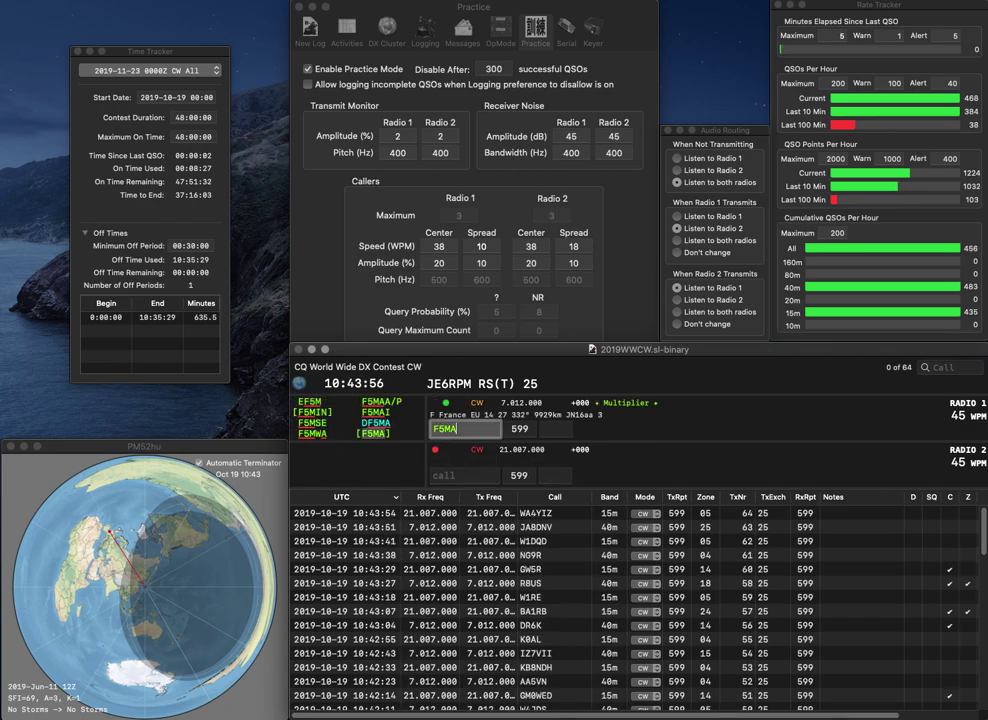
key(Return)
text(NN4RR)
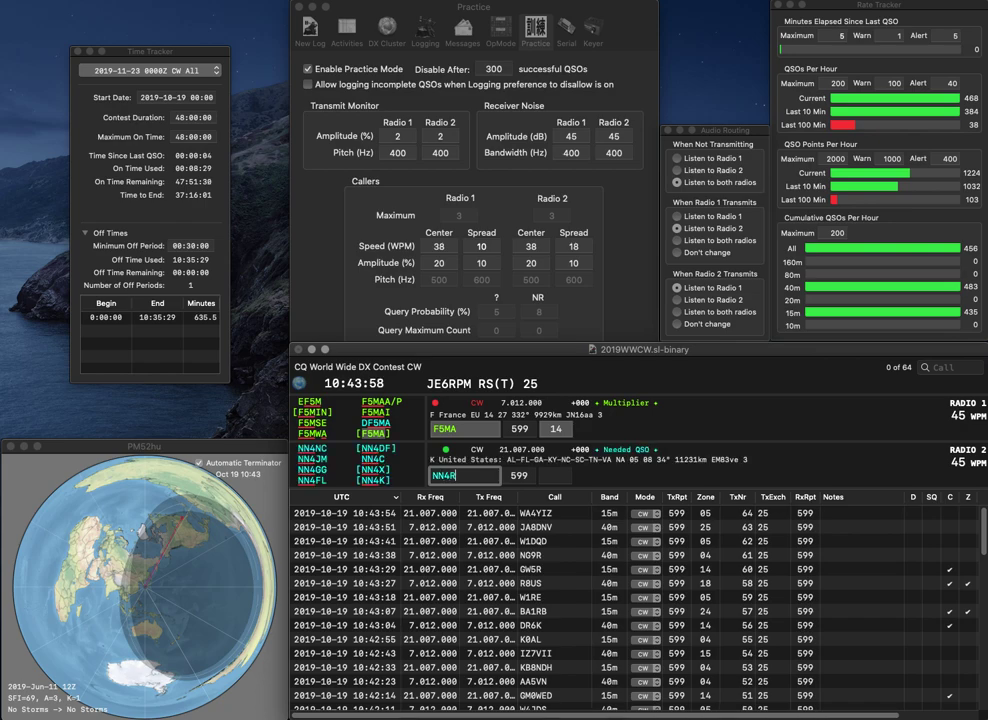
key(Return)
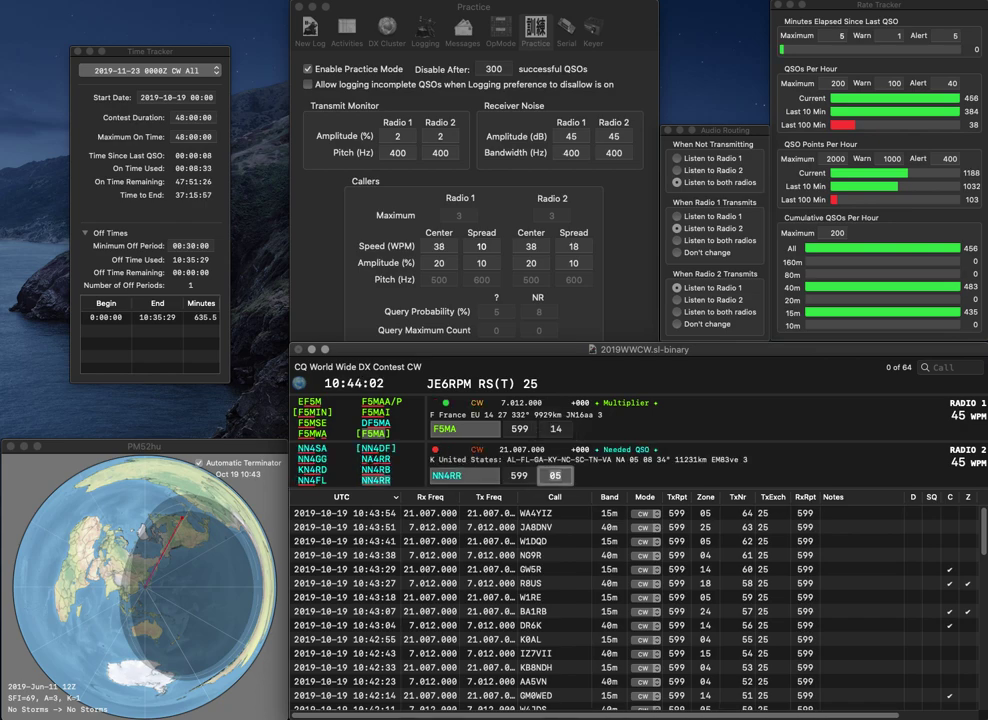
key(Return)
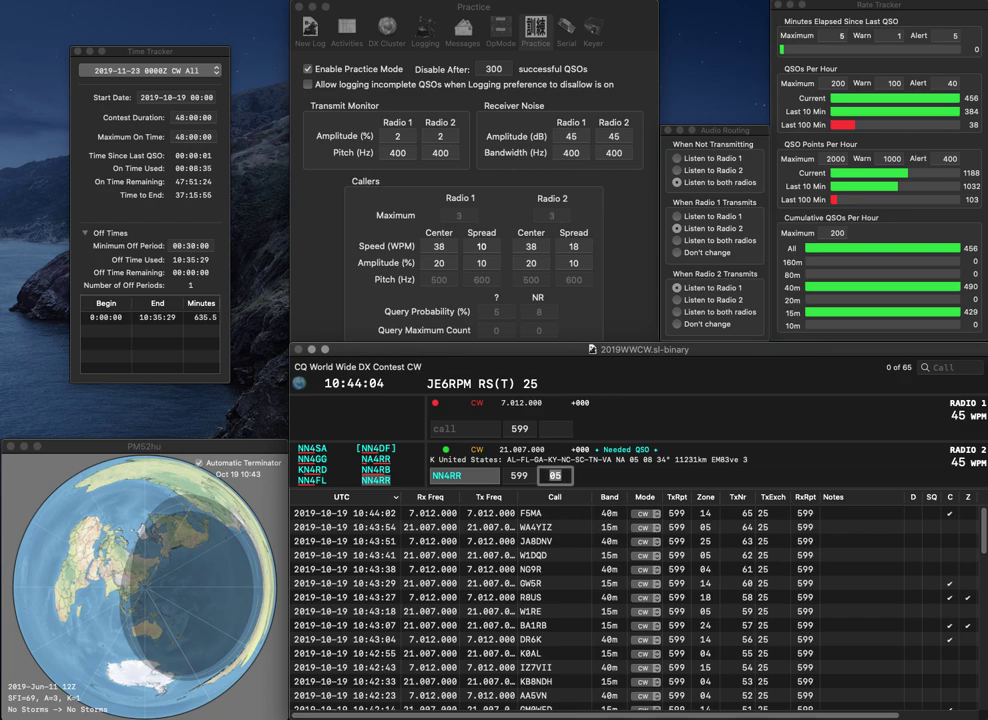
key(Return)
Step: Answer AM370KU on Radio 1 with zone 14
text(AM)
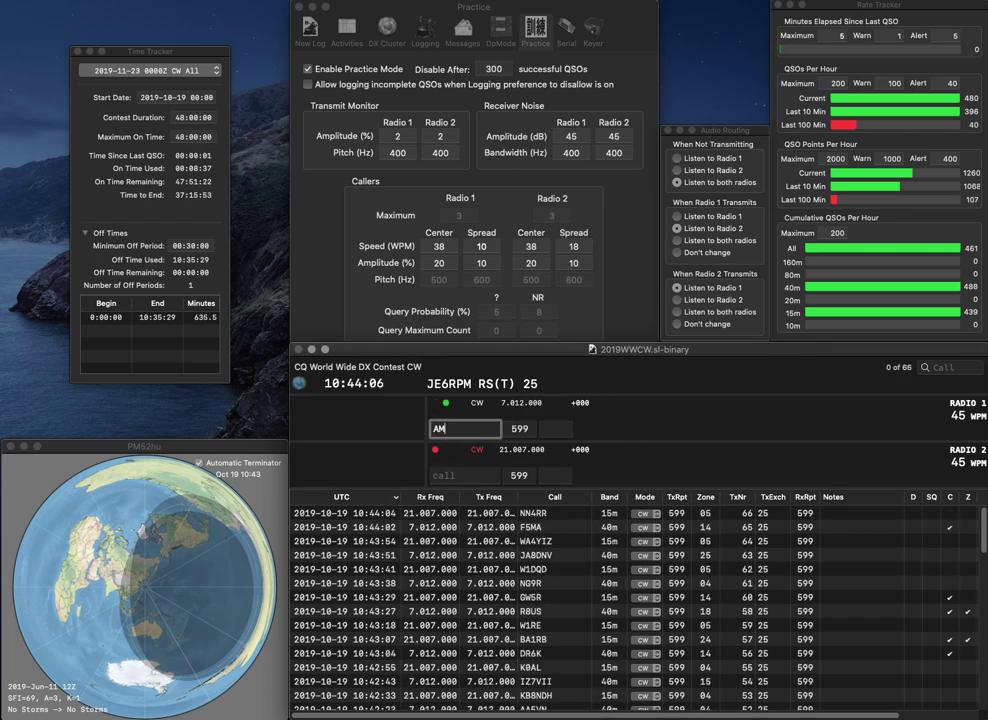
text(37)
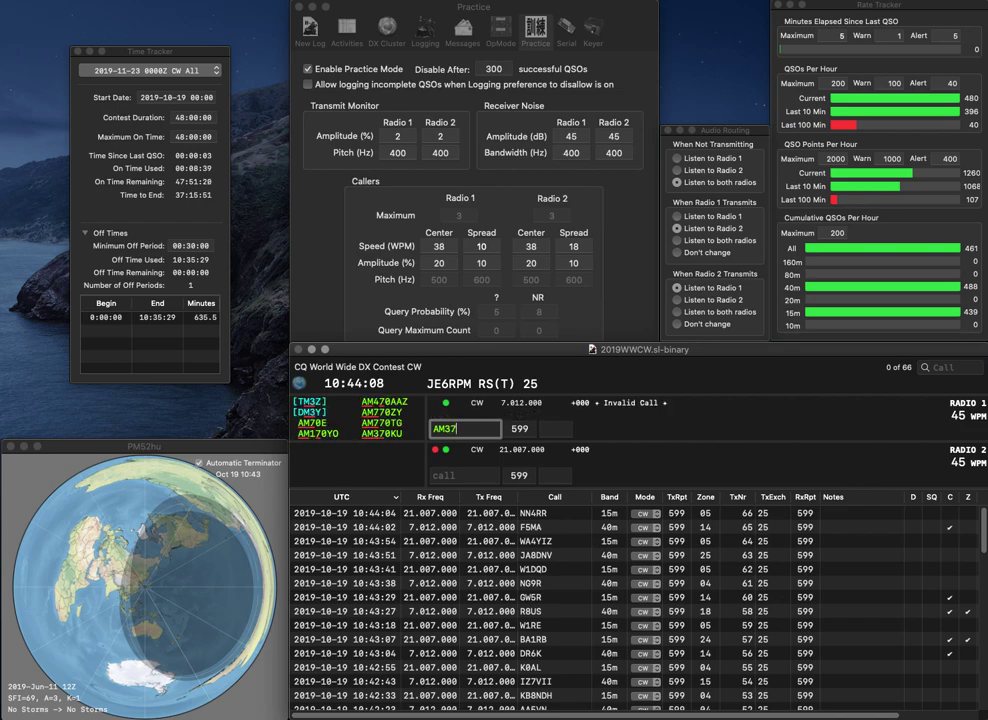
text(0KU)
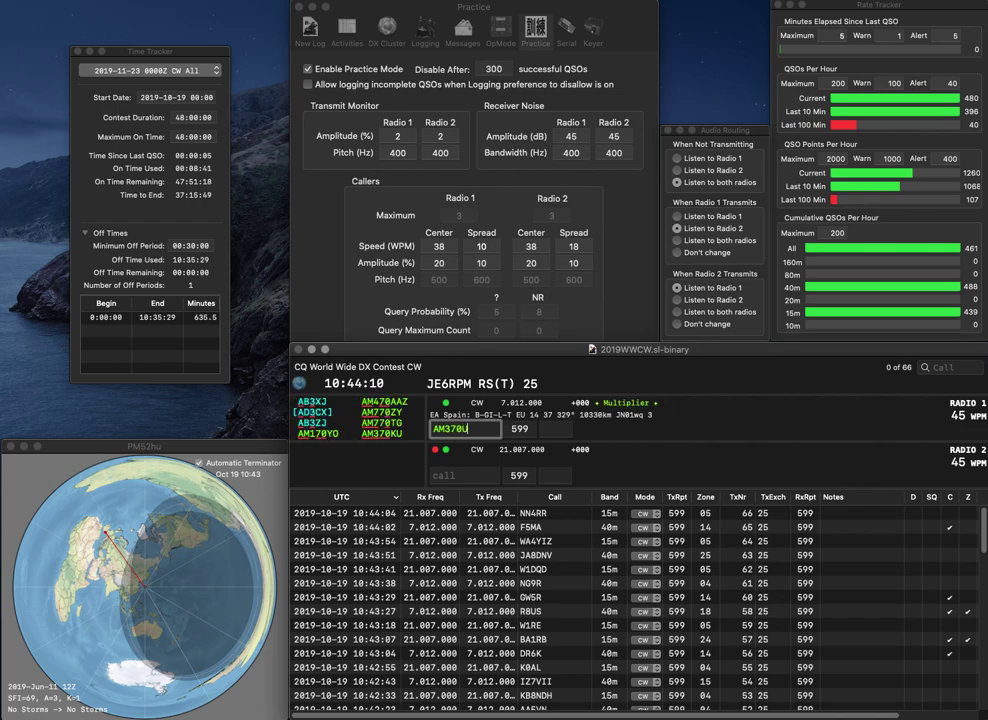
key(Return)
key(Return)
key(Return)
text(V)
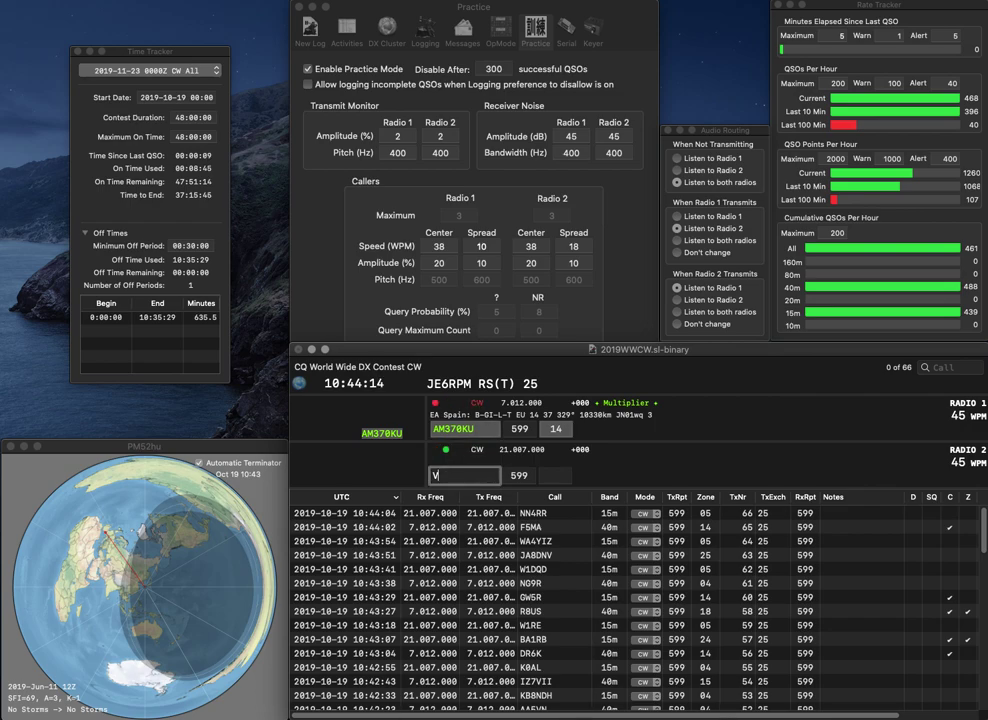
text(E3LC)
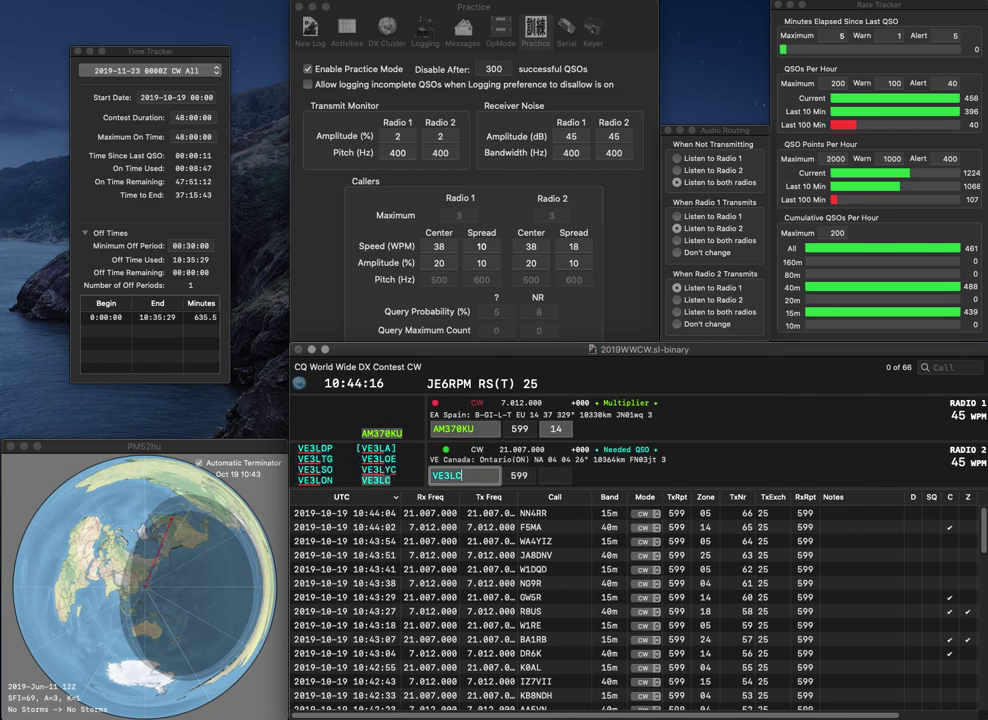
key(Tab)
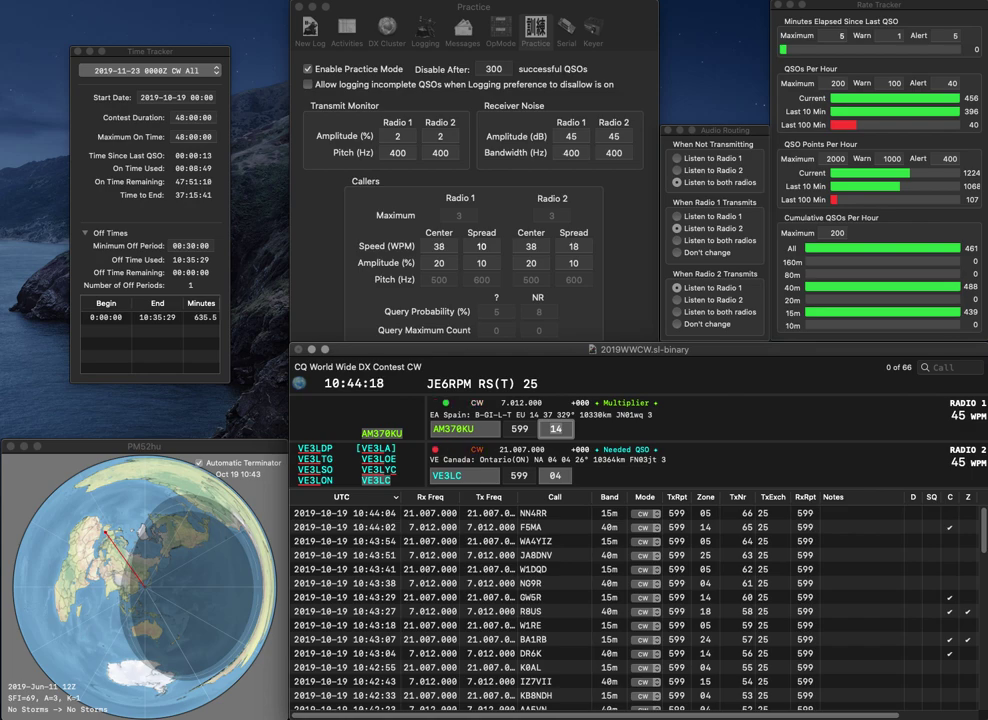
key(Tab)
key(Tab)
key(grave)
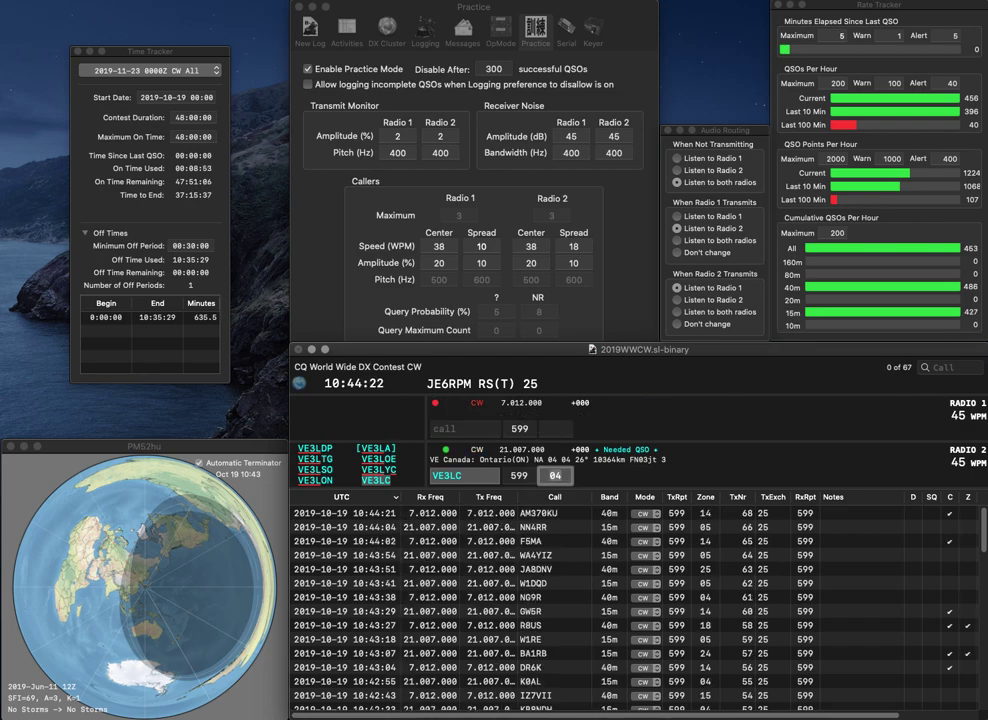
key(Return)
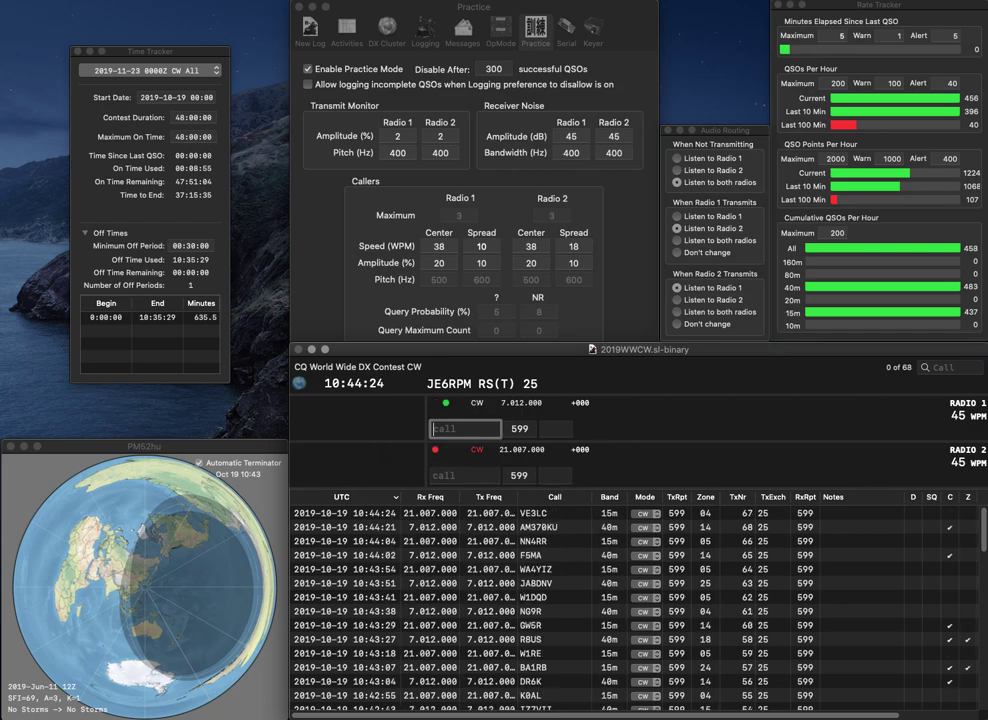
Step: Answer HA6PQ on Radio 1 with zone 15 and NY1E on Radio 2 with zone 05, and log both contacts
text(HA6PQ)
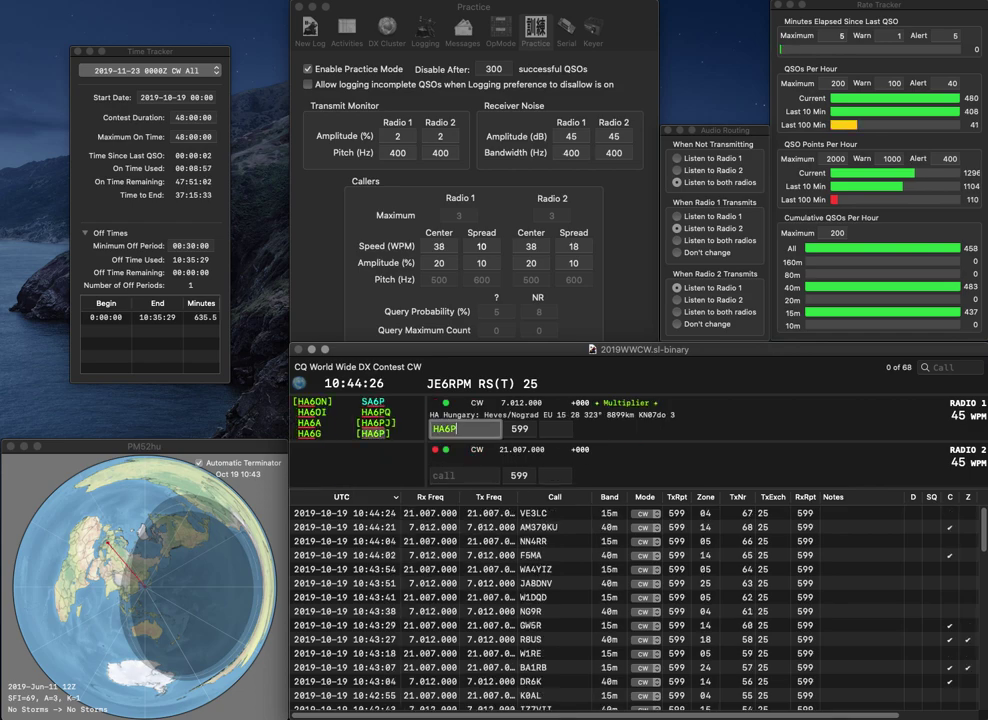
key(Return)
text(NY1E)
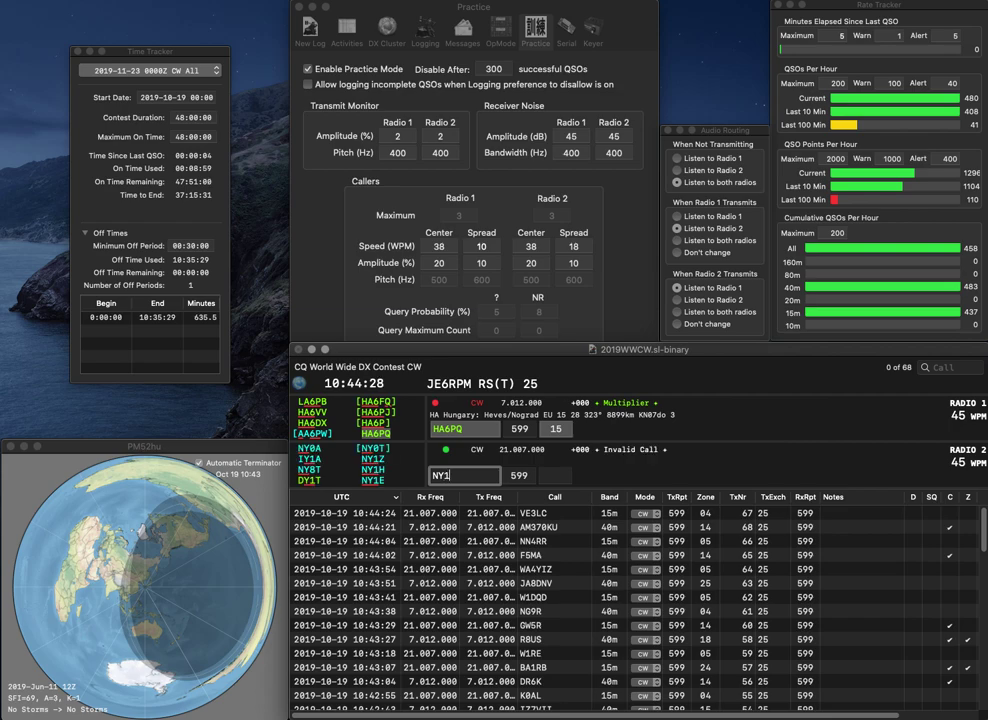
key(Return)
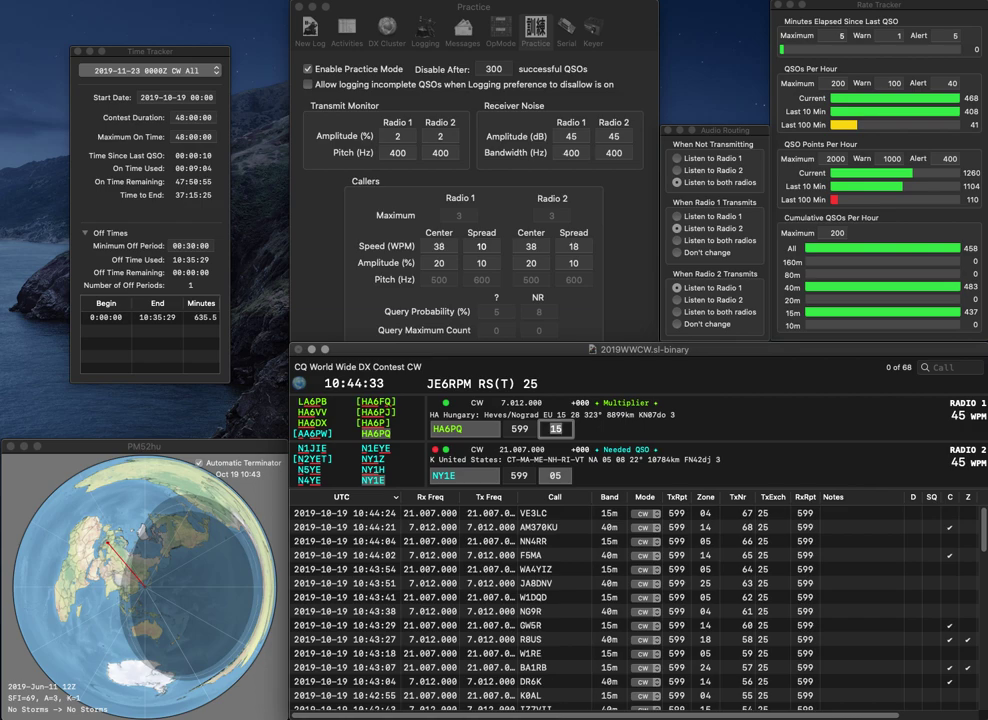
key(Return)
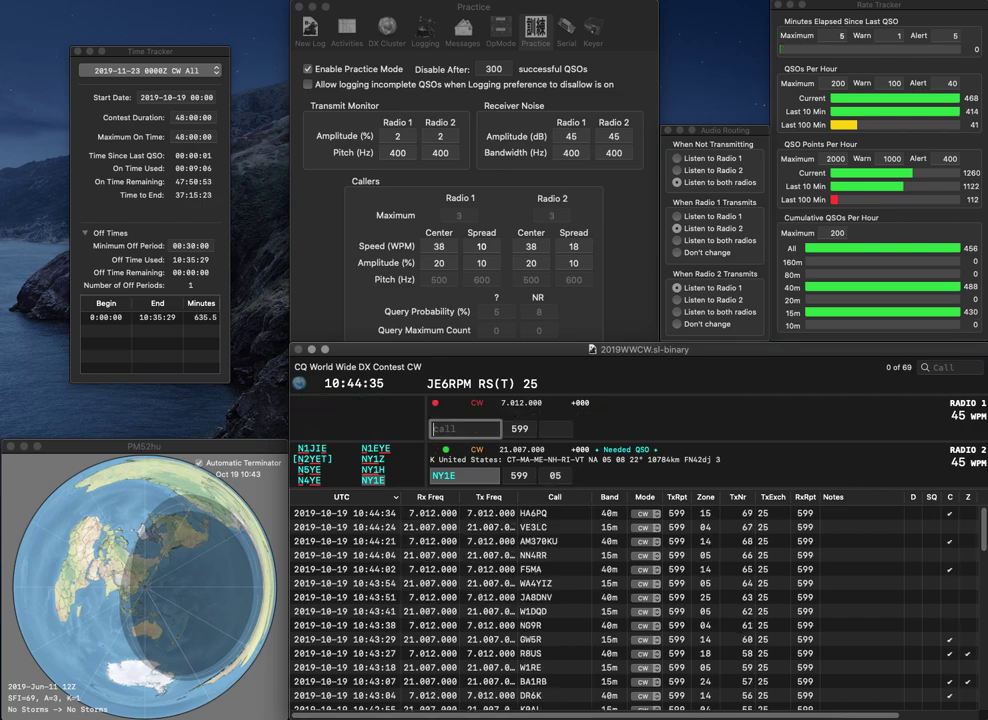
key(Return)
text(EC)
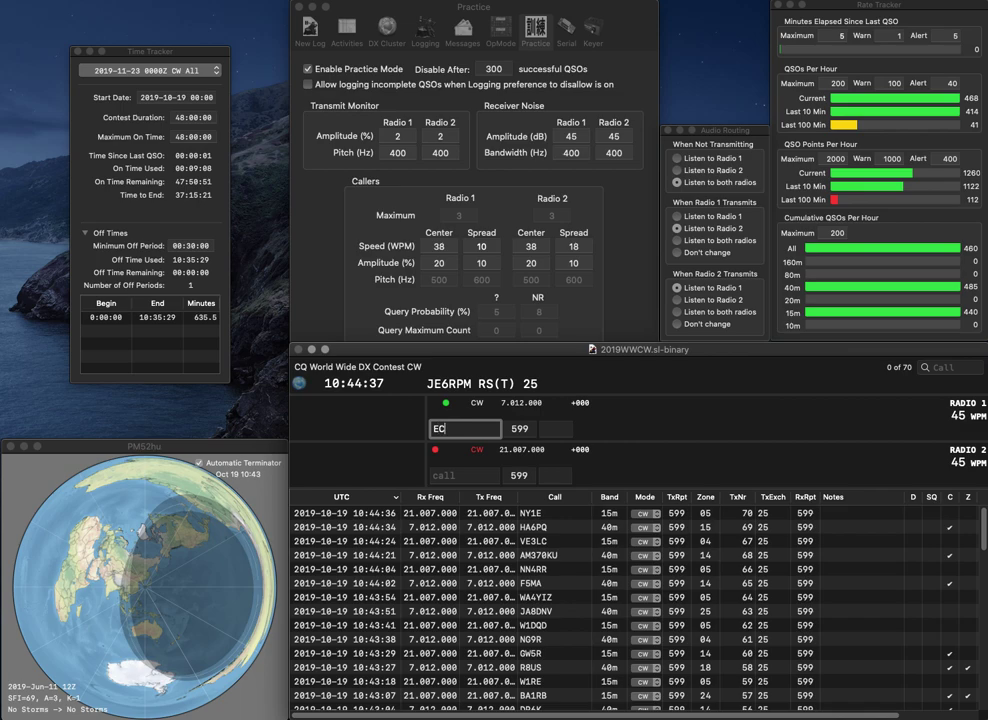
text(5AN)
key(Return)
text(NS2)
key(BackSpace)
key(BackSpace)
text(2I)
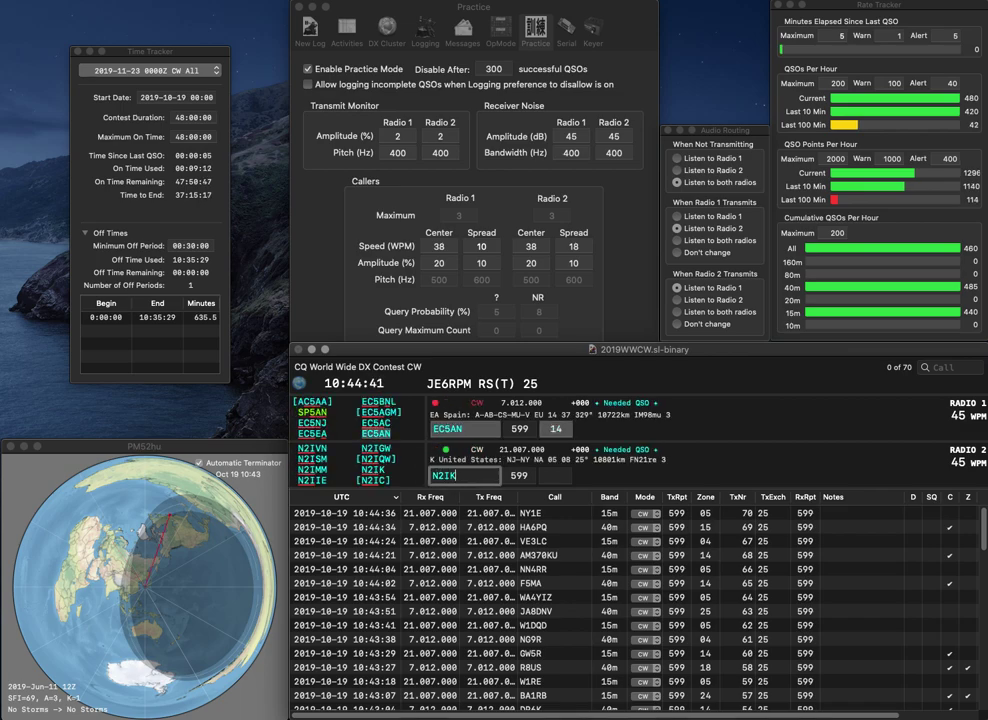
text(K)
key(Return)
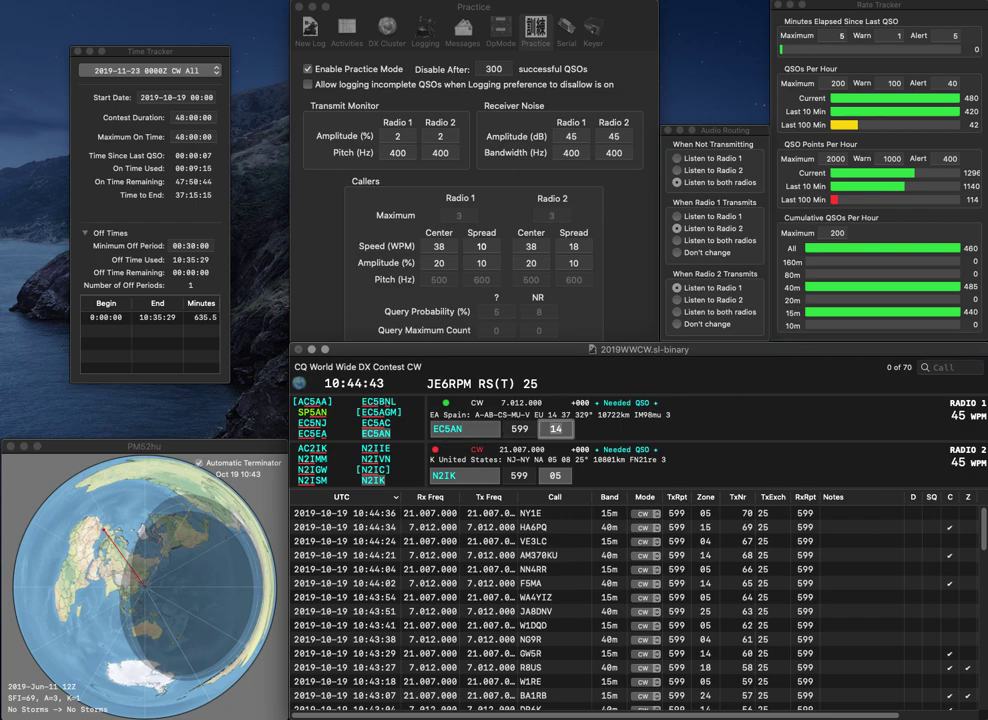
key(Return)
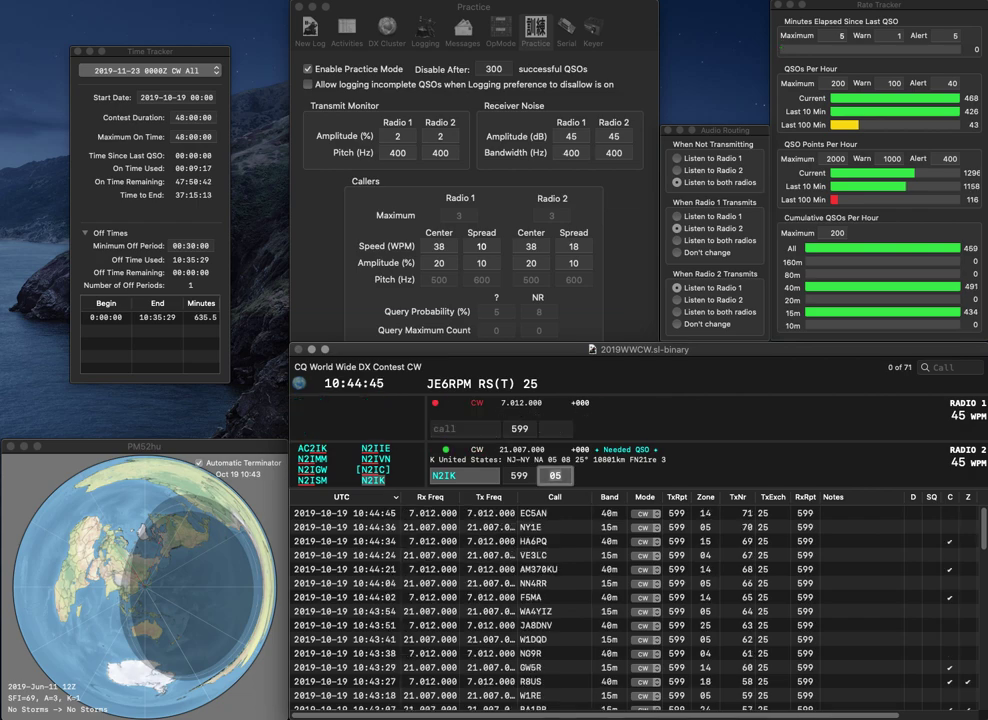
key(Return)
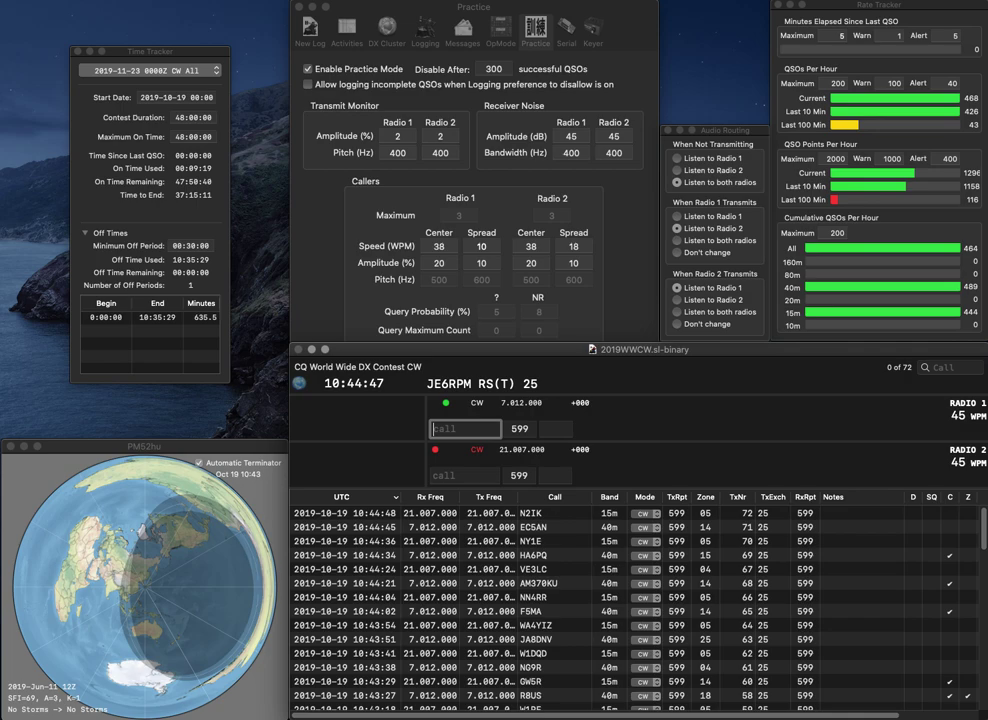
text(N0SQ)
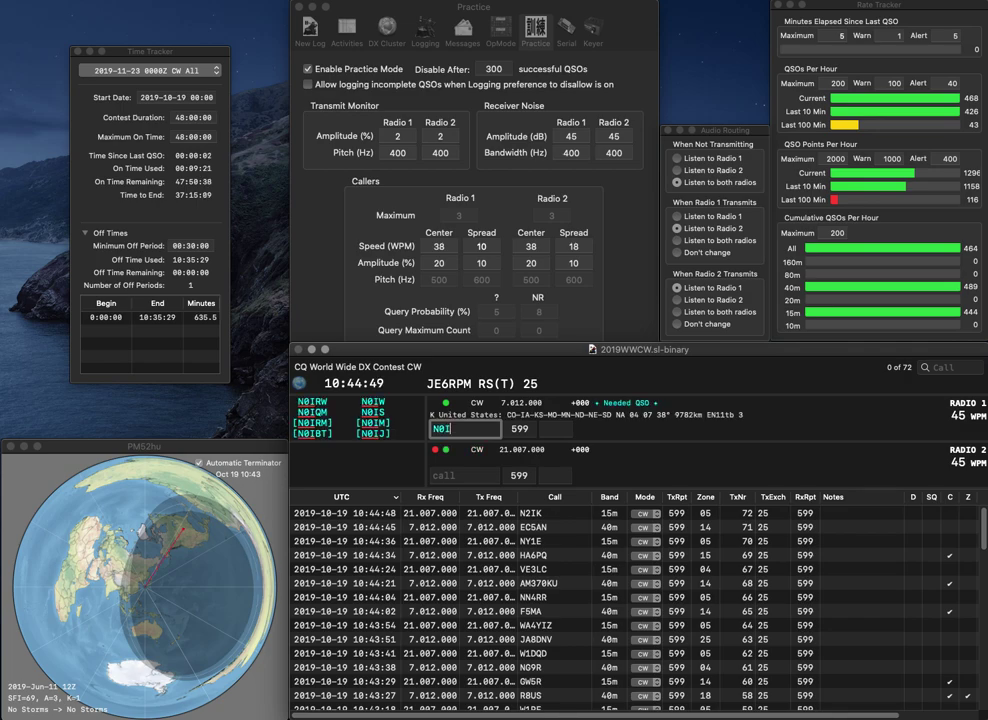
key(Return)
text(GID)
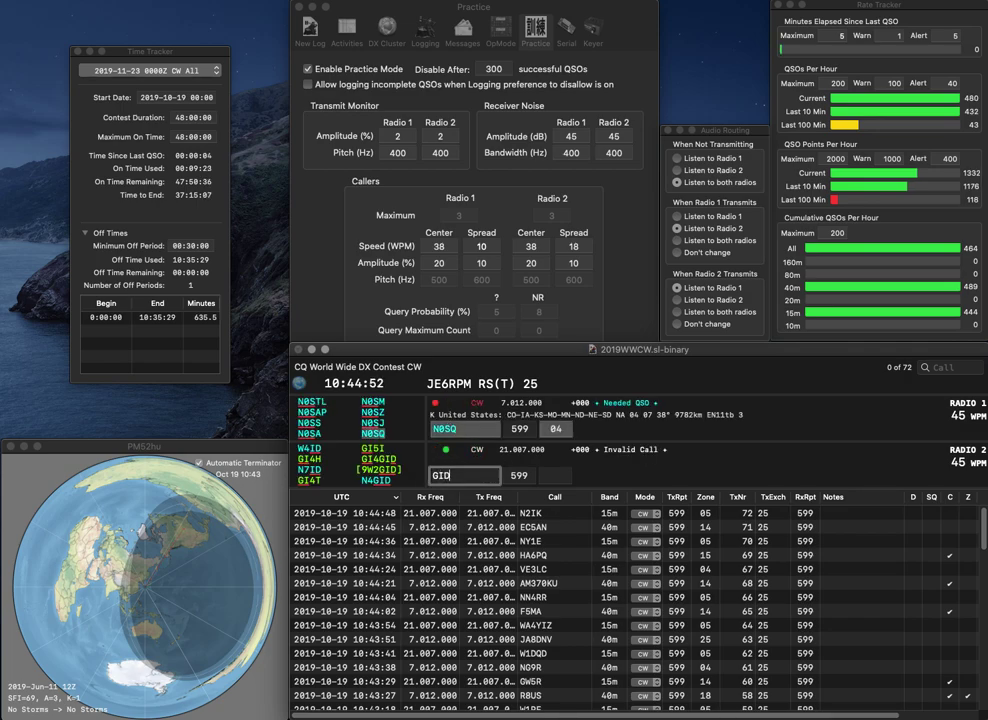
key(super+Left)
text(N4GID)
key(Return)
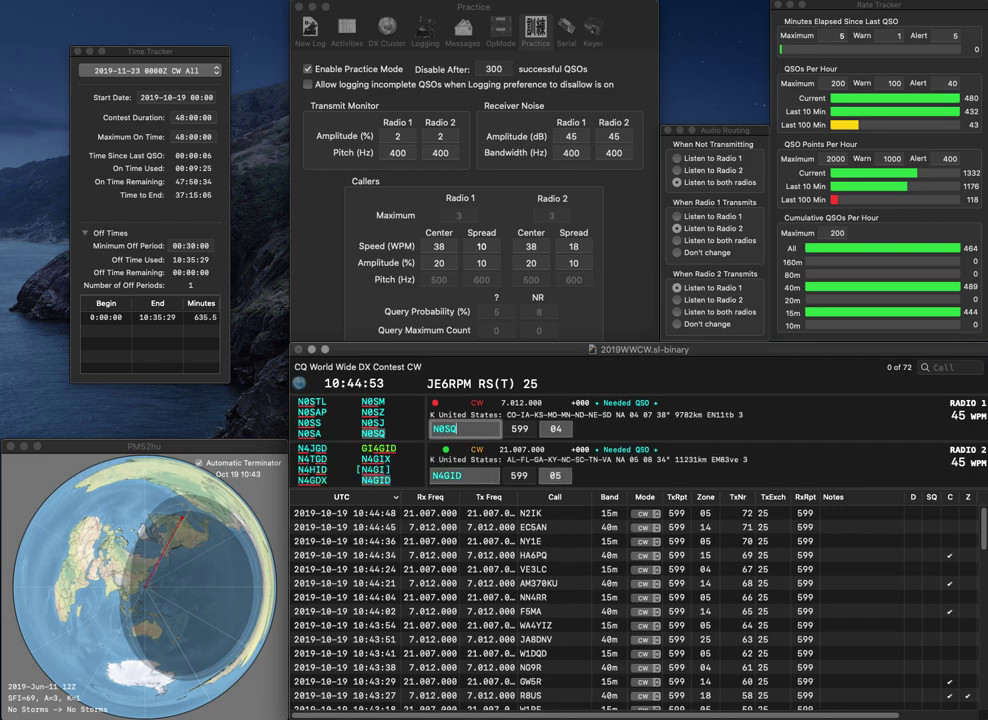
key(Tab)
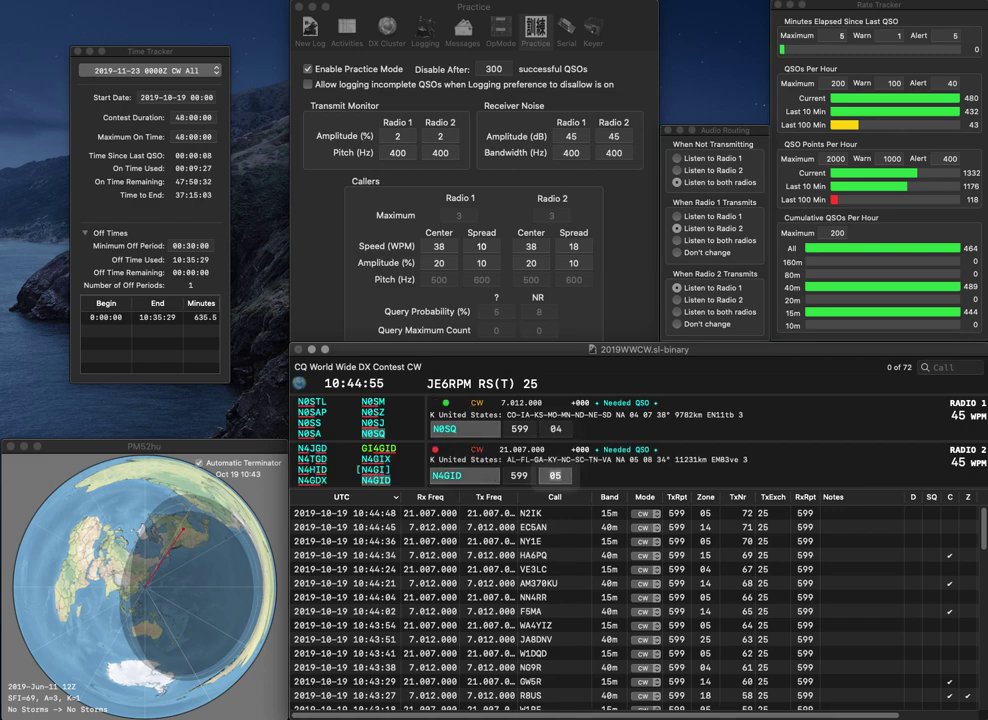
key(Return)
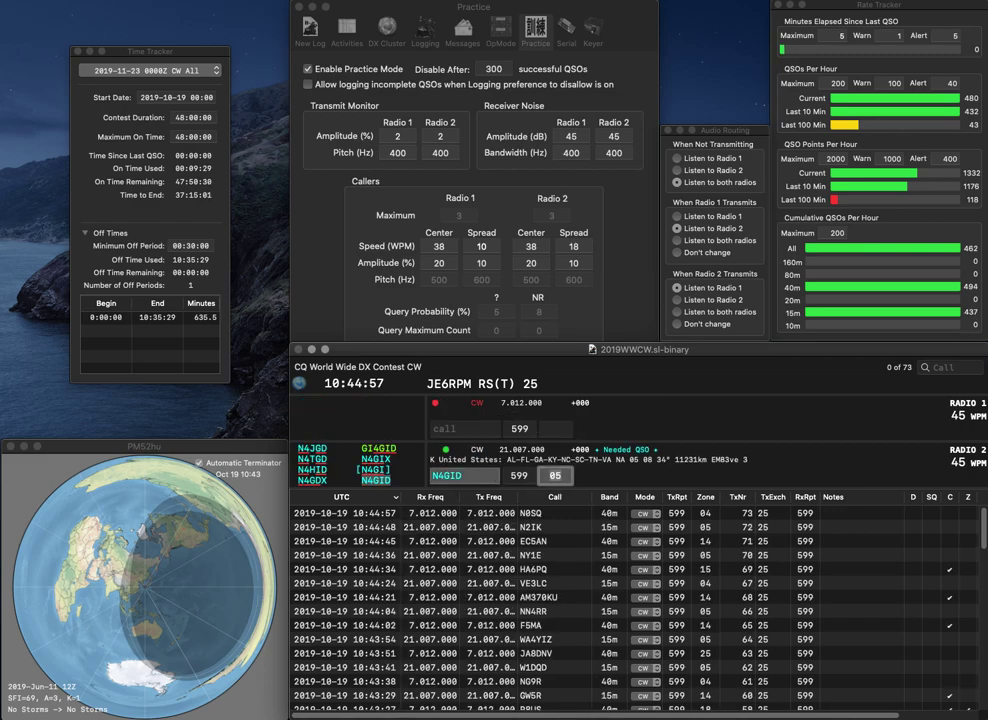
key(Return)
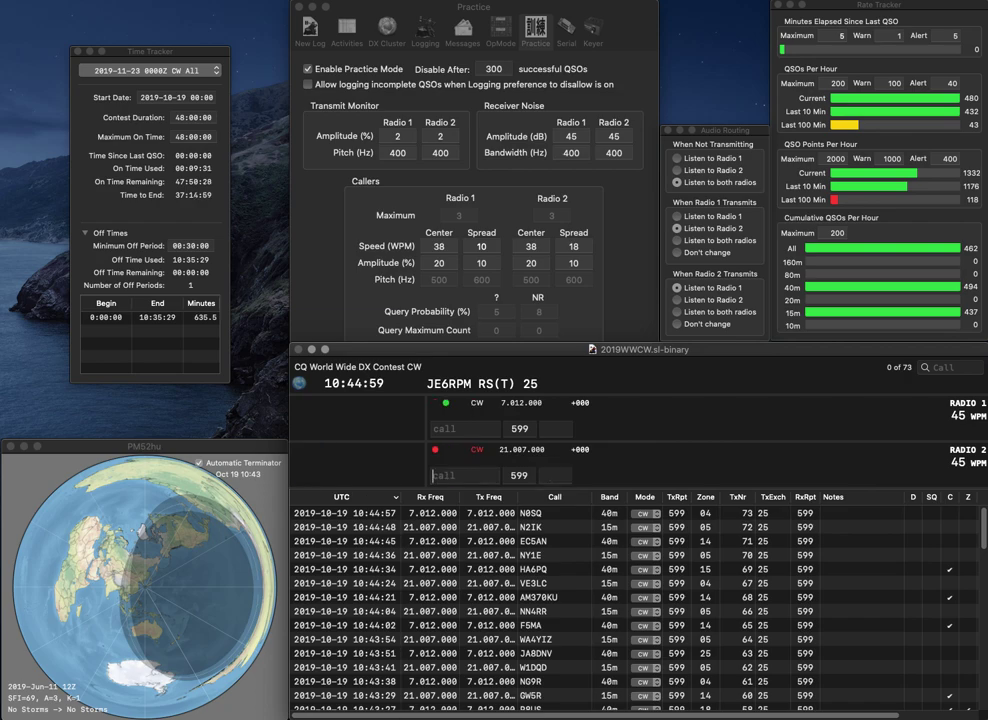
text(G3JNB)
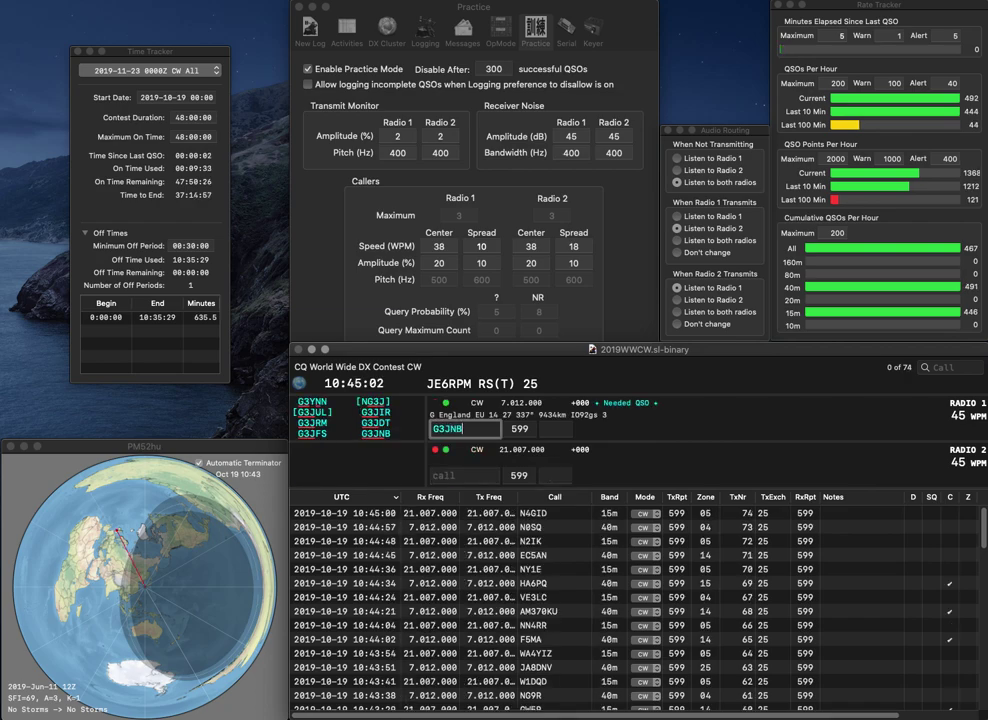
key(Return)
text(W8PS)
key(Return)
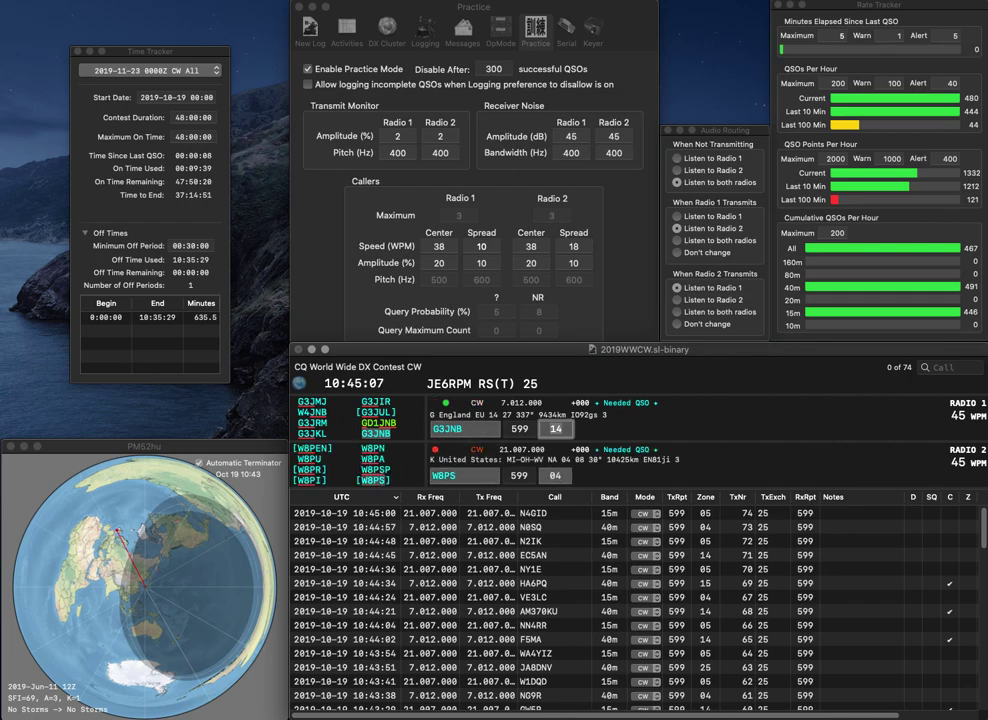
key(Return)
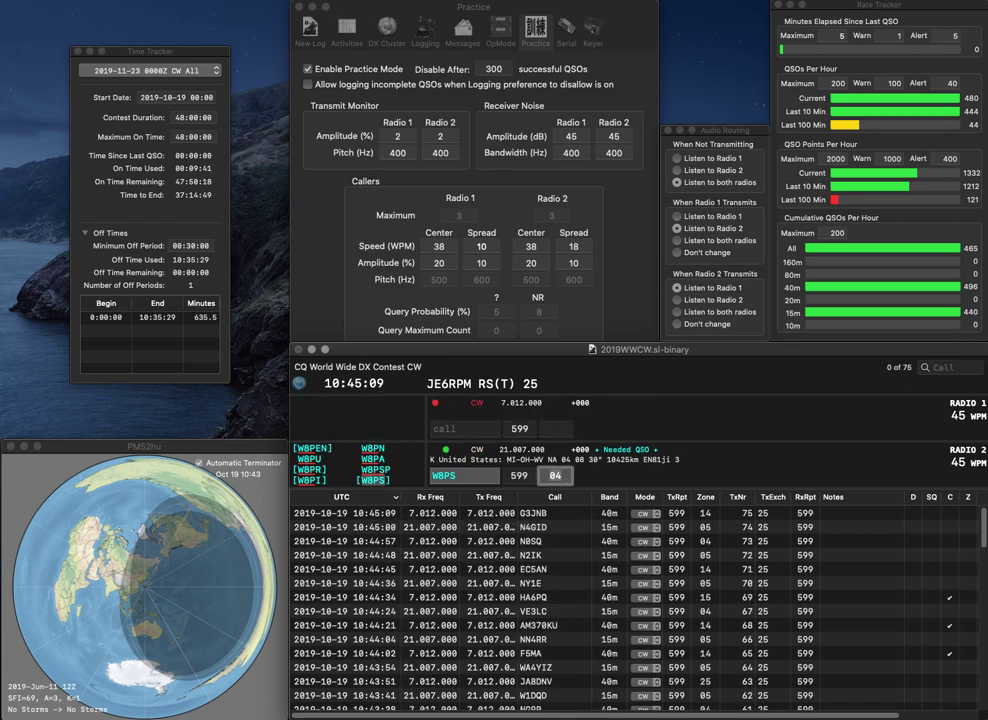
key(Return)
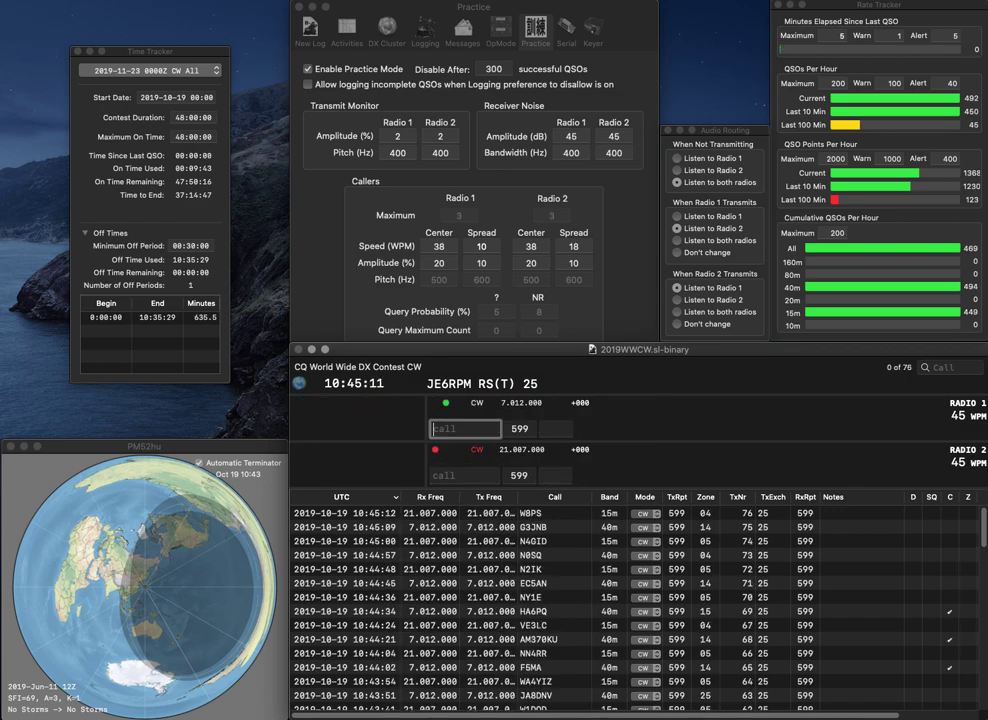
text(KC2)
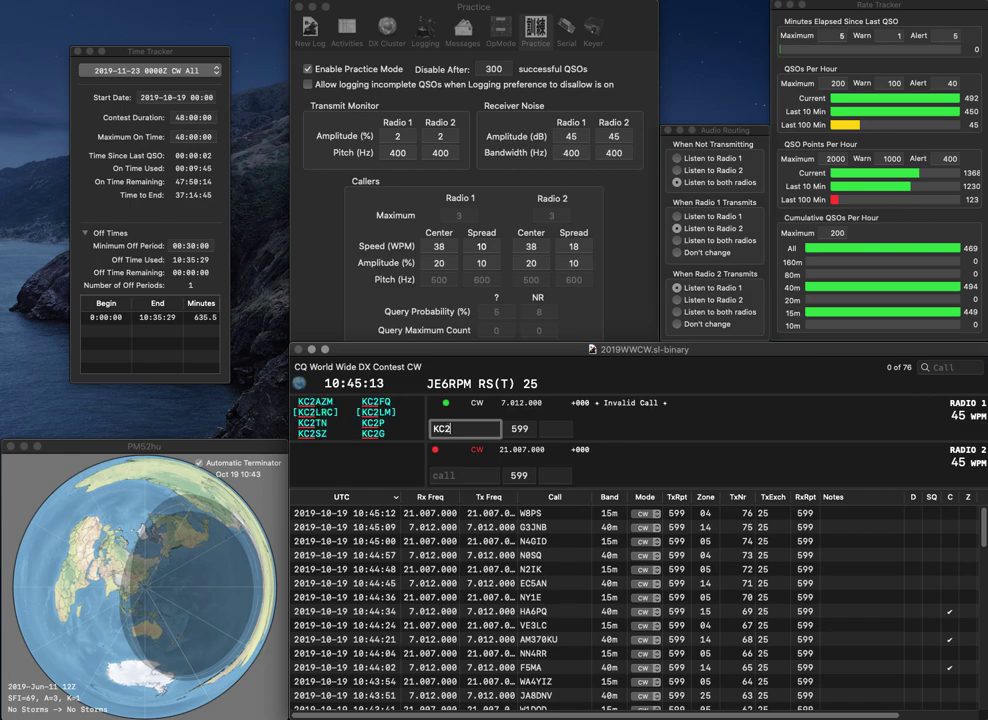
text(DTZ)
key(Return)
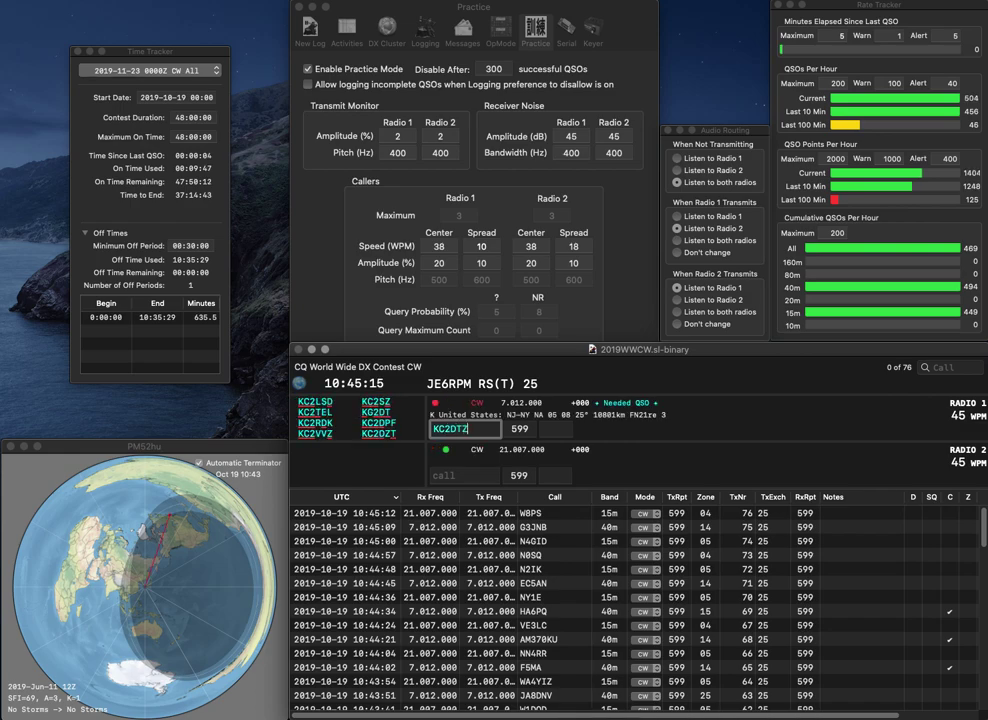
text(SA)
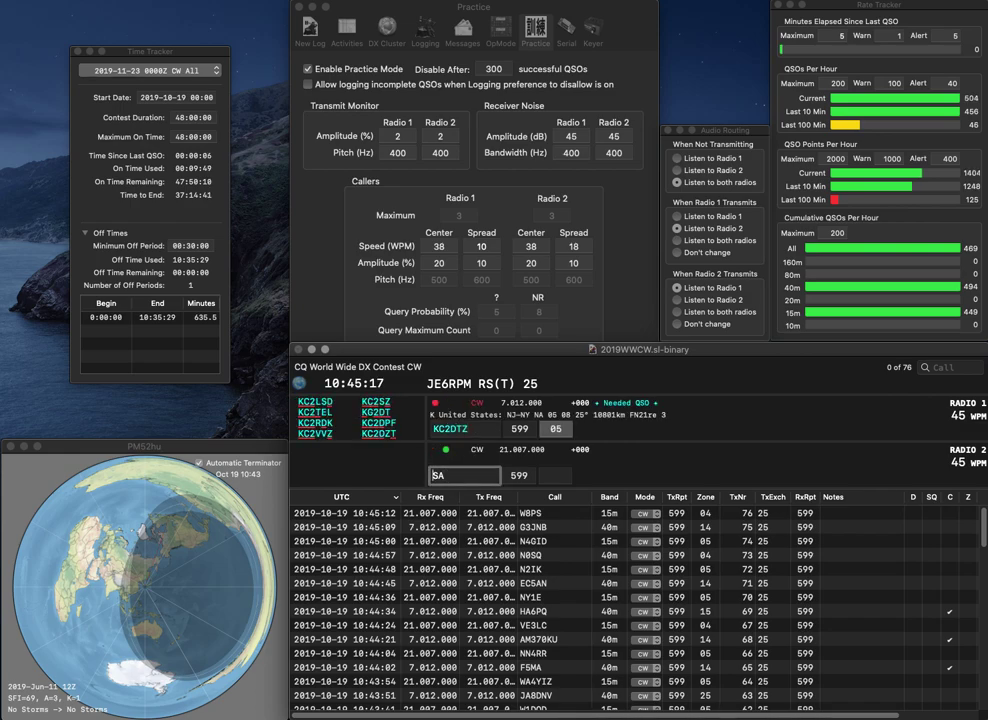
text(K)
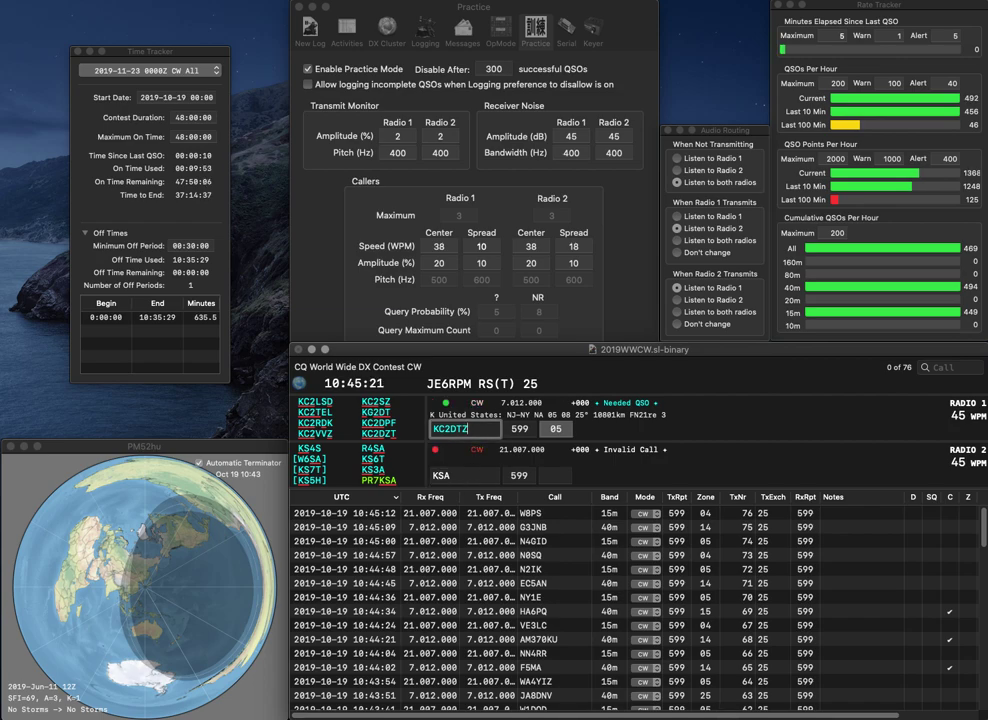
Step: Correct the Radio 1 call sign to KC2DZT and resend the exchange
key(BackSpace)
key(BackSpace)
text(ZT)
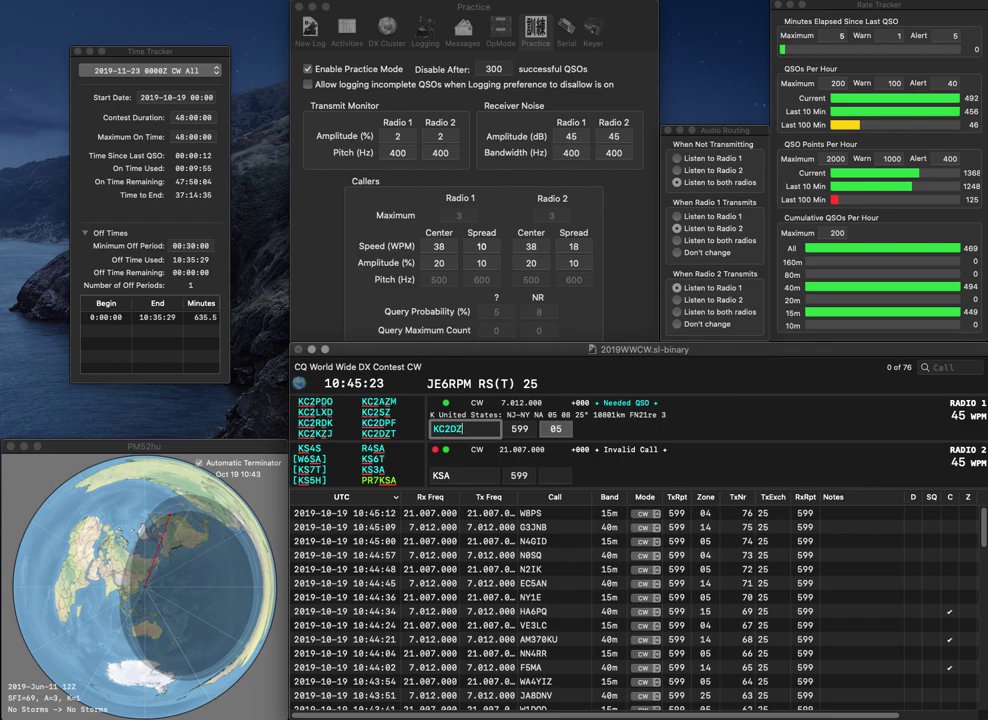
key(Return)
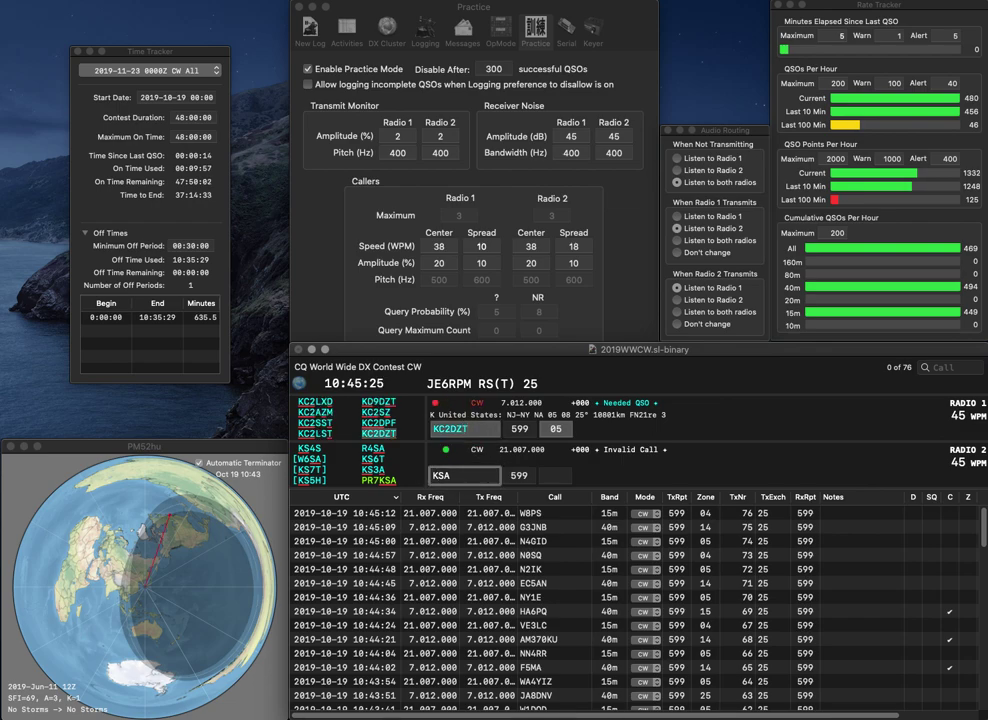
Step: Complete the Radio 2 call sign as K1USA with zone 05, and log the KC2DZT and K1USA contacts
text(1U)
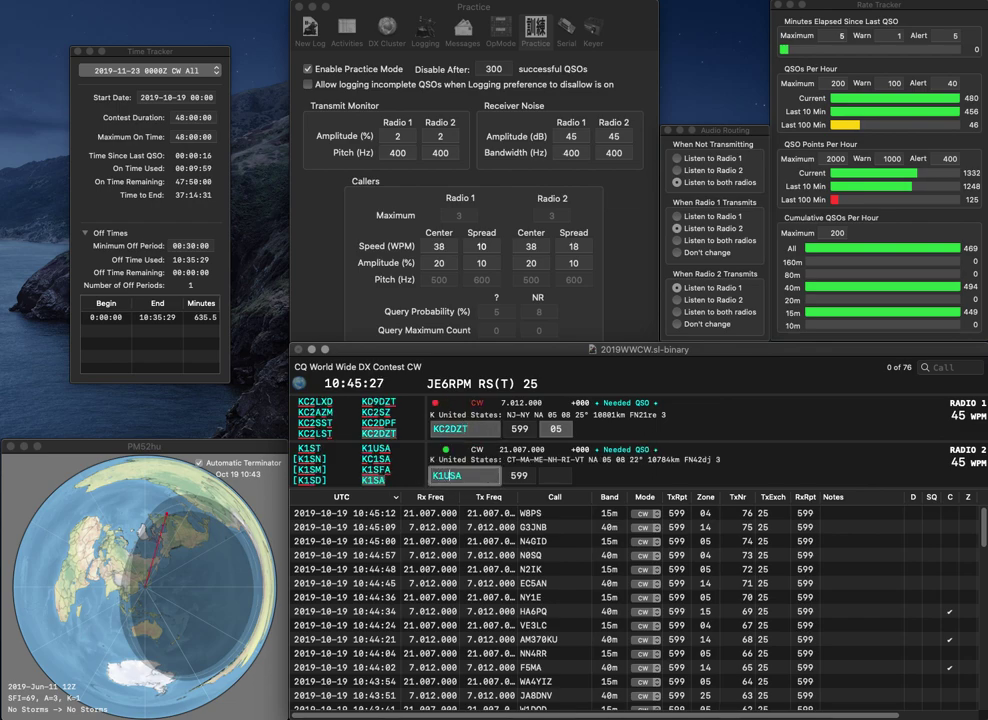
key(Return)
key(space)
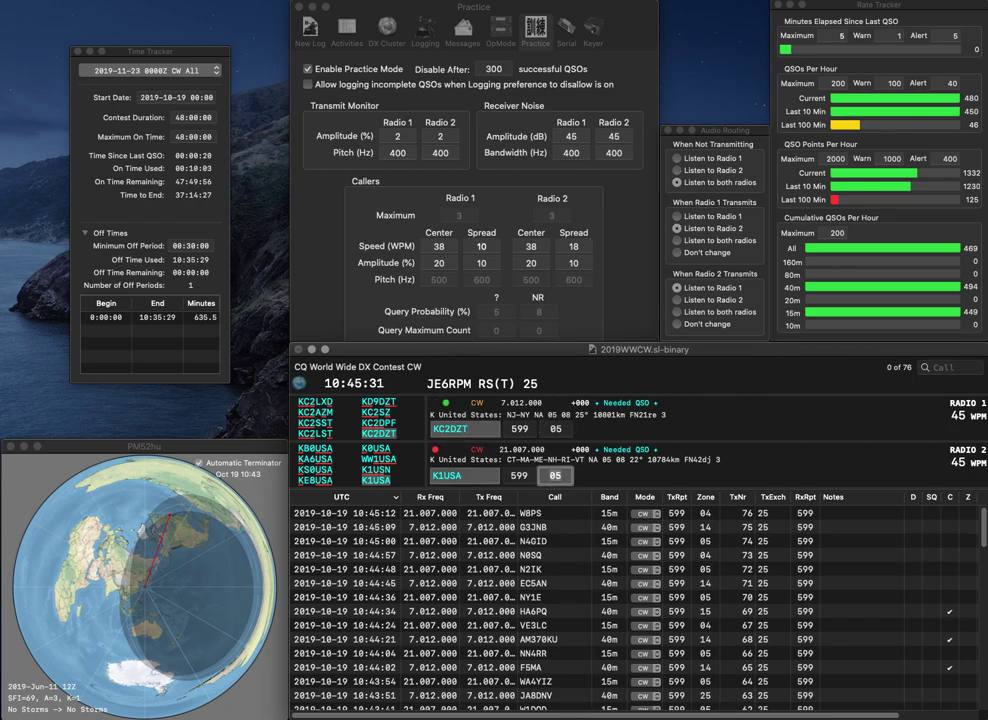
key(Return)
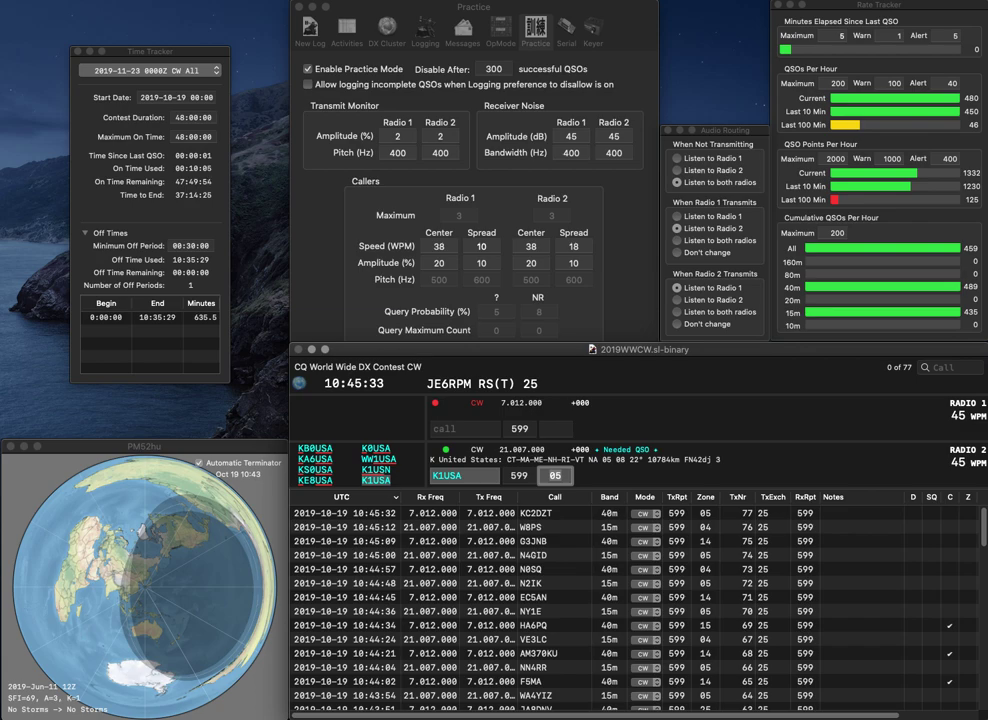
key(Return)
text(G)
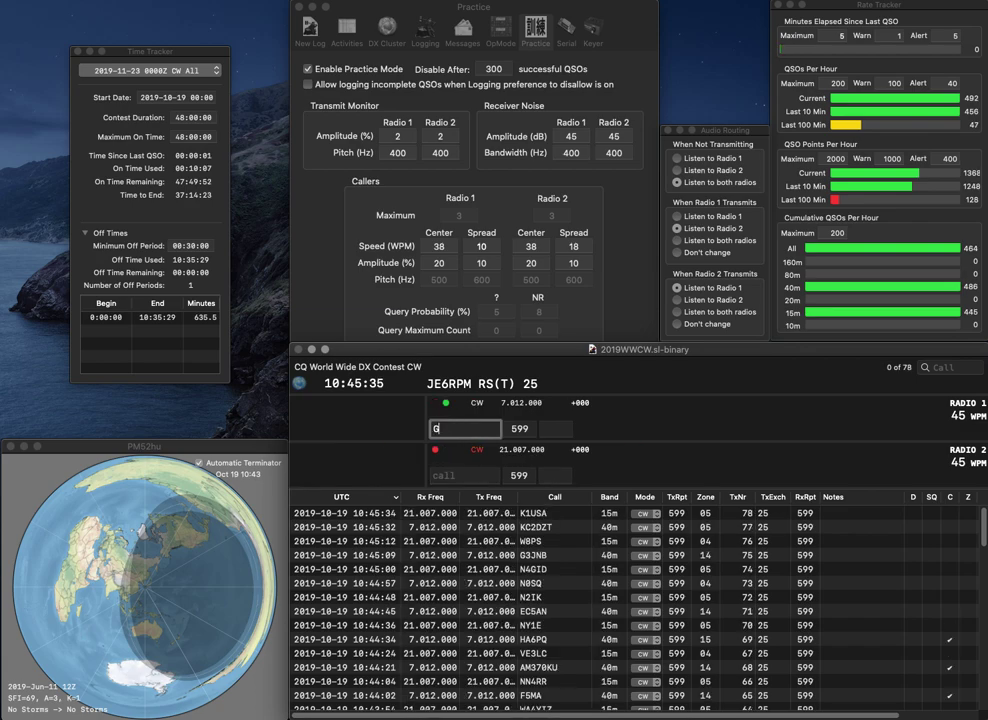
text(OK6K)
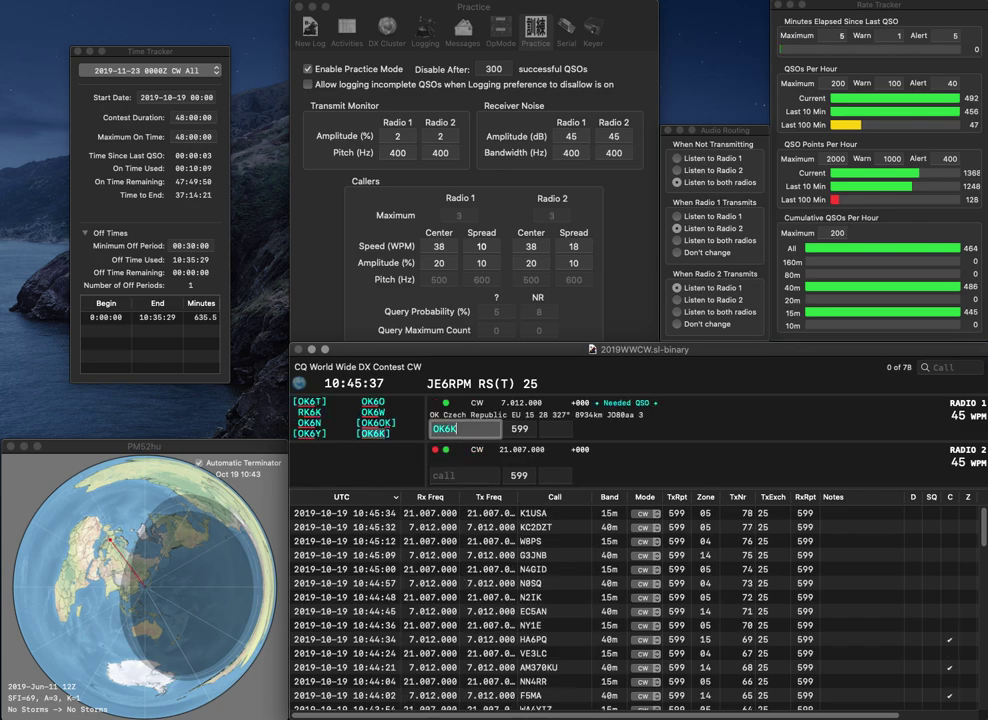
key(Return)
text(4X)
key(Left)
key(Left)
text(W)
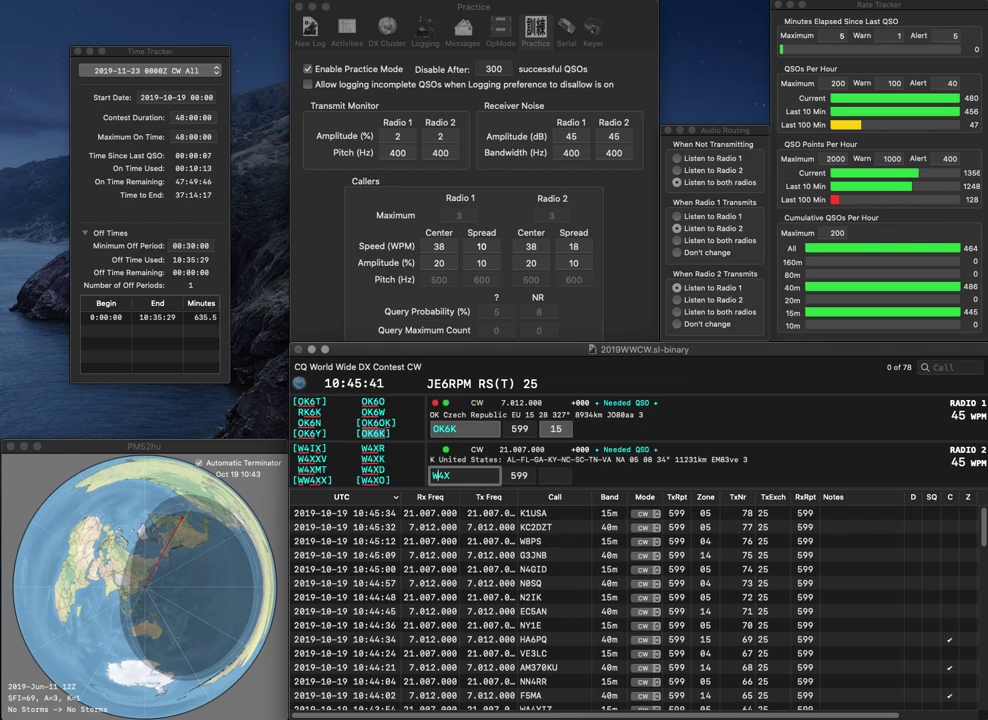
key(Return)
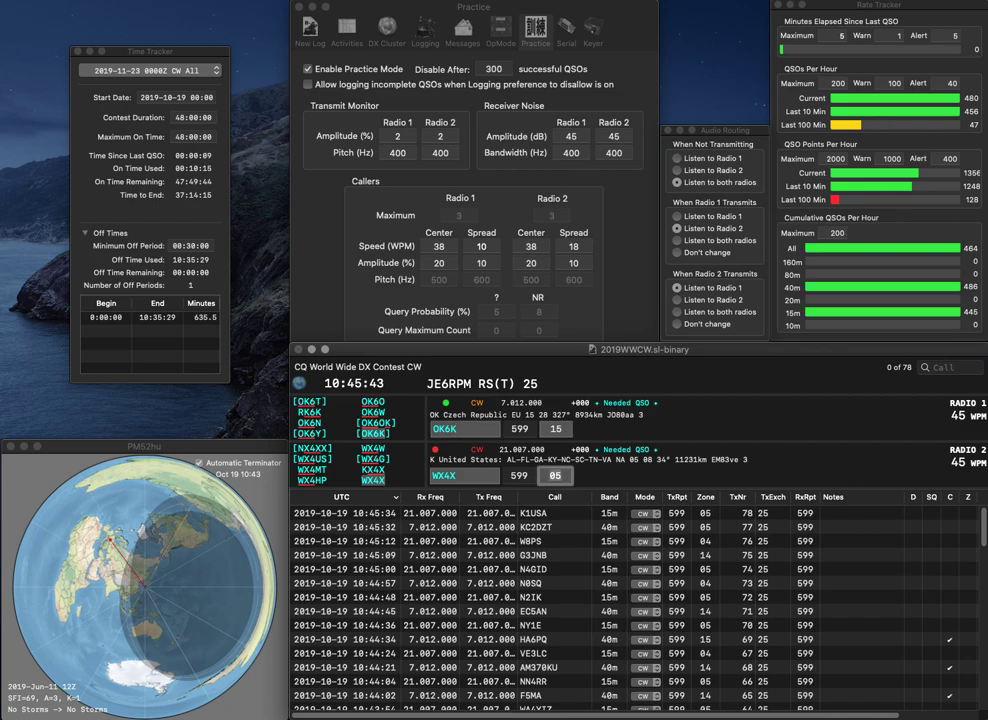
key(Return)
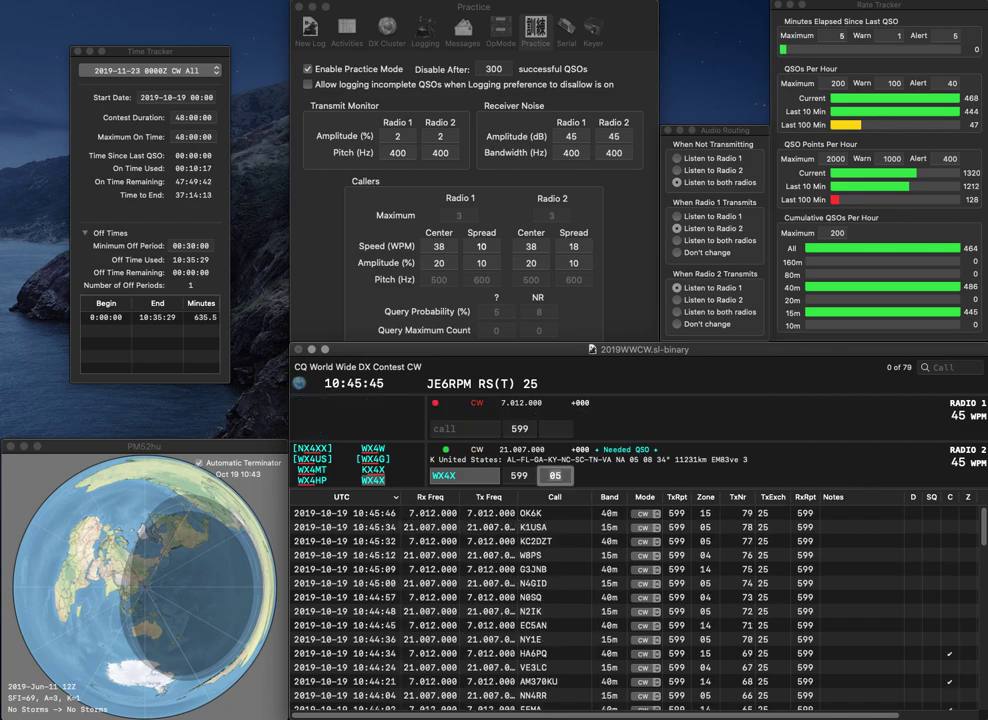
Step: Correct the Radio 2 call sign to WB4X and resend the exchange
key(Tab)
key(BackSpace)
text(B)
key(Return)
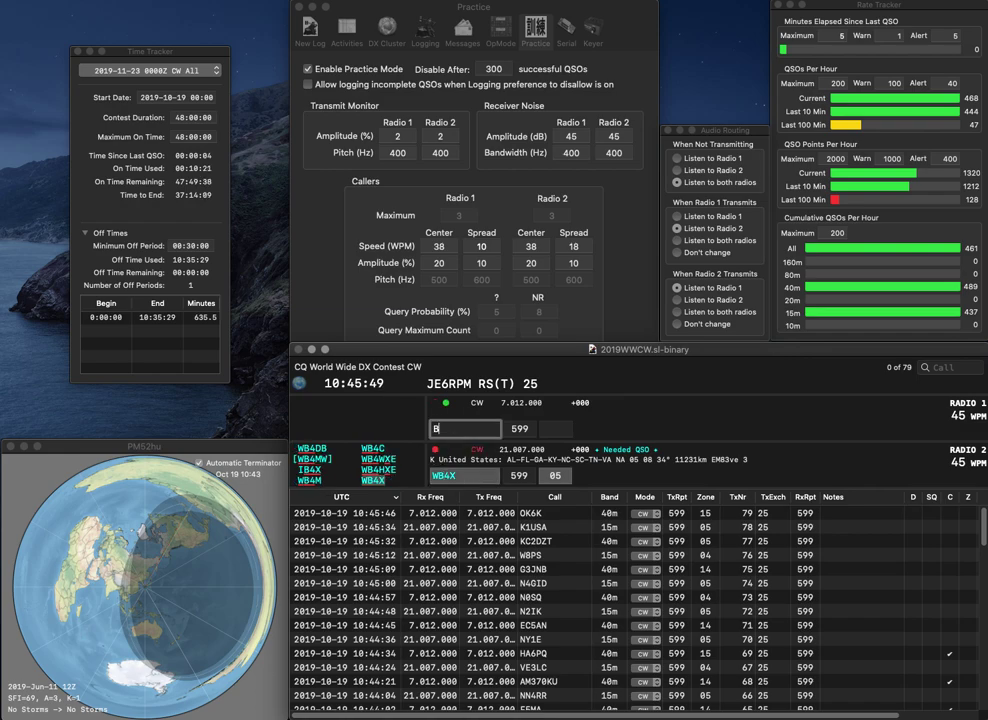
text(WRYI)
text(6)
key(Return)
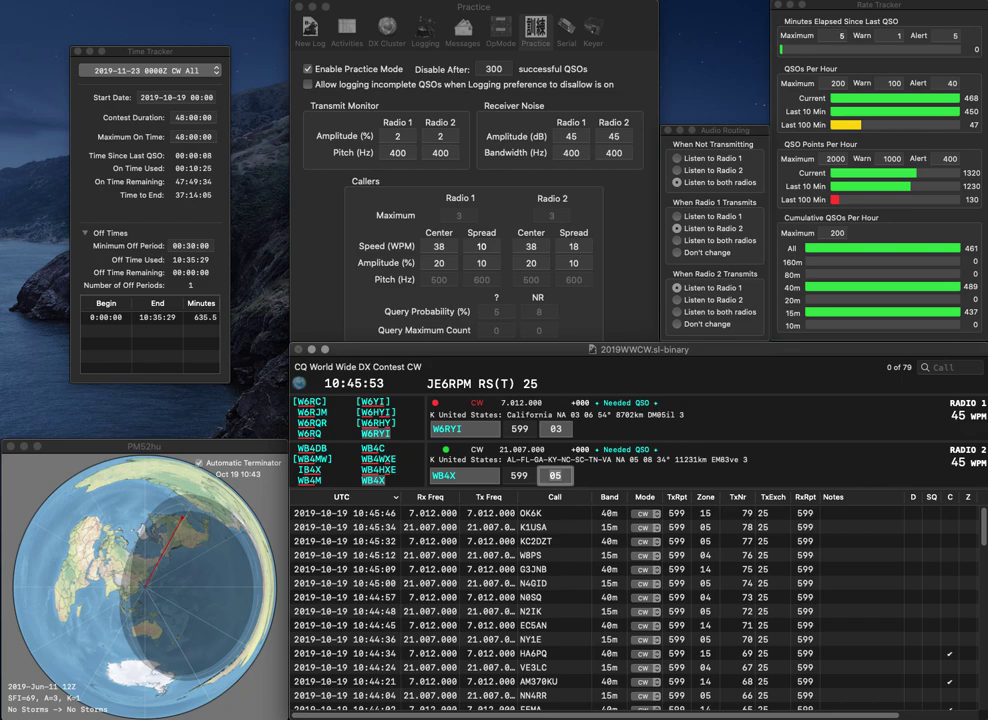
key(Return)
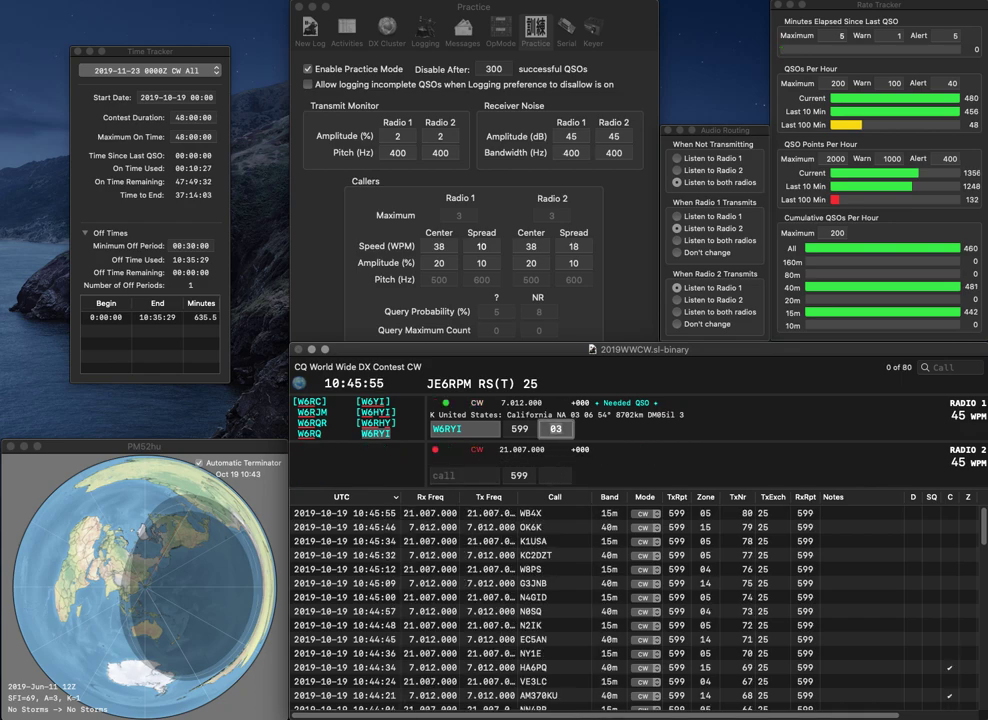
key(Return)
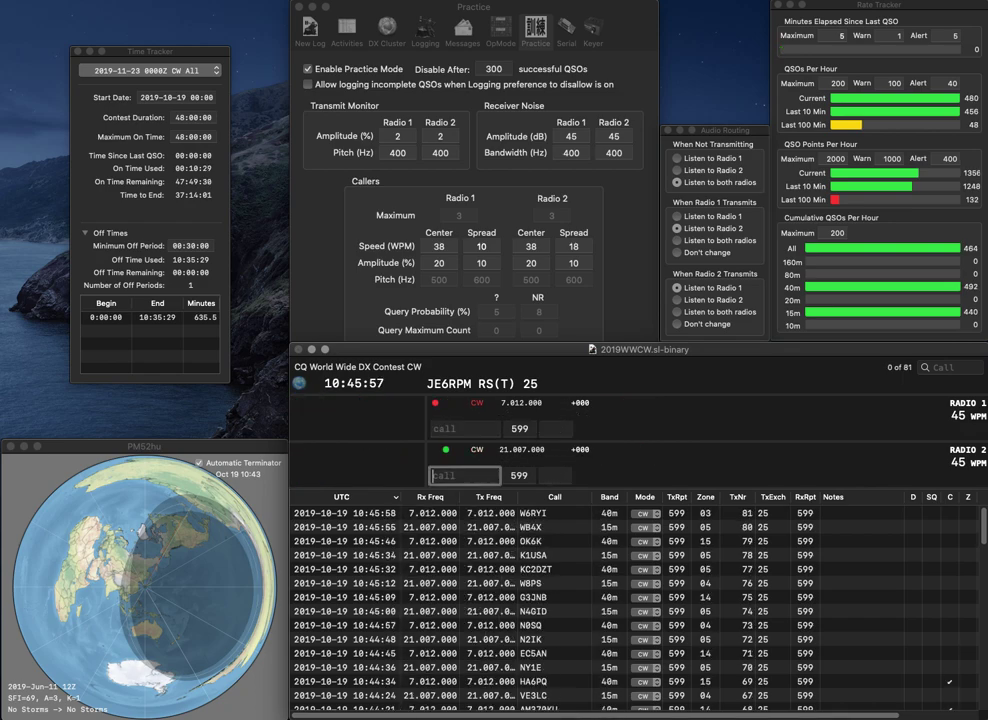
text(RV4)
key(Return)
text(L1)
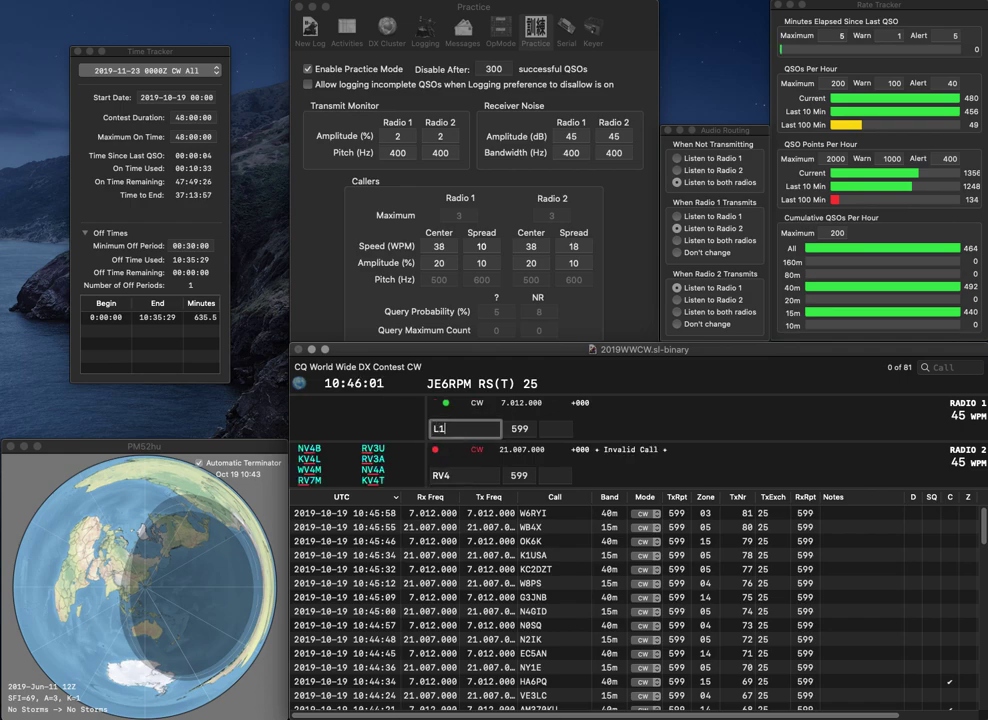
text(S)
text(Y)
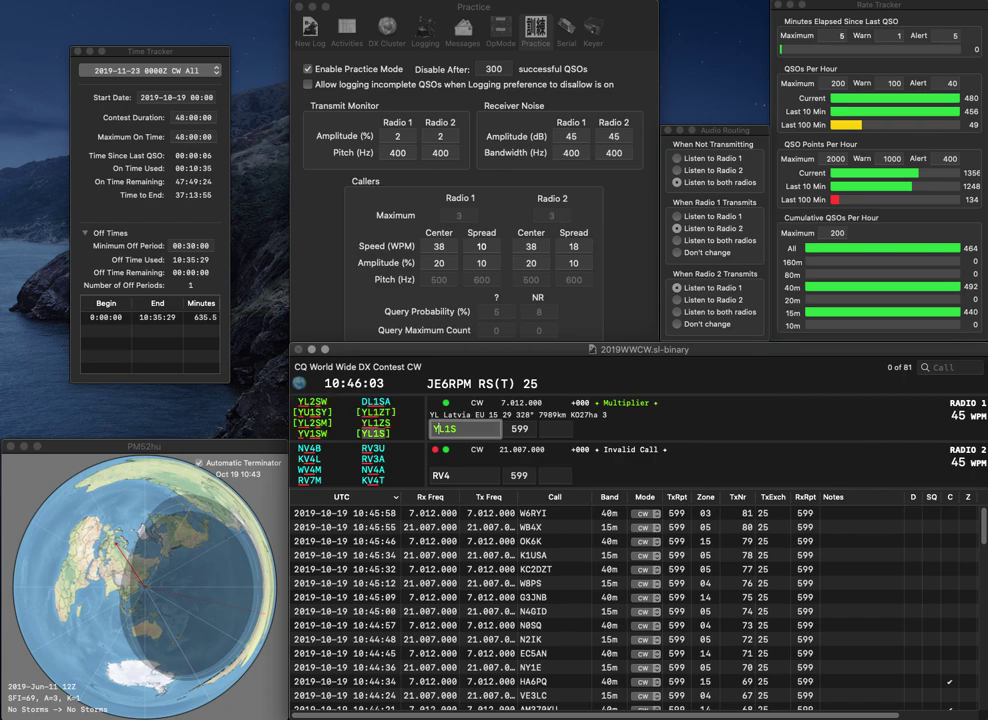
key(Return)
Step: Replace the Radio 2 call sign with N0OJ, zone 04, and log the YL1S and N0OJ contacts
key(BackSpace)
key(BackSpace)
key(BackSpace)
text(OJ)
key(Left)
key(Left)
text(N0)
key(Return)
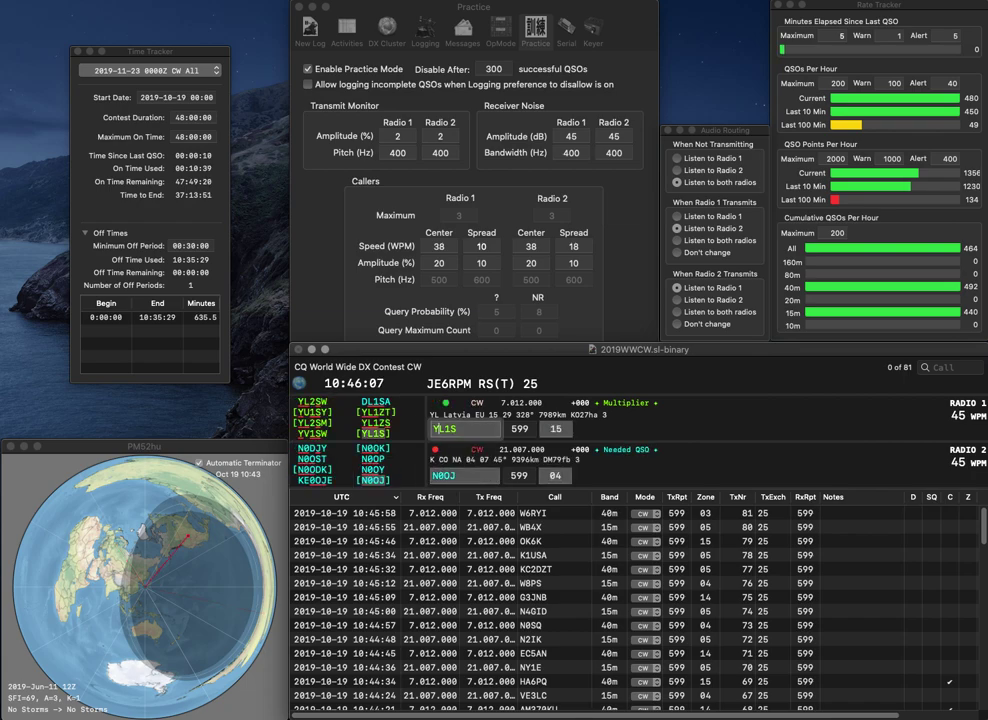
key(Return)
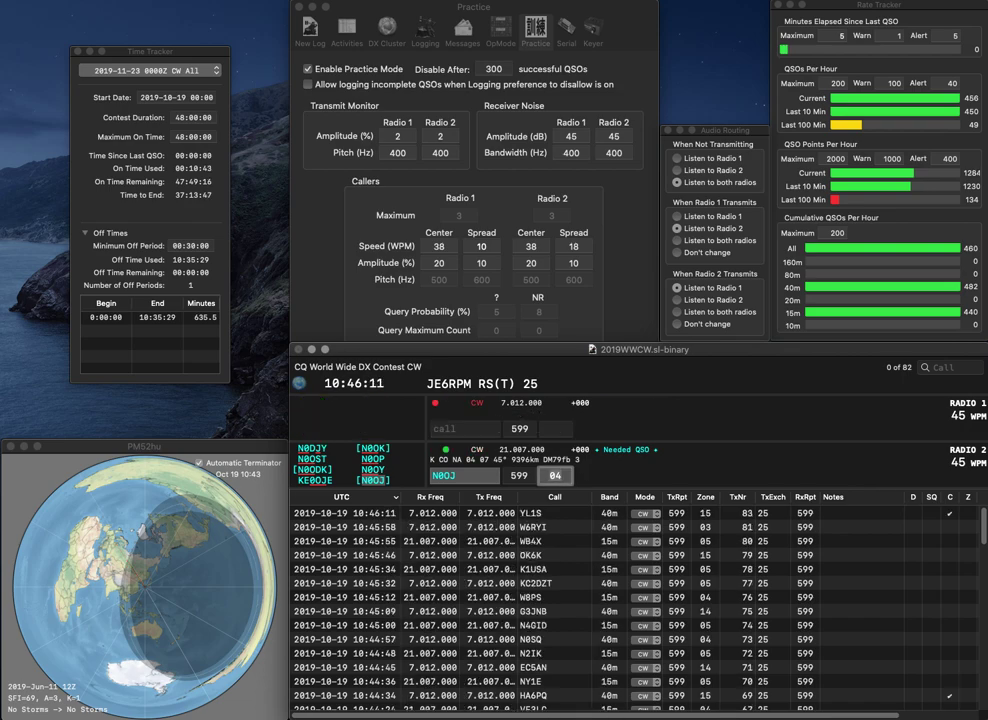
key(Return)
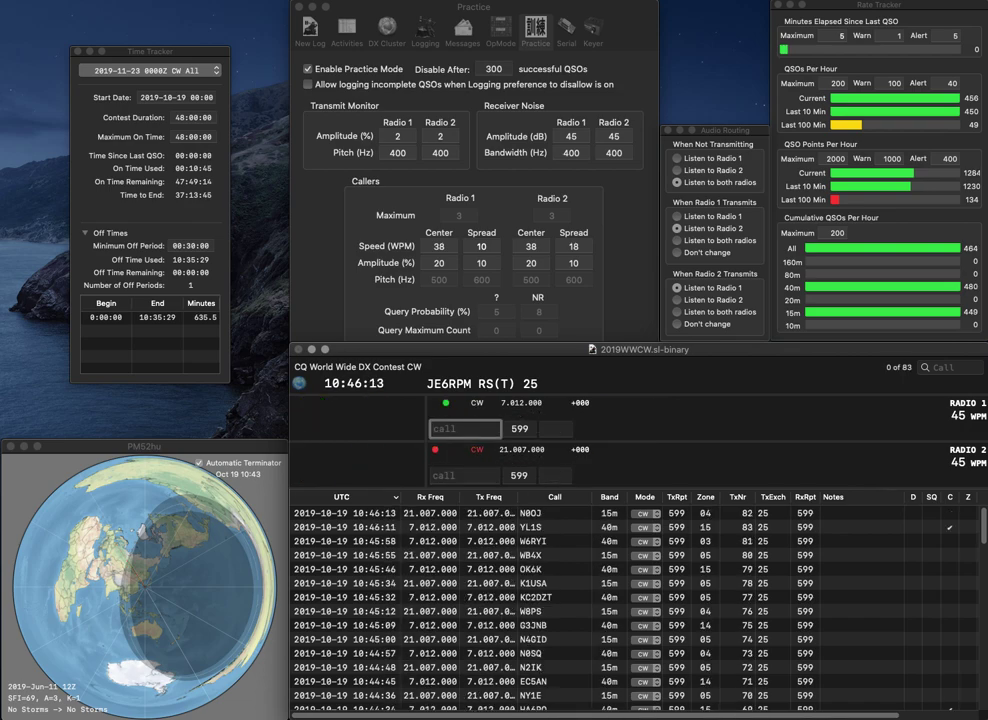
text(HA0VI)
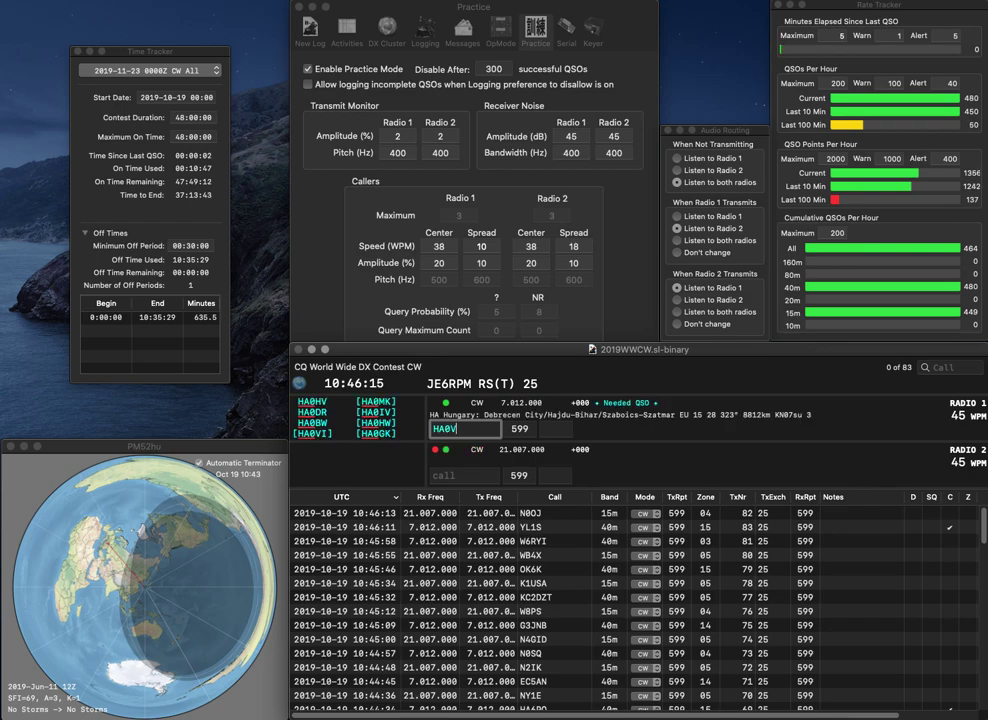
key(Return)
text(F4BWJ)
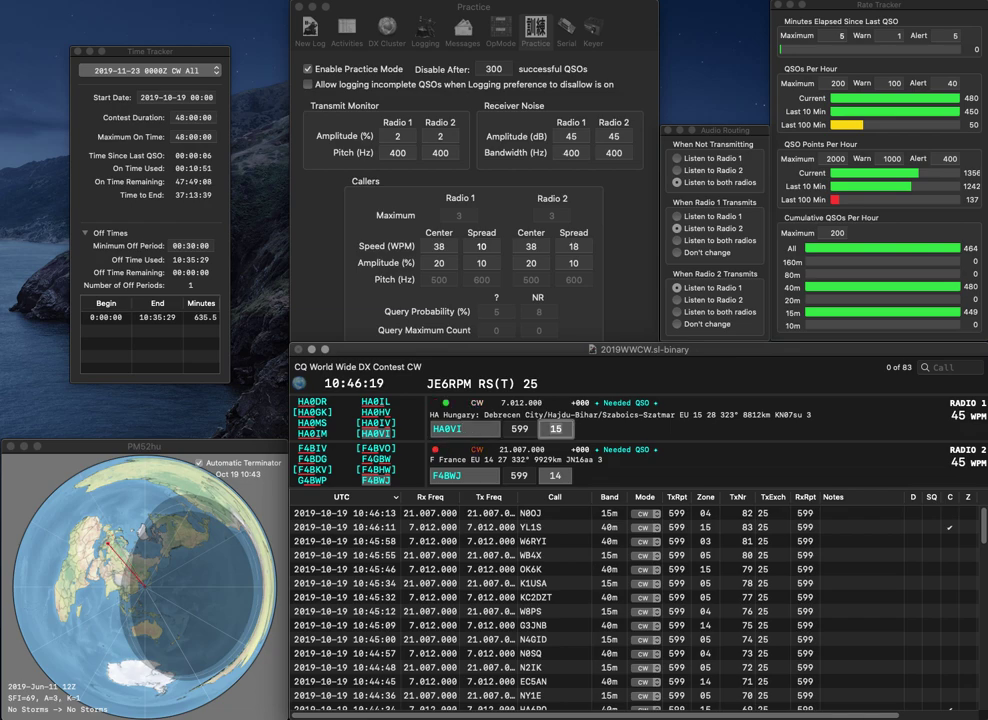
key(Return)
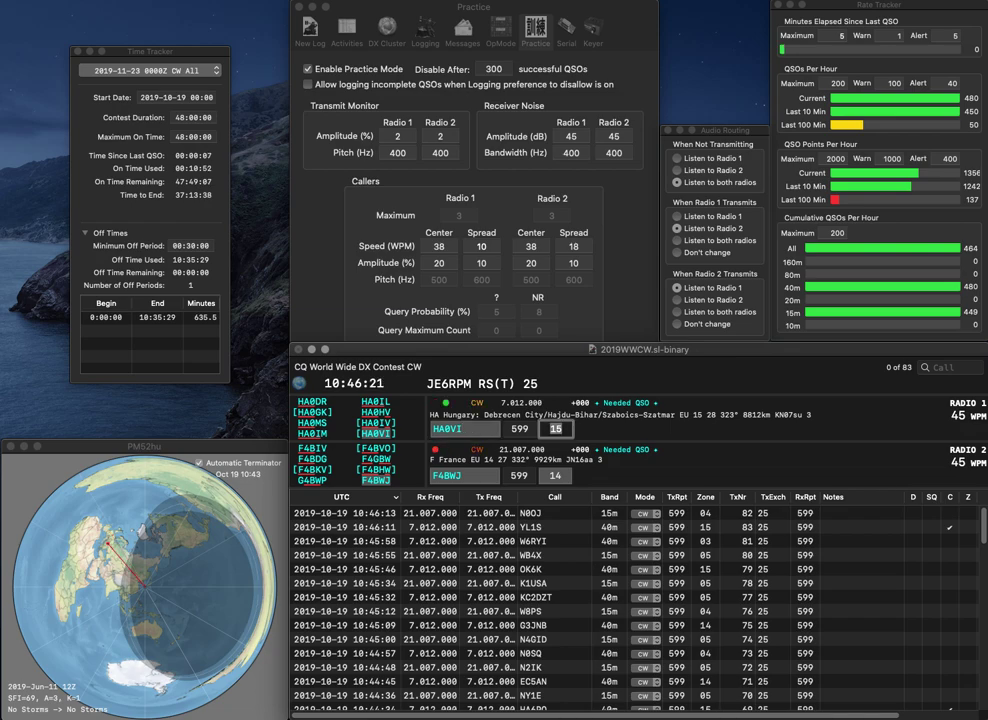
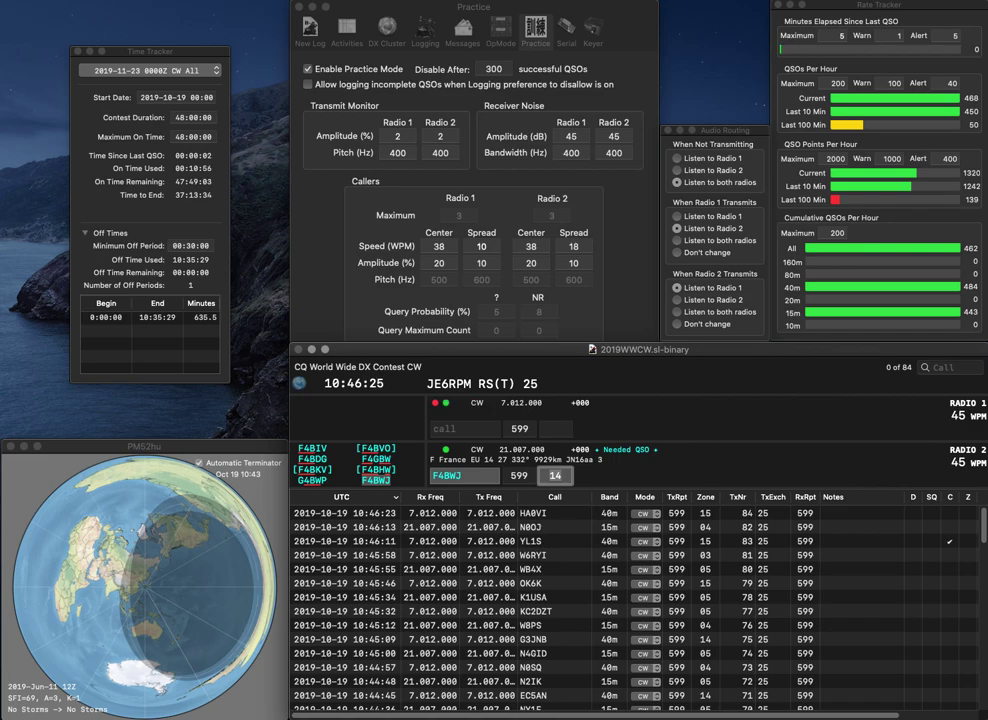
key(Return)
Step: Answer LA6UL on Radio 1 with zone 14 and OK1GB on Radio 2 with zone 15, and log the LA6UL contact
text(LA6U)
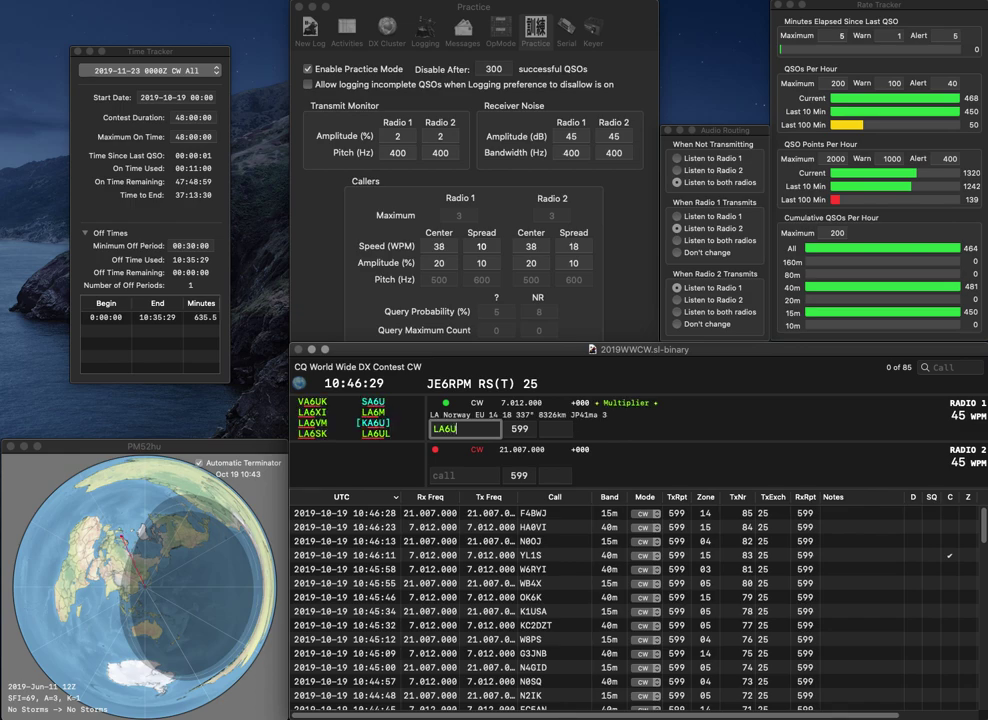
text(LOK1)
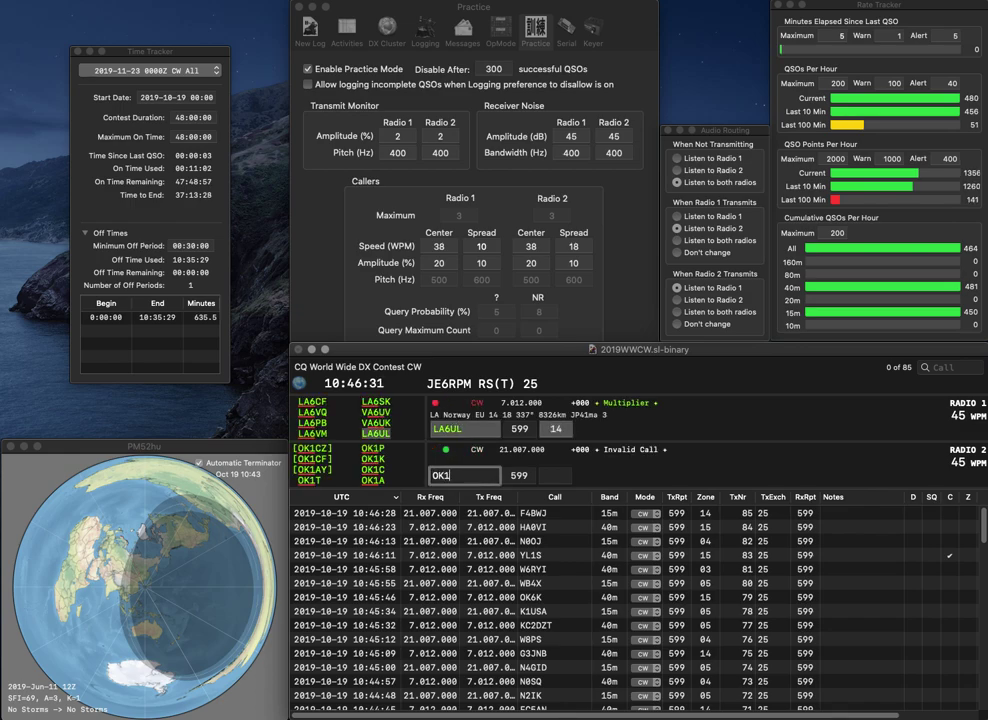
text(GB)
key(Return)
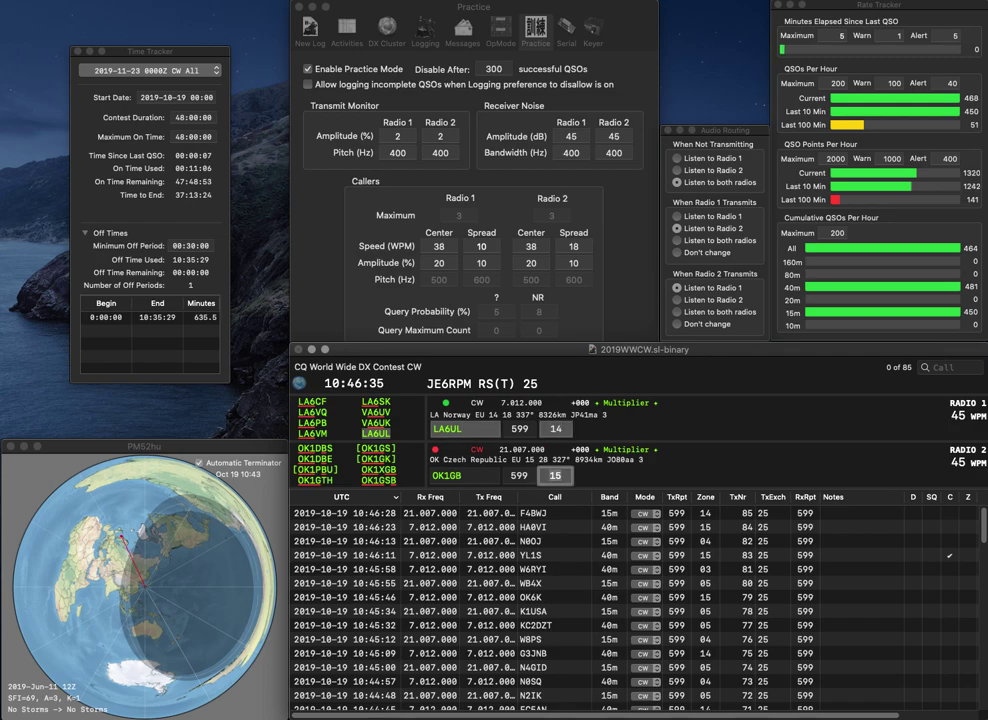
key(Return)
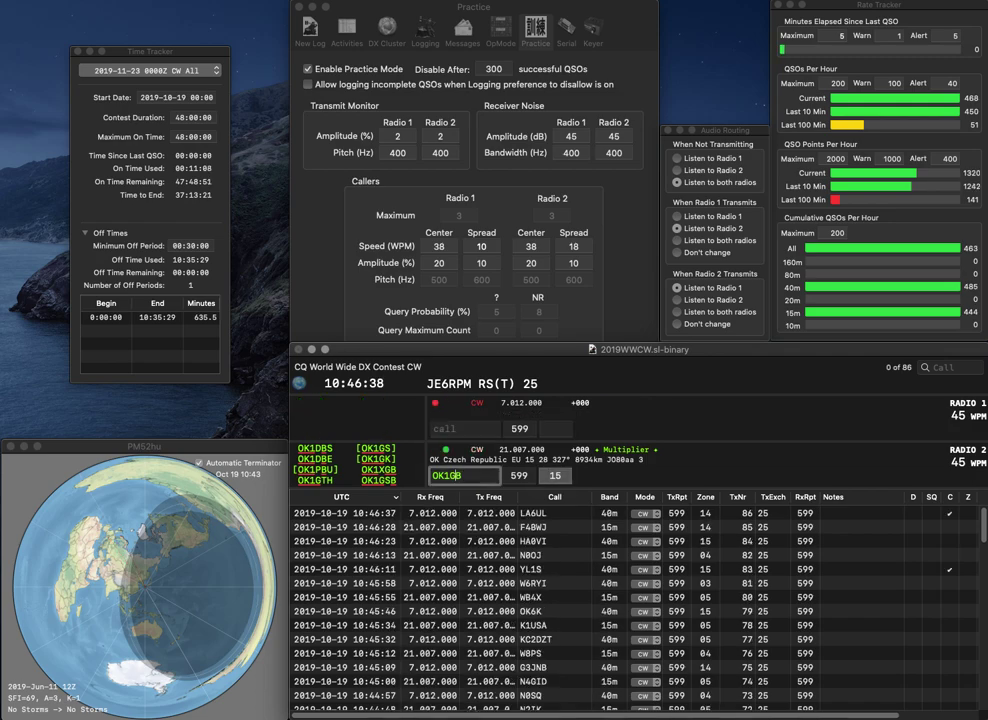
Step: Correct the Radio 2 call sign to OK1XGB and log the contact, entering the partial call sign GQ on Radio 1 meanwhile
text(X)
key(Return)
text(GQ)
key(Down)
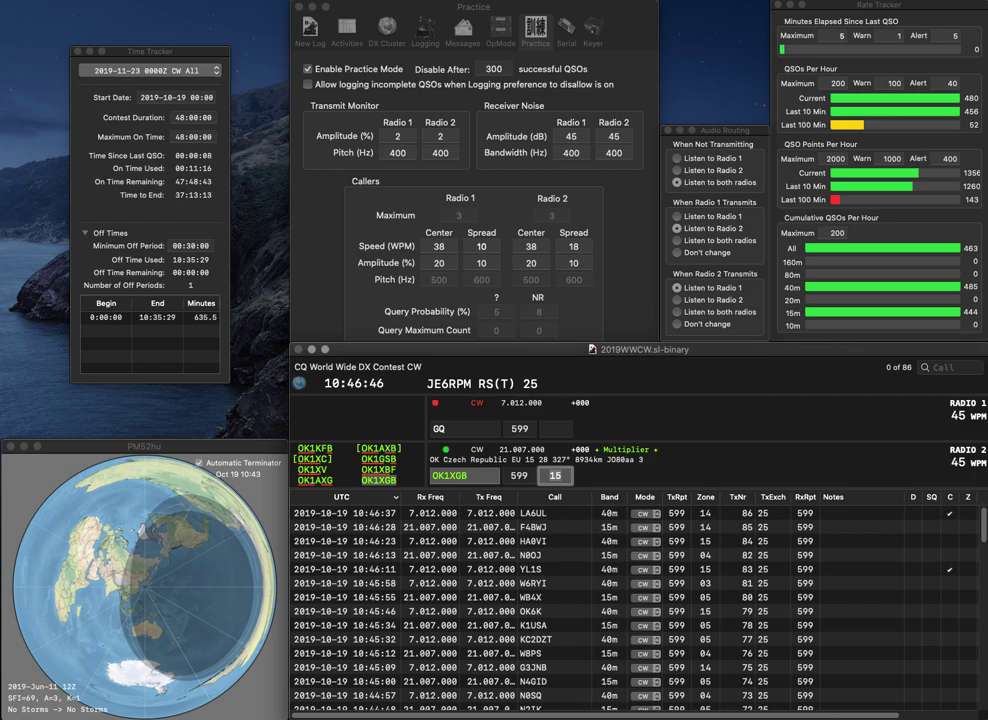
key(Return)
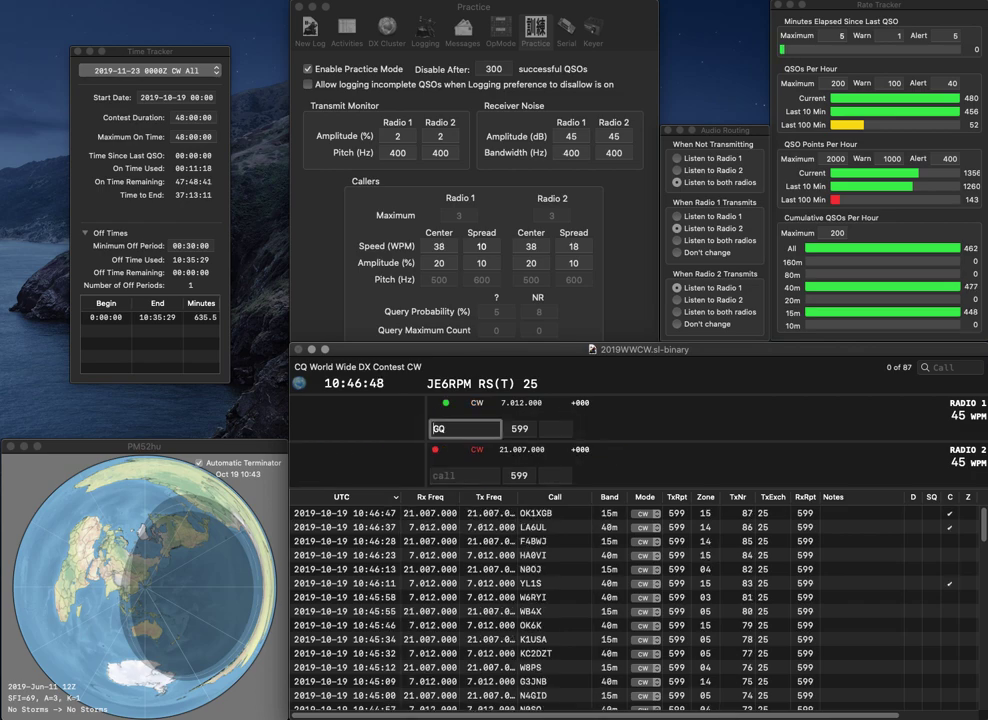
text(N)
text(6P)
key(Return)
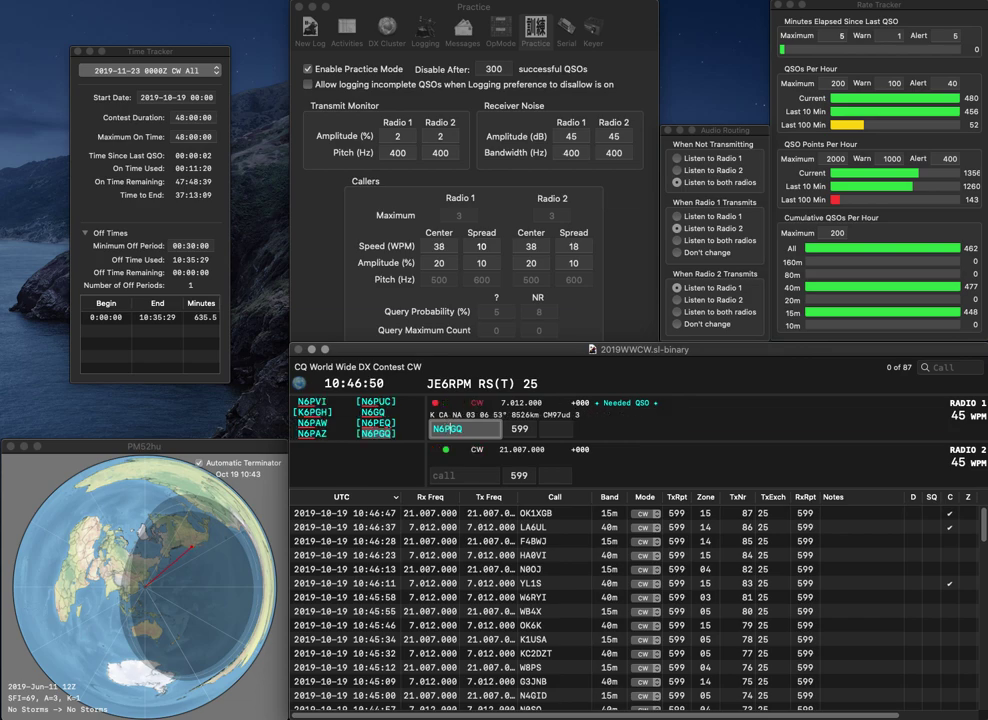
text(DL5)
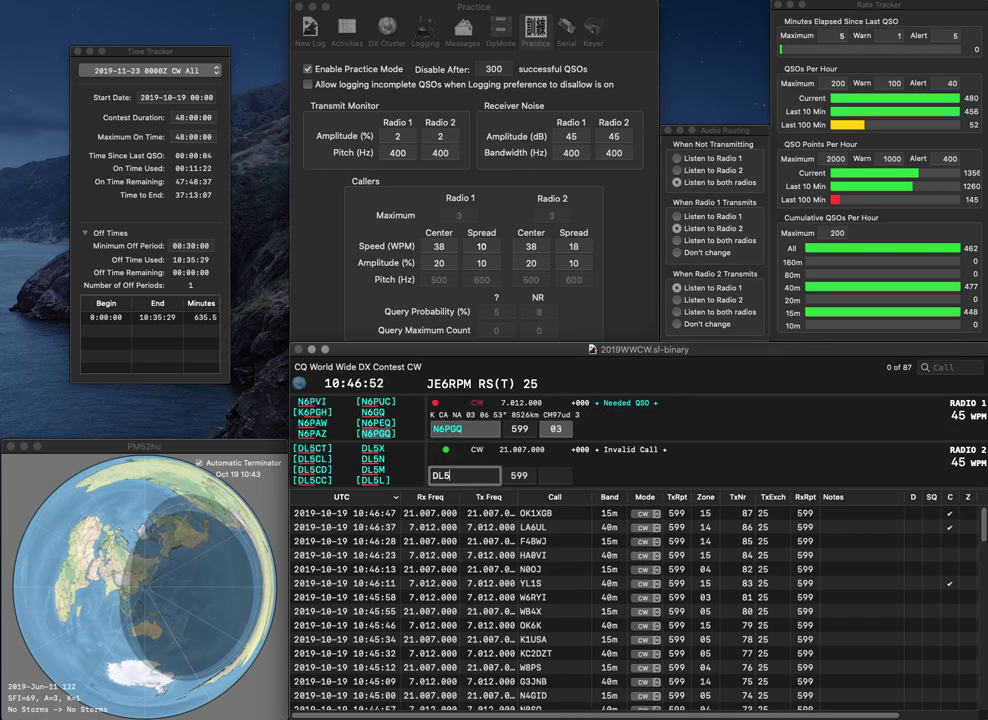
text(CL)
key(Return)
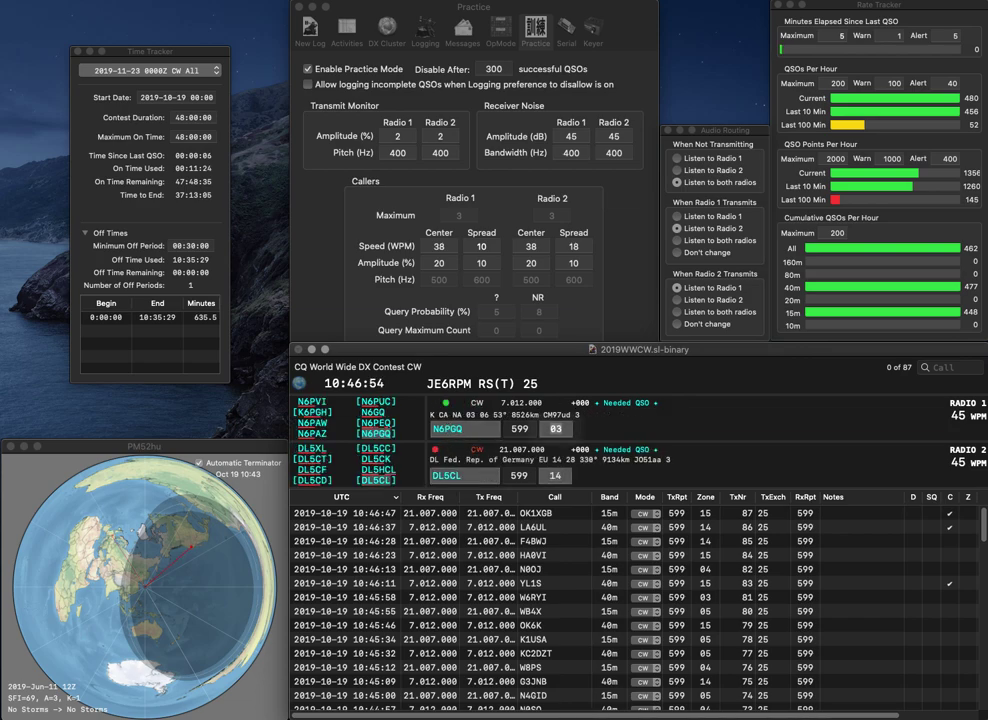
key(Return)
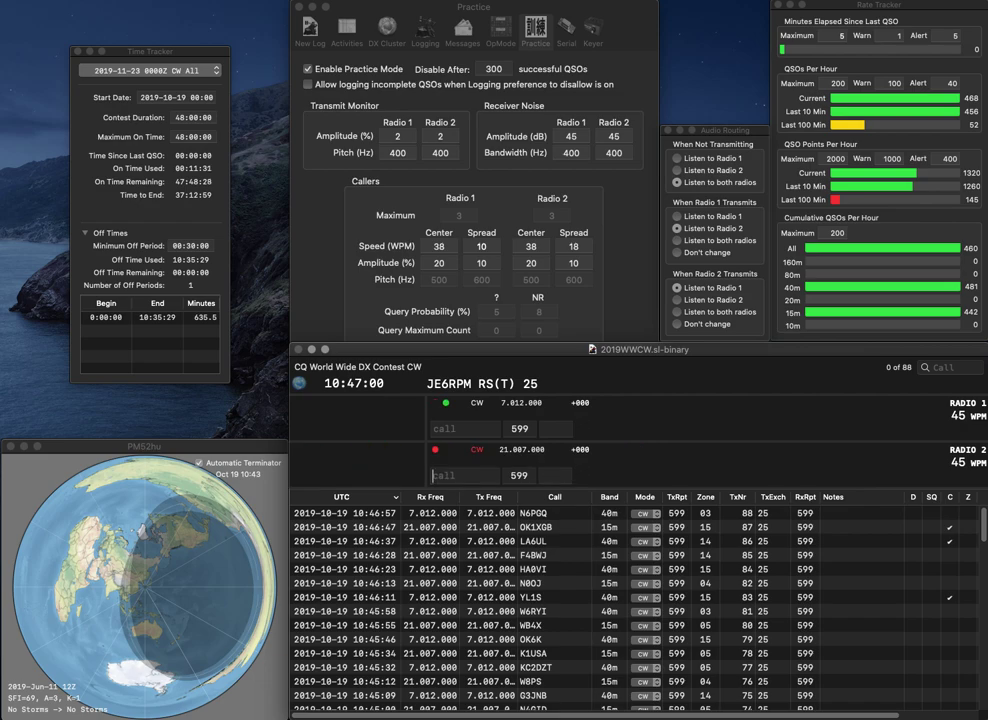
text(DL)
key(Return)
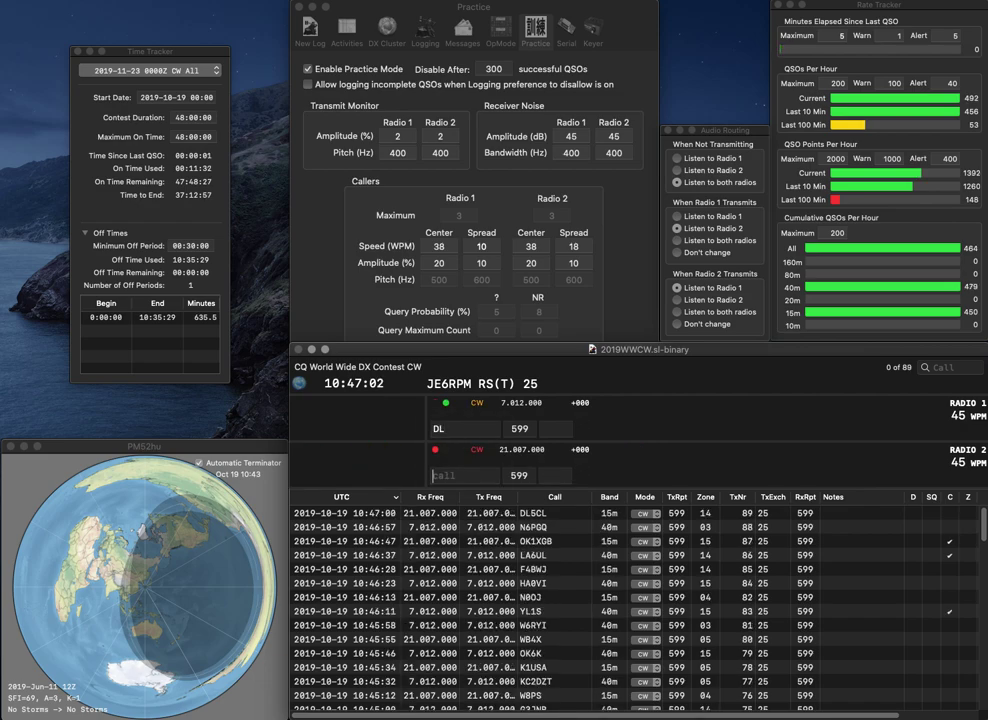
text(E3)
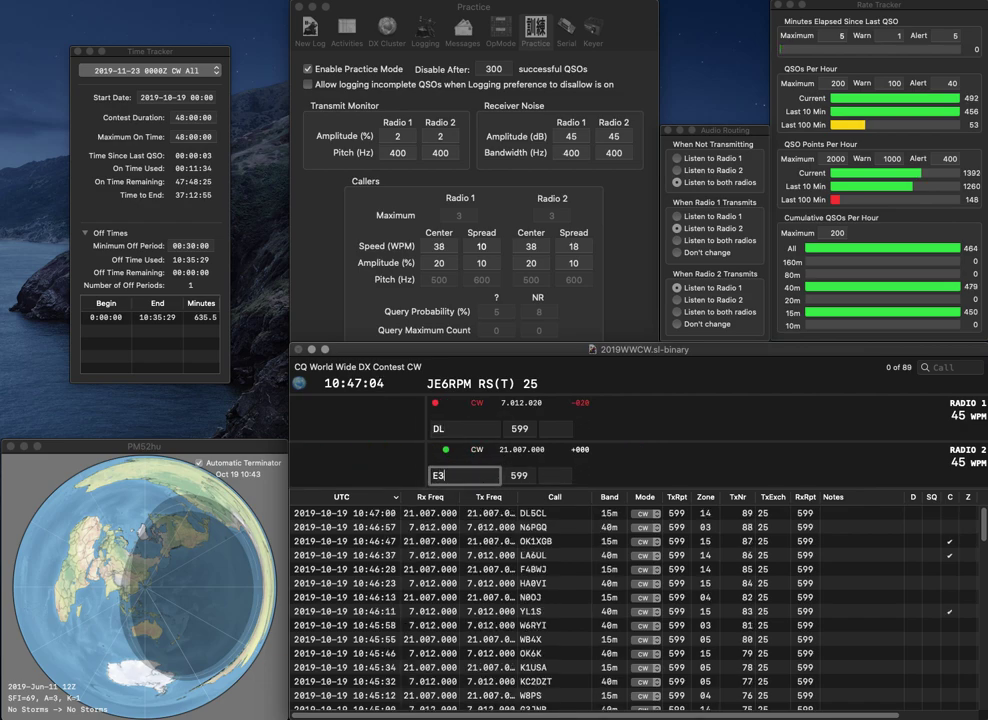
text(KH)
key(Home)
text(P)
key(Return)
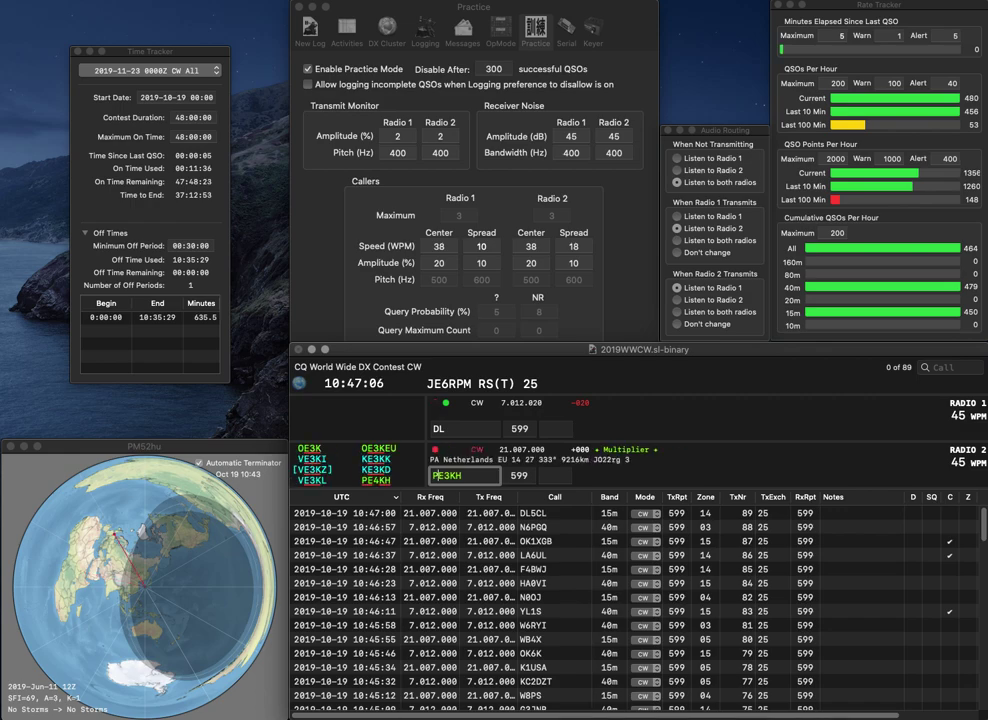
text(USA)
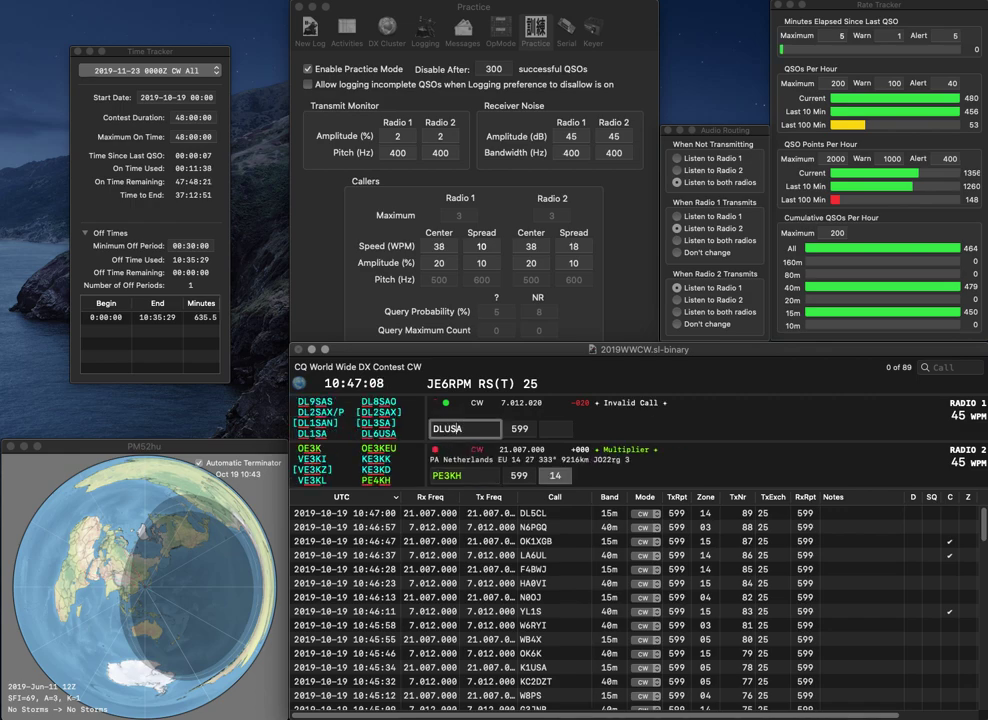
key(Left)
key(Left)
key(Left)
text(6)
key(Return)
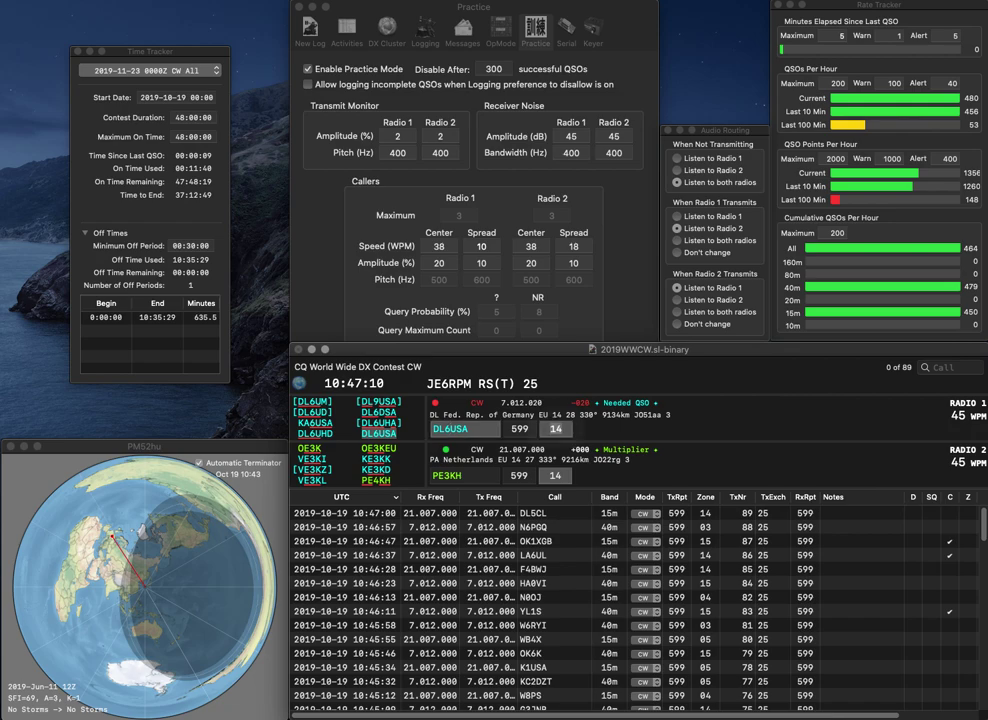
key(Delete)
text(4)
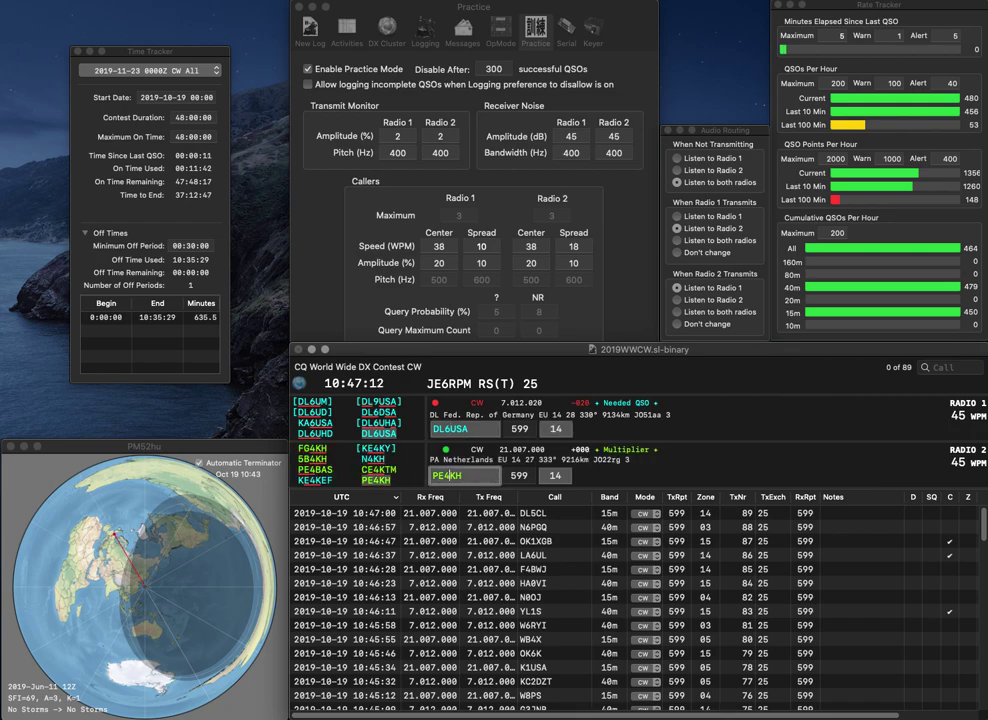
key(Return)
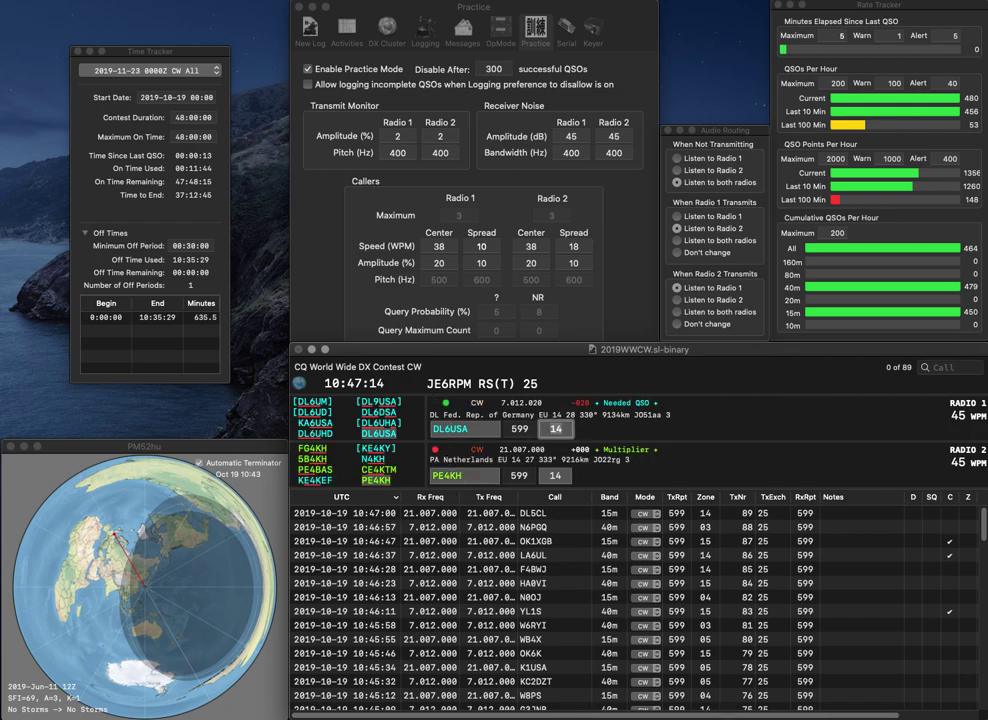
key(space)
key(BackSpace)
text(7)
key(BackSpace)
text(9)
key(space)
key(space)
key(Tab)
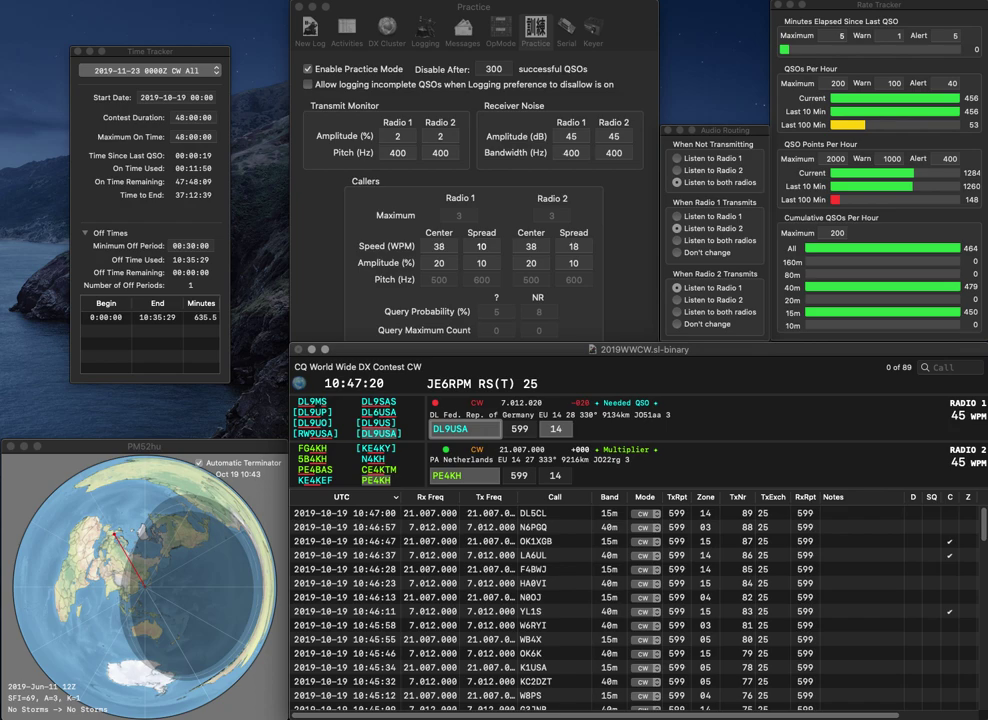
key(space)
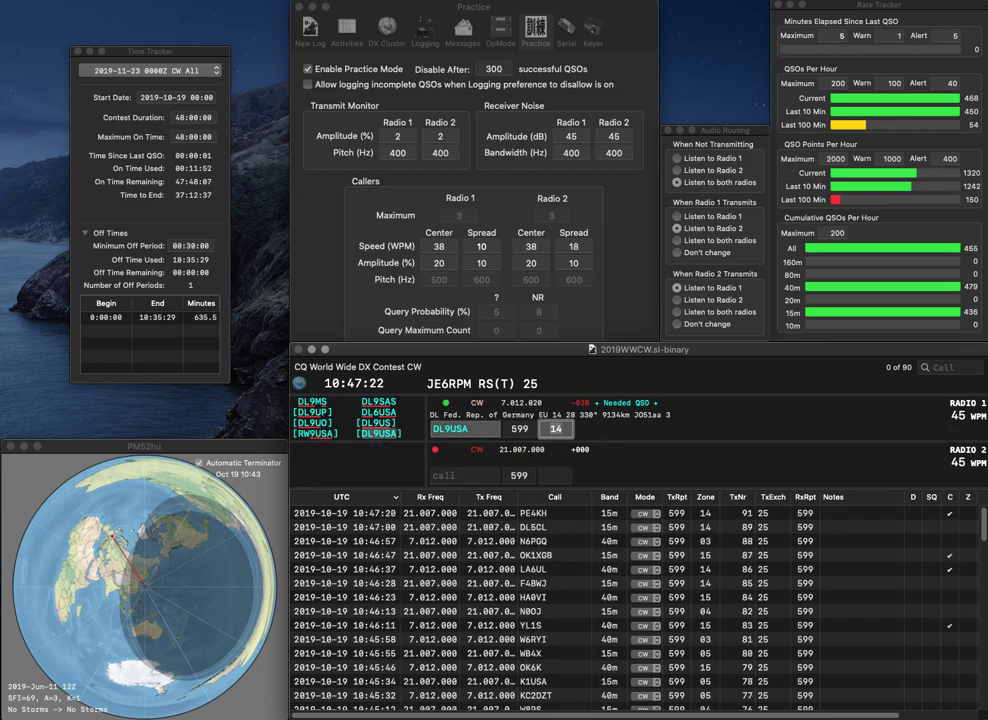
key(Return)
Step: Answer KC0LKV on Radio 2 and W8LJB on Radio 1, both with zone 04, and log both contacts
text(KC0LKV)
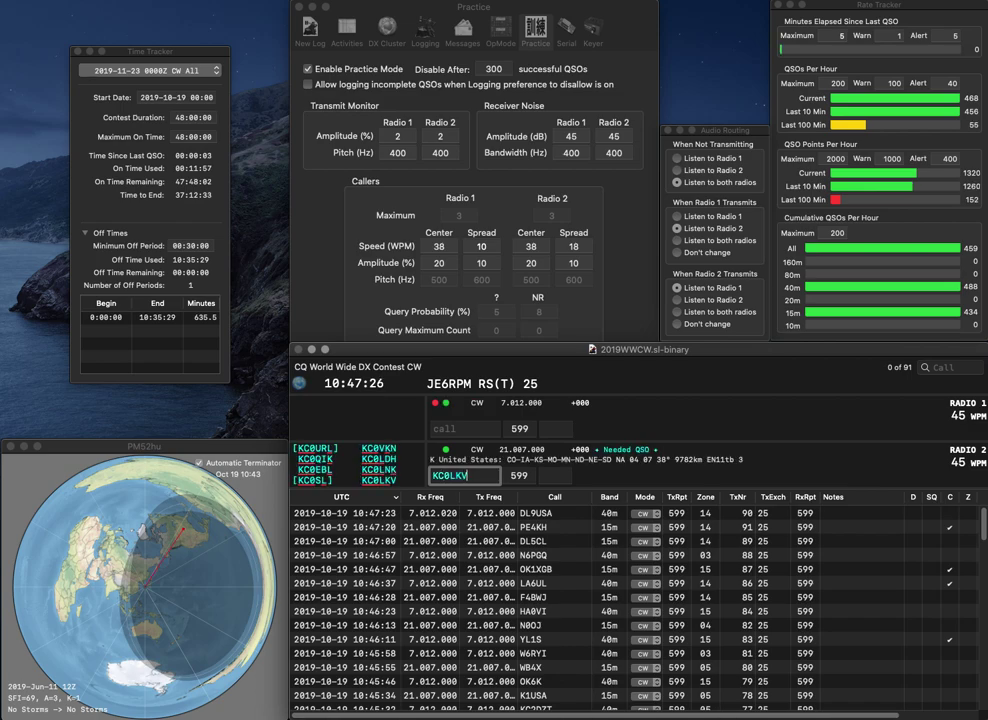
key(Return)
text(LJ)
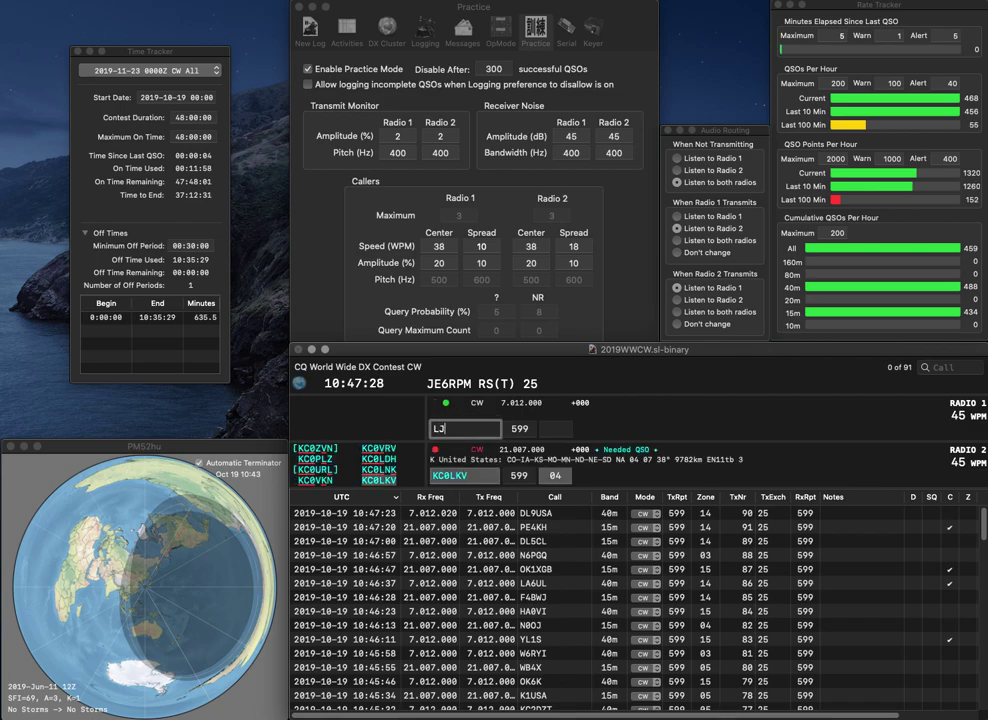
text(BW8LJB)
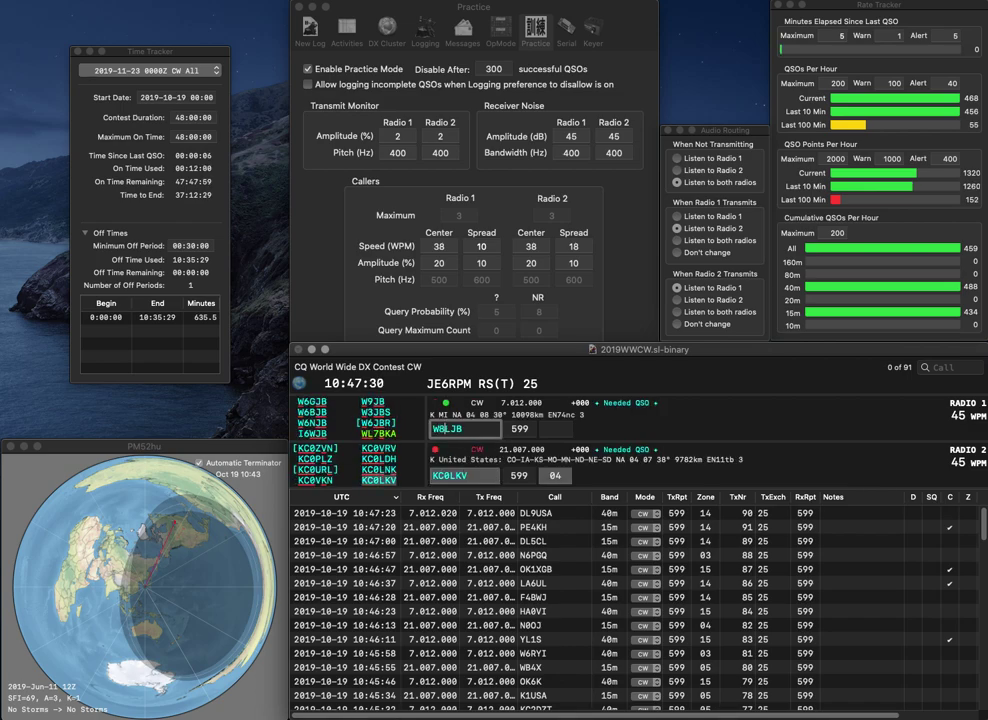
key(Return)
key(Tab)
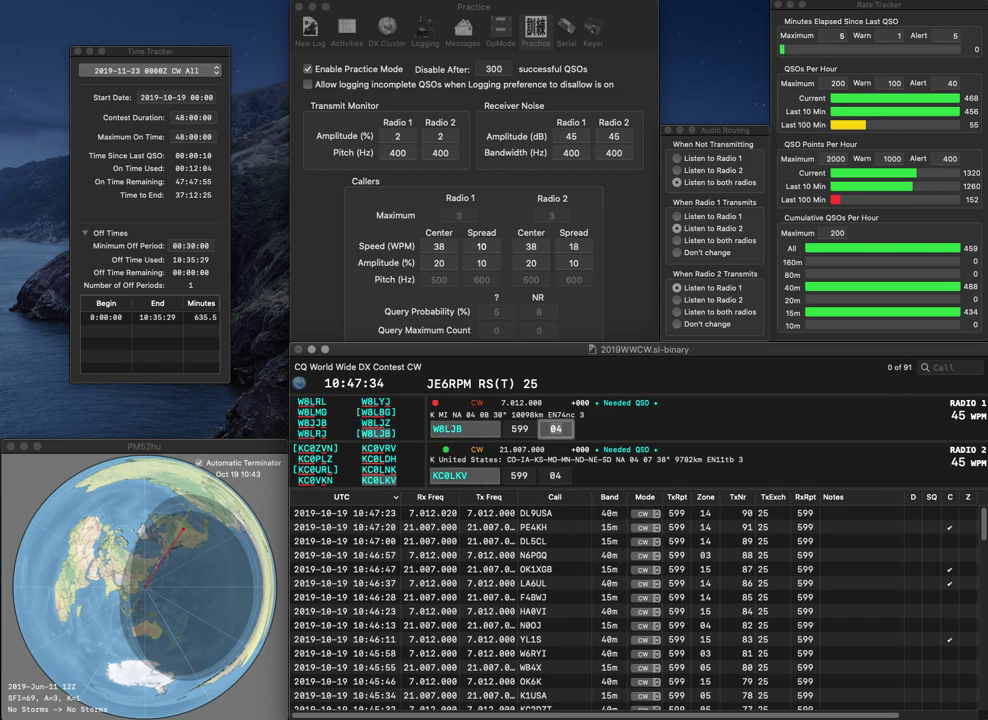
key(Return)
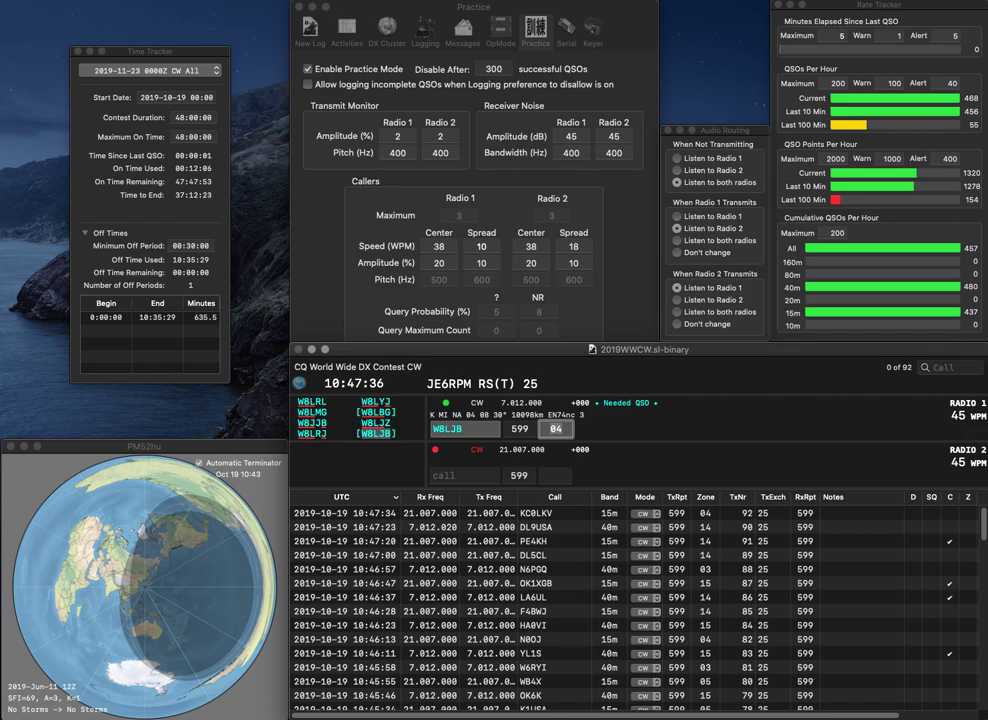
key(Return)
Step: Send the partial call sign JHGN on Radio 2 and enter RA4ACX on Radio 1
text(JHGN)
key(Return)
text(RA4ACX)
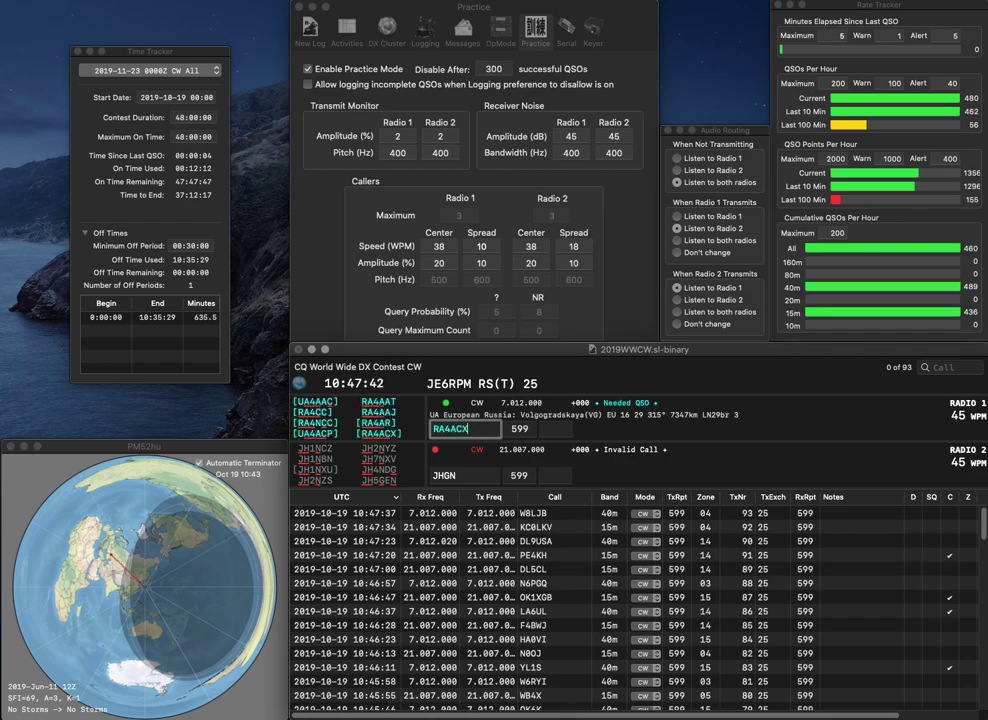
key(super+k)
text(ZN)
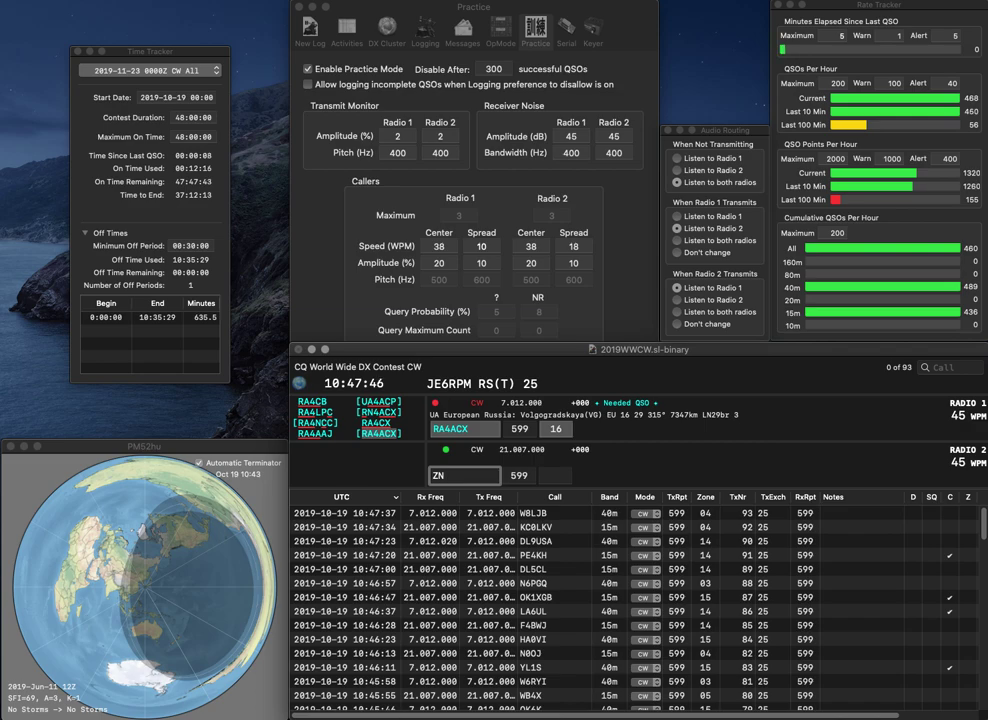
text(3)
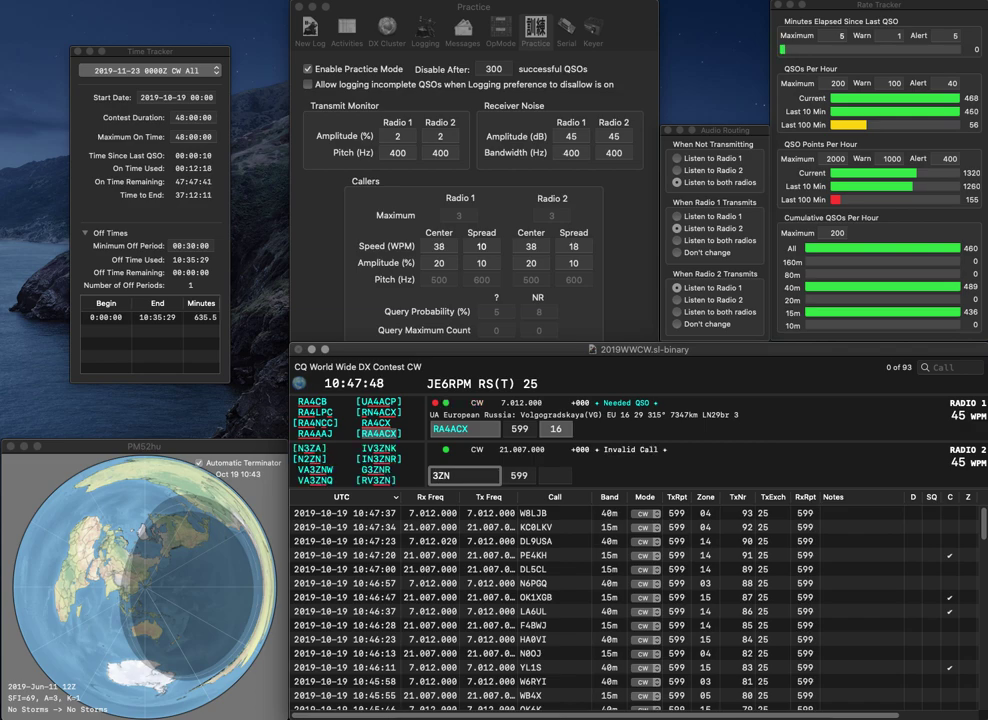
key(Return)
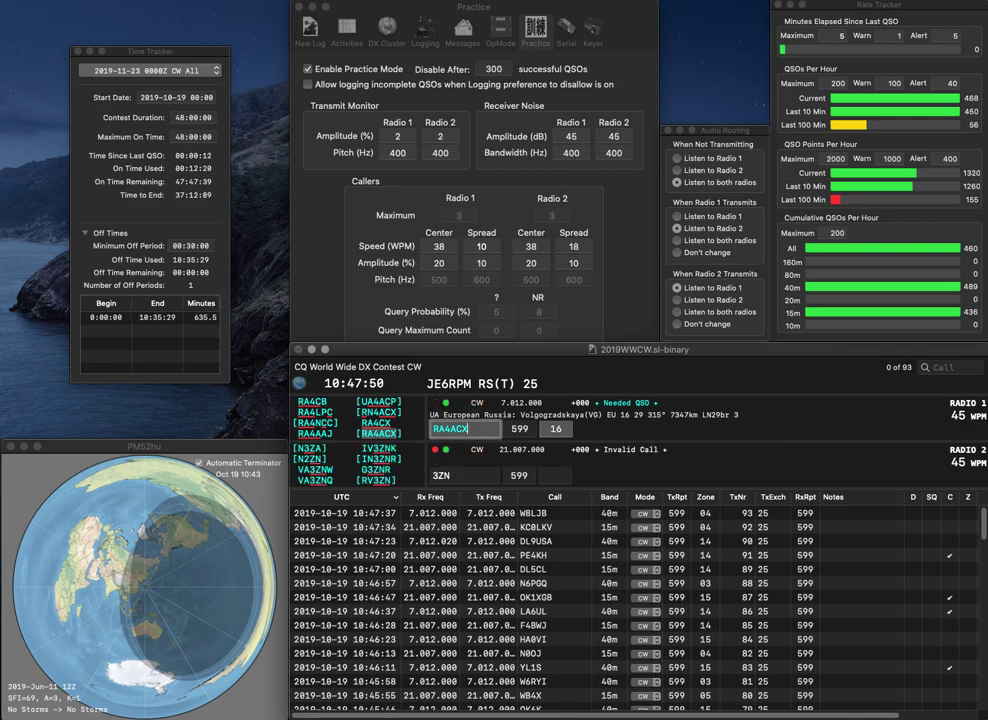
key(Return)
Step: Correct the Radio 2 call sign to 3G3N with zone 12, answer GM3A on Radio 1 with zone 14, and log both contacts
text(G3)
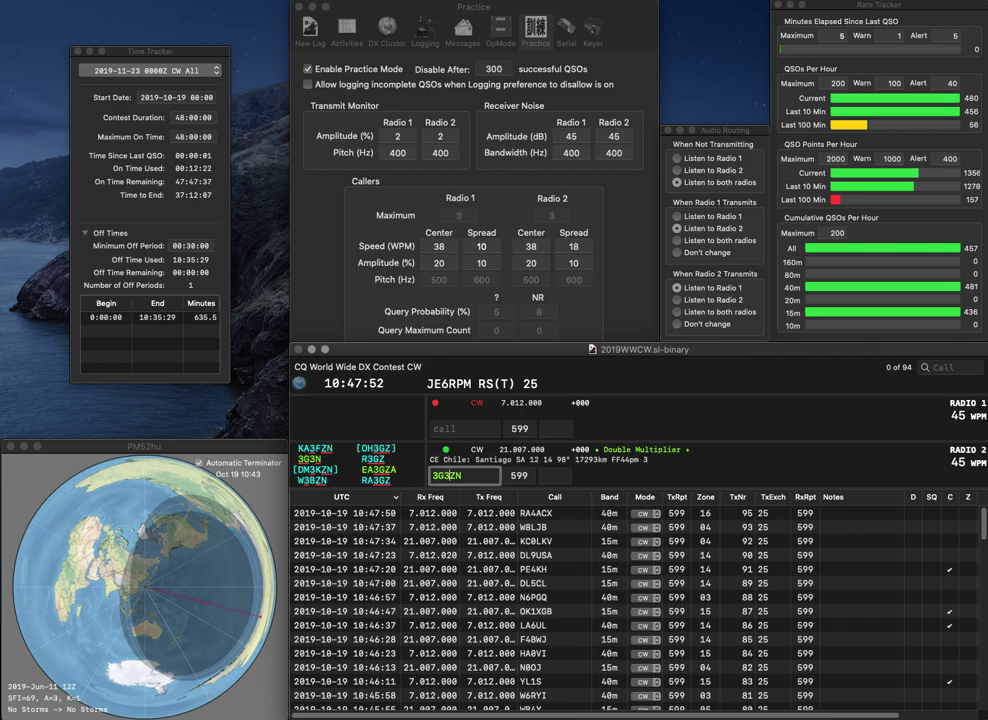
key(Delete)
key(Return)
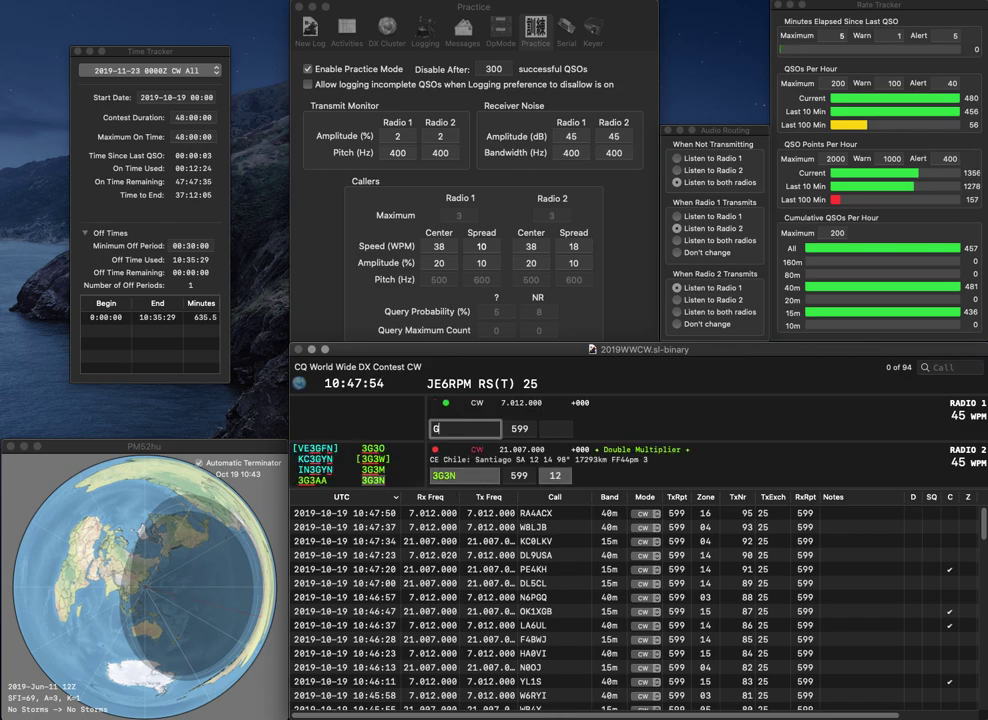
text(GM3A)
key(Return)
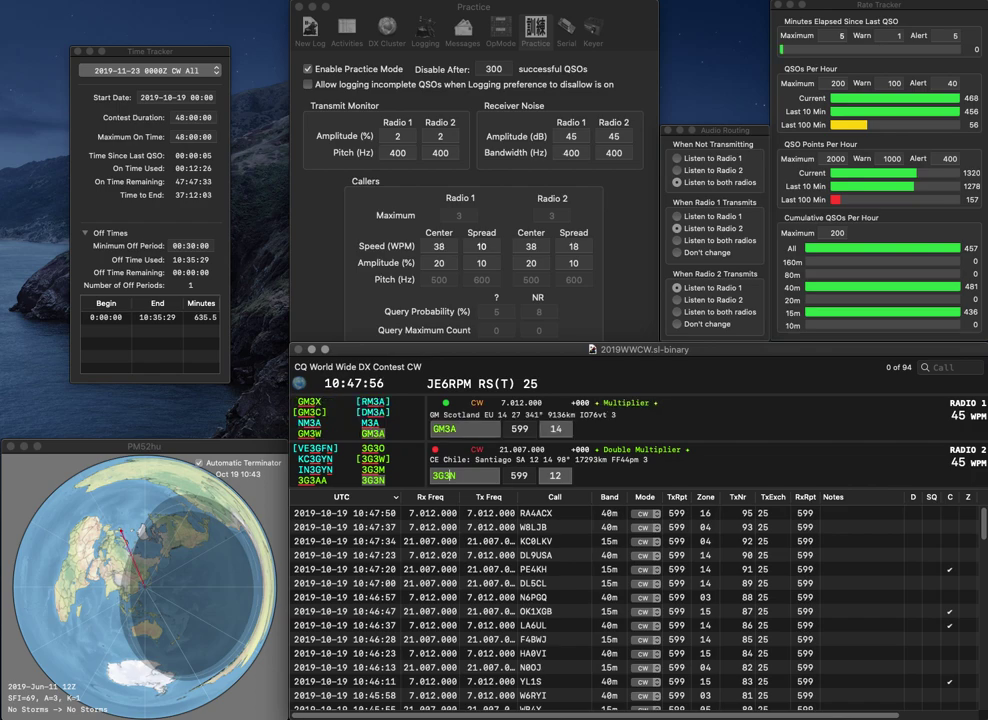
key(backslash)
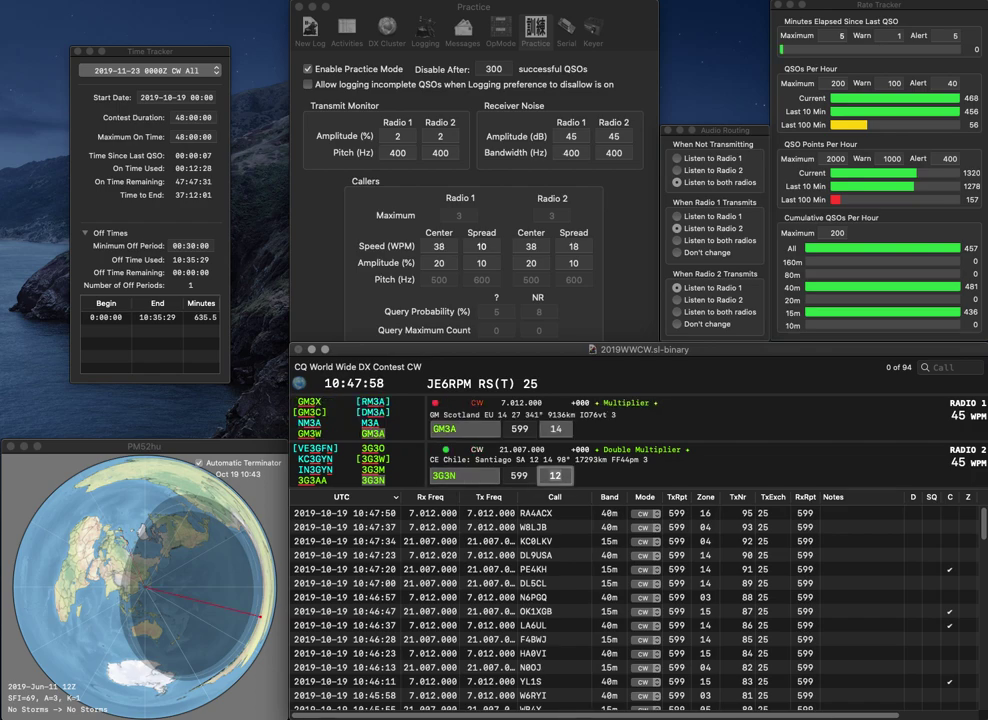
key(Return)
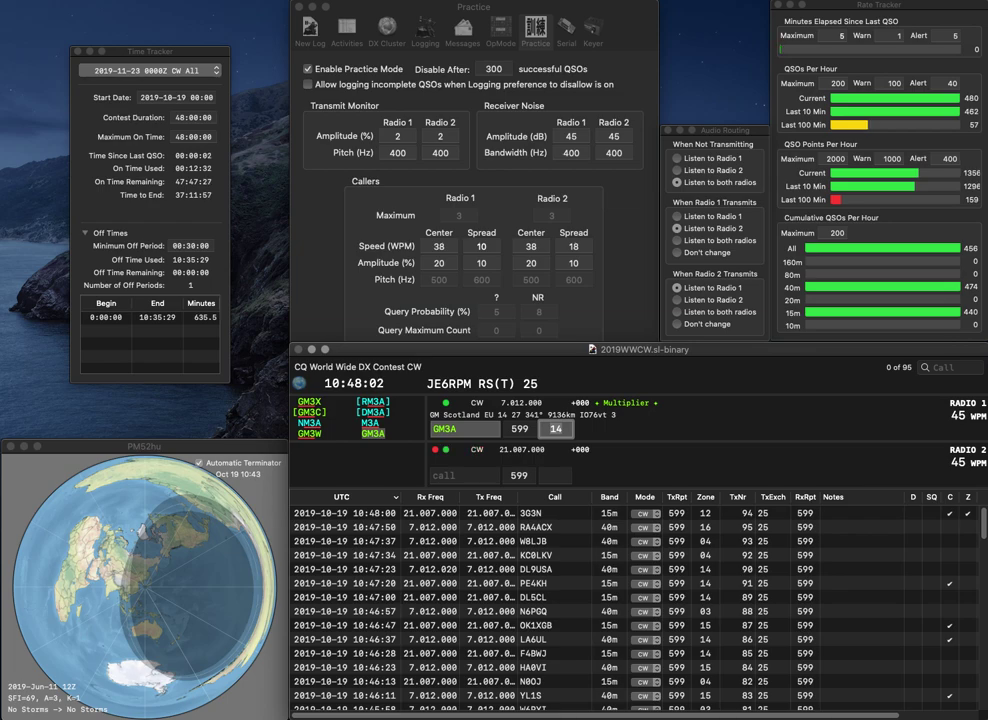
key(Return)
text(KF)
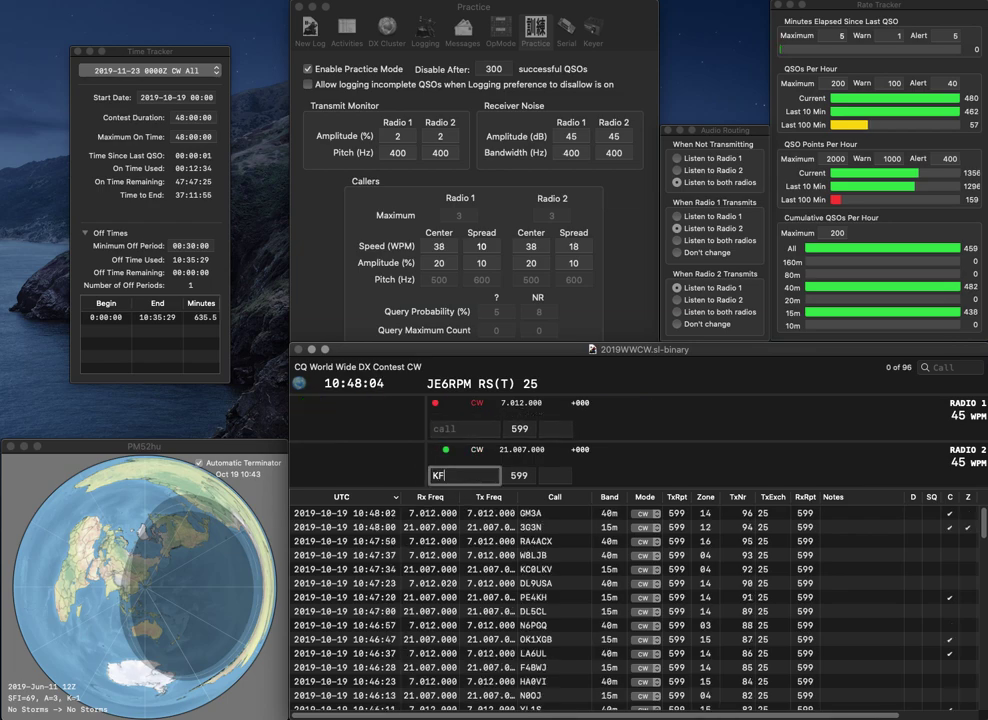
text(3FRK)
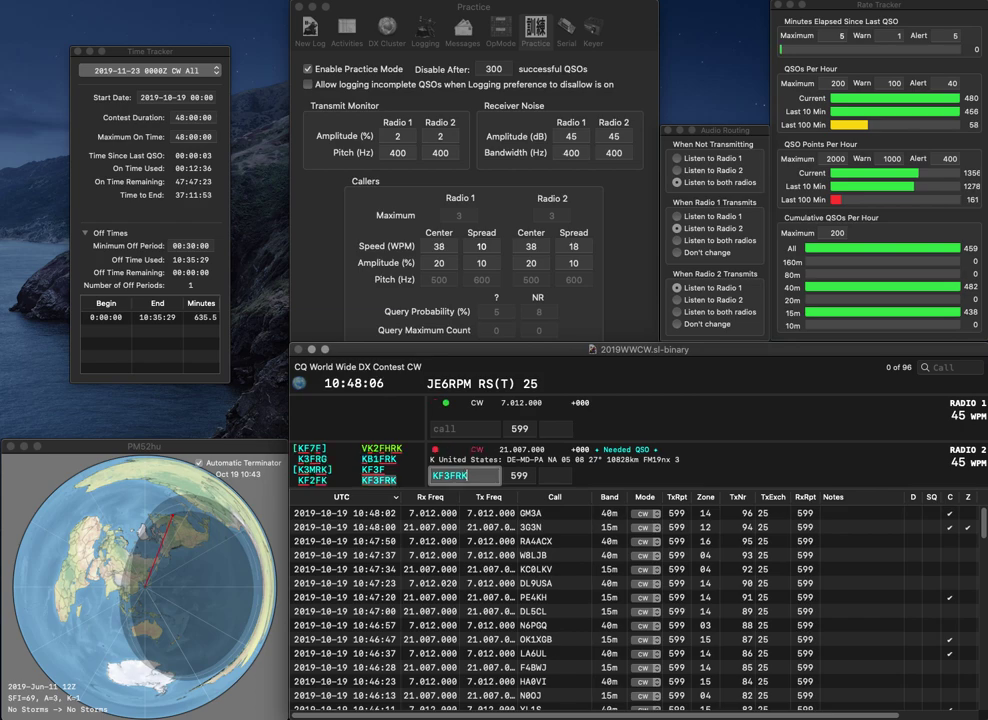
key(Return)
text(8DAC)
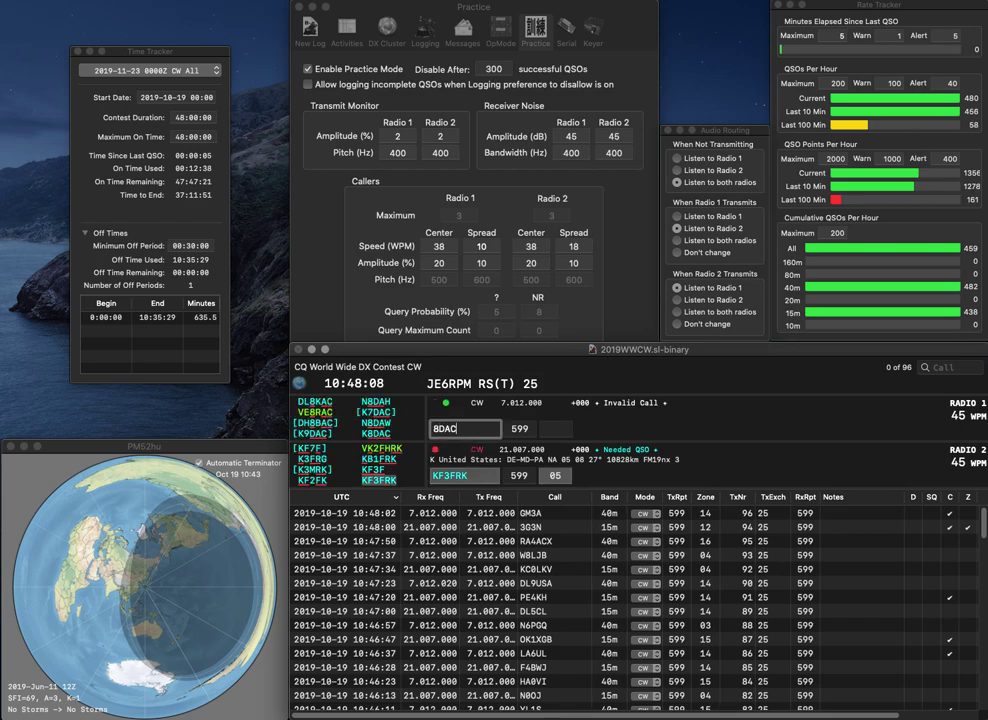
text(K)
key(Return)
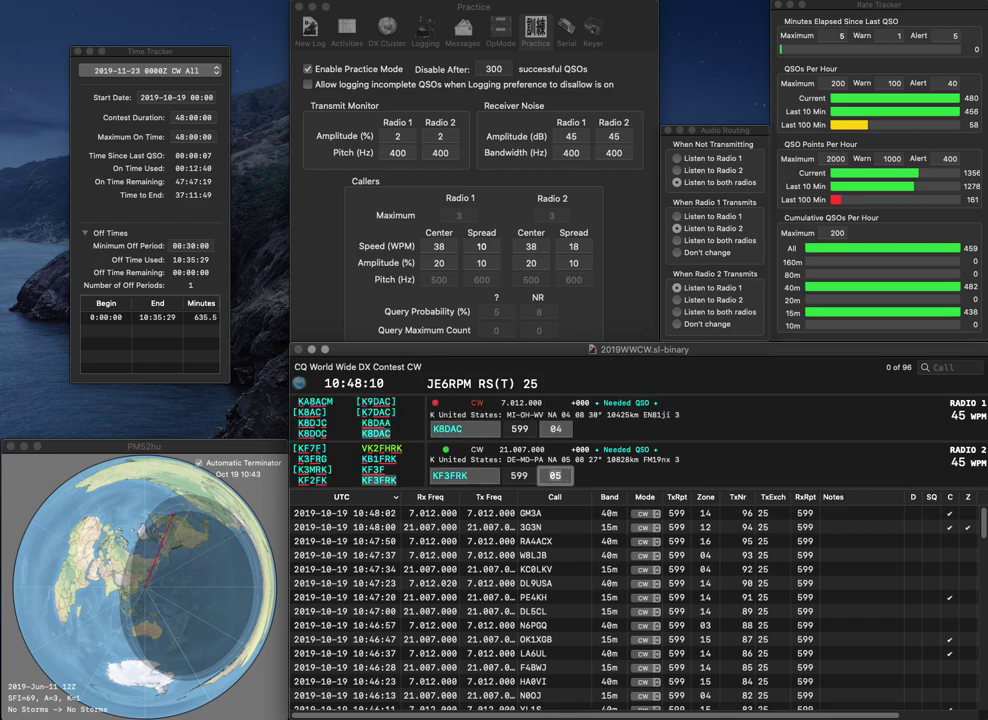
key(Return)
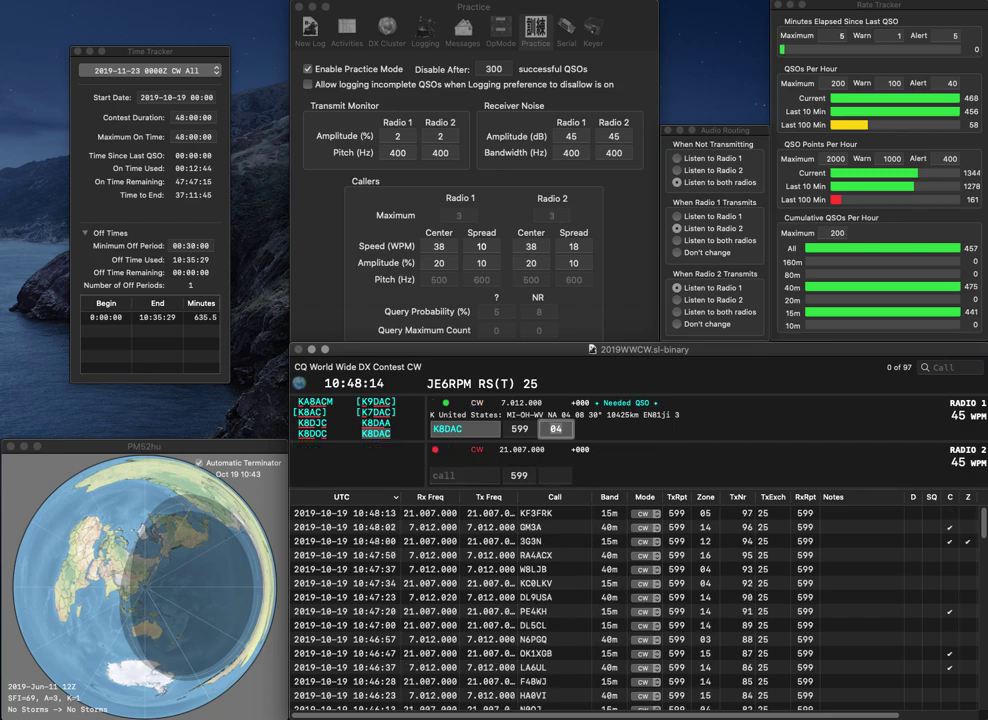
key(Return)
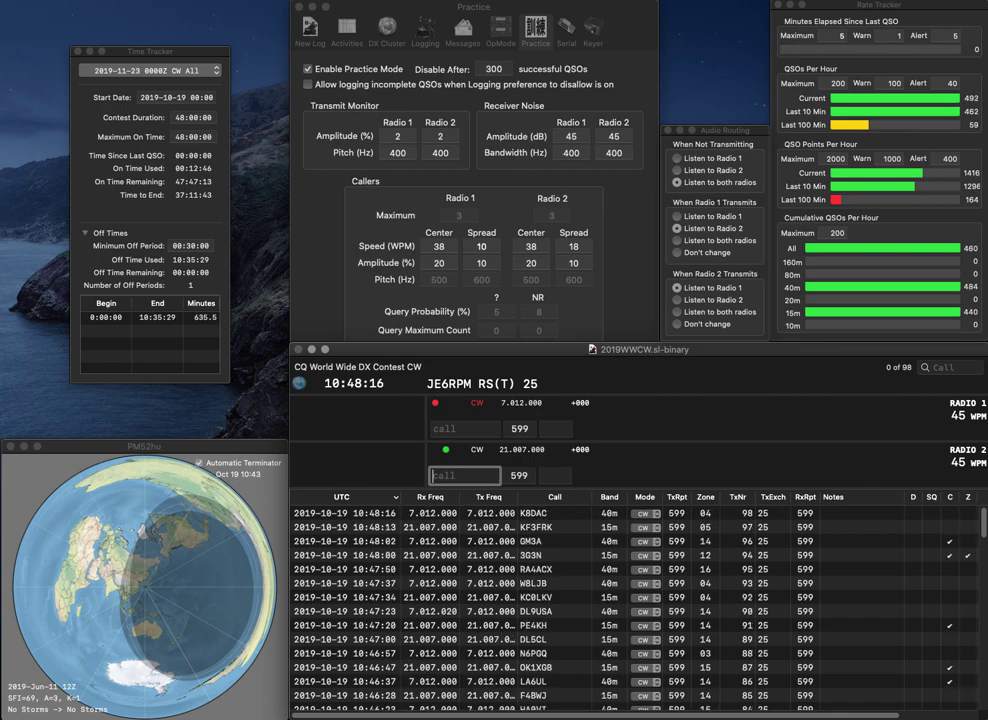
text(OK1U)
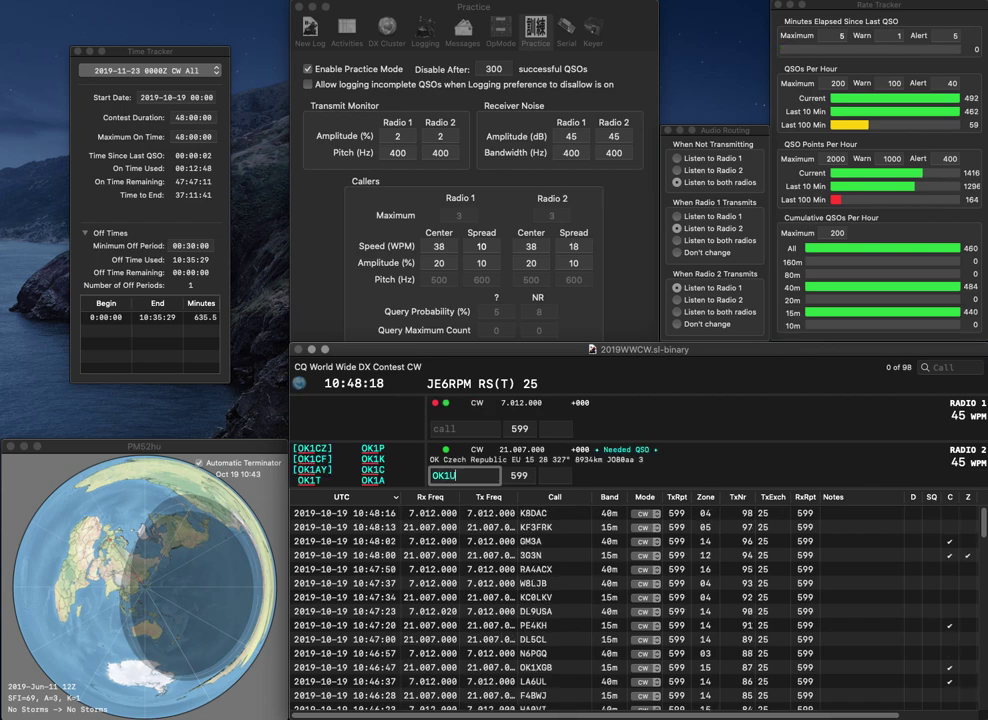
text(LL)
key(Return)
text(TF)
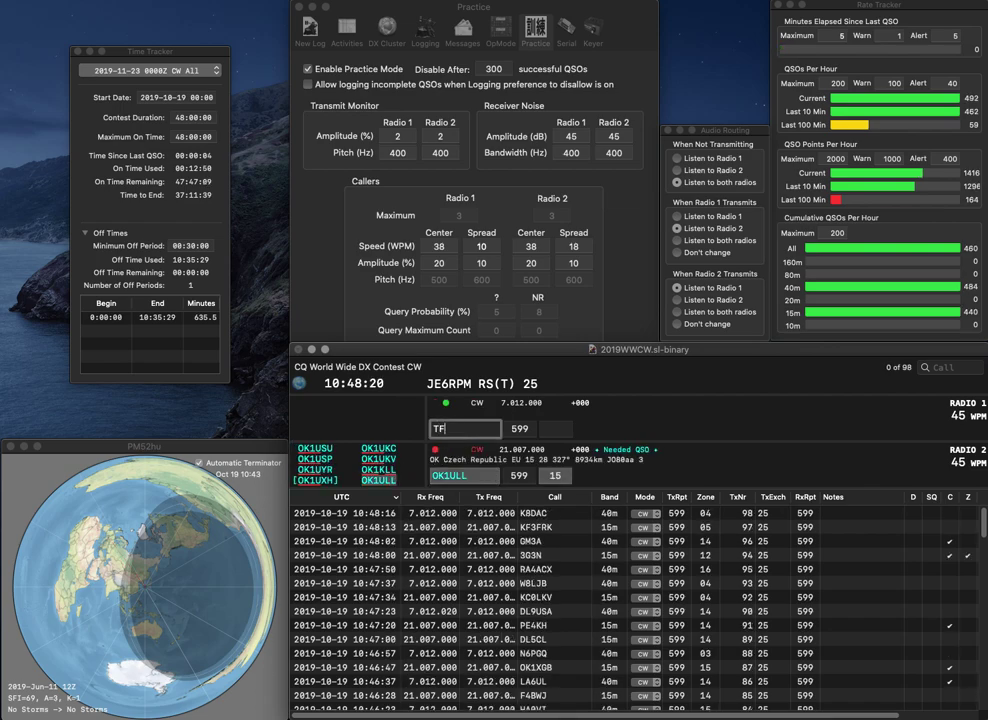
text(WF5)
key(Return)
key(space)
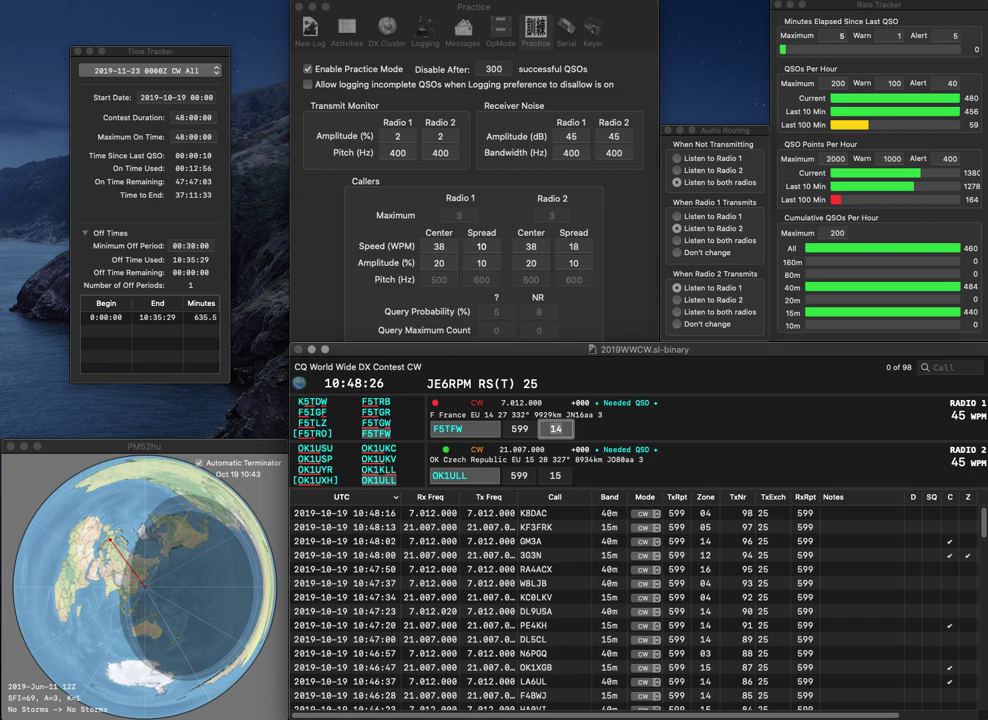
key(Return)
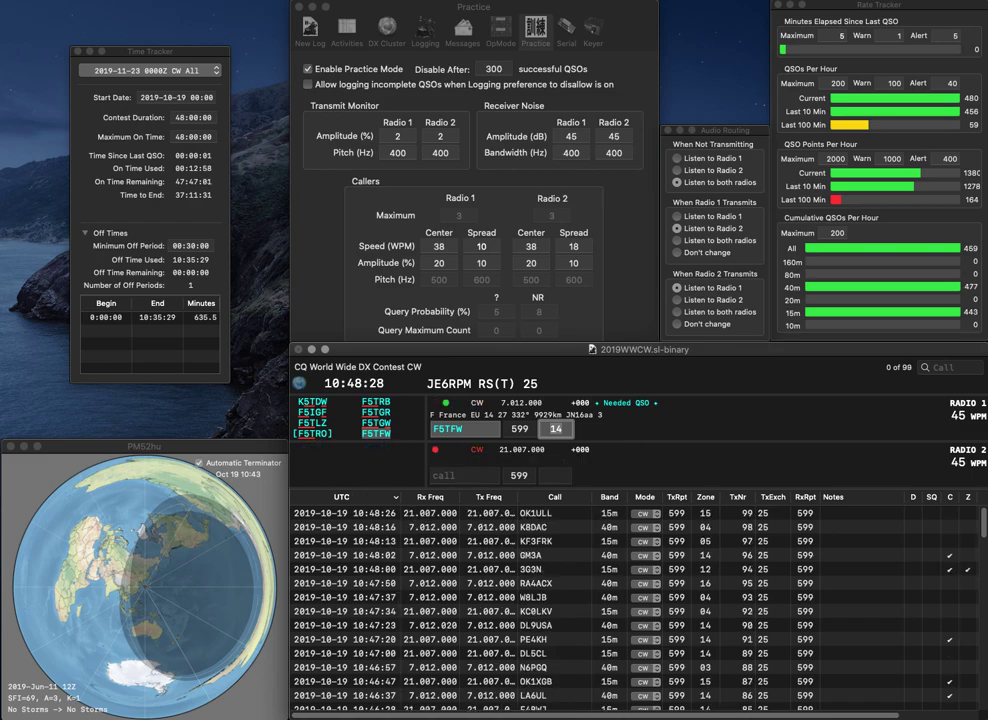
key(Return)
text(YC9JAU)
key(Return)
text(A)
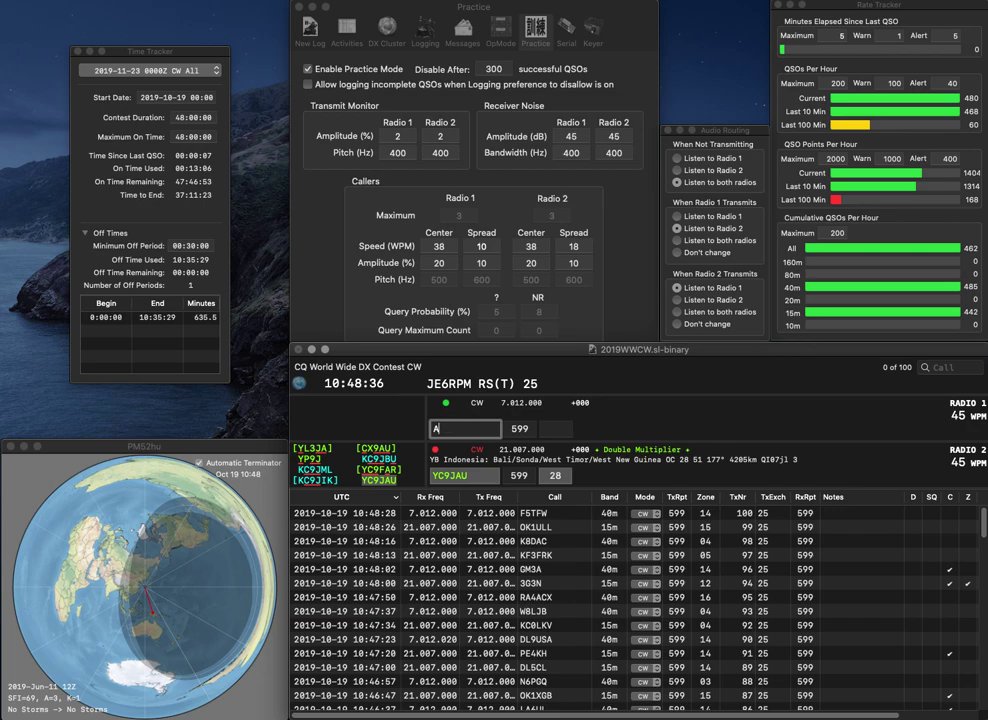
key(BackSpace)
text(7YGR)
key(Home)
text(YC)
key(Return)
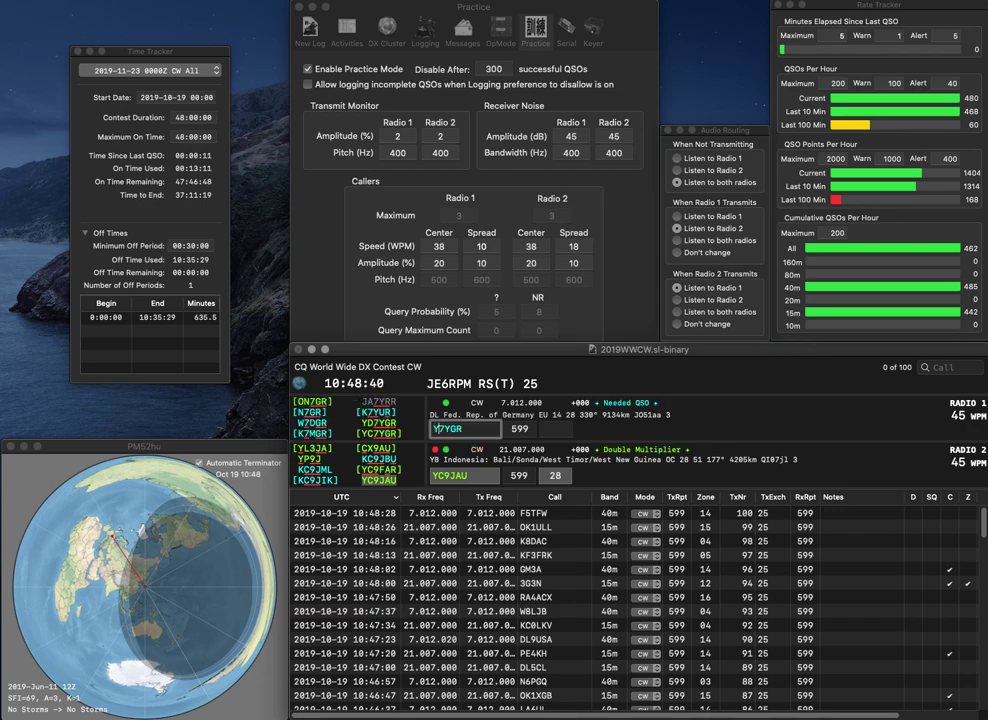
key(Return)
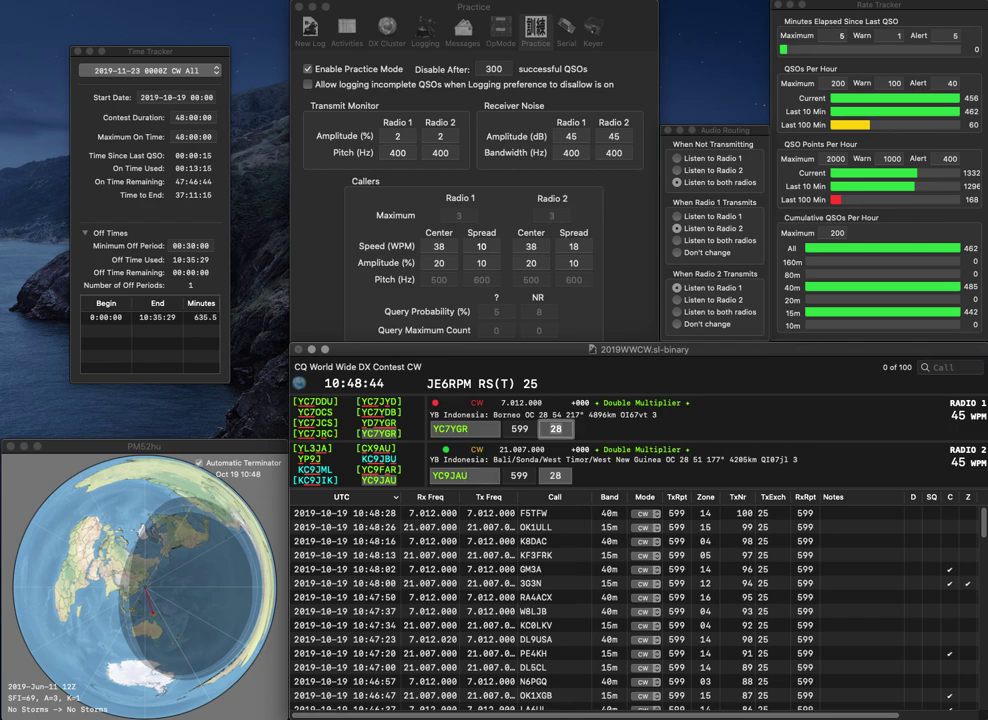
key(Return)
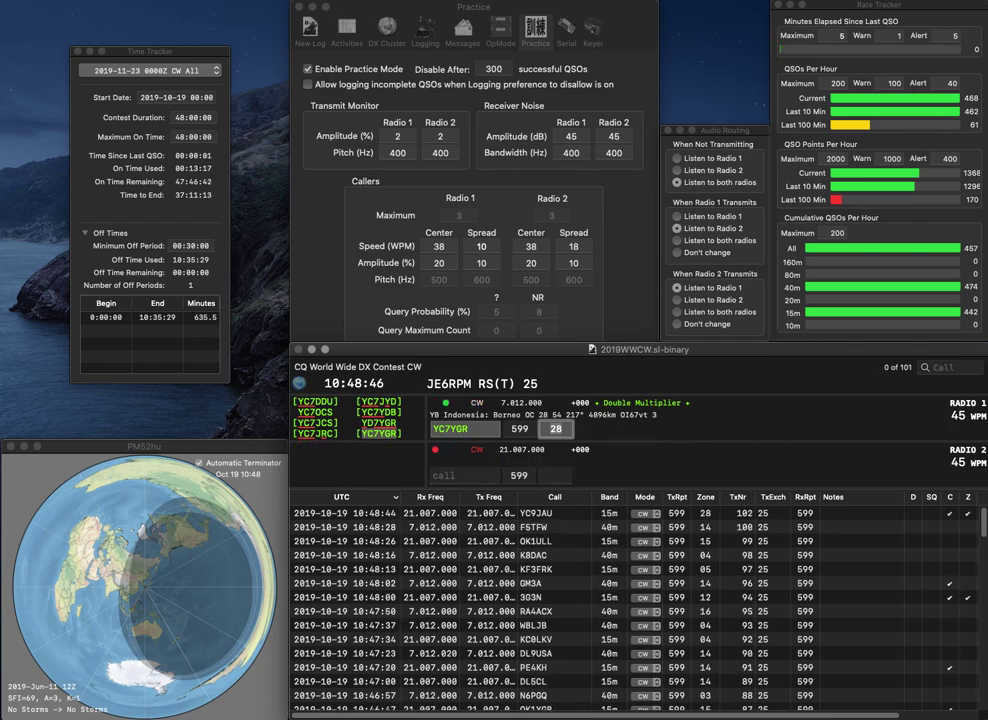
key(space)
key(BackSpace)
text(D)
click(436, 475)
text(K8D)
key(BackSpace)
key(BackSpace)
text(DK4)
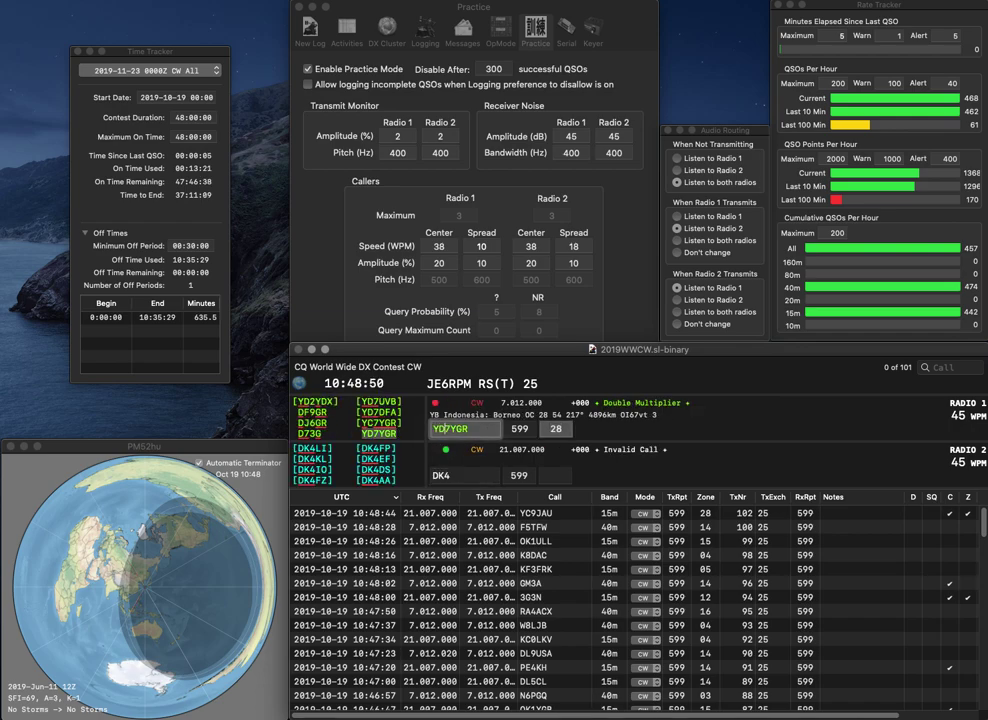
key(Return)
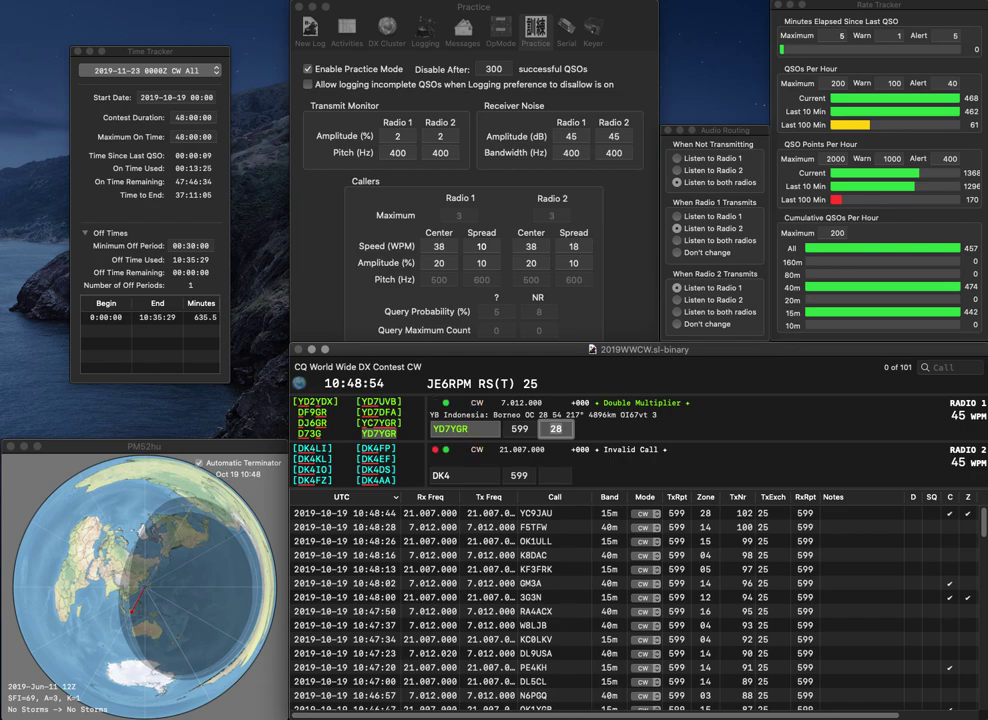
key(Return)
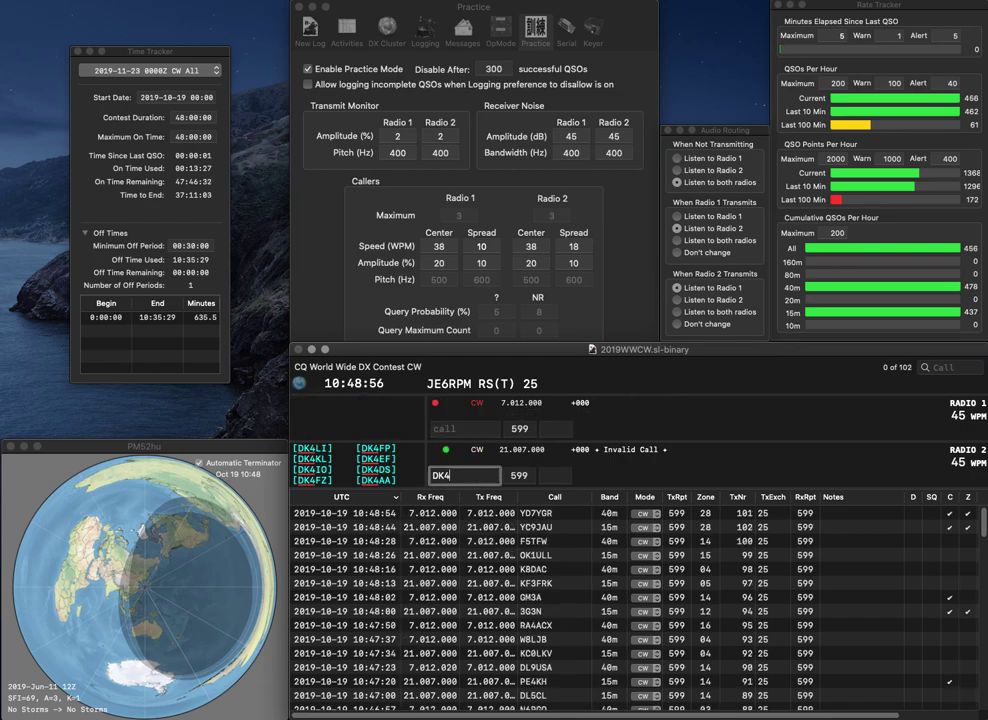
Step: Correct the Radio 2 call sign to DK3HV with zone 14 and answer it, and enter UZ5ZU on Radio 1 with zone 16
key(BackSpace)
text(3SU)
key(BackSpace)
key(BackSpace)
text(HV)
key(Return)
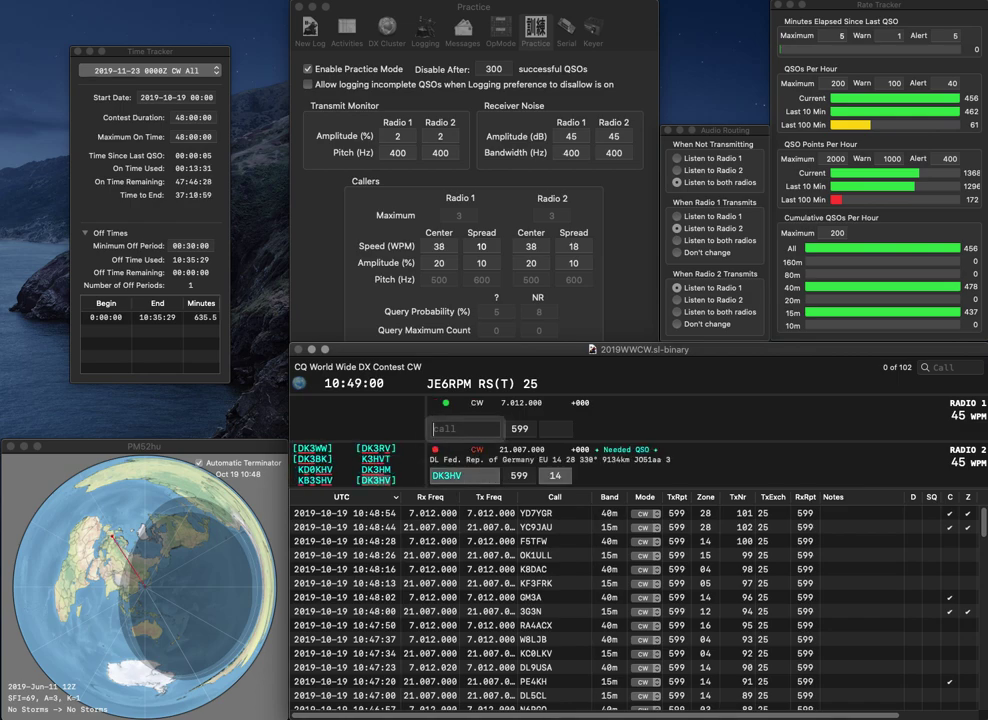
text(UZ5ZU)
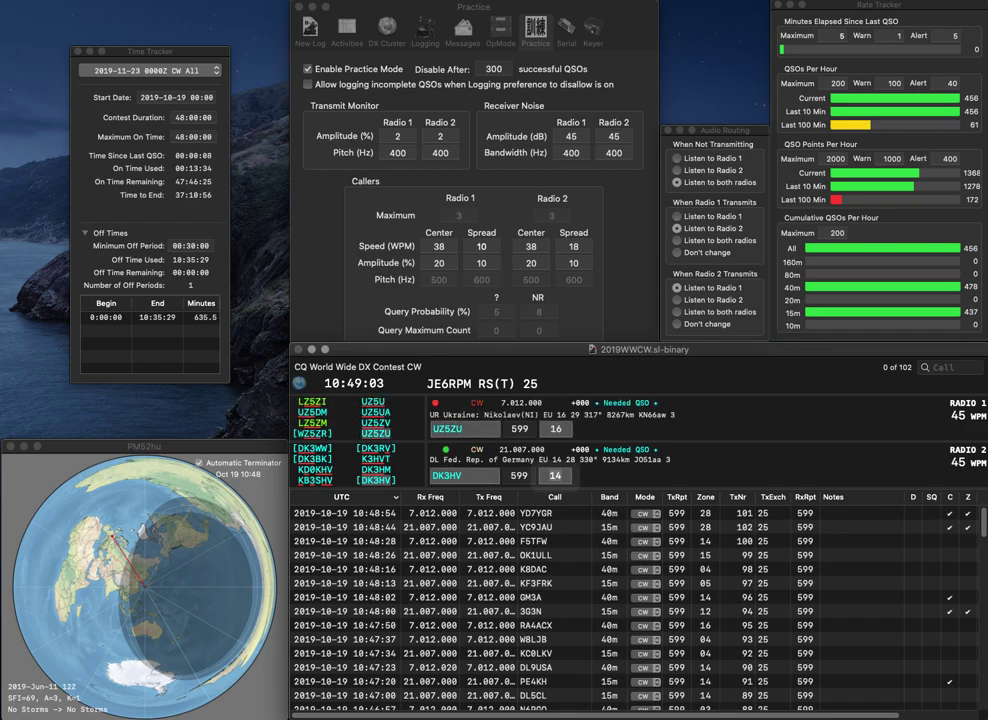
click(555, 475)
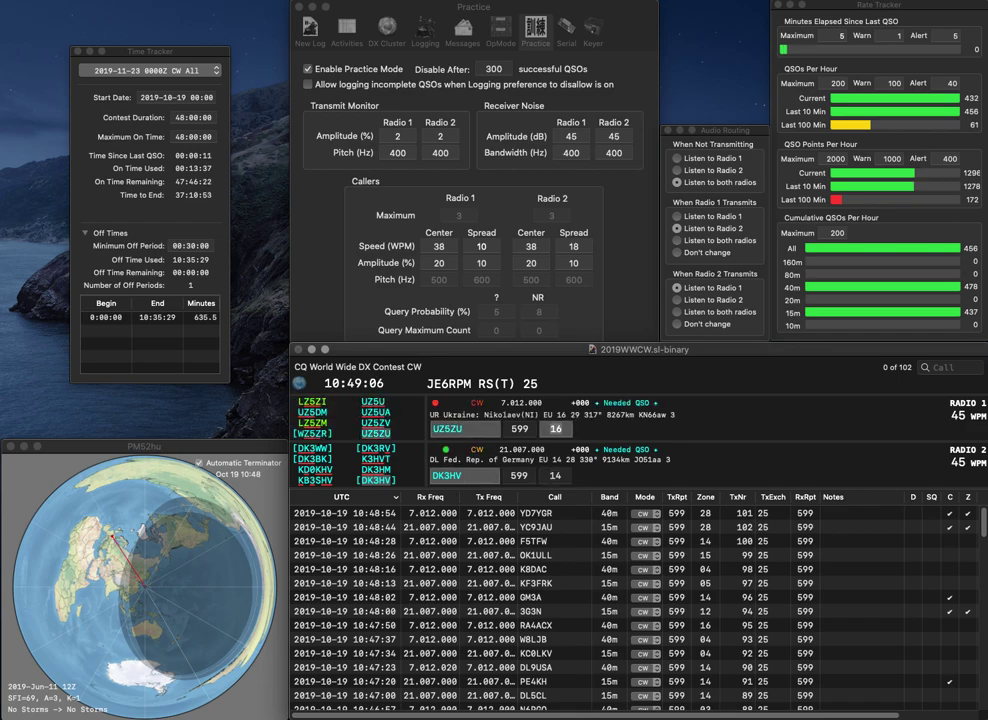
key(Return)
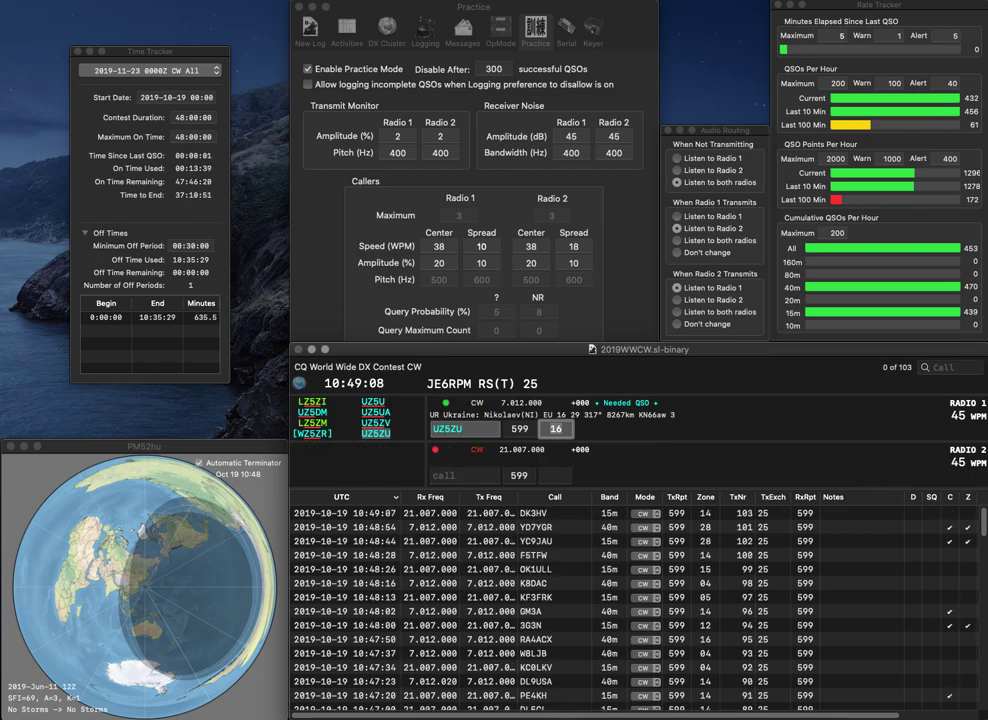
key(Return)
text(JA6IWU)
key(Return)
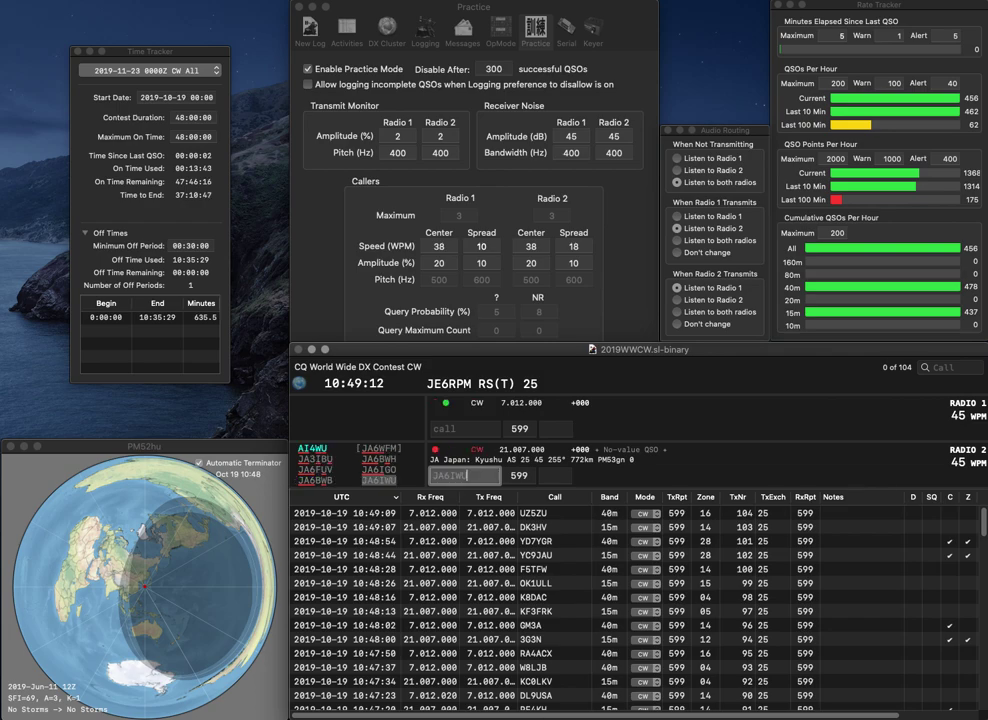
text(UY4W)
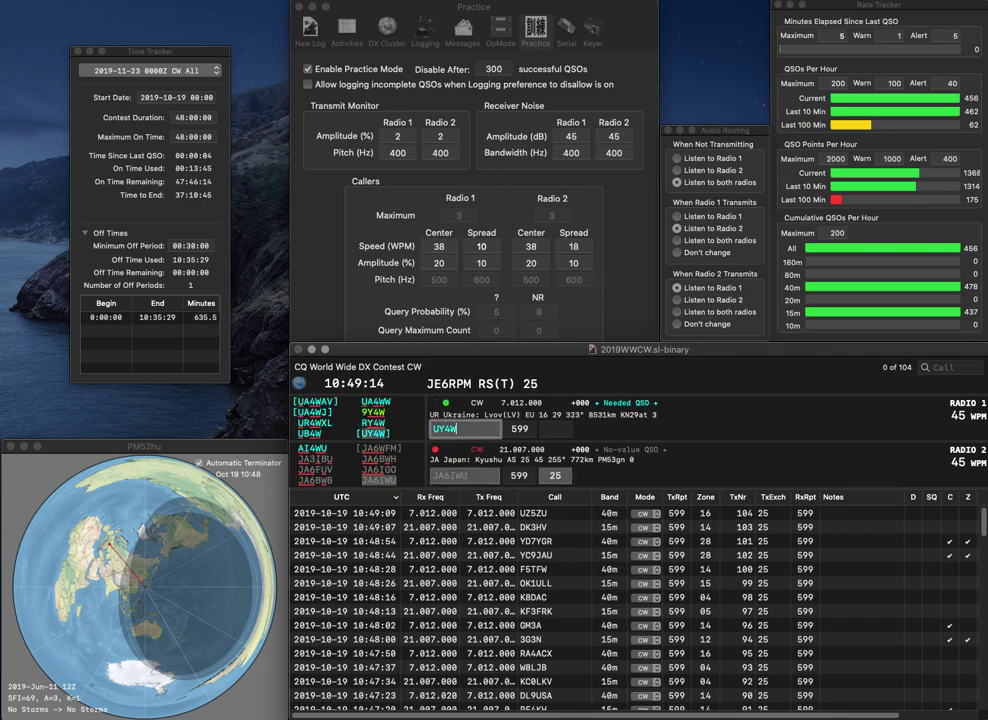
key(Return)
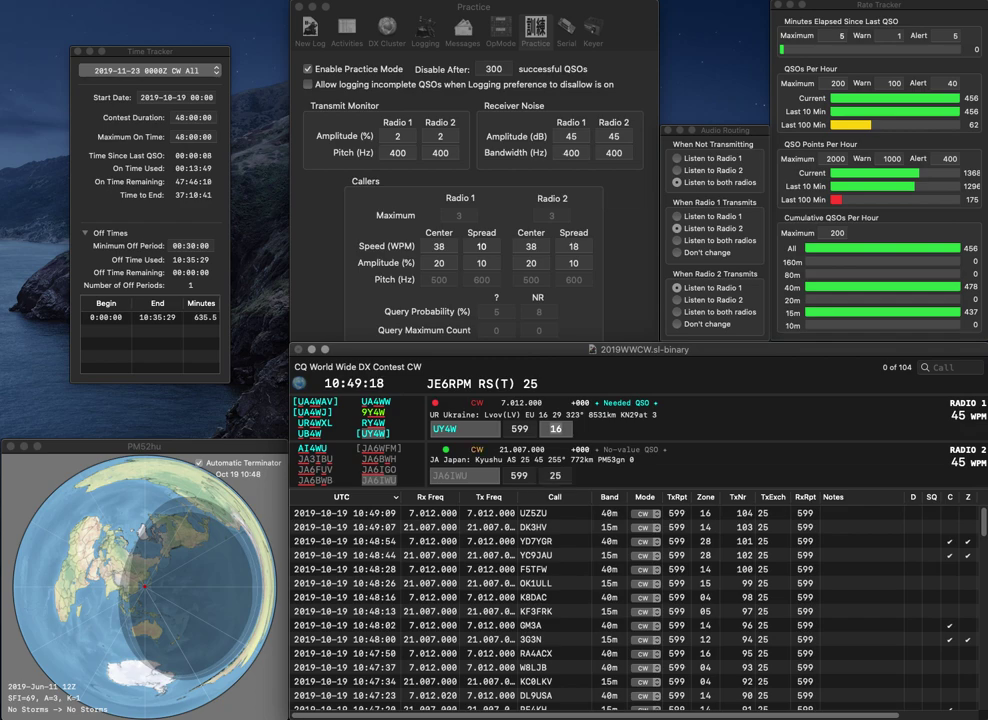
key(Return)
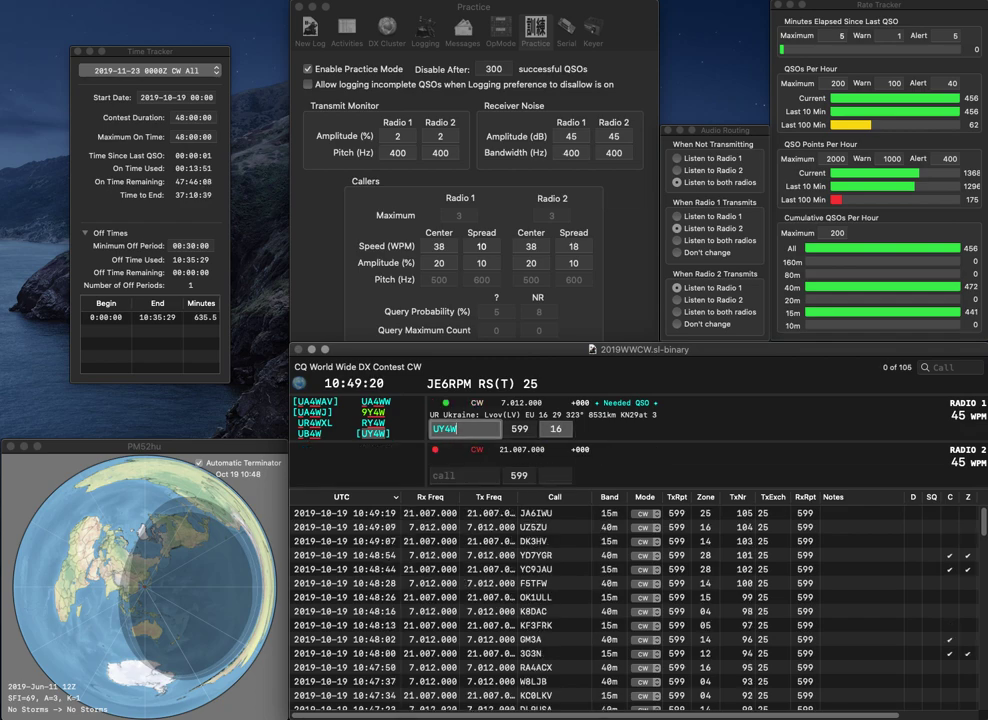
key(Return)
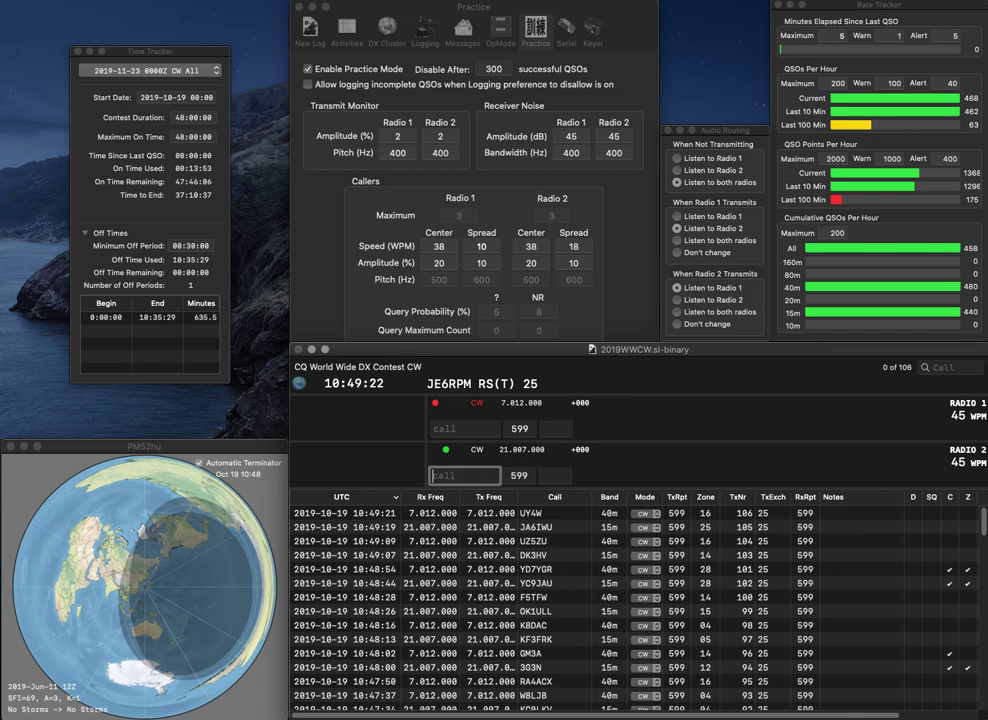
text(4IZ)
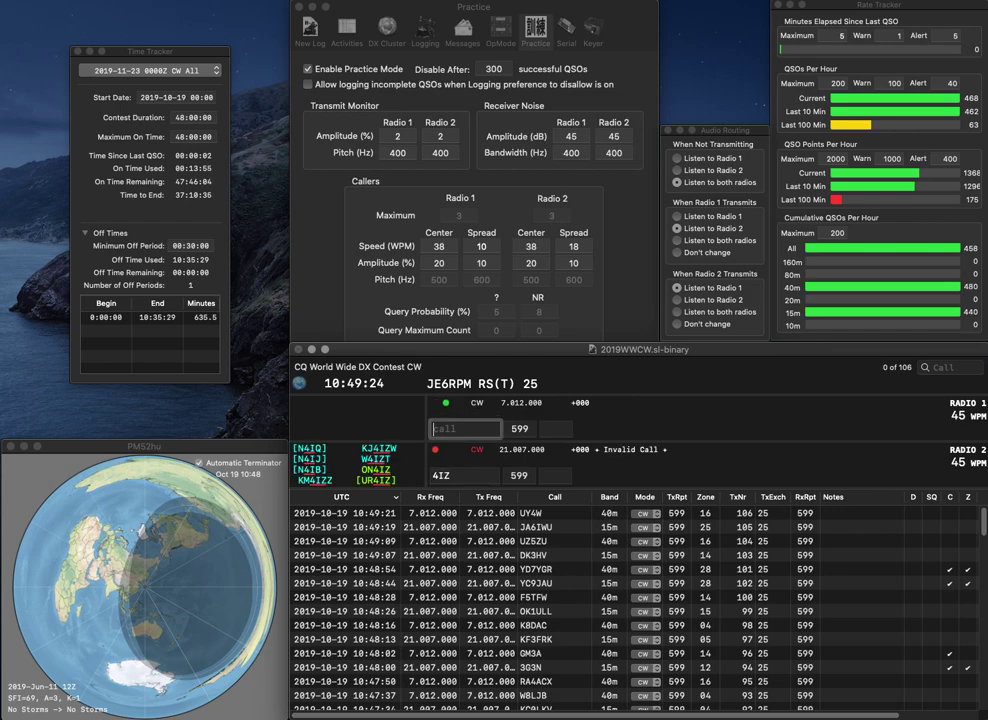
text(VE3KL)
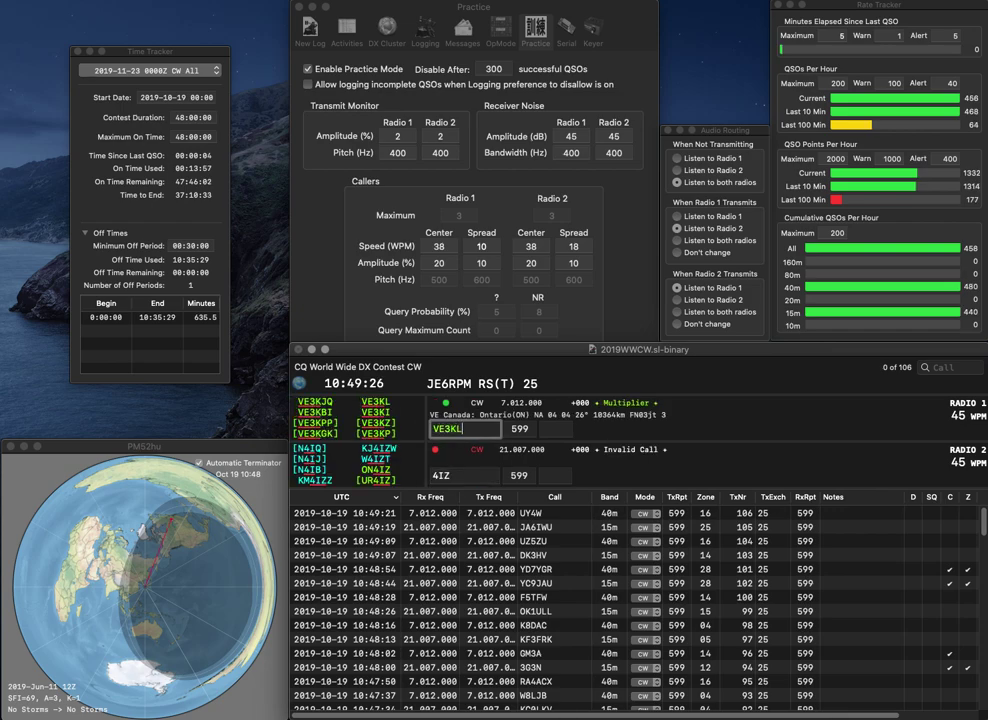
text(UR)
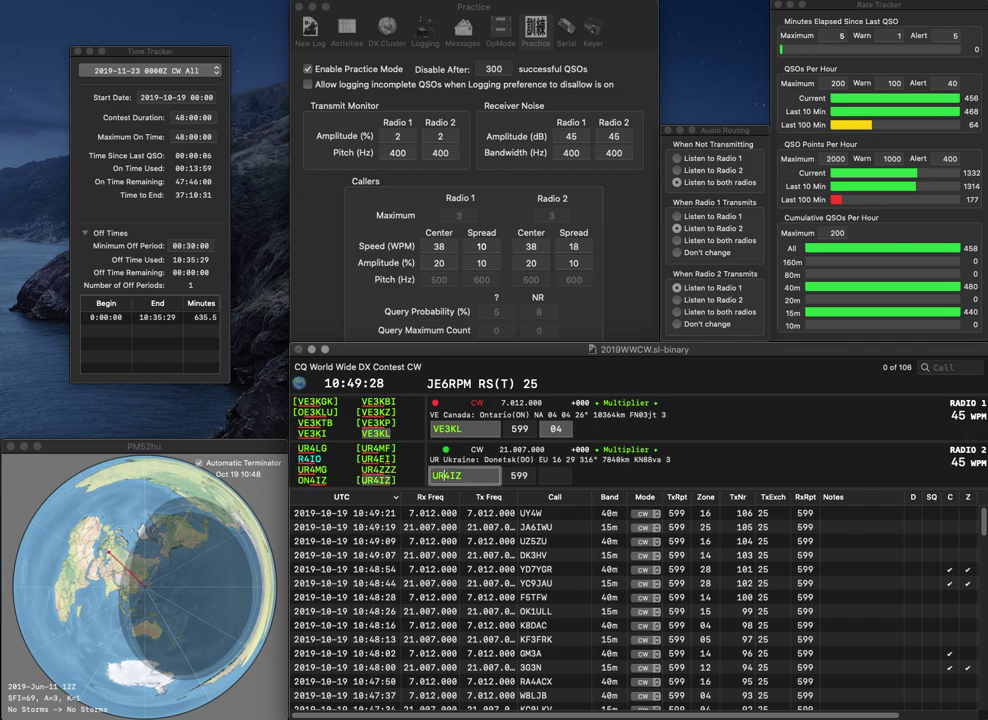
key(Return)
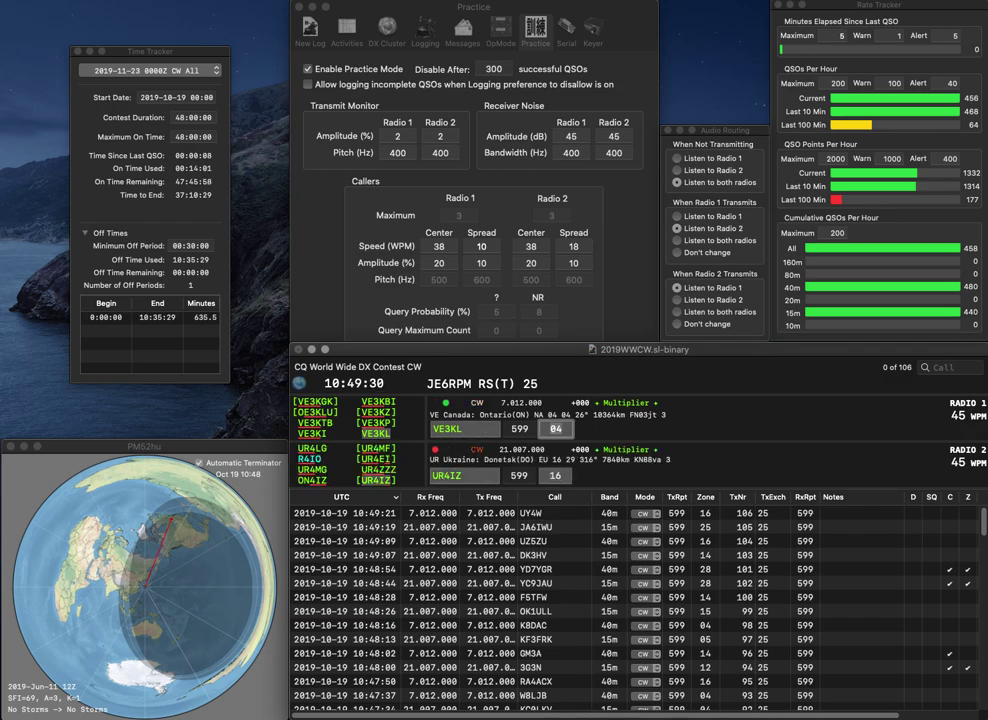
key(Return)
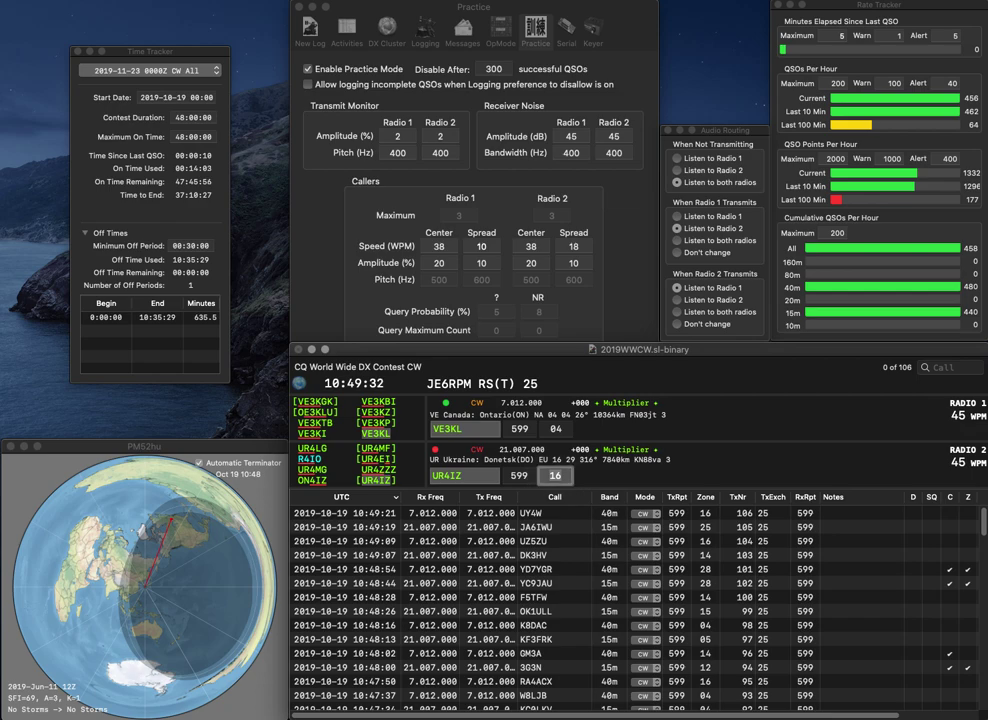
key(Return)
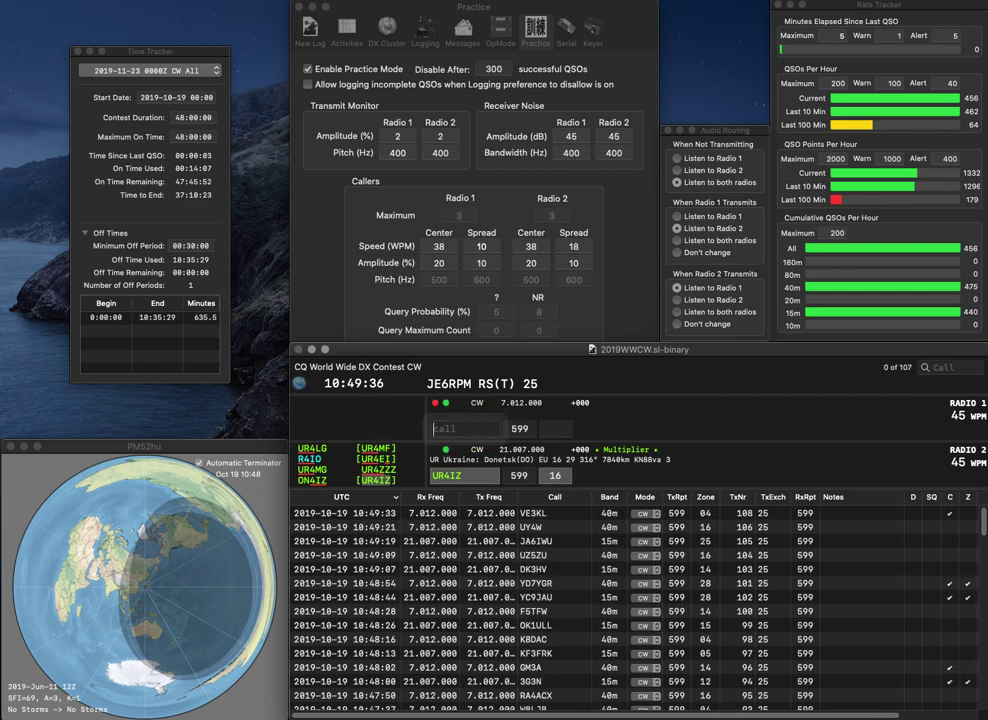
key(Return)
text(D)
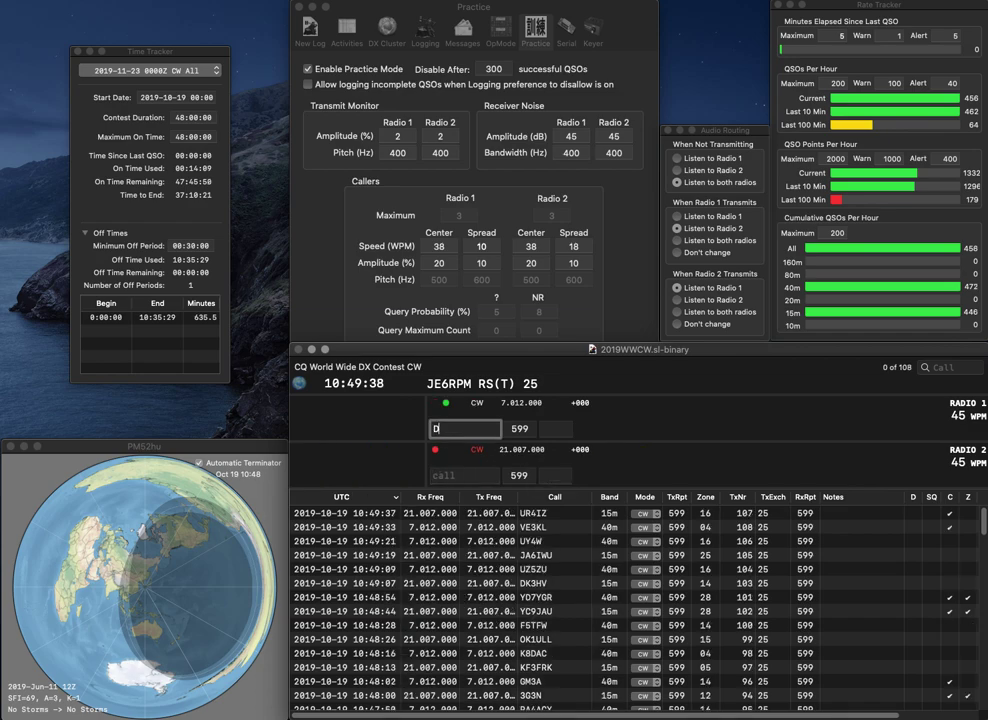
text(M5M)
key(Return)
text(9A3BW)
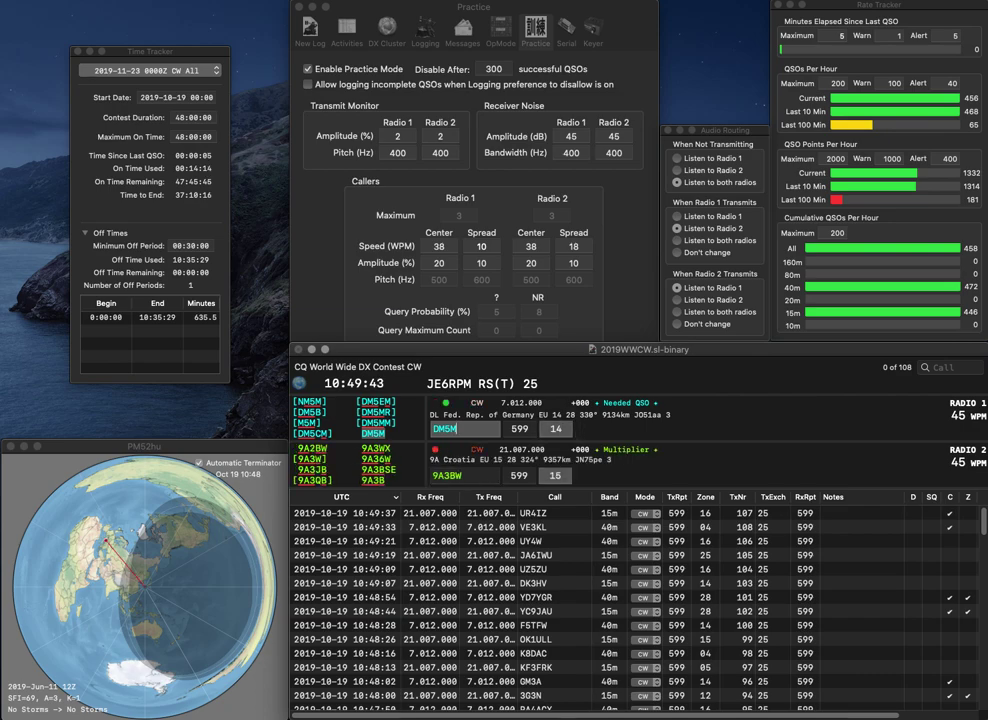
key(Tab)
key(Return)
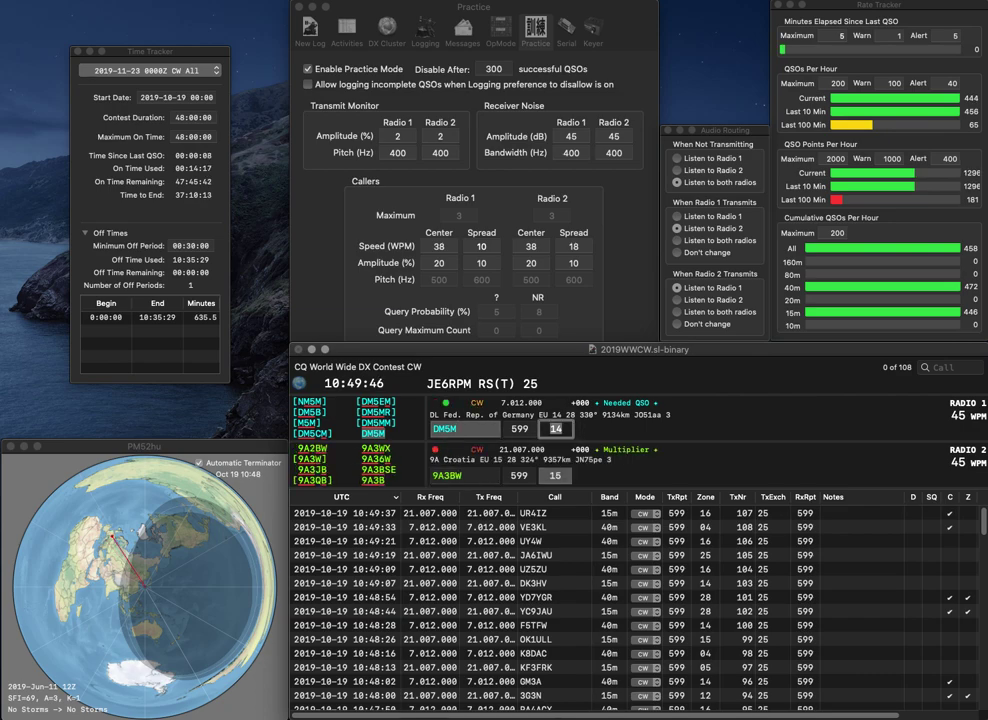
key(Tab)
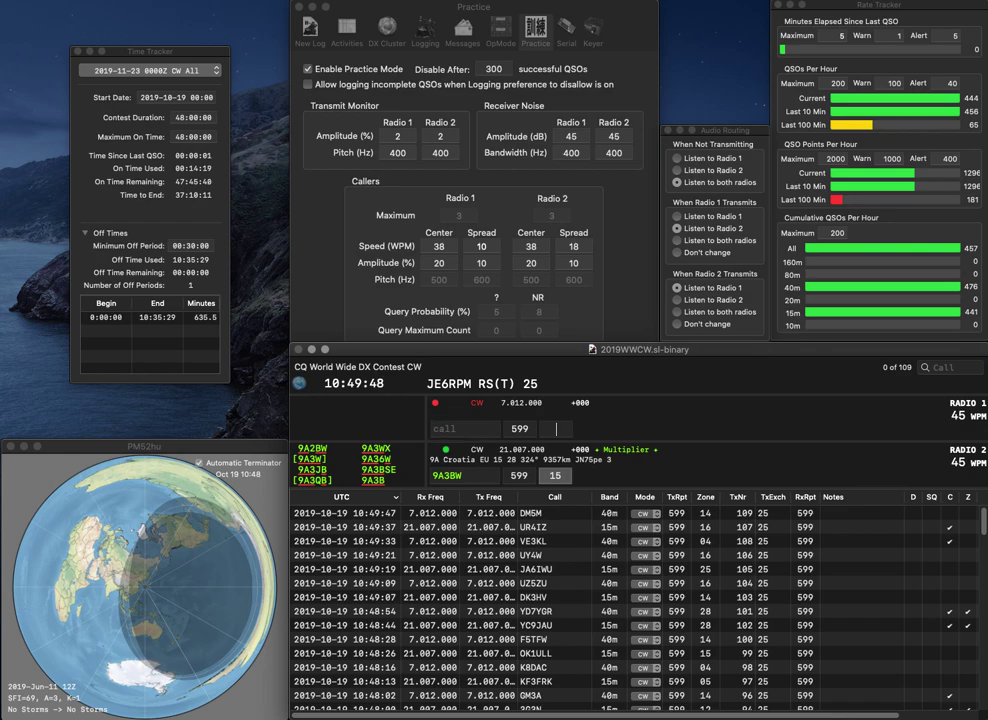
key(Tab)
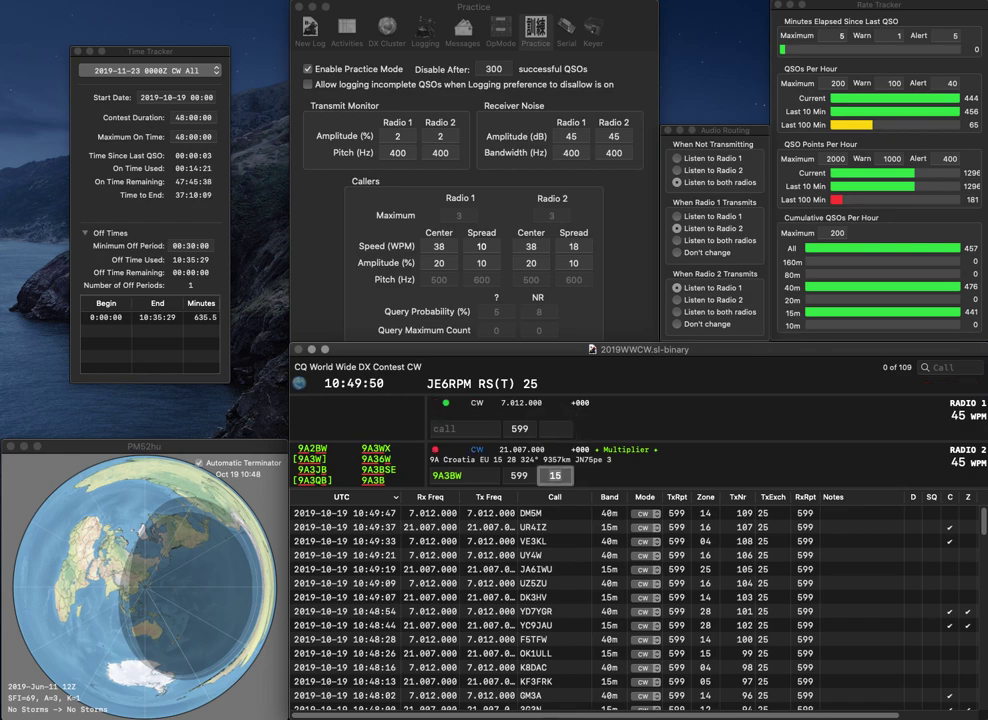
key(Return)
text(5)
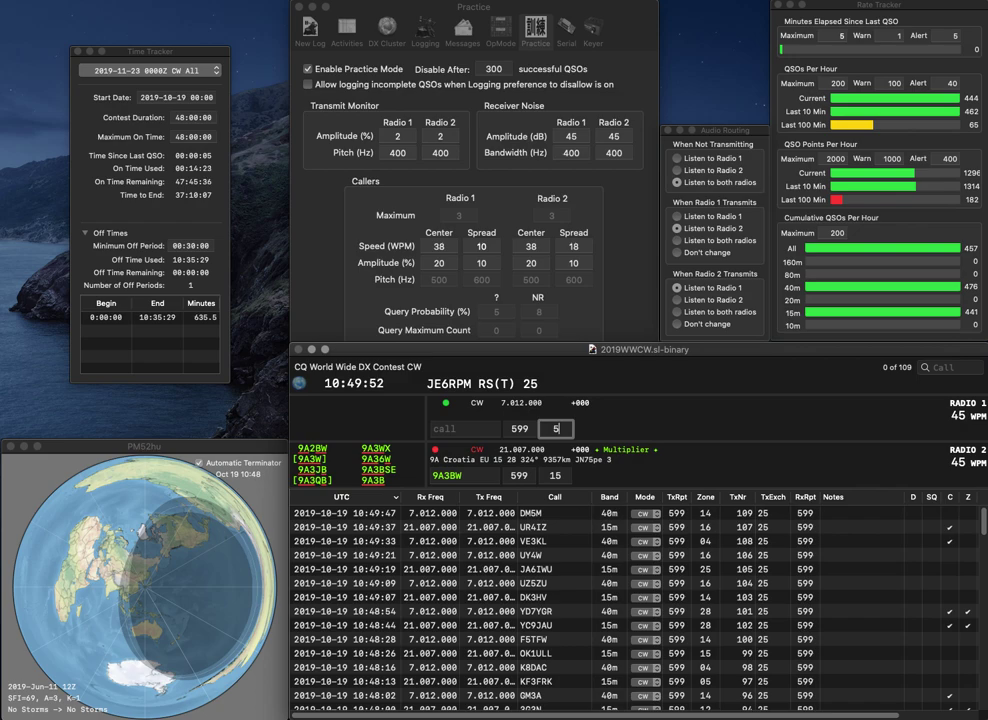
key(BackSpace)
key(Tab)
text(T)
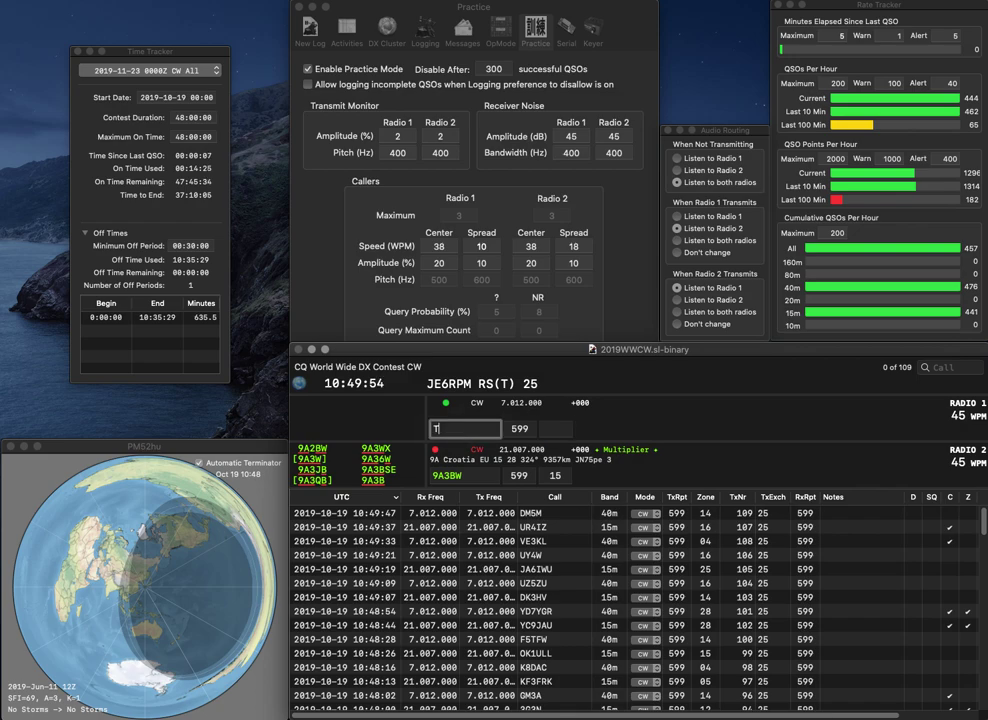
key(Return)
key(Tab)
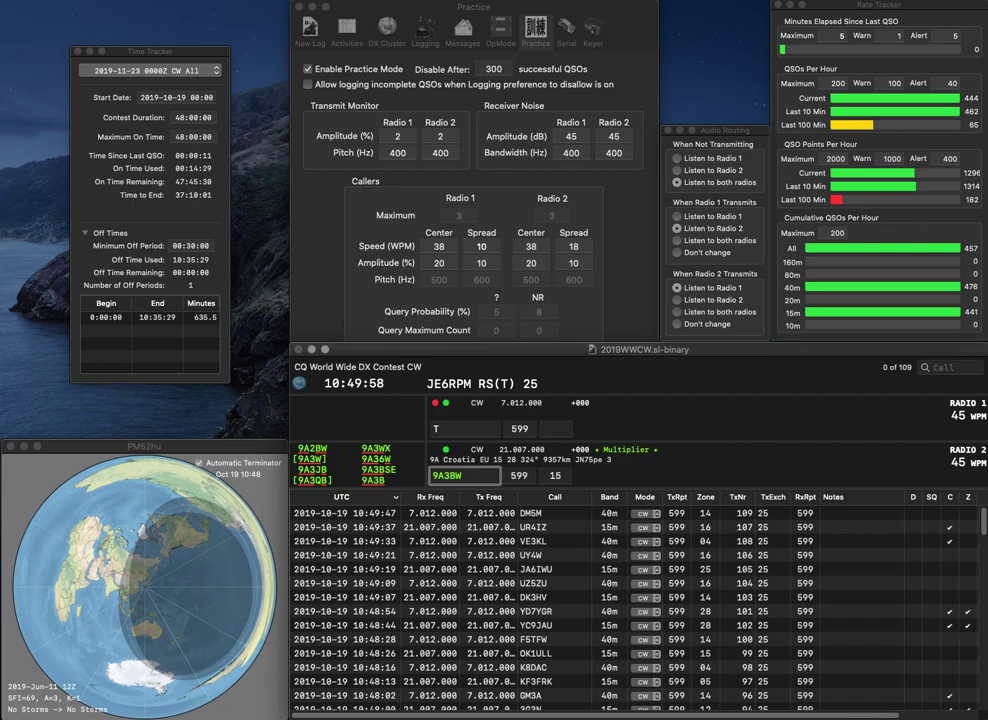
key(Return)
key(Tab)
key(Return)
key(BackSpace)
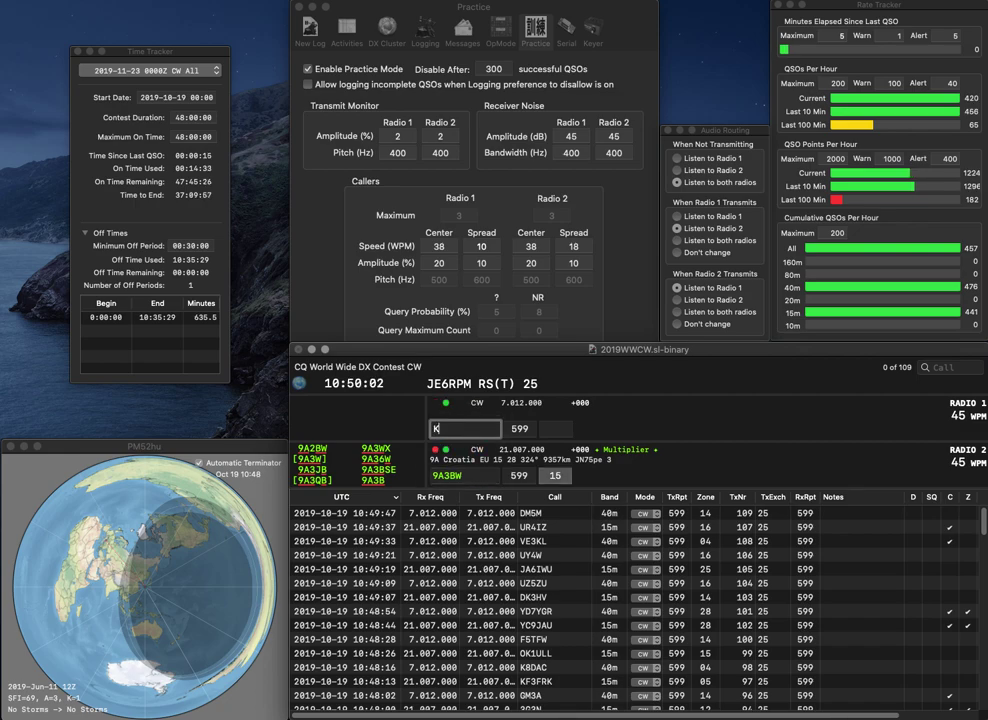
text(KY05ODT)
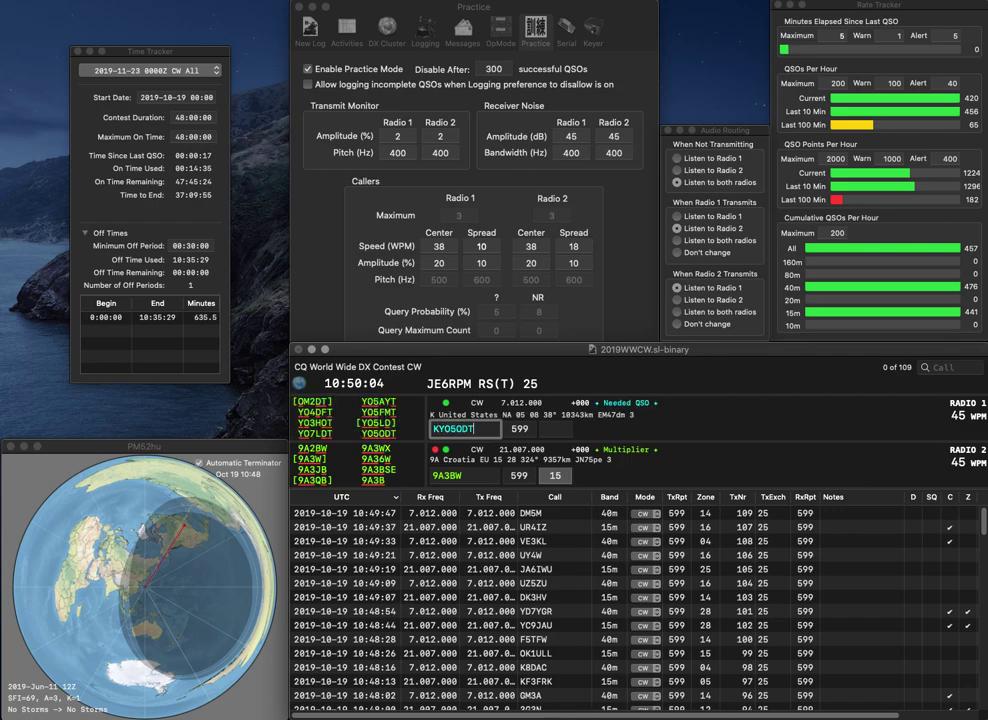
key(Return)
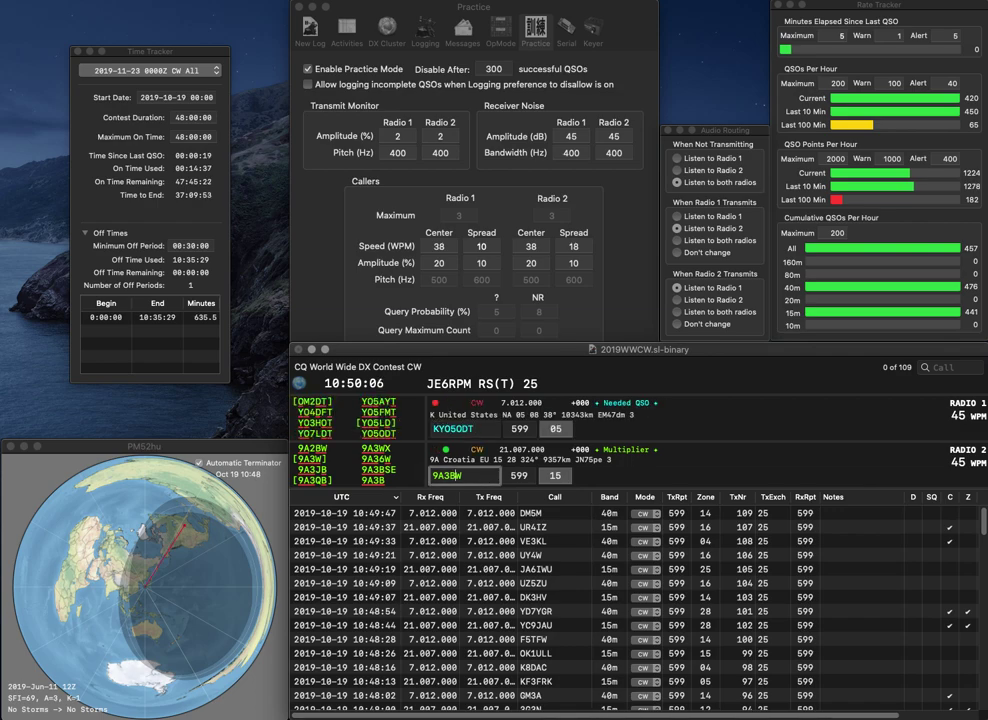
click(439, 429)
key(BackSpace)
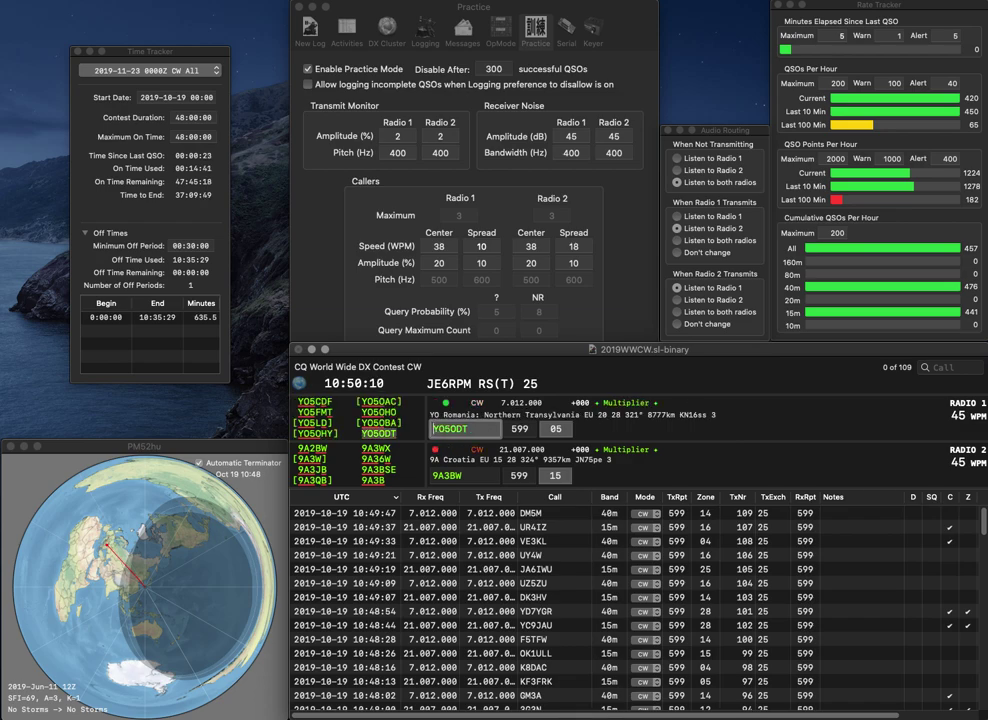
Step: Correct the call sign on Radio 2 to 9A36W and log the YO5ODT contact with zone 20 on Radio 1
click(457, 476)
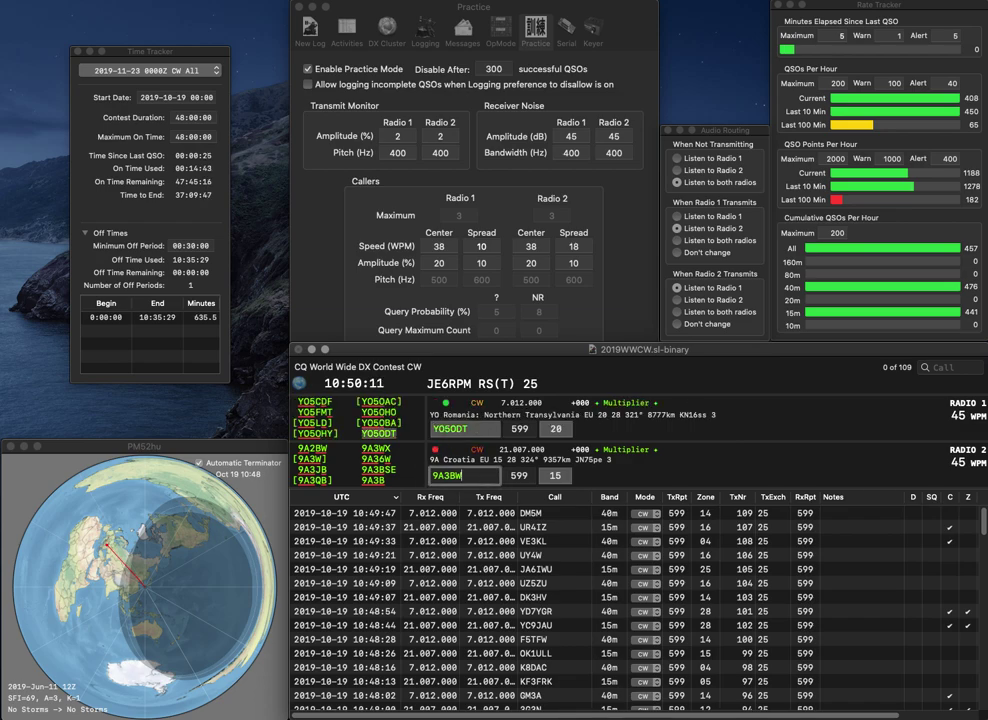
key(BackSpace)
key(BackSpace)
key(BackSpace)
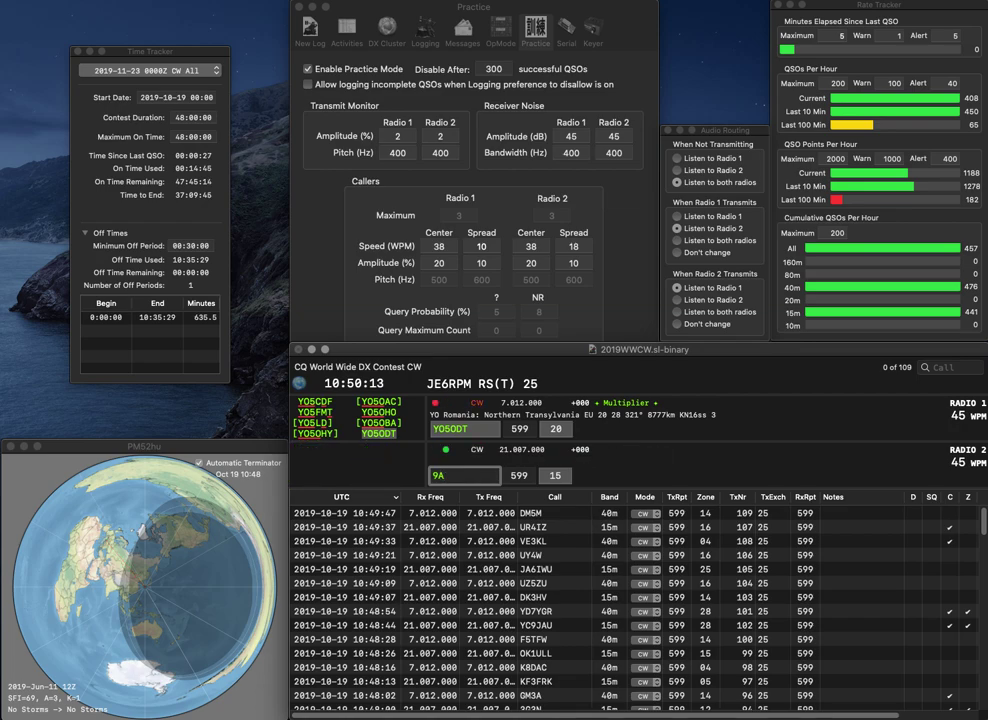
text(3B)
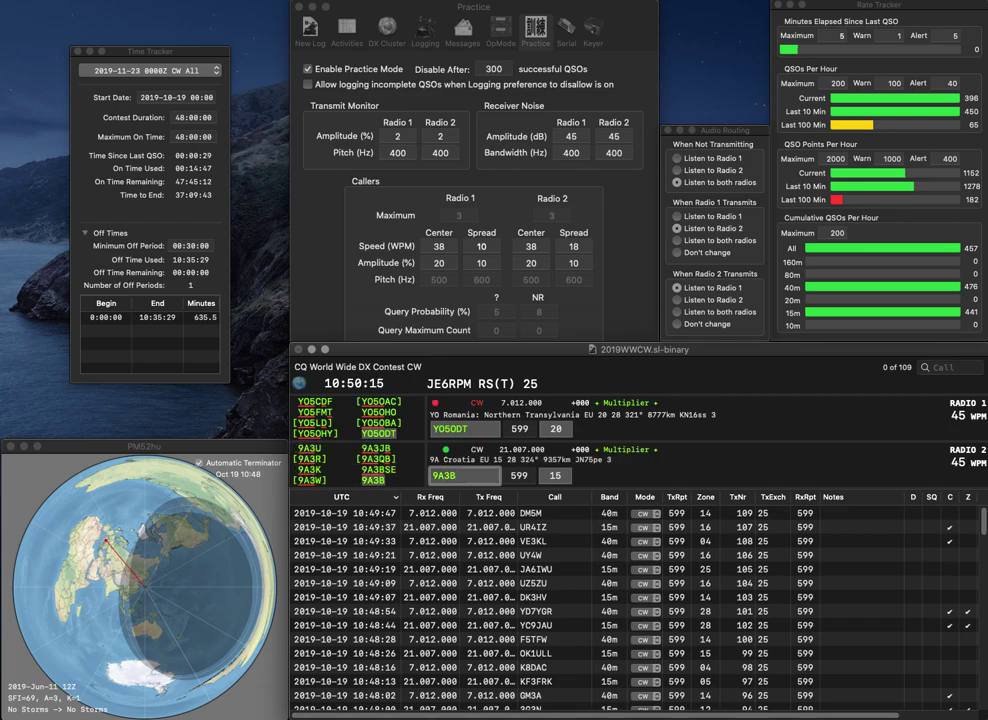
text(W)
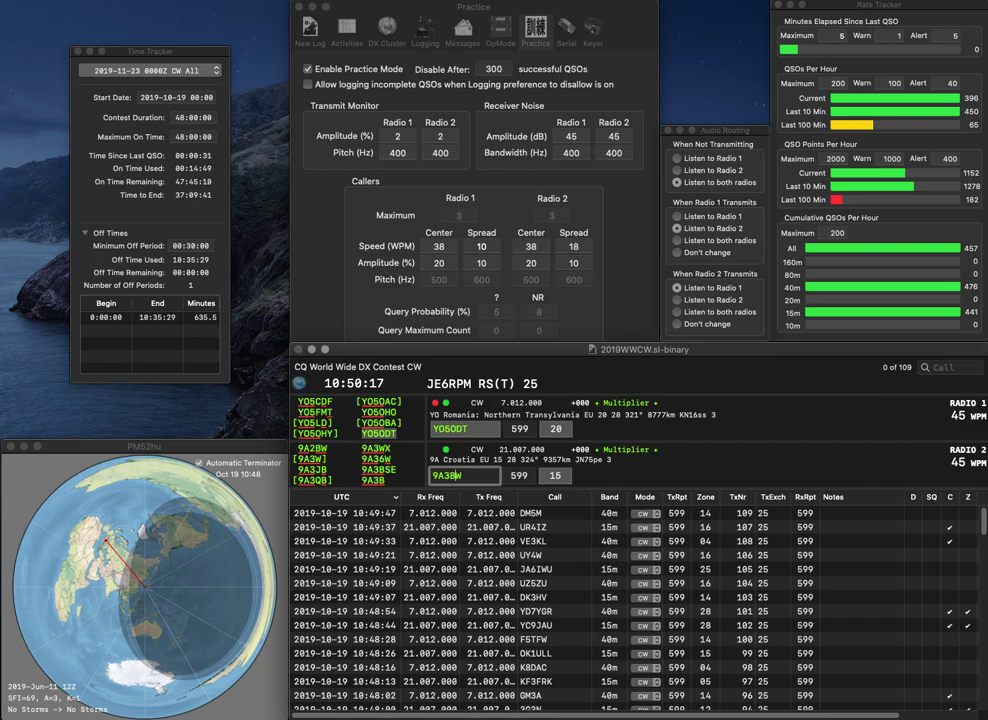
key(BackSpace)
text(4)
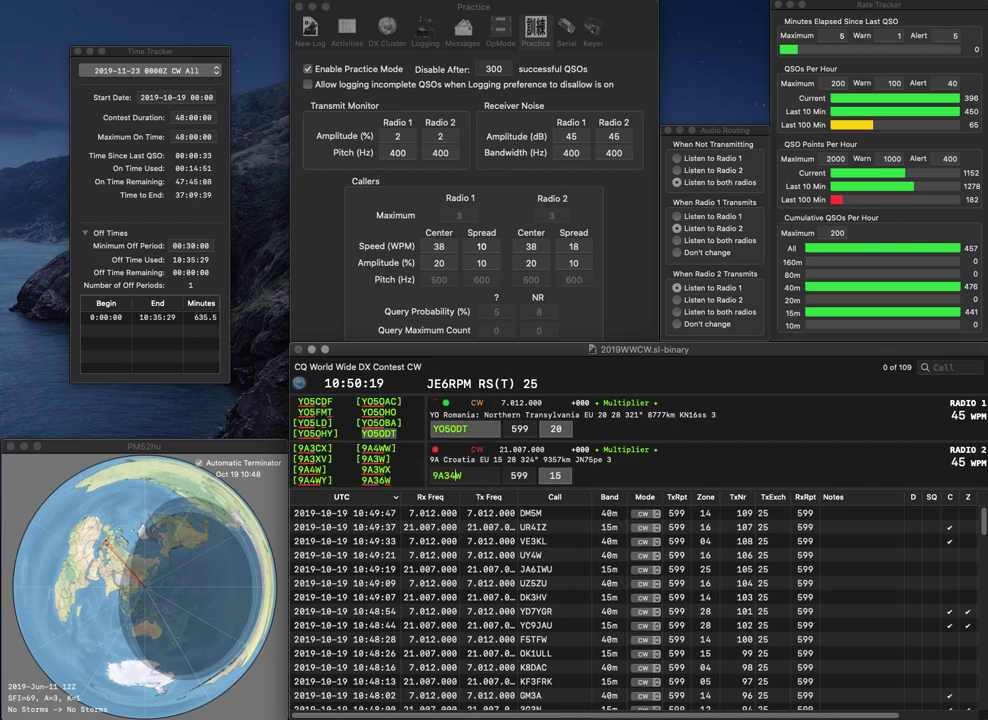
key(BackSpace)
text(6)
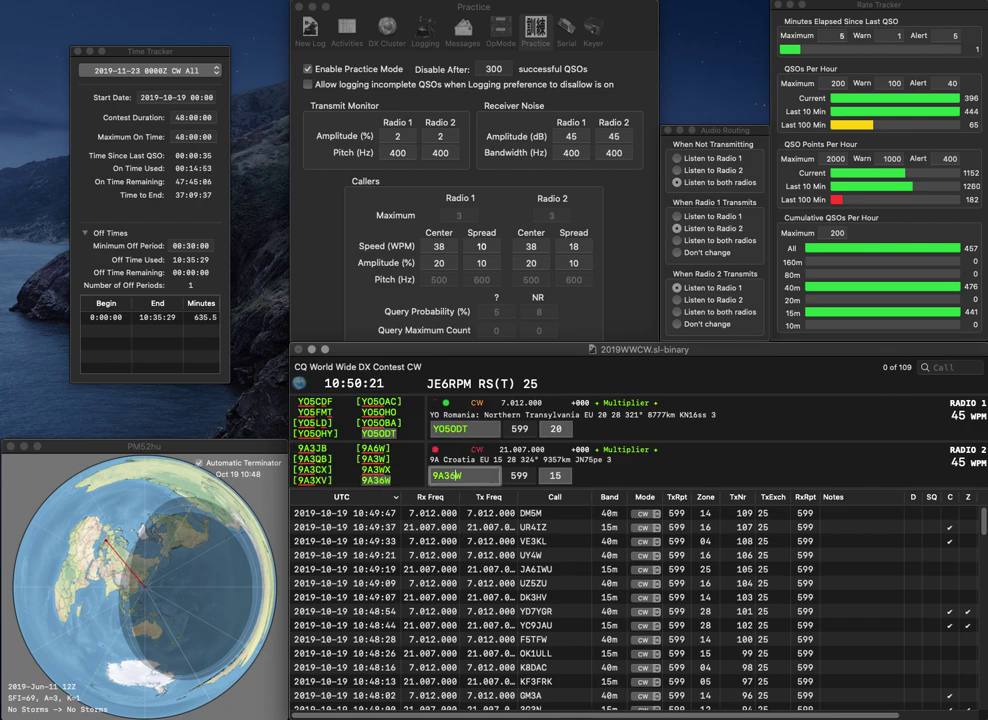
key(Return)
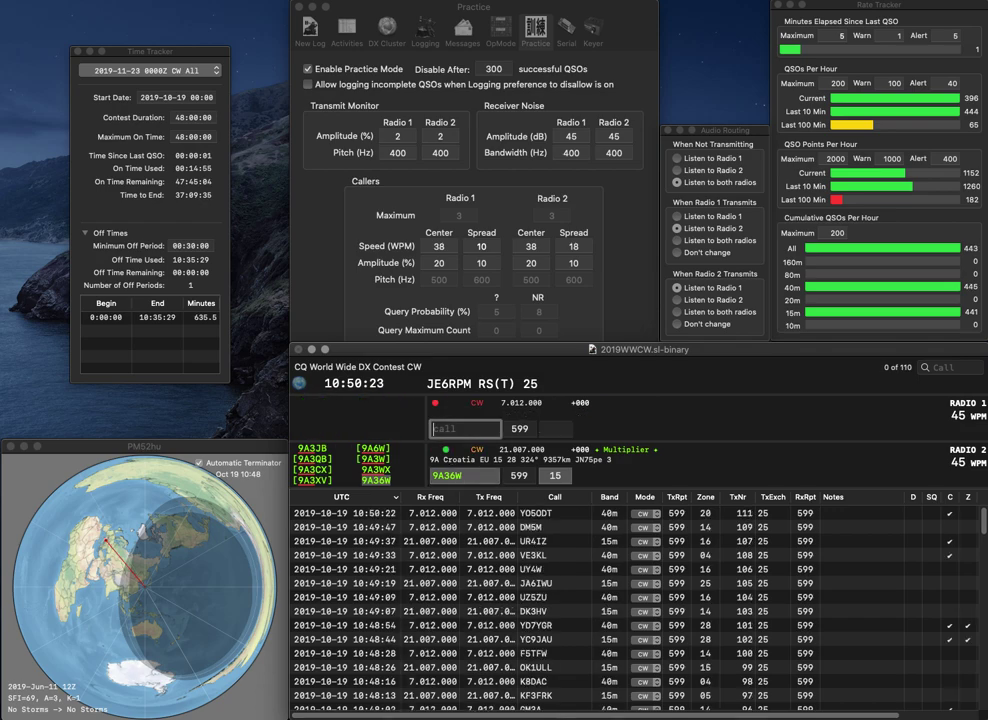
Step: Enter AD4EB on Radio 1, then log 9A36W with zone 15 on Radio 2 and AD4EB with zone 04 on Radio 1
text(AD4EB)
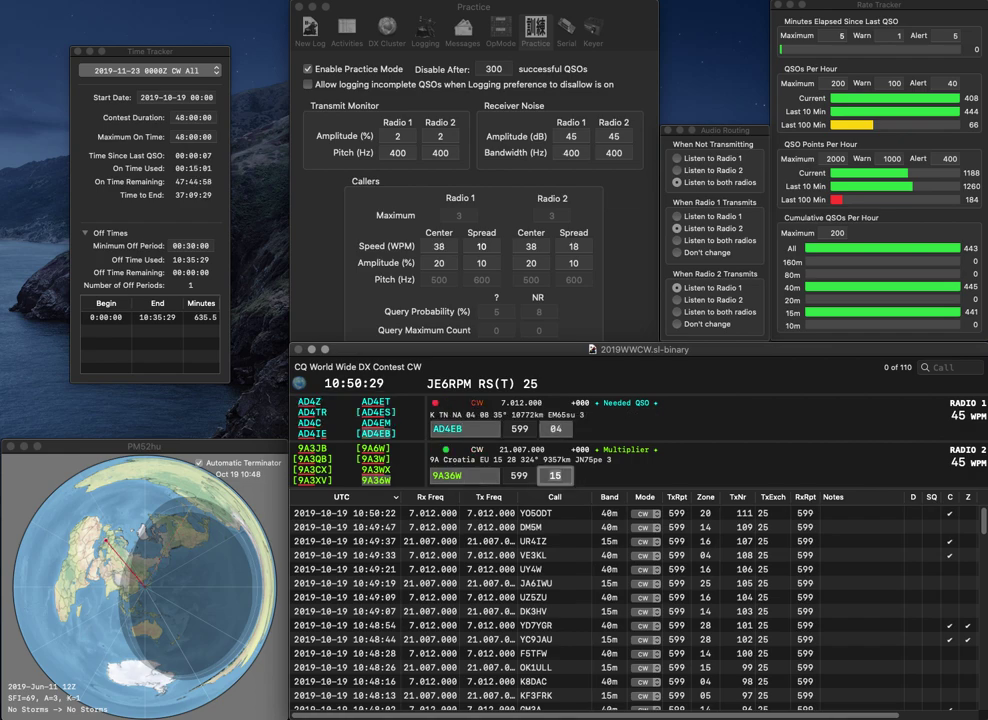
key(Tab)
key(Return)
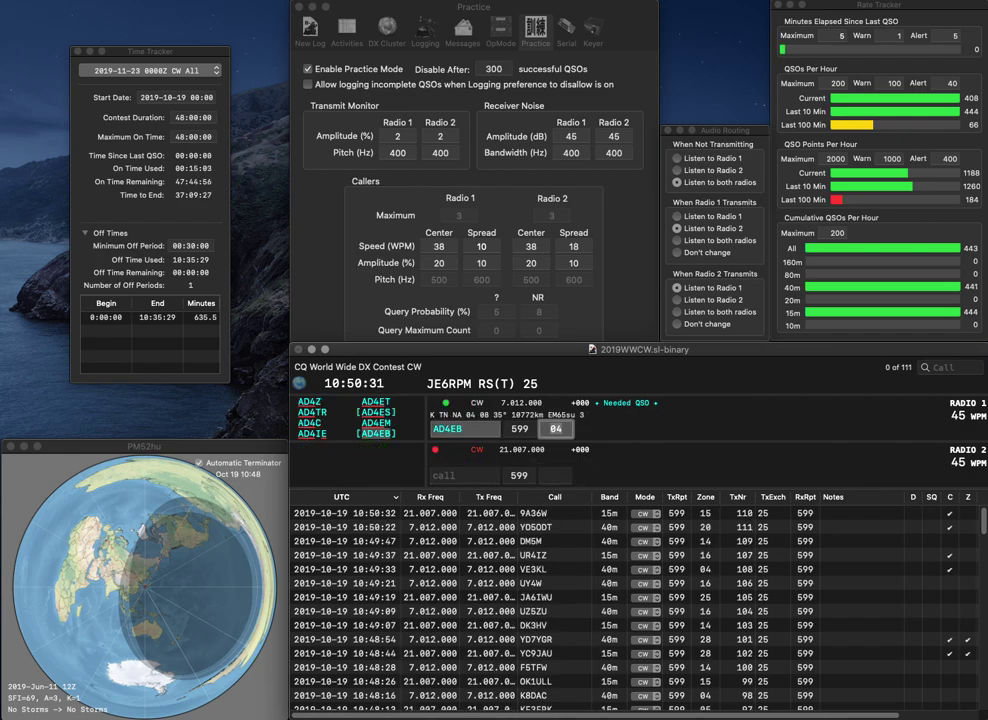
key(Return)
text(OH2IS)
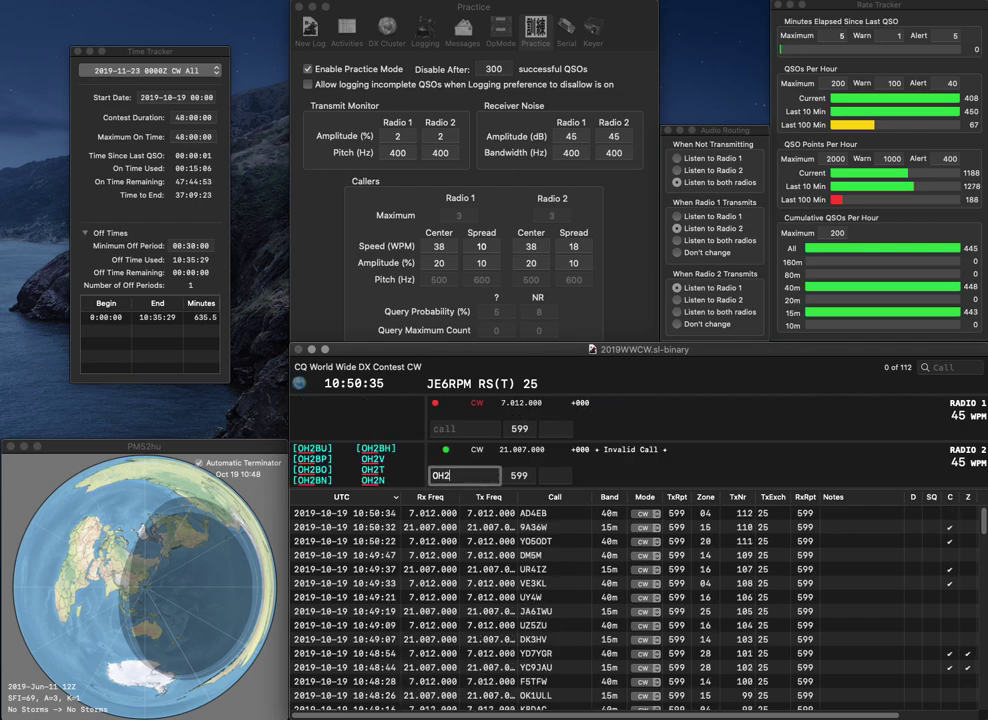
key(Return)
text(YO5CDDF)
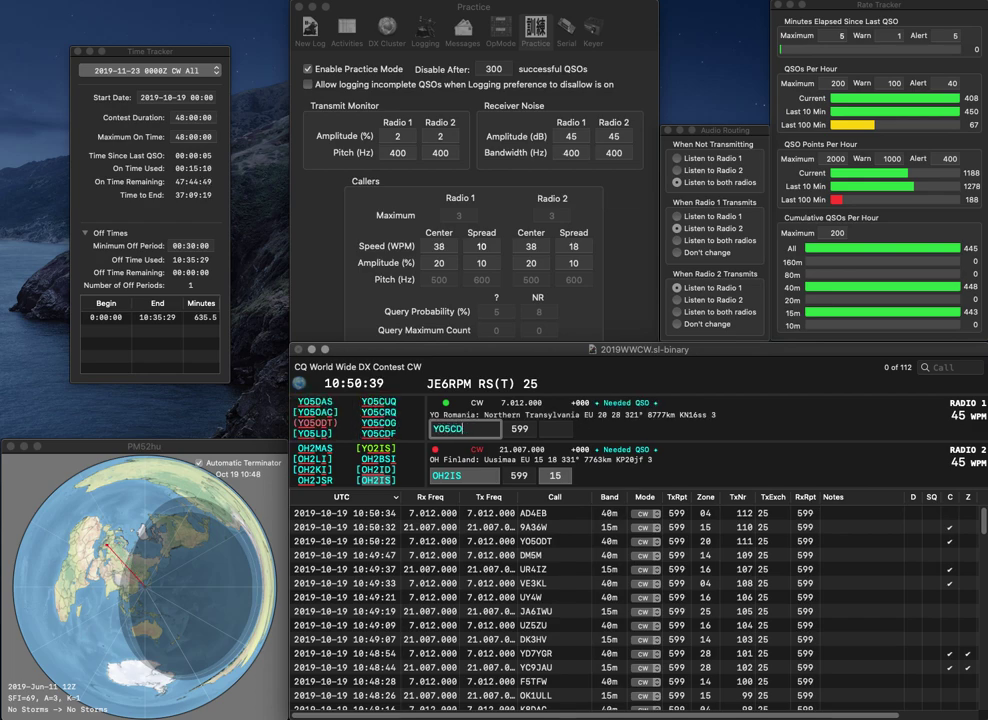
key(Return)
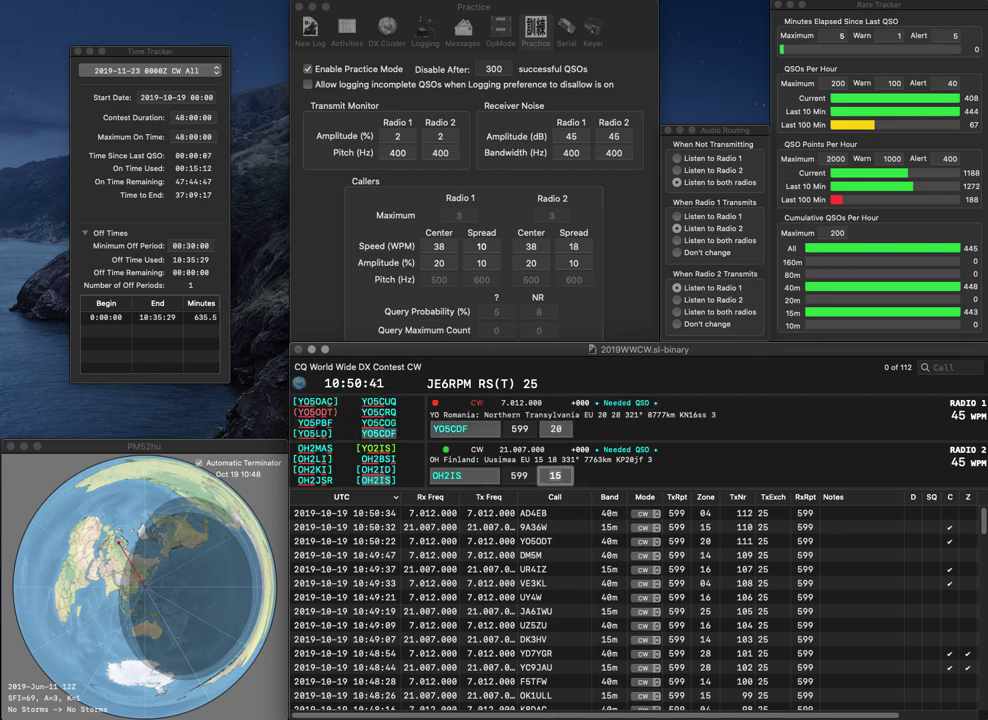
key(Return)
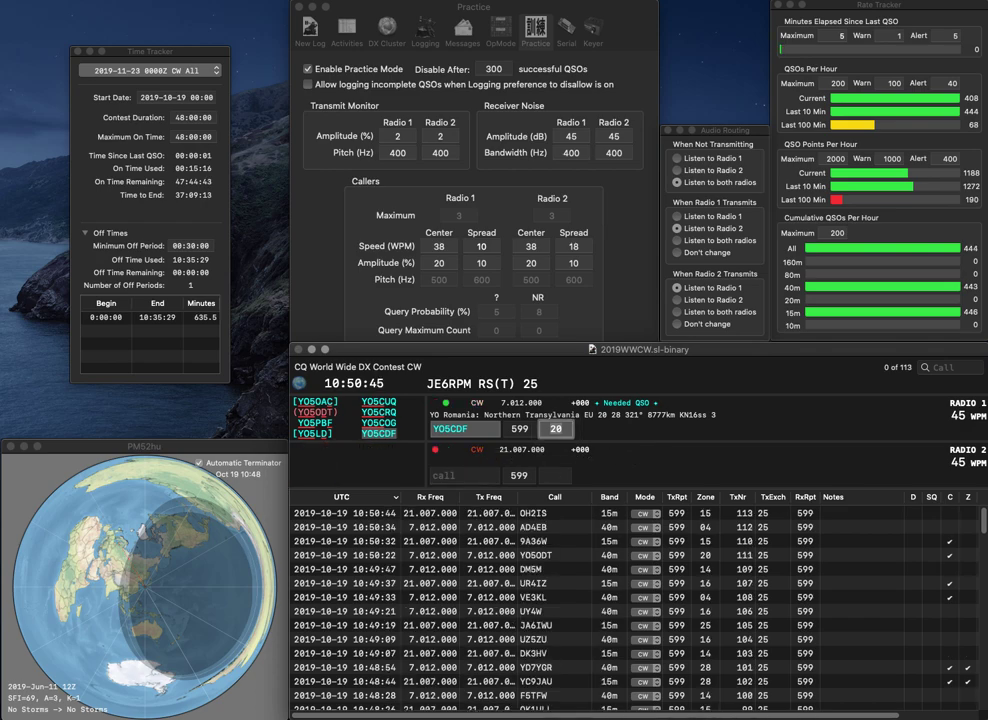
key(Return)
text(DL)
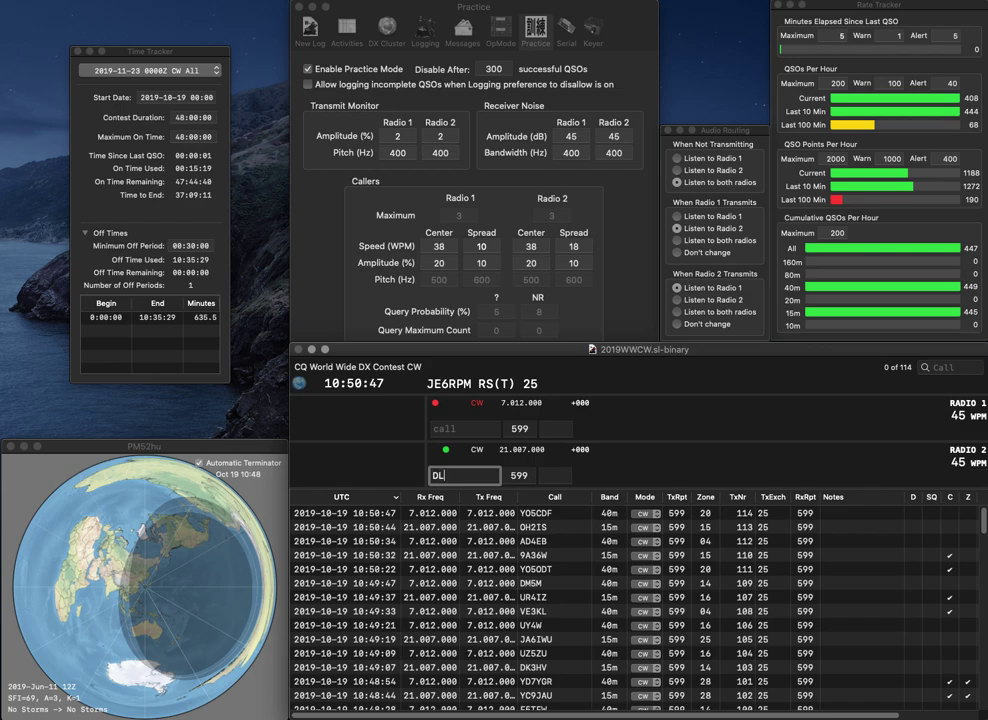
text(1KV)
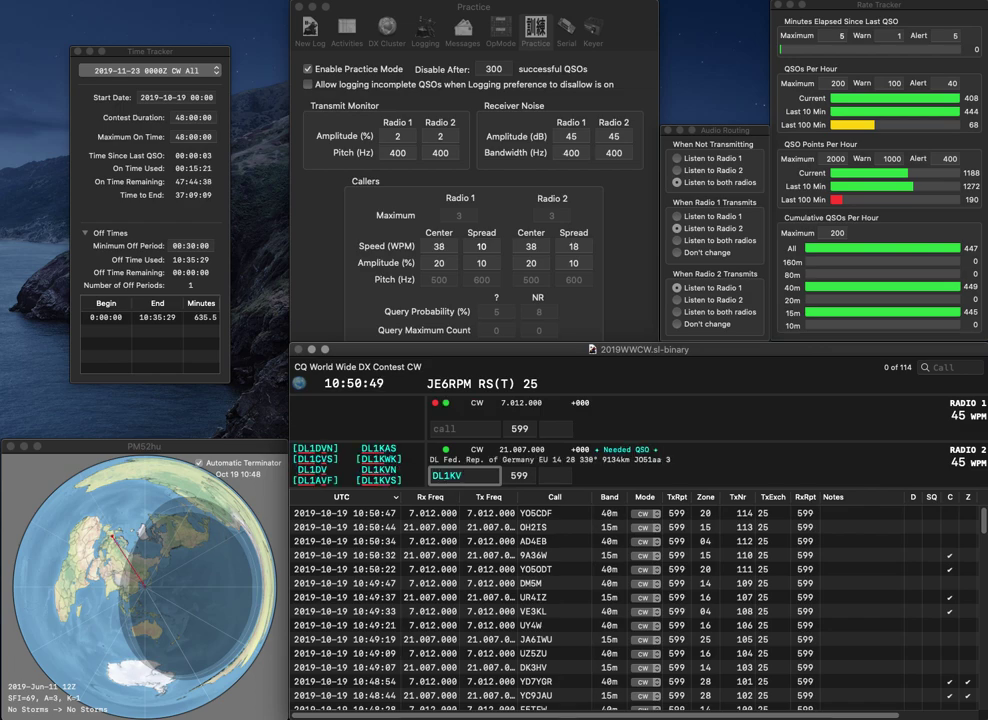
text(N)
key(Return)
text(OM)
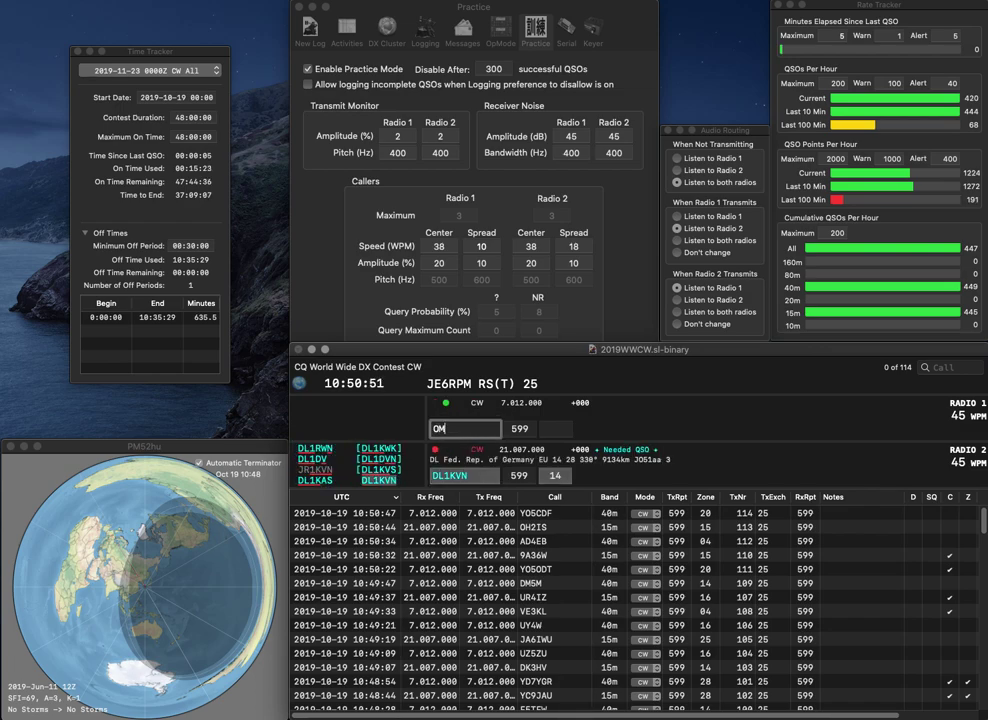
key(Return)
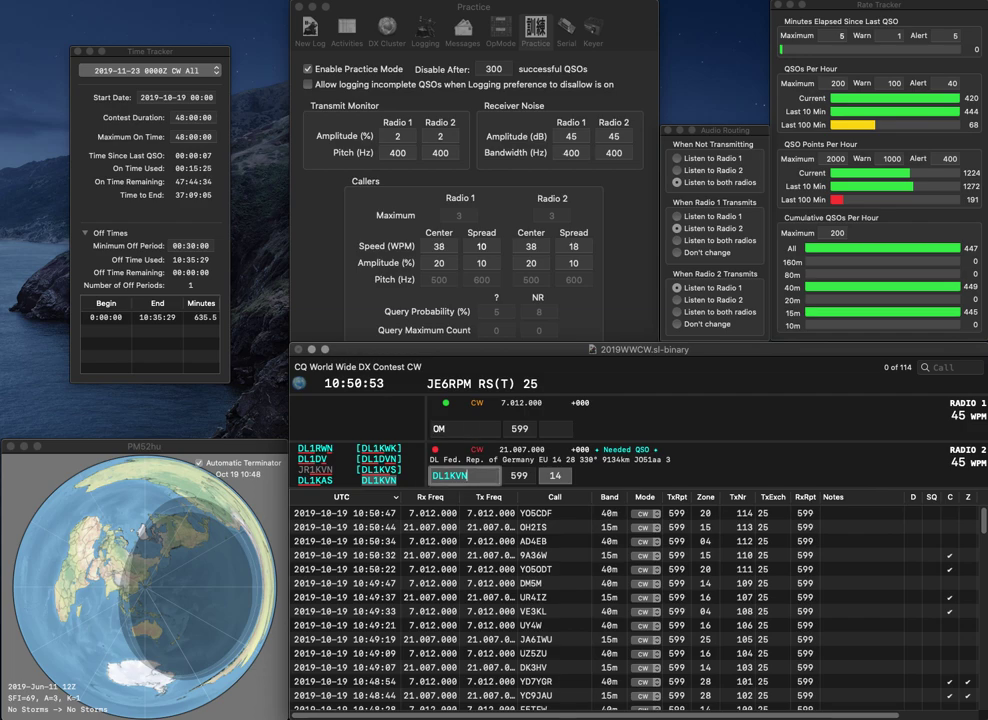
key(Tab)
key(Return)
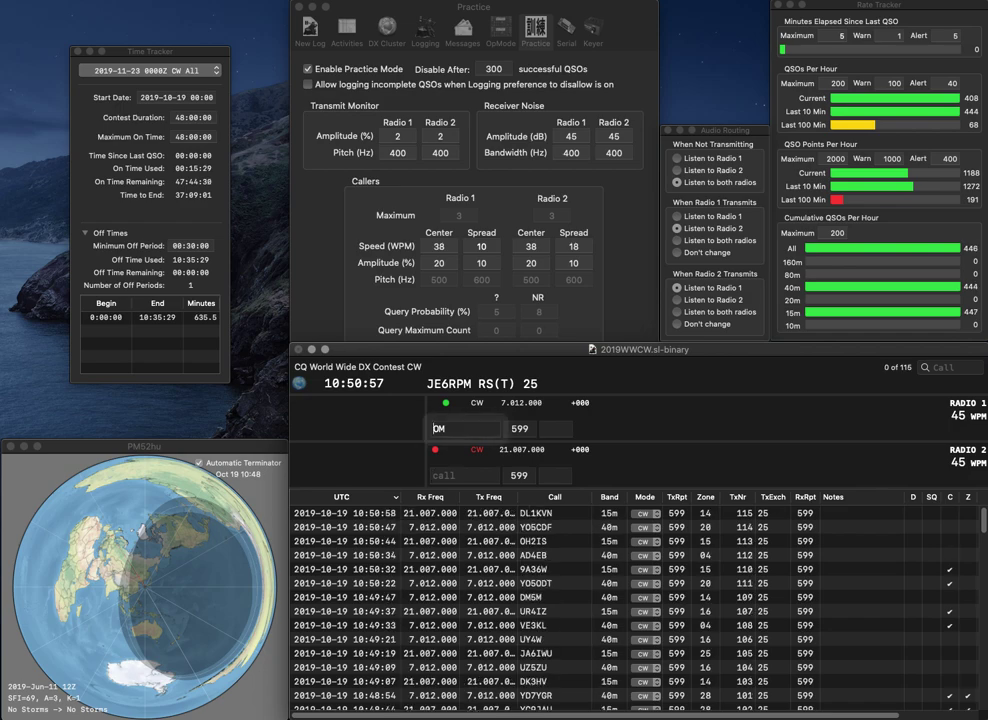
text(KZ5OM)
key(Return)
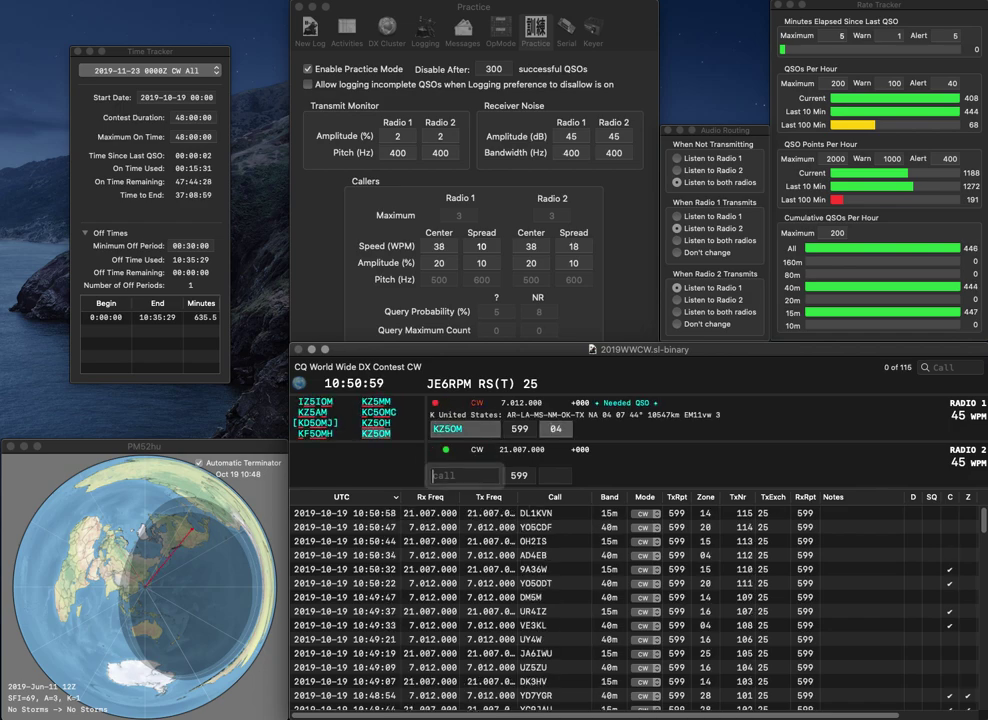
text(W0)
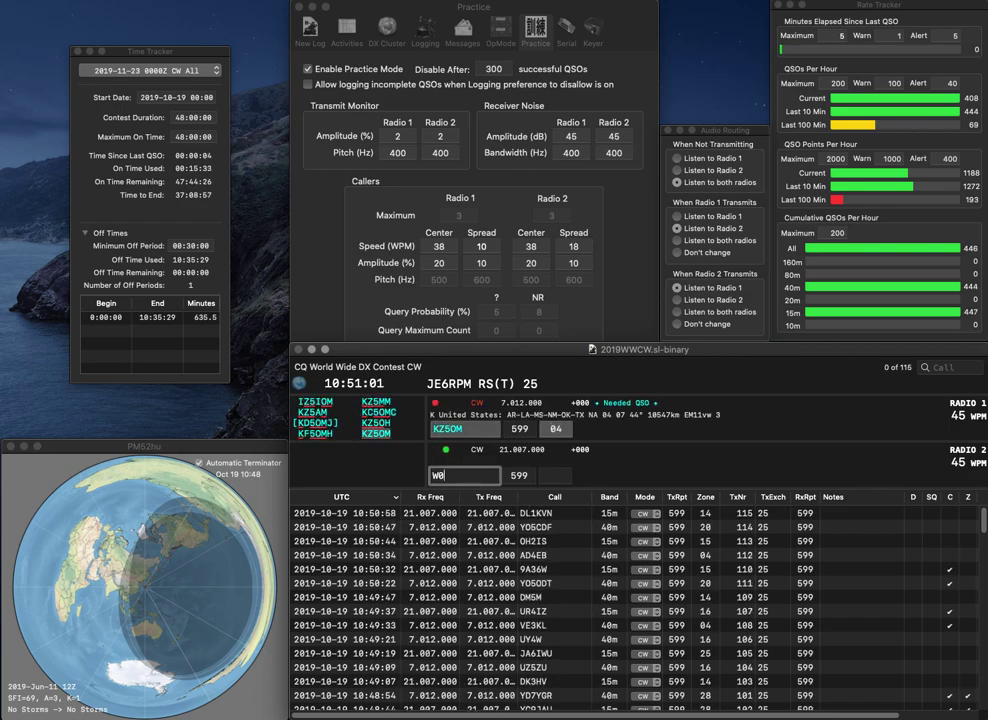
text(GCJ)
key(Return)
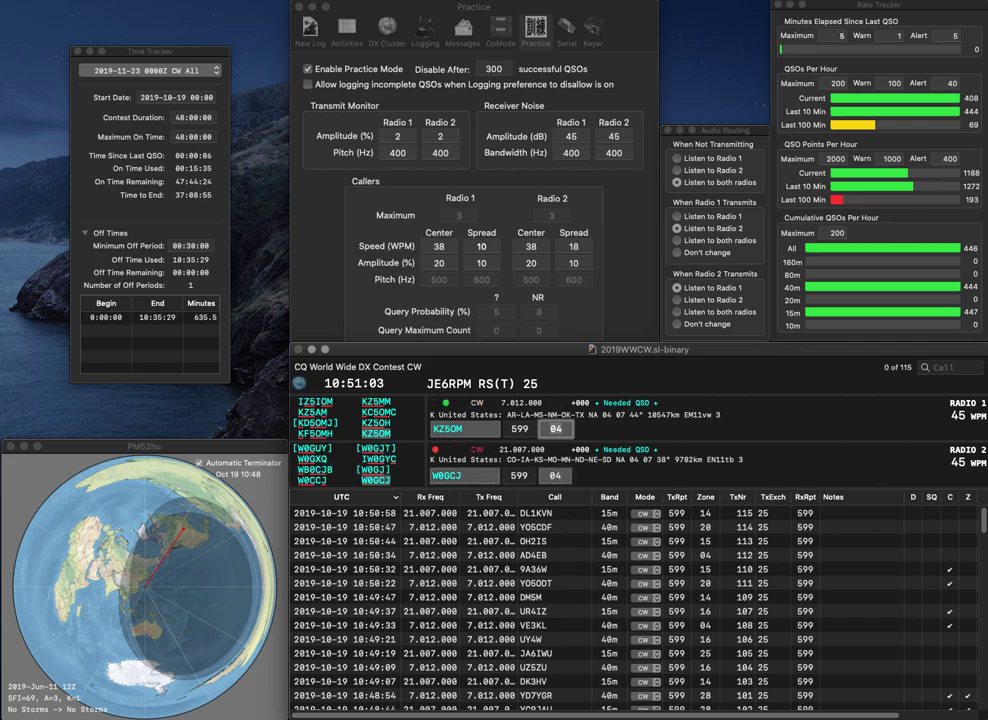
key(Tab)
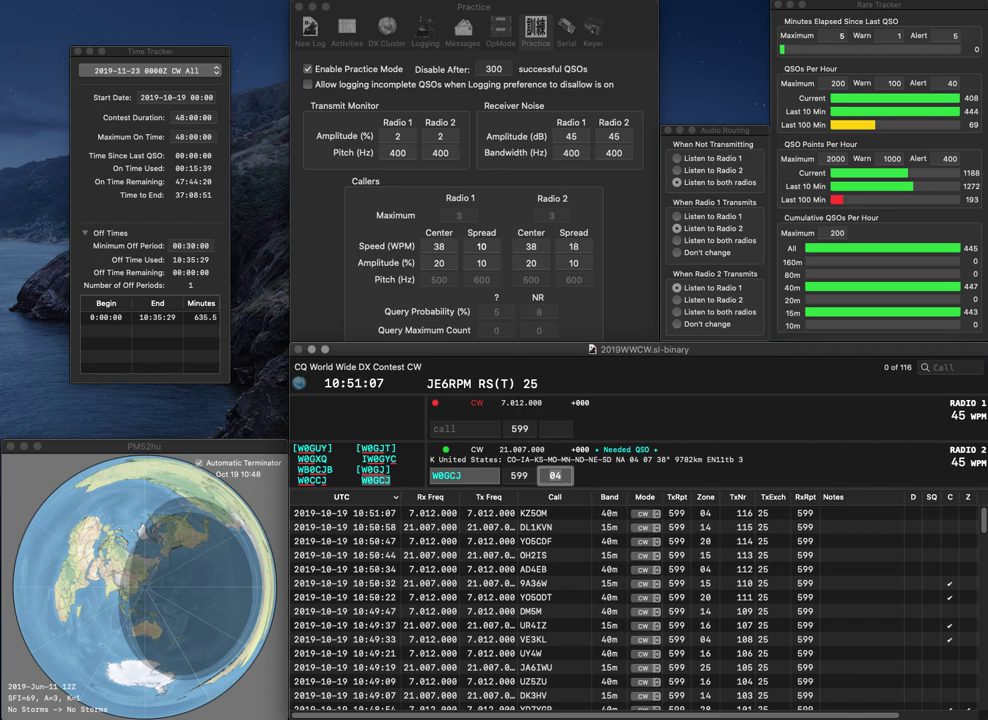
key(Return)
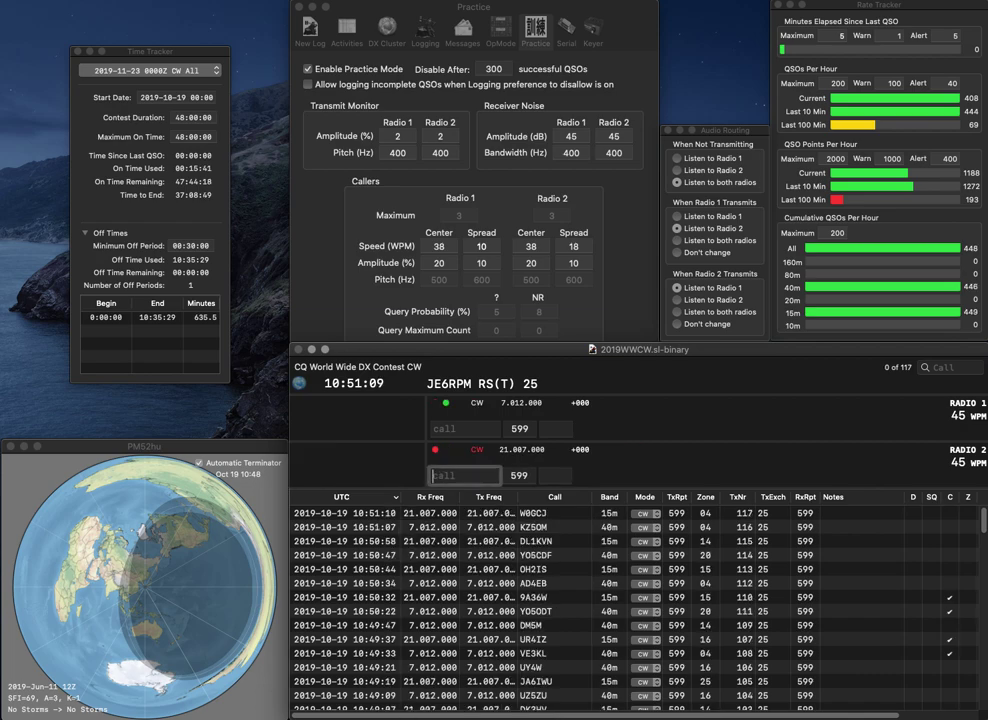
text(WA3)
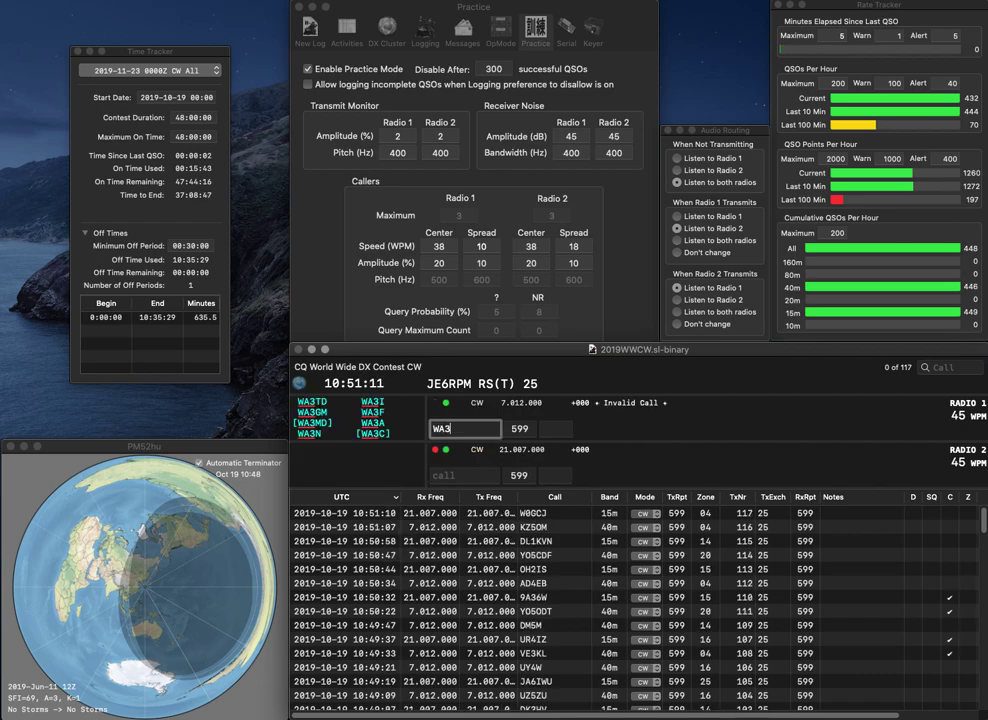
text(WLH)
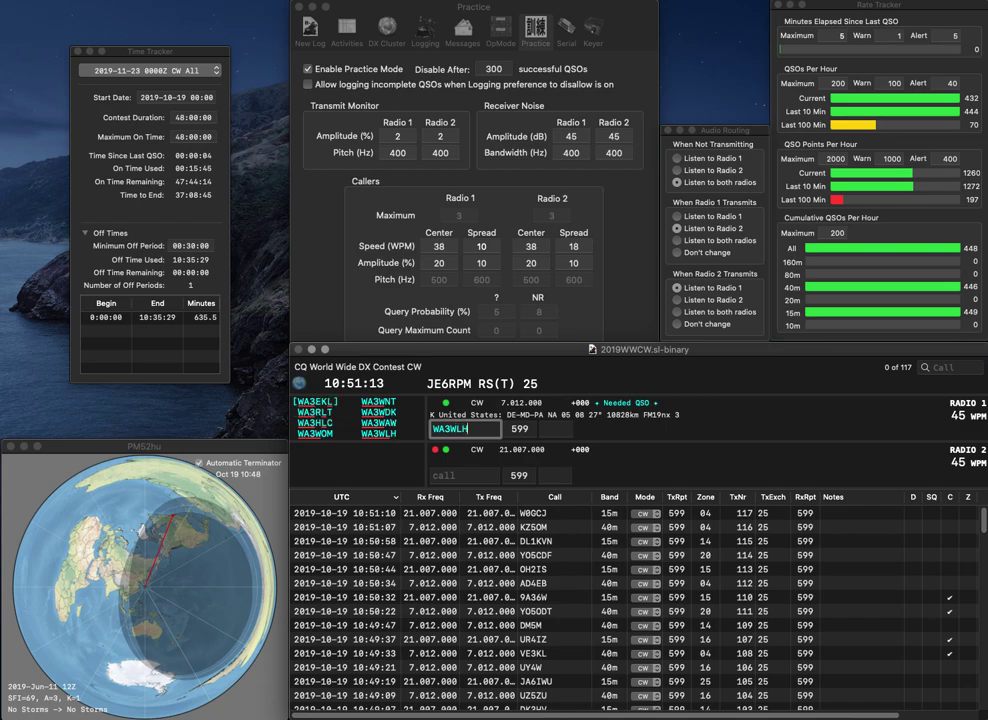
key(Return)
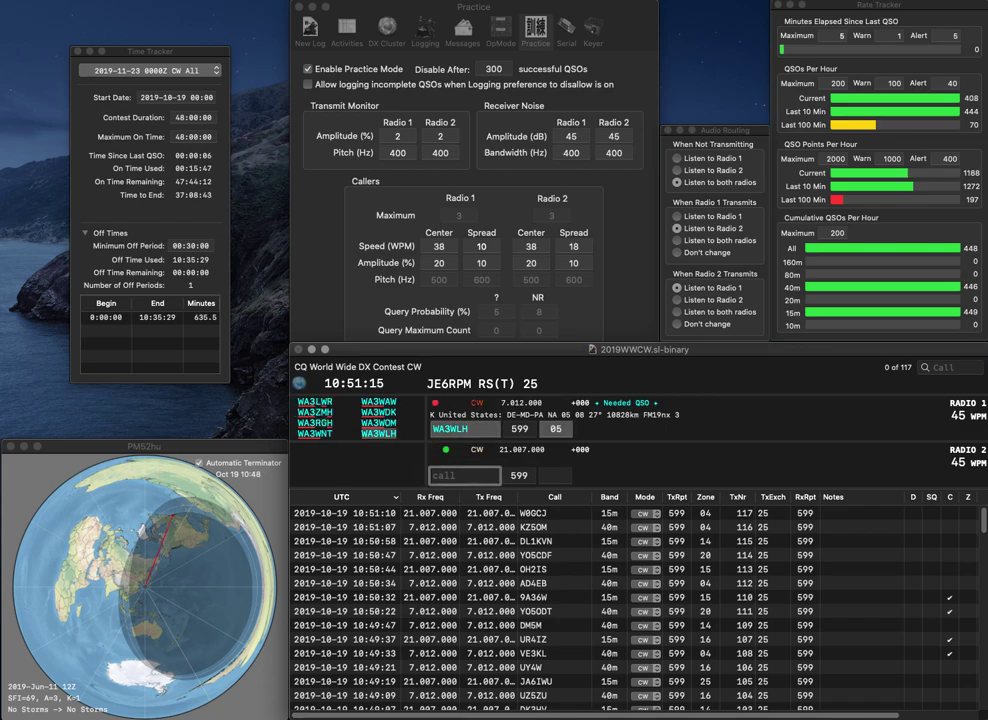
text(YB1AD)
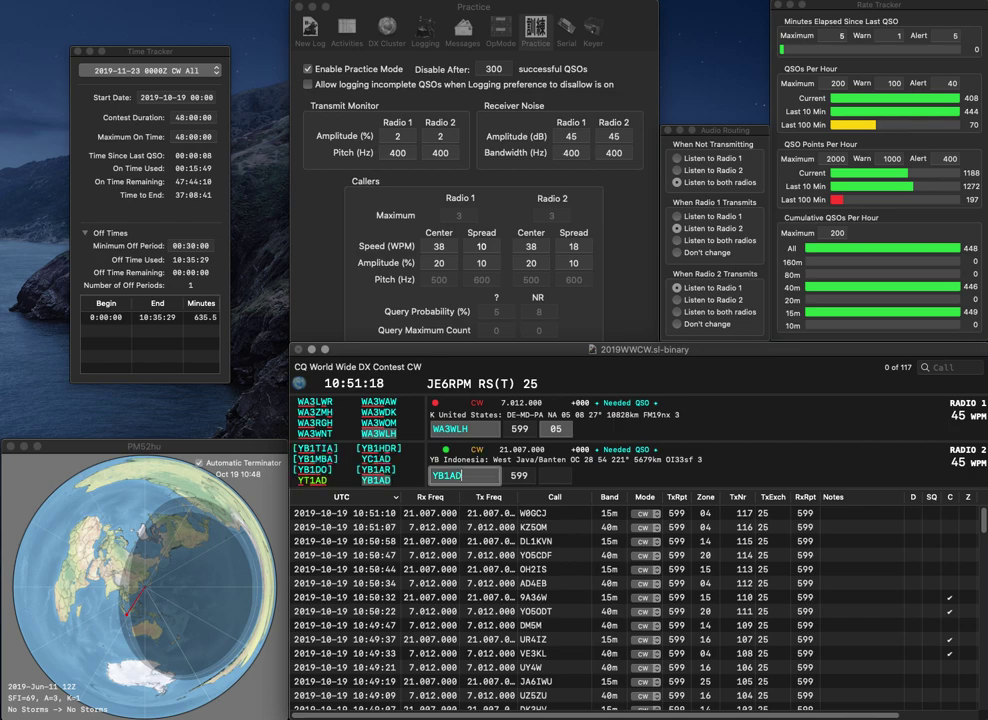
key(Return)
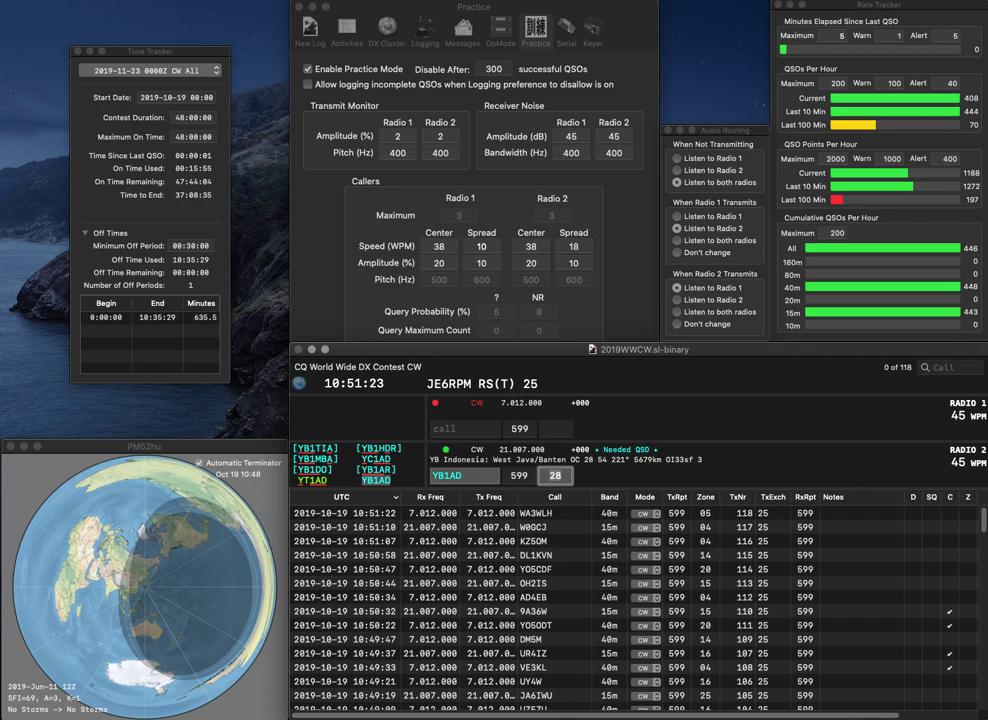
key(Return)
text(YU1VG)
key(Return)
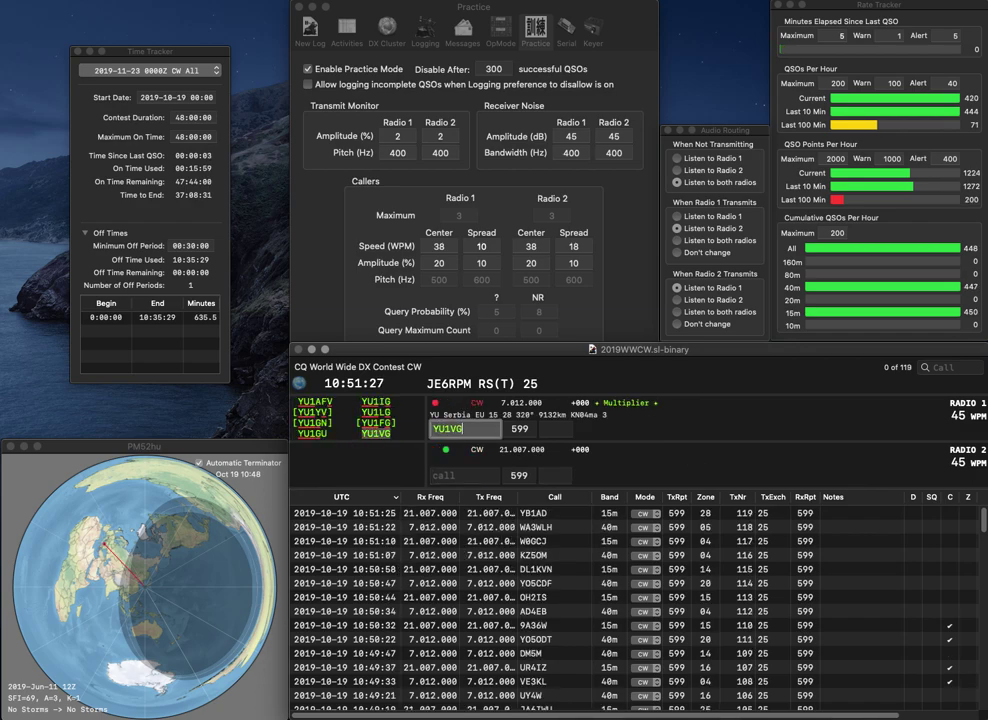
text(G3ZAY)
key(Home)
text(G3)
key(Return)
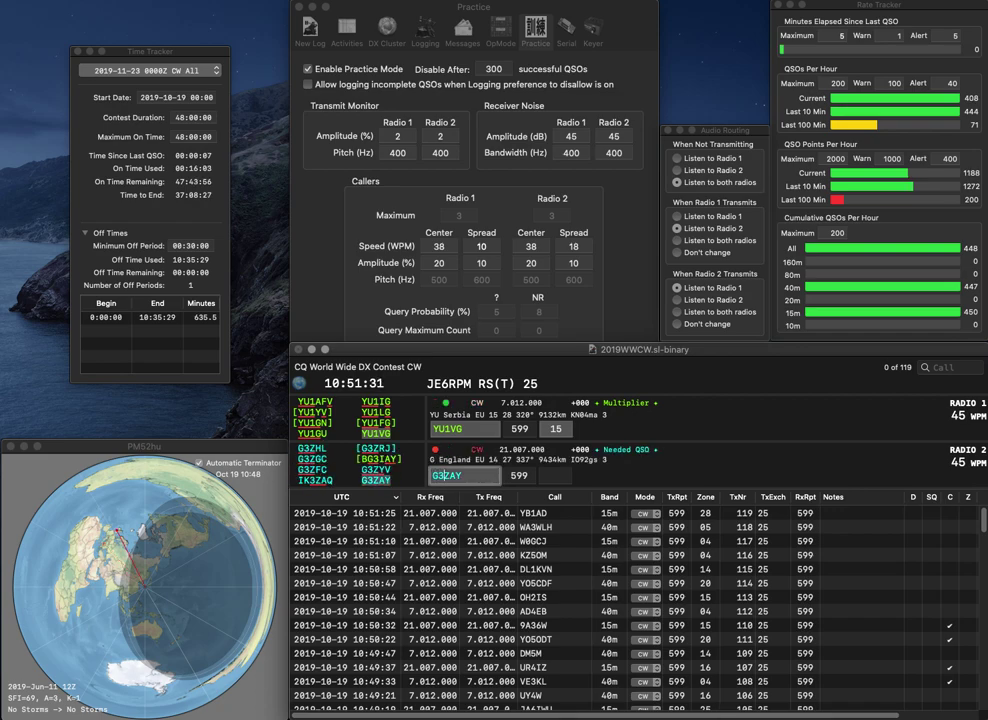
key(Return)
key(Return)
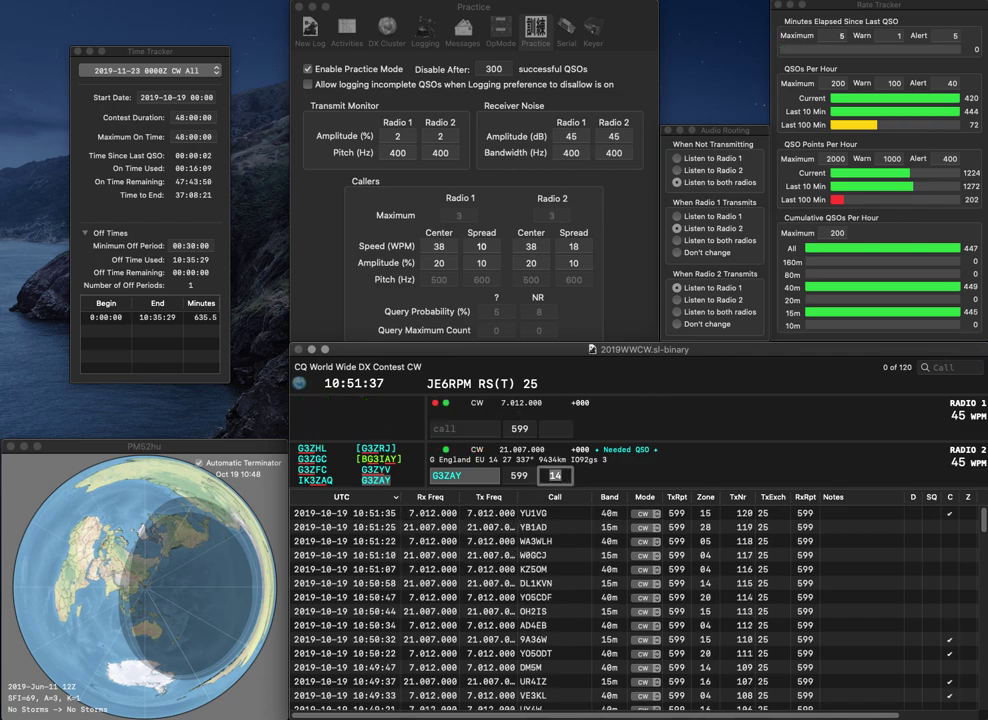
key(Return)
text(UR7EN)
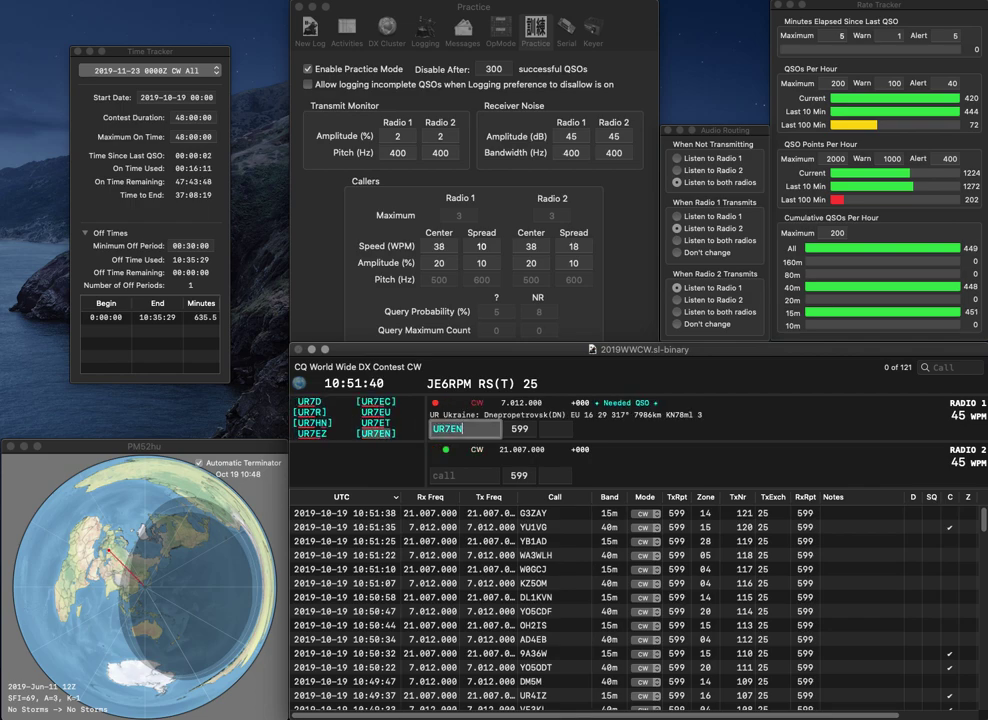
key(Return)
text(WI)
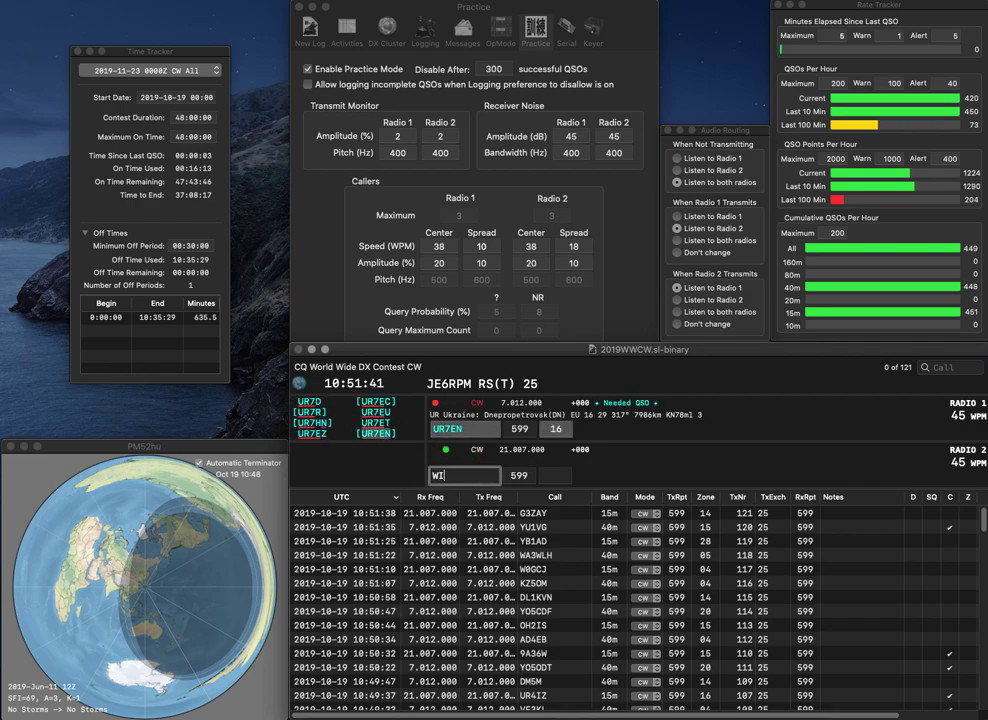
text(9E)
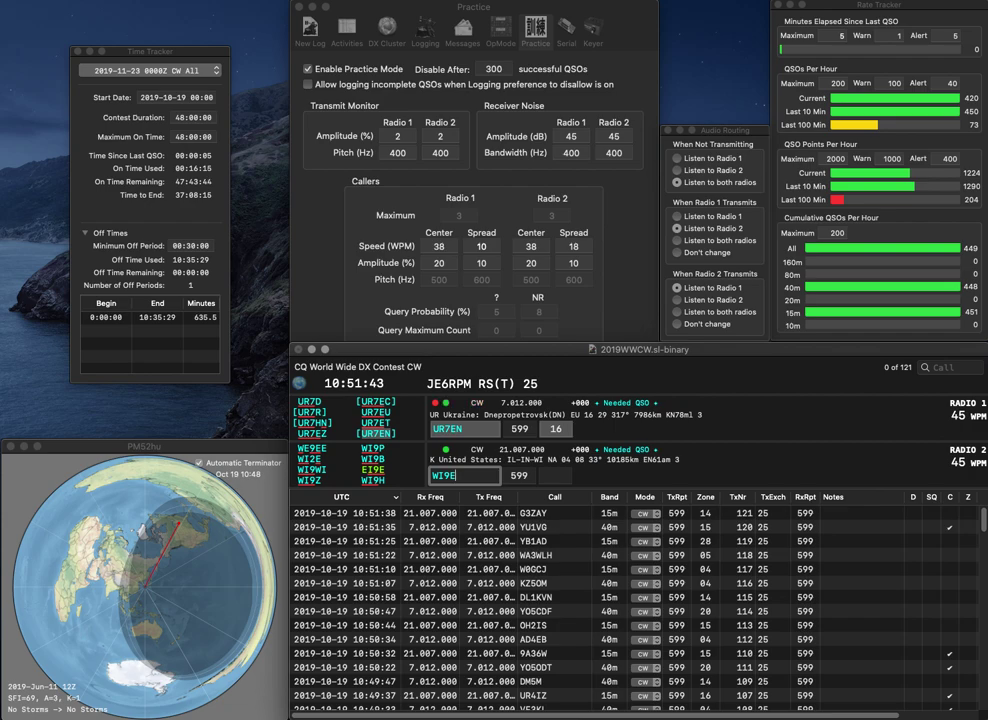
key(Return)
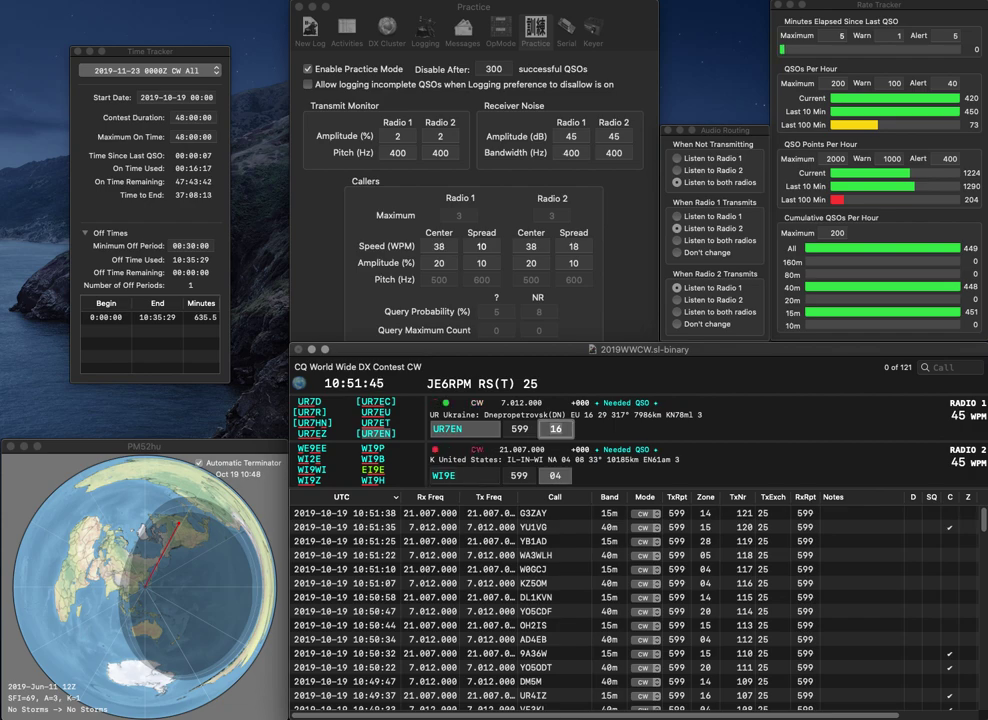
key(Return)
Step: Correct the call sign on Radio 2 to WS9I and send it to the caller
key(BackSpace)
text(S)
key(Right)
key(Right)
key(BackSpace)
text(I)
key(Return)
text(NKVA)
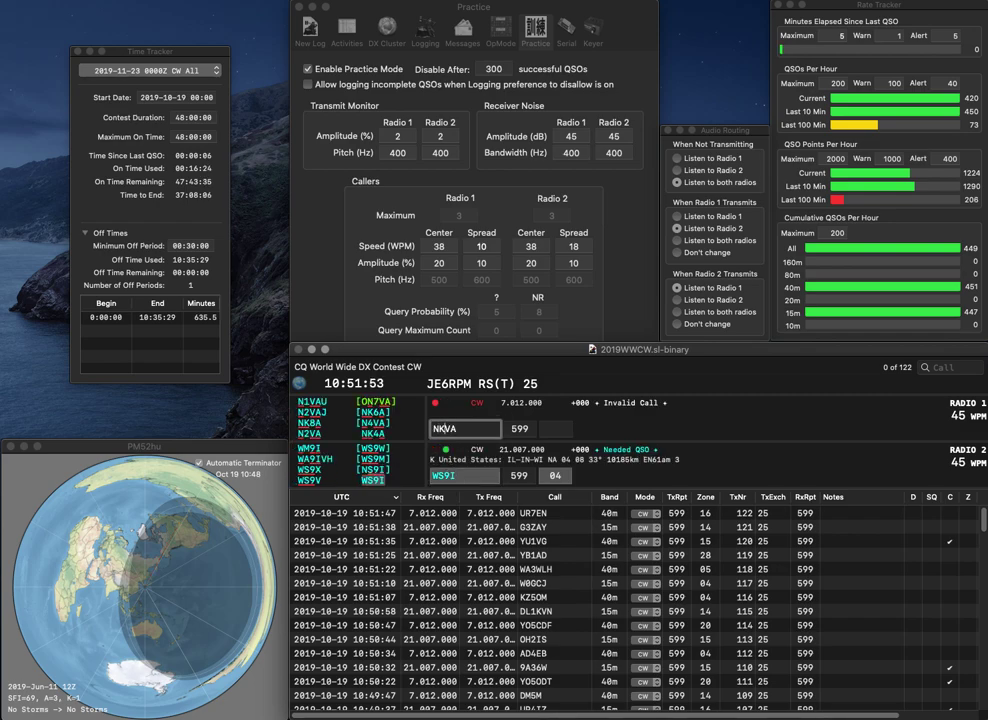
key(Down)
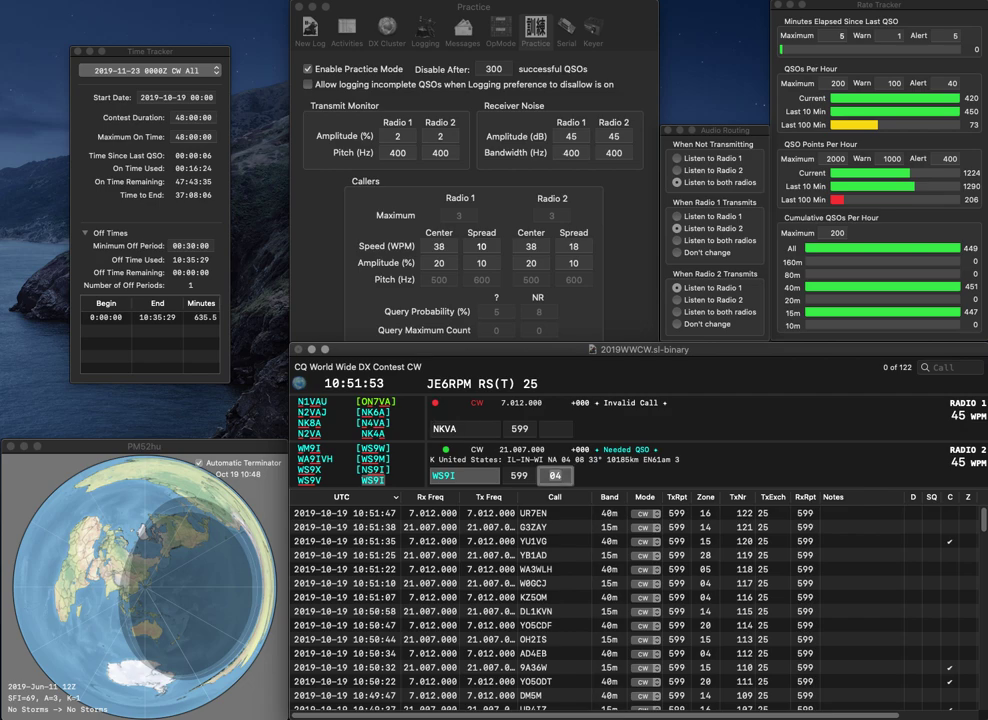
key(Return)
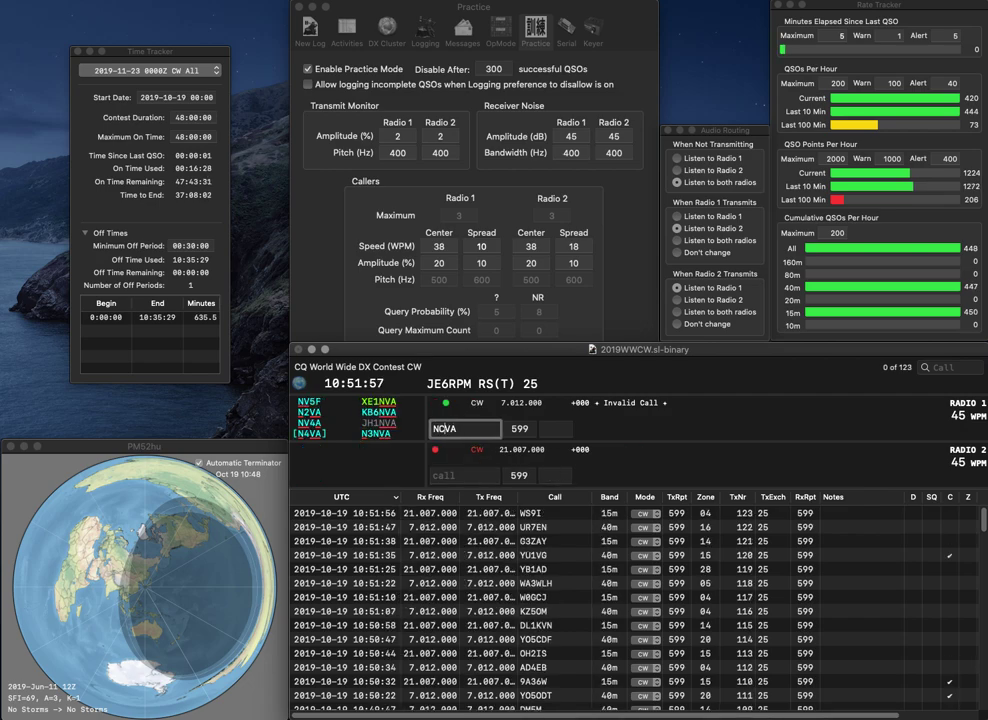
key(BackSpace)
text(C4)
text(D)
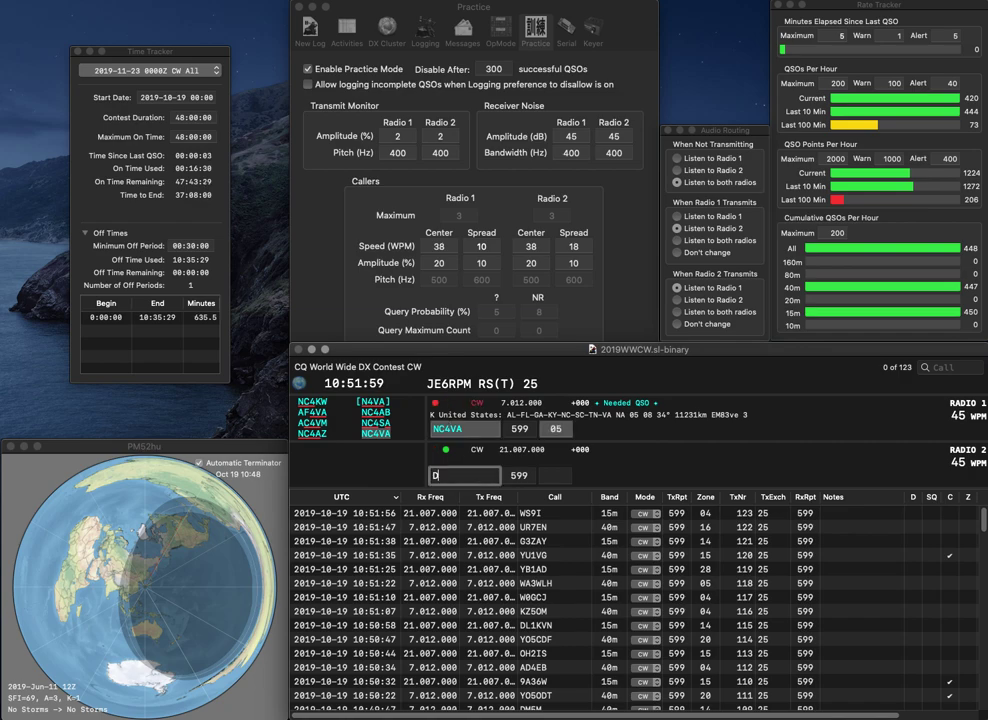
text(U1EG)
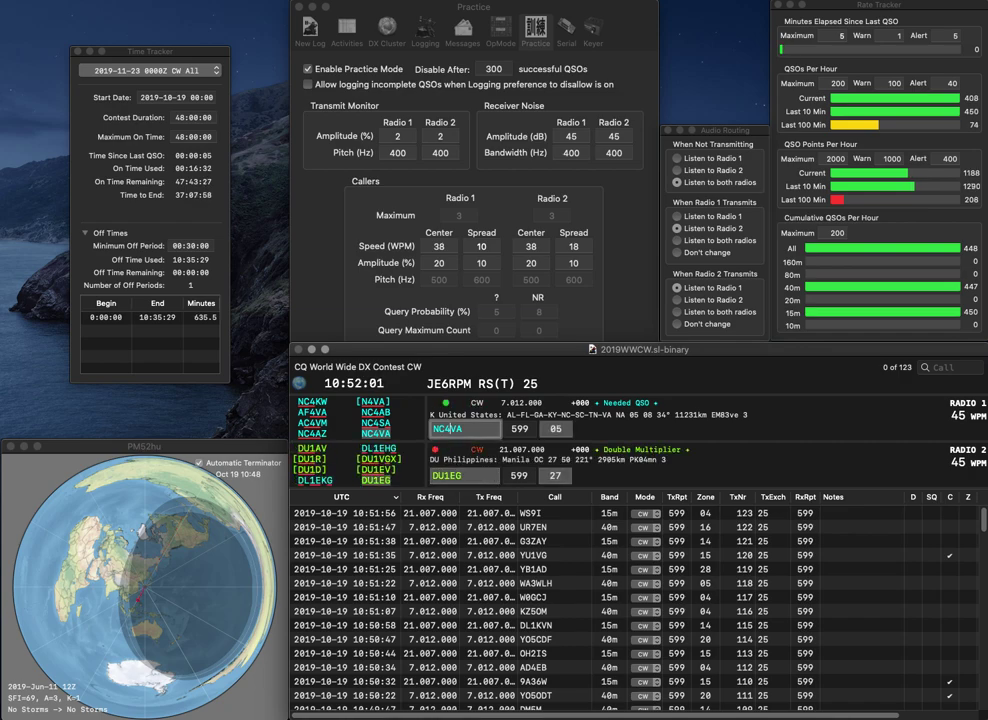
key(Tab)
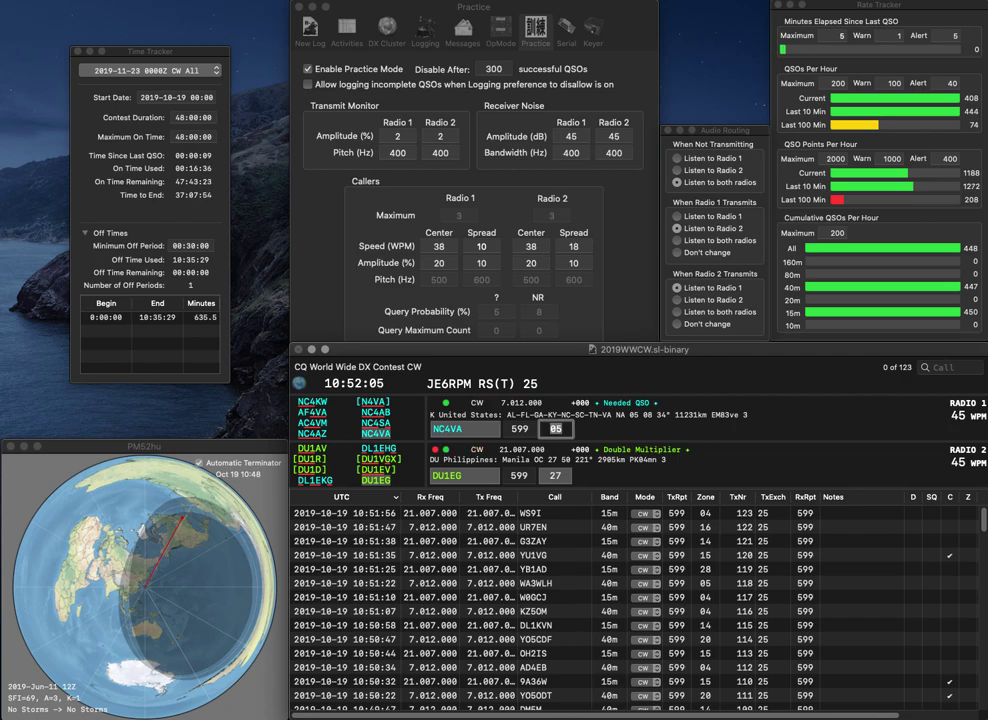
key(Return)
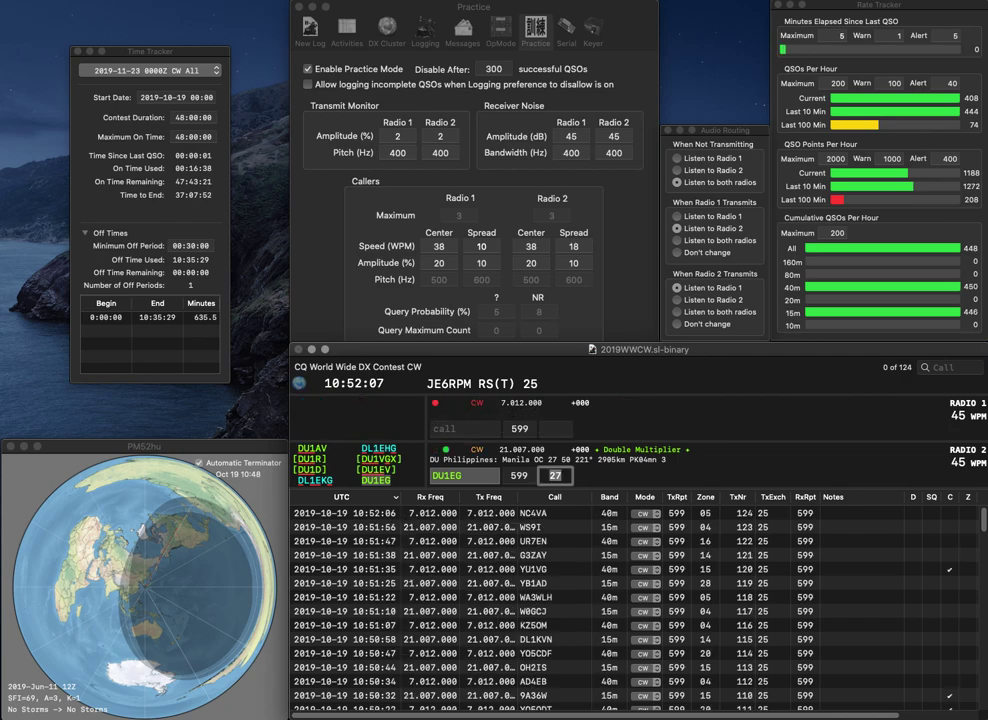
key(Return)
text(KC0BRA)
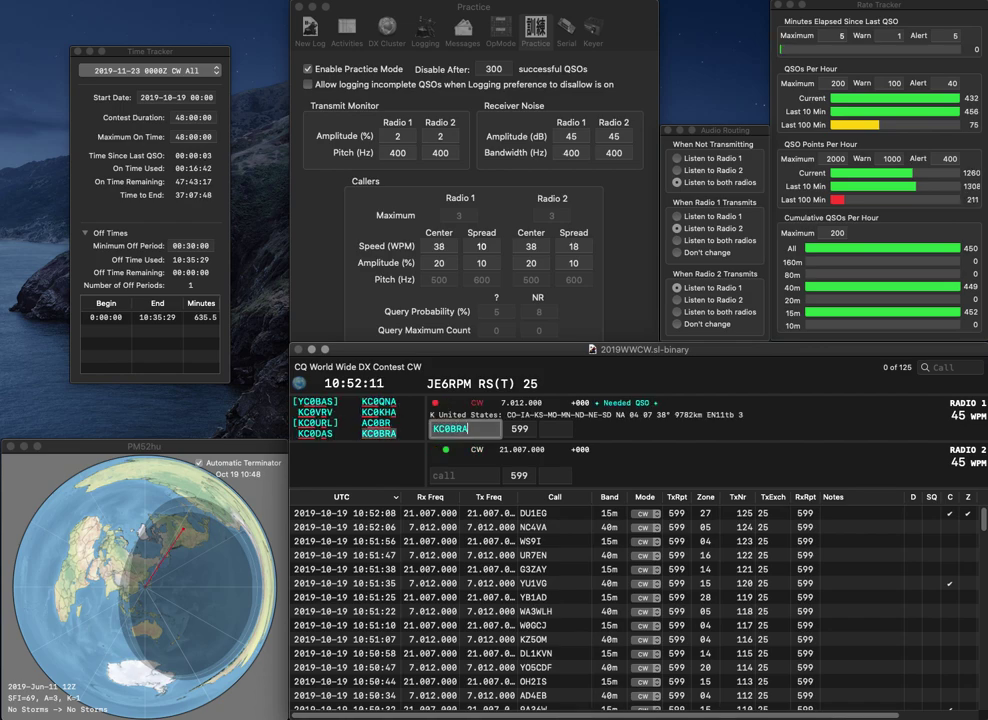
key(Return)
text(G3ATT)
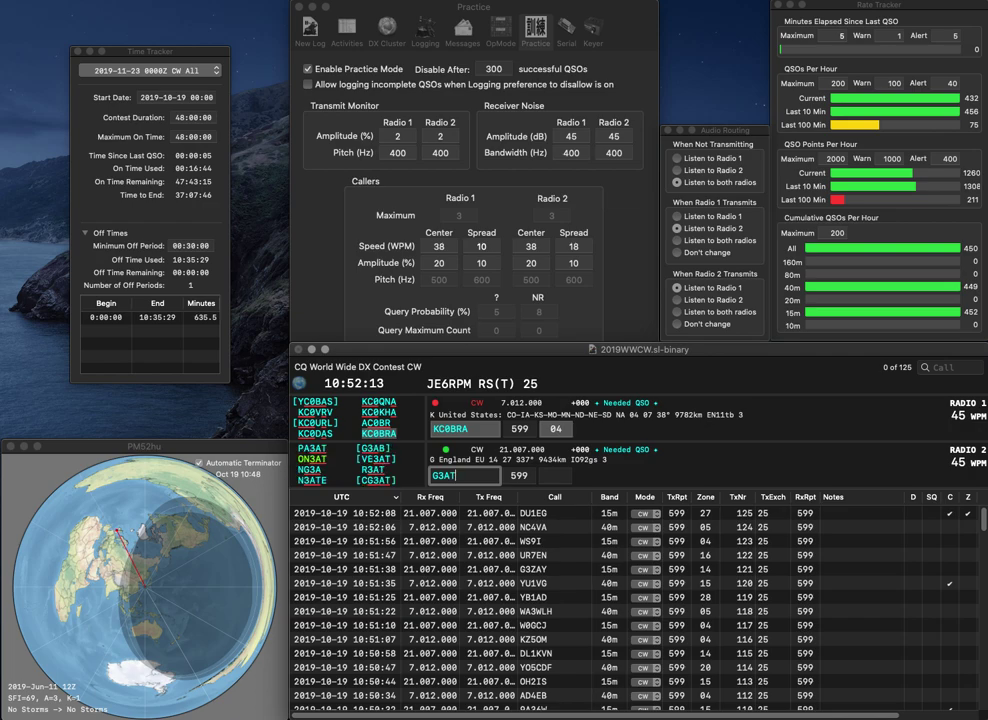
key(BackSpace)
key(BackSpace)
key(BackSpace)
key(Left)
key(Left)
text(J)
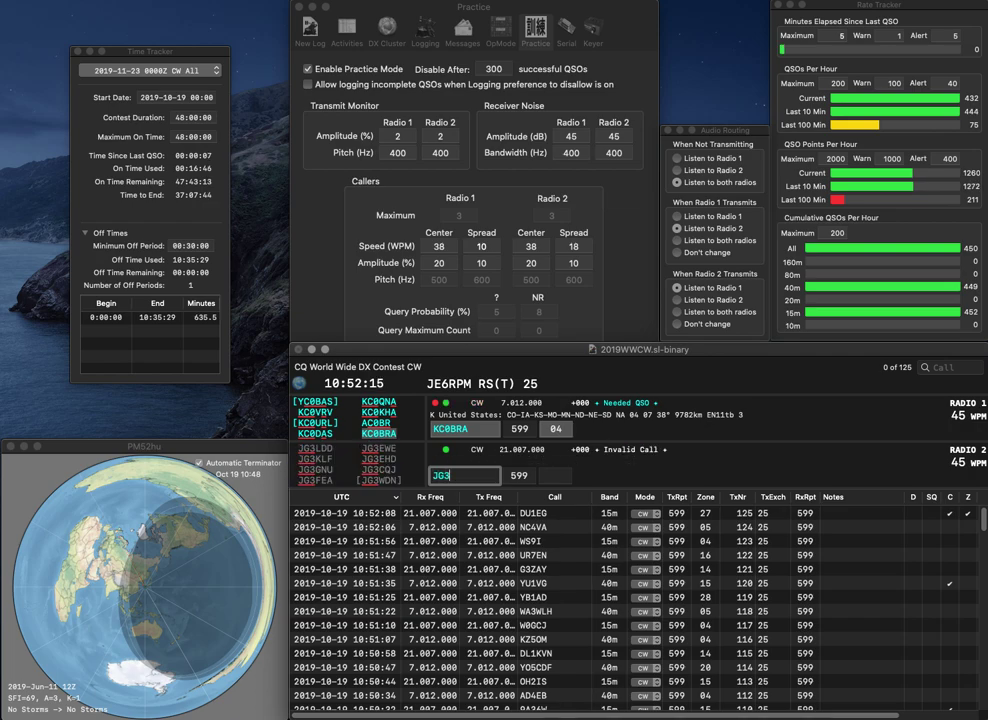
key(BackSpace)
text(4M)
key(BackSpace)
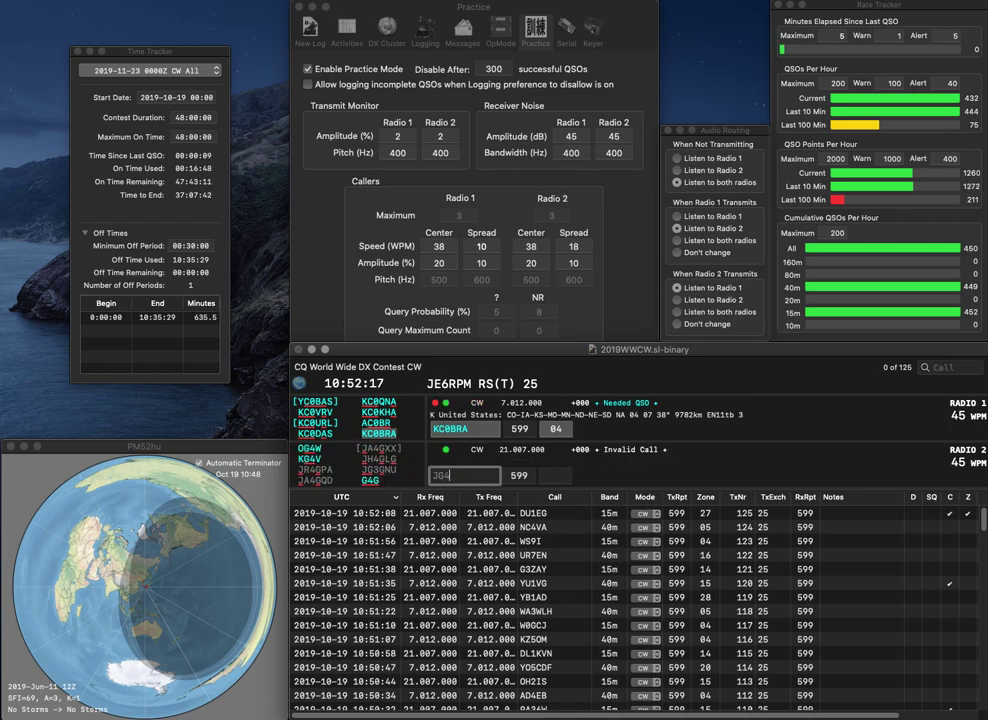
text(WTY)
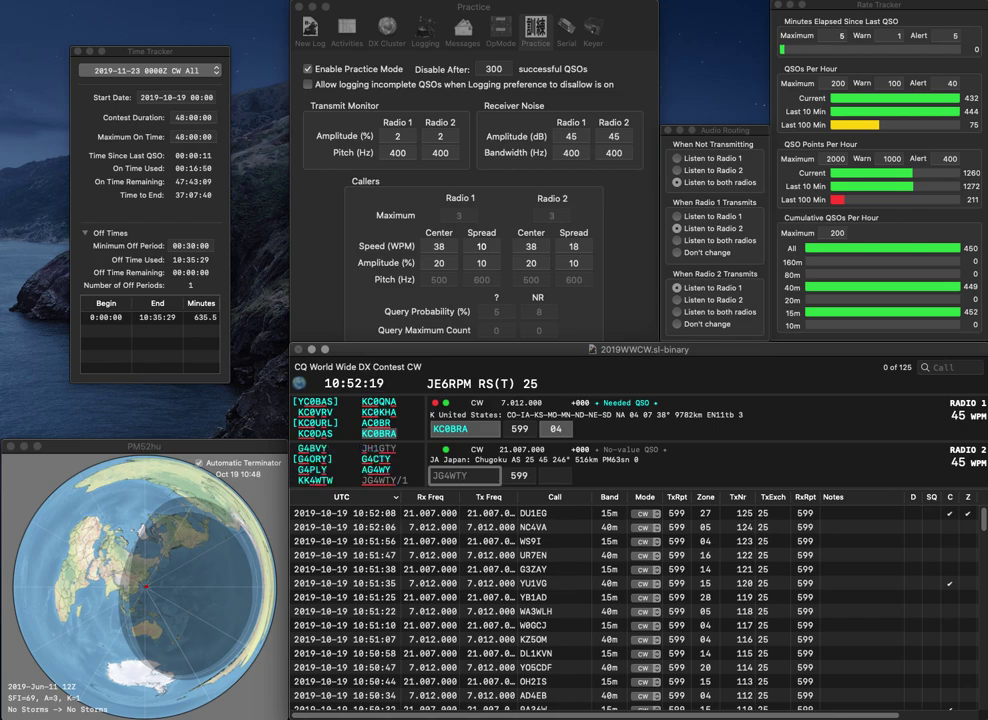
text(/1)
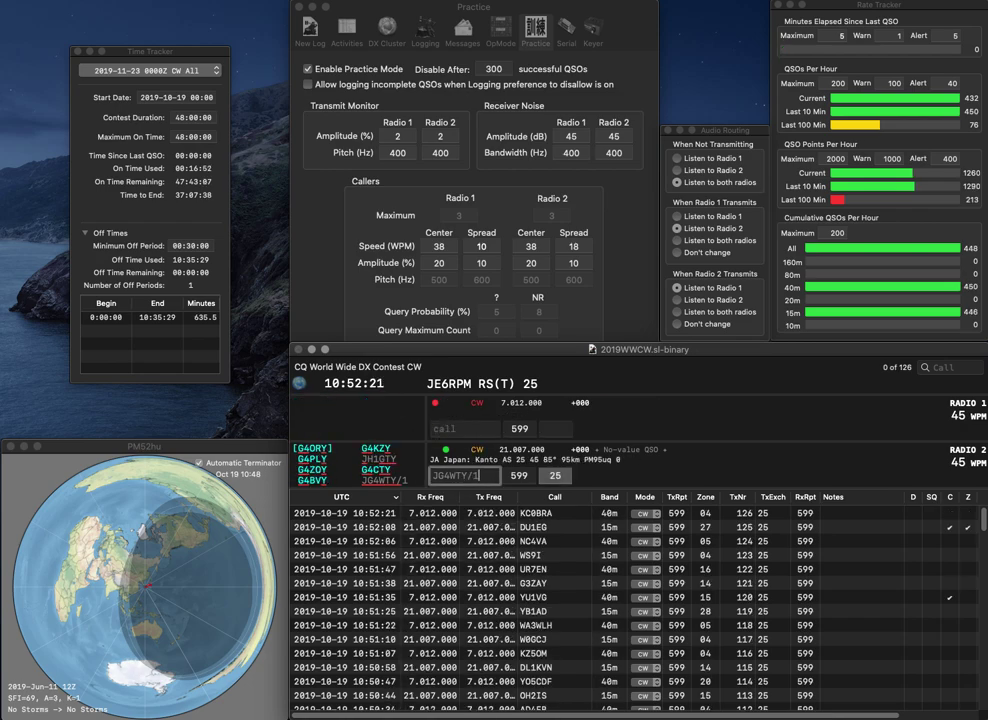
key(Return)
text(EA4LO)
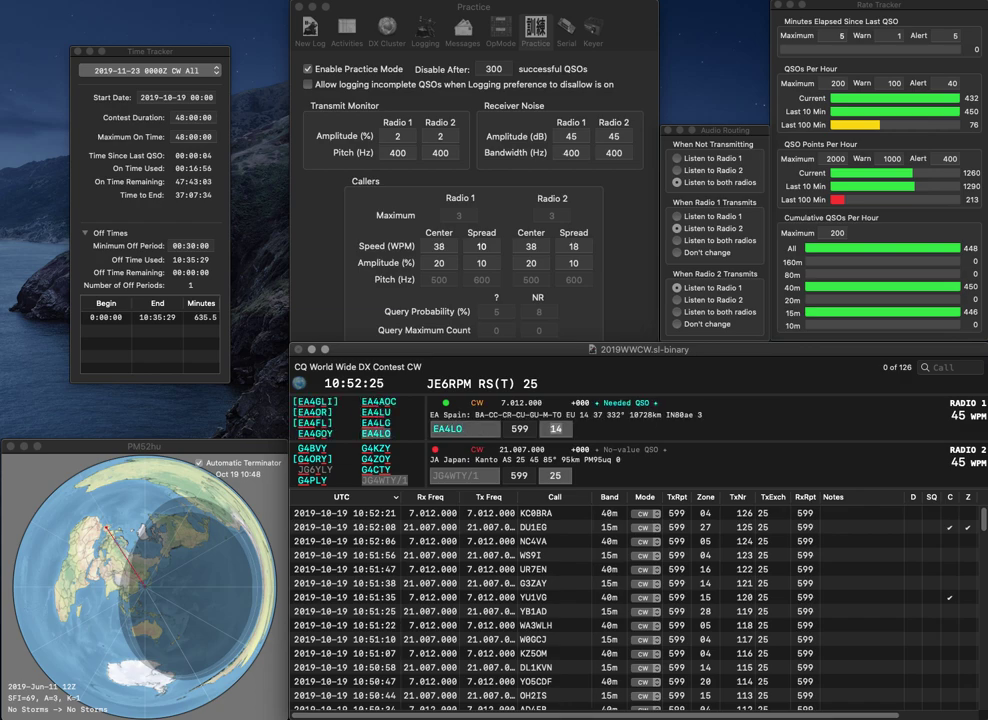
key(Tab)
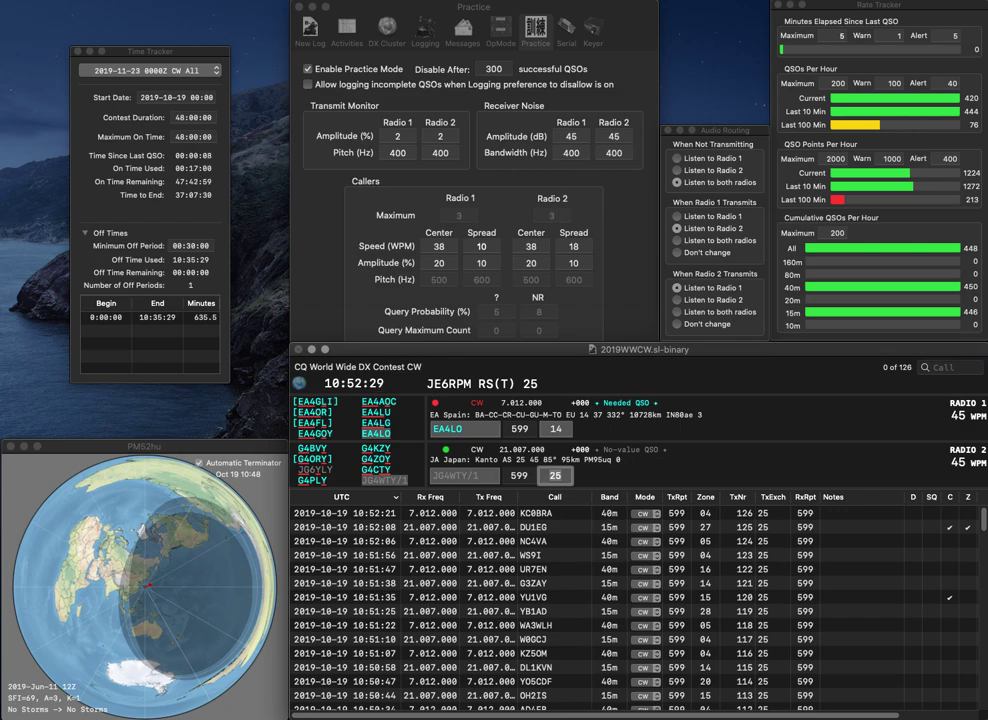
key(Return)
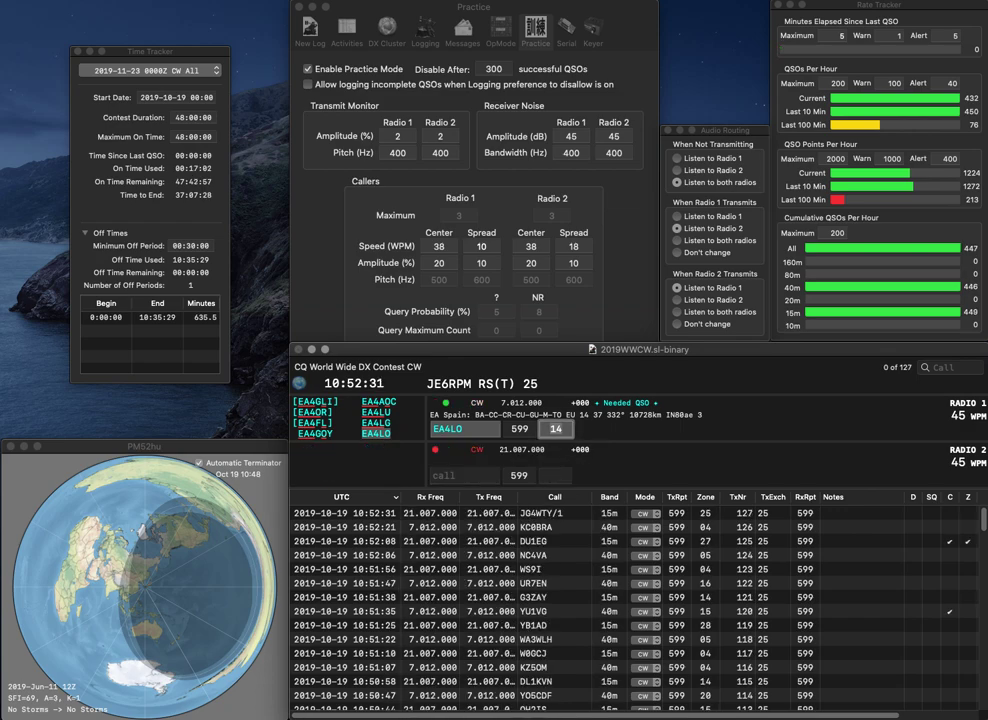
key(Return)
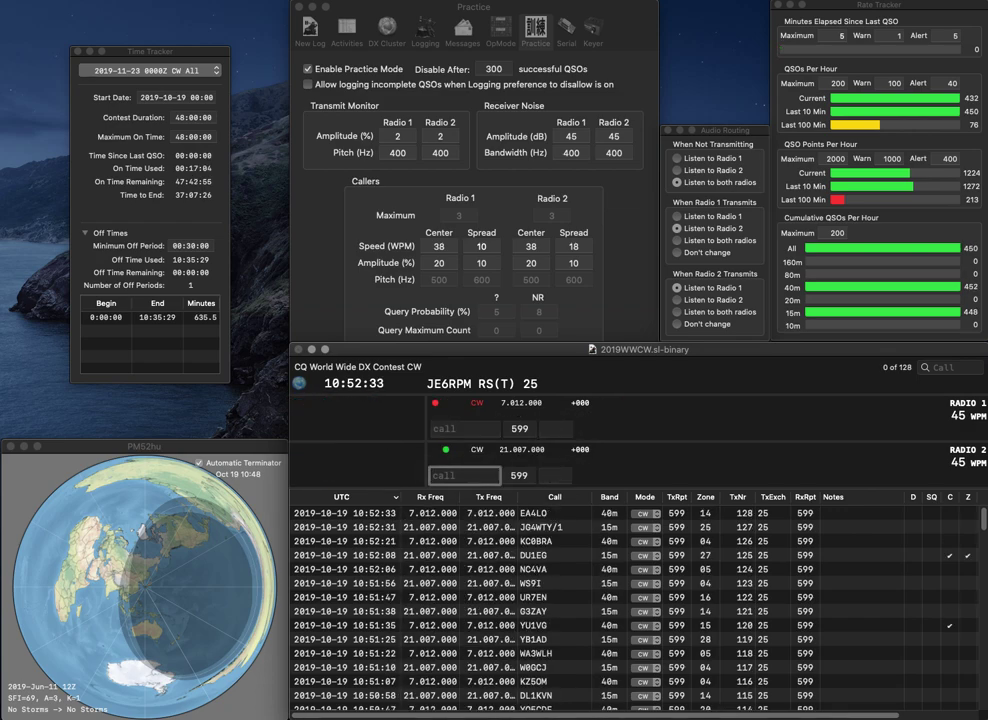
text(UP2L)
key(Return)
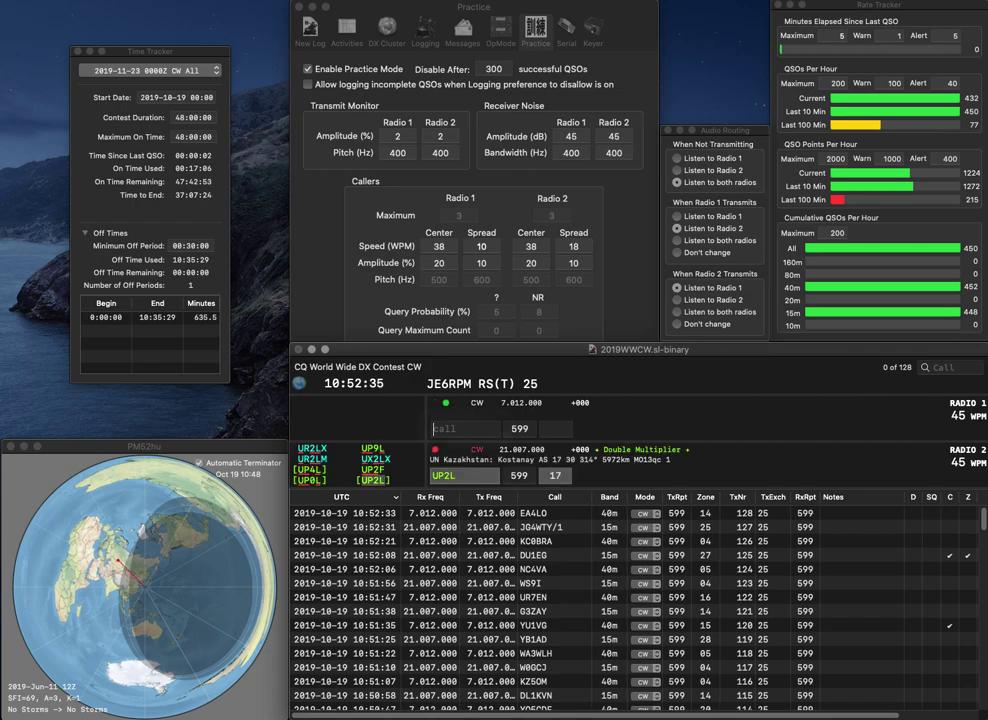
text(W9FX)
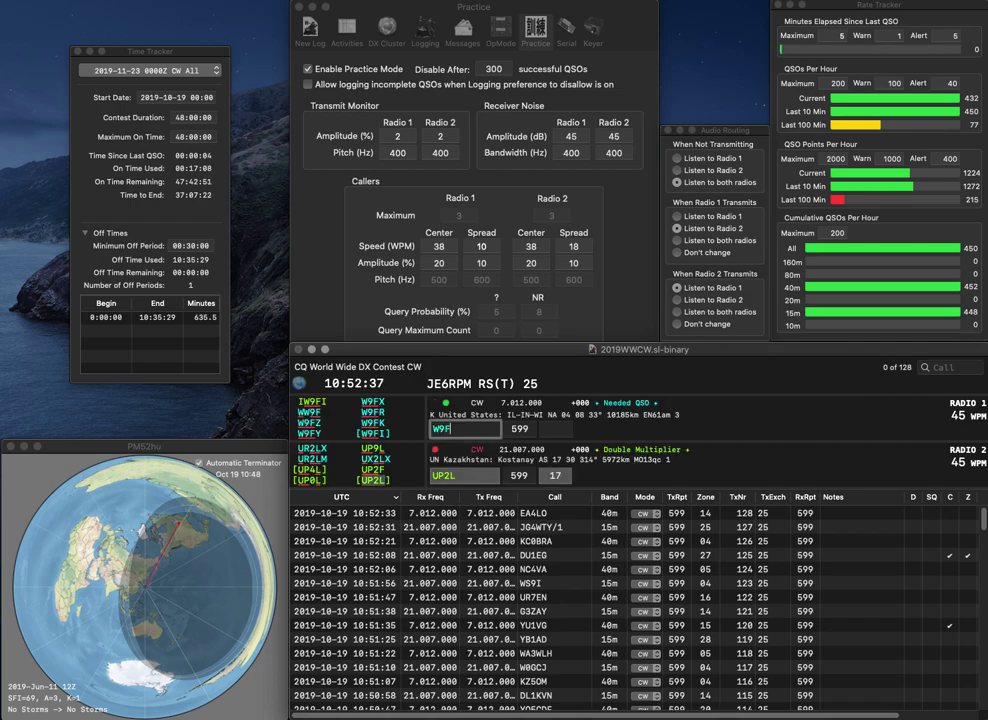
key(Return)
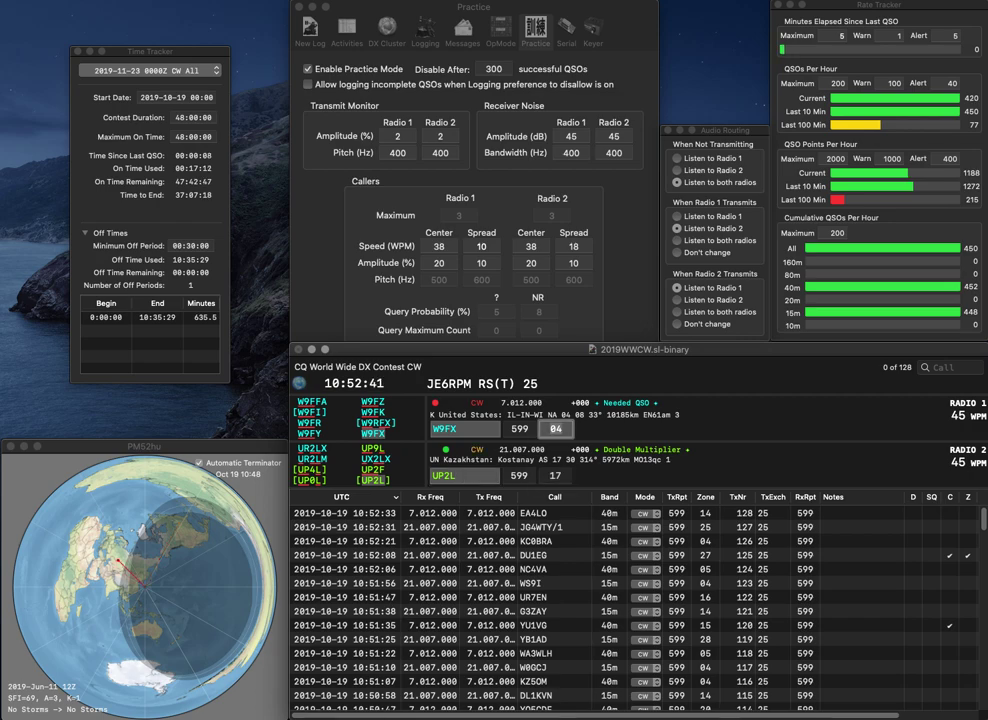
key(Return)
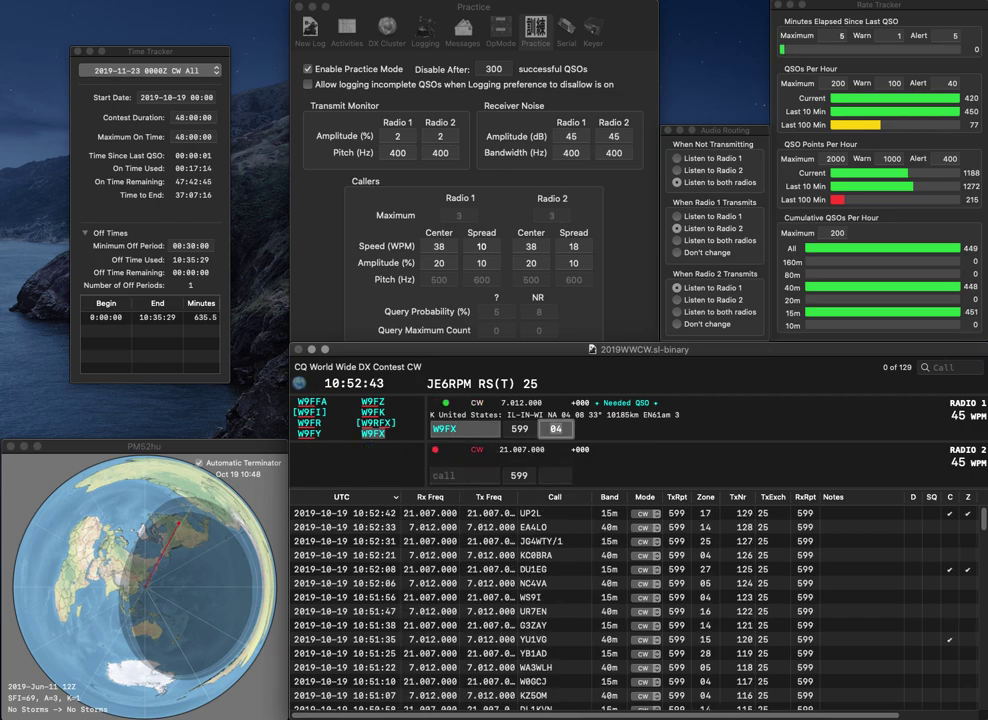
key(Return)
Step: Work K2FL on Radio 2 and RA9CCK on Radio 1, and log them with zones 05 and 17
text(K2FL)
key(Return)
text(RA9CCK)
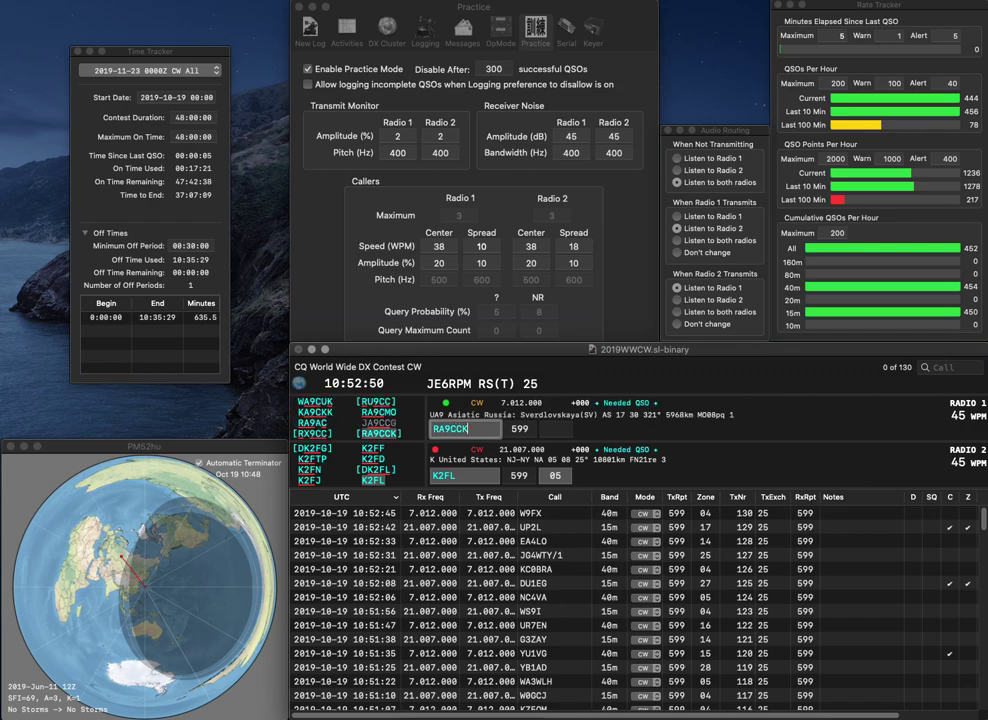
key(Return)
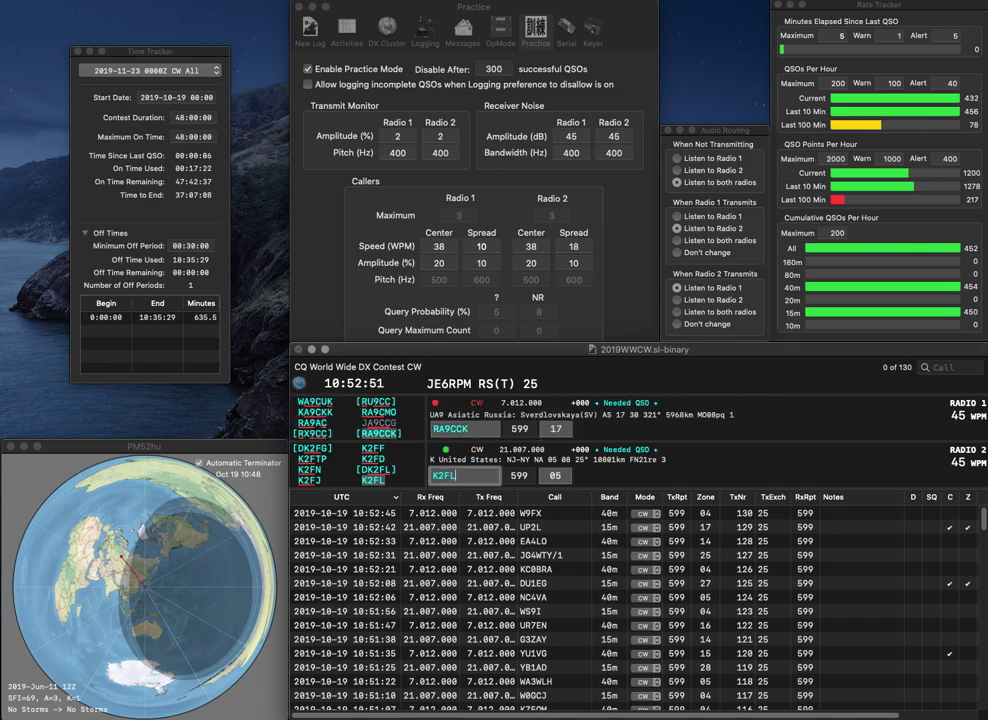
key(Tab)
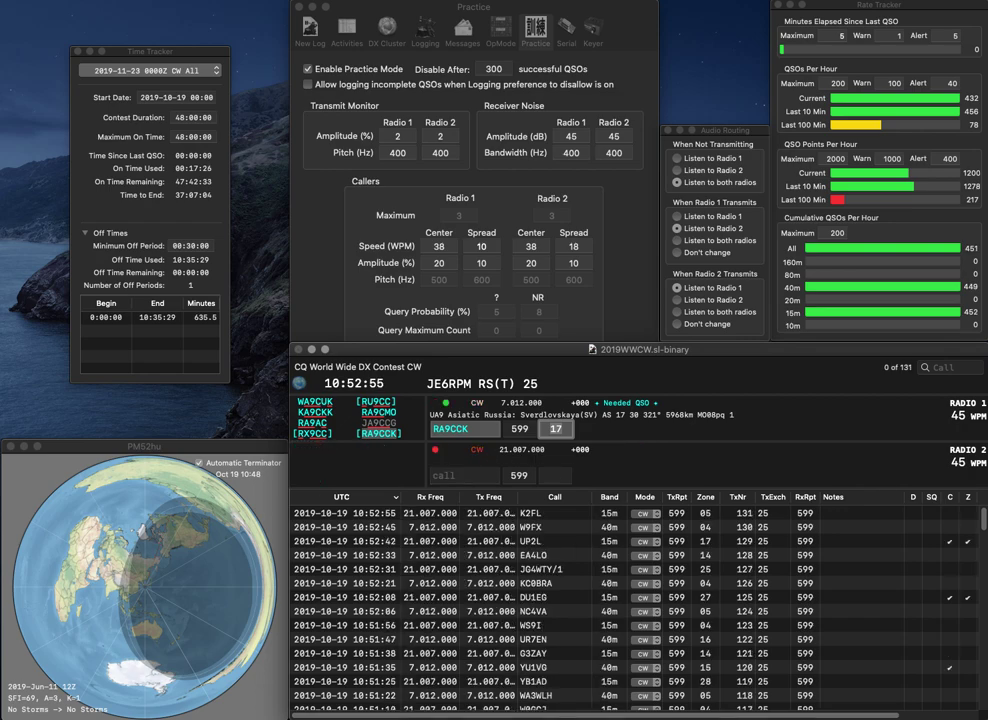
key(Return)
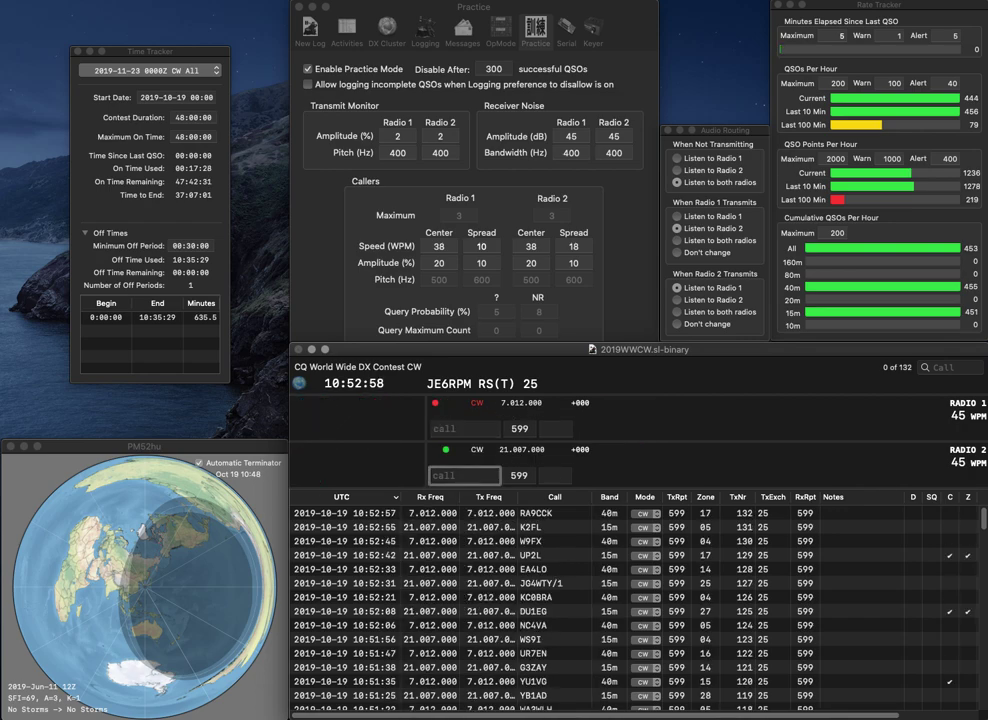
text(DL6M)
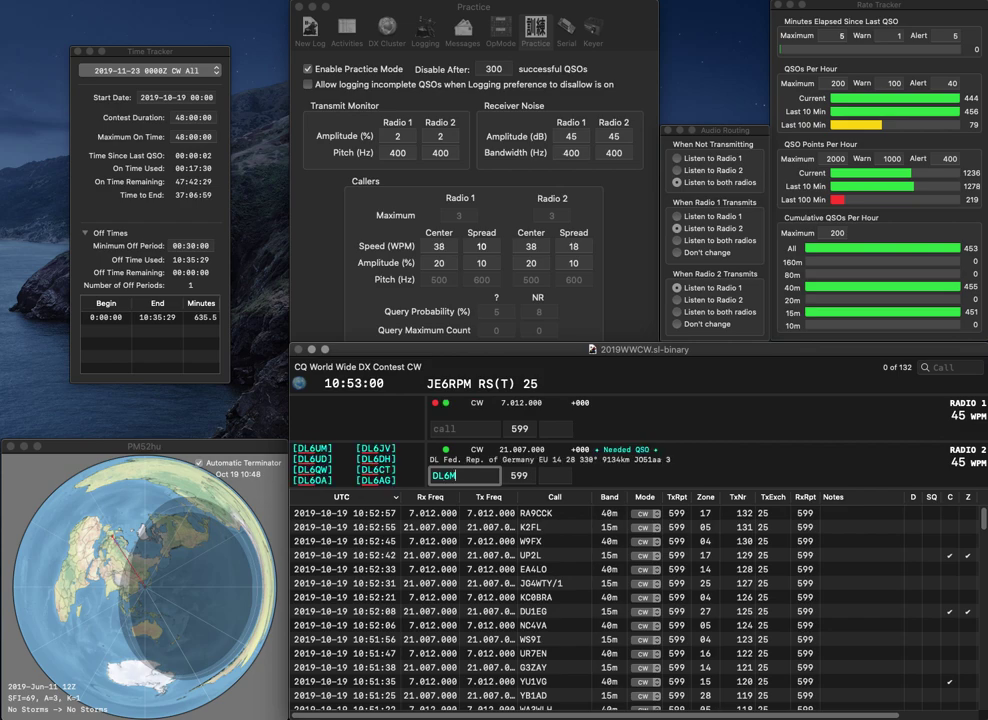
text(EG)
key(Return)
key(Down)
key(BackSpace)
key(BackSpace)
text(IG)
key(Return)
Step: Enter the partial call EASJAC on Radio 1 and send it to the caller
text(AE)
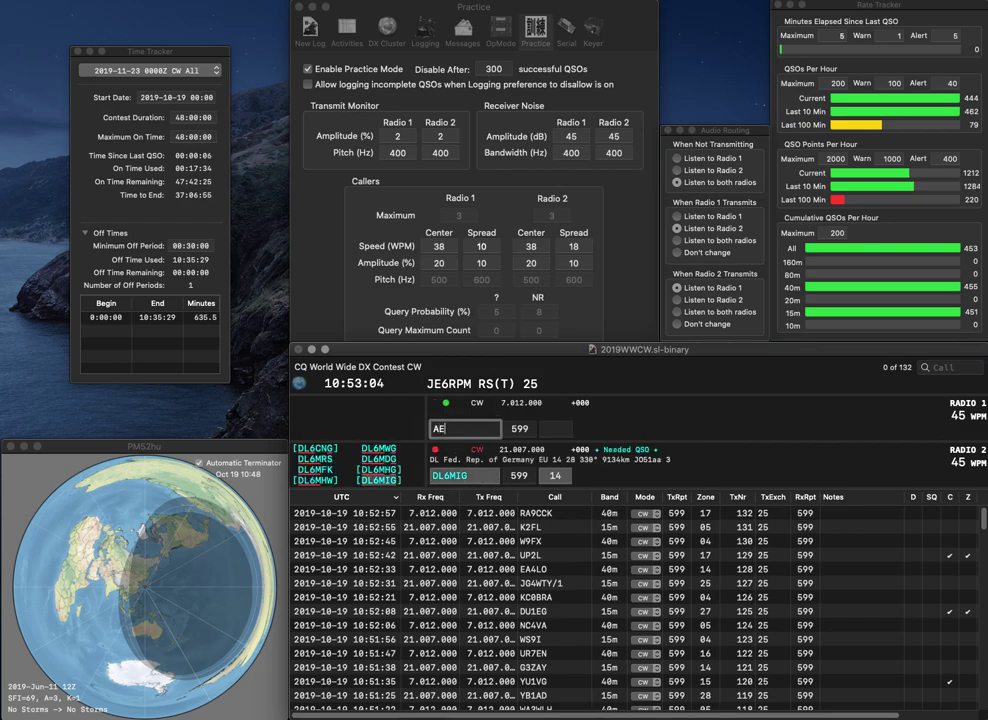
text(SJAC)
key(Left)
key(Left)
key(Left)
key(Left)
key(Left)
key(BackSpace)
key(Right)
text(A)
key(Return)
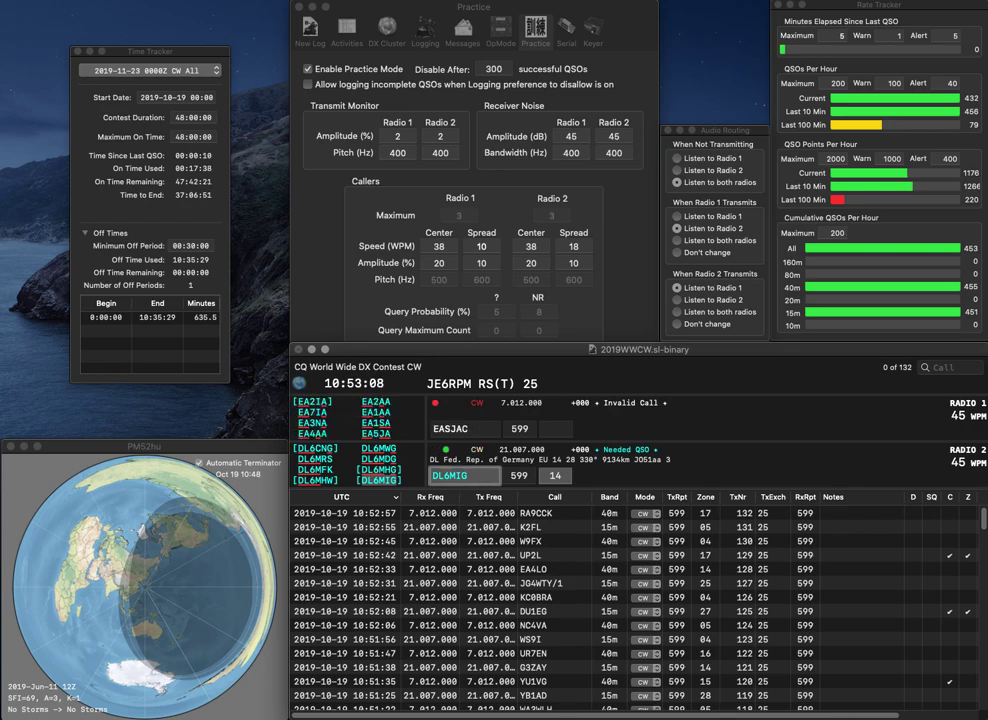
Step: Correct the Radio 1 call sign to ES1ACS and answer it, logging DL6MIG with zone 14 on Radio 2
click(442, 428)
key(Delete)
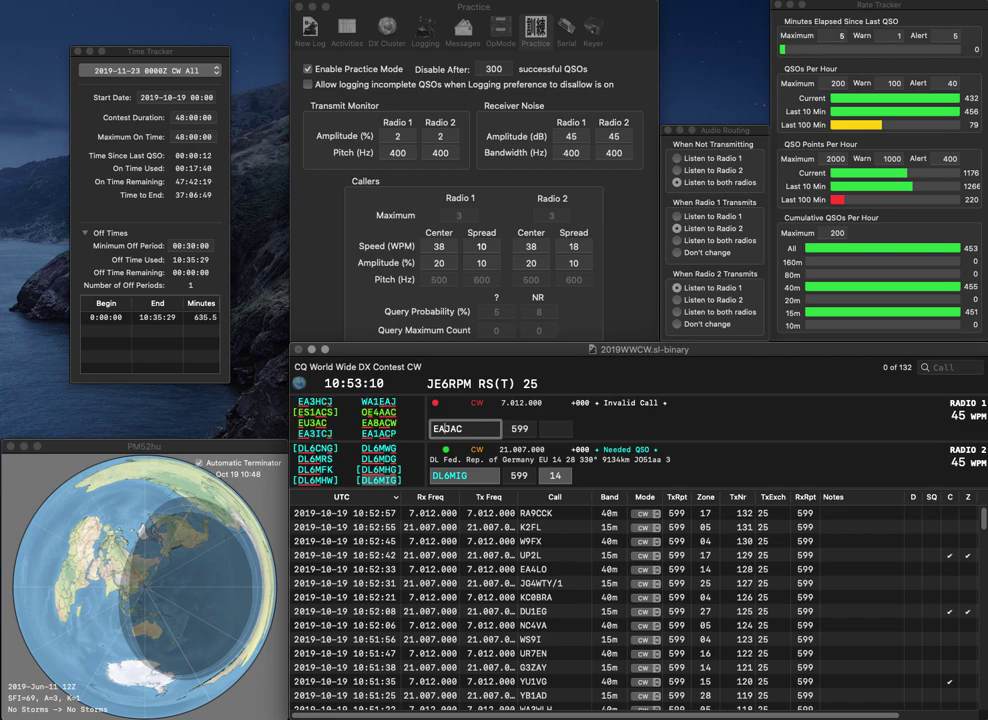
key(BackSpace)
text(S1)
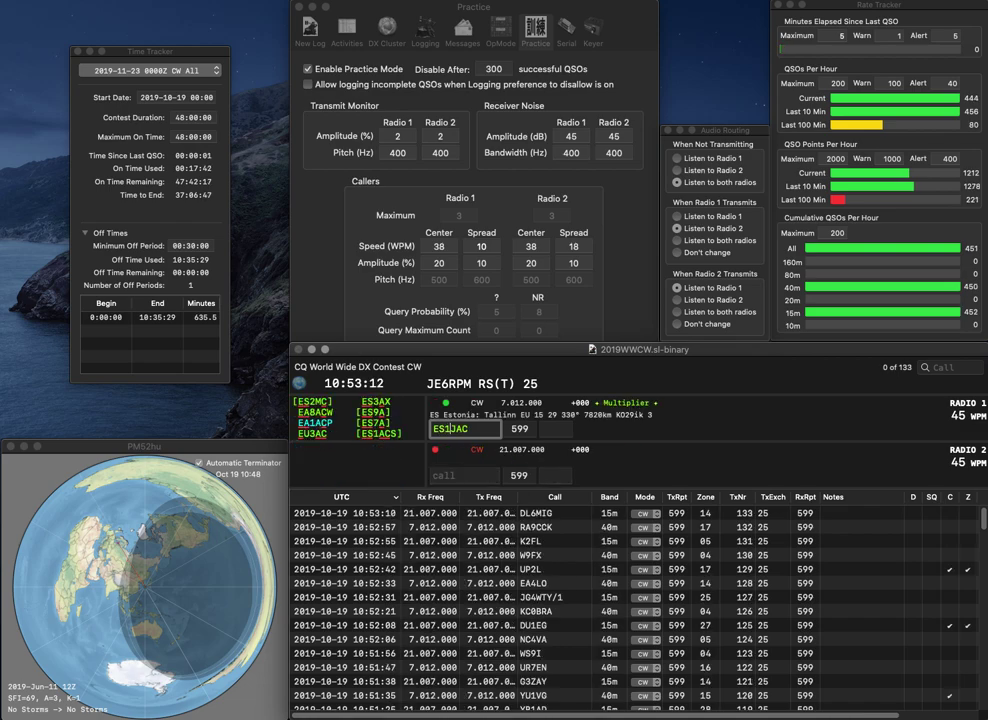
key(Delete)
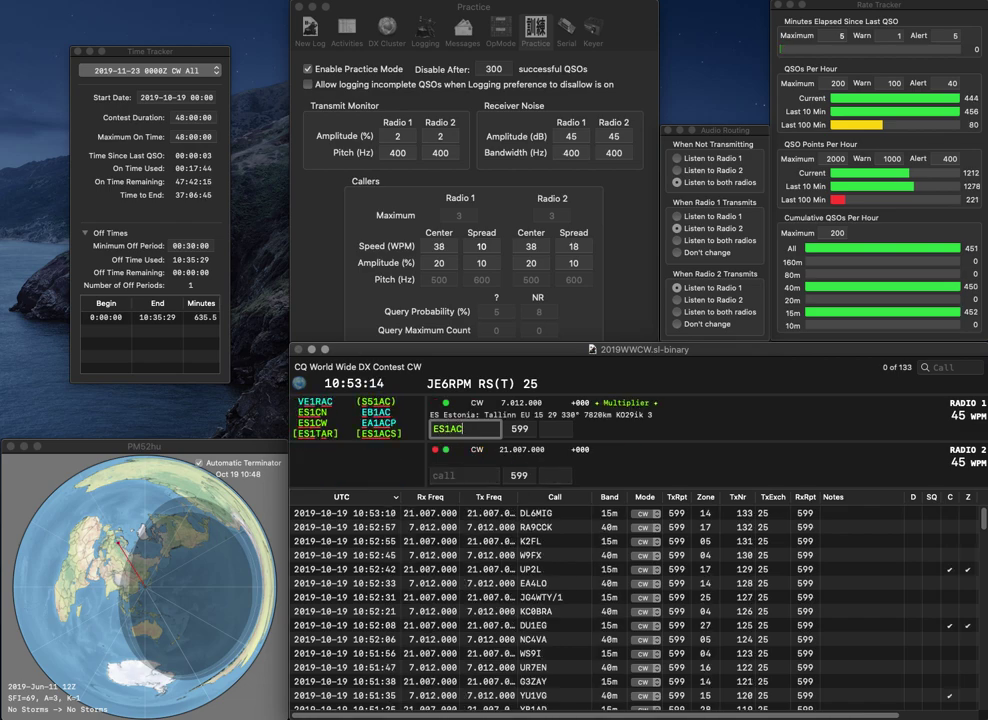
text(S)
key(Return)
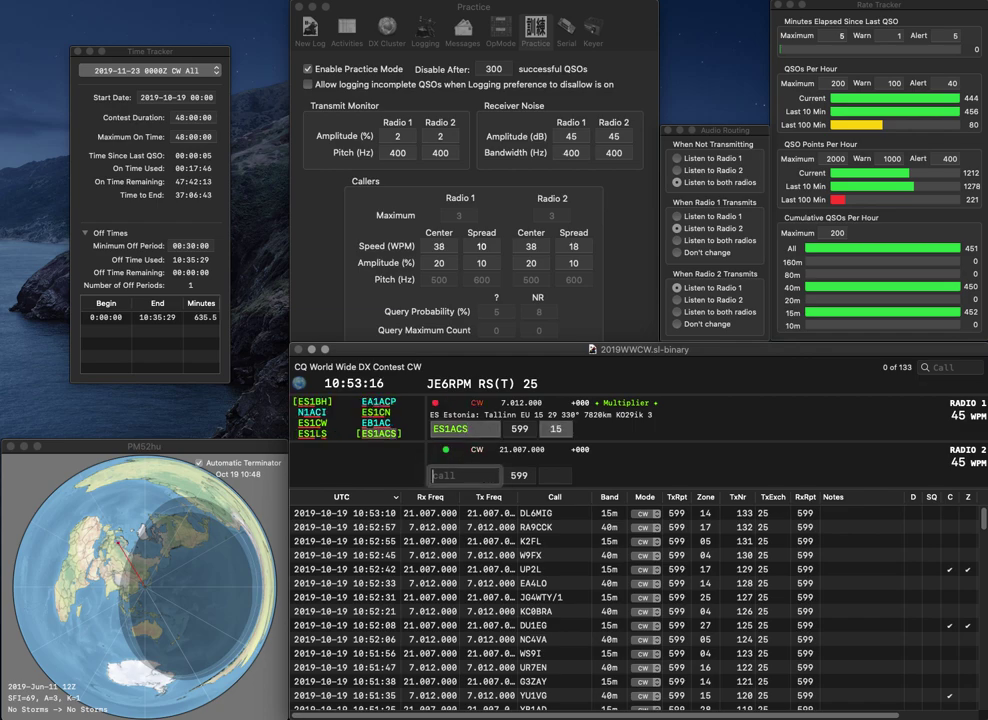
text(K1J)
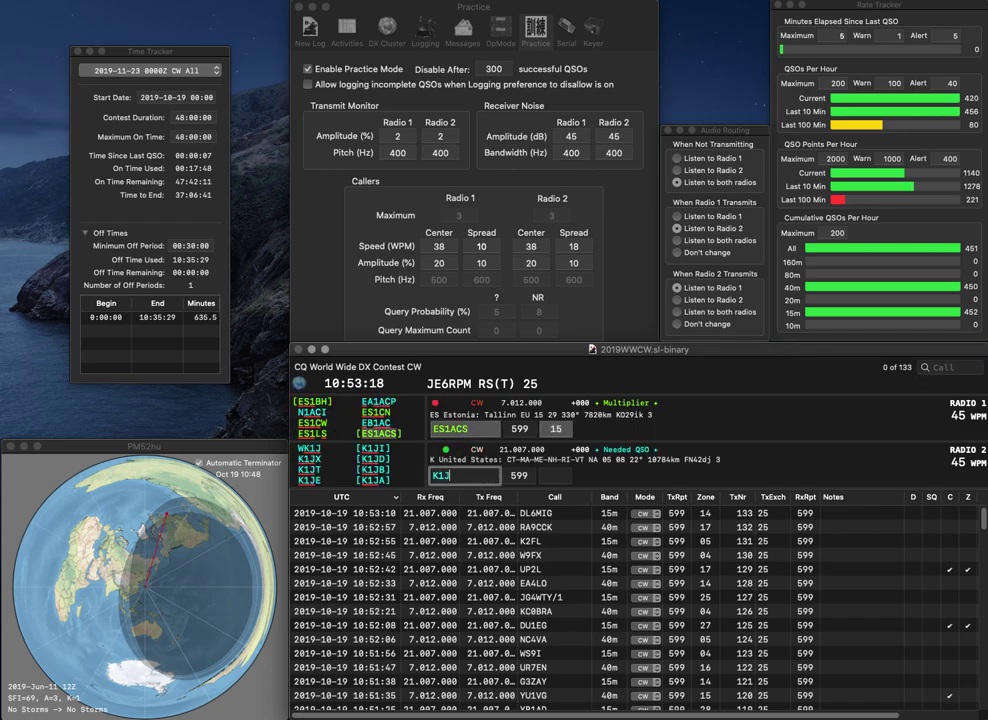
text(HS)
key(Return)
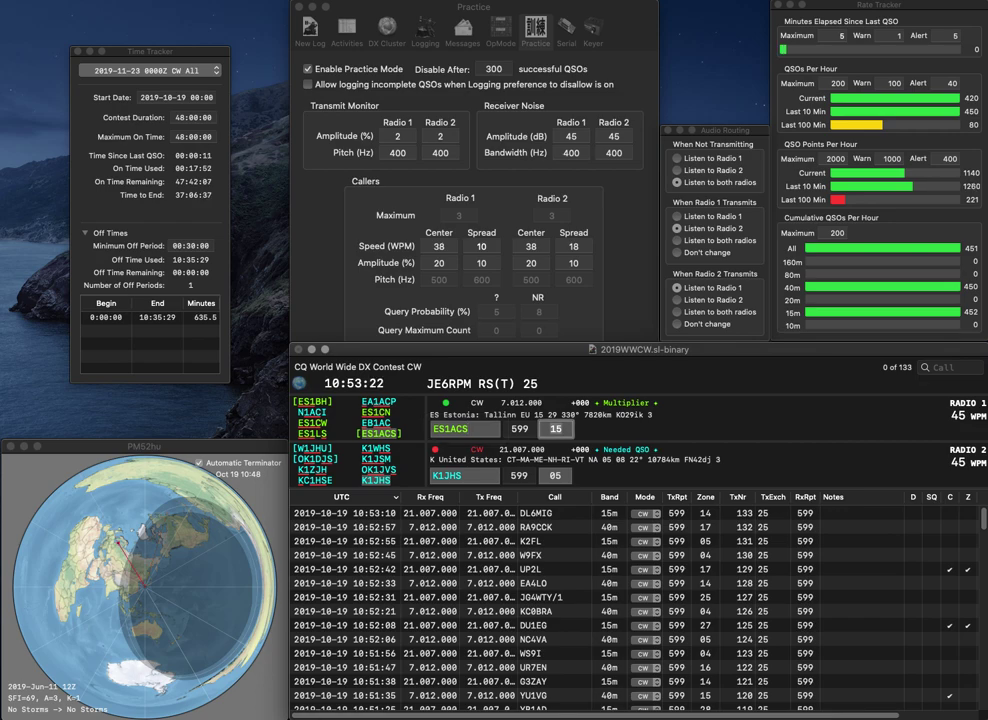
key(Return)
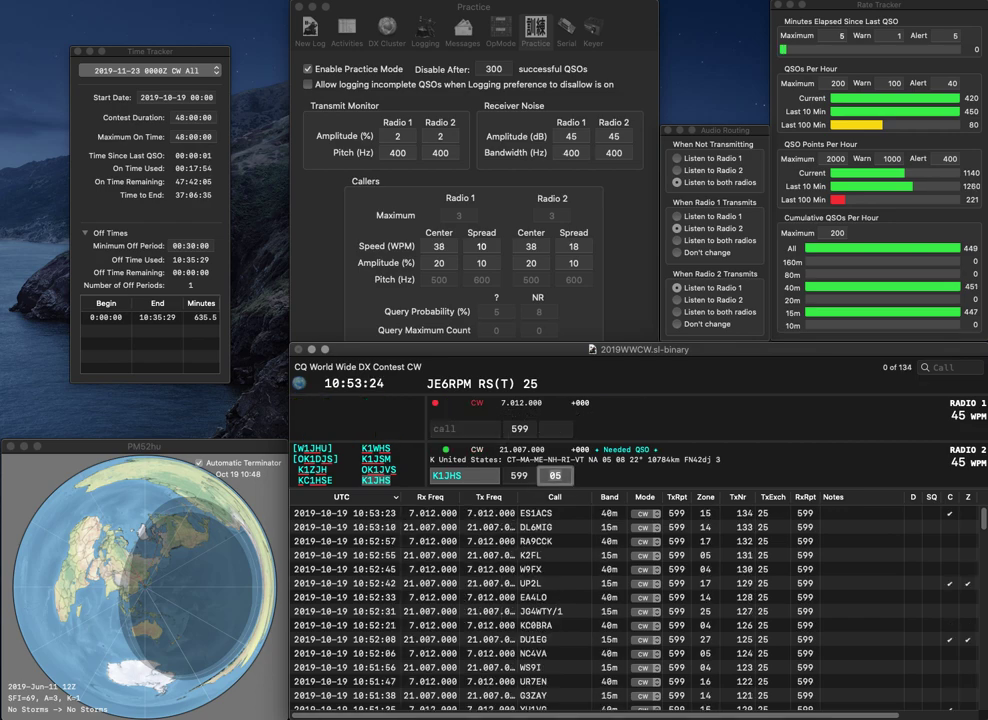
key(Return)
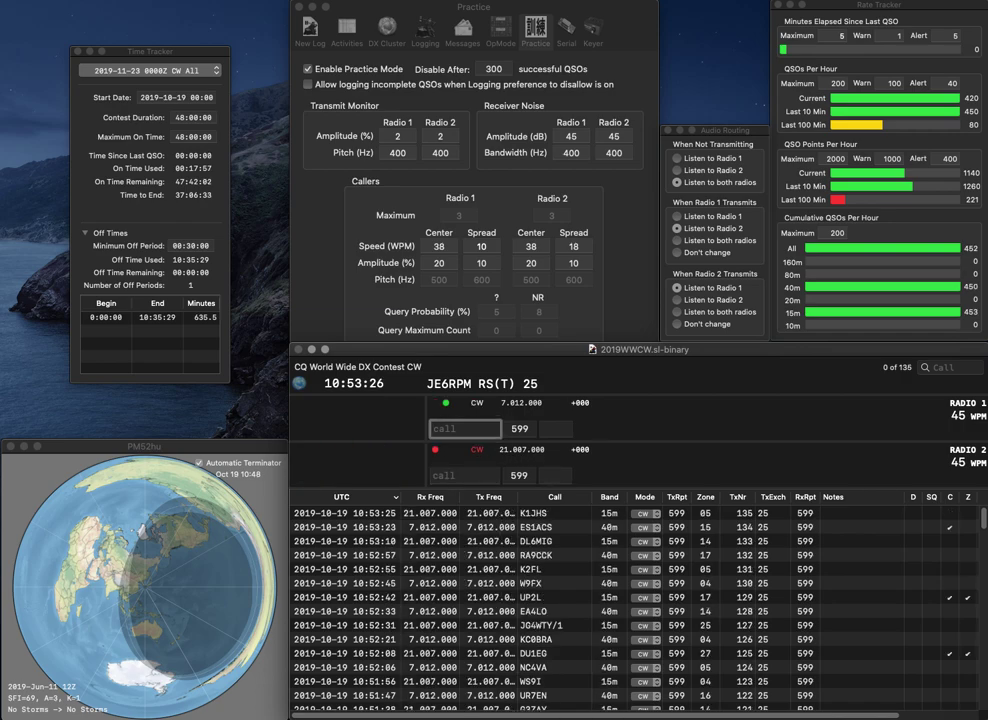
text(N3WZF)
key(Return)
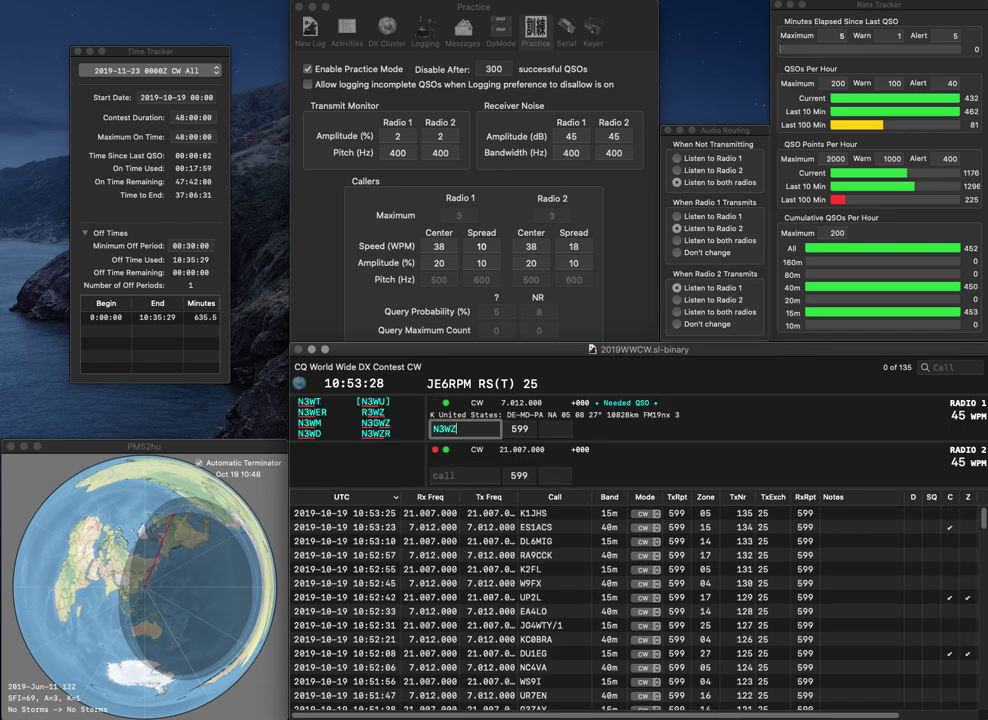
text(5ABA)
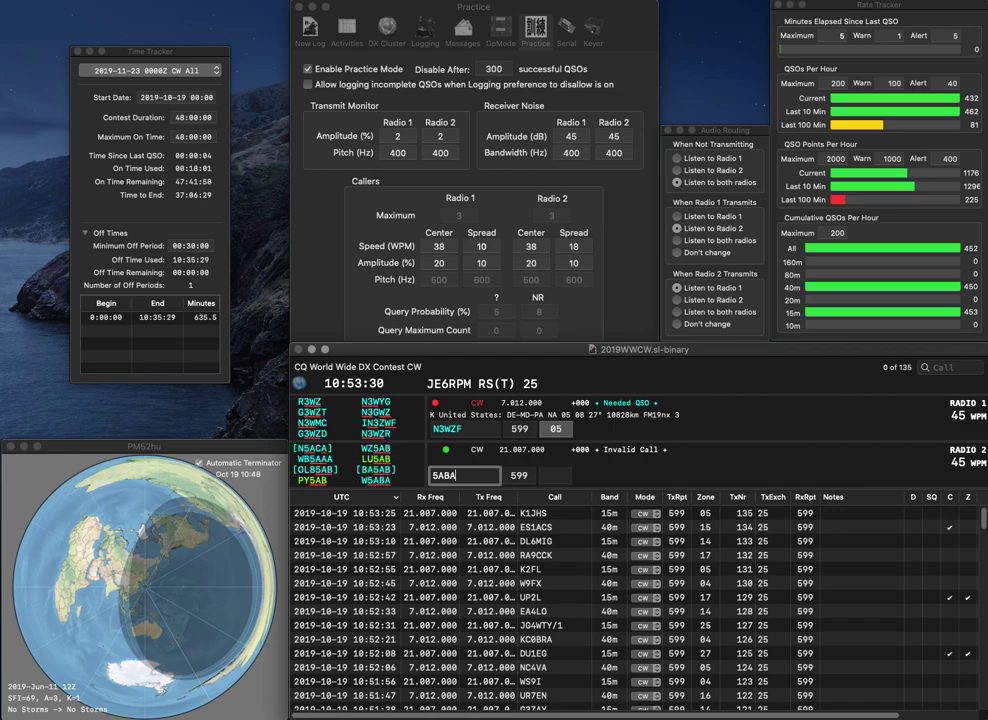
text(W)
key(Return)
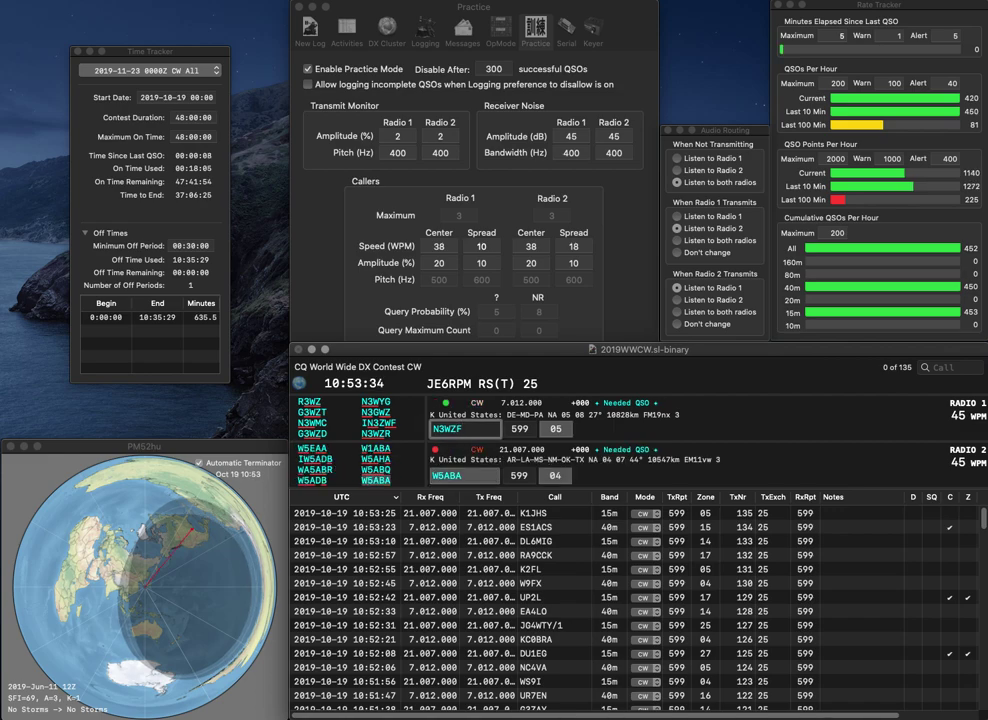
text(R)
key(Return)
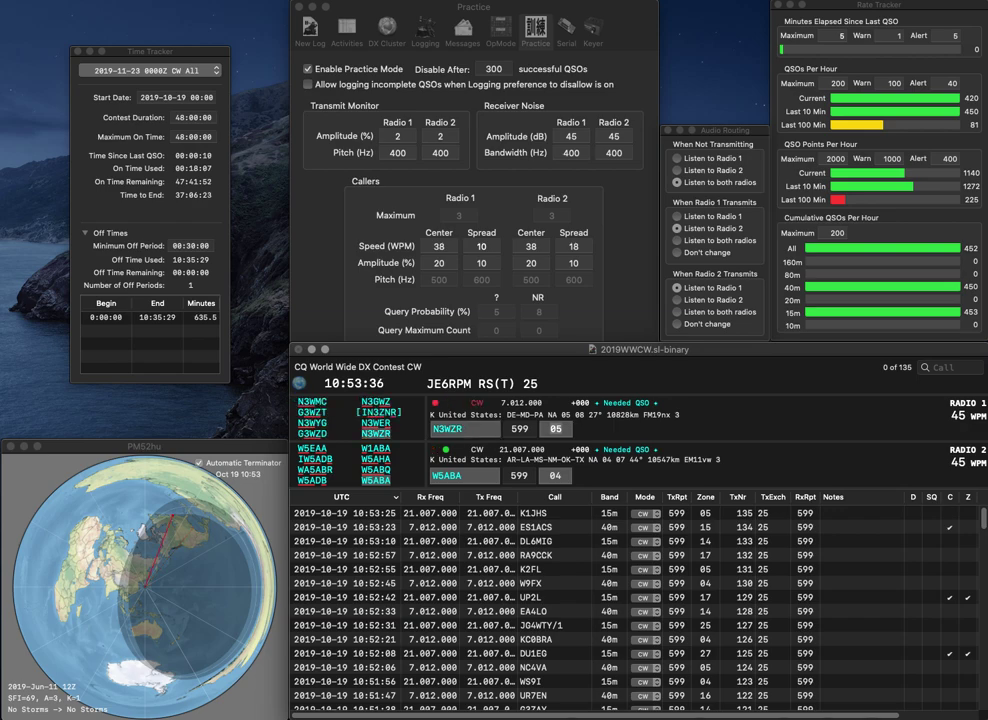
key(Return)
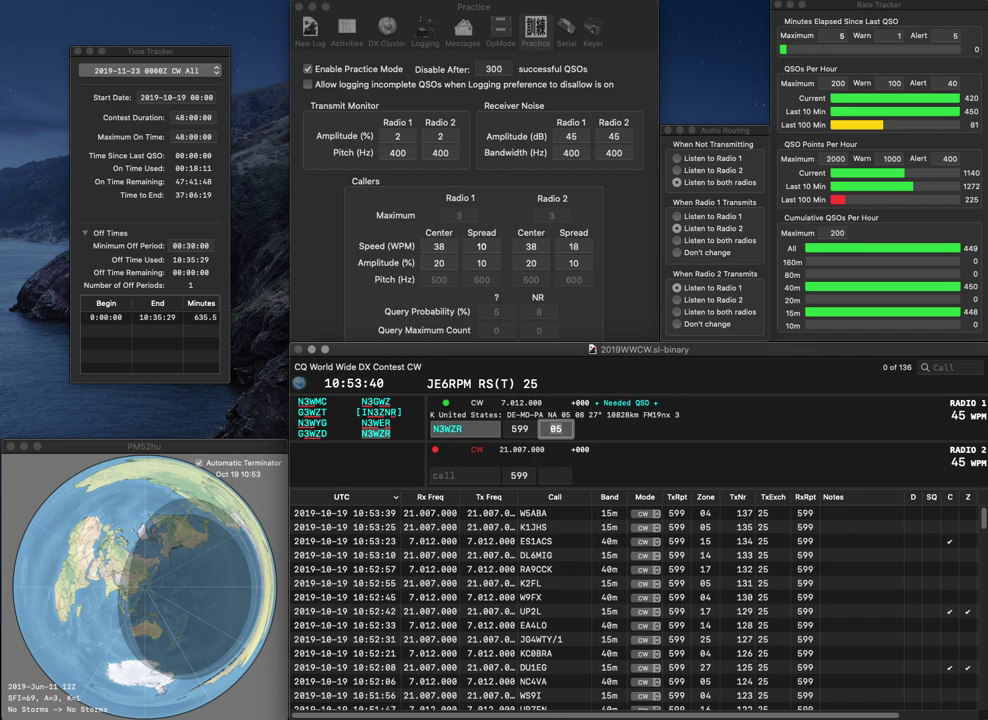
key(Return)
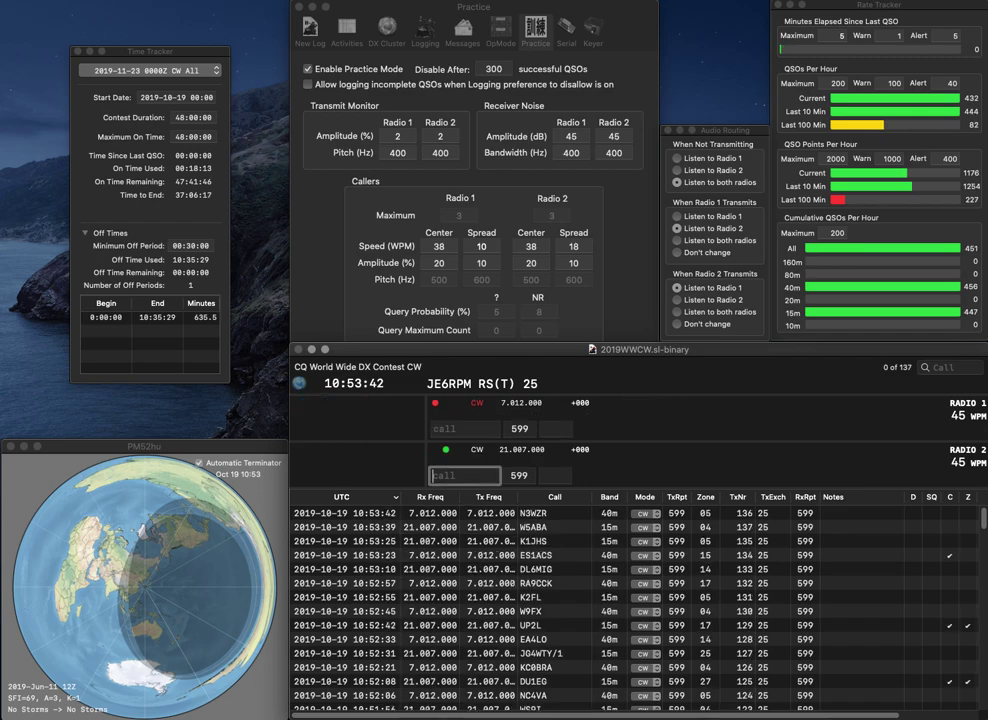
text(DL6R)
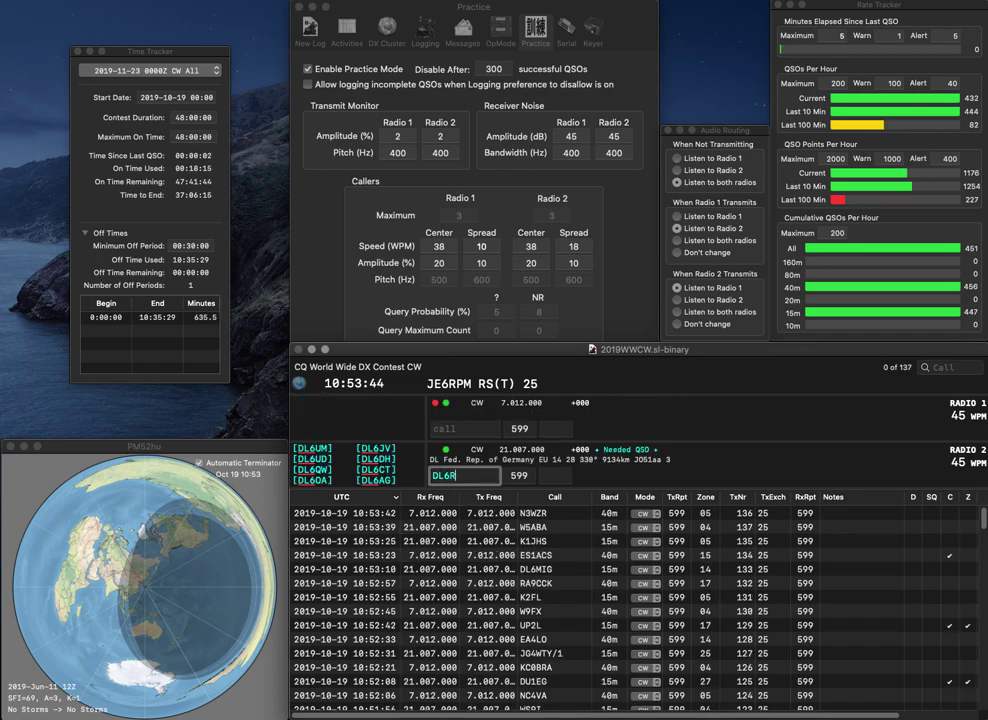
text(BH)
key(Return)
text(6YG)
key(Left)
key(Left)
key(Left)
text(SP)
key(Return)
key(Tab)
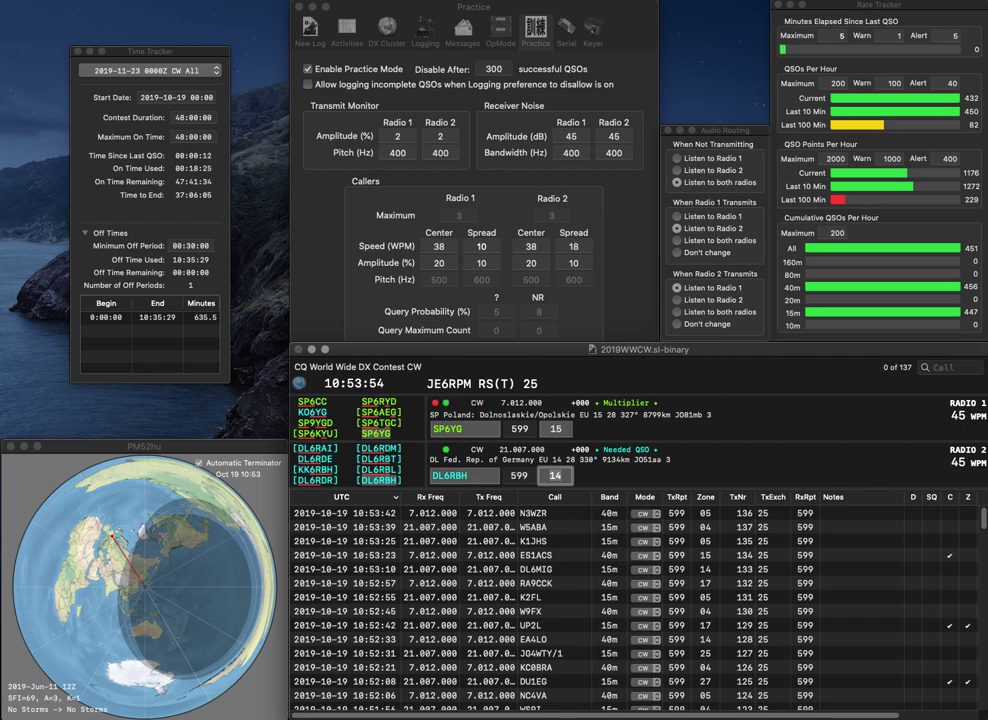
key(Return)
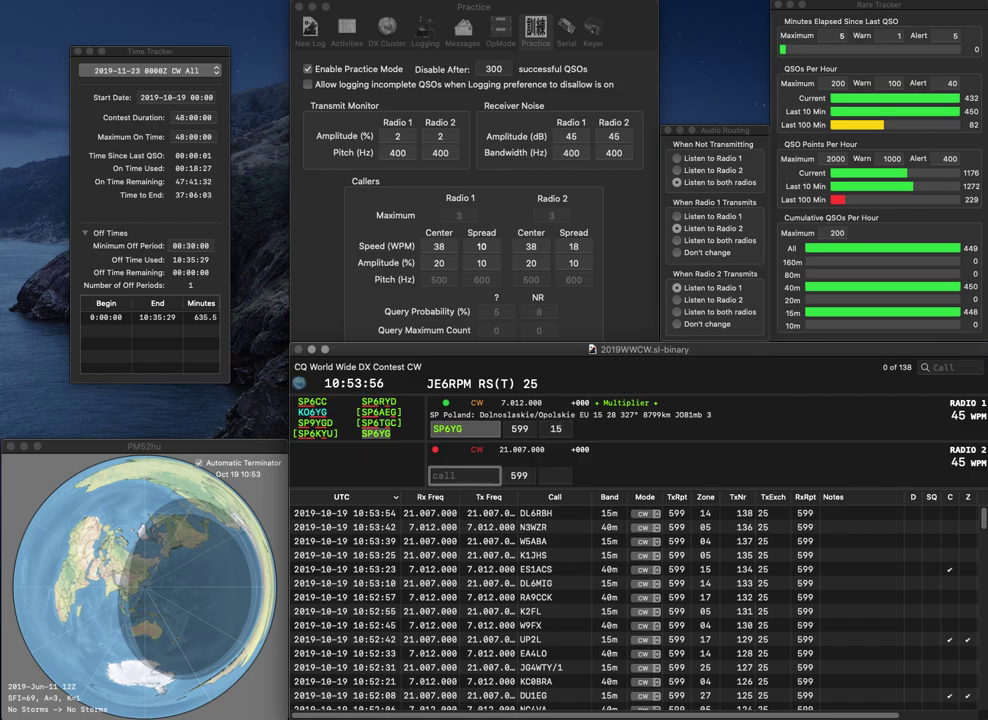
key(Return)
Step: Answer the callers NA3D on Radio 2 and JA1QWT on Radio 1
text(NA3D)
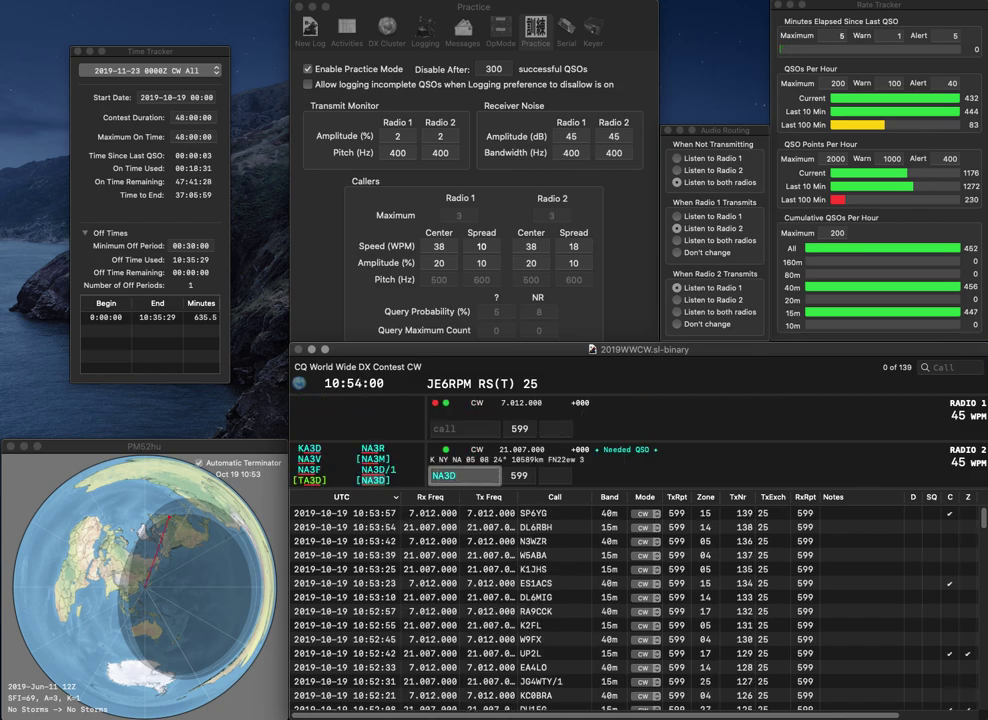
key(Return)
text(1QWT)
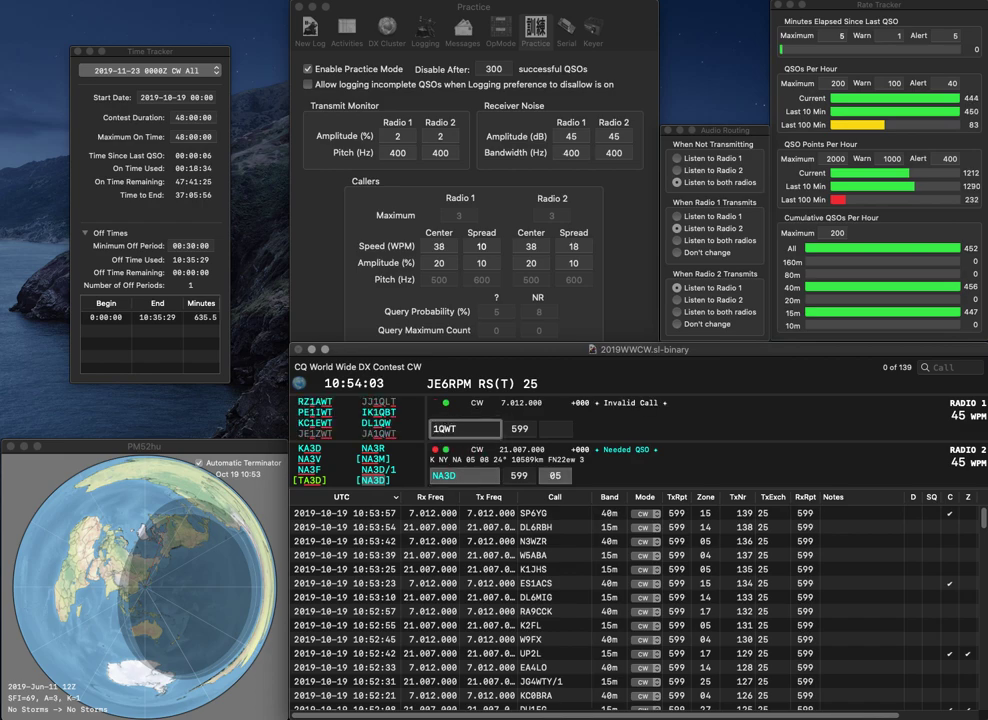
key(Home)
text(JA)
key(Return)
key(Left)
key(BackSpace)
text(2)
key(Return)
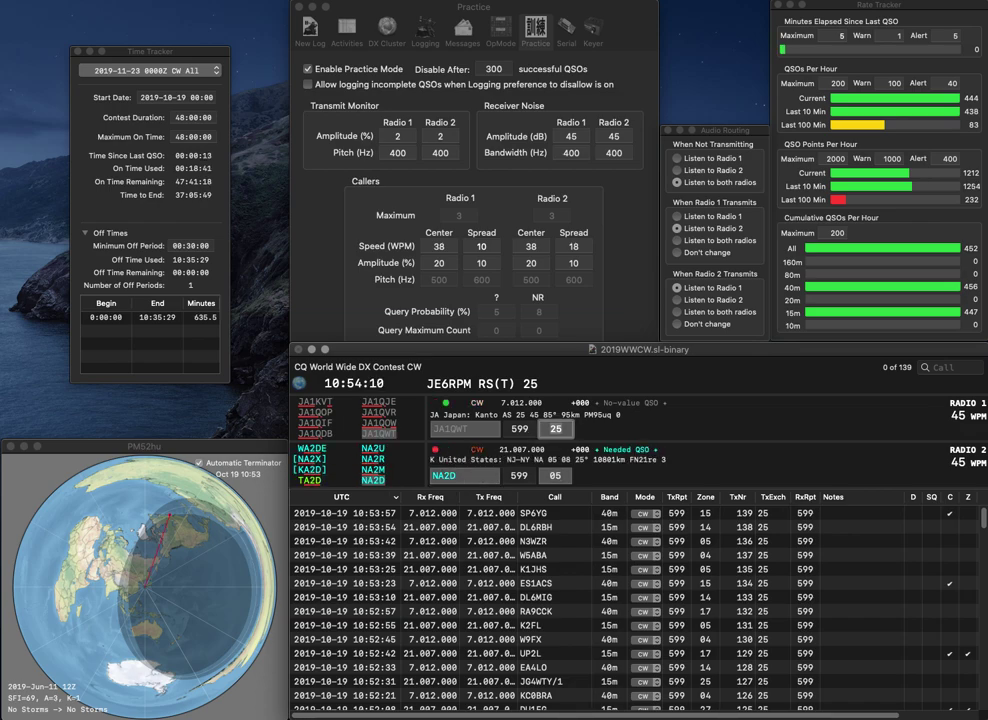
key(Return)
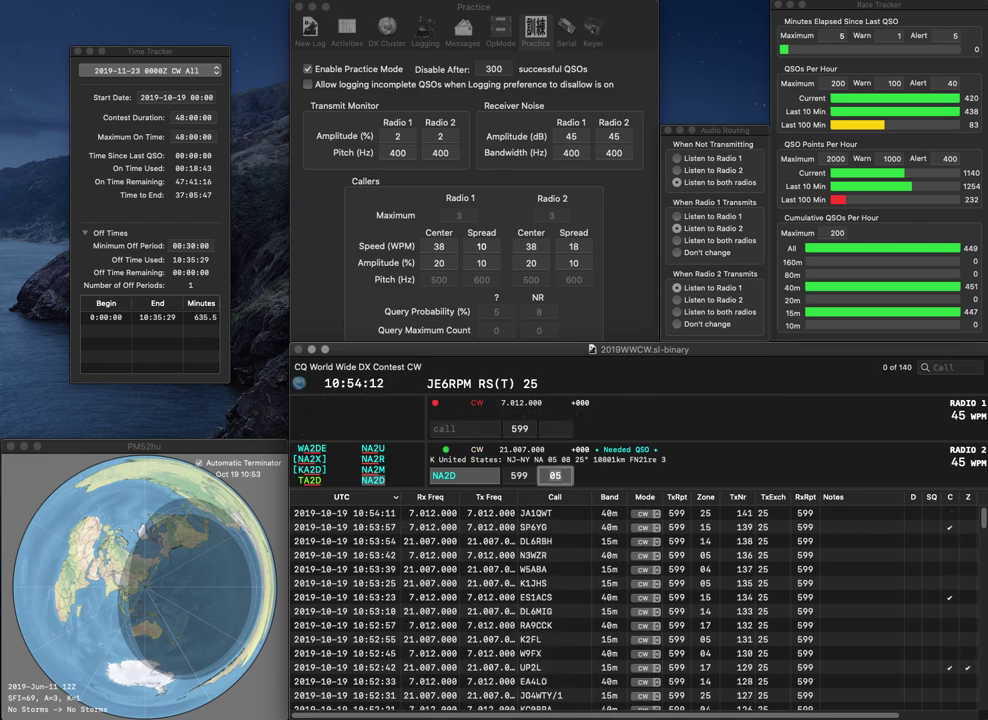
key(Return)
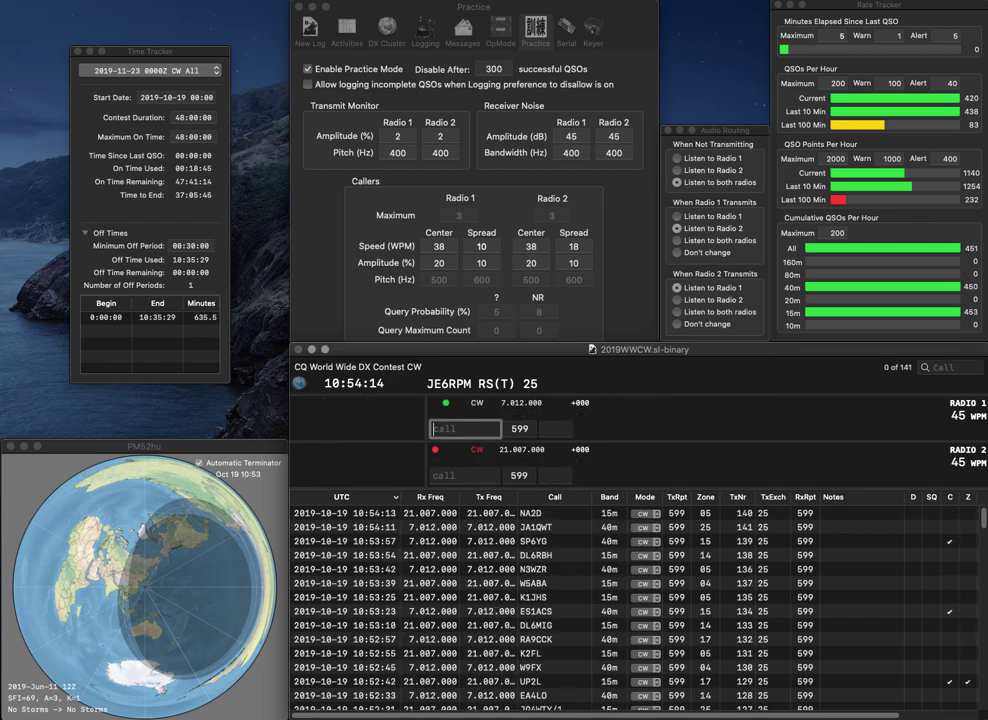
text(DL5BAW)
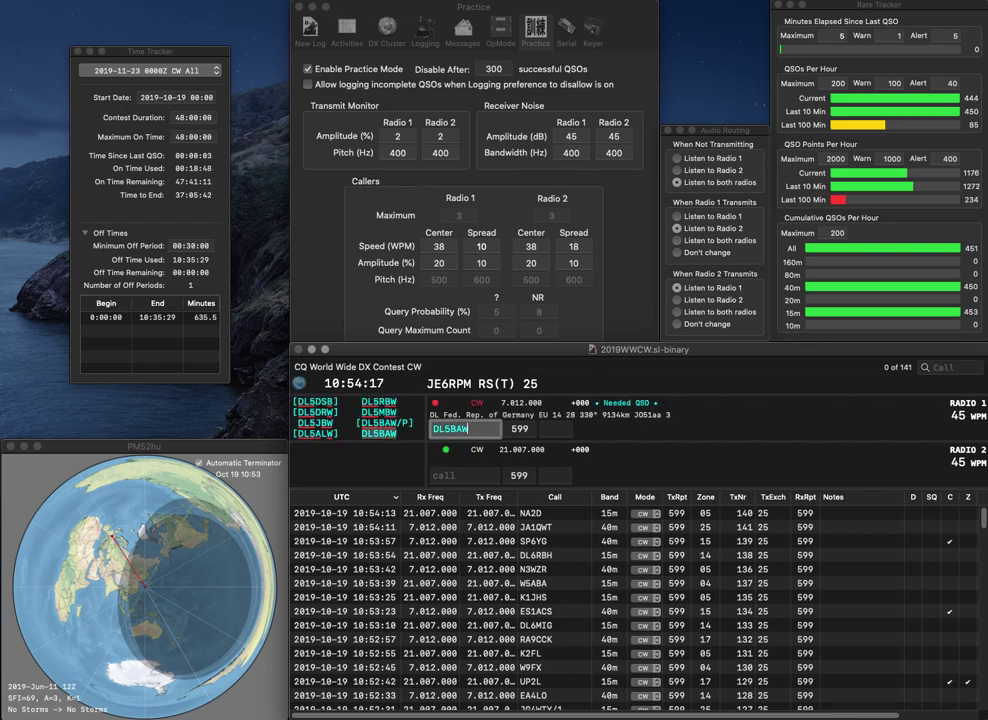
key(Return)
text(FWG)
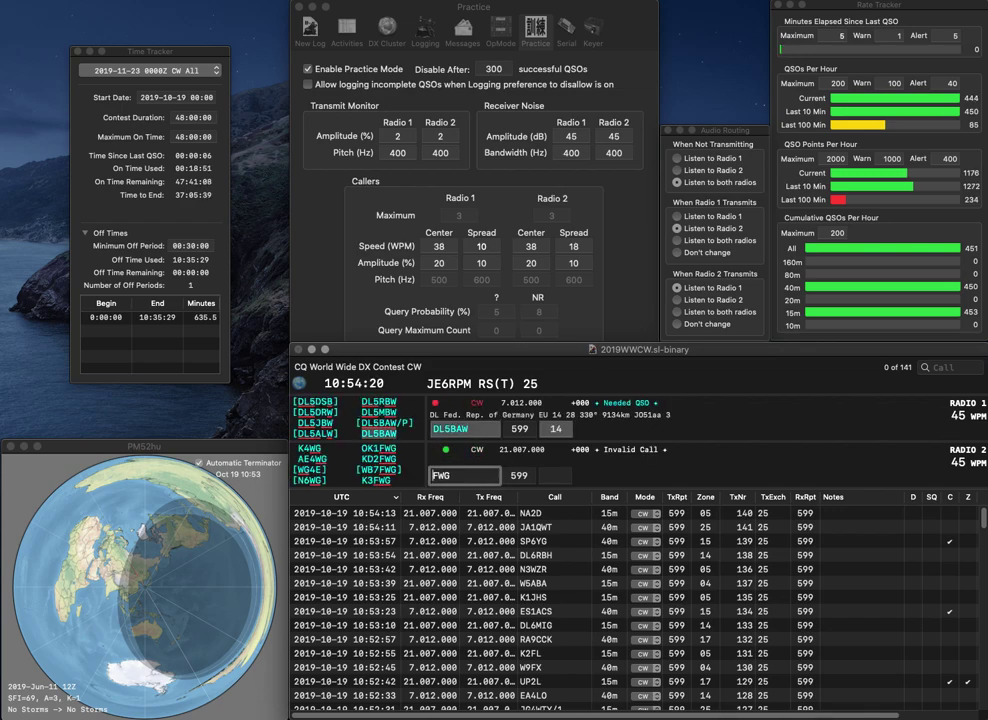
key(Return)
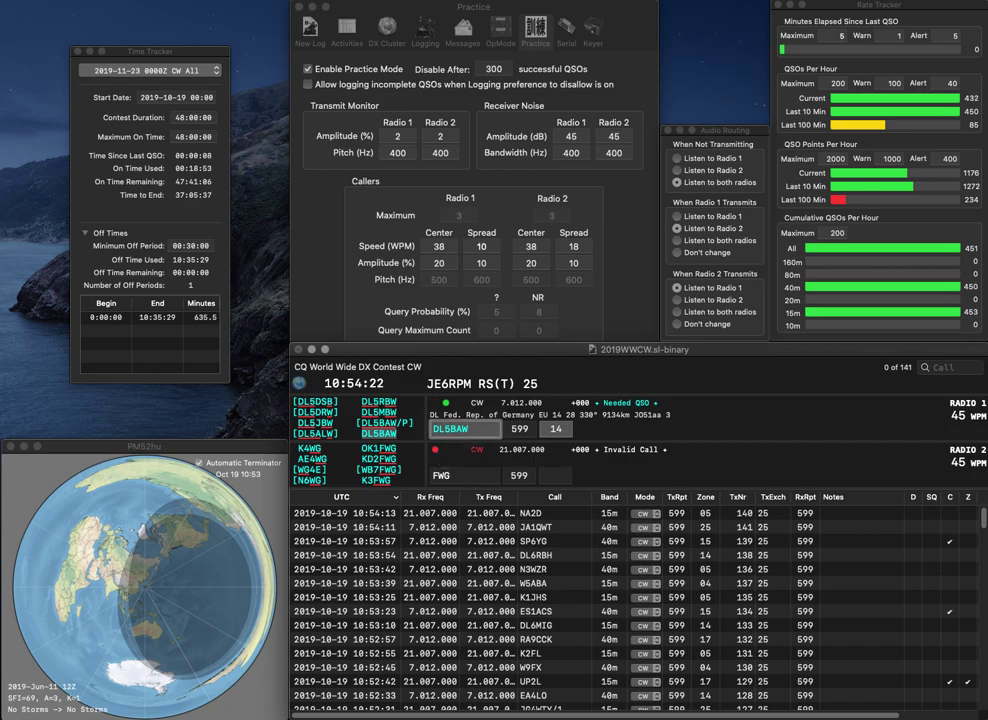
key(Return)
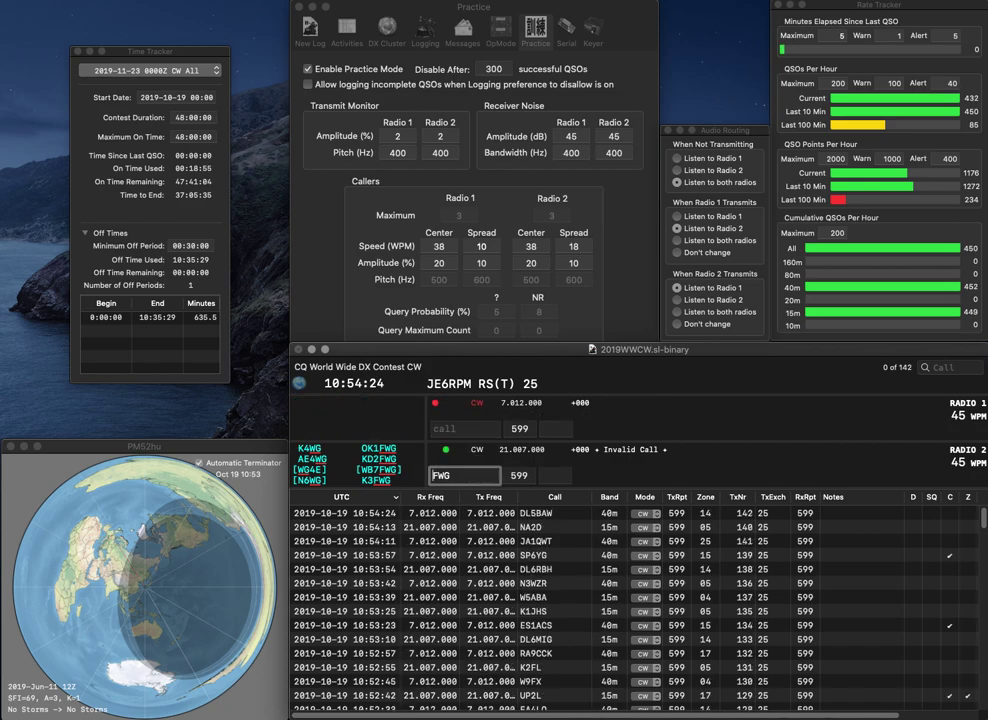
Step: Complete the Radio 2 call as K3FWG, answer W6SZN/7 on Radio 1, and log them with zones 05 and 03
text(K3)
key(Return)
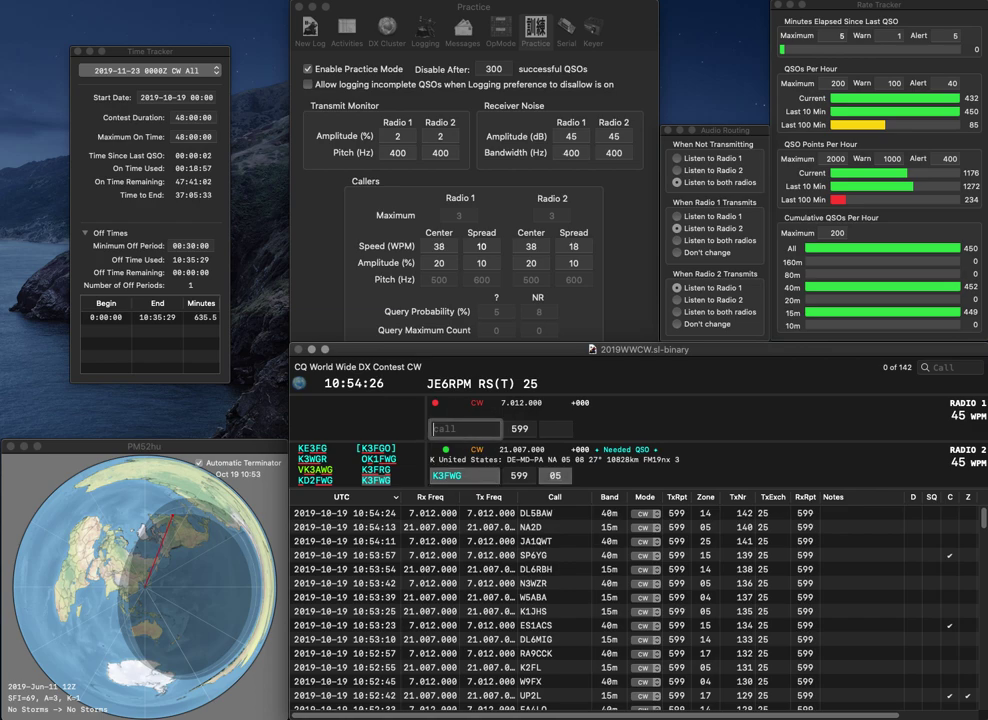
text(W6S)
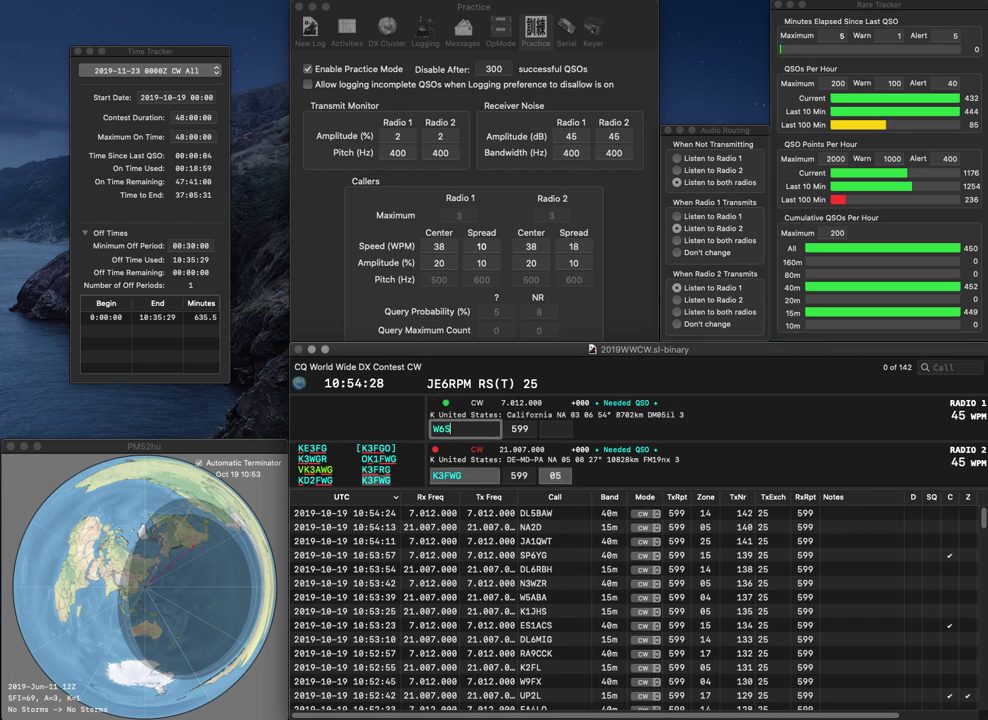
text(ZN/7)
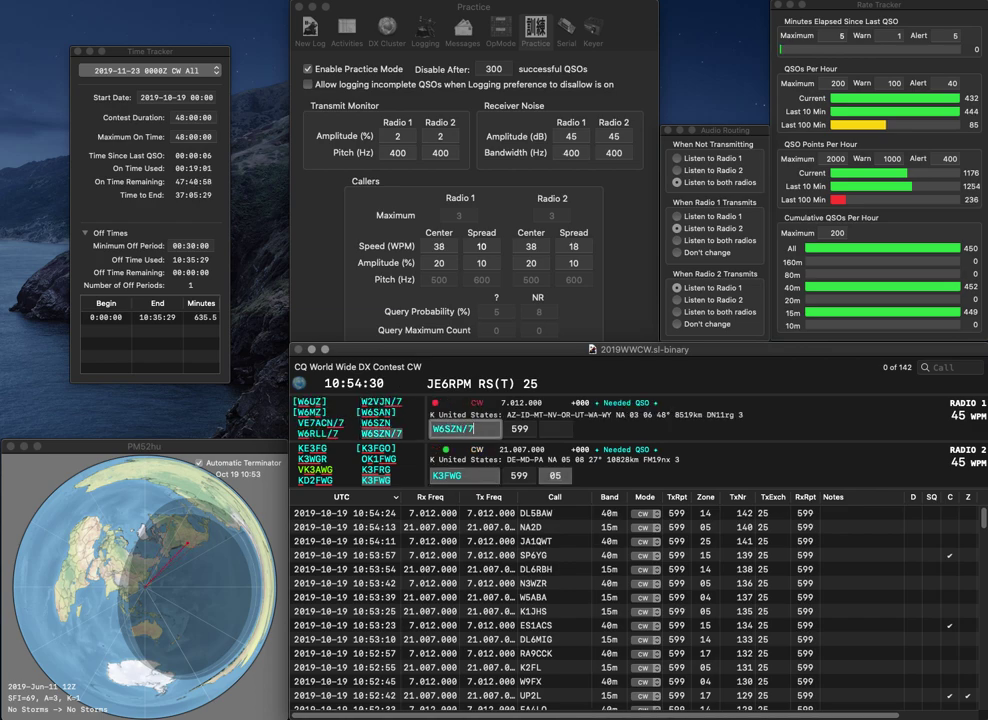
key(Return)
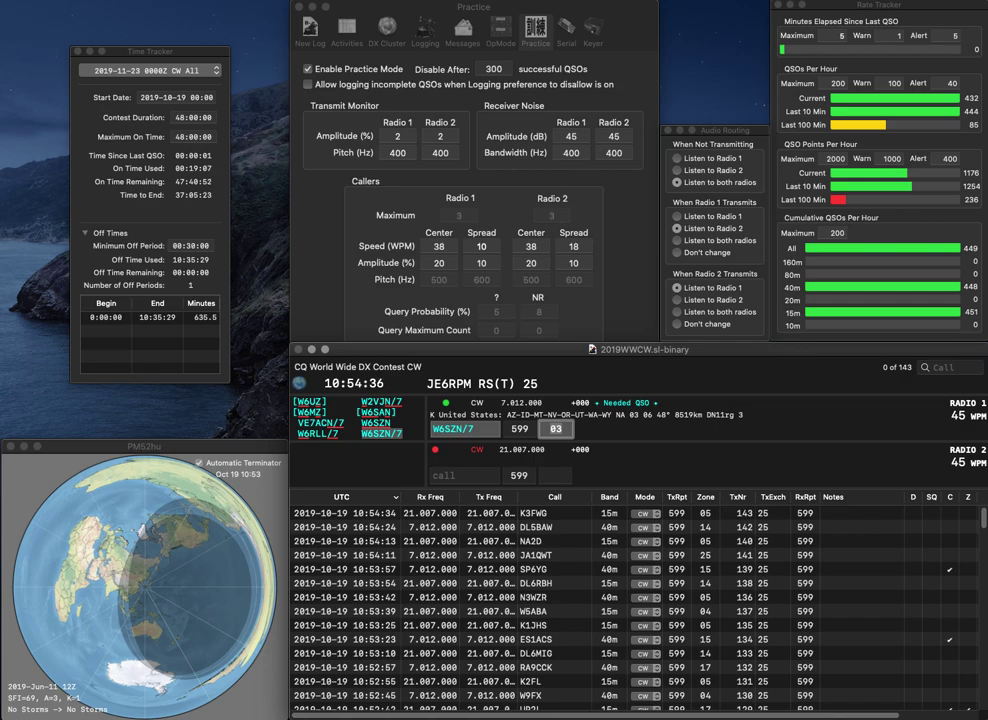
key(Return)
text(PC1EMR)
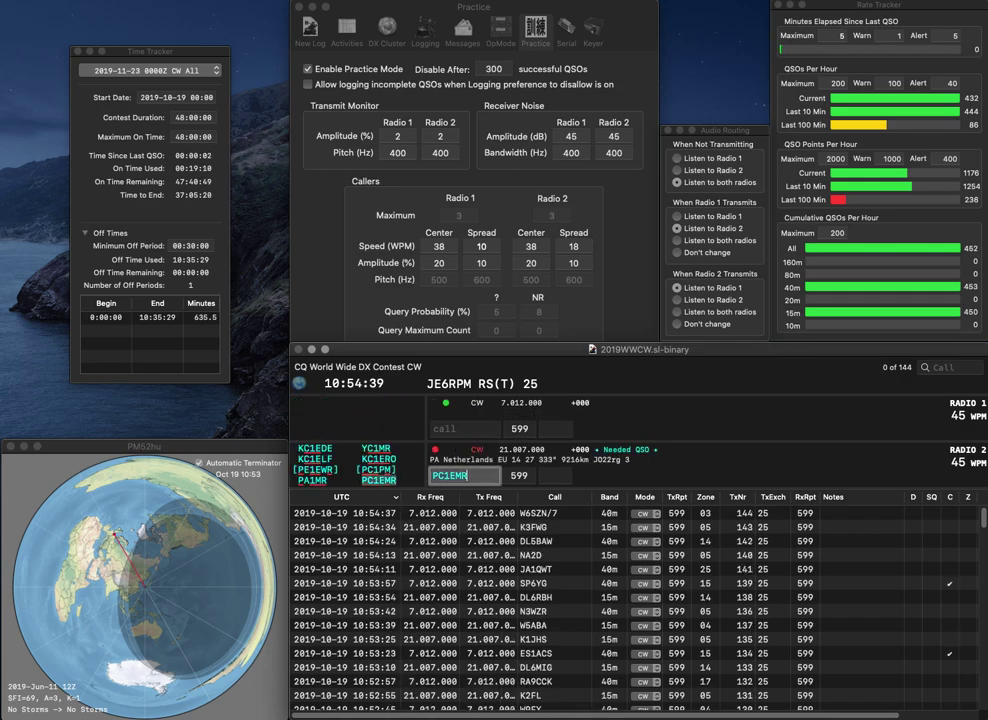
key(Return)
text(9UXZ)
key(Home)
text(W)
key(Return)
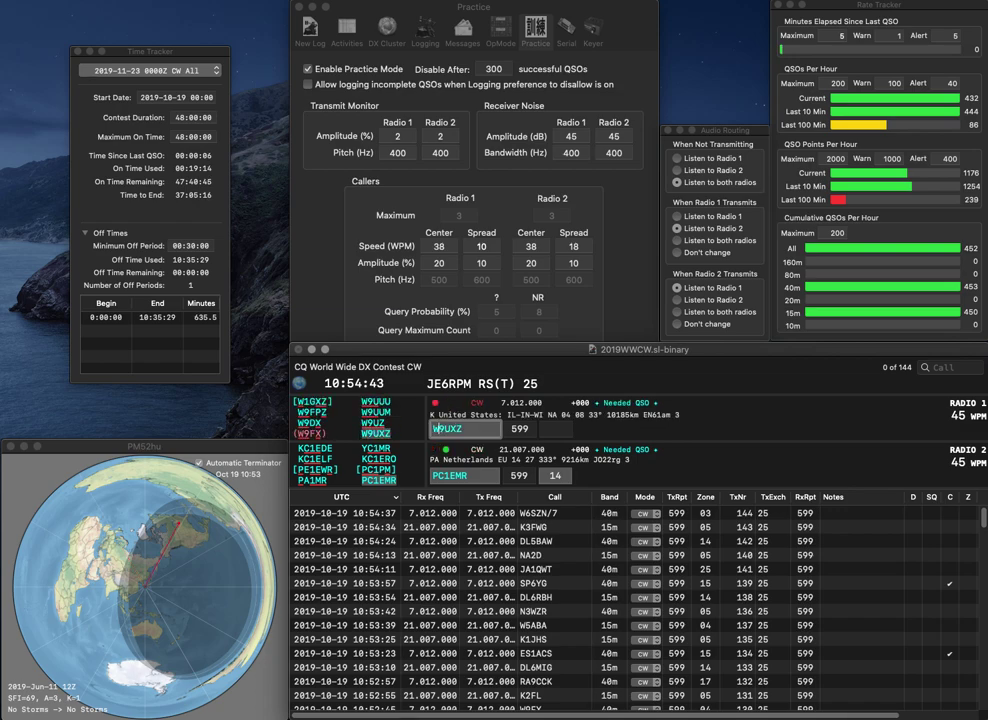
Step: Log PC1EMR with zone 14 on Radio 2 and W9UXZ with zone 04 on Radio 1
key(space)
key(Return)
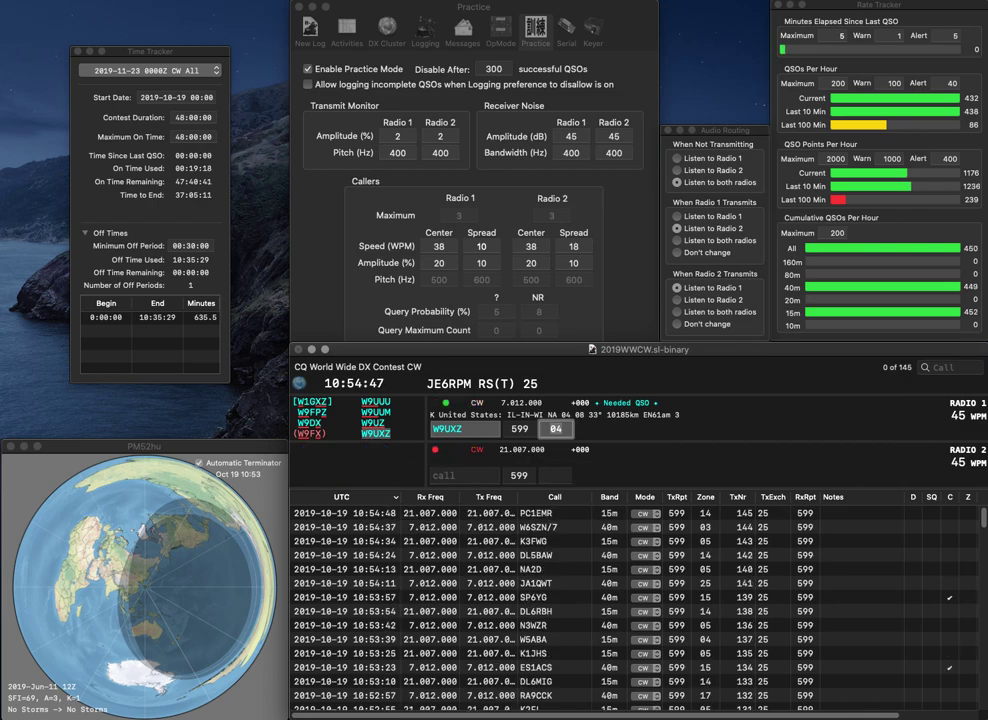
key(Return)
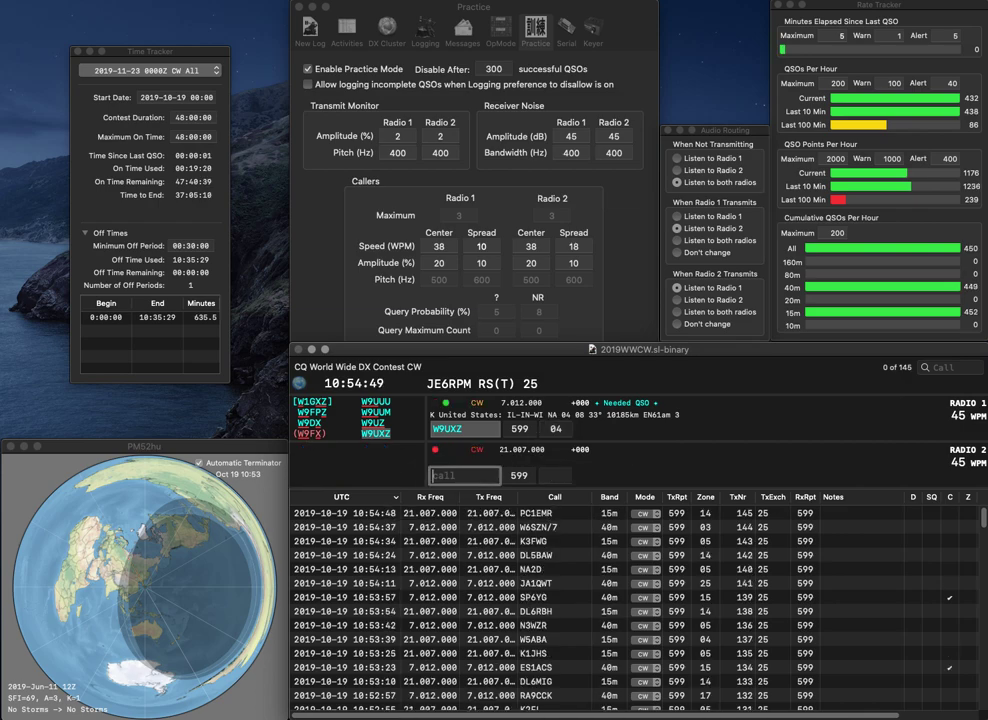
Step: Answer W7TRV on Radio 2, query the partial call 5AUC on Radio 1, and correct the Radio 2 call sign to W7TLV
text(W7)
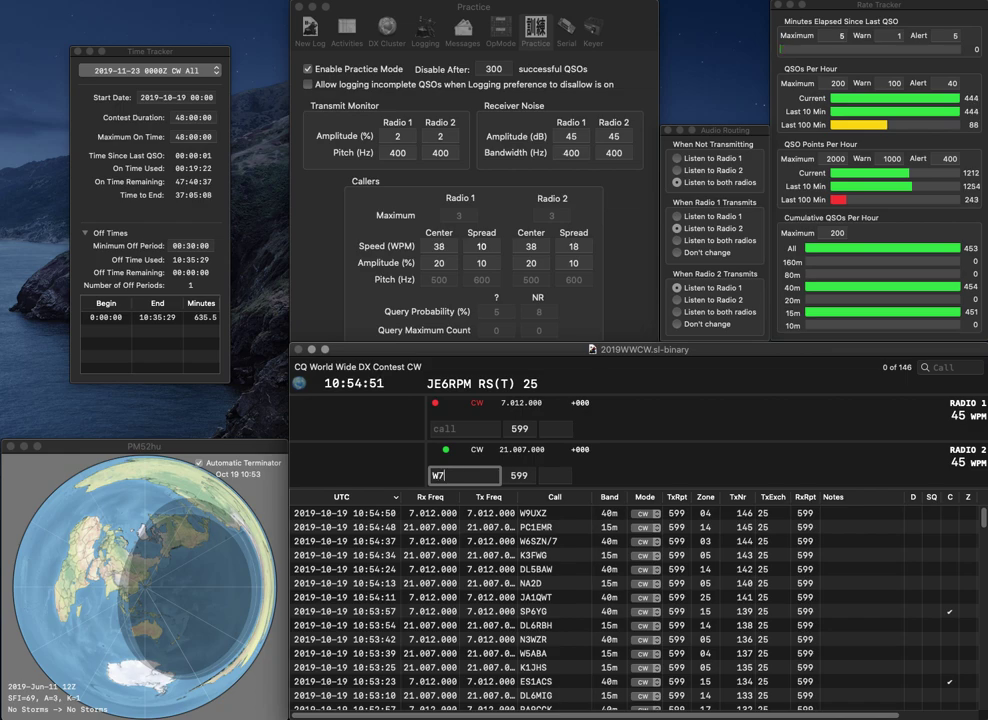
text(TRV)
key(Return)
text(5AUC)
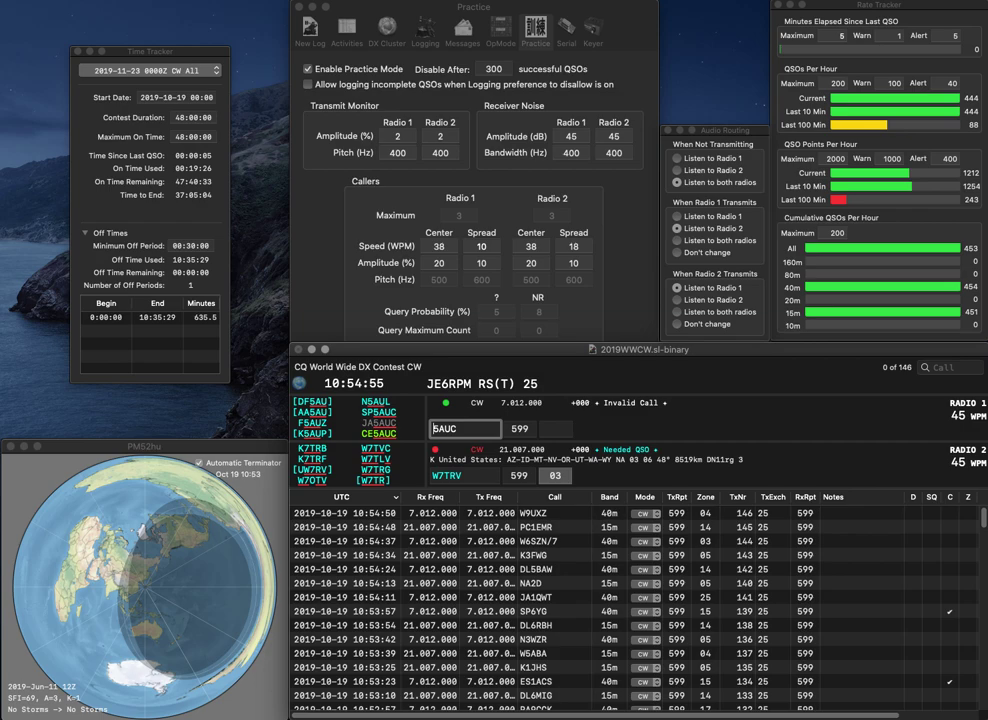
key(Return)
key(BackSpace)
text(L)
key(Return)
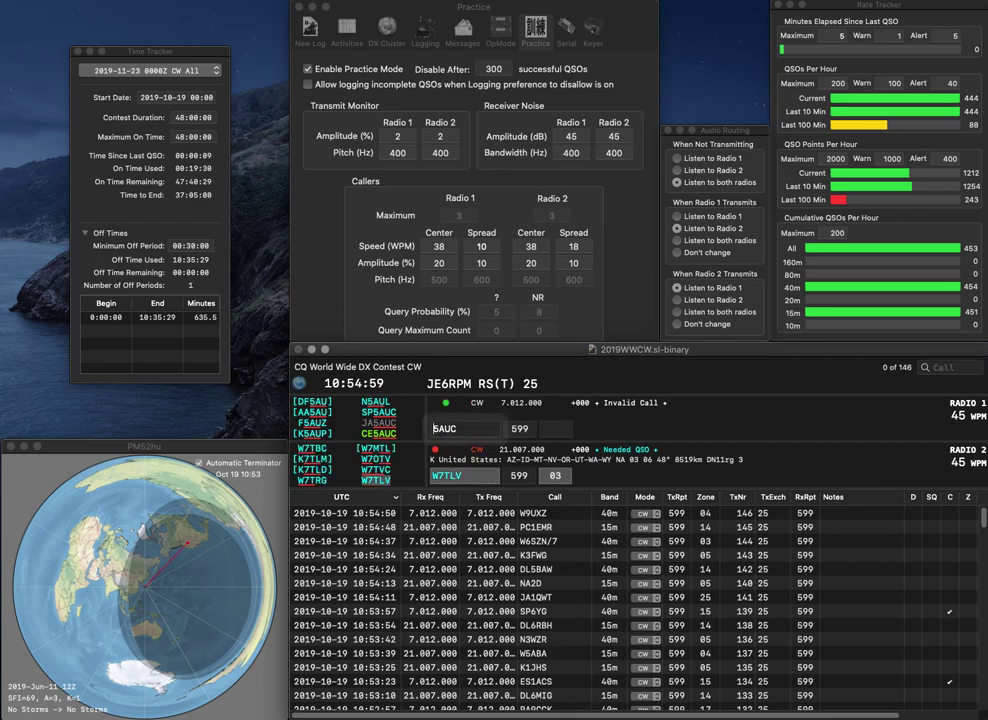
Step: Complete the Radio 1 call as JA5AUC and answer it, and log W7TLV with zone 03 and JA5AUC with zone 25
text(JA)
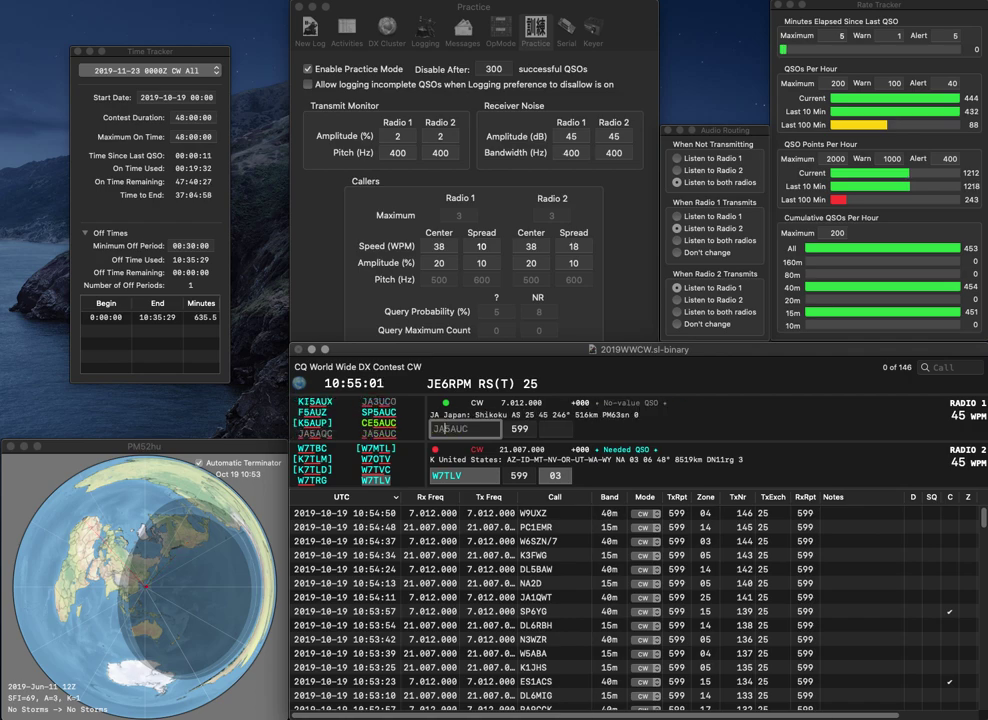
key(space)
key(Return)
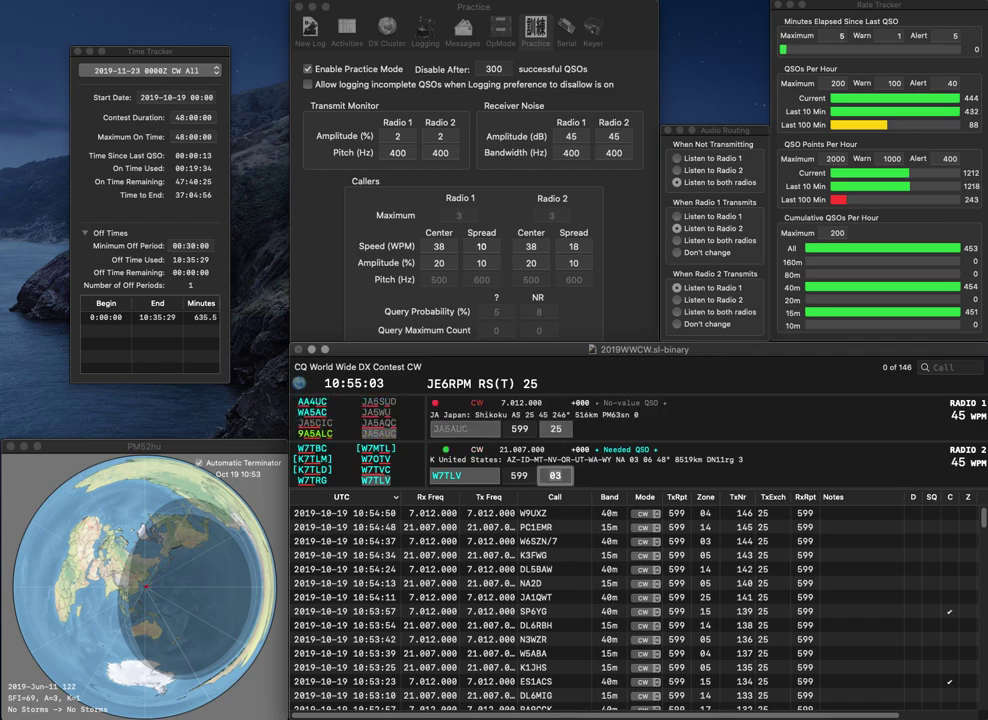
key(Return)
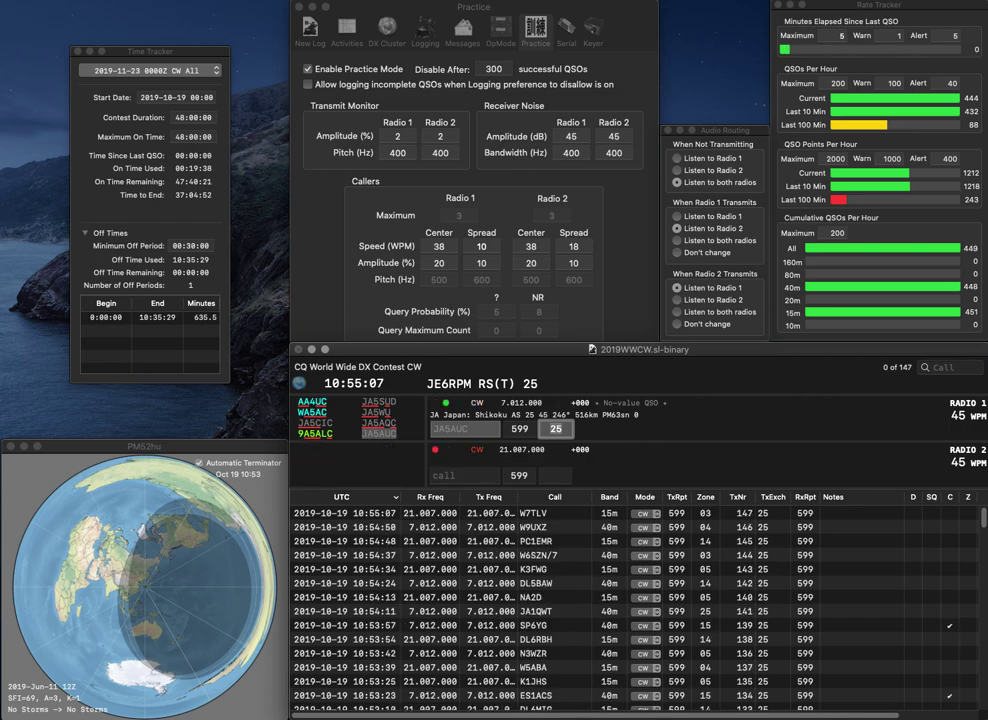
key(Return)
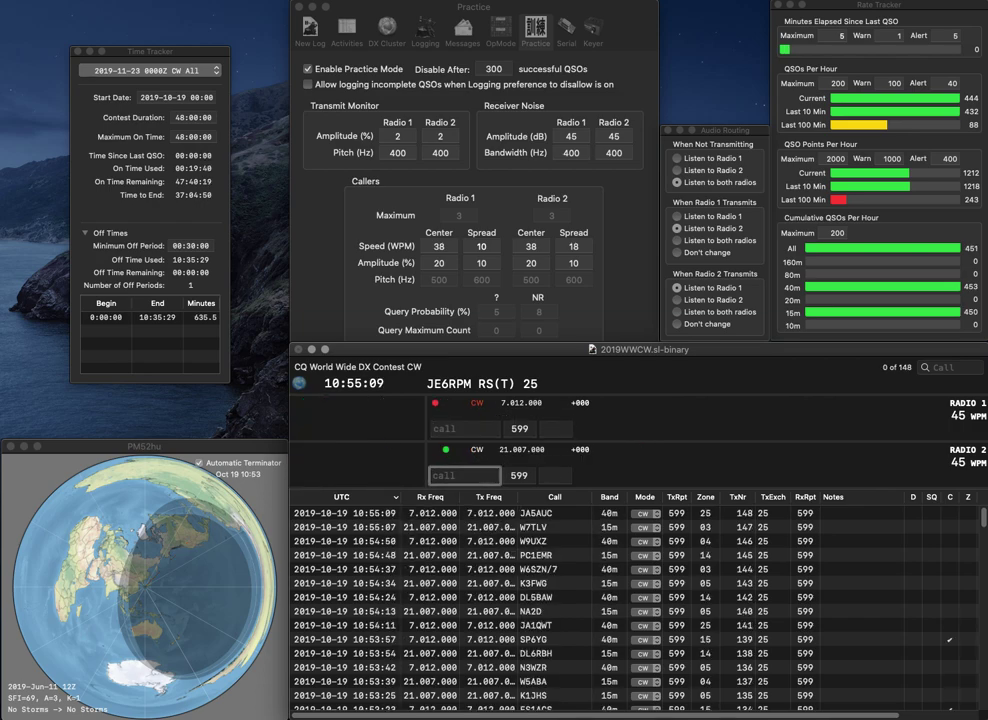
text(KH6AR)
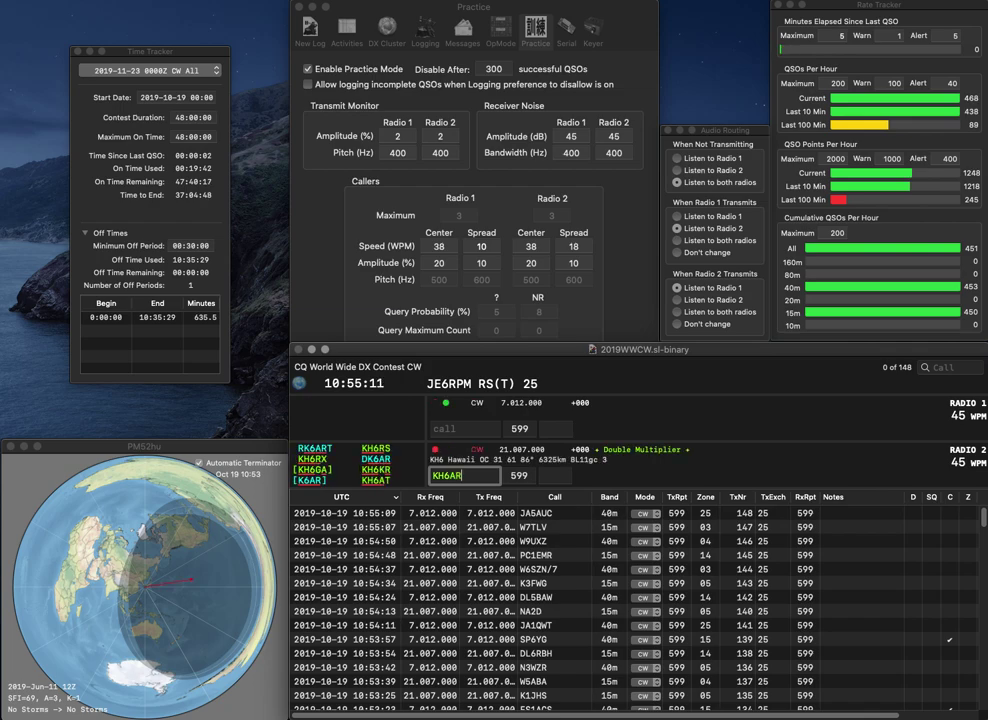
key(Return)
text(K8ZBY)
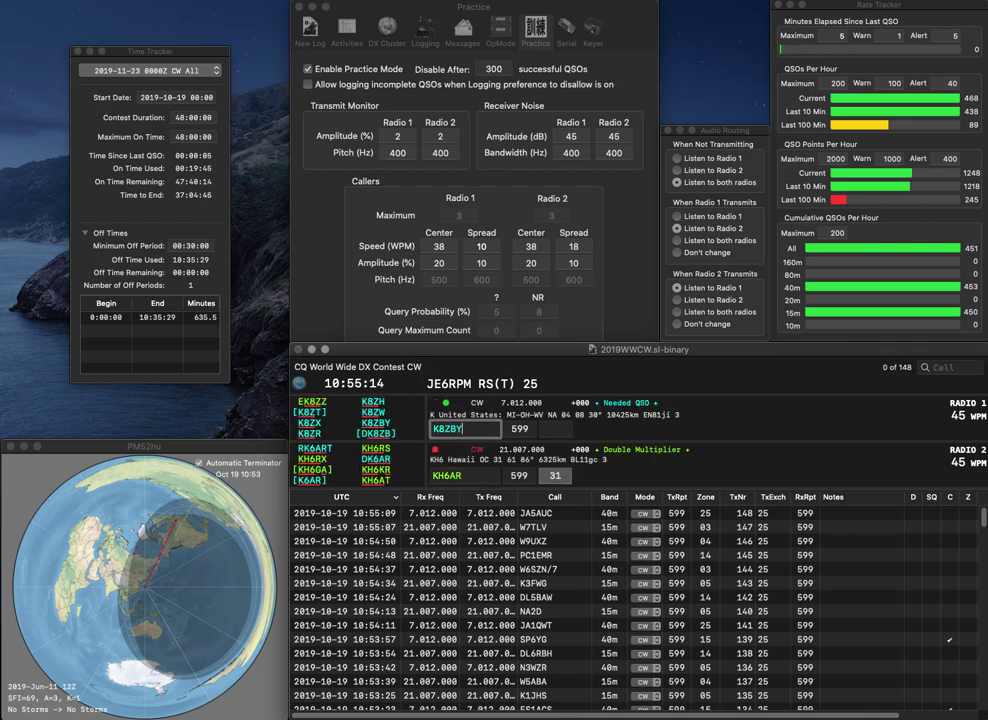
key(Return)
key(Tab)
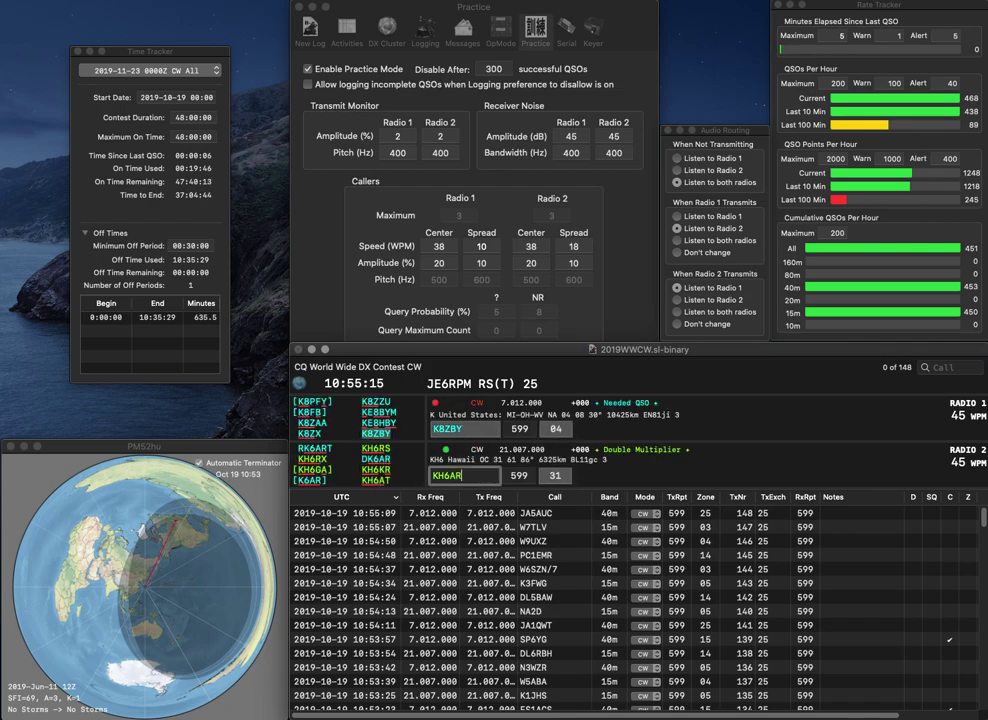
key(Left)
key(BackSpace)
text(7)
key(Return)
key(Tab)
key(Tab)
key(Return)
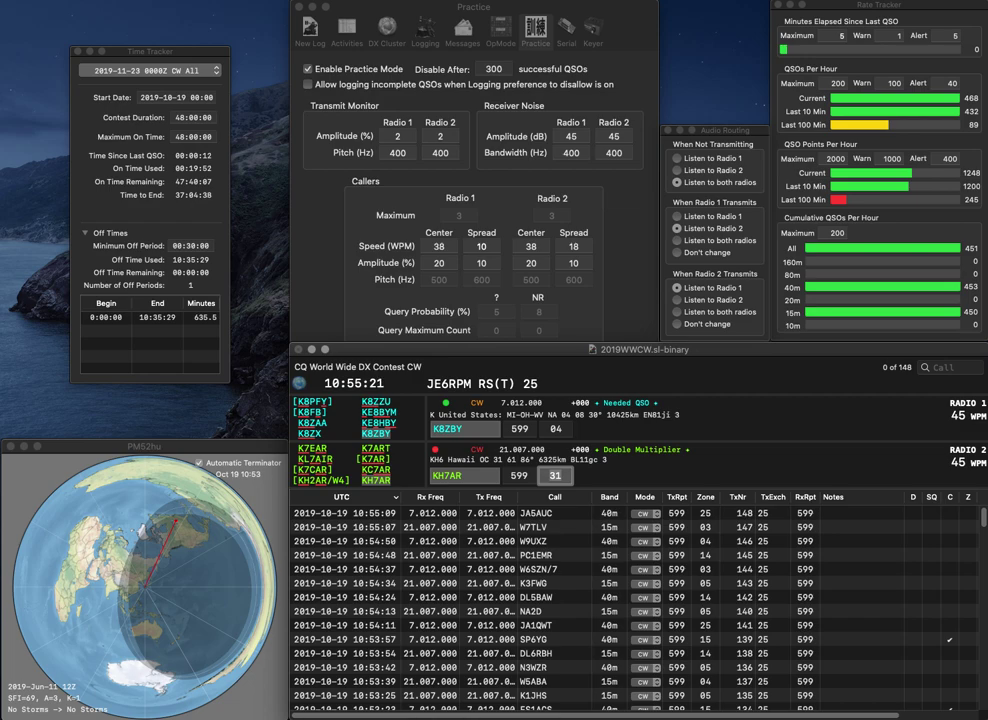
key(Return)
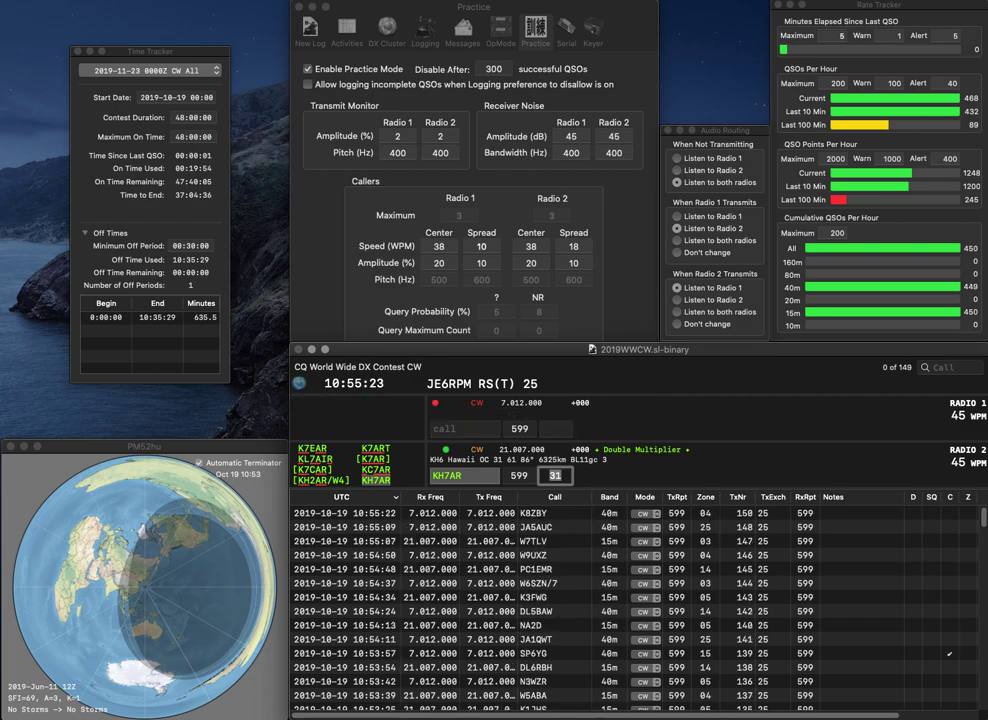
key(Return)
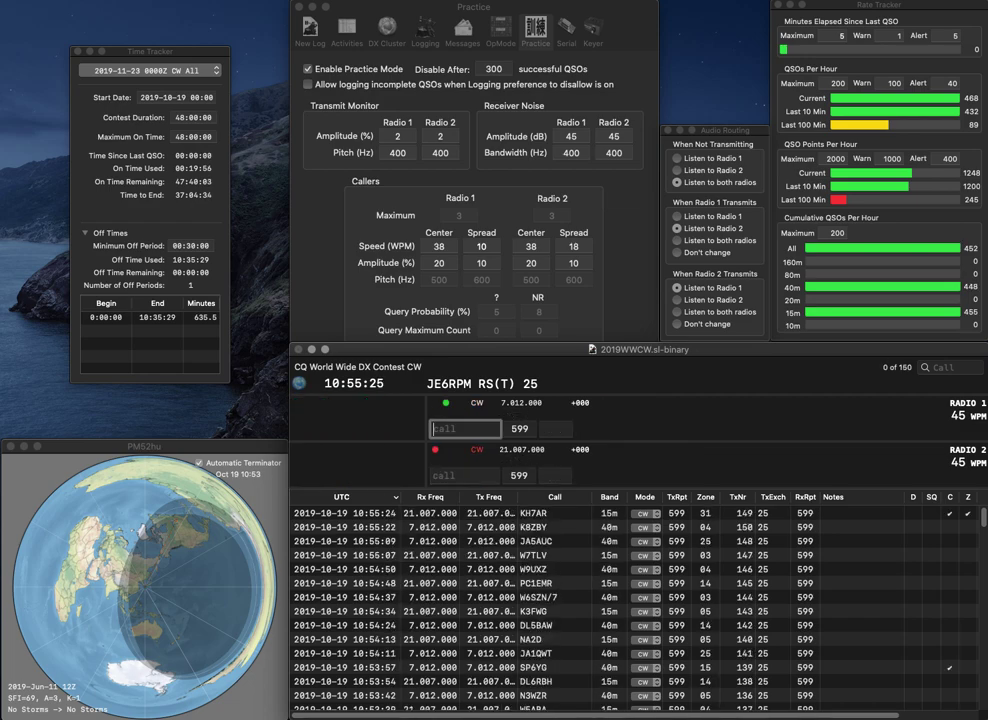
Step: Answer BG5OA on Radio 1 and N9GGO on Radio 2, and log them with zones 24 and 04
text(BG5OA)
key(Return)
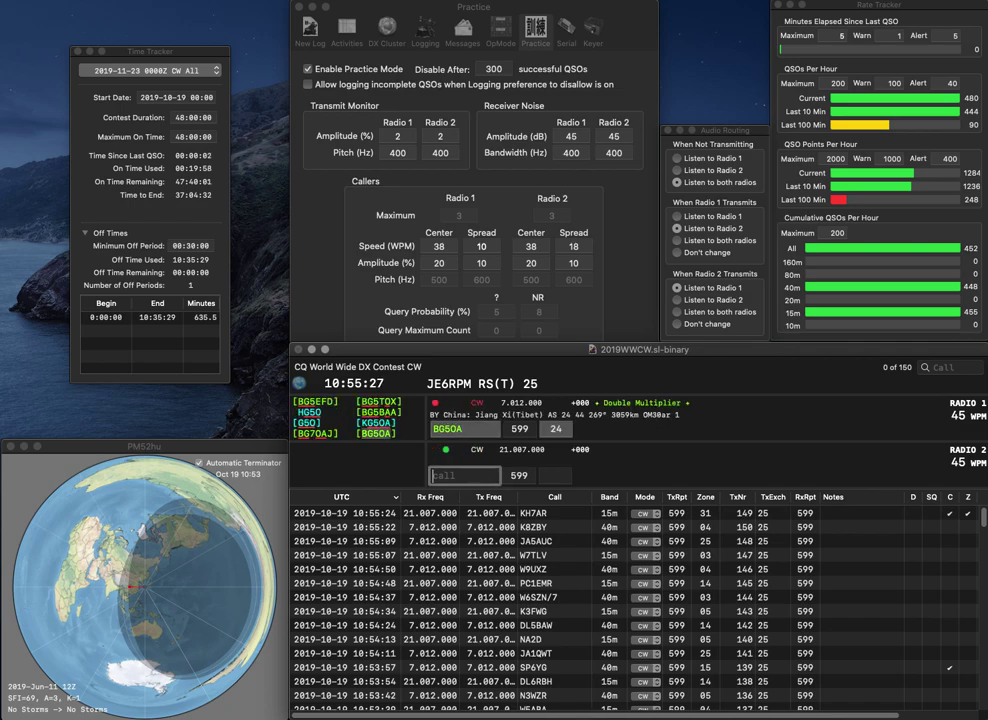
text(9GGO)
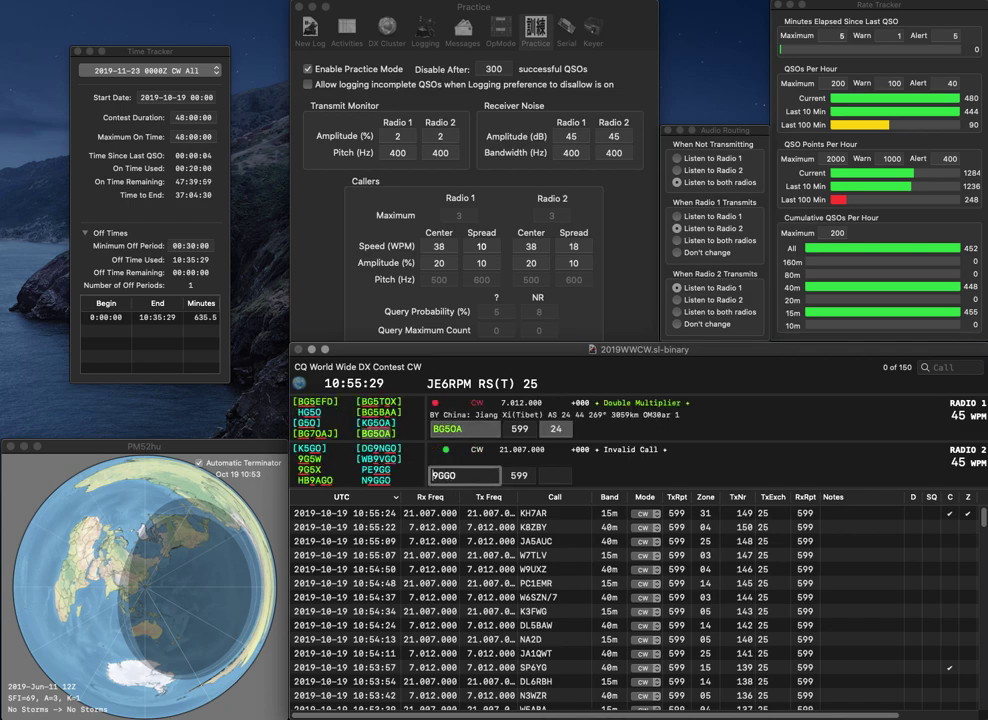
key(super+Left)
text(N)
key(Return)
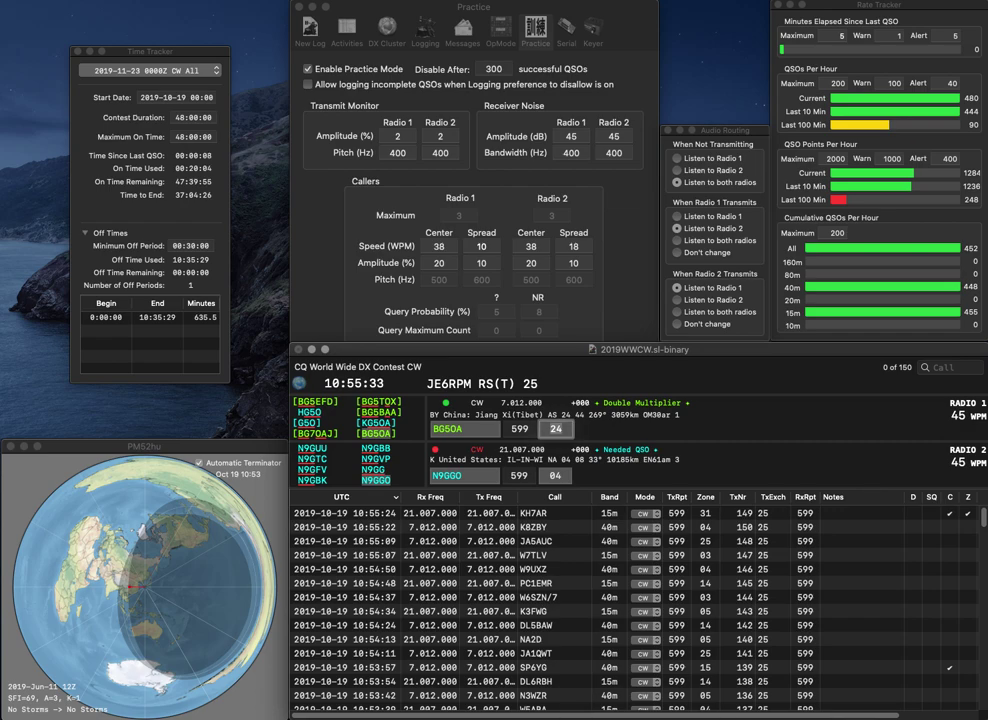
key(Return)
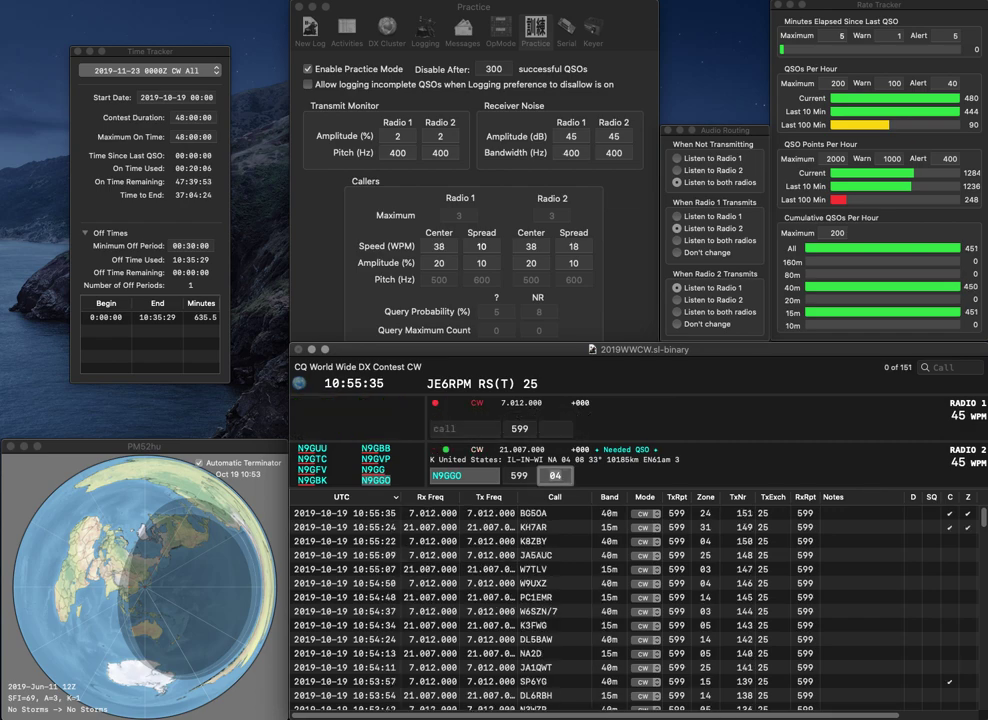
key(Return)
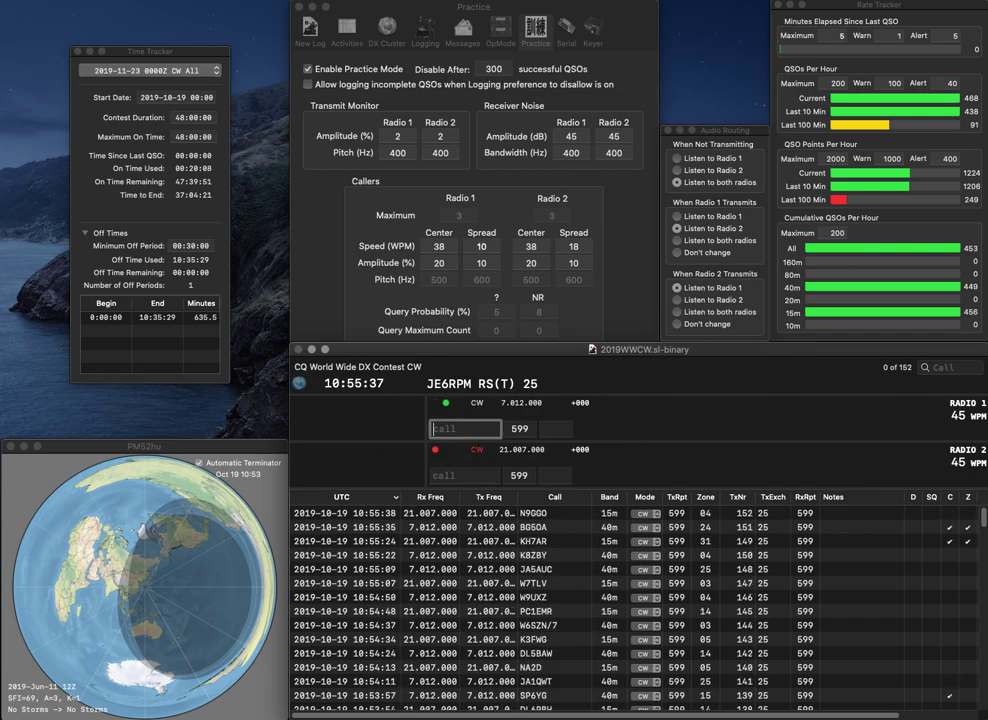
key(BackSpace)
text(J67E)
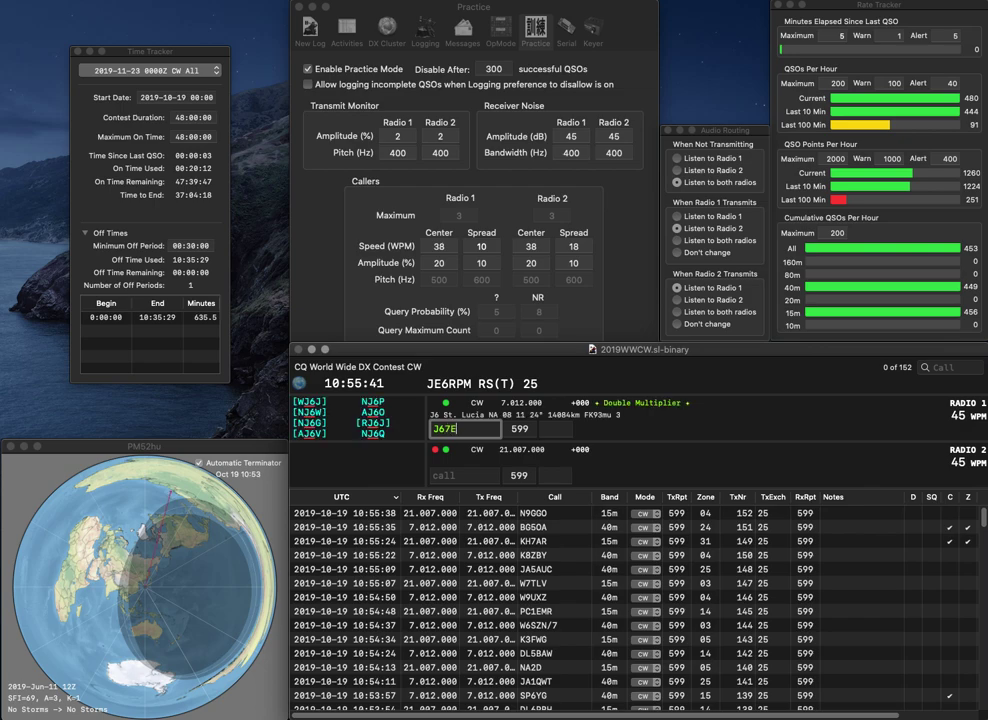
key(Return)
text(RW2FR)
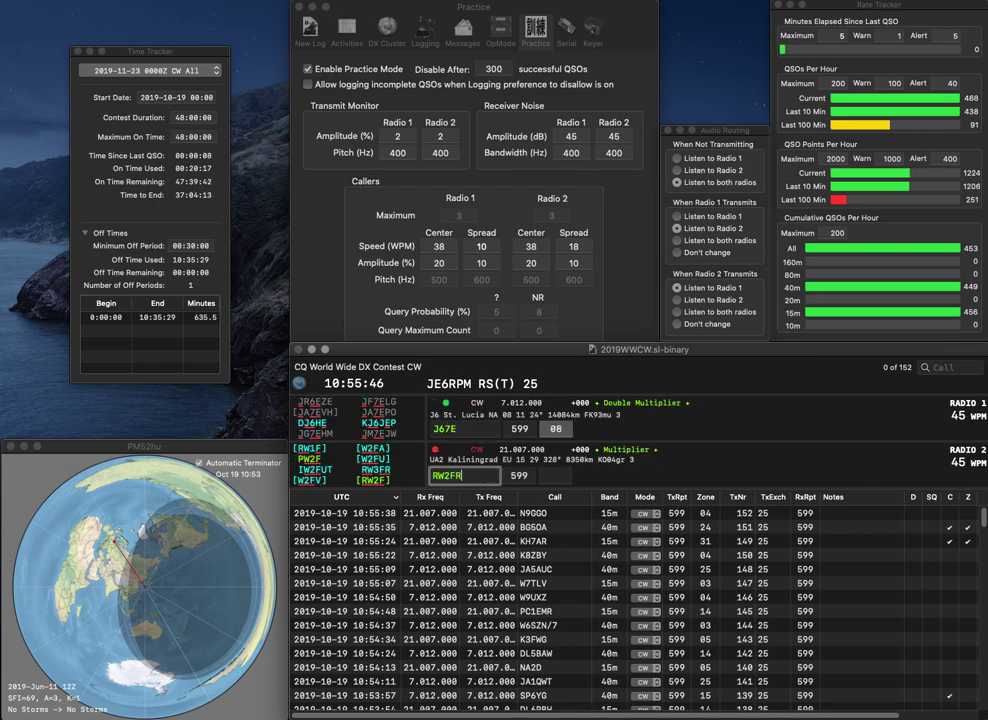
key(Return)
Step: Correct the Radio 1 call sign to WB7E and answer it again
key(Up)
key(Delete)
text(W)
key(Delete)
text(B)
key(Return)
key(space)
key(Left)
key(Left)
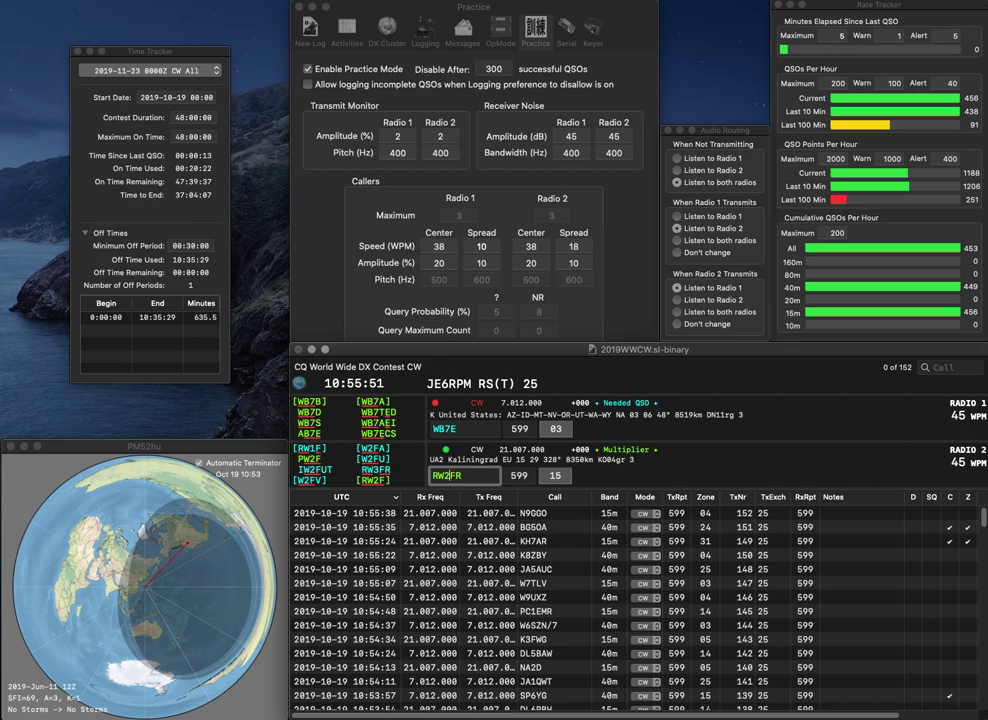
key(BackSpace)
text(3)
key(Return)
key(space)
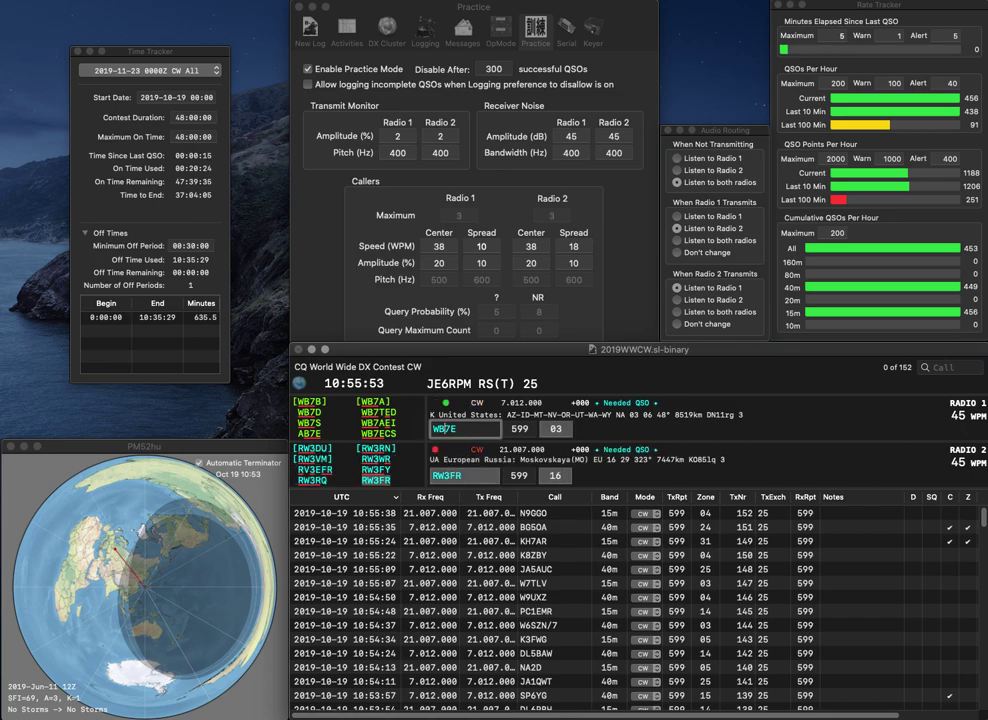
key(BackSpace)
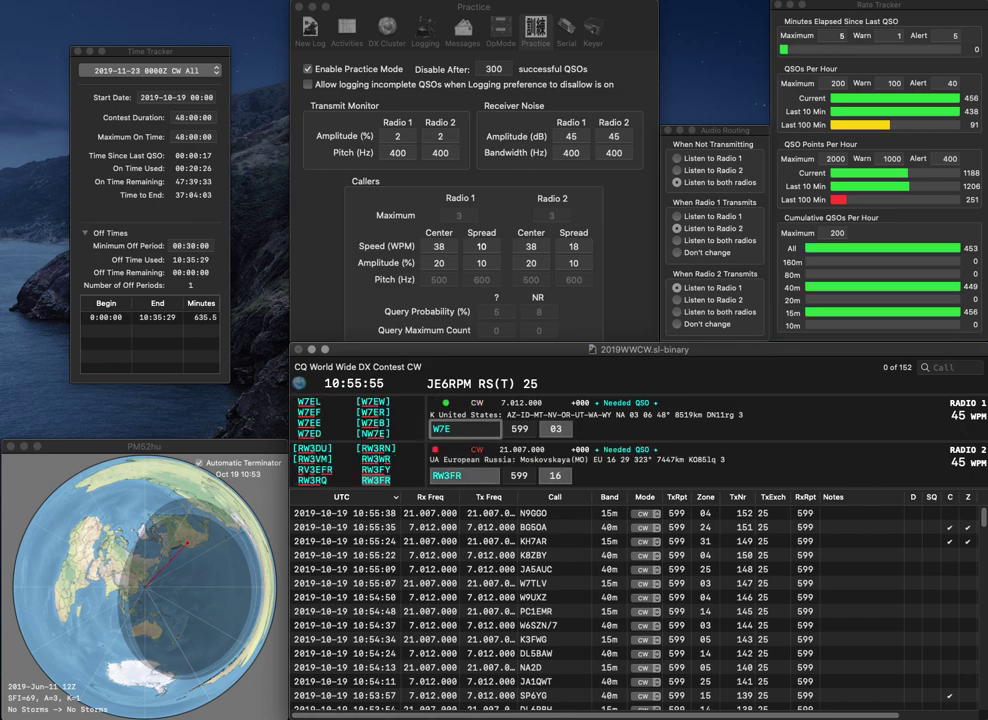
text(6Z)
key(Delete)
key(Return)
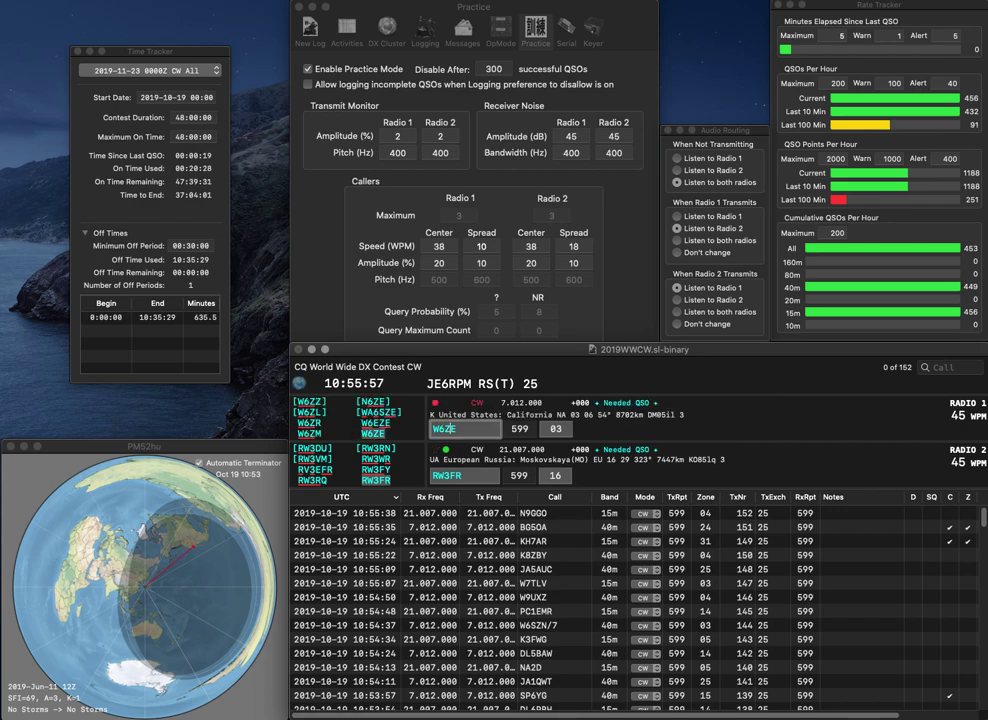
key(Tab)
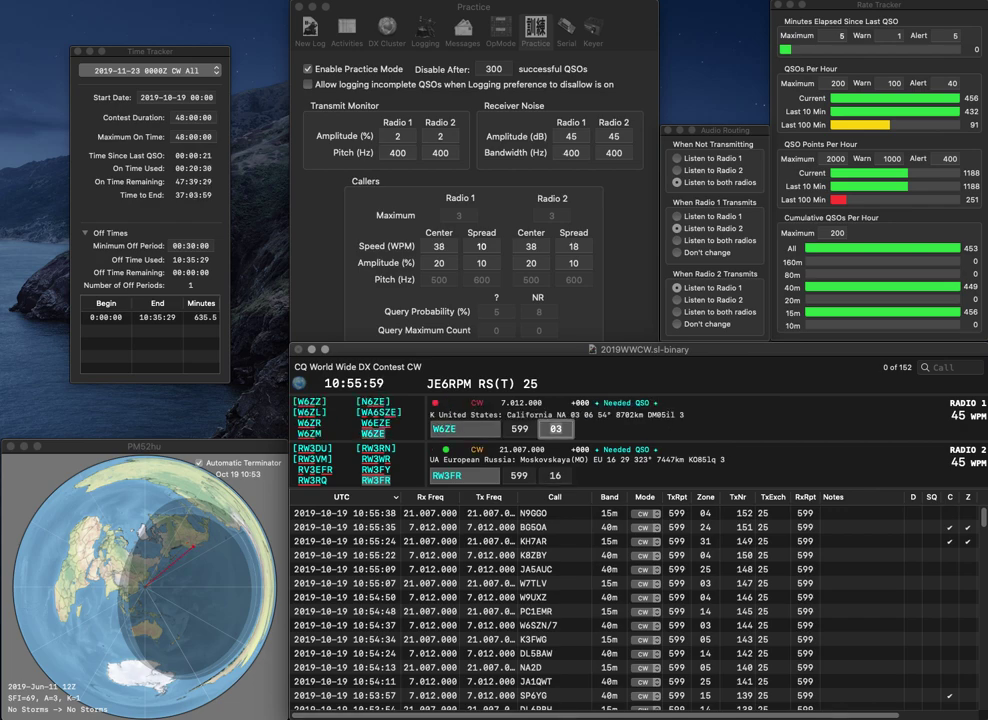
key(Return)
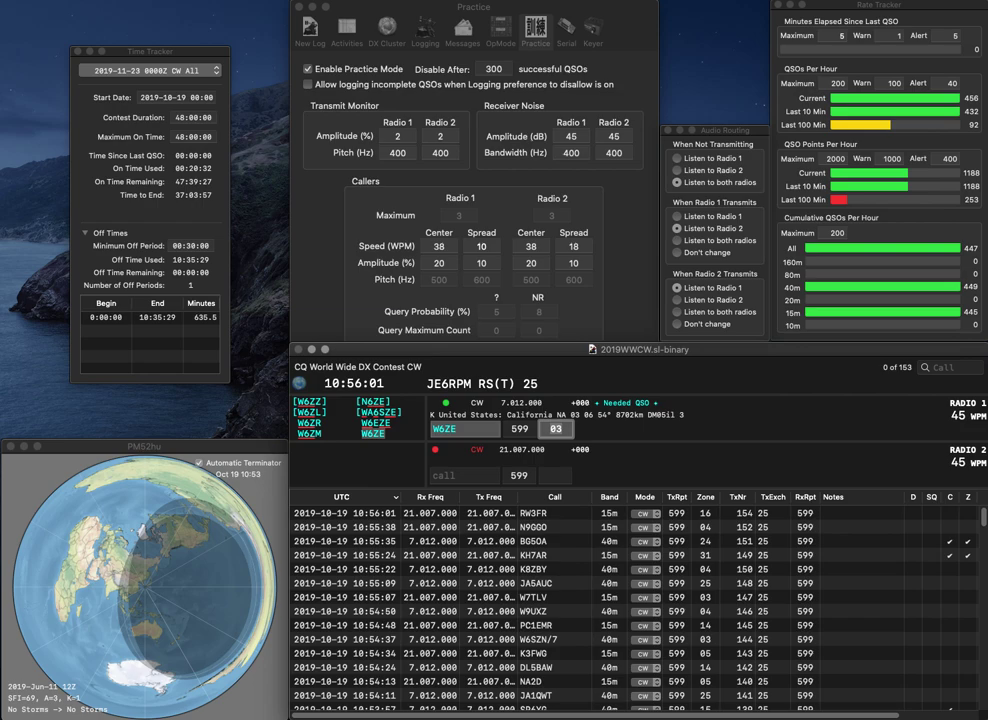
key(Return)
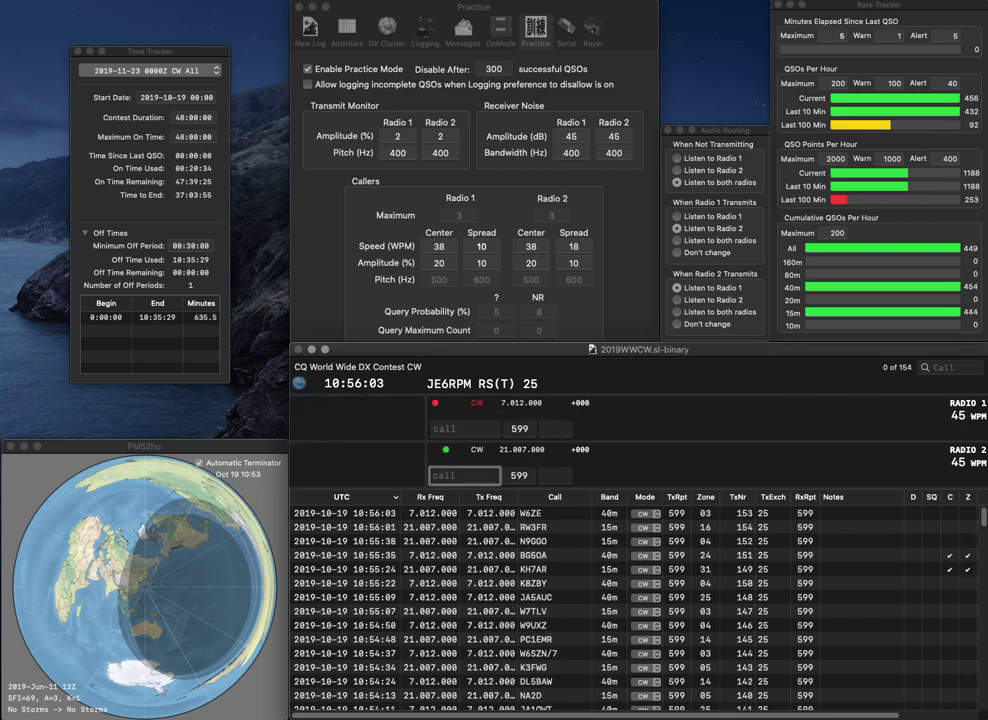
Step: Query the partial call IRAD on Radio 2 and answer N9SIA on Radio 1
text(IRAD)
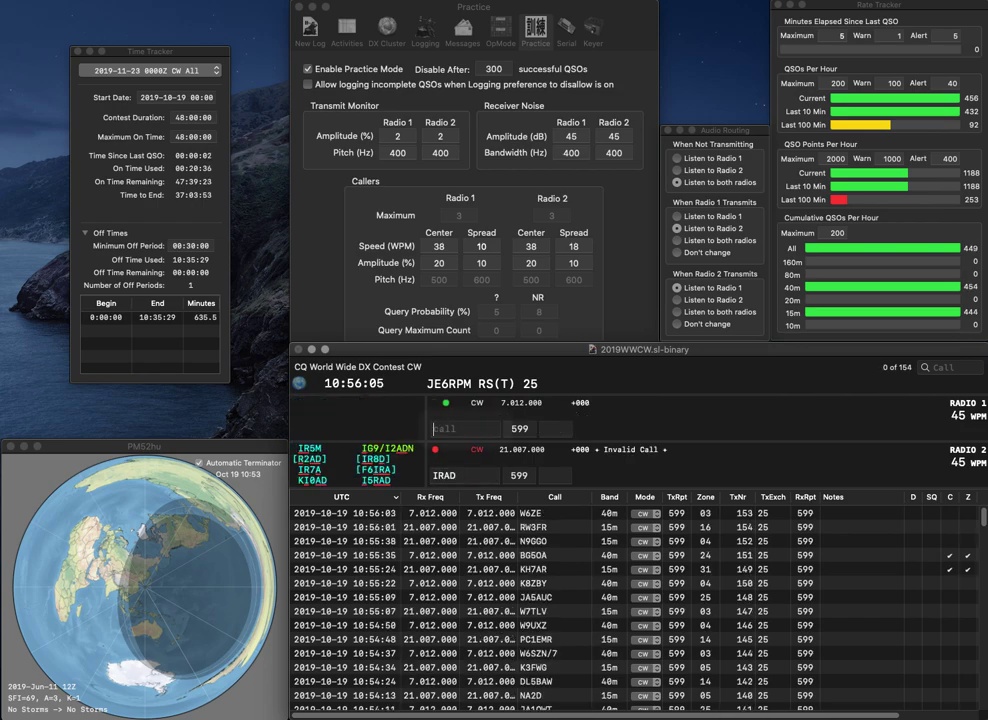
text(N9SE)
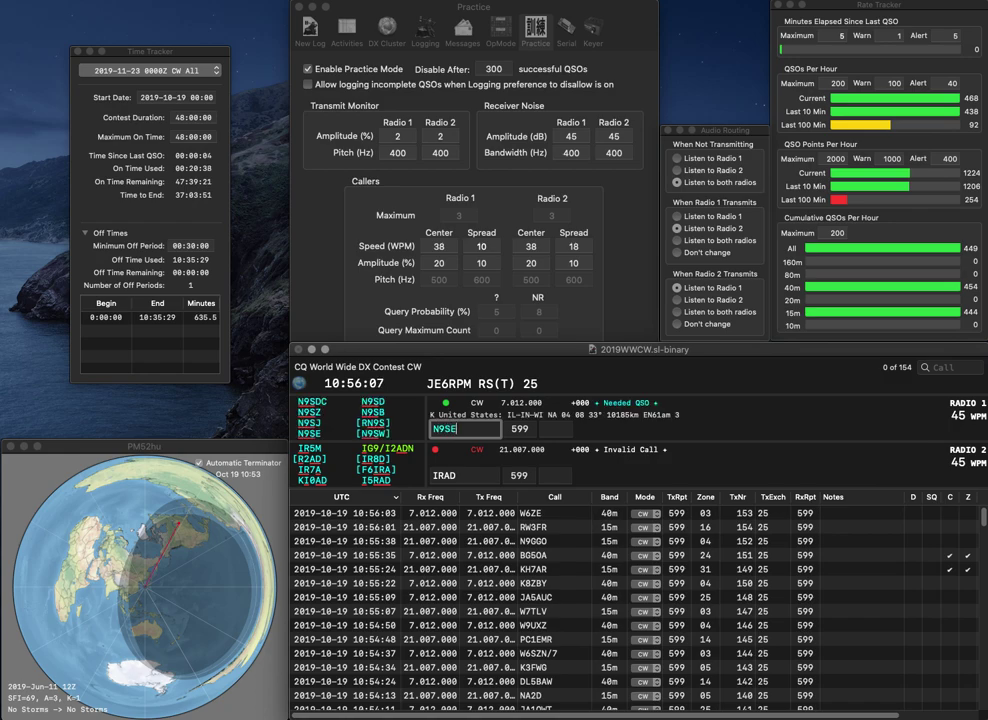
key(BackSpace)
text(IA)
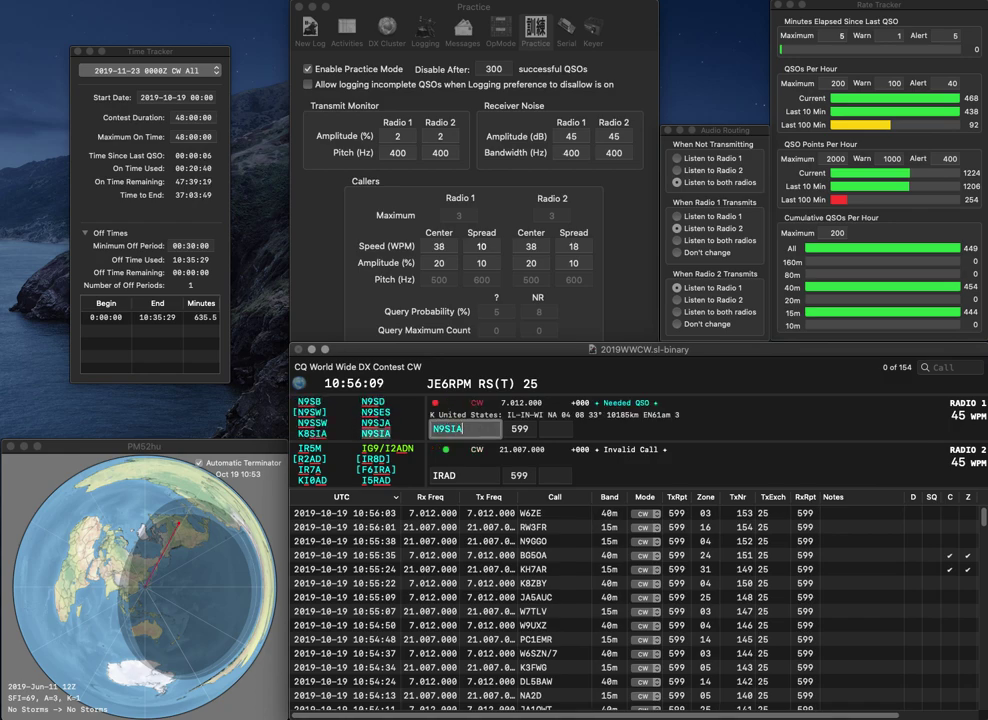
key(Return)
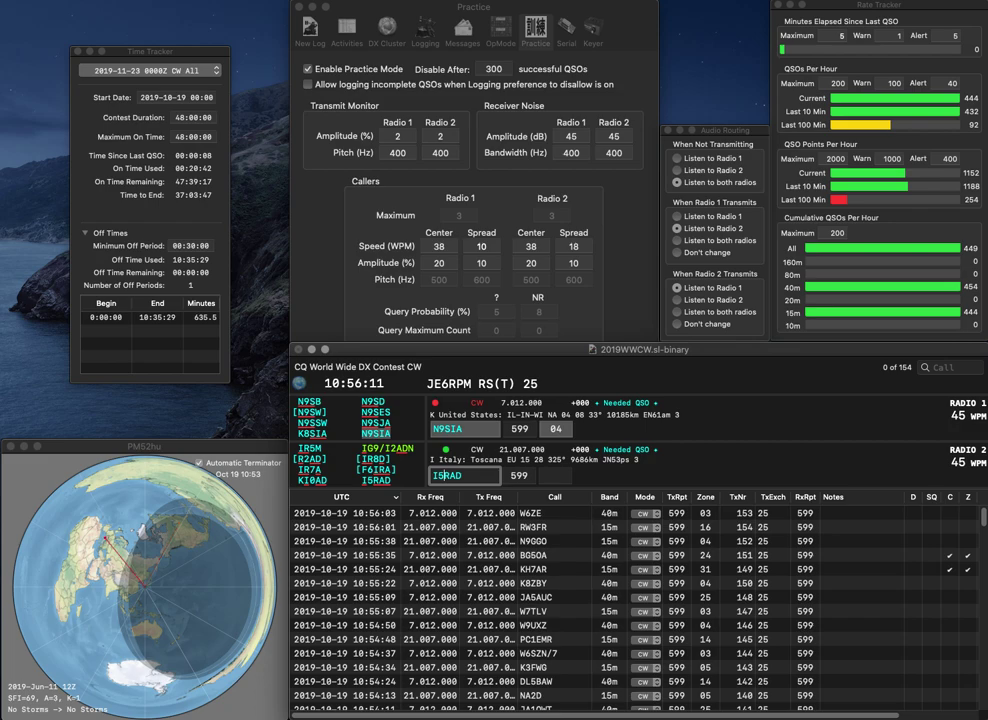
text(I5RAD)
key(Return)
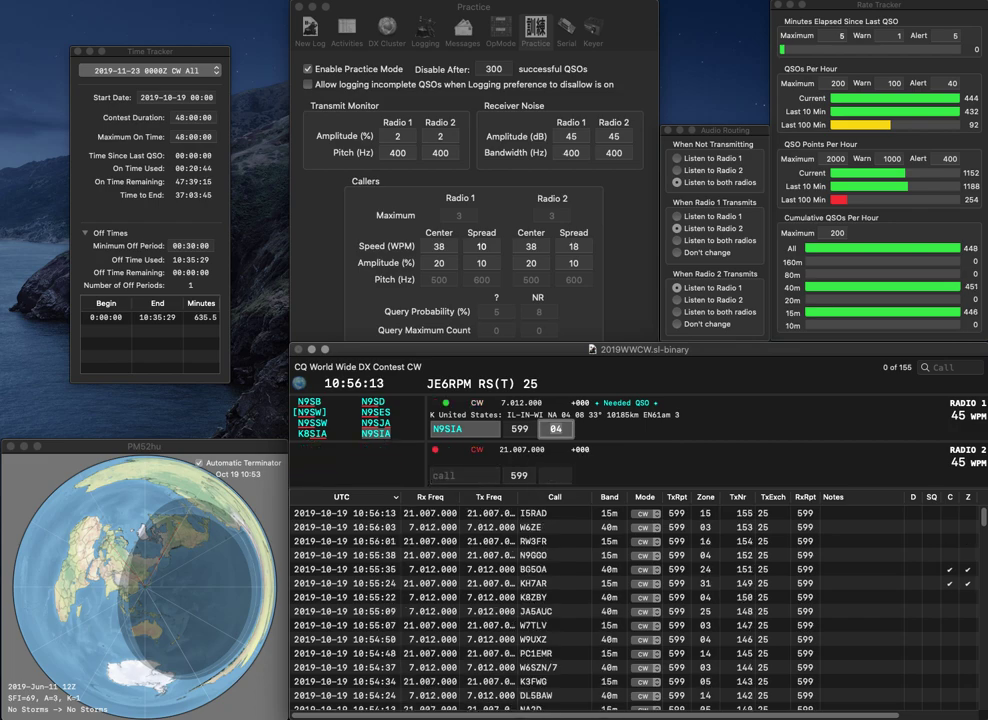
key(Tab)
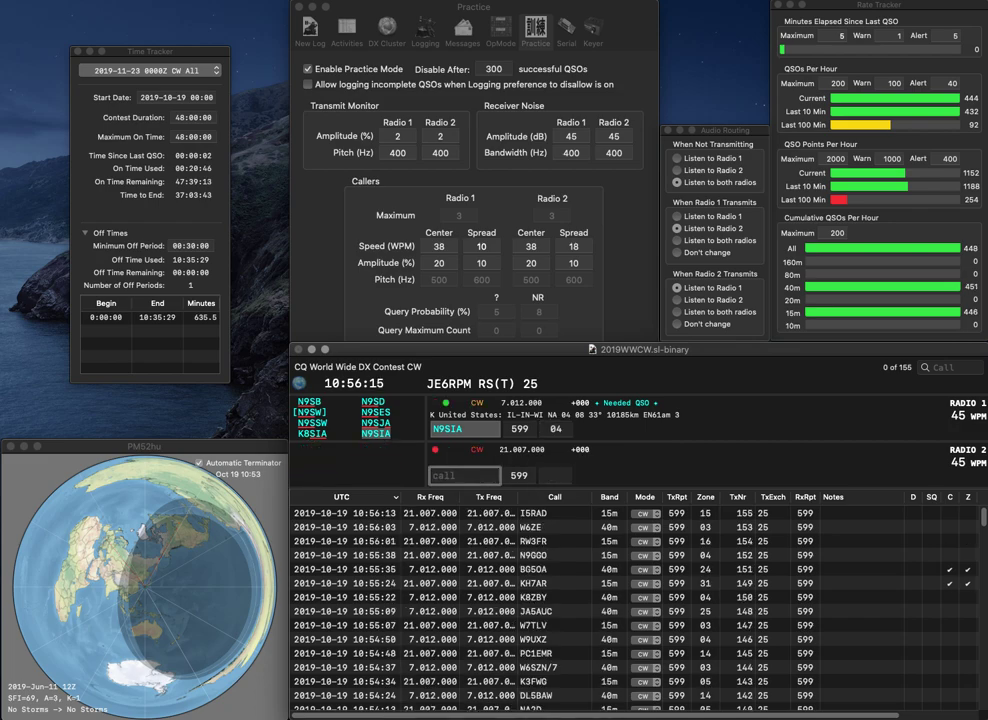
key(Return)
Step: Answer the callers GN2JGT on Radio 2 and W3IP on Radio 1
text(GN2JGT)
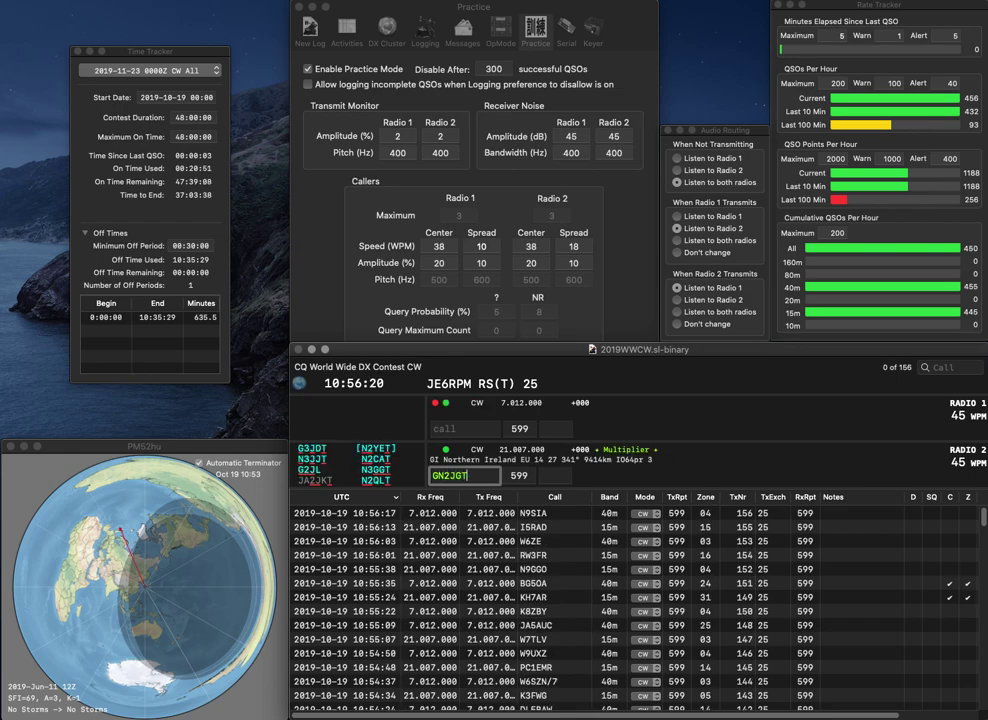
key(Return)
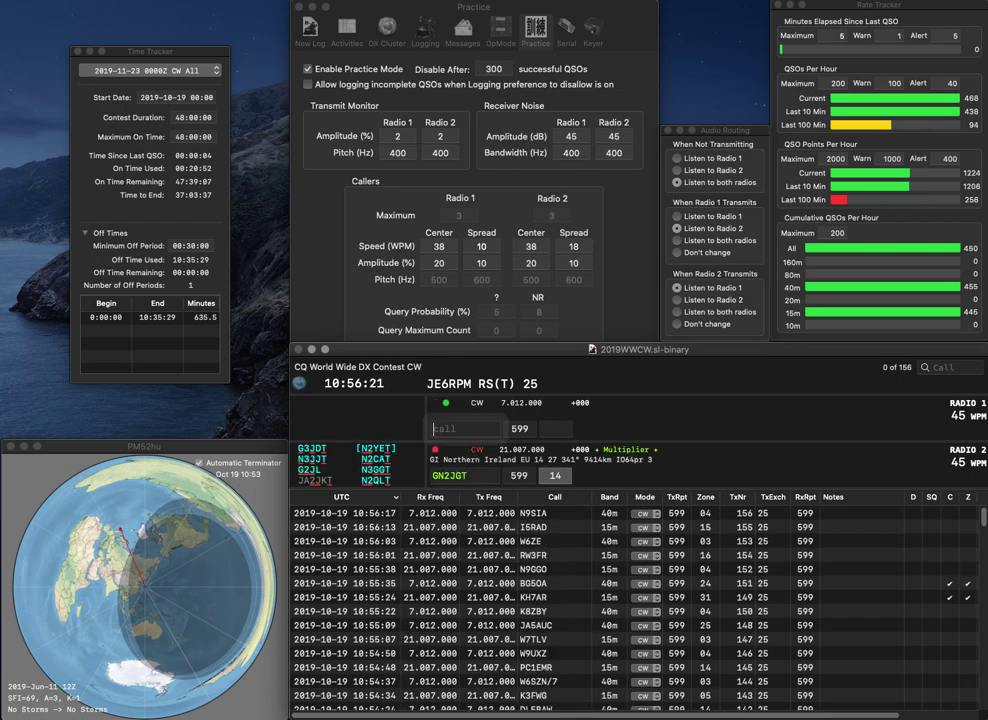
text(W3IP)
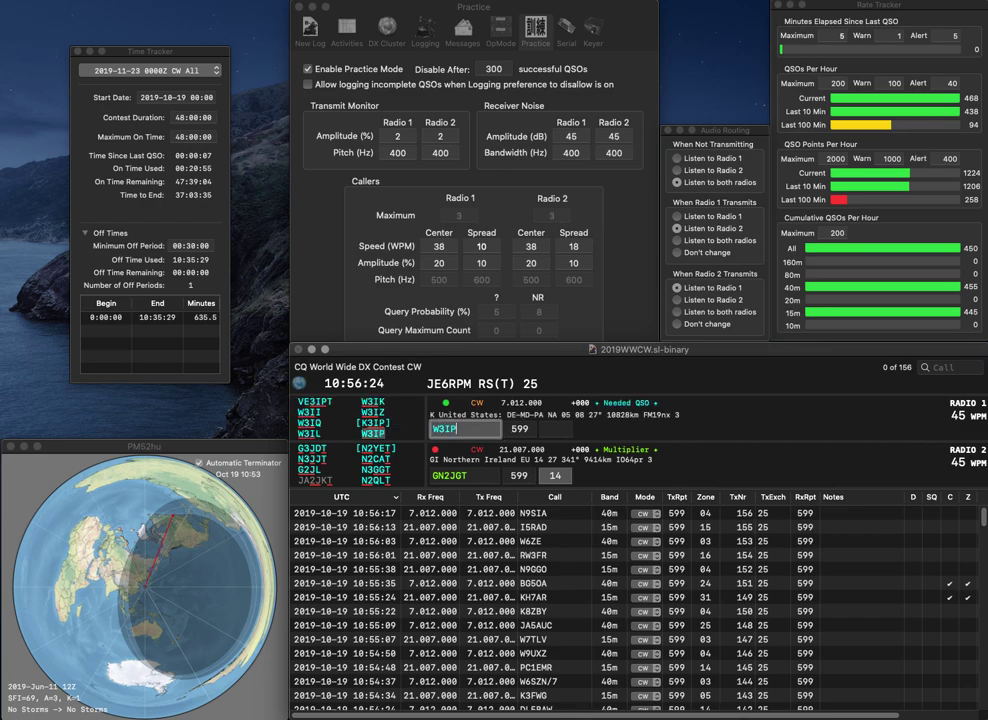
key(Return)
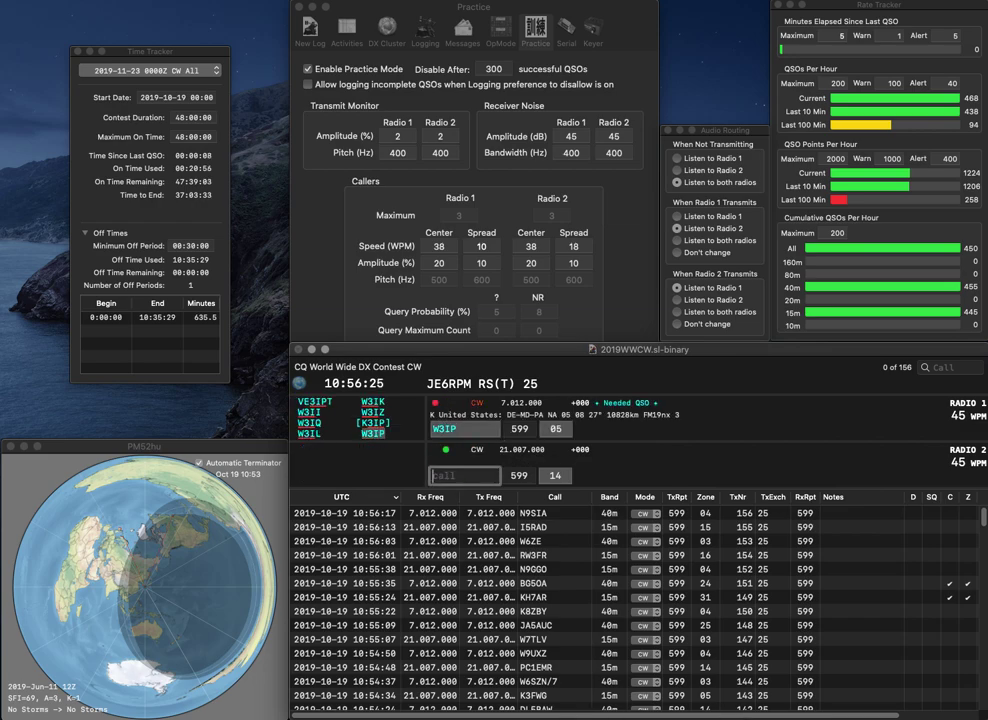
text(7N2)
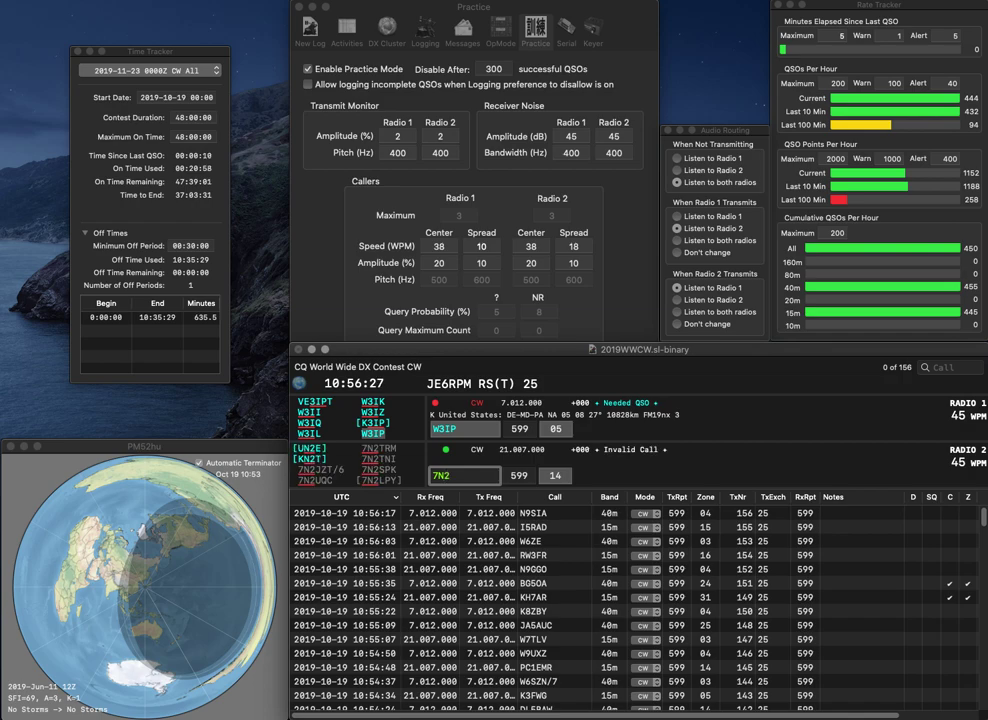
text(JZT/6)
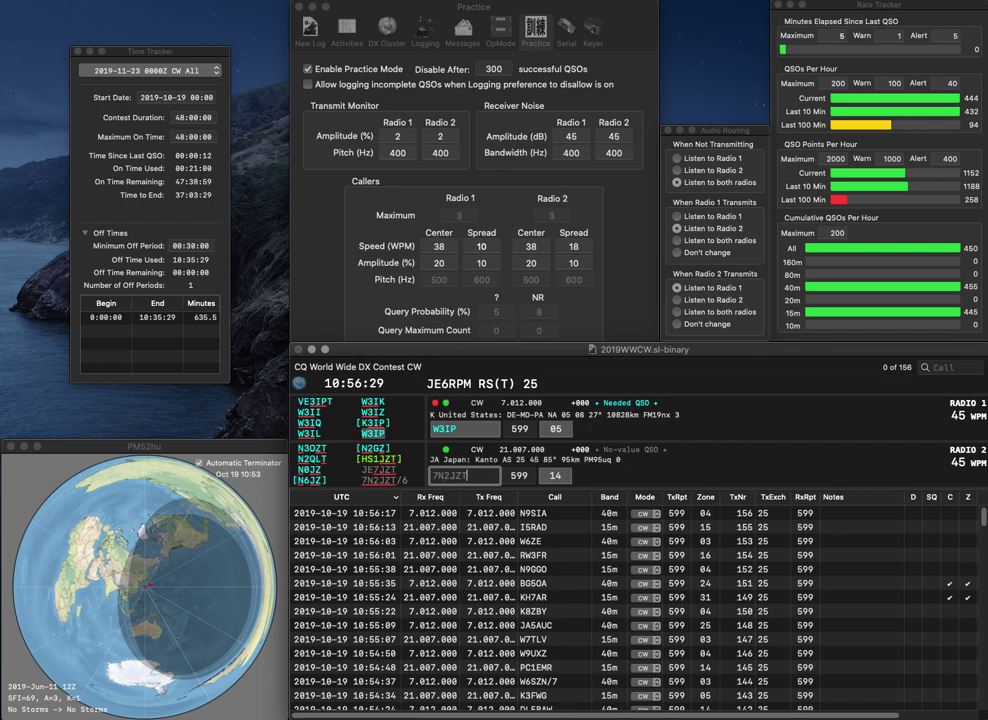
key(Return)
key(Tab)
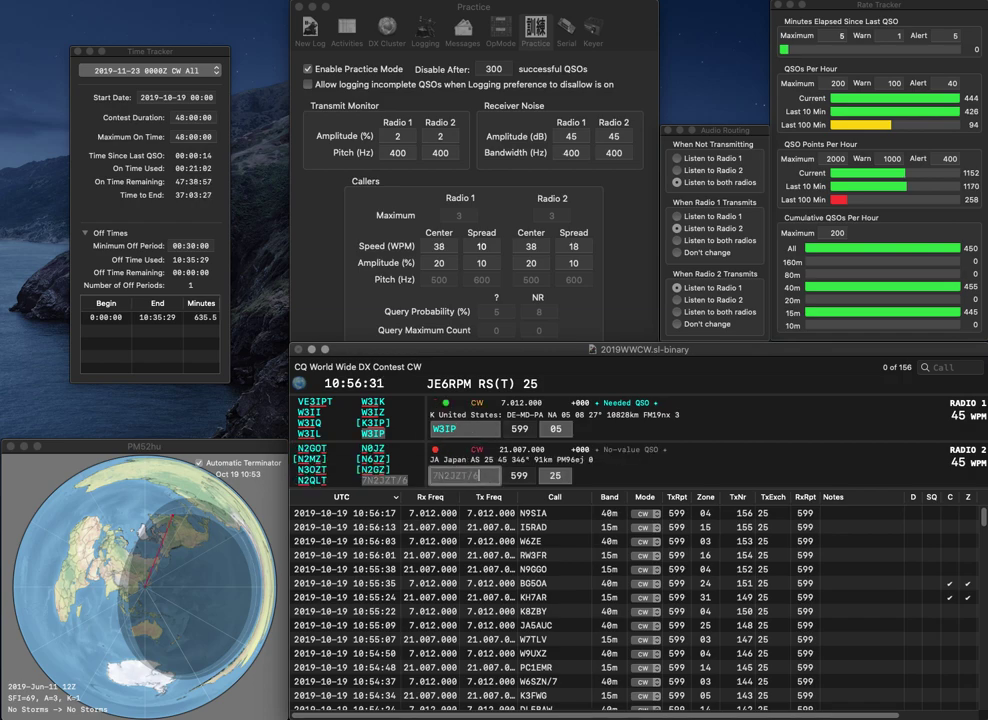
key(space)
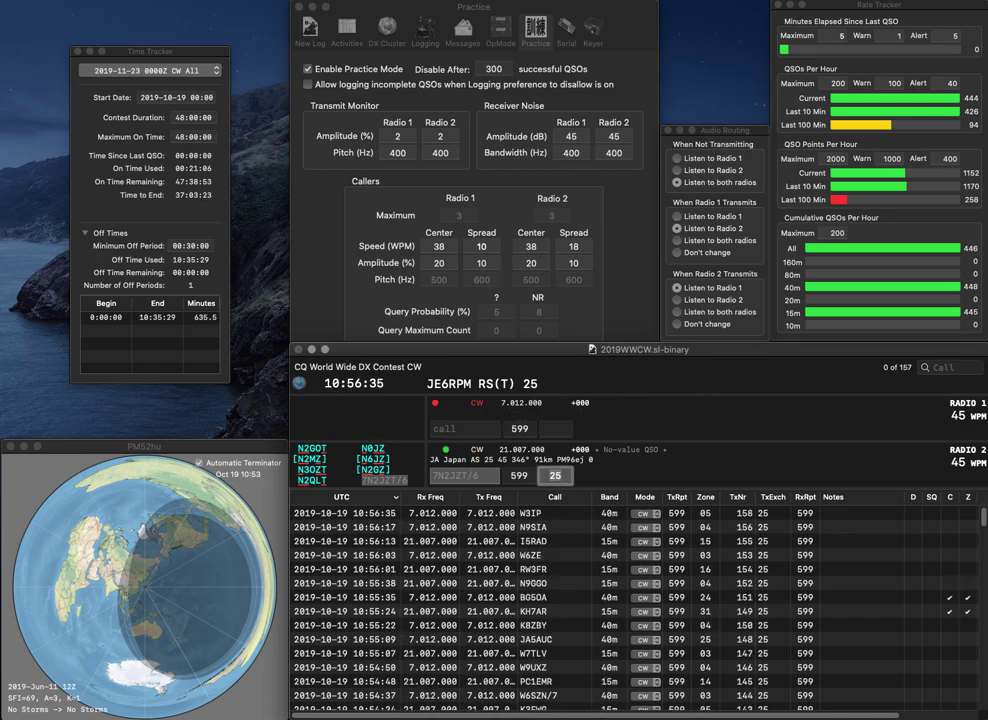
key(Return)
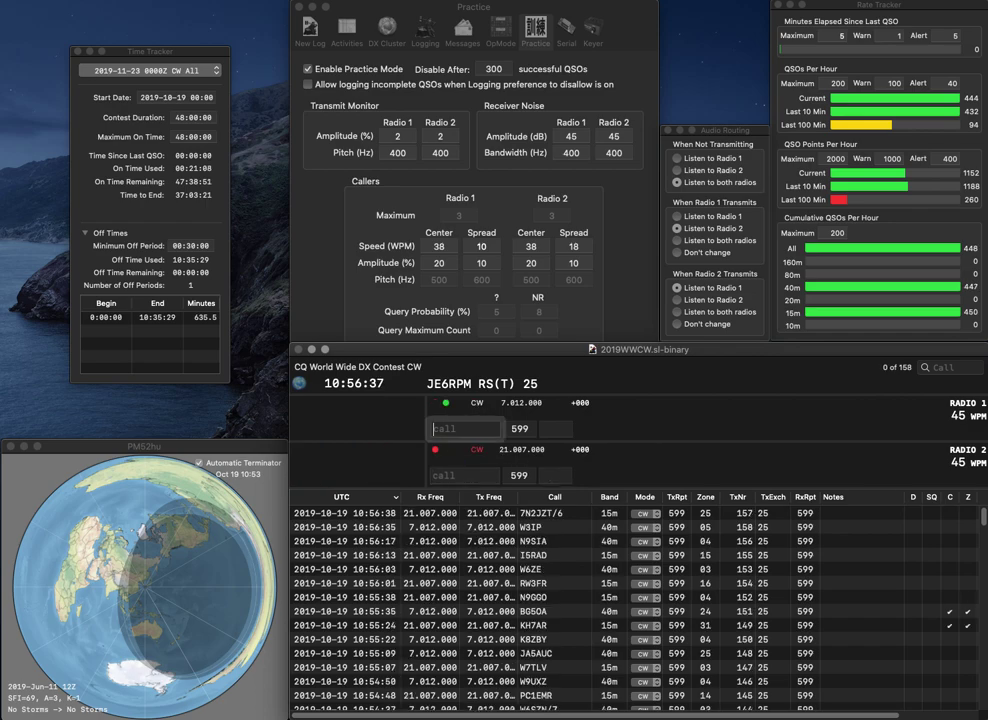
Step: Enter the Radio 1 caller as G1OIN, correct the call sign to ZS1OIN and answer it
text(G1OIN)
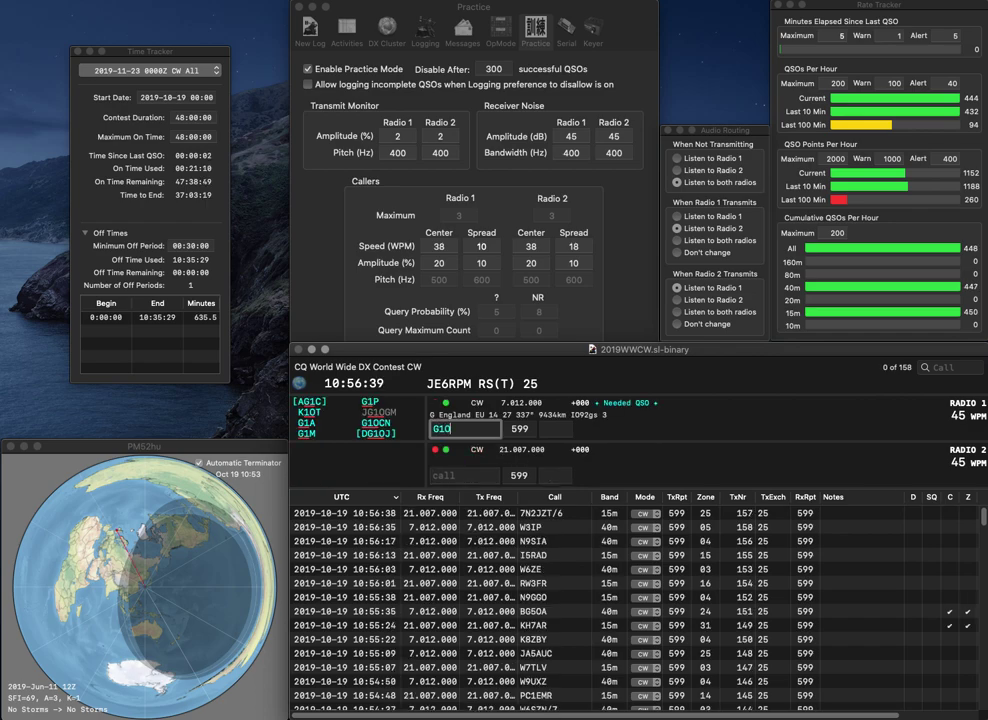
key(Left)
key(Left)
key(Left)
key(Left)
key(BackSpace)
text(ZS)
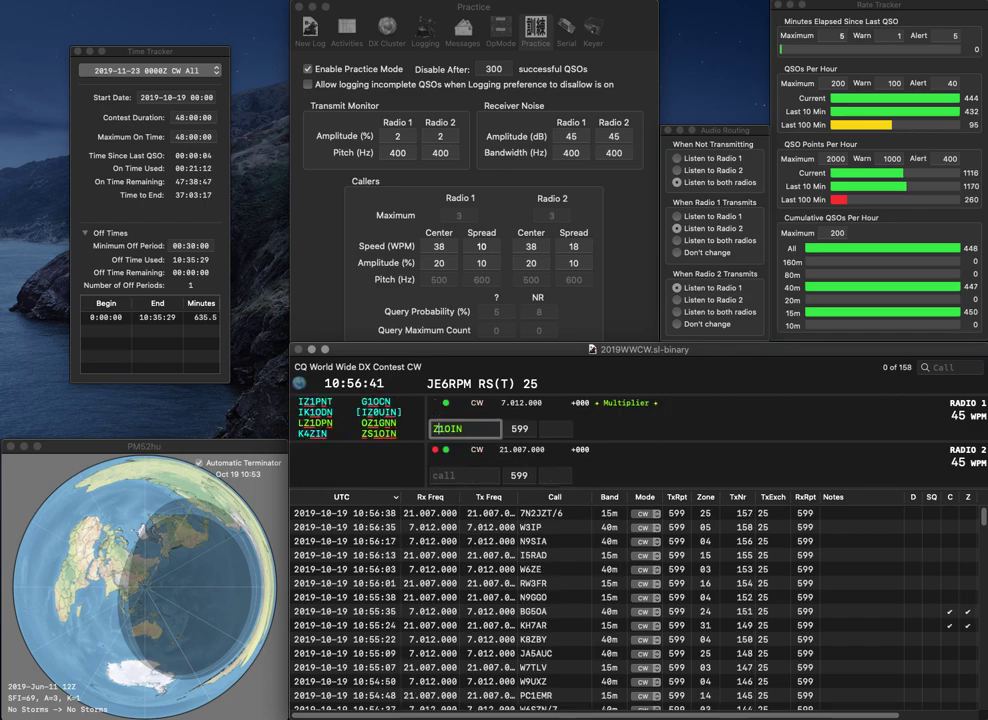
key(Return)
text(W5ADB)
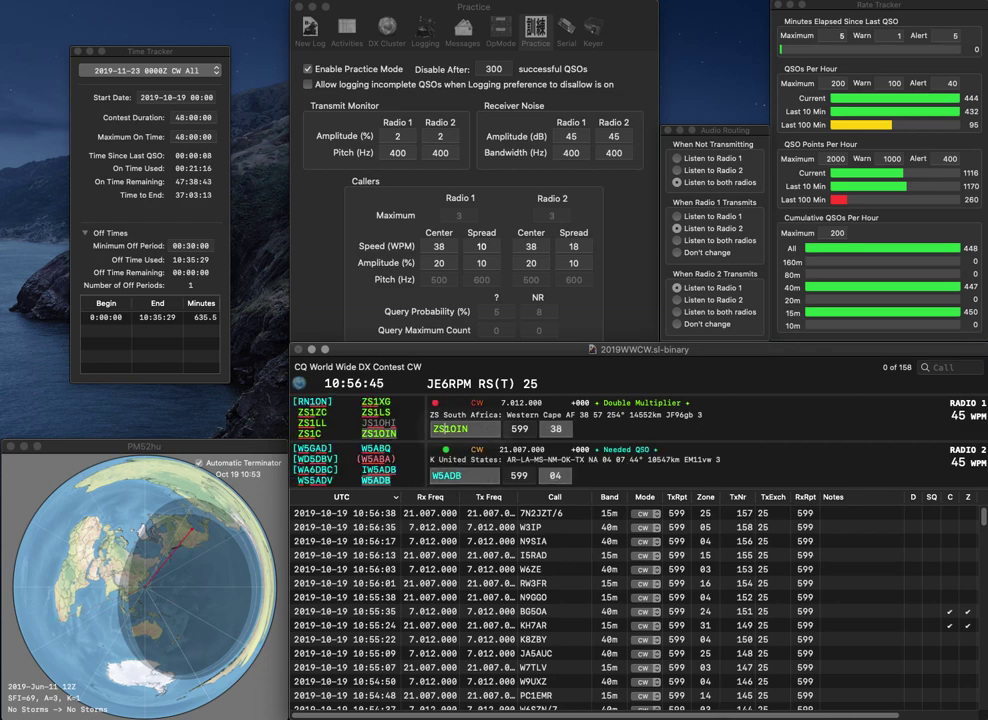
key(Return)
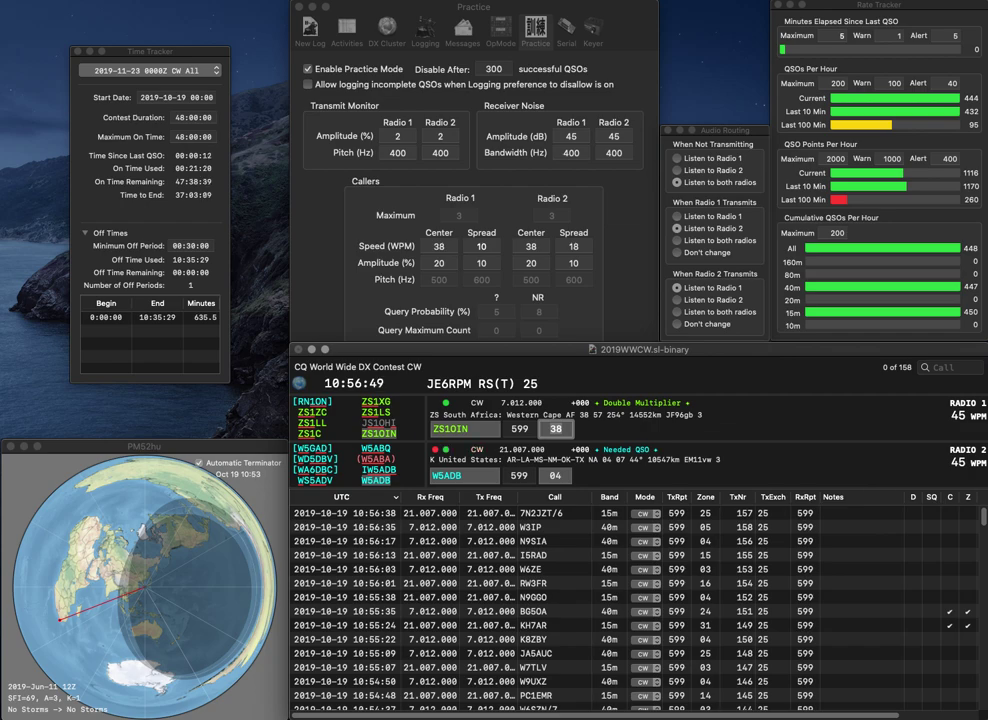
key(Return)
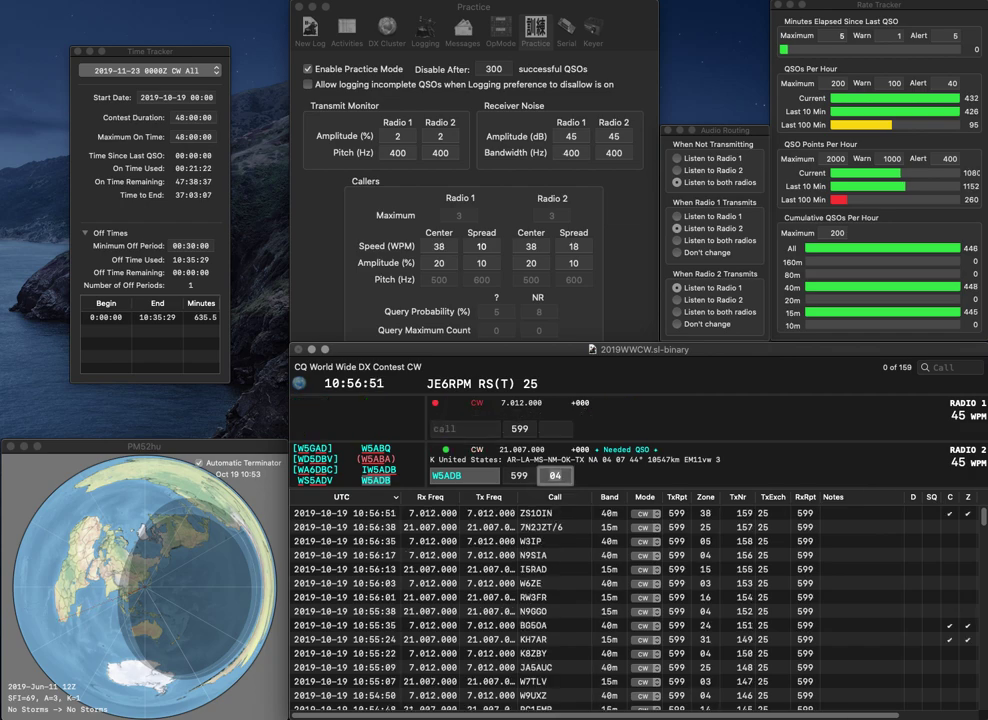
key(Return)
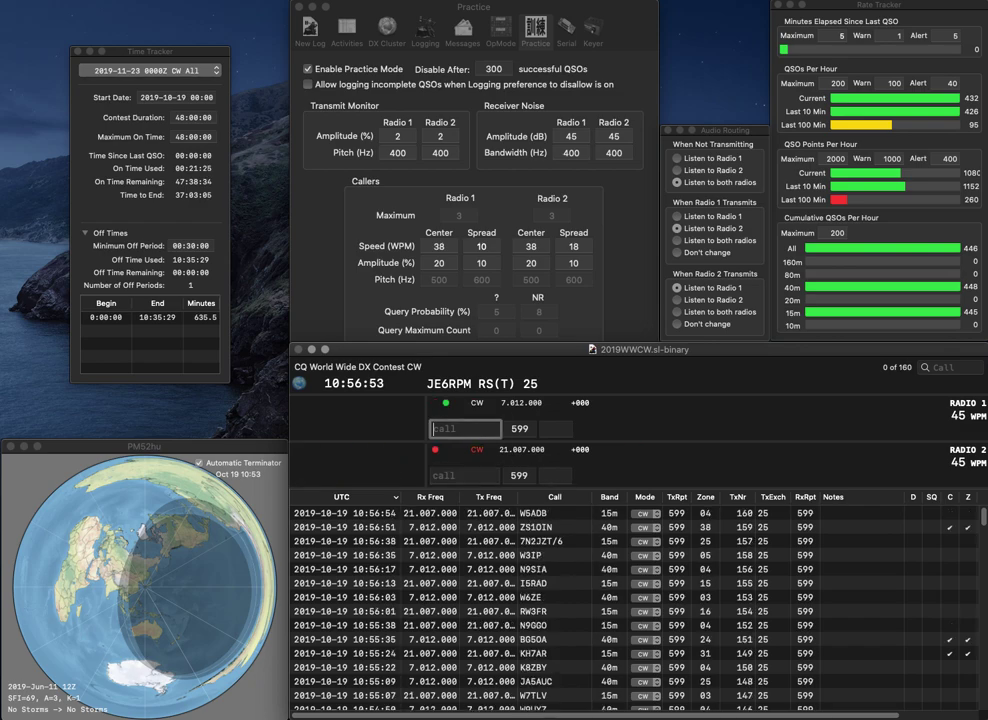
text(IK4)
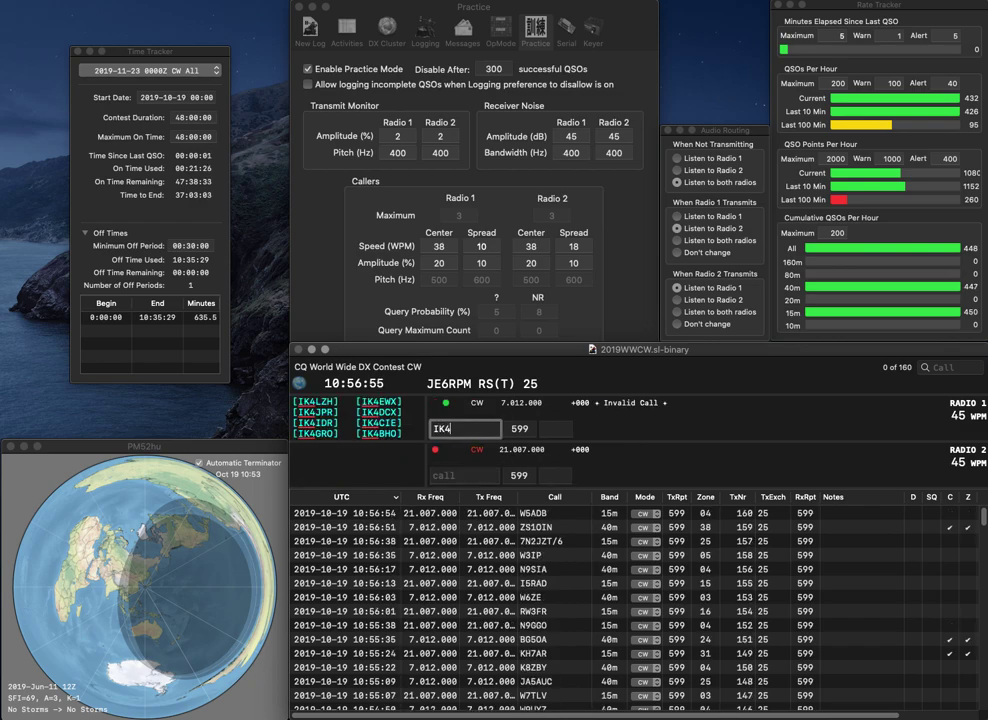
text(RQE)
key(Return)
text(AA9F)
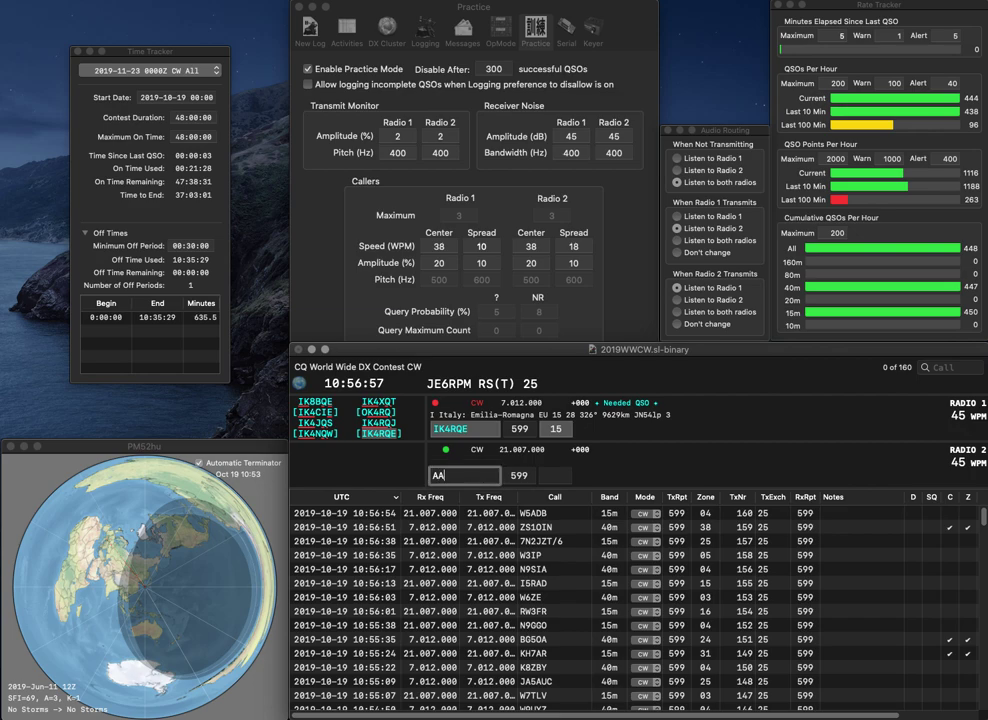
key(Return)
key(Return)
key(Tab)
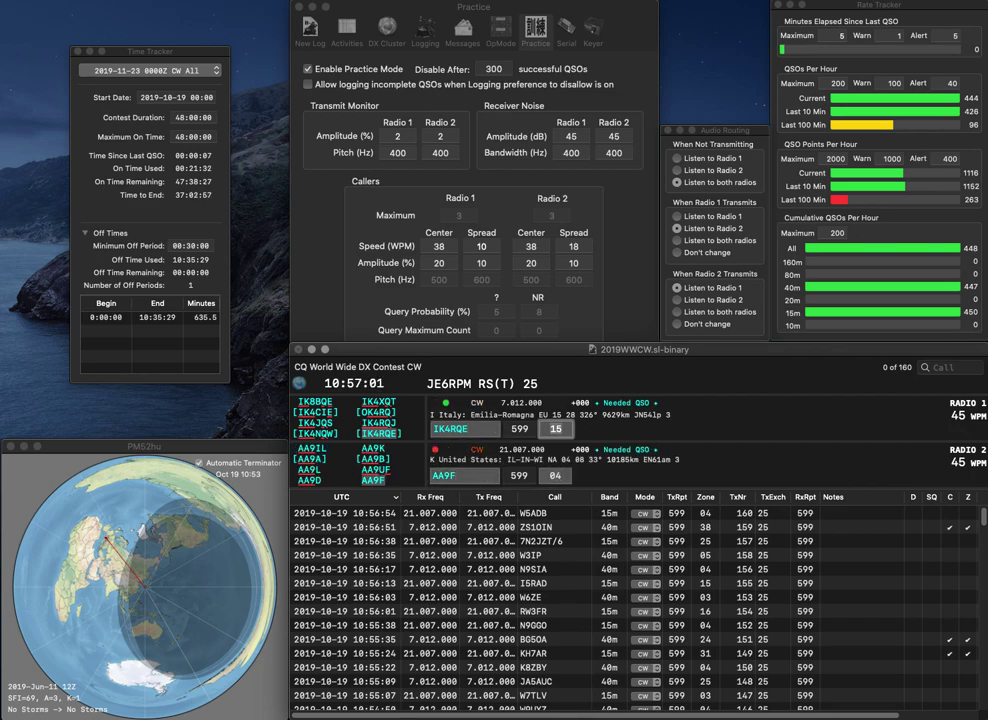
key(Return)
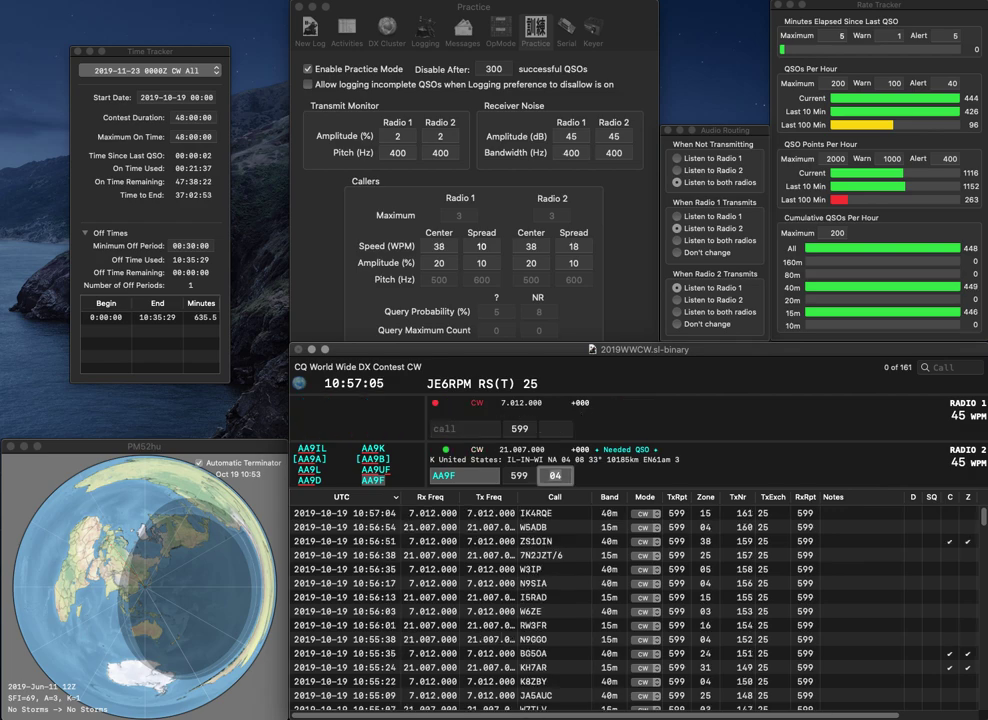
key(Return)
Step: Enter the Radio 1 caller as AC2CJ and answer it
text(ADA)
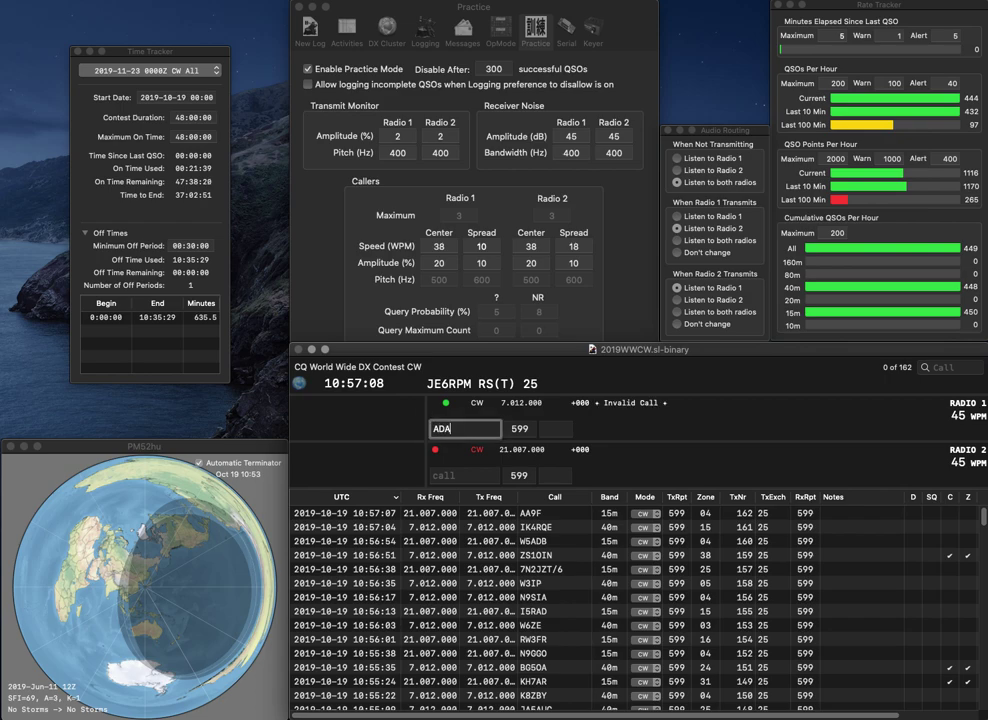
text(2CJ)
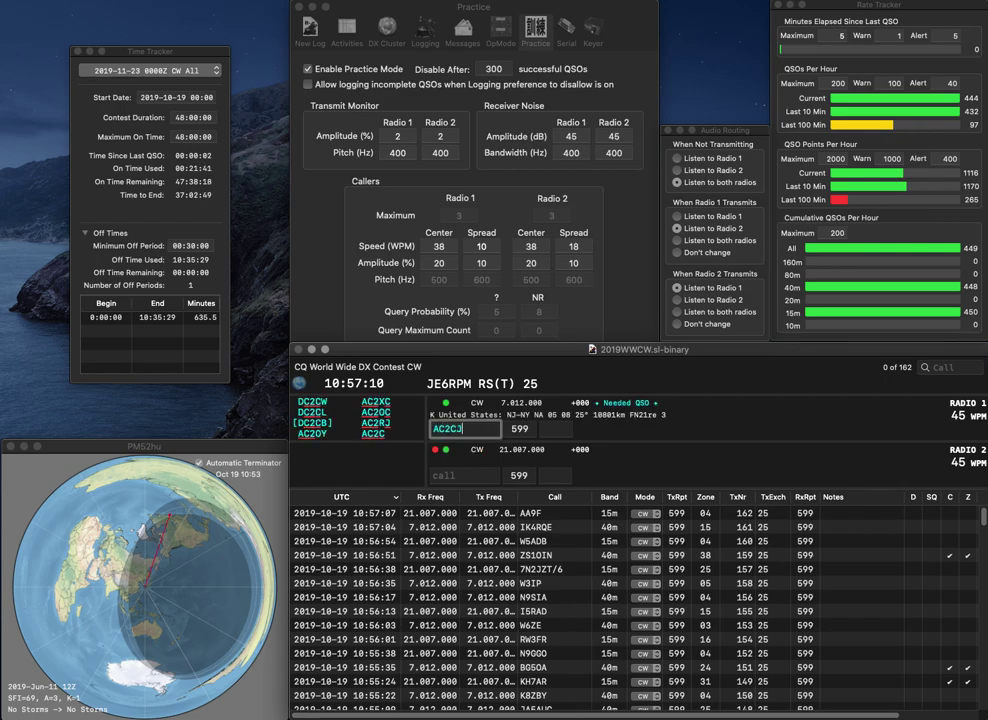
key(Return)
text(F7)
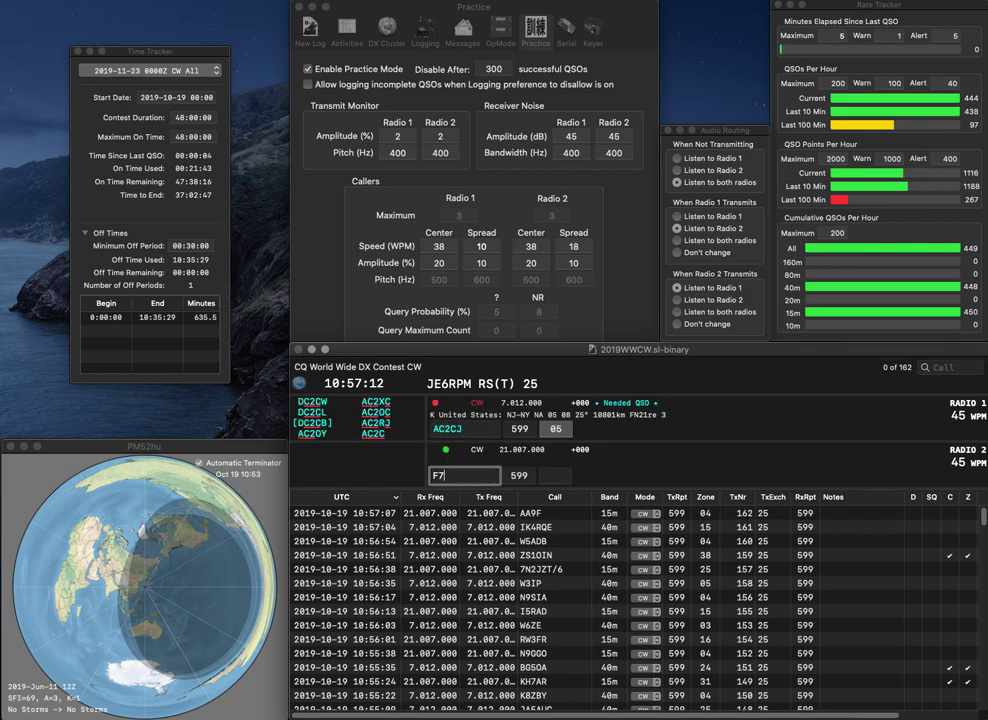
text(WMM)
key(Home)
text(K)
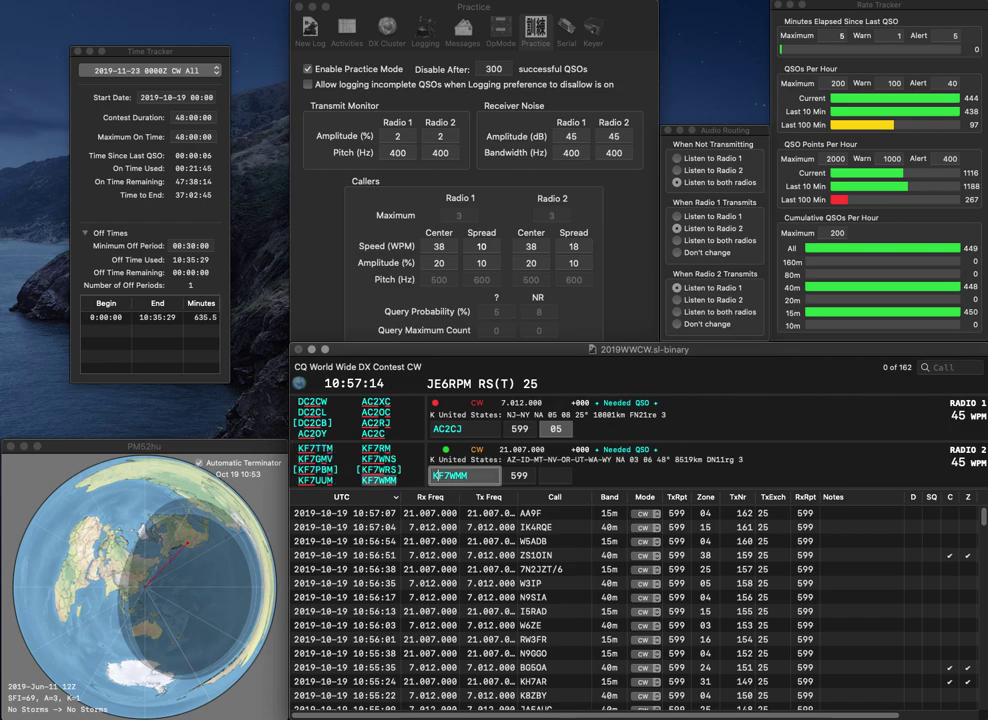
key(Return)
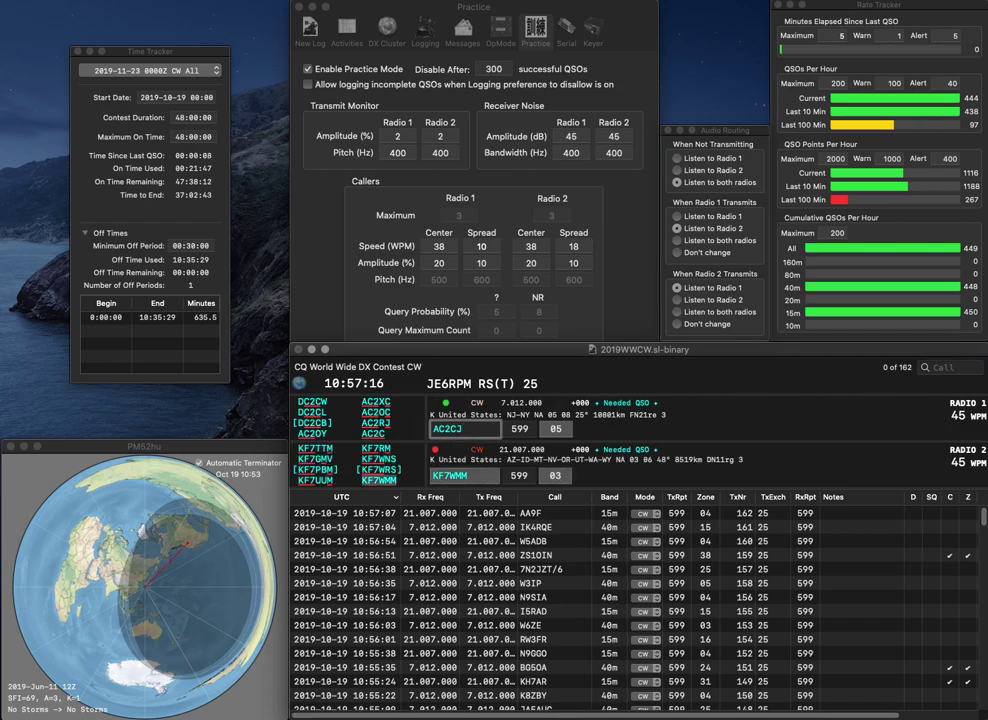
text(R)
key(Return)
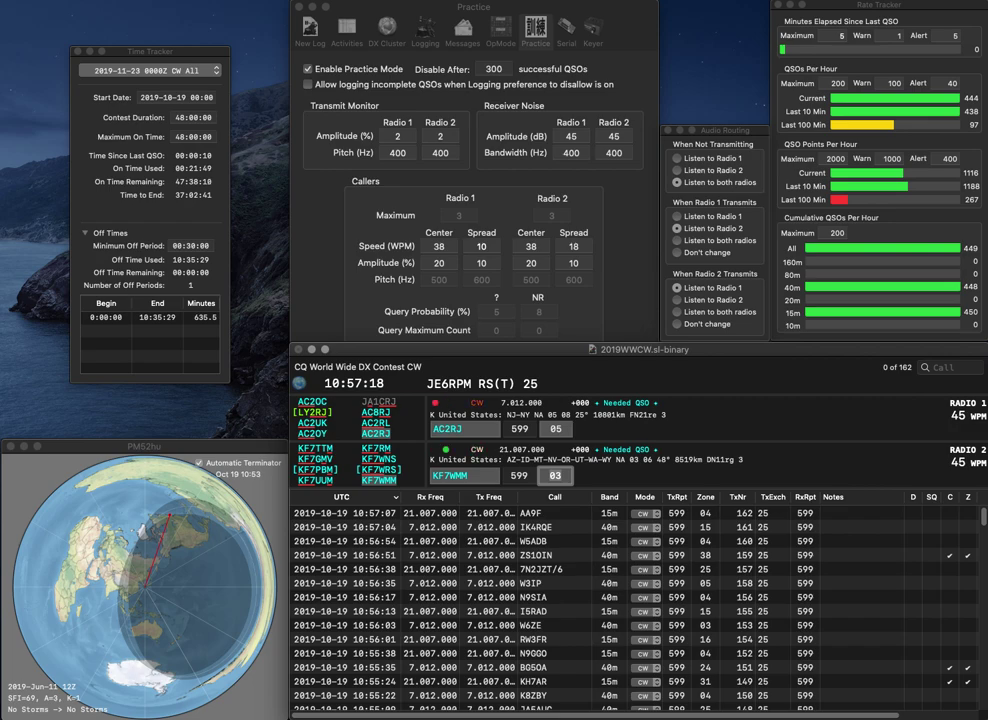
key(Return)
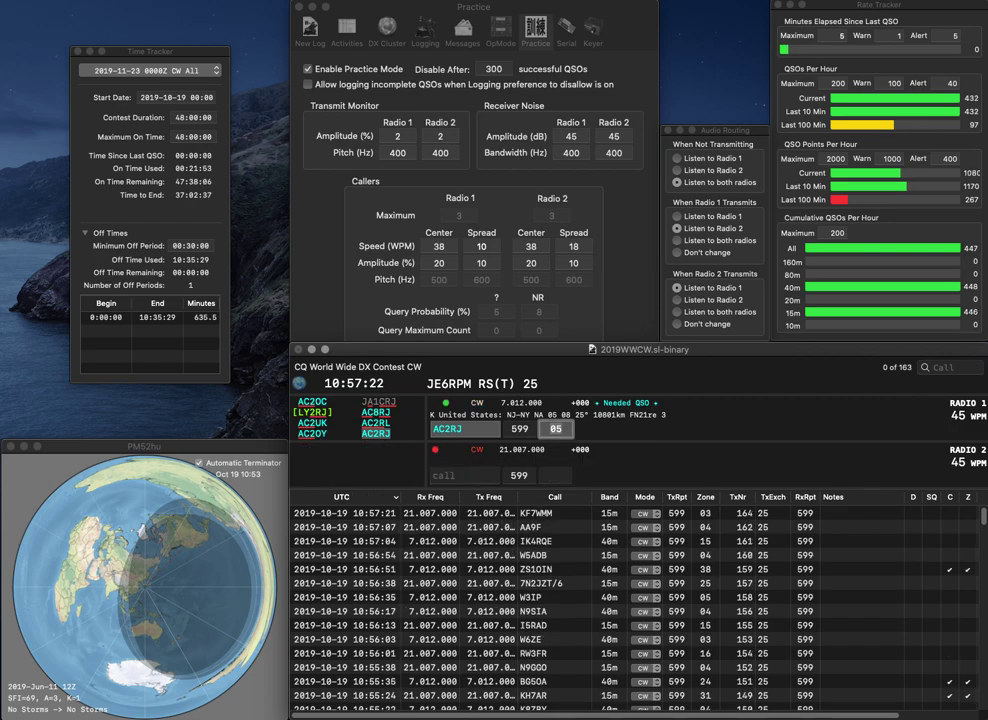
key(Return)
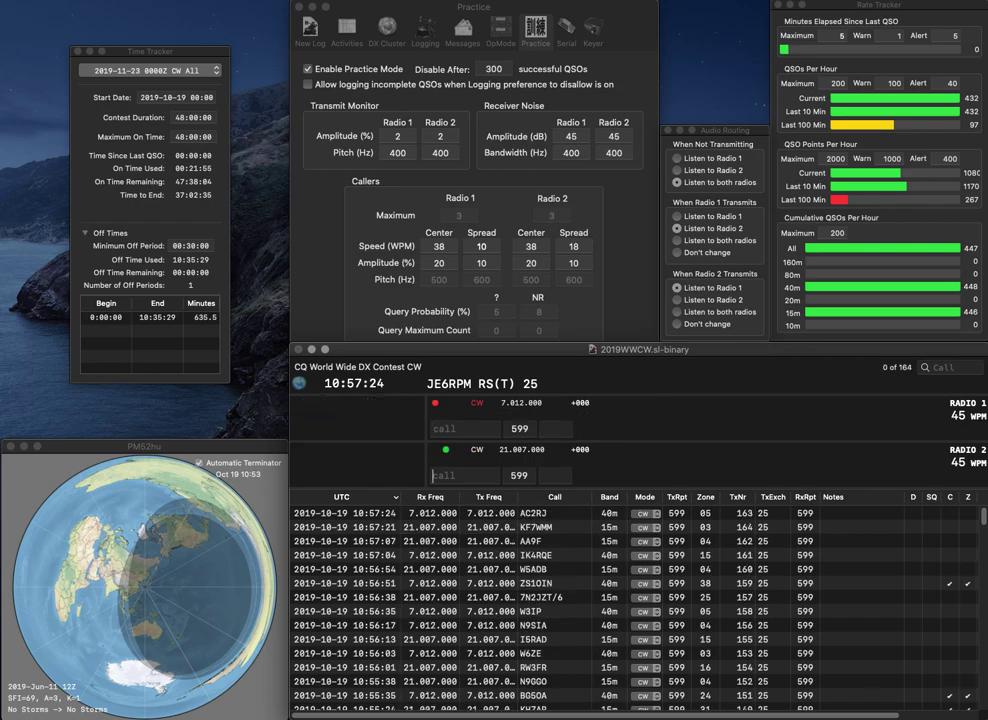
Step: Answer U6MBA on Radio 2 and send the partial call sign 5A on Radio 1
text(U6MBA)
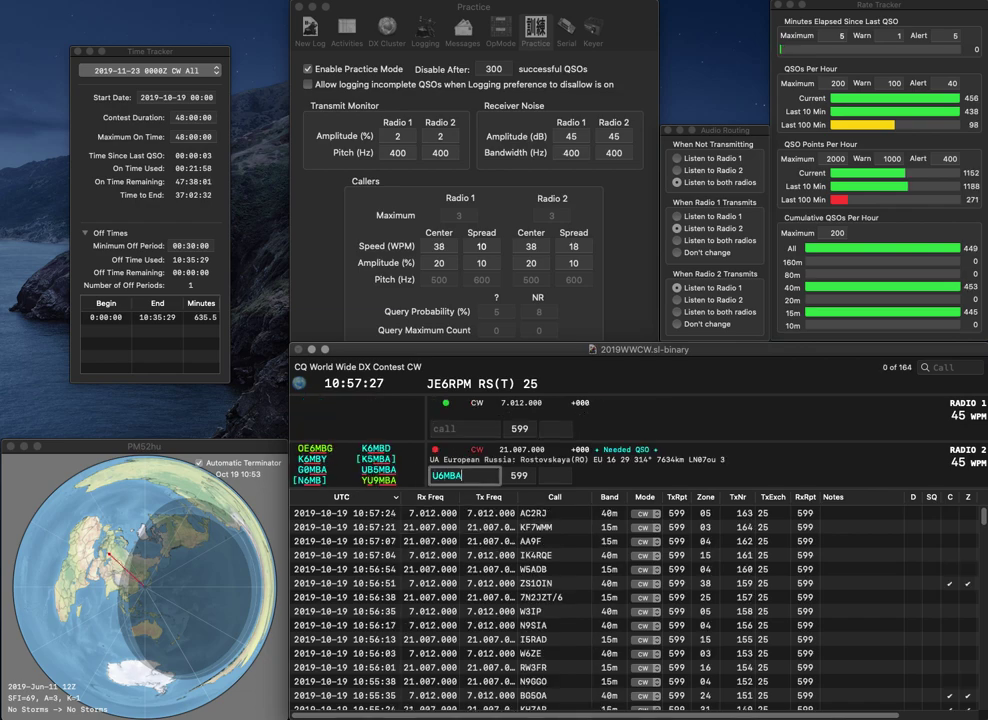
key(Return)
text(5A)
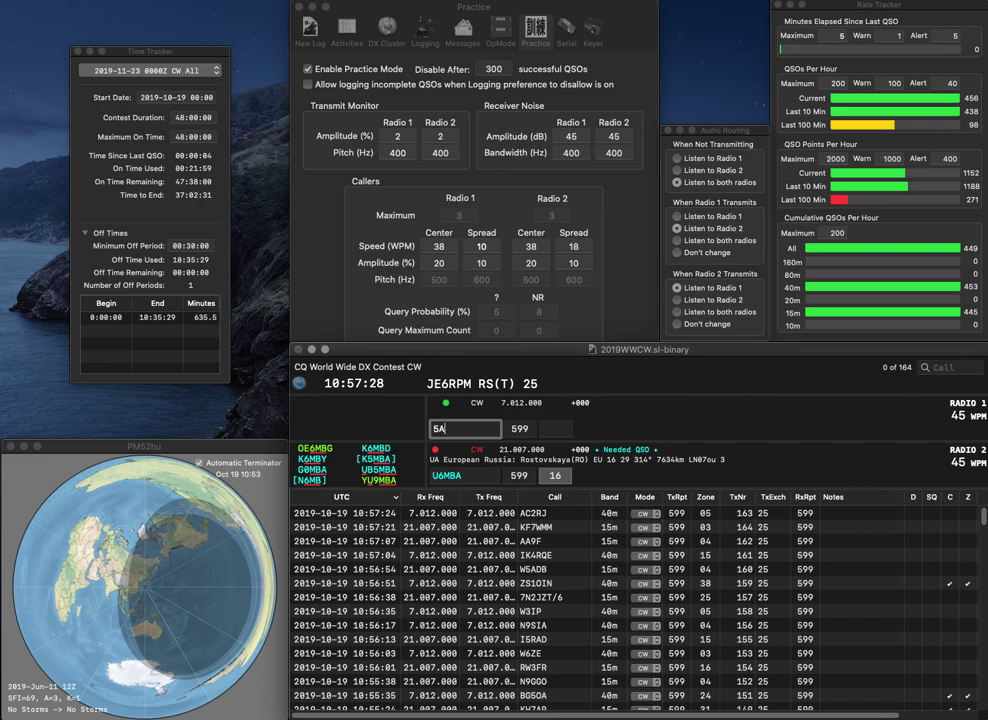
key(Return)
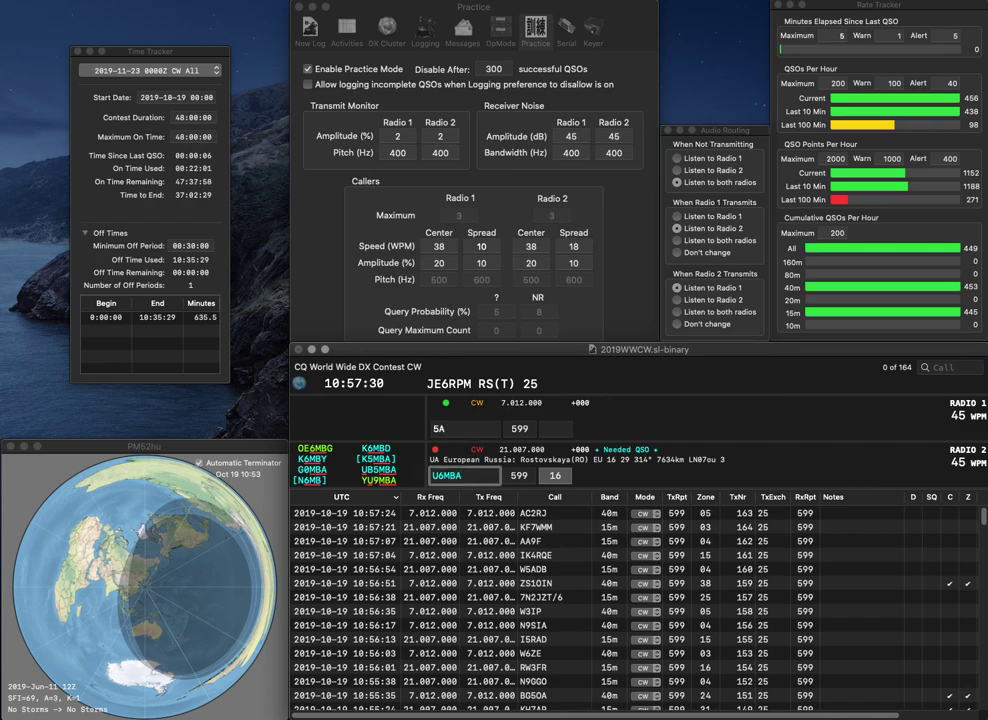
key(space)
key(space)
key(Left)
key(BackSpace)
key(BackSpace)
text(B5)
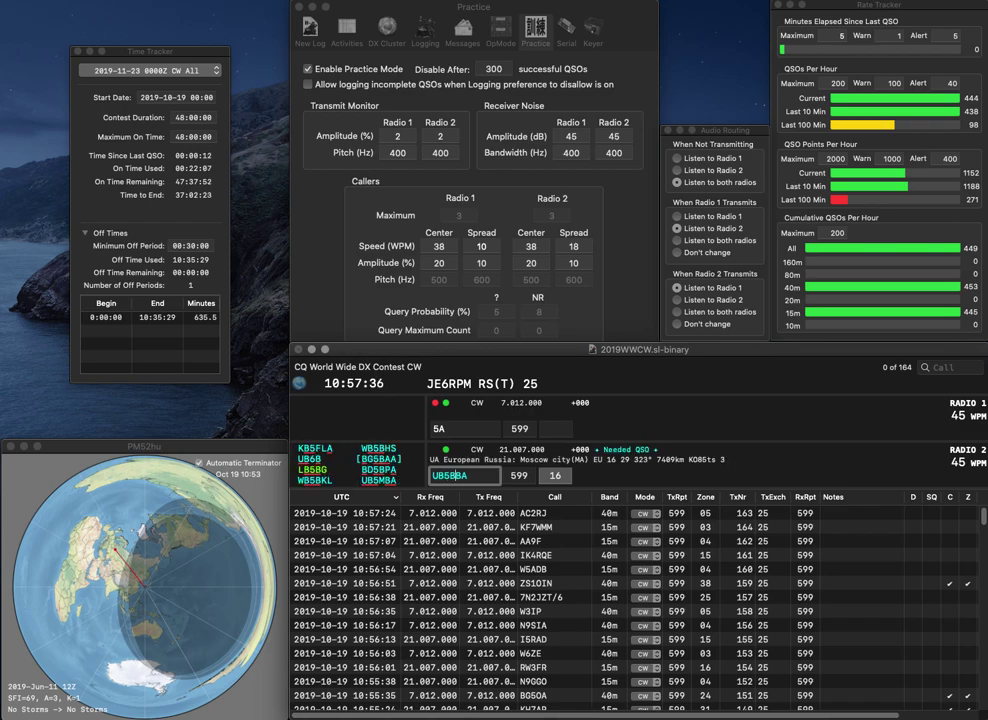
text(M)
key(Return)
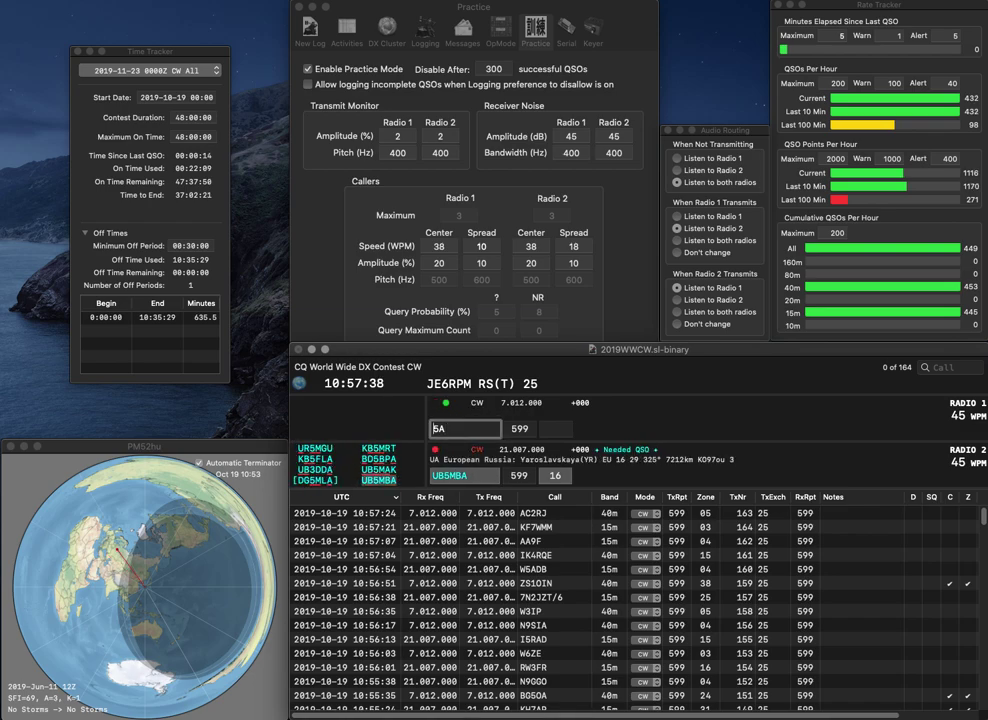
Step: Complete the Radio 1 call sign as EA5JA, and log UB5MBA with zone 16 and EA5JA with zone 14
text(EA)
key(Right)
text(J)
key(Return)
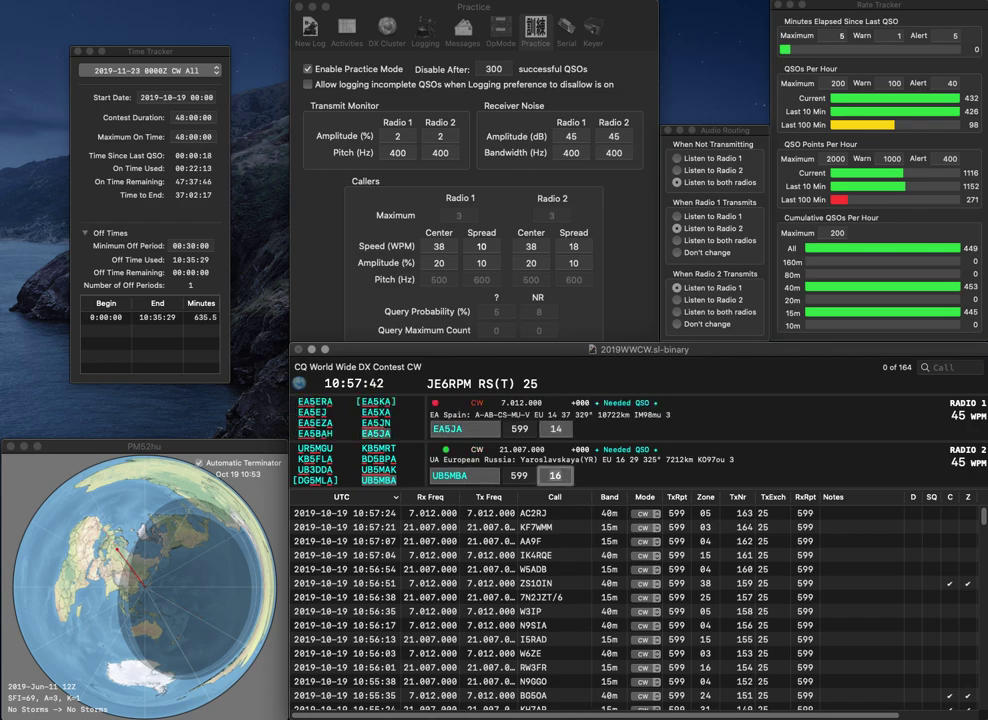
key(Return)
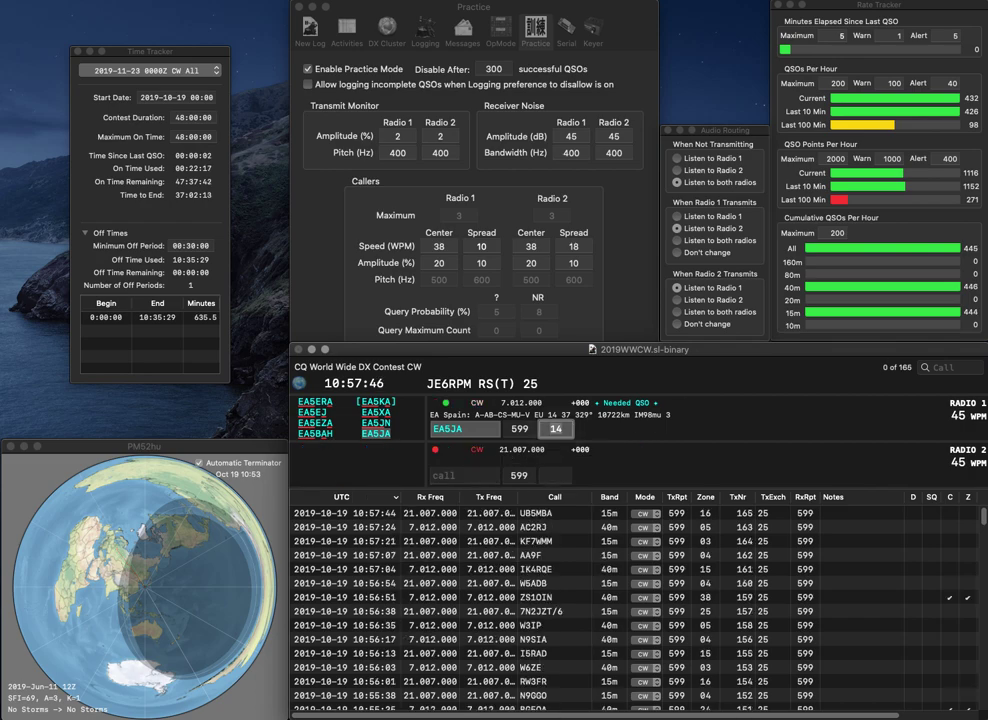
key(Return)
Step: Answer the callers KE1NZY on Radio 2 and AB5KM on Radio 1
text(KE)
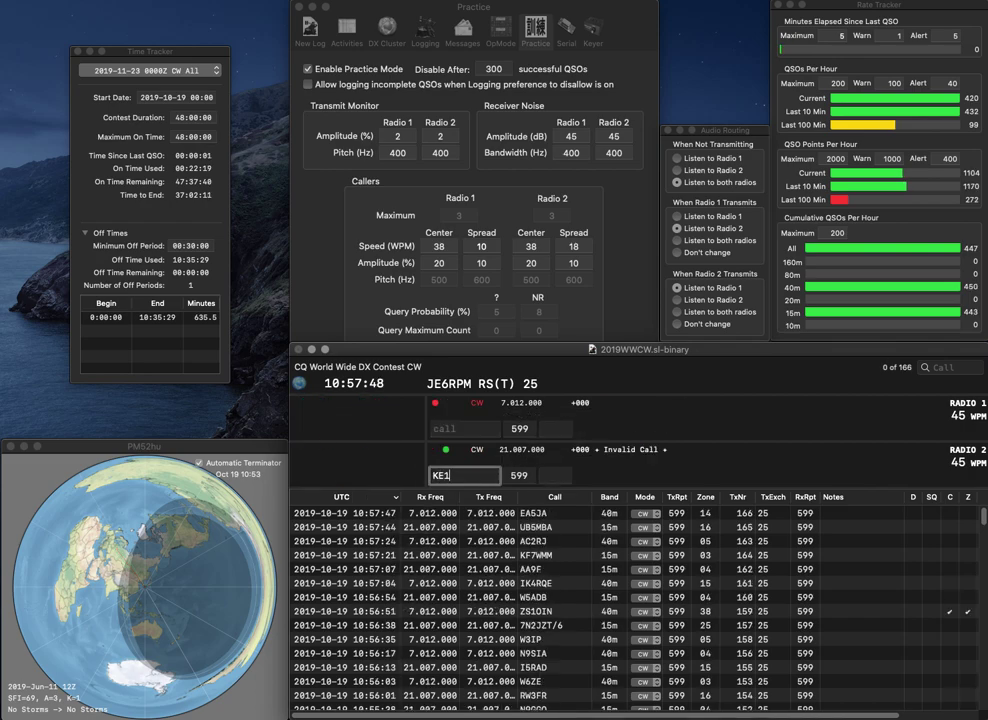
text(1NZY)
key(Return)
text(BA5KM)
key(Delete)
key(Right)
text(B)
key(Return)
Step: Log KE1NZY on Radio 2 with zone 05 and AB5KM on Radio 1 with zone 04
key(Tab)
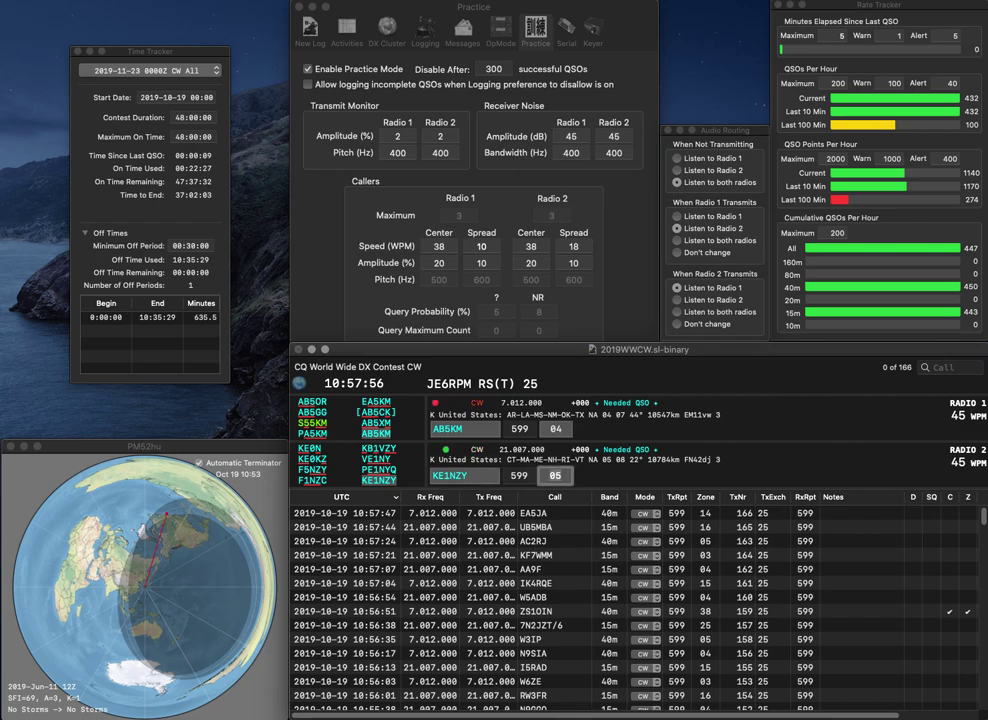
key(Return)
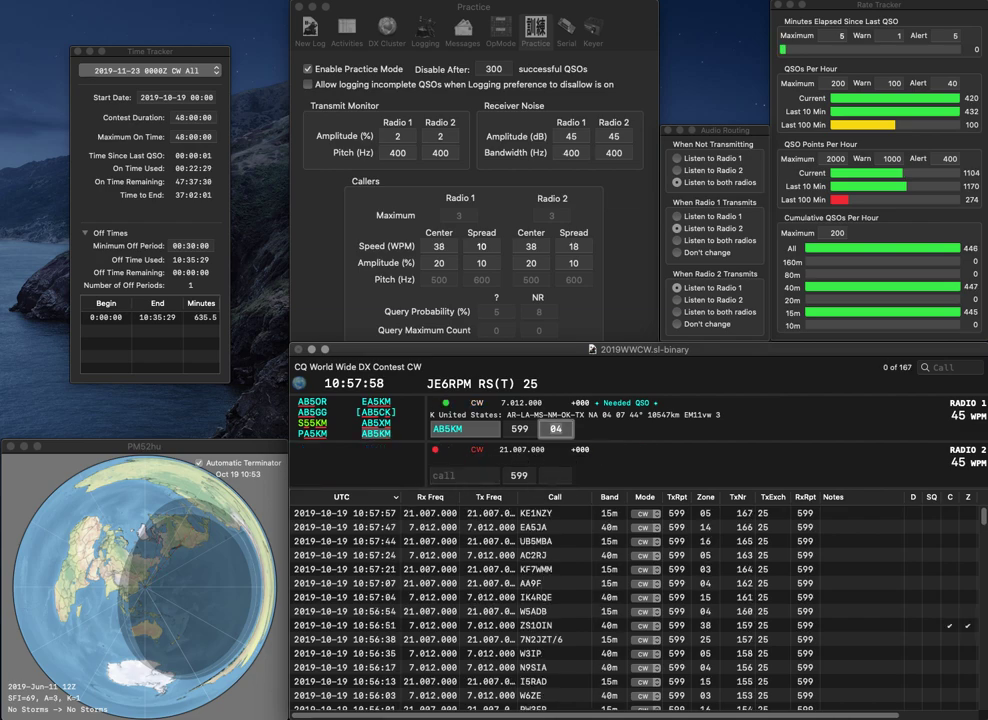
key(Return)
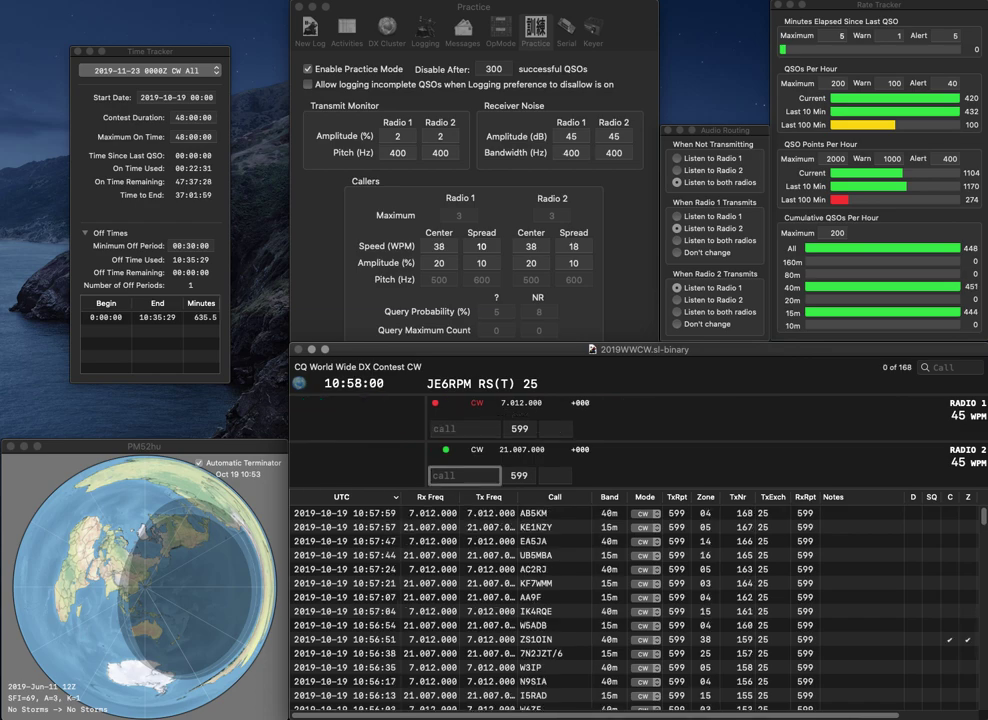
Step: Enter the partial call sign ZUR on Radio 1, and answer the Radio 2 caller with the call sign corrected to IT9RZU
text(IT9RM)
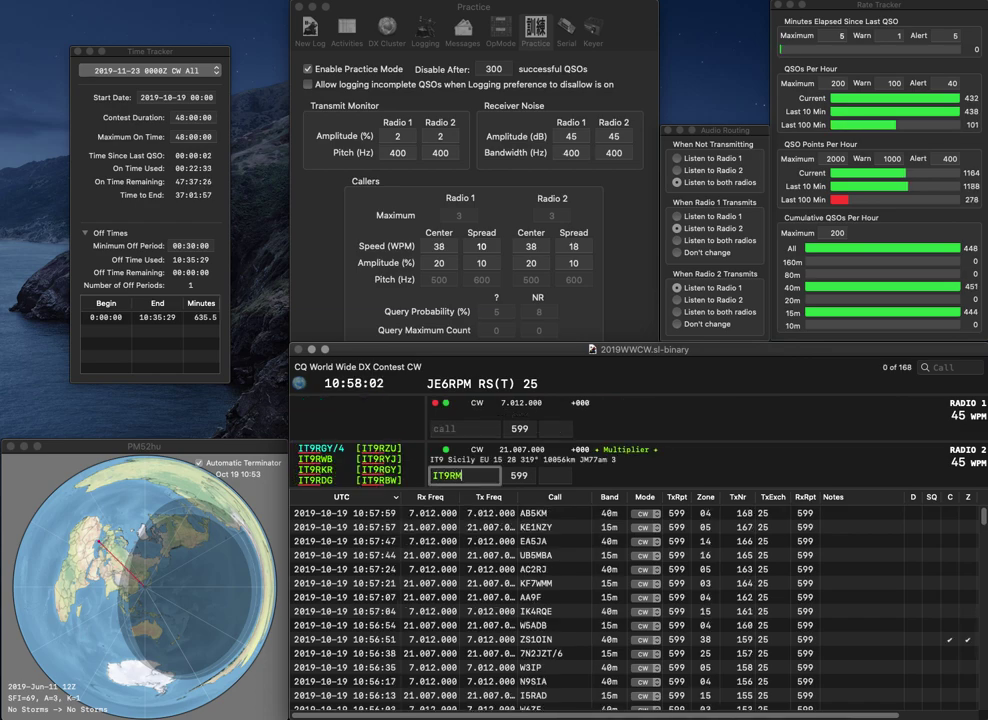
text(UZUR)
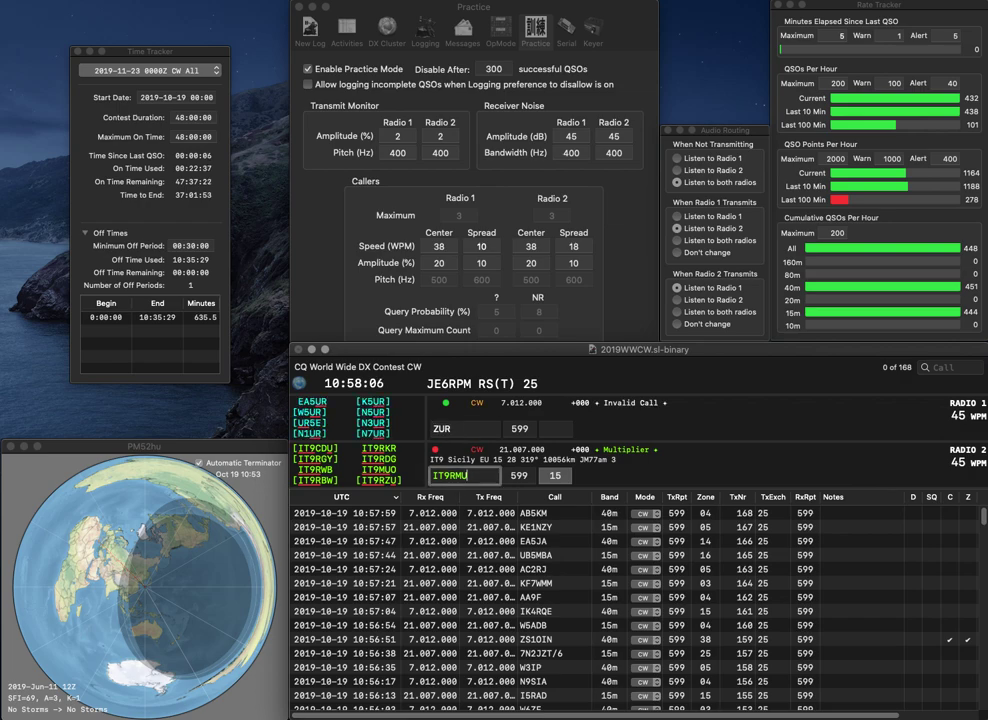
key(Left)
key(BackSpace)
text(Z)
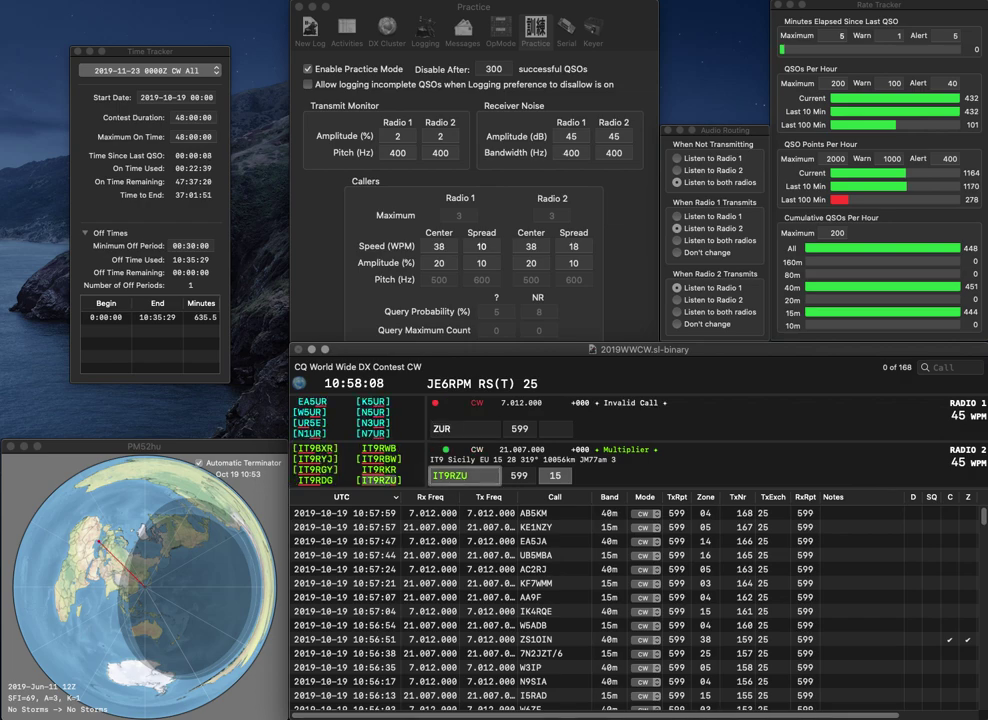
key(Return)
Step: Correct the partial Radio 1 call sign to K8ZR and answer it
key(Left)
key(Left)
key(Left)
text(K8)
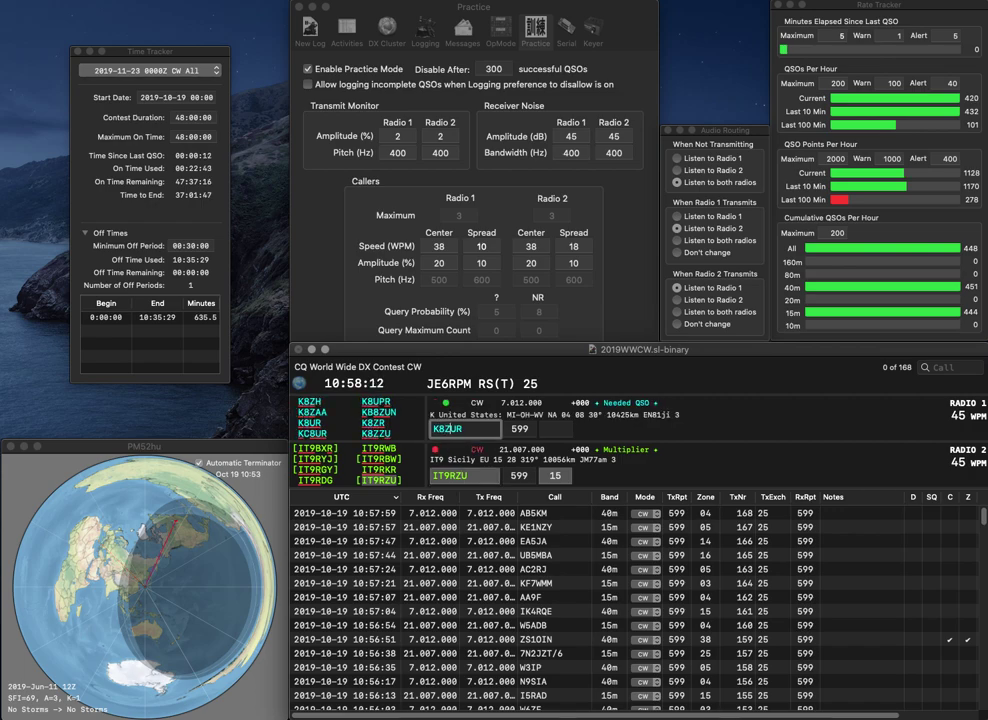
key(Right)
key(BackSpace)
key(Return)
key(Tab)
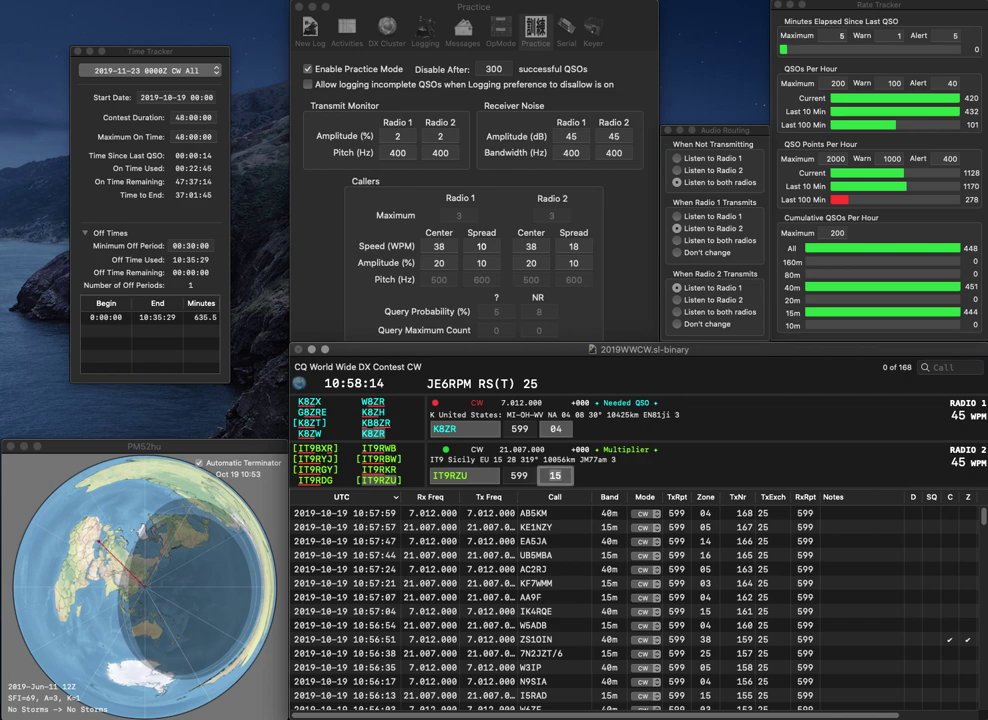
key(Return)
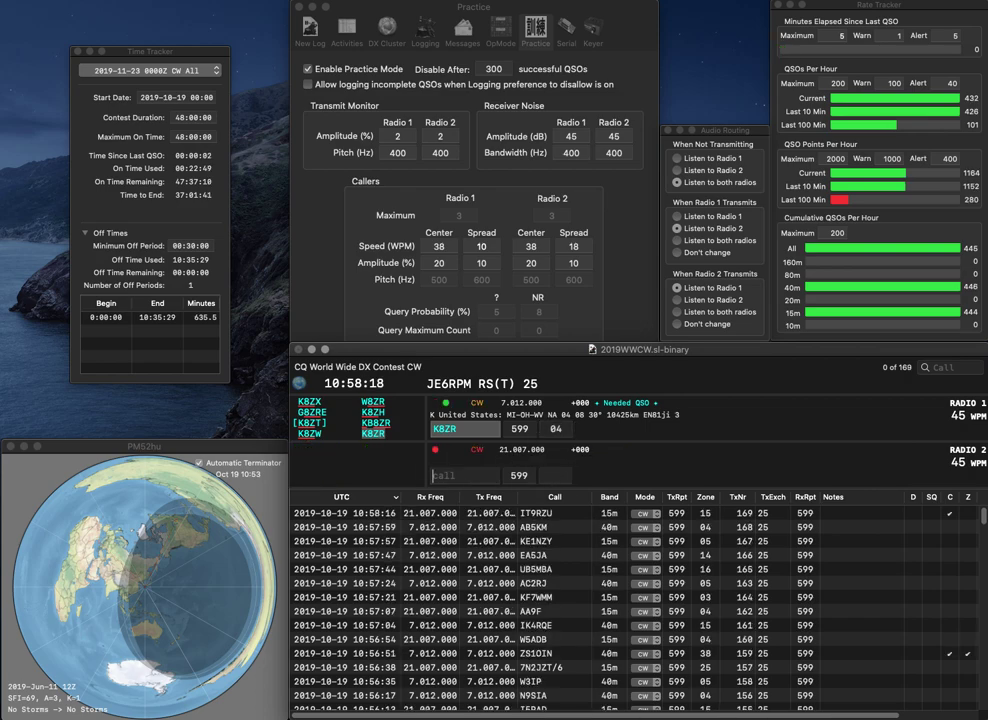
key(Return)
Step: Answer OM4RM on Radio 2 and enter the partial call sign 8GNY on Radio 1
text(OM)
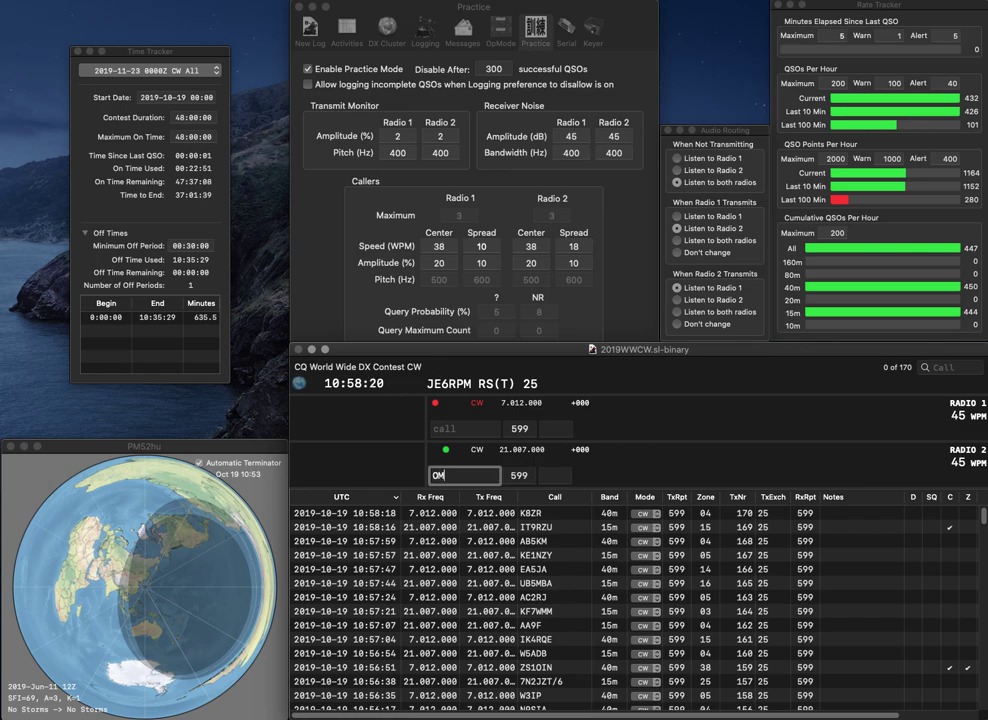
text(4RM)
key(Return)
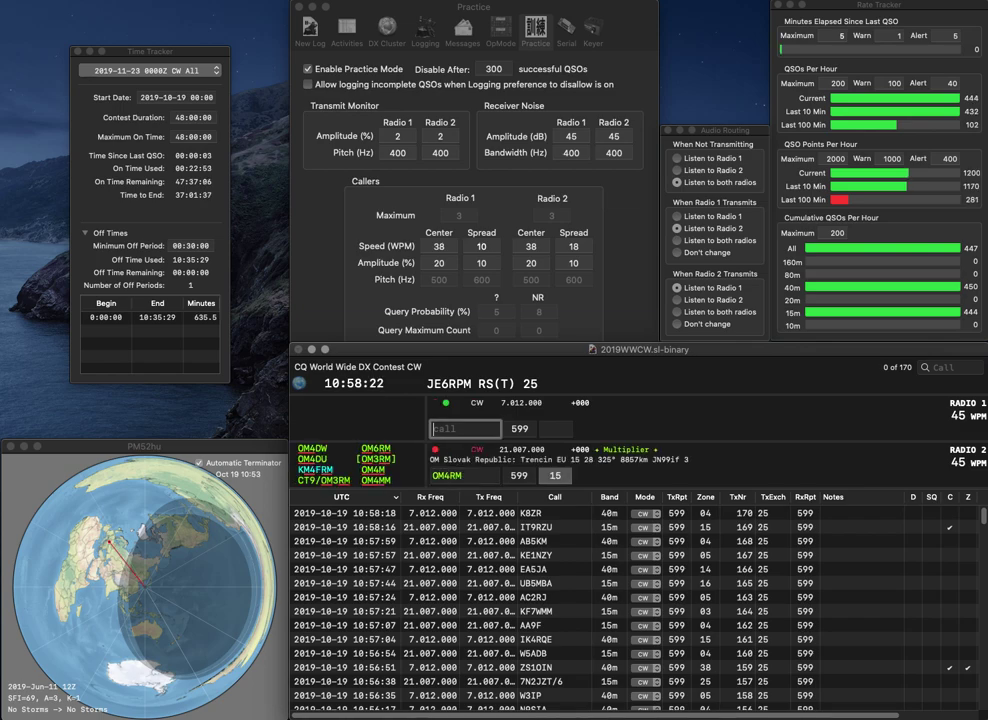
text(8GNY)
key(Left)
key(Left)
key(BackSpace)
text(3)
key(Return)
Step: Complete the Radio 1 call sign as IU8GNY and answer it, and log OM3RM on Radio 2 with zone 15
key(super+Left)
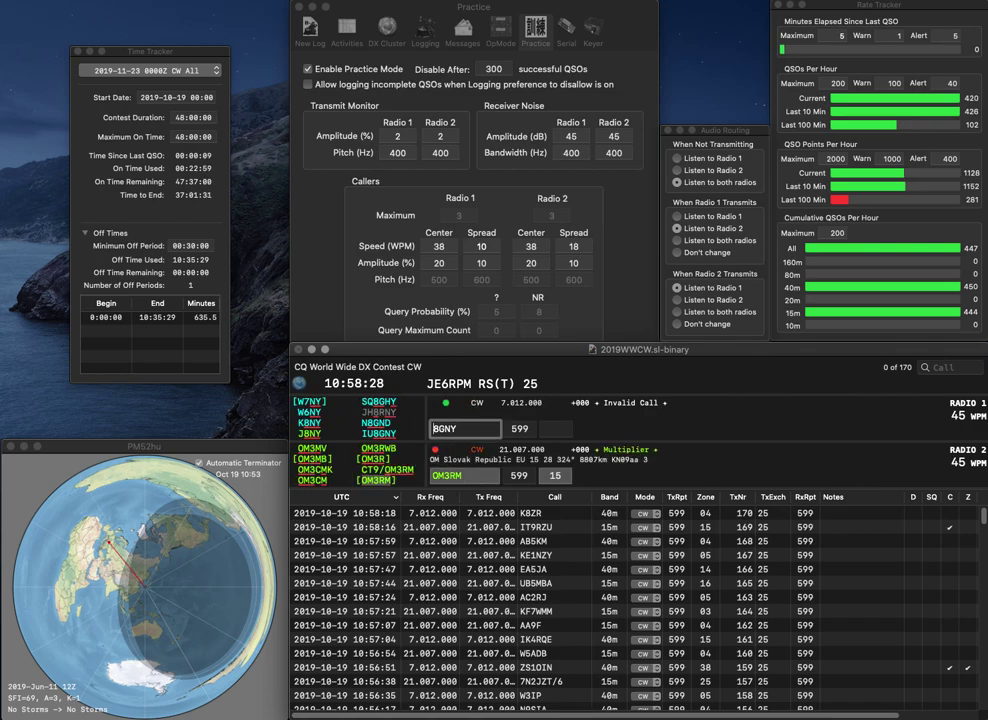
text(IU)
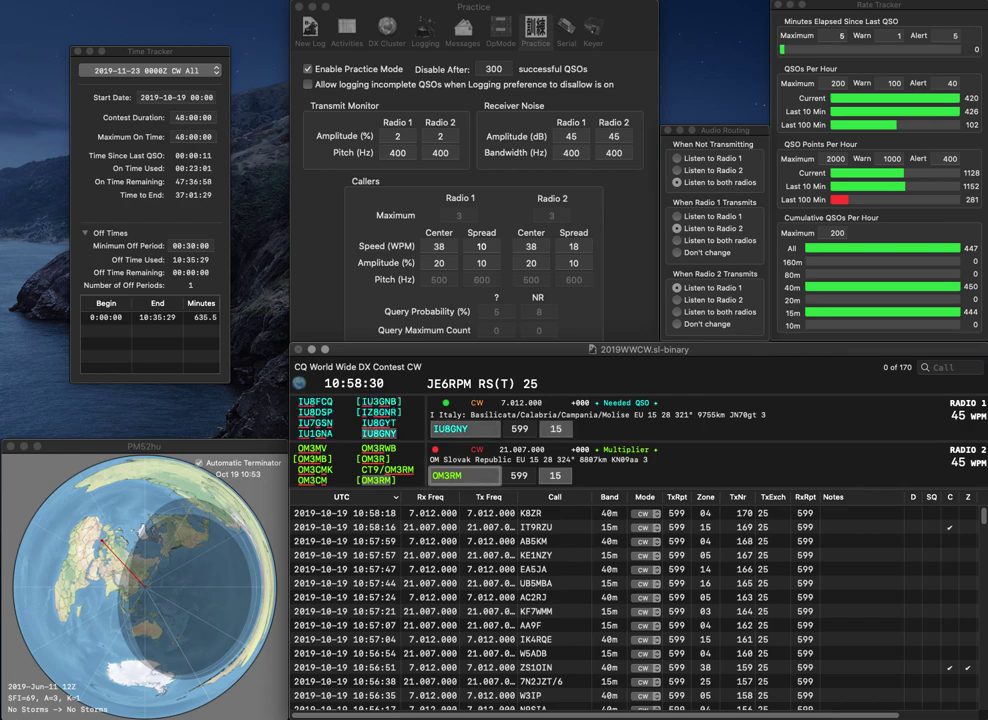
key(Tab)
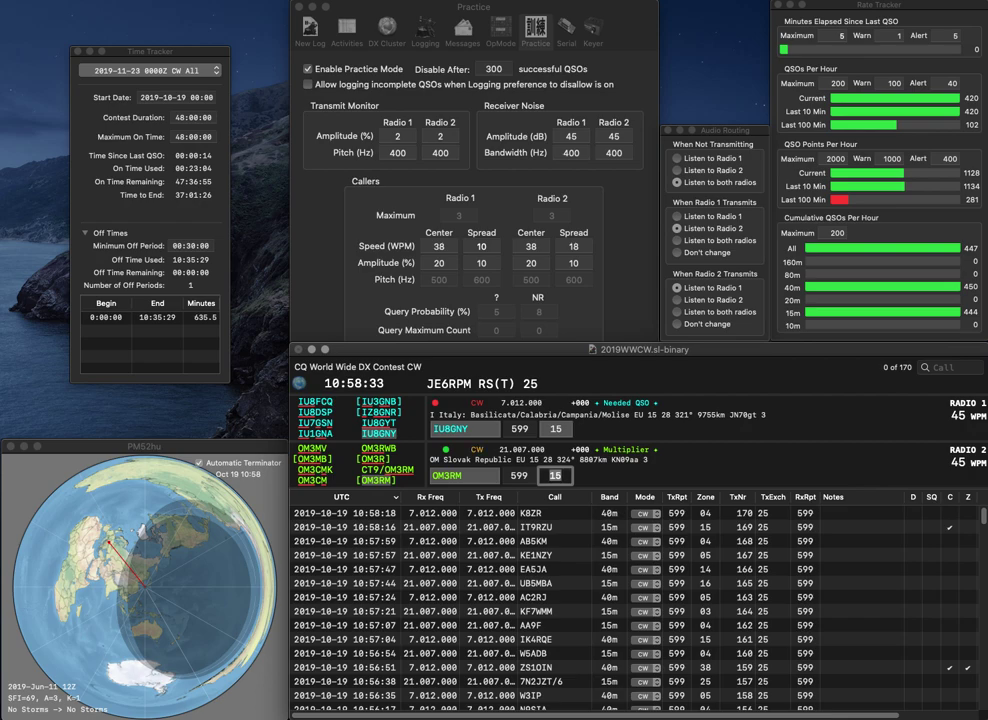
key(Return)
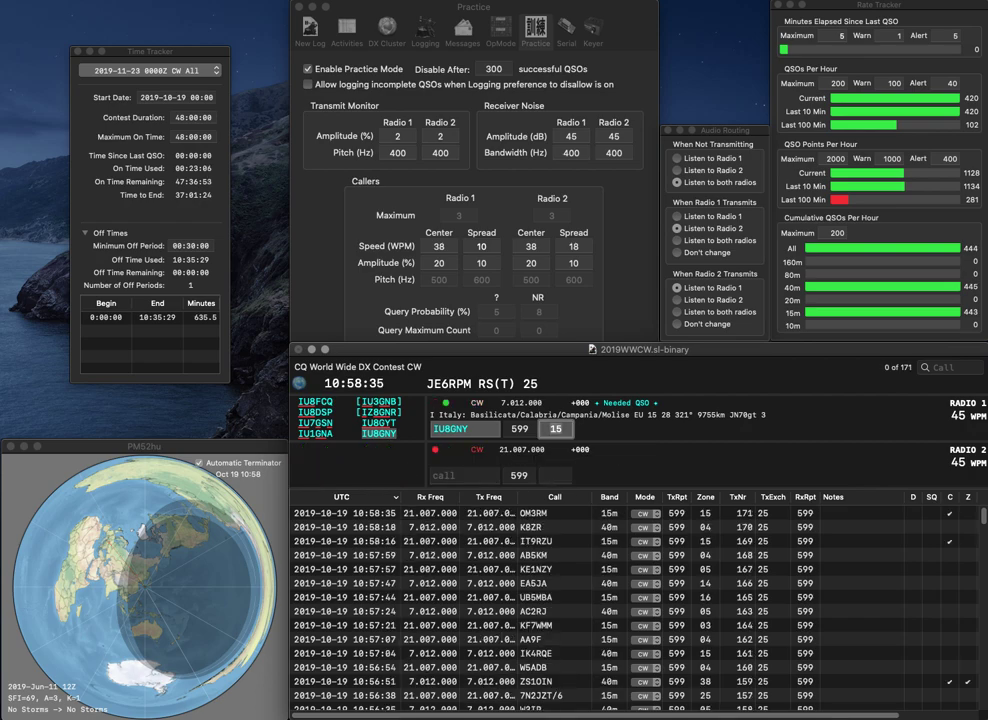
Step: Log IU8GNY on Radio 1 with zone 15, and answer KF7JQV on Radio 2 and JJ1VEZ on Radio 1
key(Return)
text(KF7J)
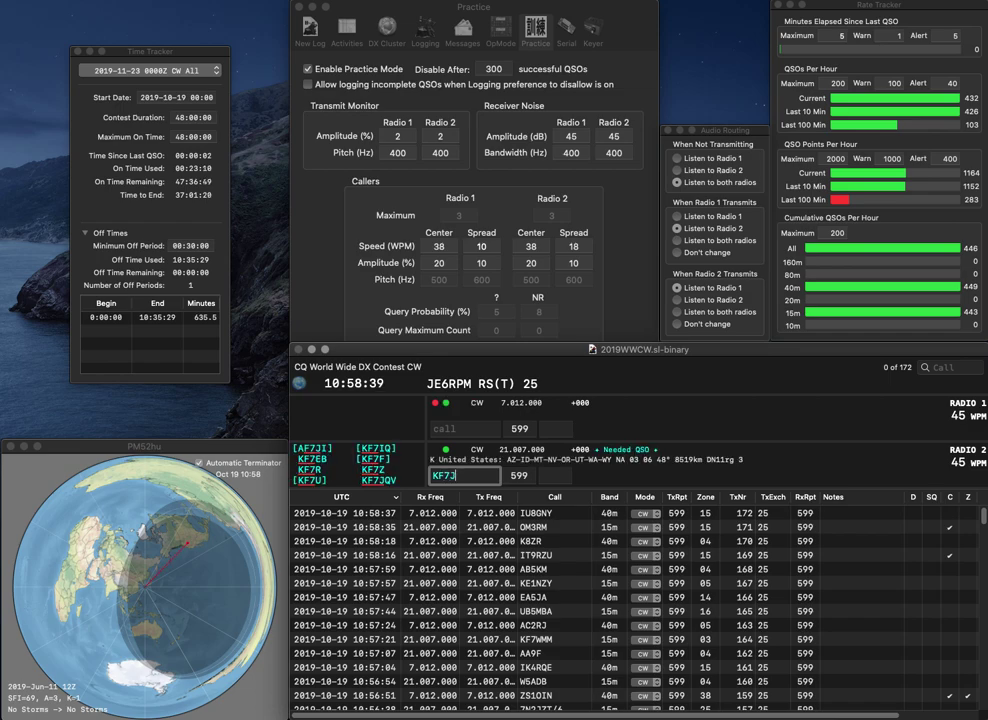
text(QVJJ1)
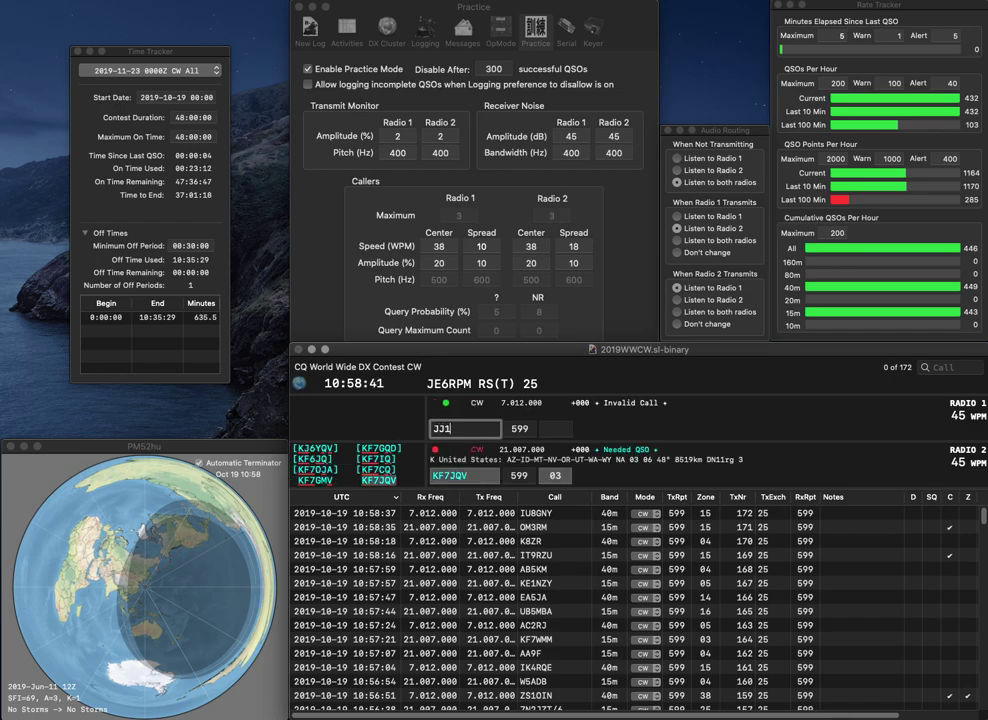
text(VEZ)
key(Return)
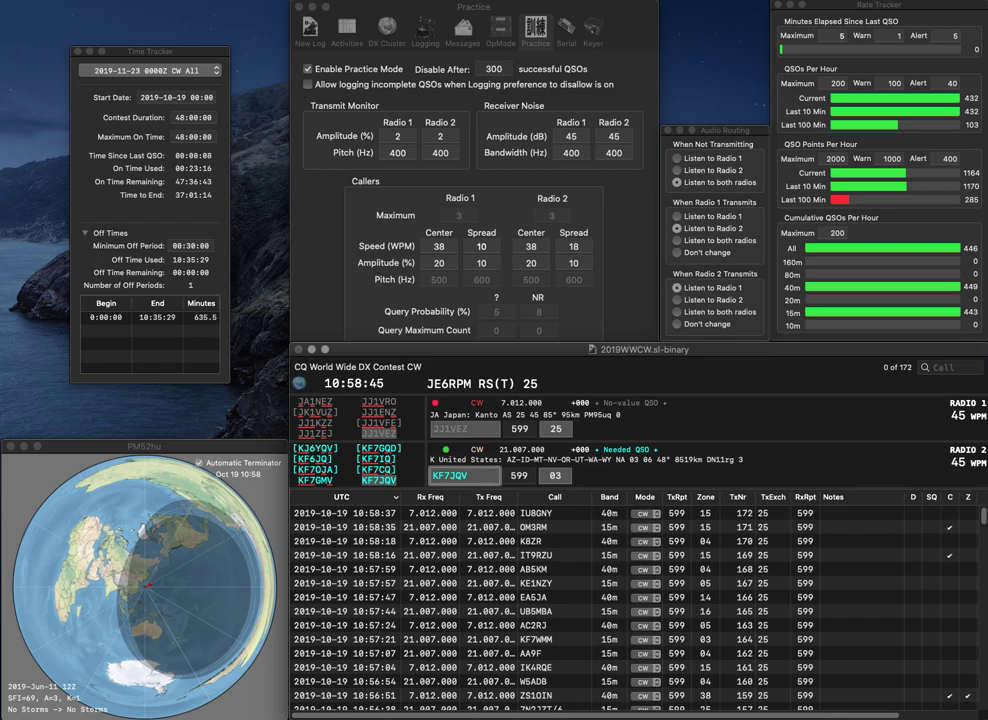
key(Tab)
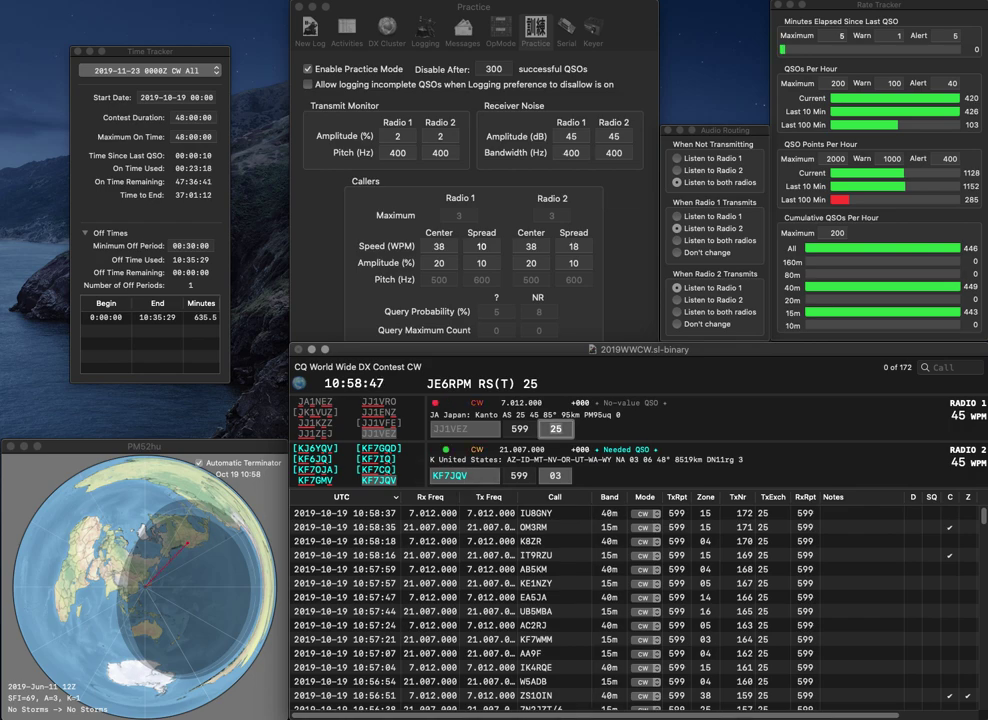
key(Return)
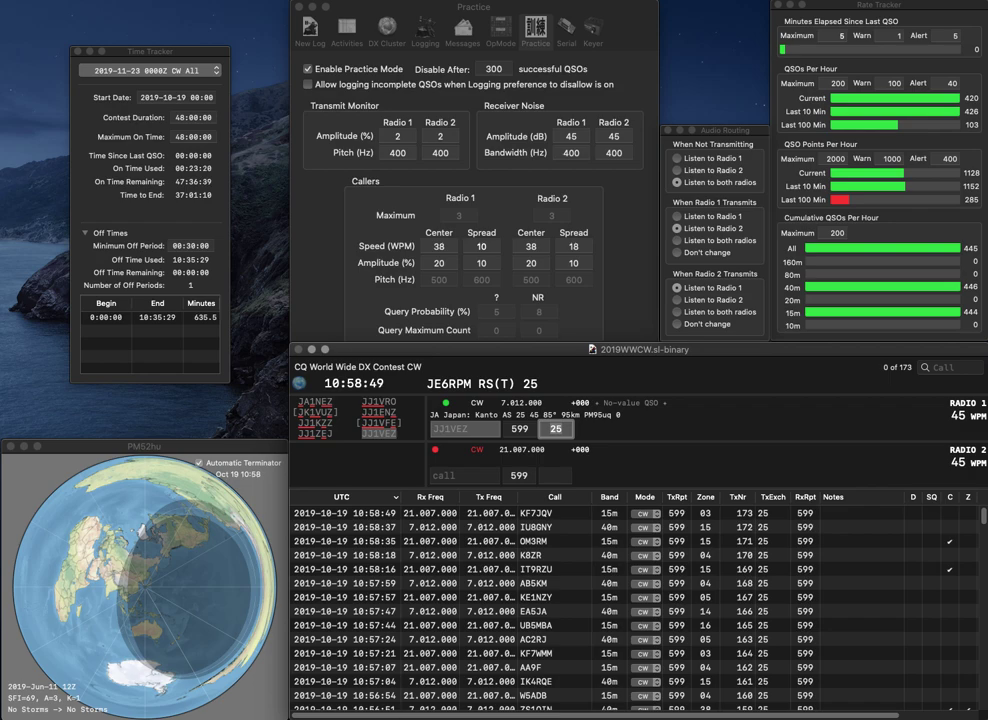
key(Return)
text(VK3C)
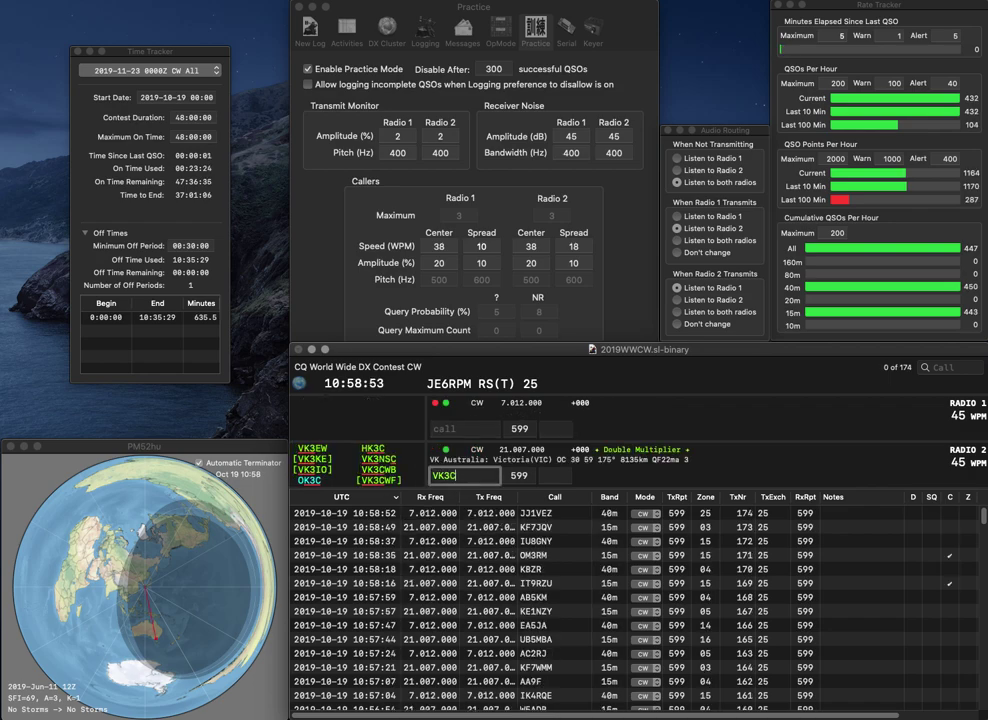
text(WBKR9U)
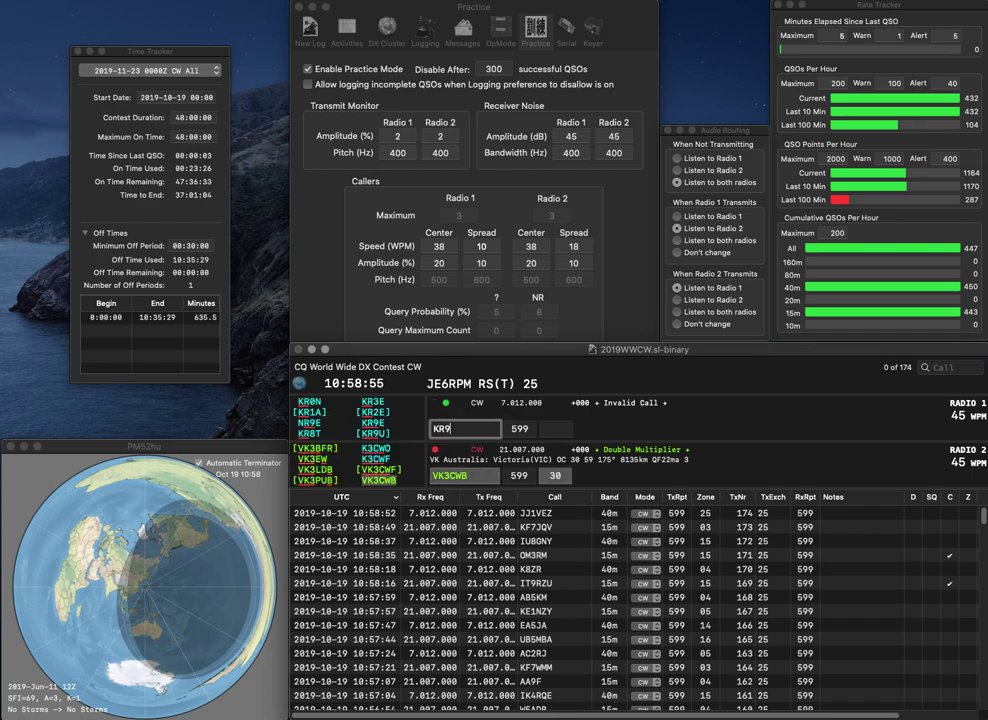
key(grave)
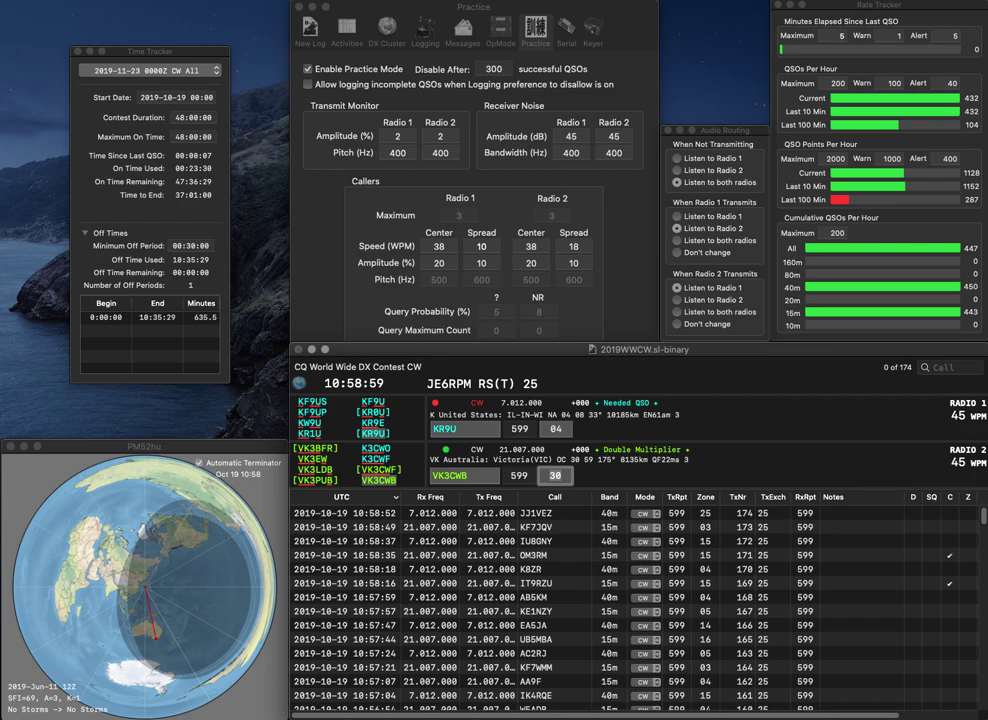
key(Return)
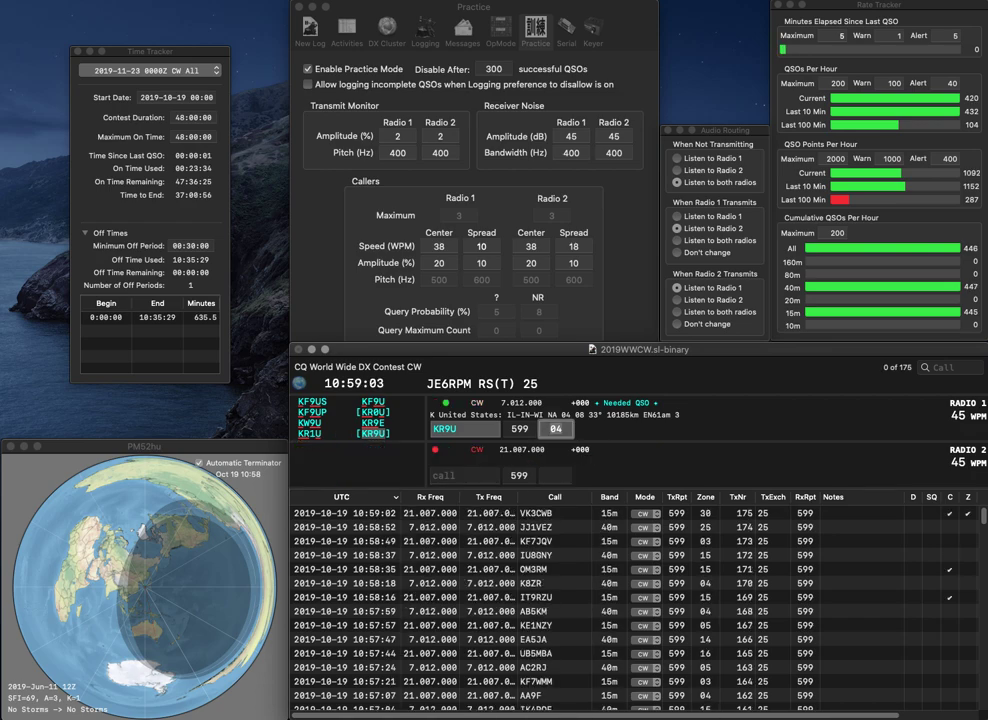
key(Return)
Step: Answer and log UR7EN on Radio 2 with zone 16 and WA7ZIT on Radio 1 with zone 03
text(UR7EN)
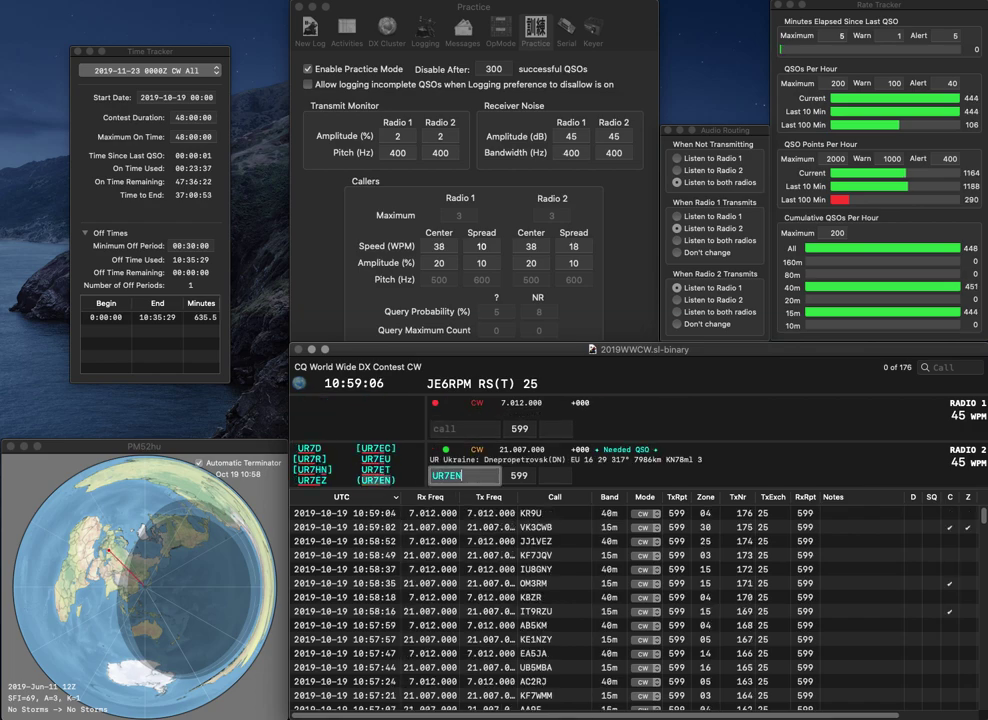
key(Return)
text(JA7ZIT)
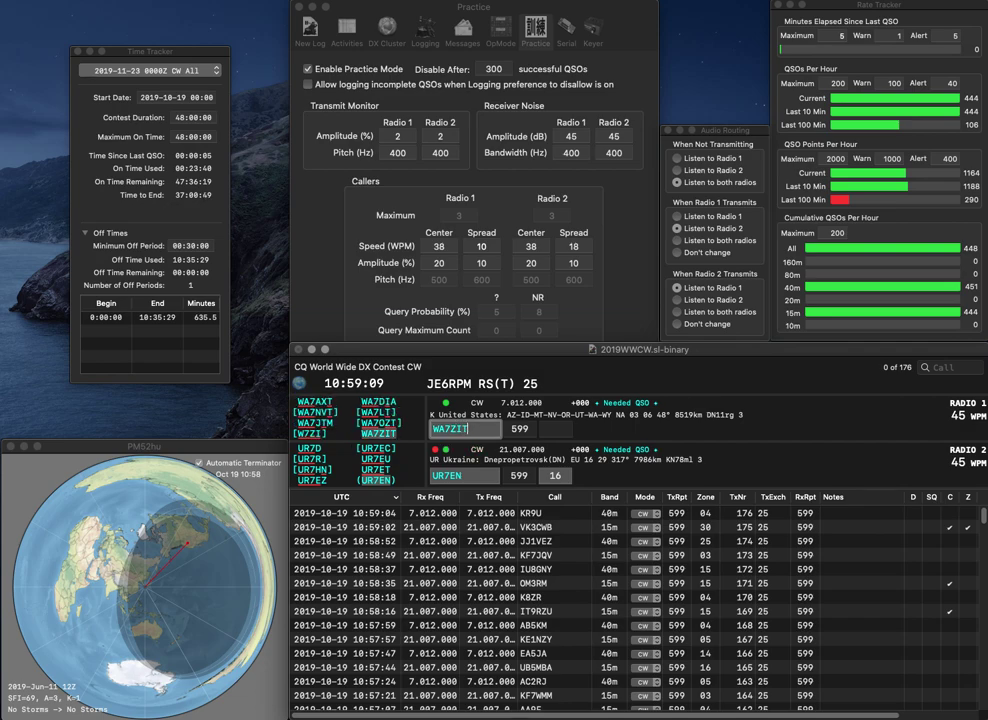
key(Return)
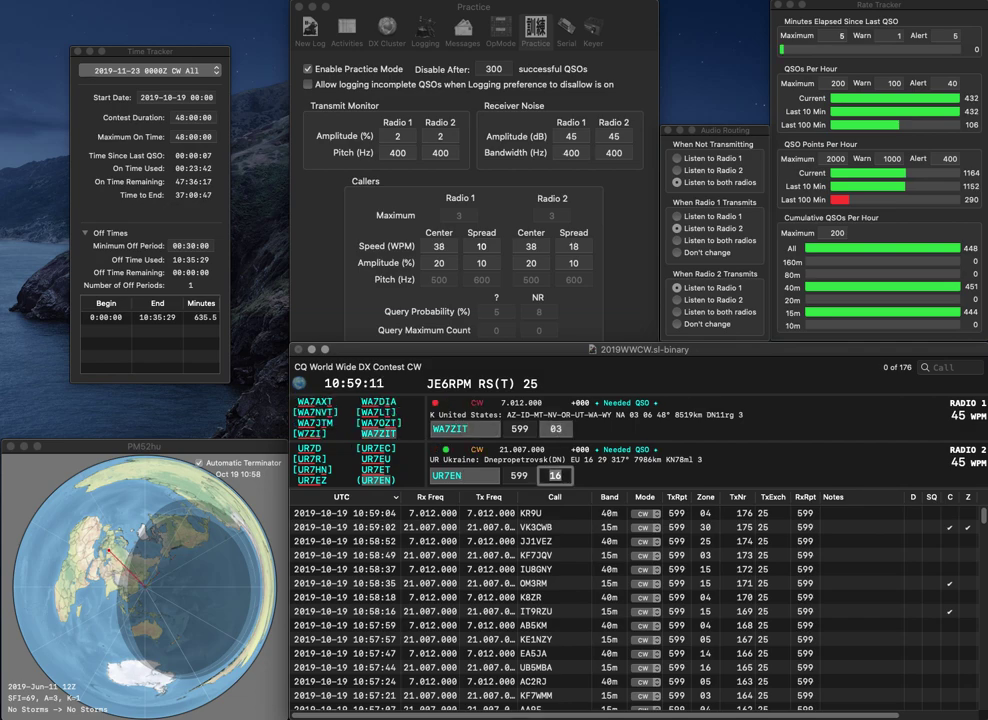
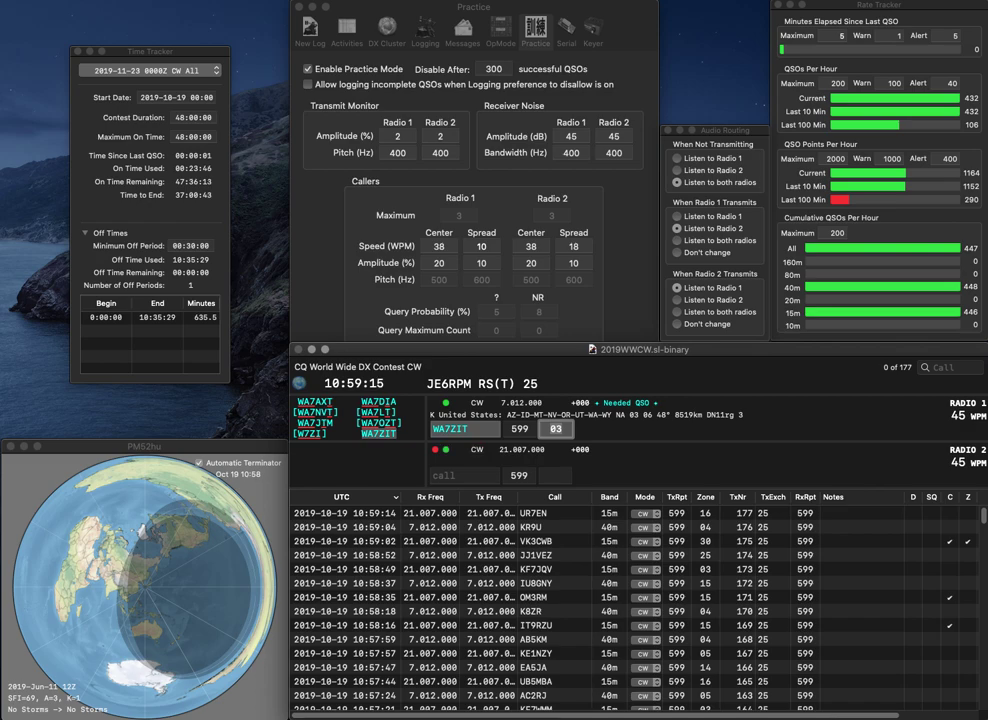
key(Return)
text(N5I)
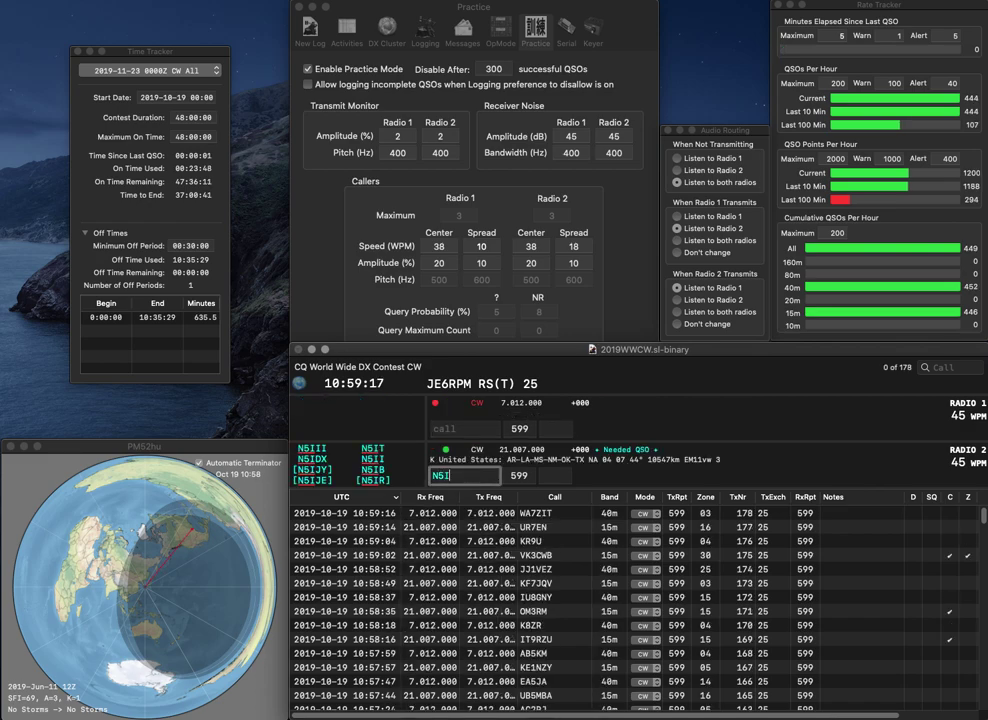
text(I)
key(Return)
text(WA7Z)
key(BackSpace)
text(7AC)
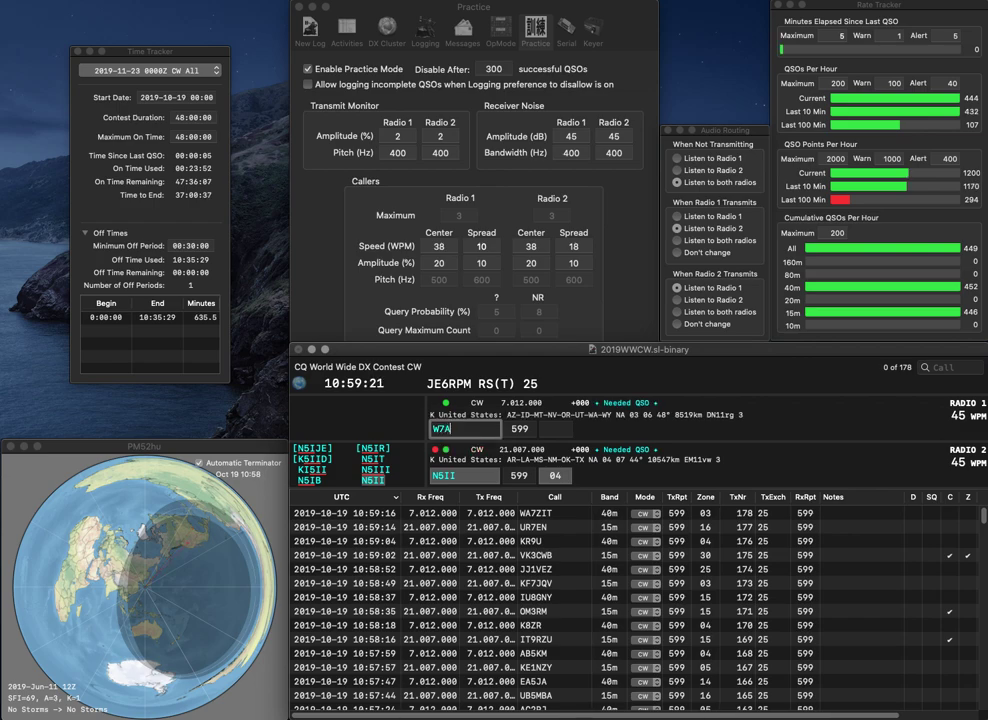
key(Return)
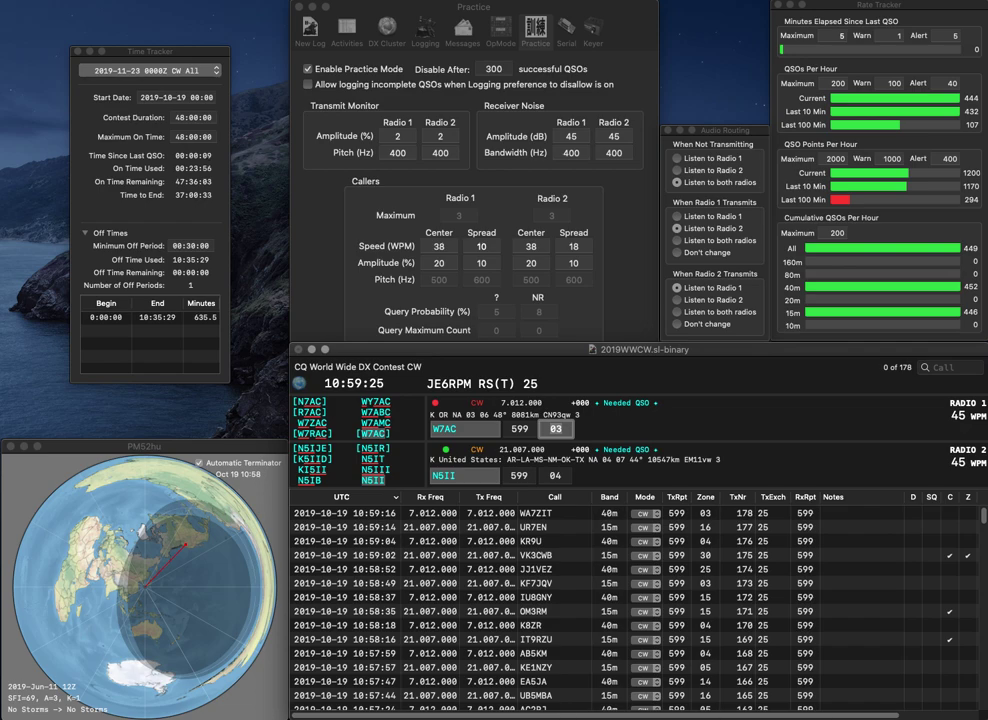
key(Return)
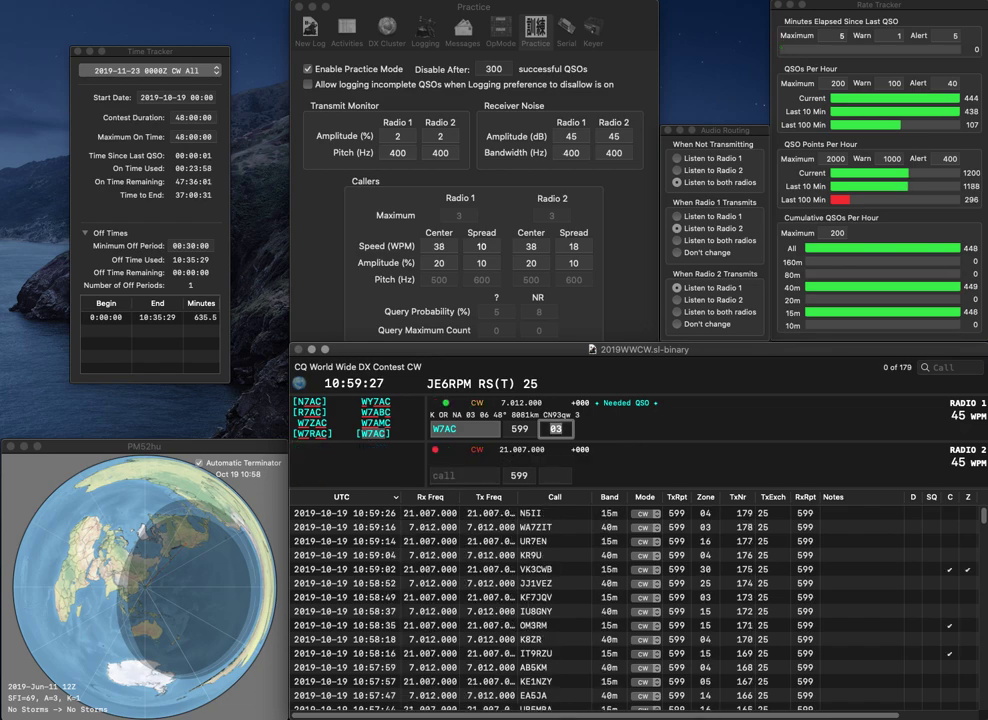
key(Return)
Step: Answer G7OA on Radio 2 and the partial call sign 5TSG on Radio 1
text(G70A)
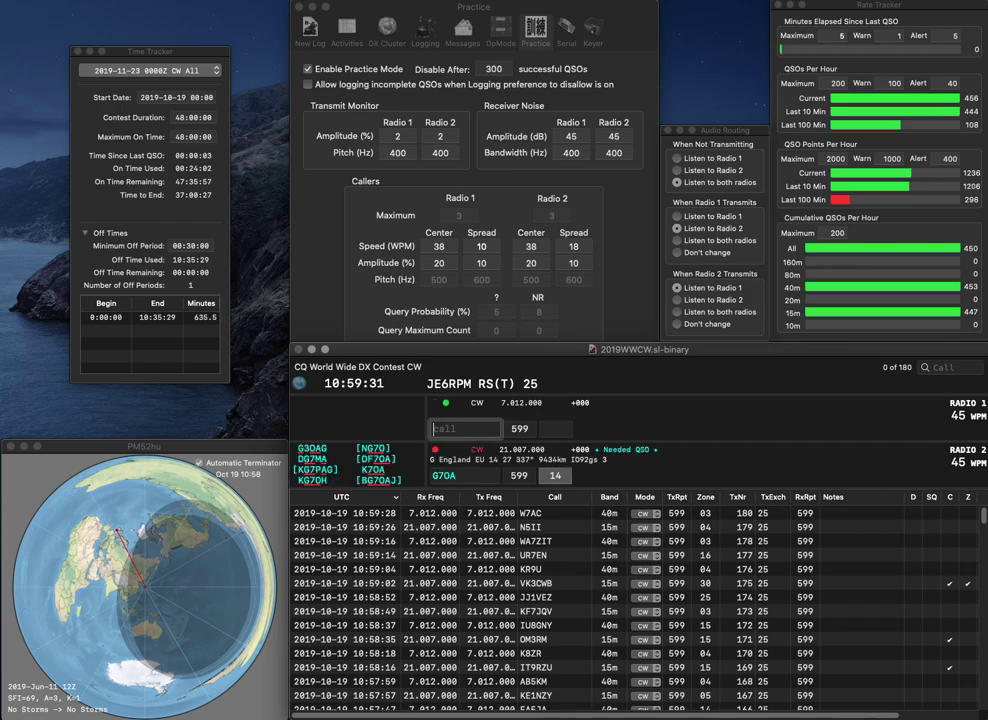
text(5SG)
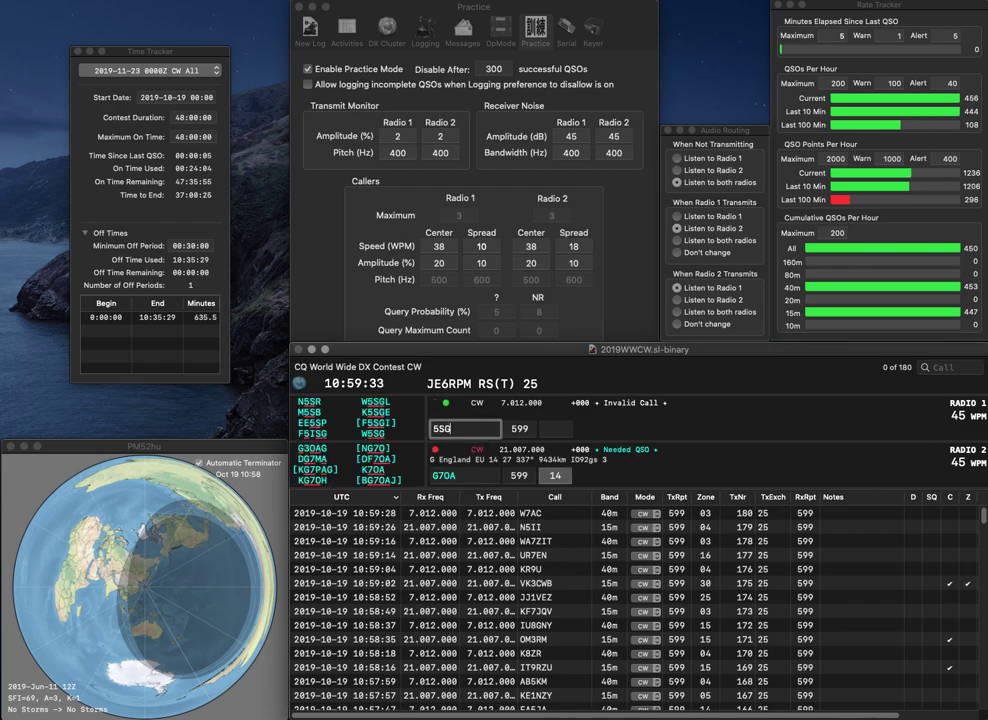
key(Left)
text(T)
key(Return)
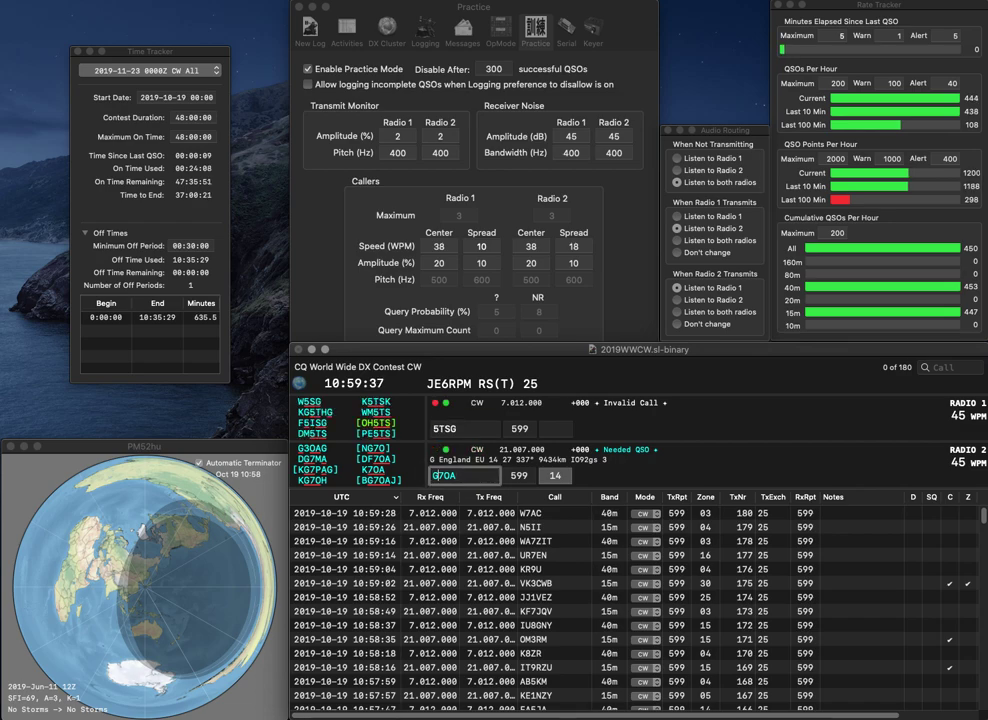
text(DAZ)
key(BackSpace)
key(Left)
text(OZ)
key(Return)
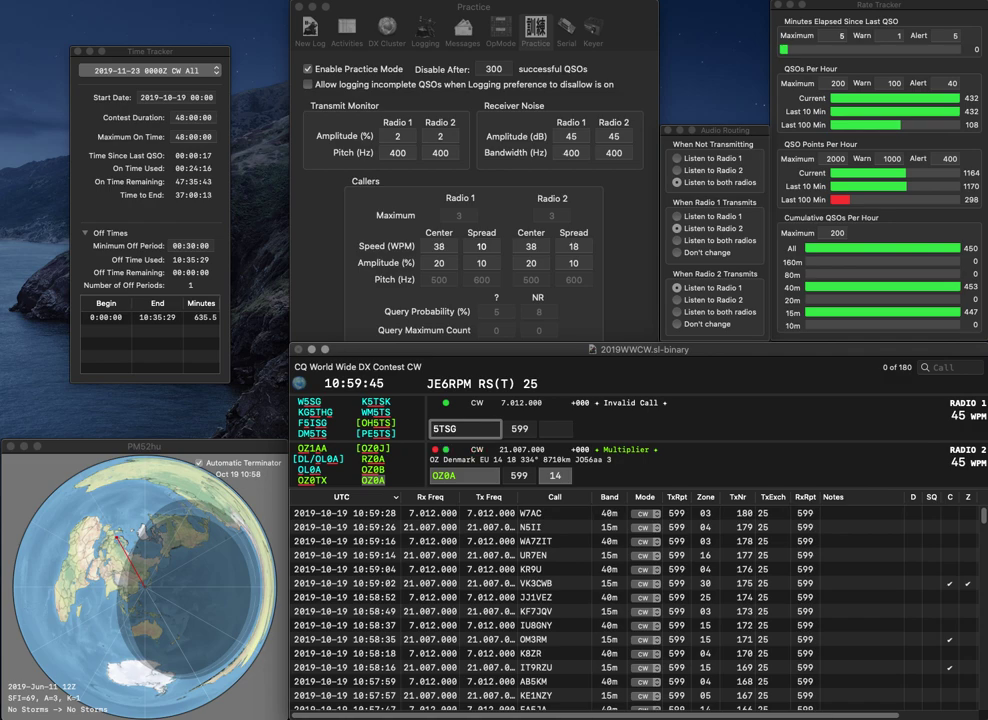
text(KE)
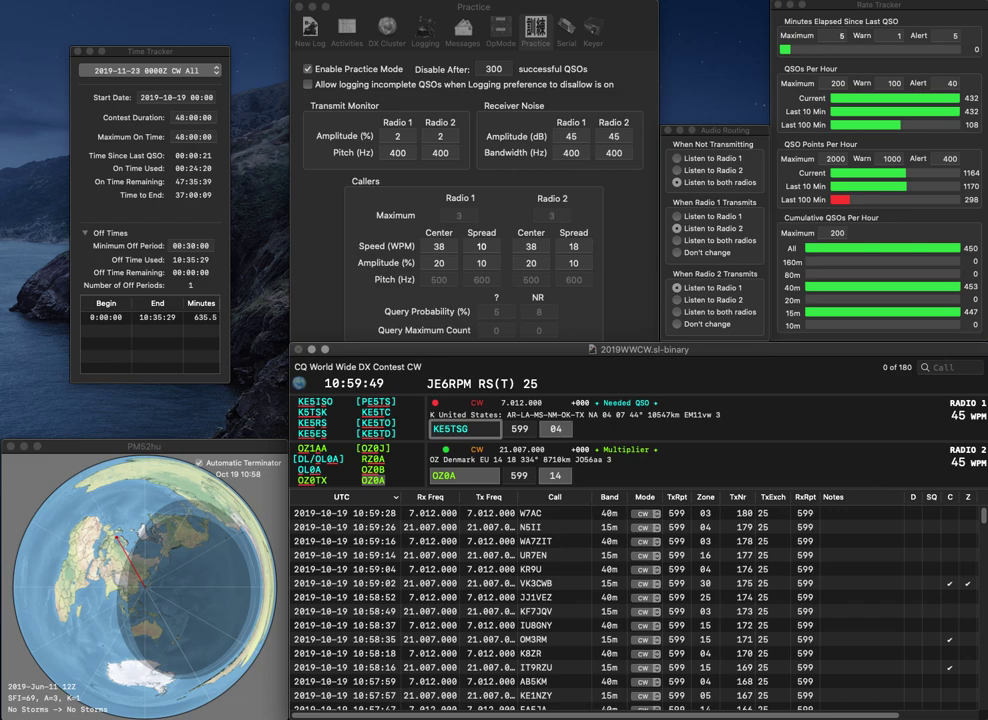
key(Return)
key(BackSpace)
text(G5T)
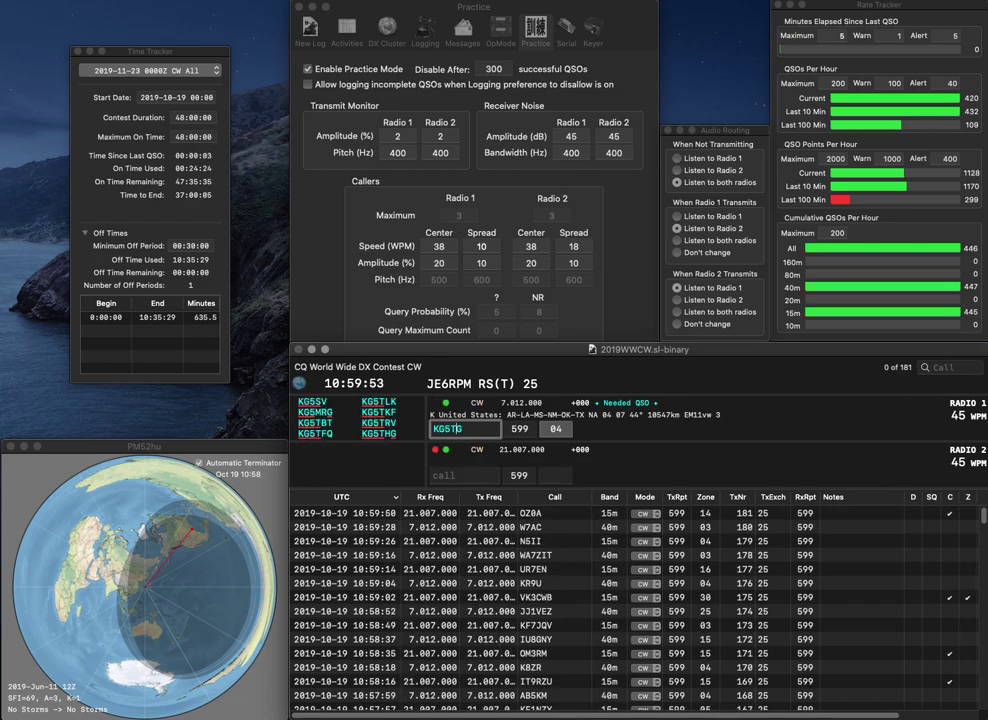
text(H)
key(Return)
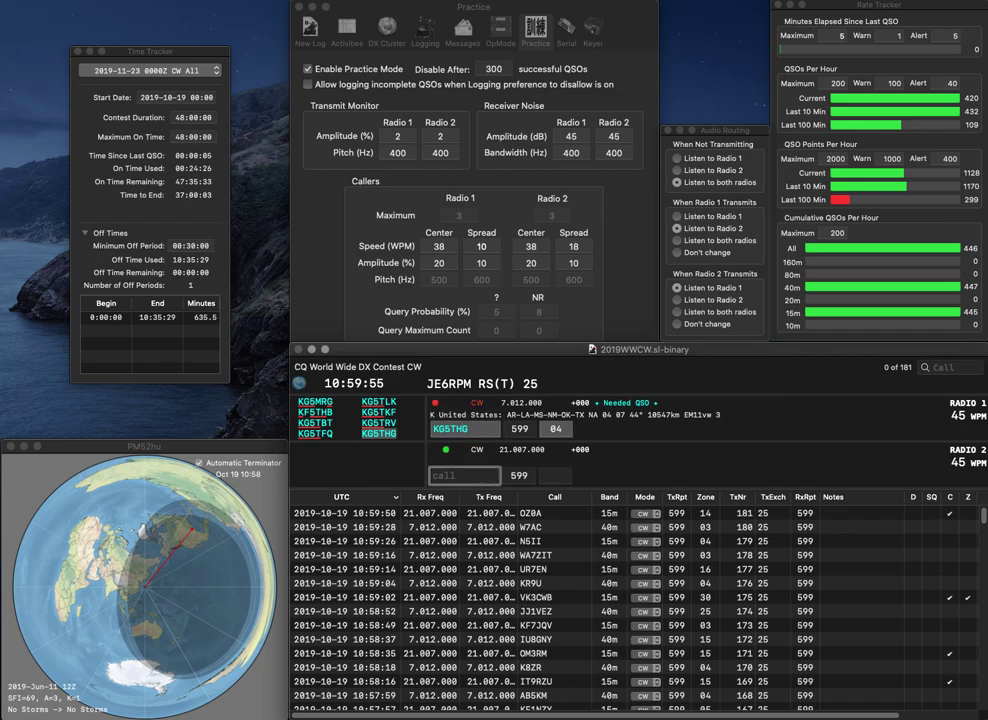
Step: Log KG5THG on Radio 1 with zone 04 and answer CT3BD on Radio 2
text(CTDB)
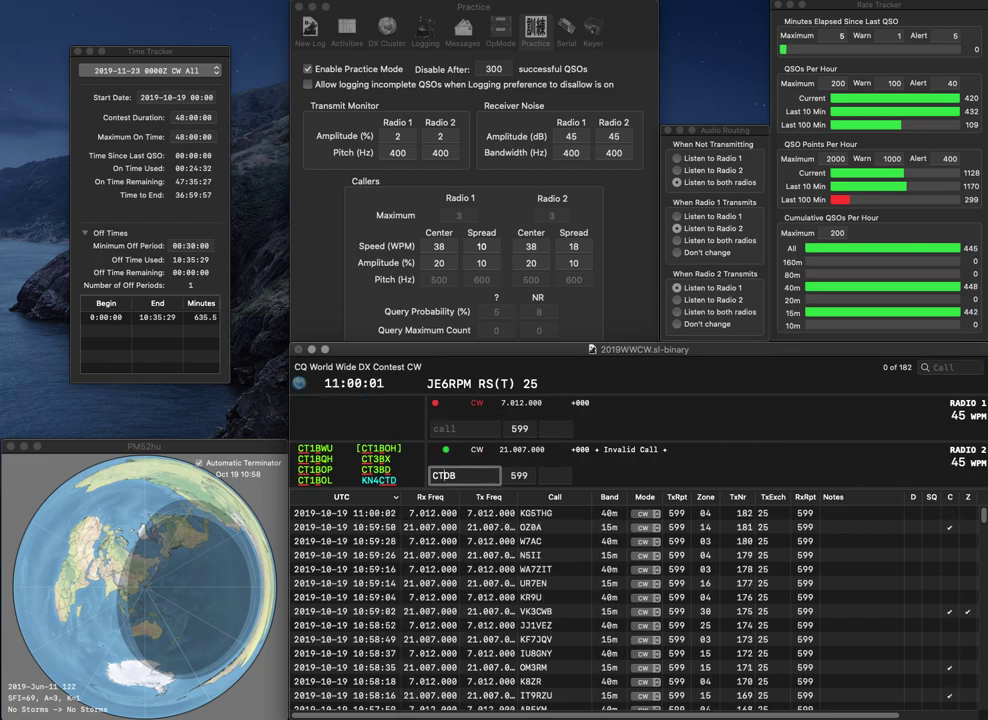
key(Delete)
text(3)
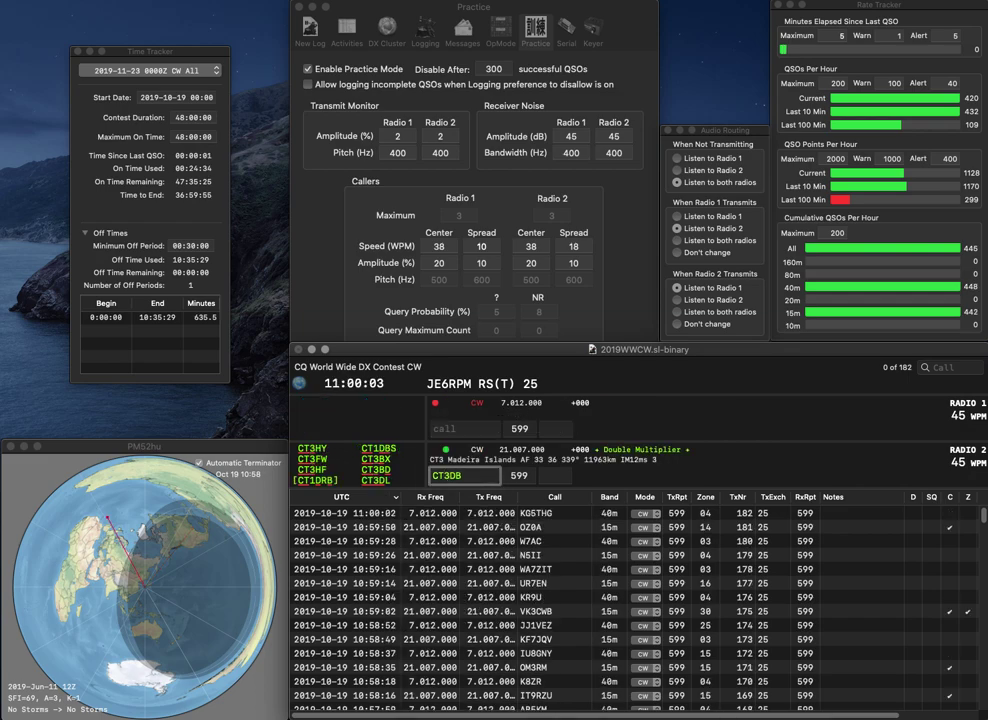
key(Return)
text(GMN)
key(Left)
key(Left)
key(Left)
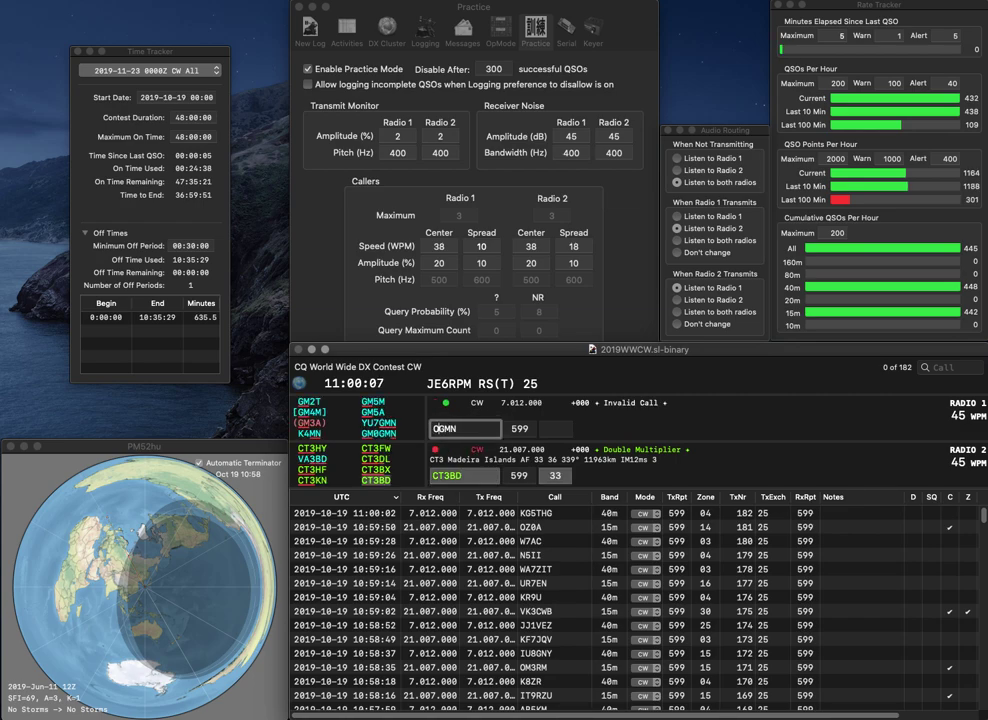
key(Return)
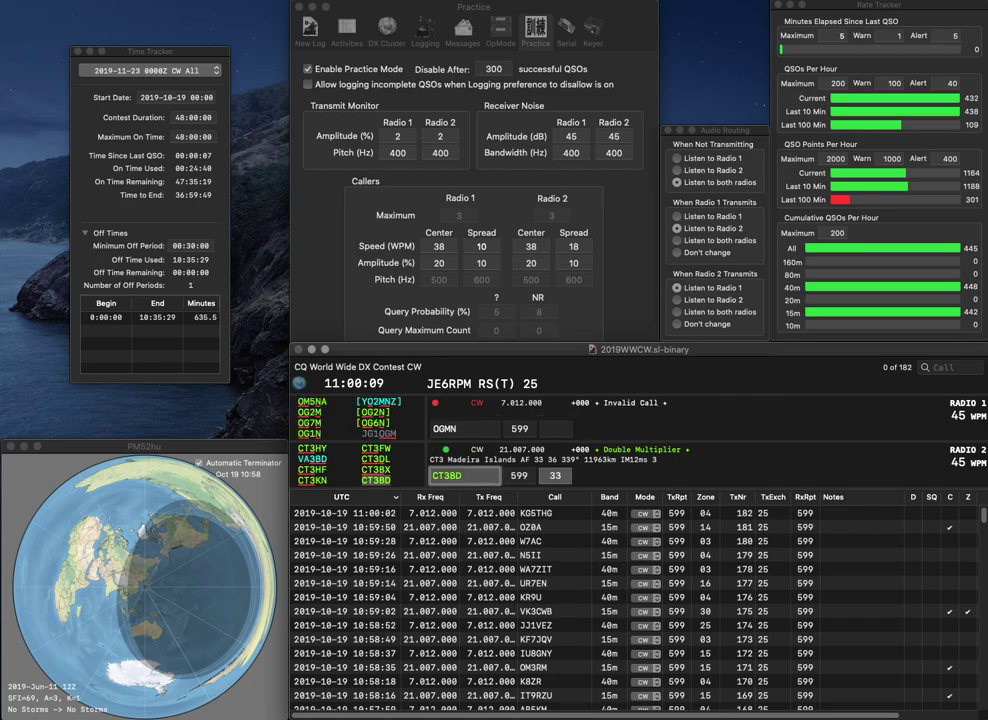
key(Return)
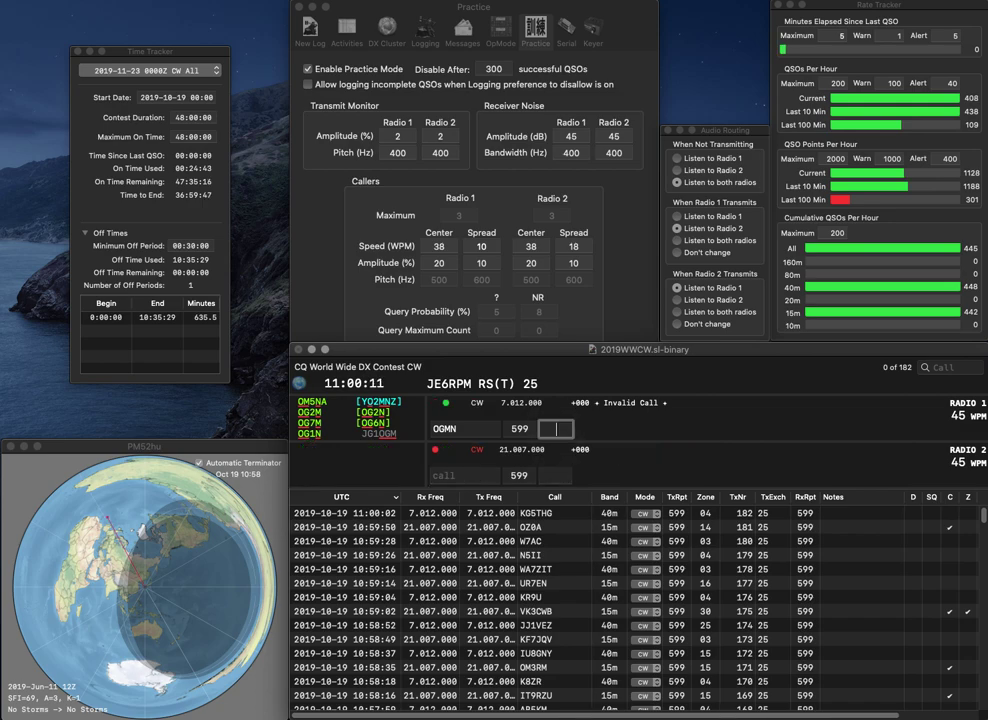
key(space)
key(BackSpace)
text(M0)
key(Delete)
text(KD)
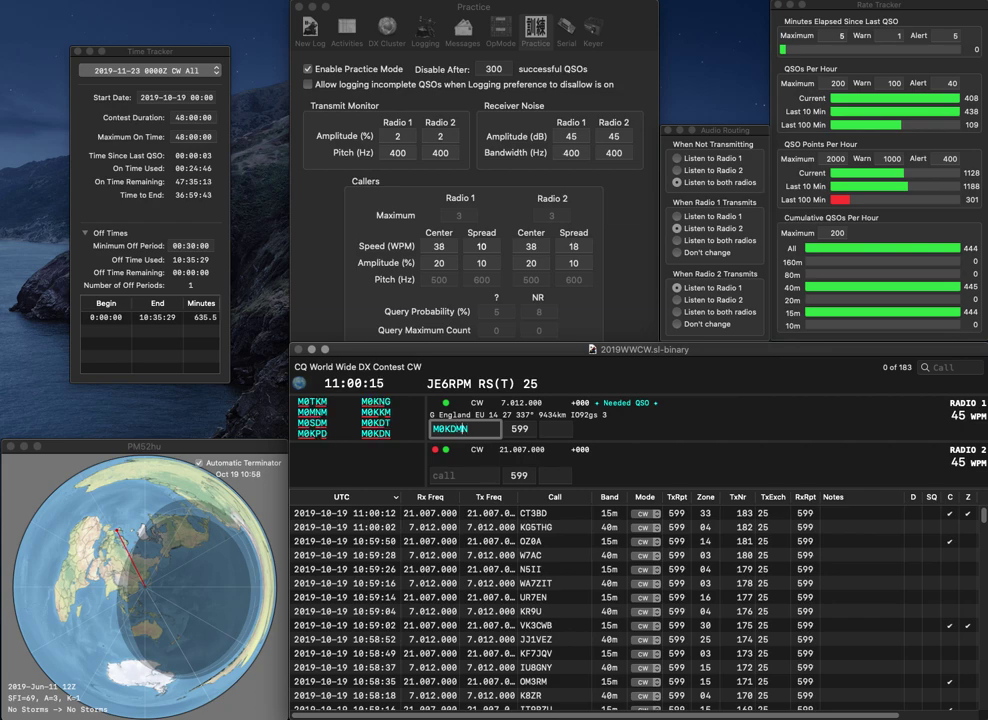
key(BackSpace)
text(H)
key(Return)
key(Return)
key(Return)
text(PY1JP)
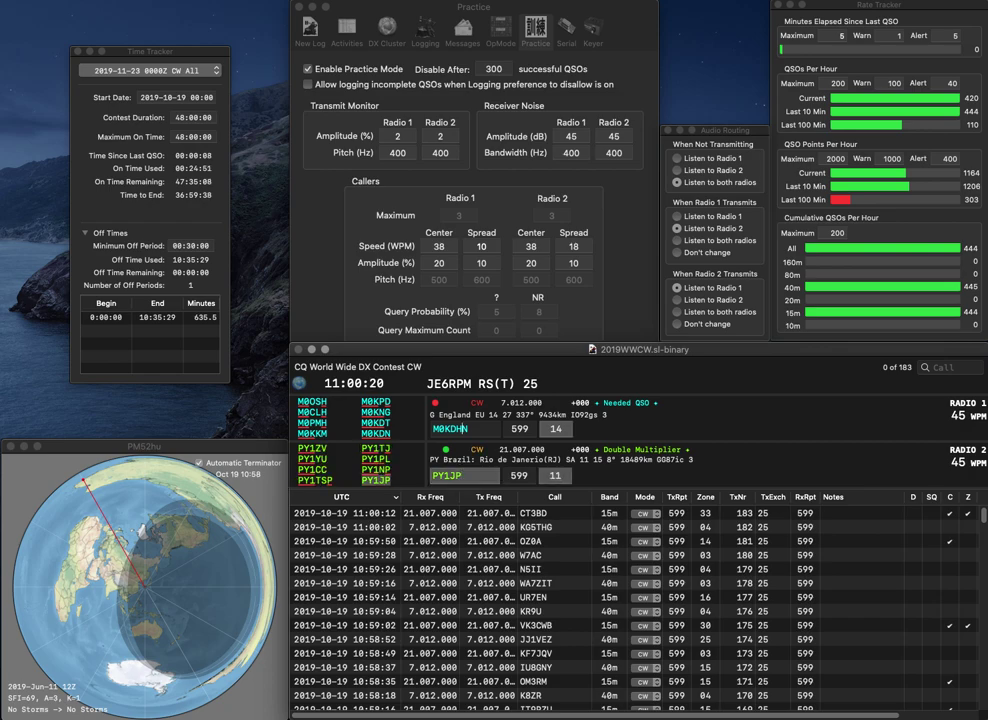
key(Return)
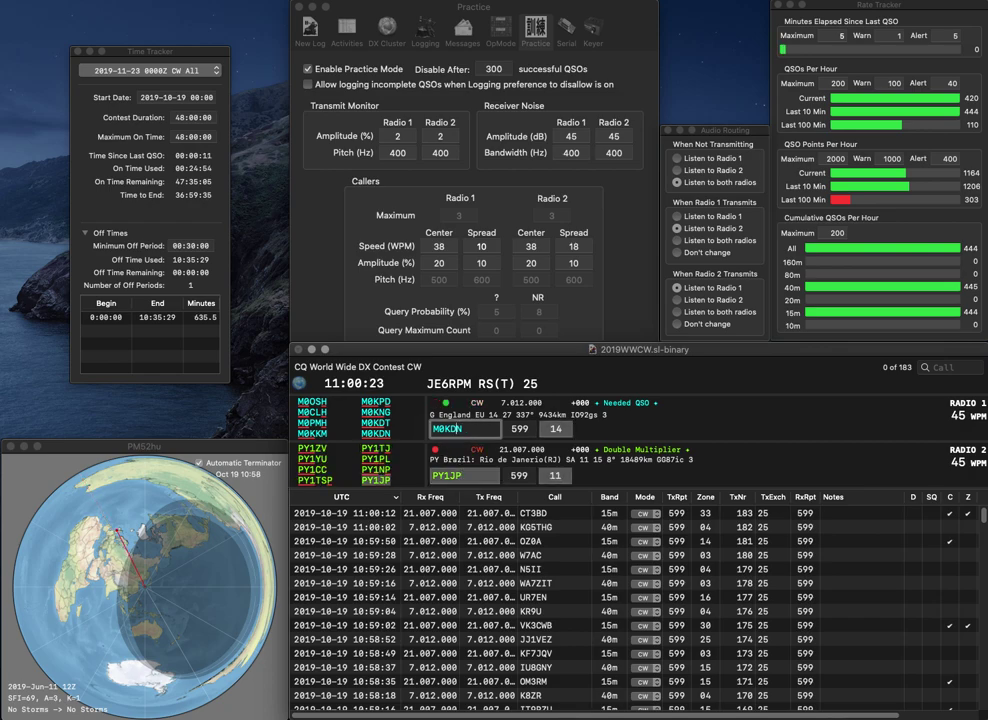
key(Return)
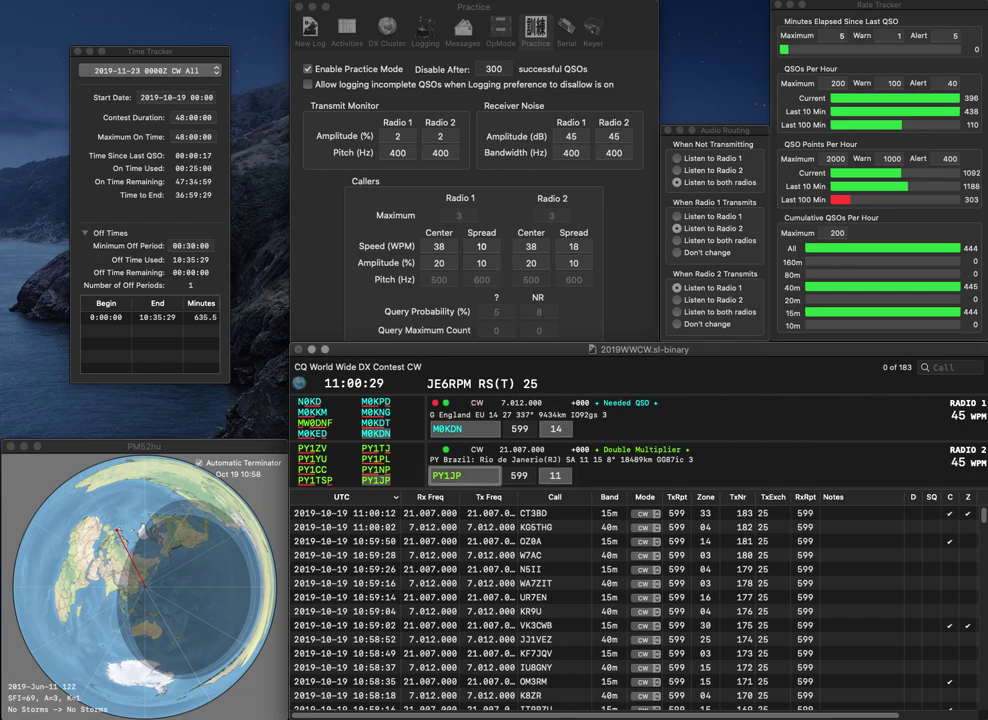
key(Return)
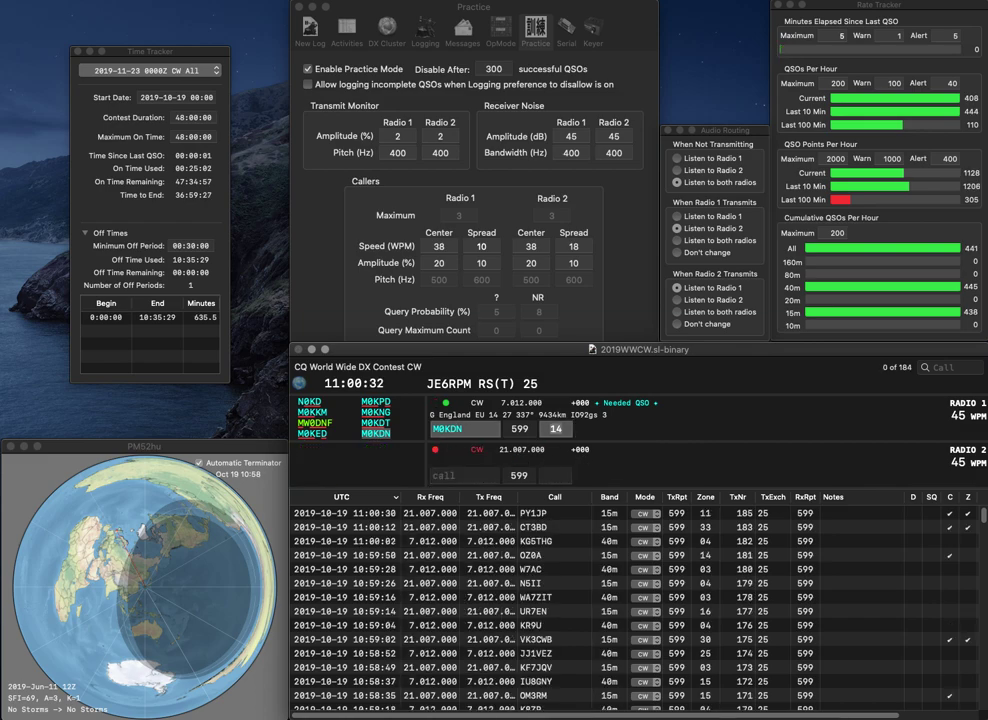
key(Return)
Step: Answer TA1CK on Radio 2 and the partial call sign CF on Radio 1
text(K)
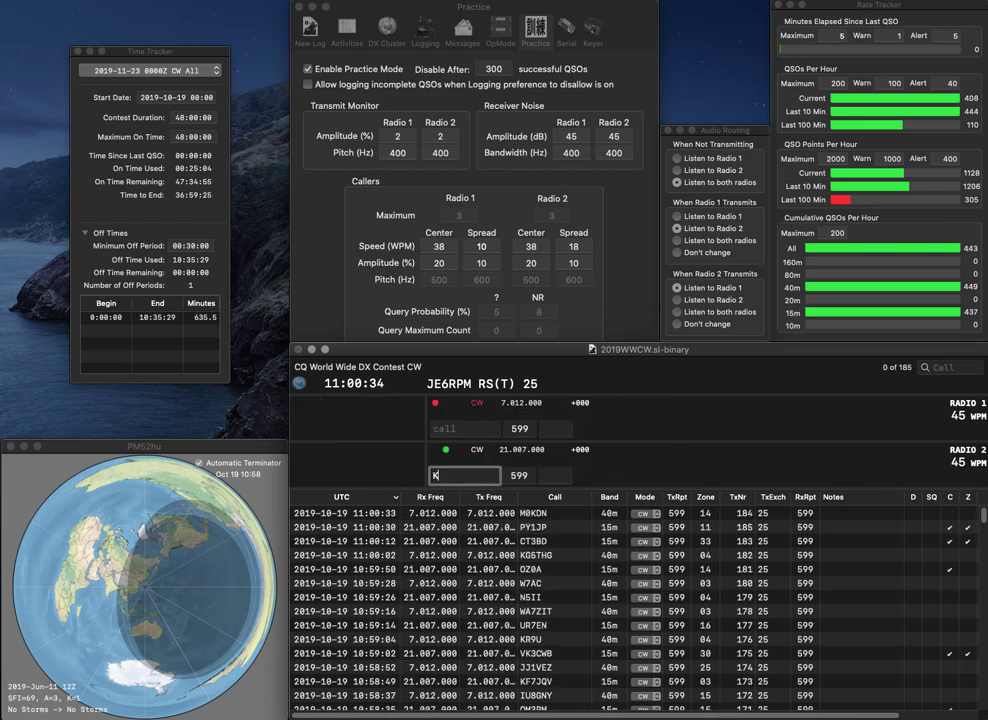
text(TA1C)
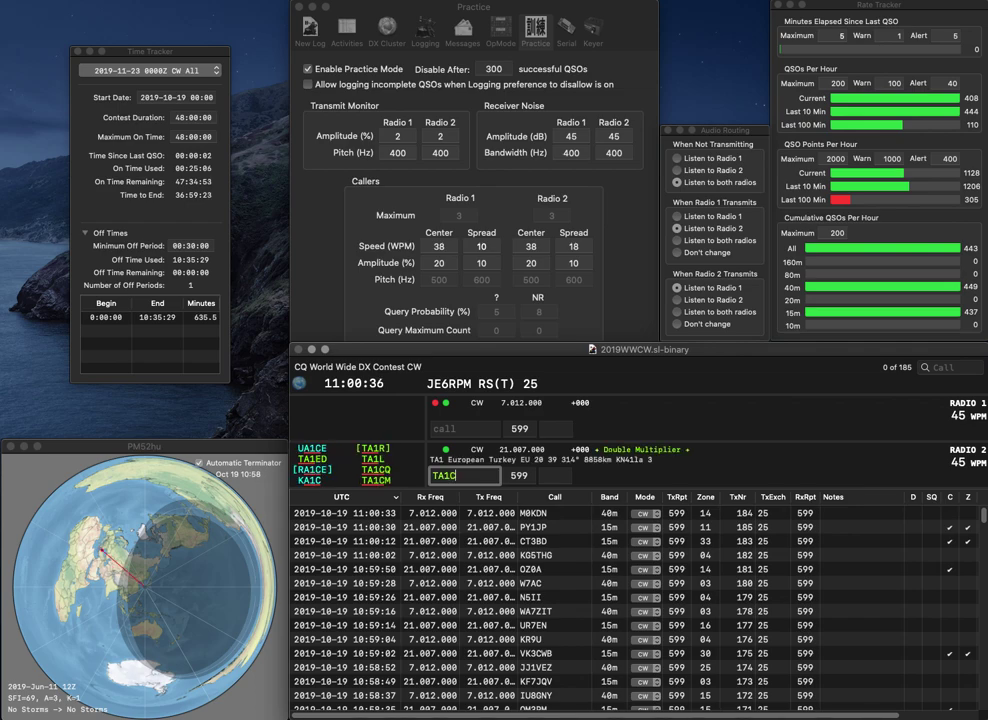
key(Return)
text(CF)
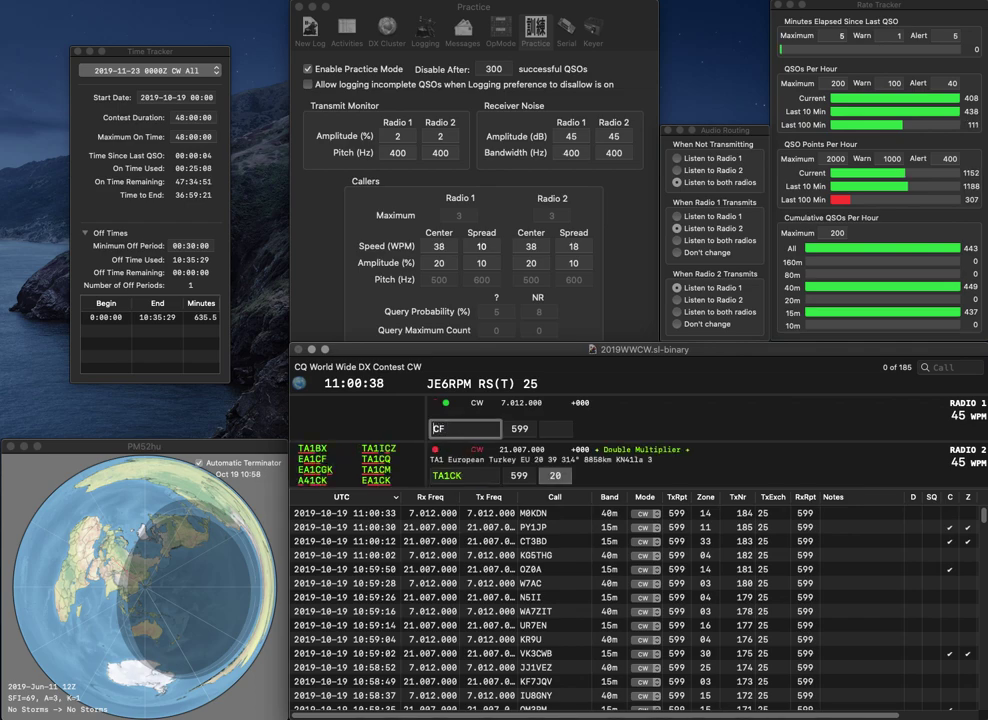
key(Return)
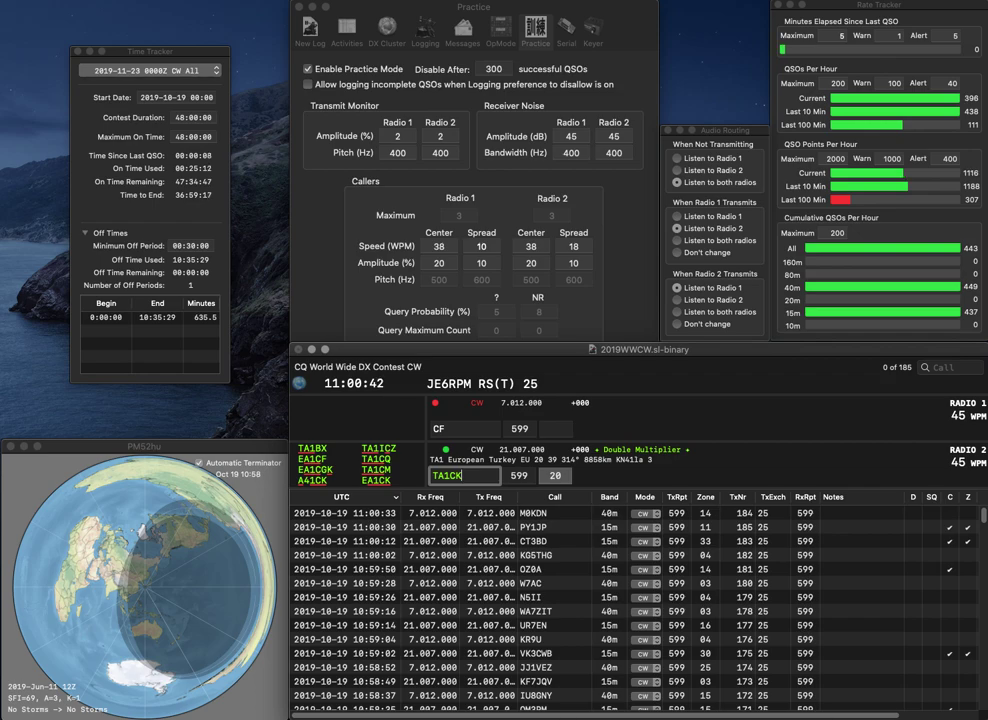
key(BackSpace)
text(Q)
key(Return)
text(EI)
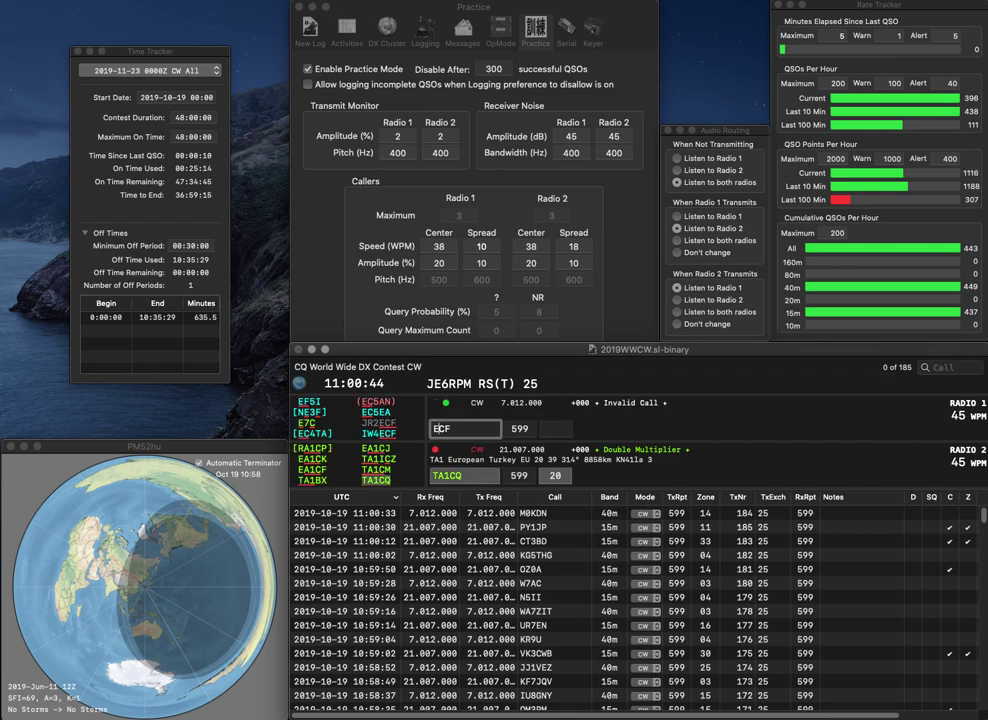
text(4)
key(Return)
Step: Log TA1CQ on Radio 2 with zone 20 and EI4CF on Radio 1 with zone 14
key(space)
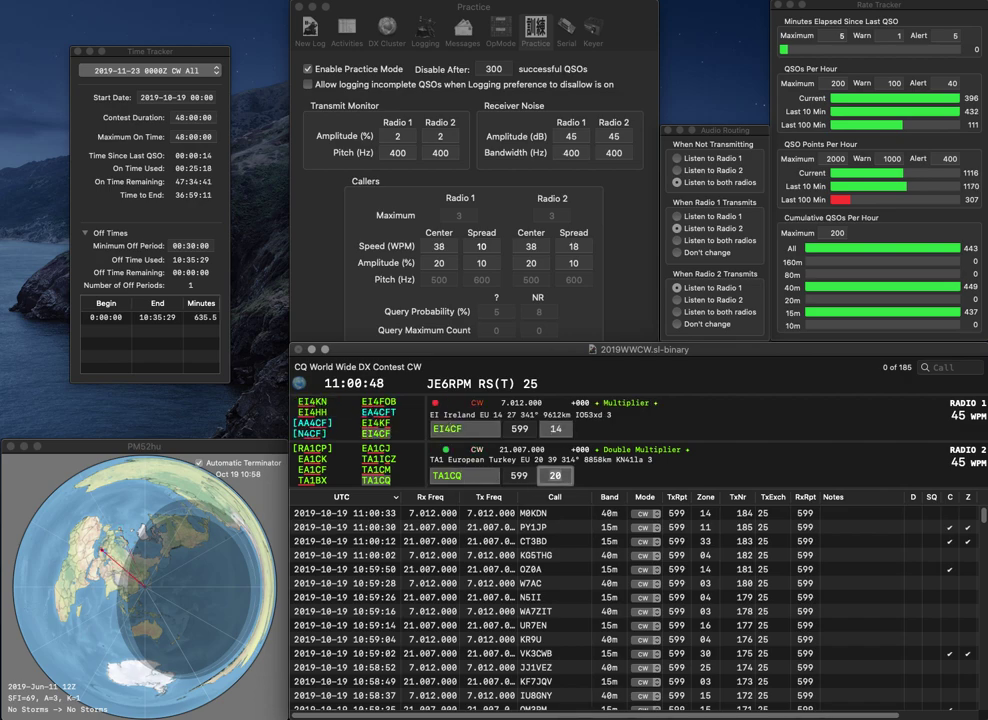
key(Return)
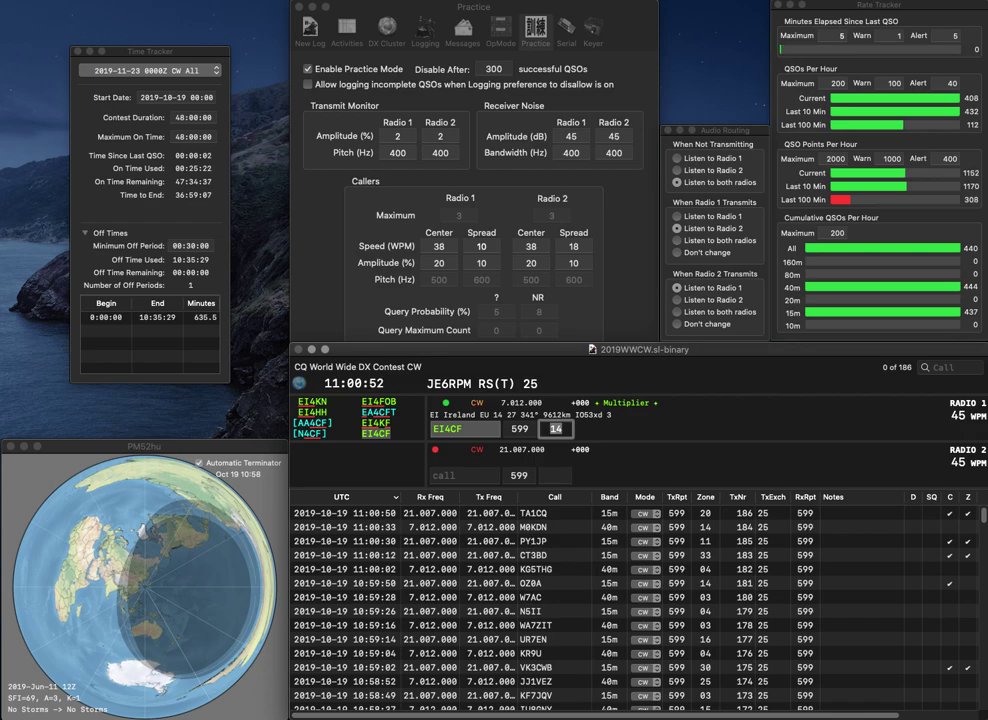
key(Return)
Step: Answer and log K1TGX on Radio 2 with zone 05 and OK1DOZ on Radio 1 with zone 15
text(K1TGX)
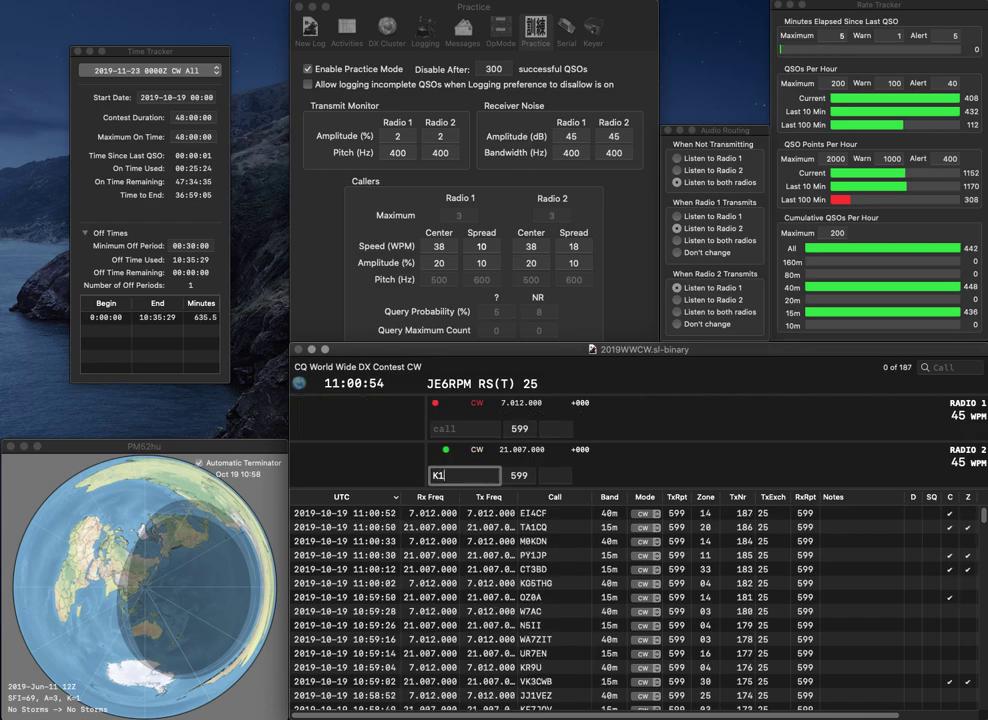
key(Return)
text(OK)
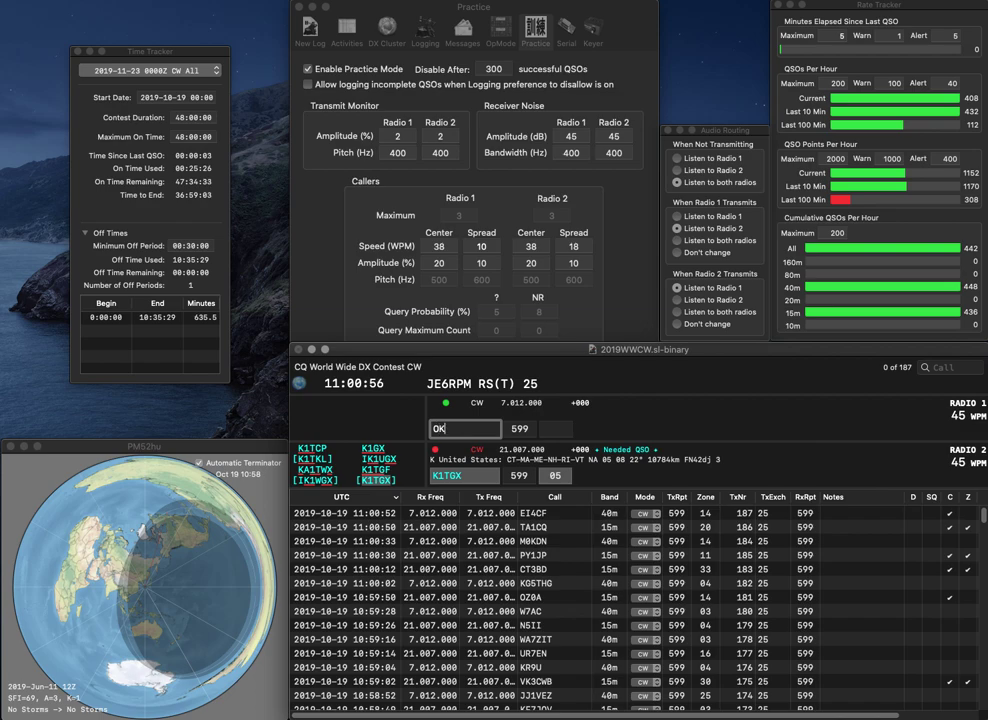
text(1DOZ)
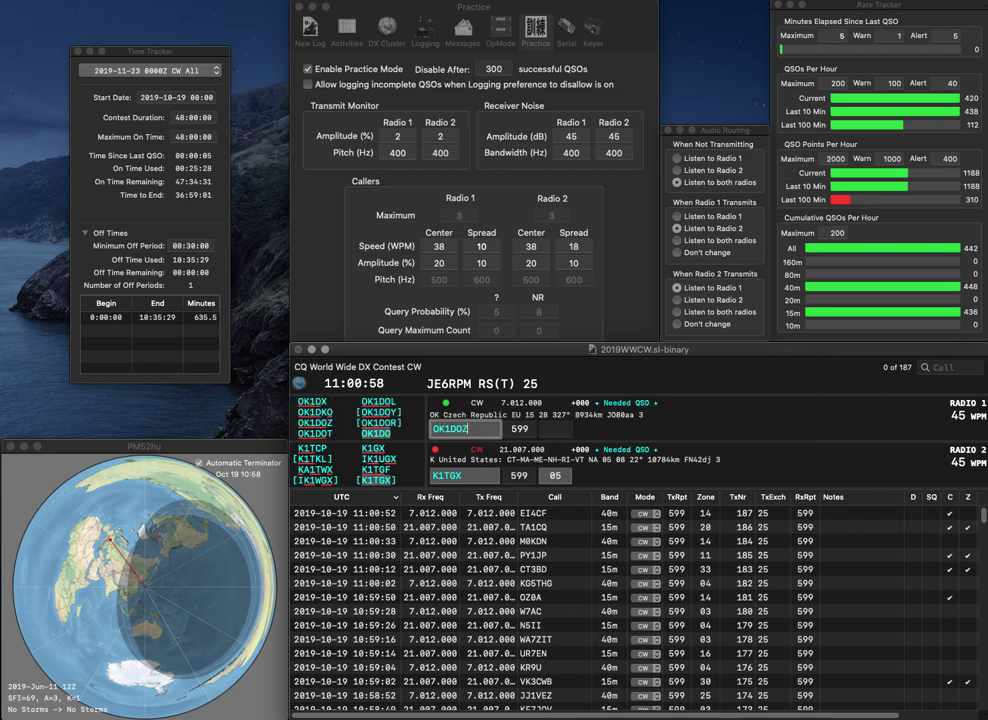
key(Return)
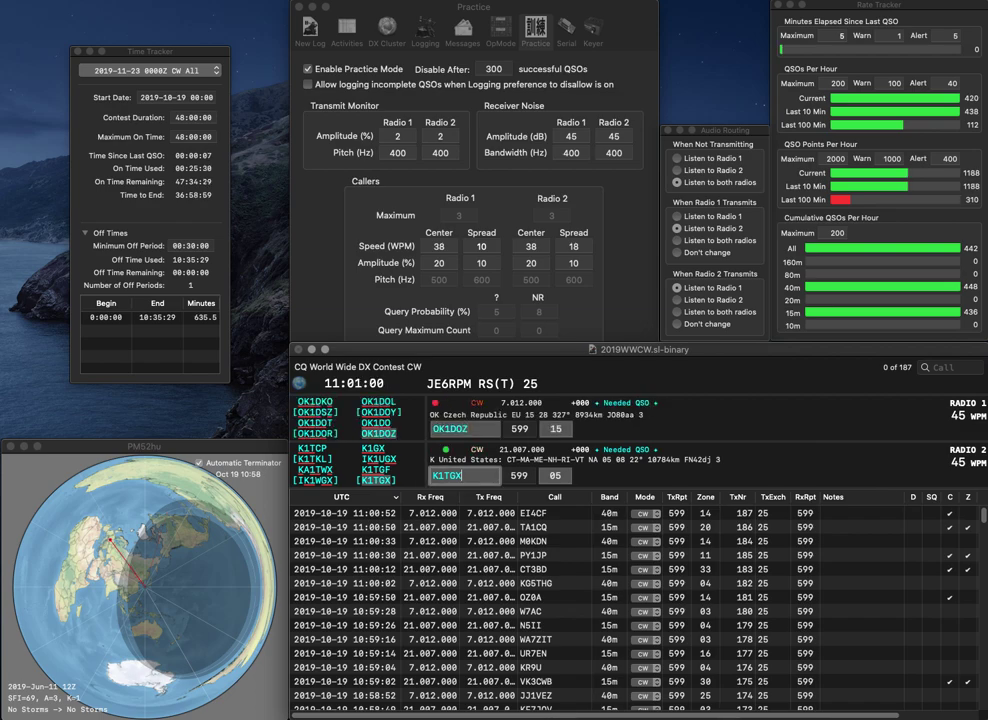
key(Return)
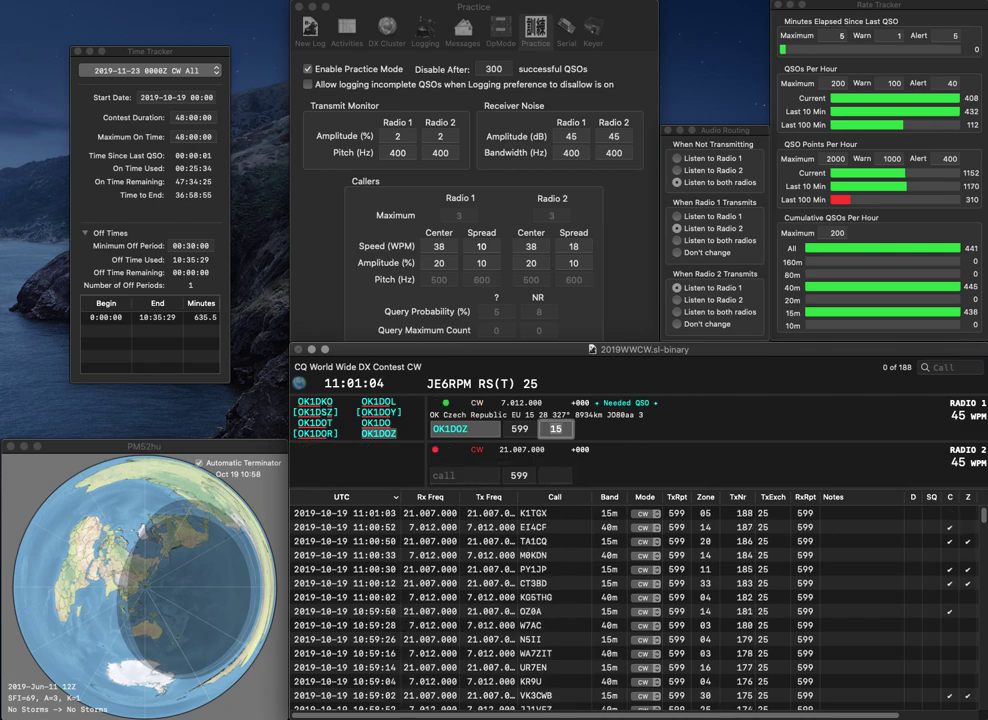
key(Return)
text(DL1NEK)
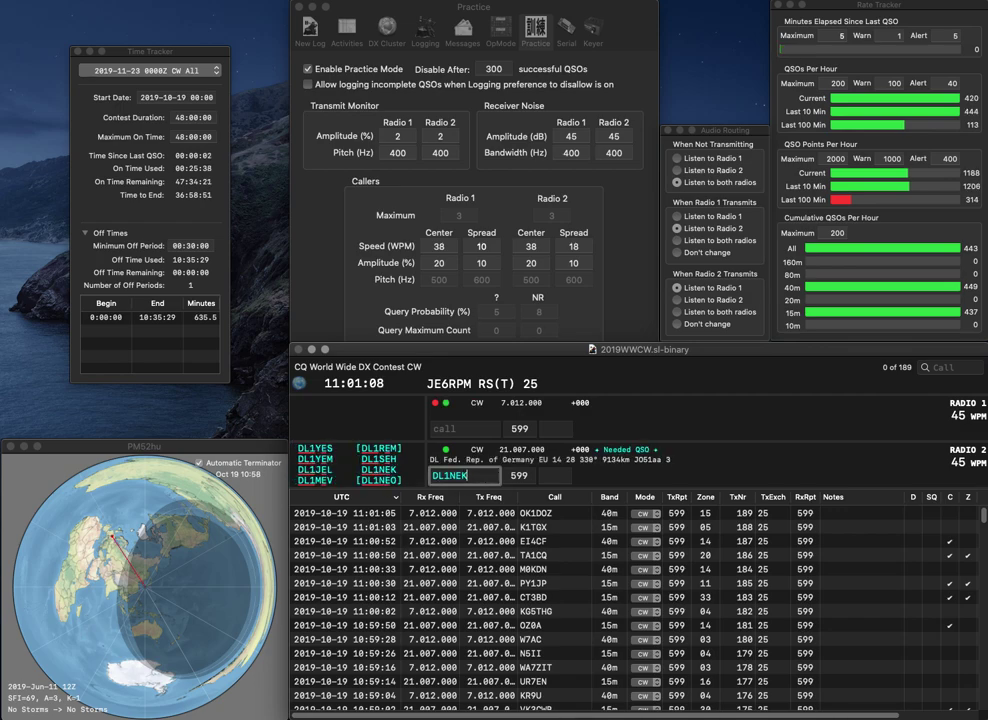
key(Return)
text(7FMR)
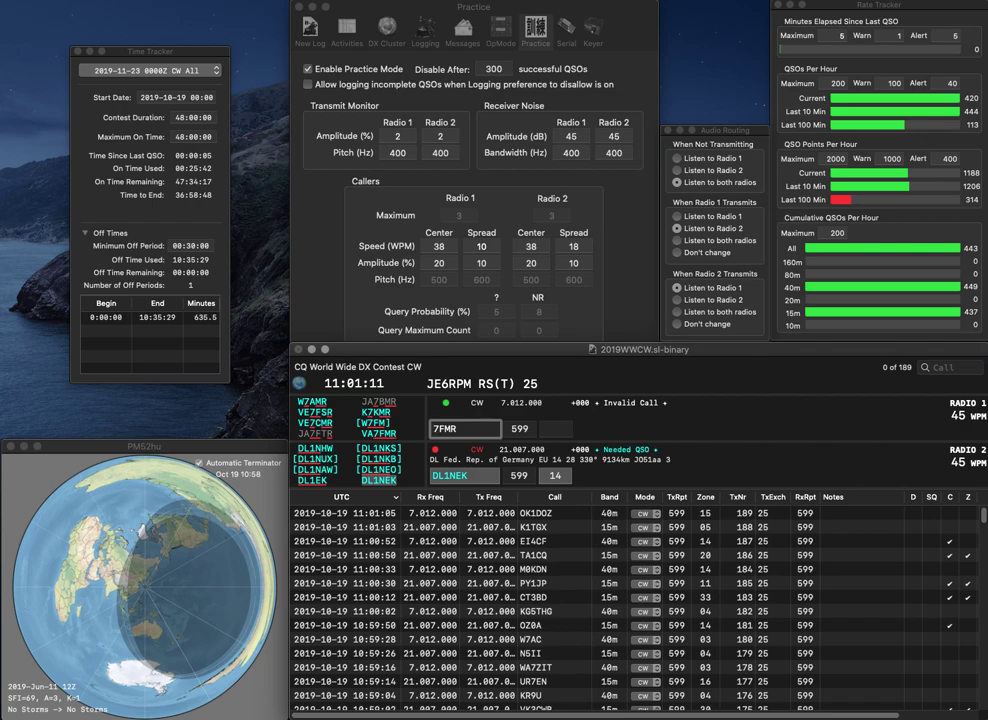
key(Home)
text(VA)
key(Return)
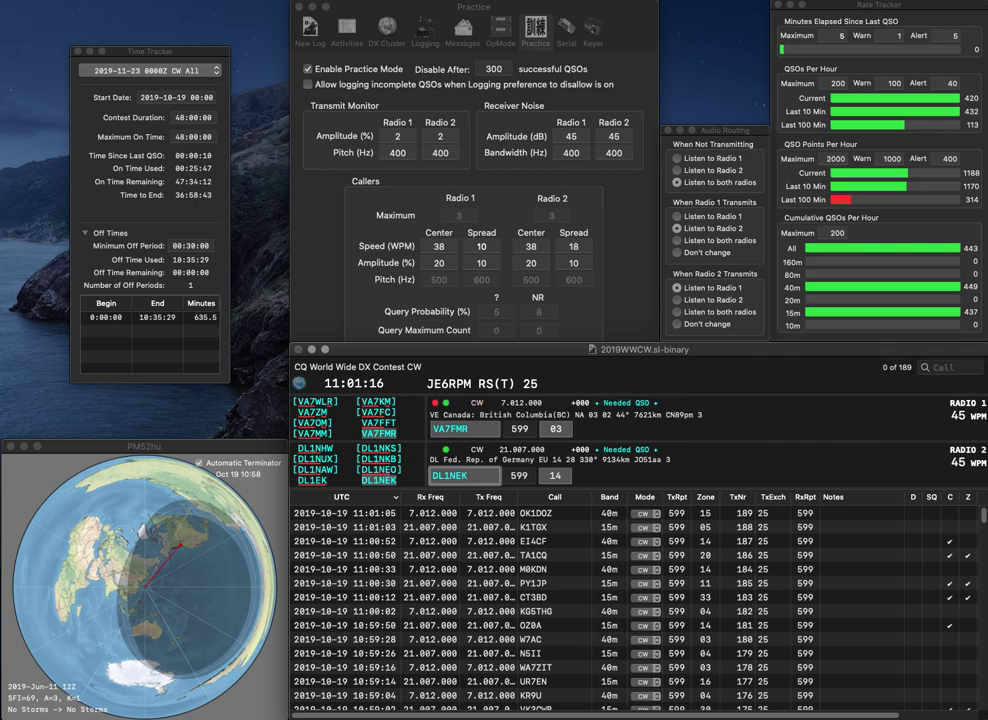
key(Return)
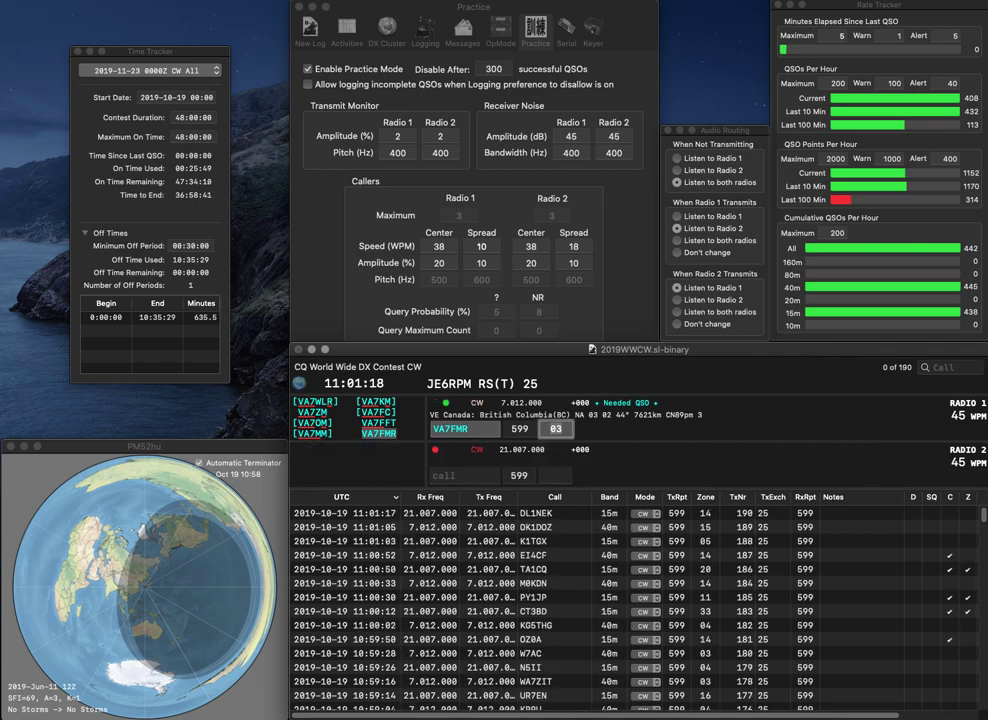
key(Return)
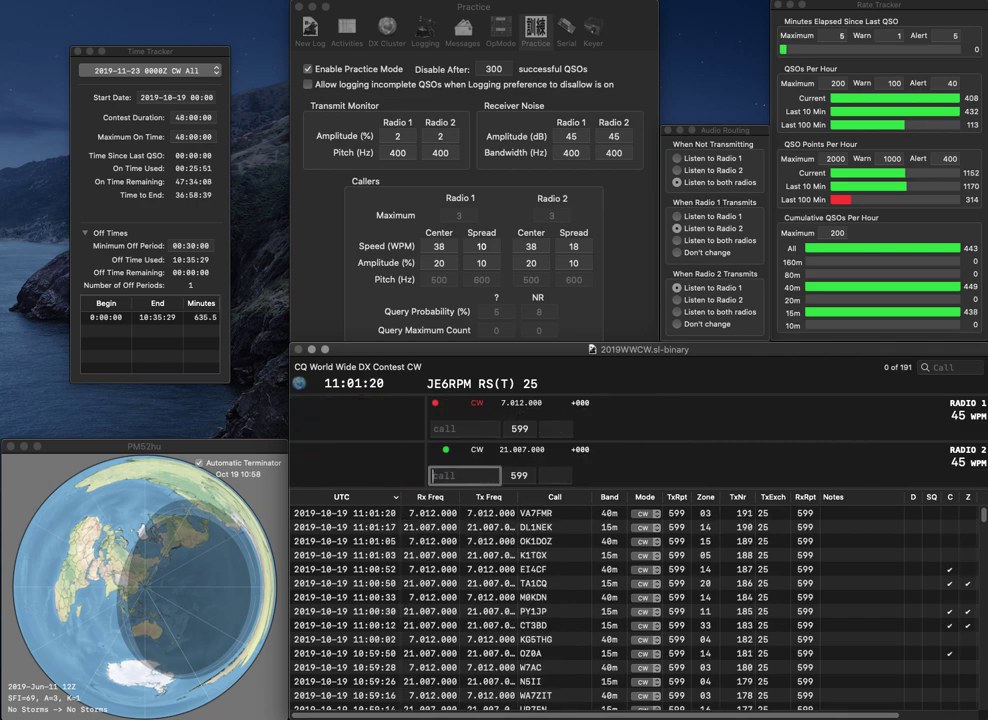
Step: Answer KK4HP on Radio 2 and ZS6AI on Radio 1
text(KK4HP)
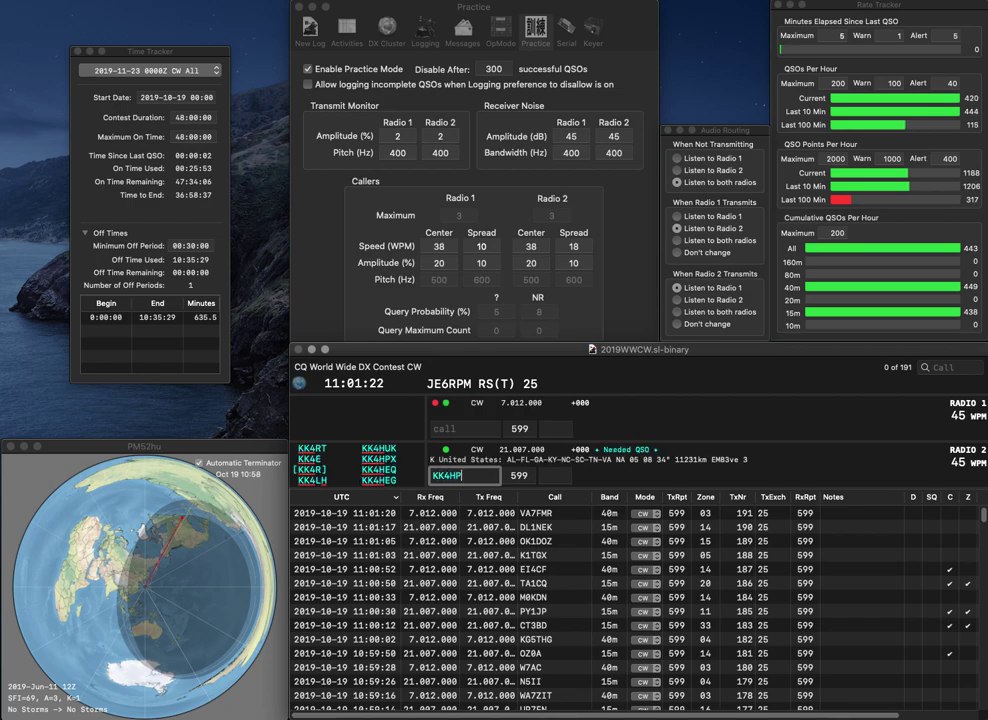
key(Return)
text(56)
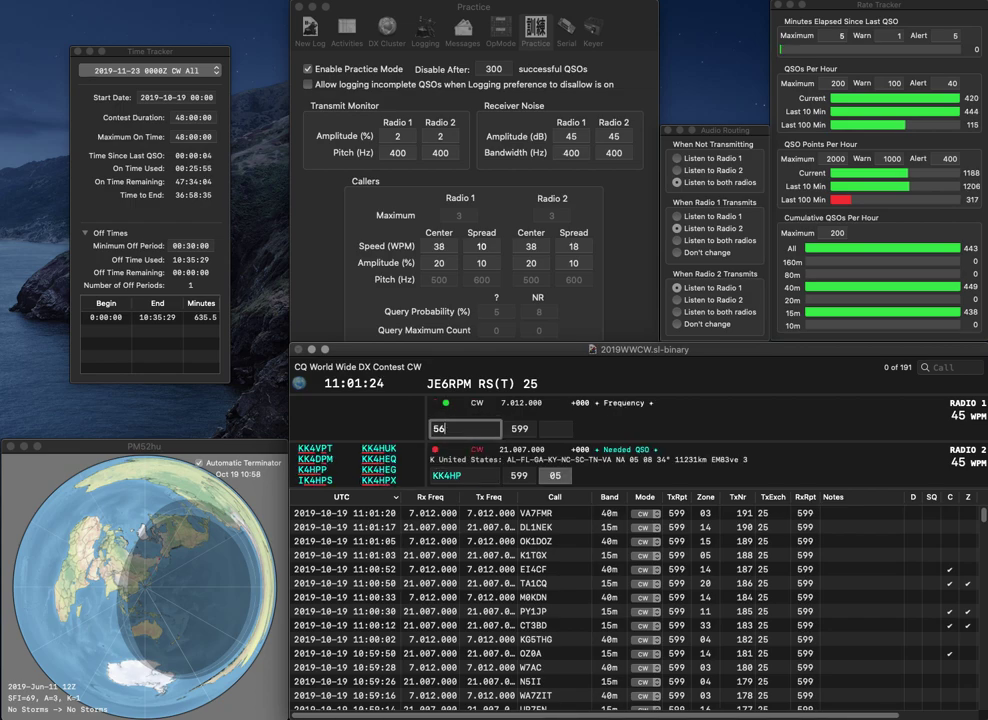
key(BackSpace)
text(ARI)
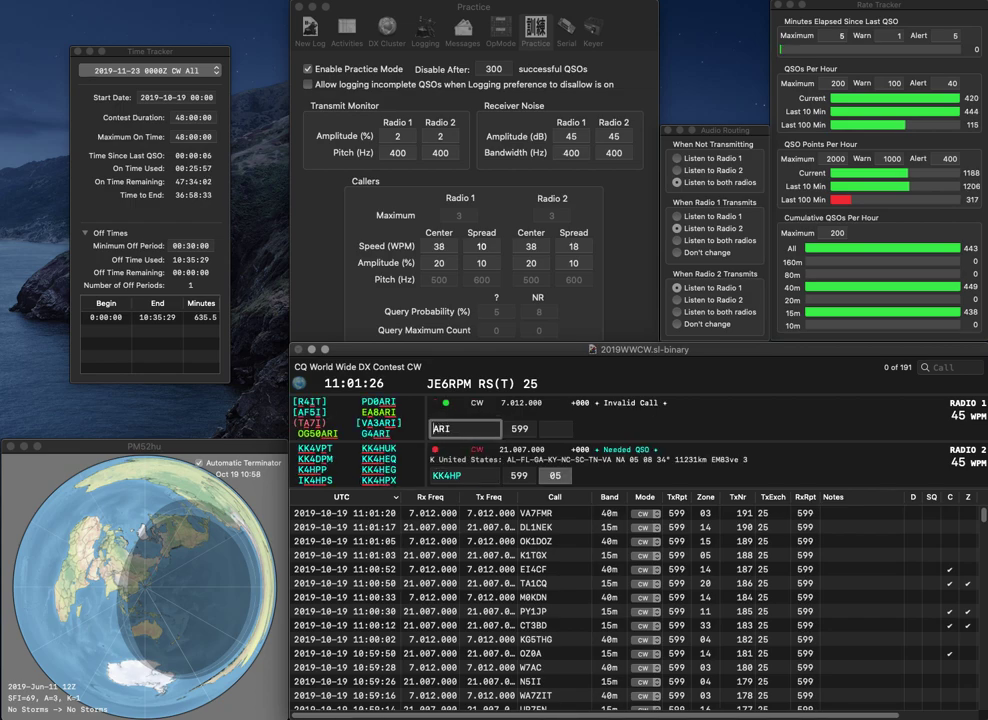
key(Home)
text(ZS6)
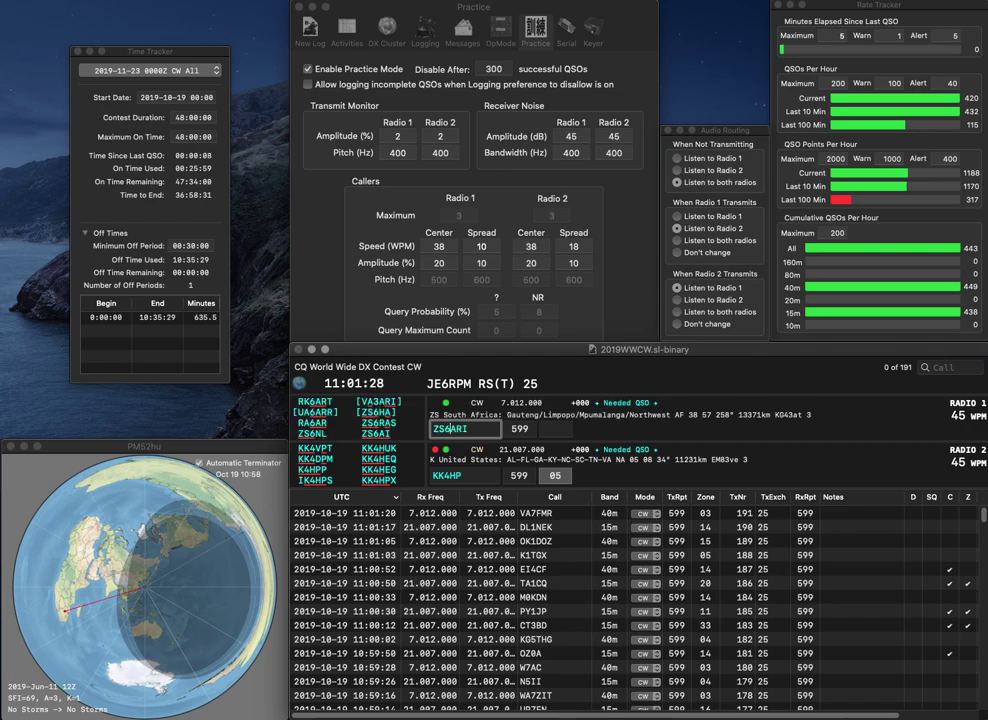
key(Delete)
key(Return)
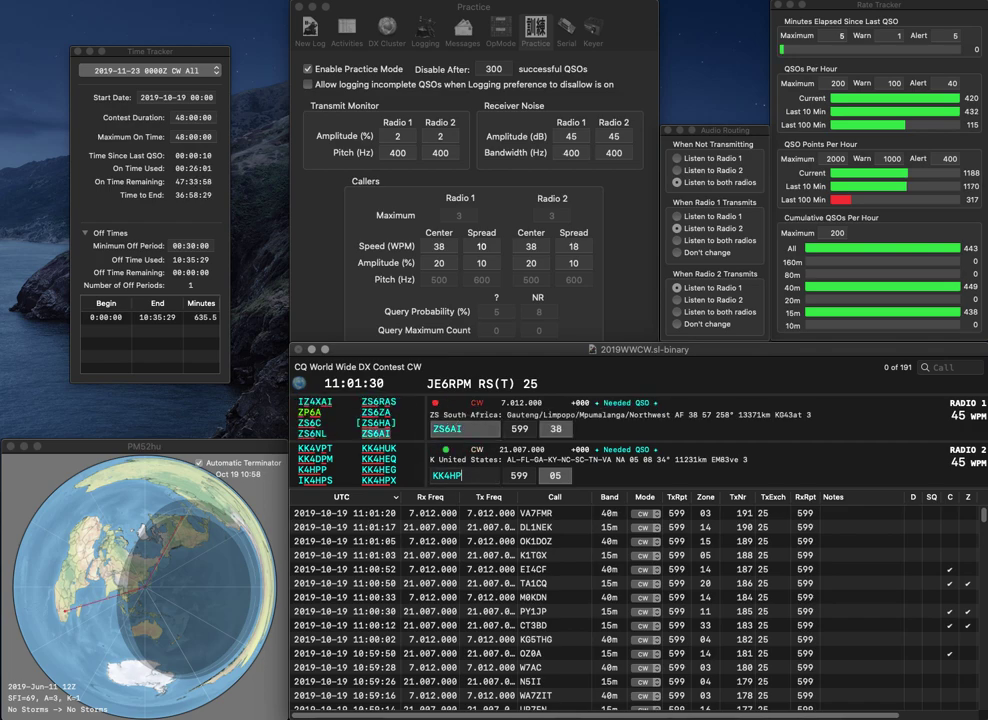
key(Home)
key(Delete)
text(V)
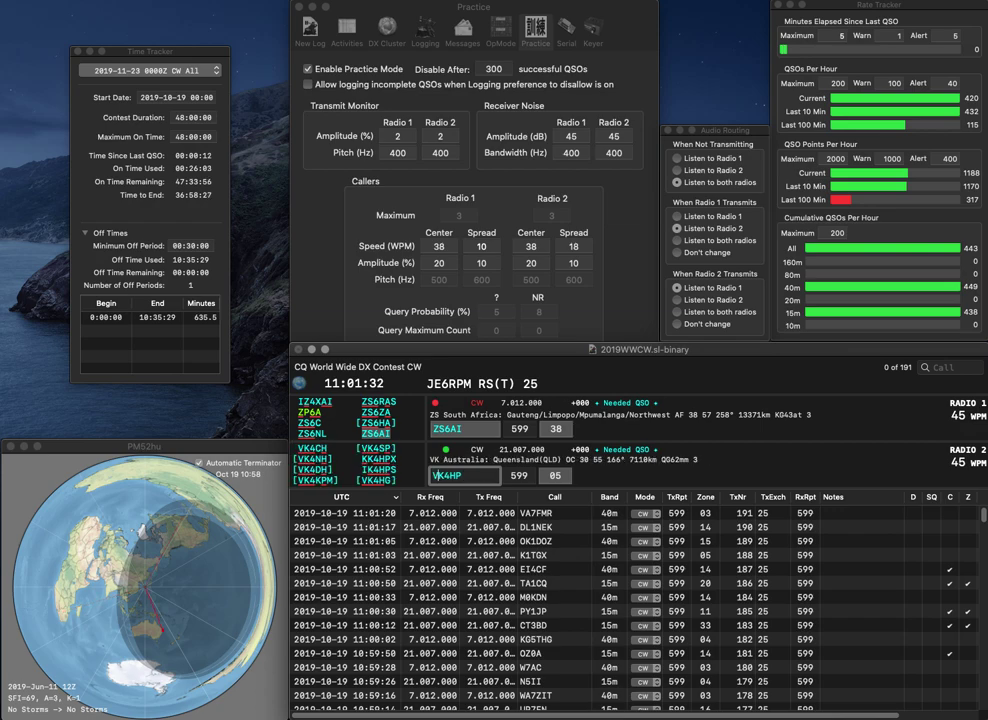
key(Delete)
text(S)
key(Return)
text(R)
key(BackSpace)
text(S)
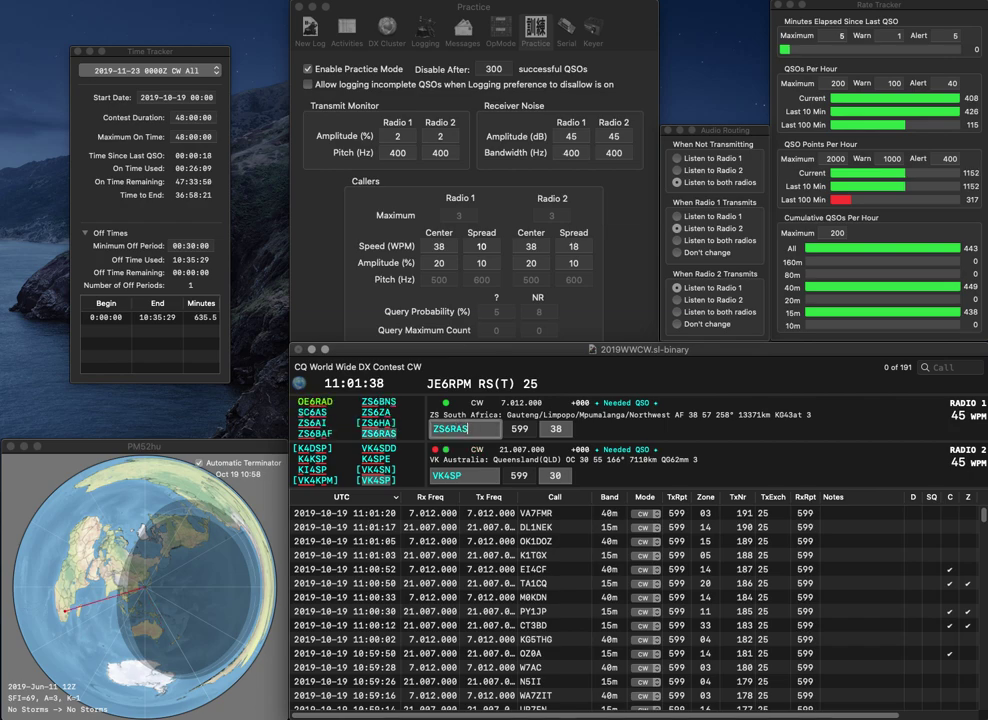
key(Return)
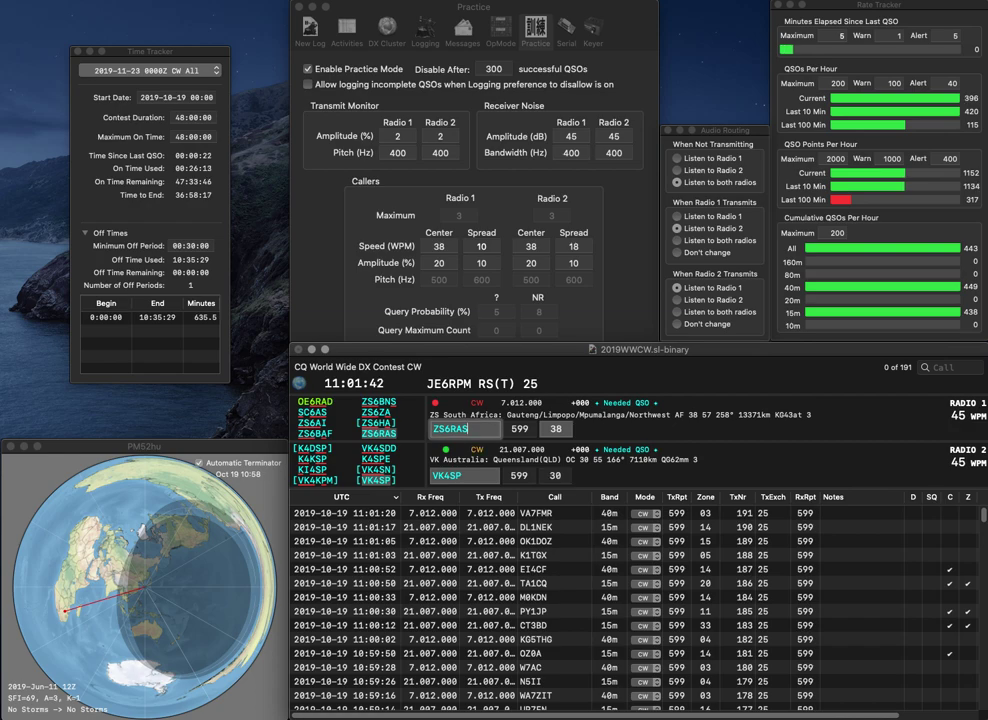
key(Return)
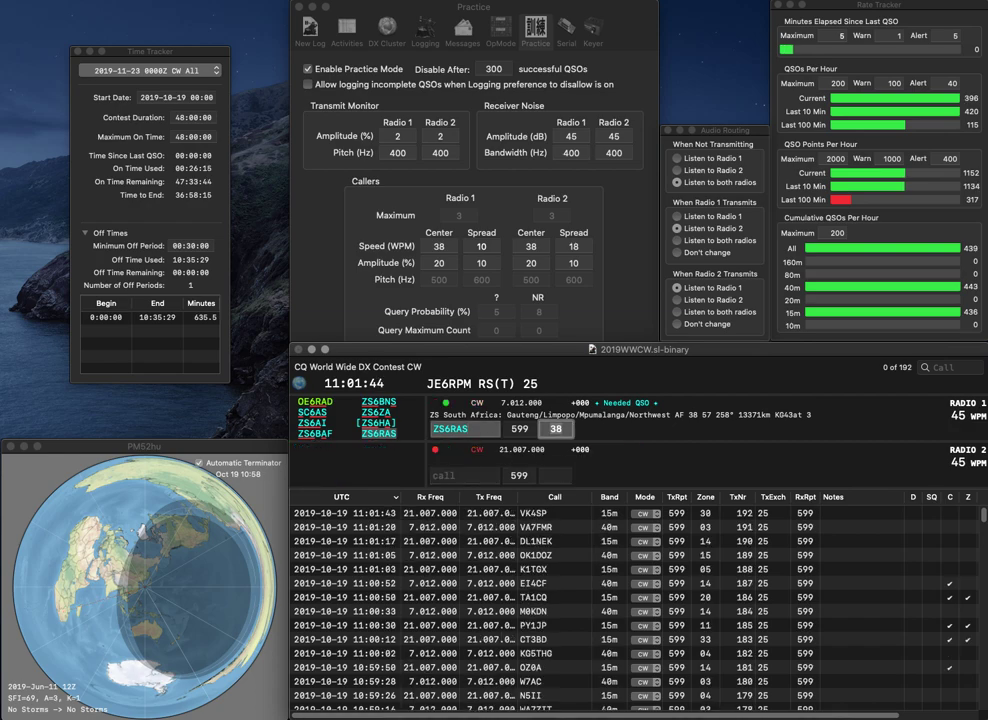
key(Return)
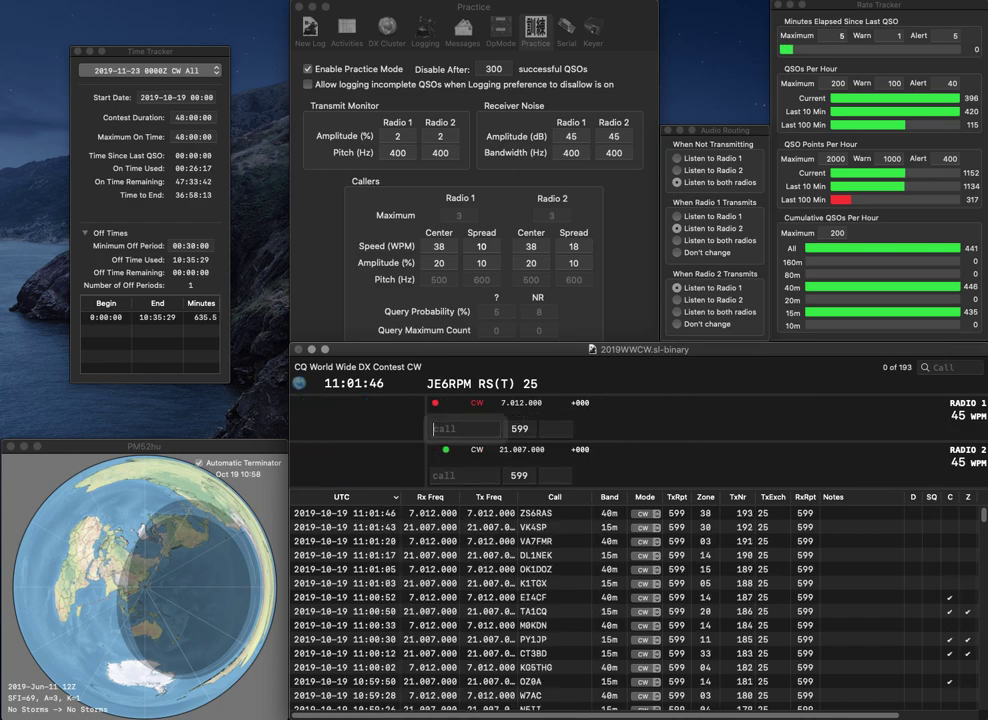
text(KA2)
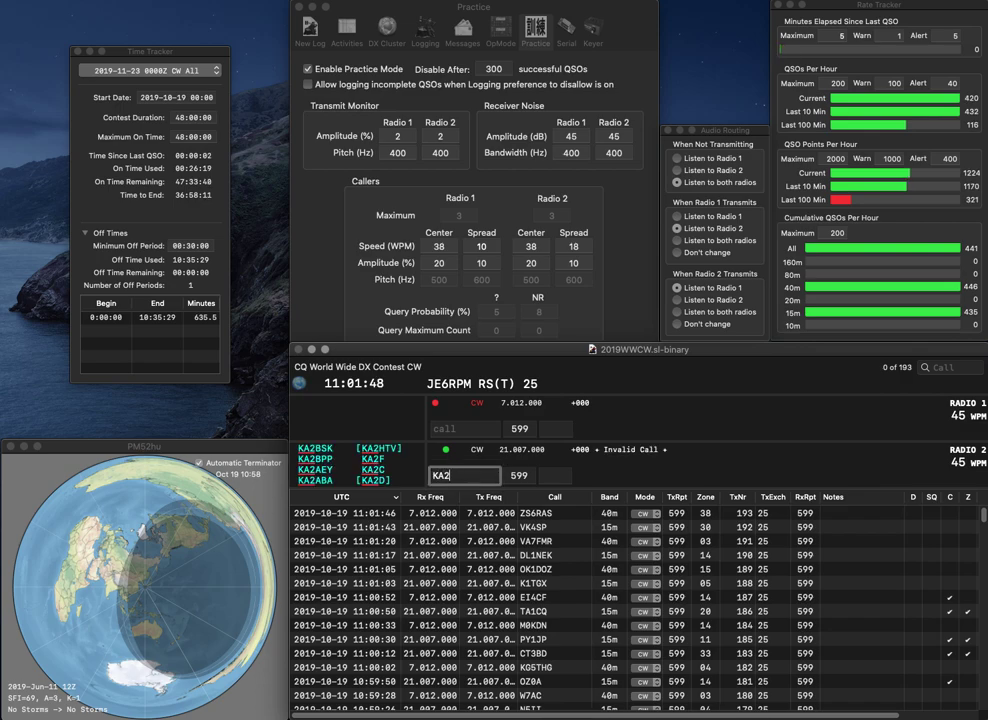
text(GQQNN9T)
key(Return)
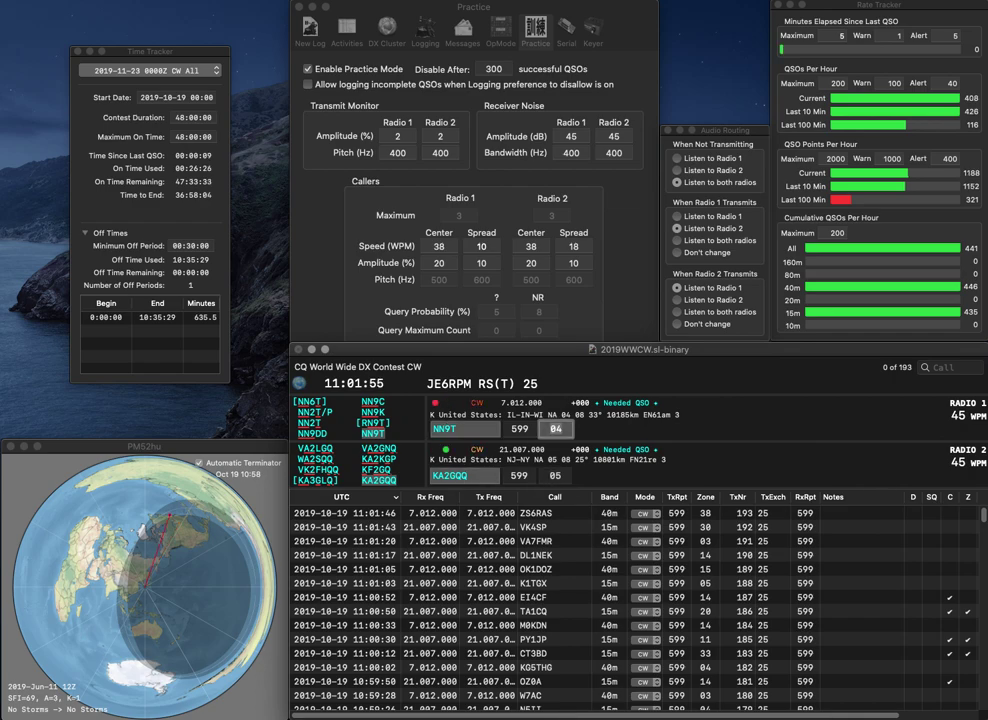
key(Return)
Step: Correct the Radio 1 call sign to RN9T and answer it again
key(space)
key(Left)
key(Left)
key(Left)
key(Left)
key(Delete)
text(R)
key(Return)
text(KJQ)
key(Left)
key(Left)
key(Left)
text(F4)
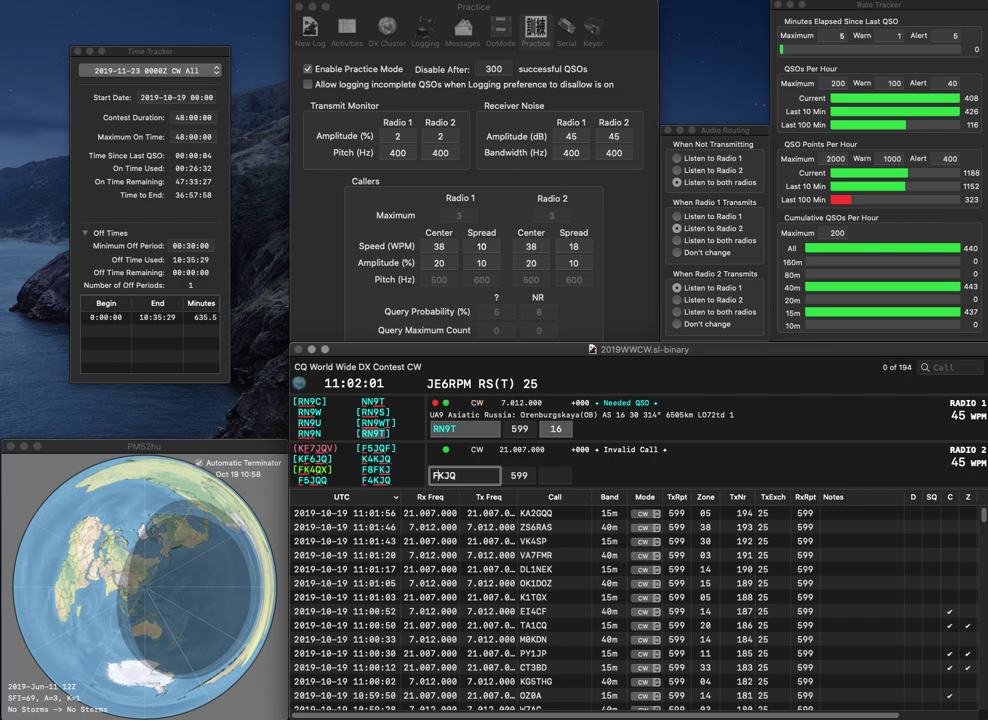
key(Return)
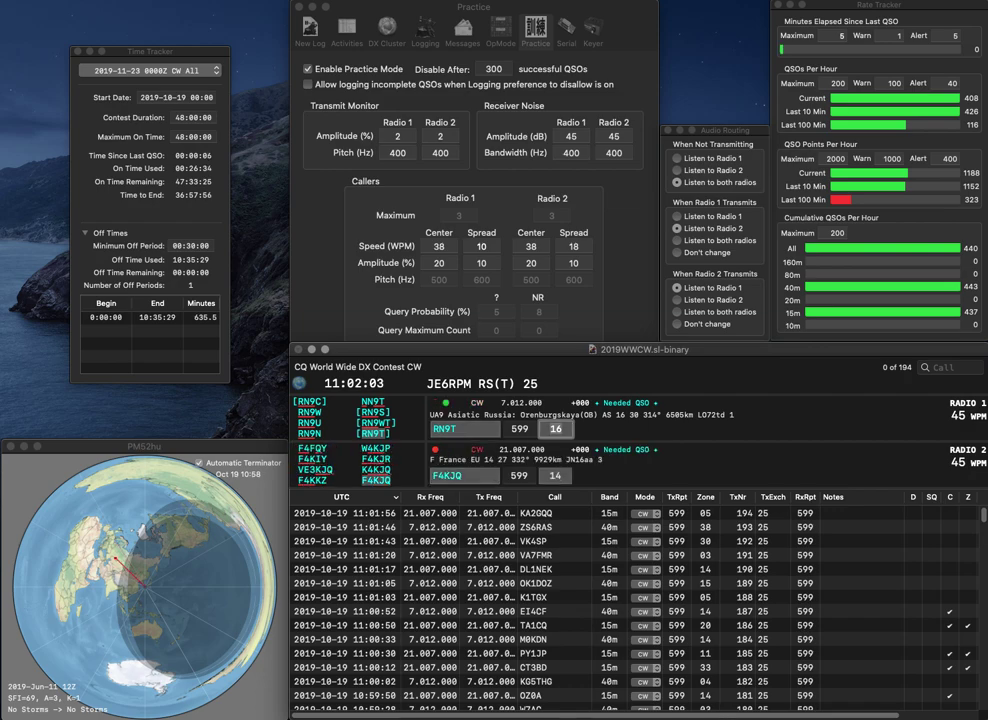
key(Return)
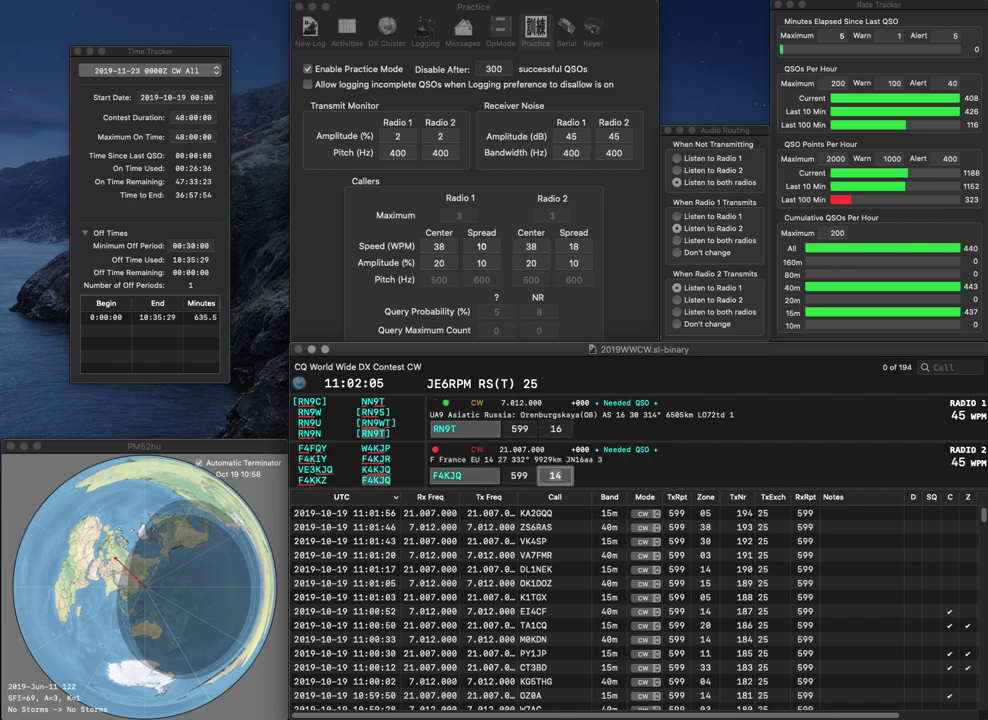
key(Return)
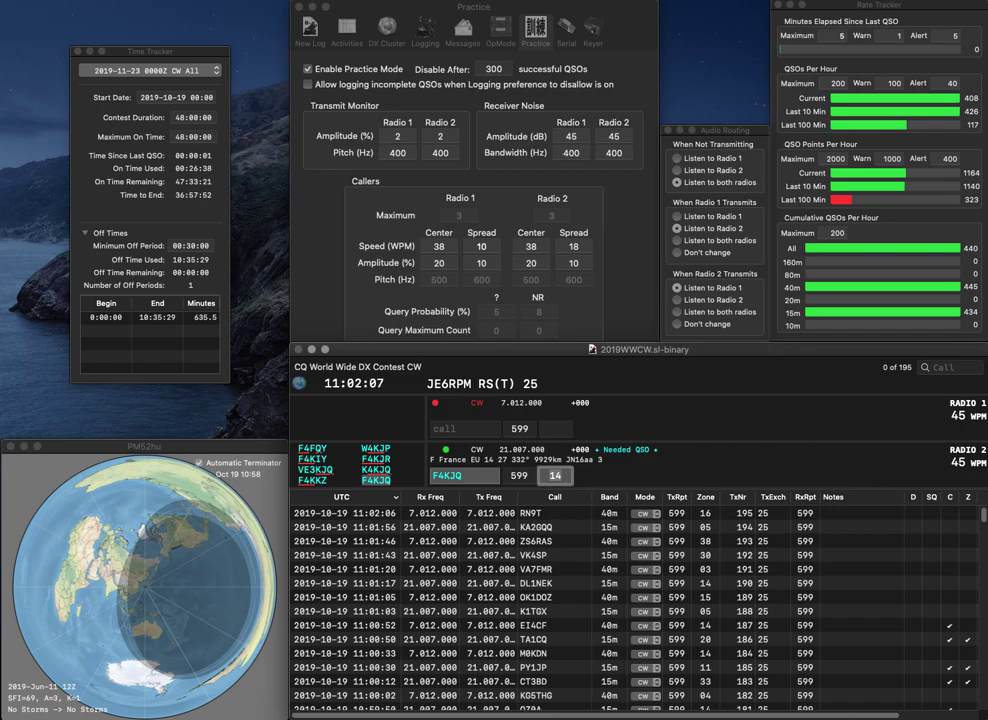
key(Return)
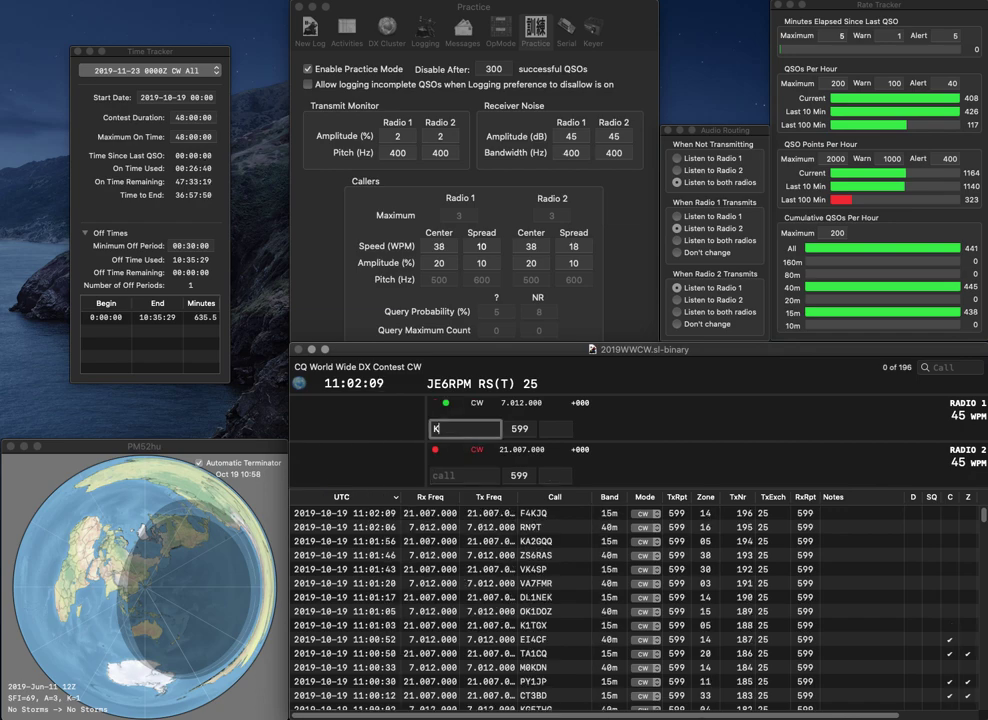
Step: Answer K2TWI on Radio 1, then enter RW4HL as the caller on Radio 2 and answer it
text(K2TWI)
key(Return)
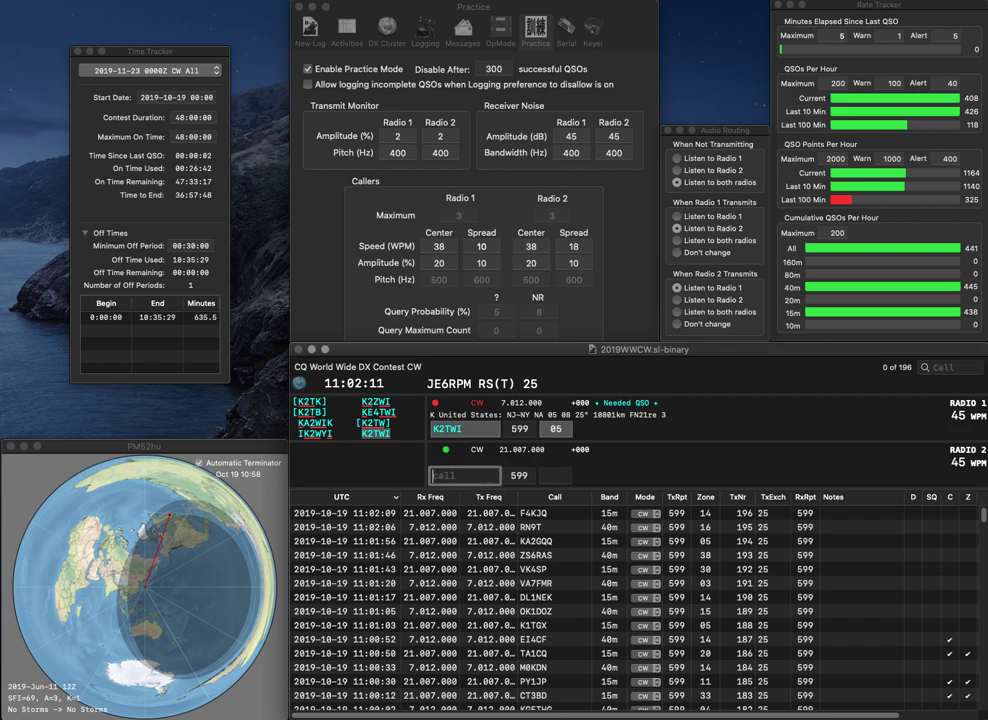
text(HW)
key(BackSpace)
key(BackSpace)
text(HL)
key(Left)
key(Left)
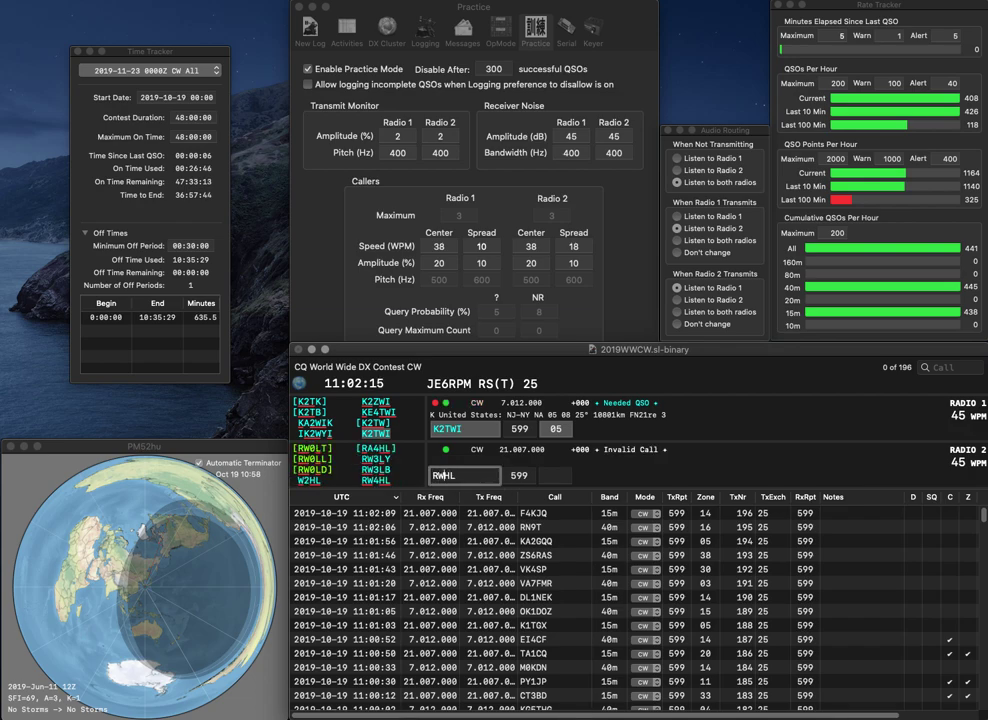
text(W4)
key(Return)
key(Return)
key(space)
key(space)
key(Return)
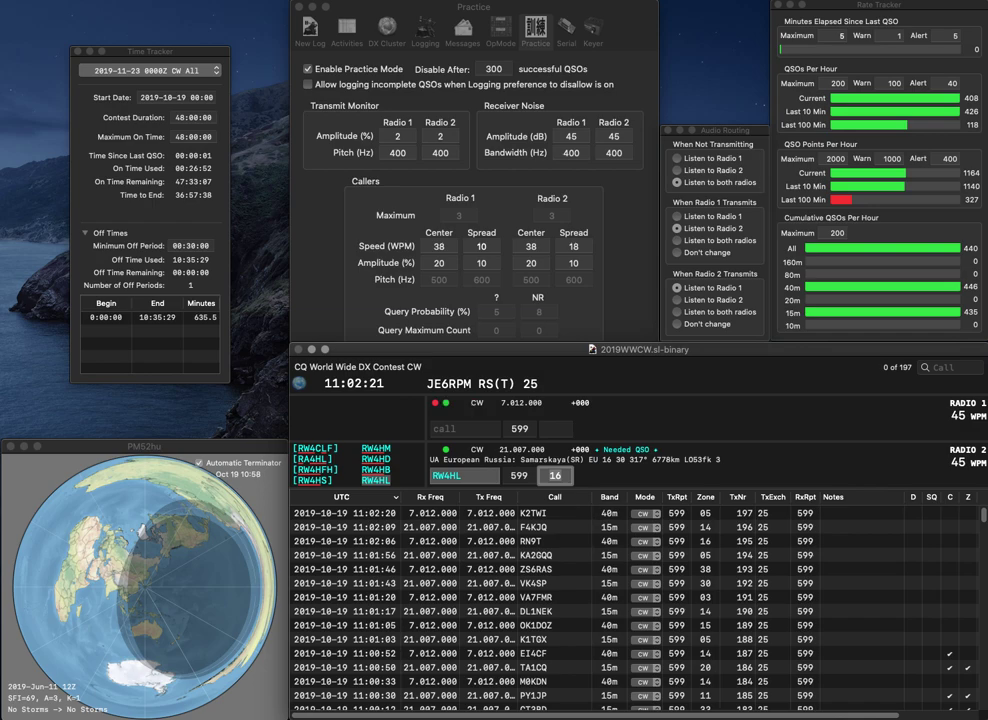
key(Return)
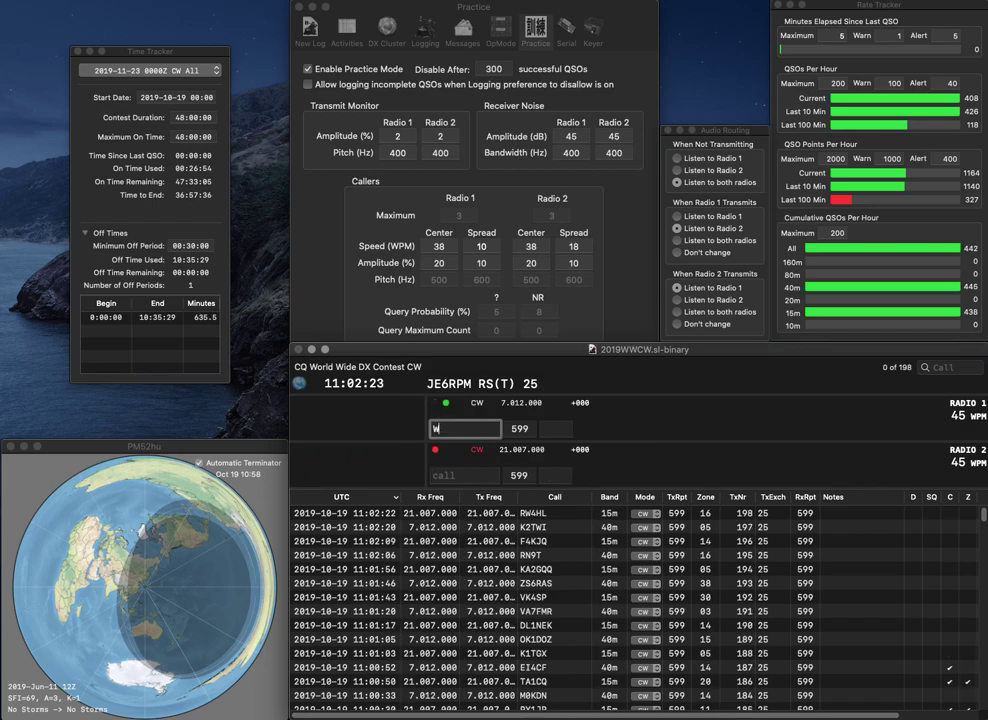
Step: Answer W7RG on Radio 1 and log it with zone 03, noting the partial call D on Radio 2 meanwhile
text(W7RG)
key(Return)
text(D)
key(Tab)
key(space)
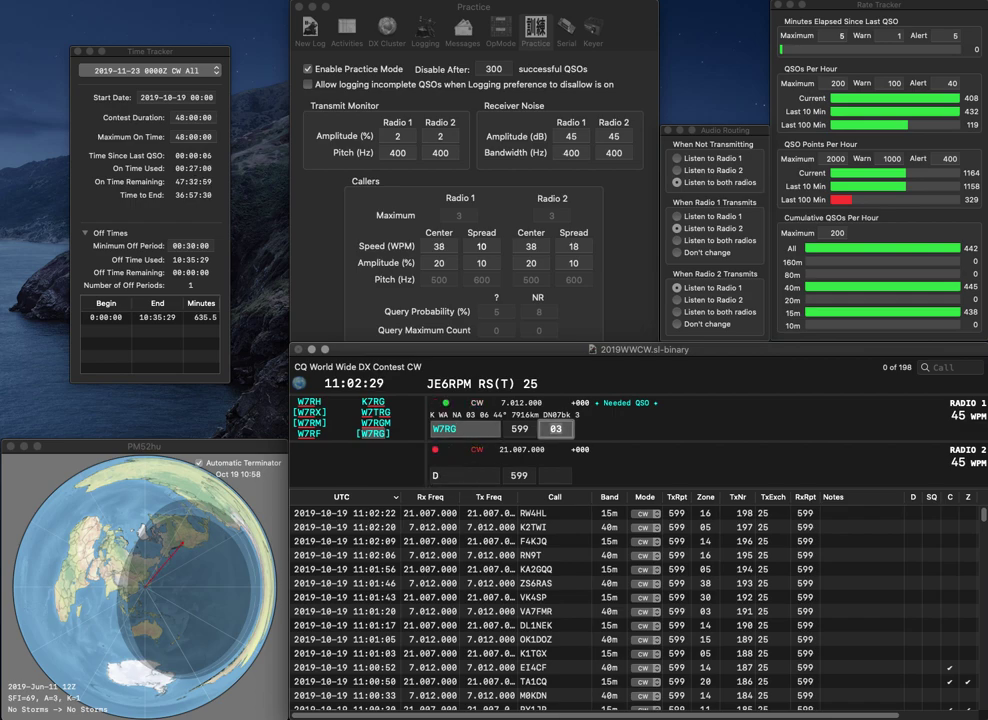
key(Return)
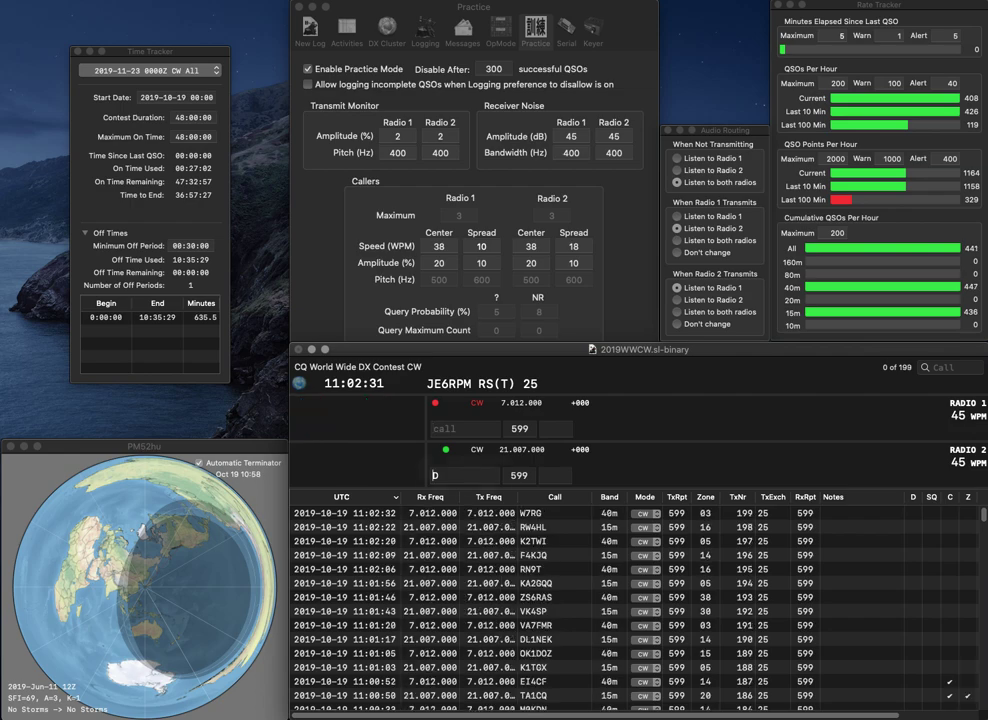
text(IZ5FDD)
key(Return)
text(IZ1AVA)
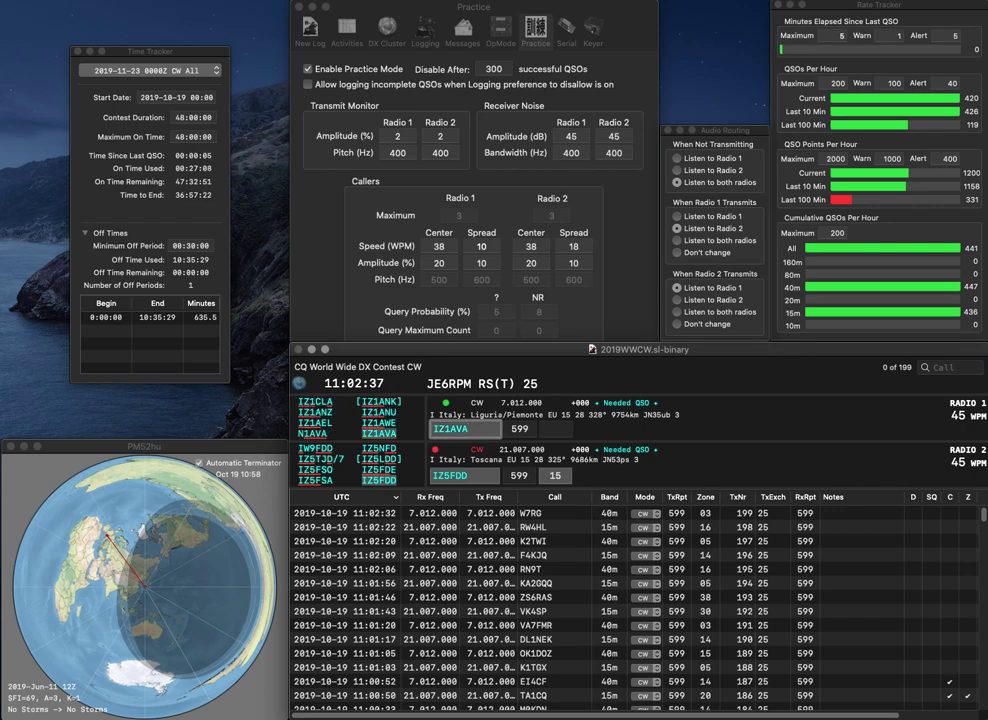
key(Return)
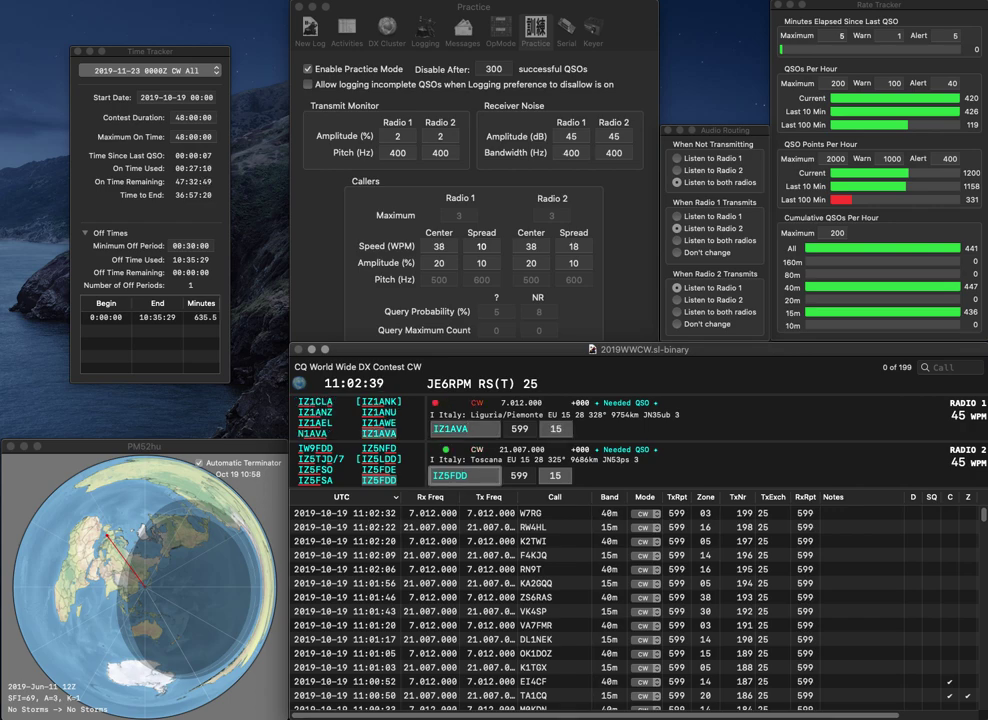
Step: Log the pending IZ5FDD and IZ1AVA contacts and answer W2LB on Radio 2
key(Return)
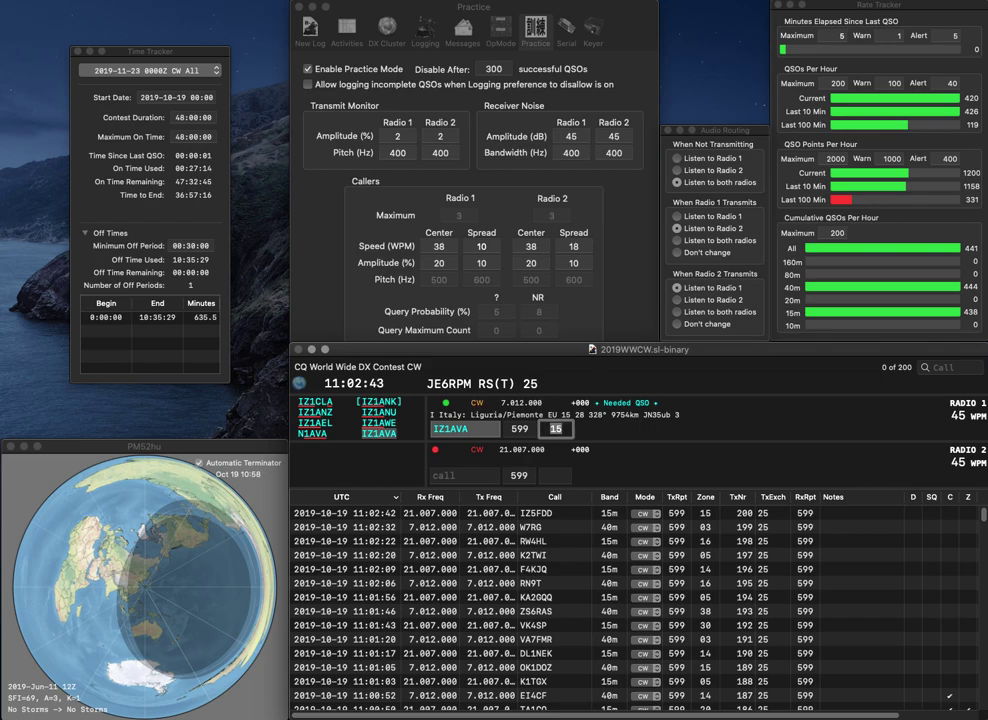
key(Return)
text(W2LB)
key(Return)
text(I7MUS)
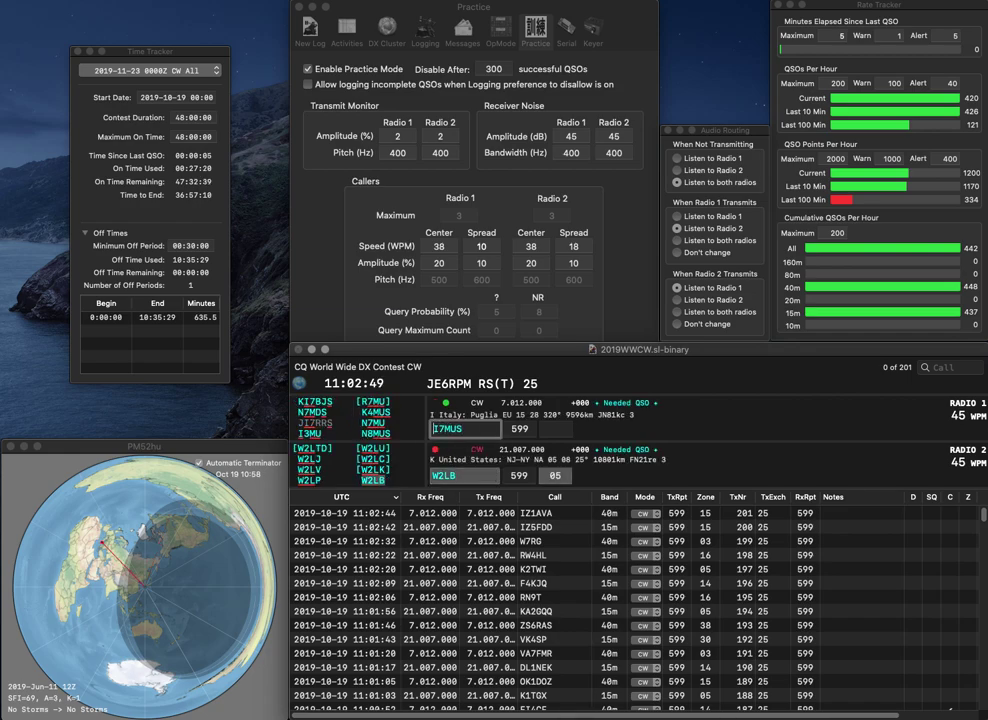
key(Delete)
key(Return)
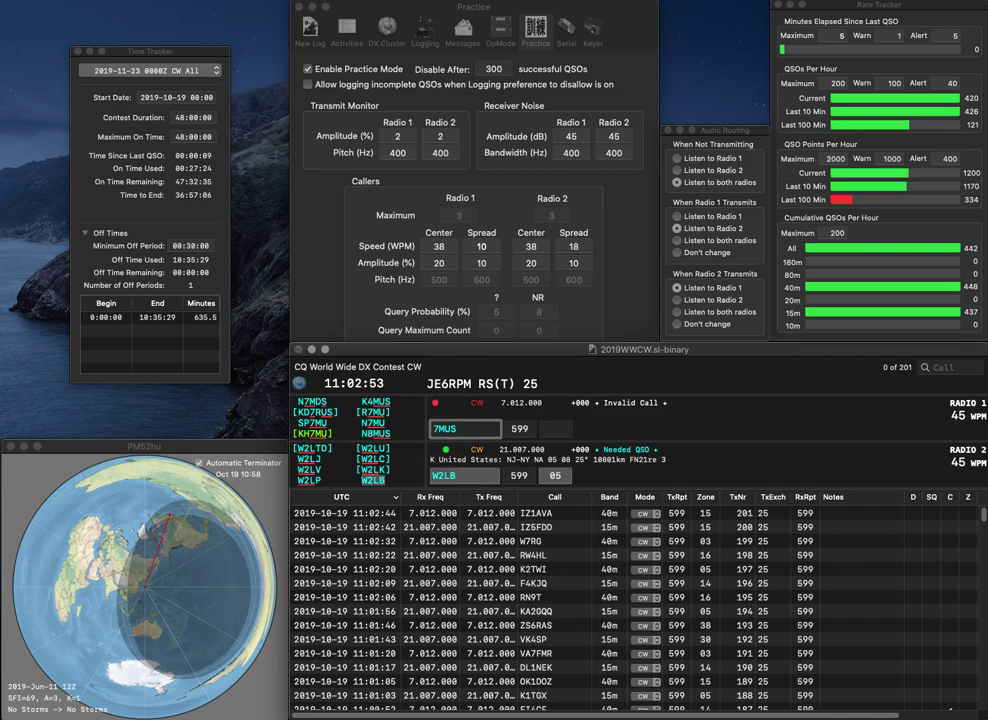
text(KI)
key(Right)
key(Right)
key(Right)
key(Right)
key(BackSpace)
text(H)
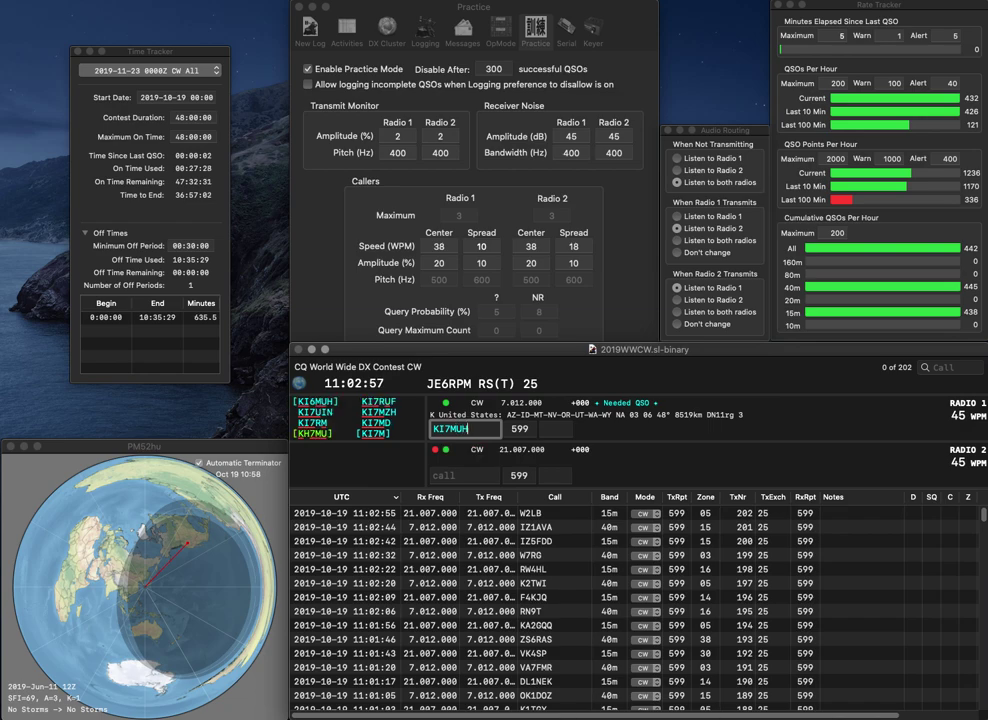
key(Return)
Step: Enter WZ8T as the caller on Radio 2 and send the exchange
text(Z8T)
key(Up)
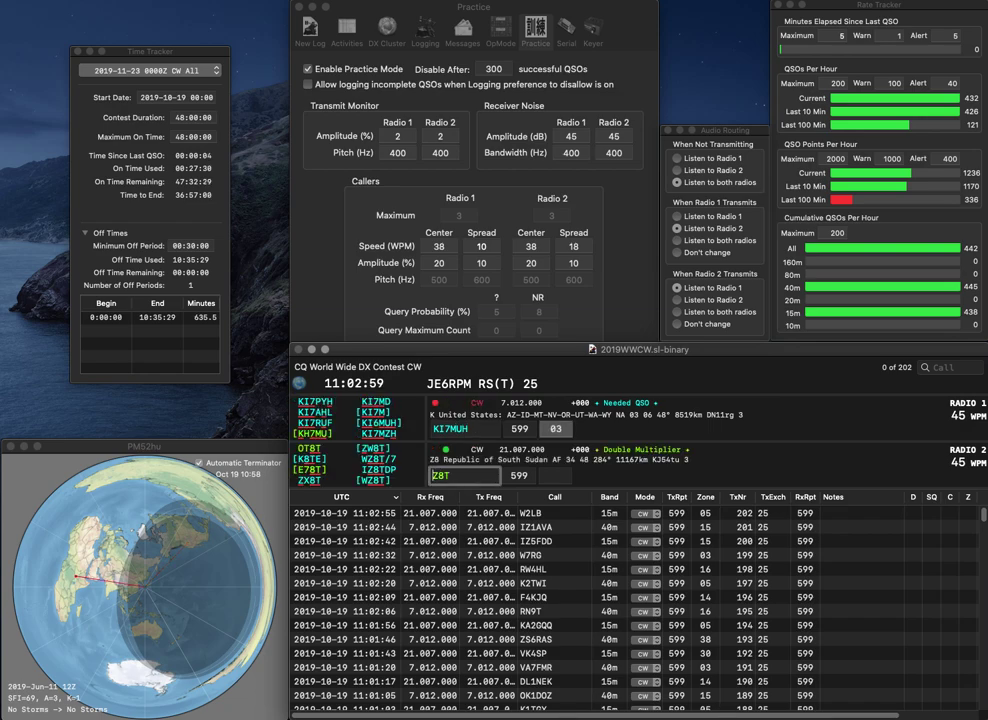
key(Home)
text(W)
key(Return)
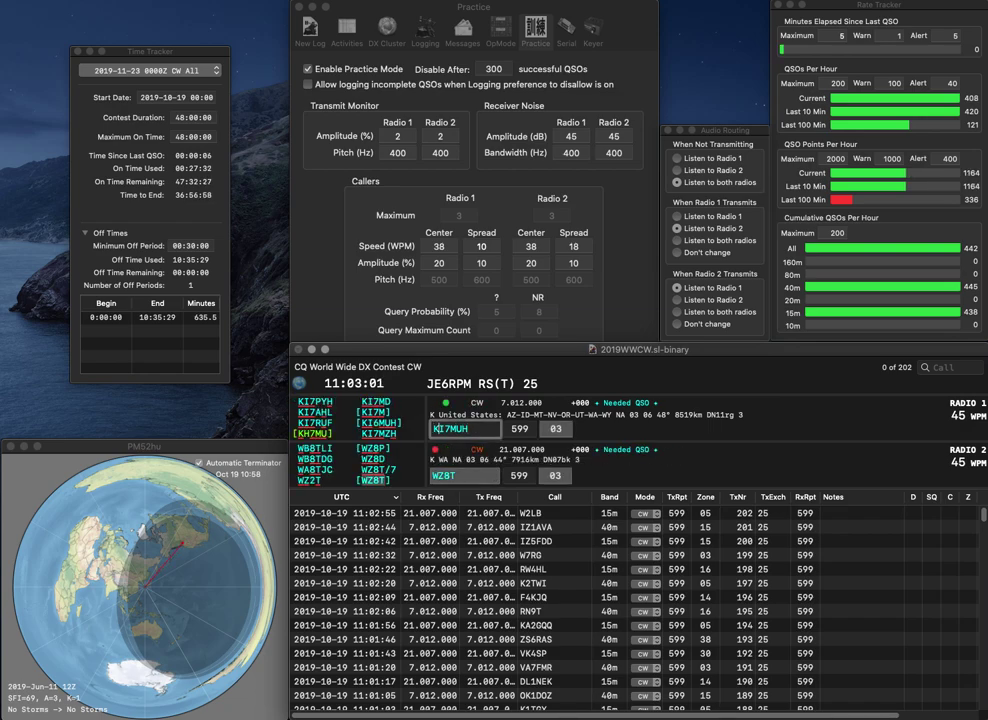
key(BackSpace)
text(6)
key(Return)
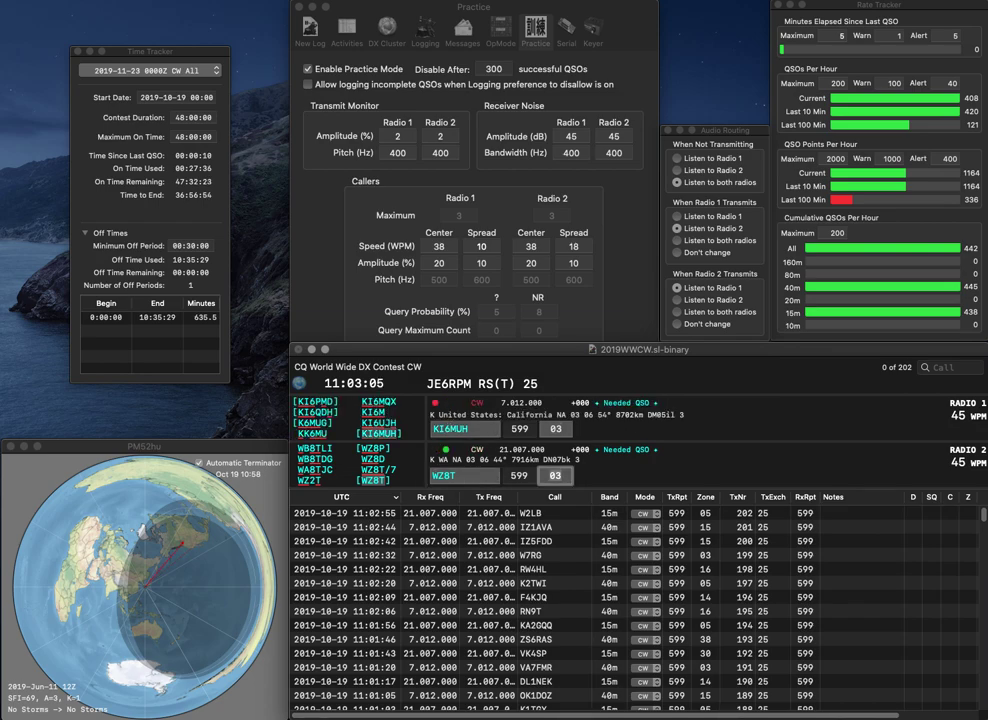
key(Return)
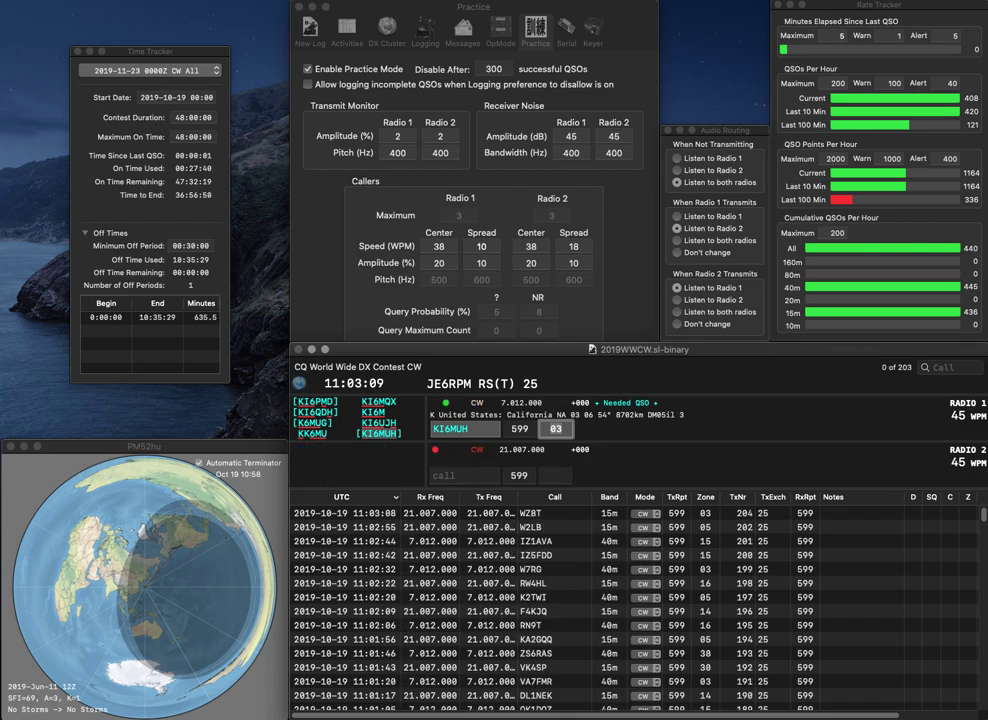
key(Return)
Step: Answer LA3DPA on Radio 2 and the partial call LNN on Radio 1
text(P)
text(DPA)
key(Home)
key(Delete)
text(LA3)
key(Return)
text(LNN)
key(Return)
key(Left)
key(BackSpace)
text(U)
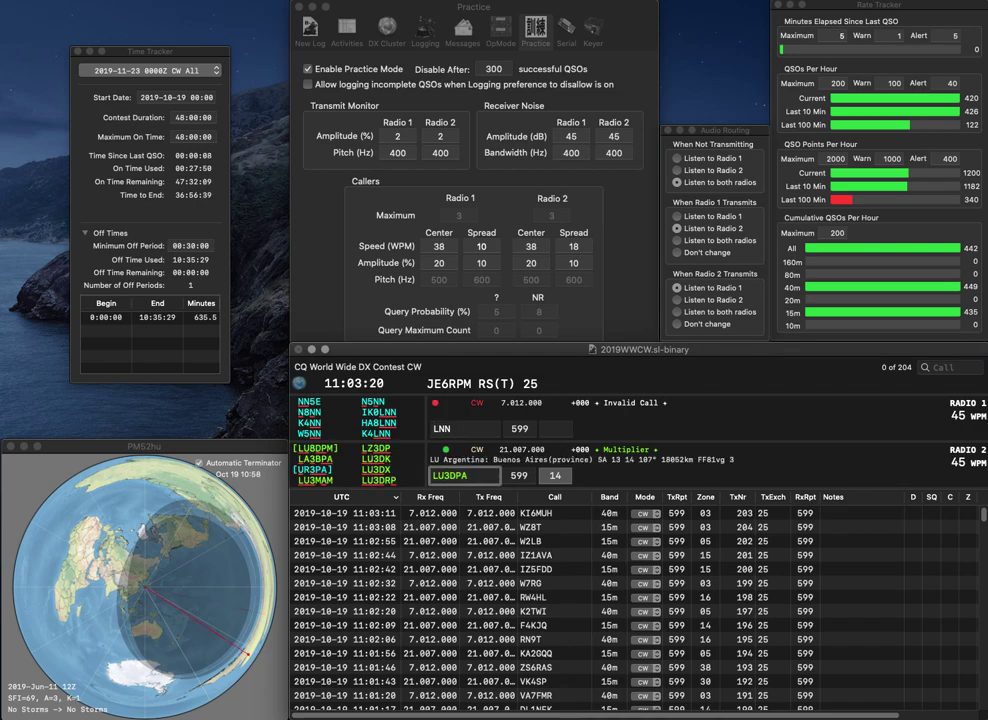
key(BackSpace)
text(A)
key(Right)
key(Delete)
text(B)
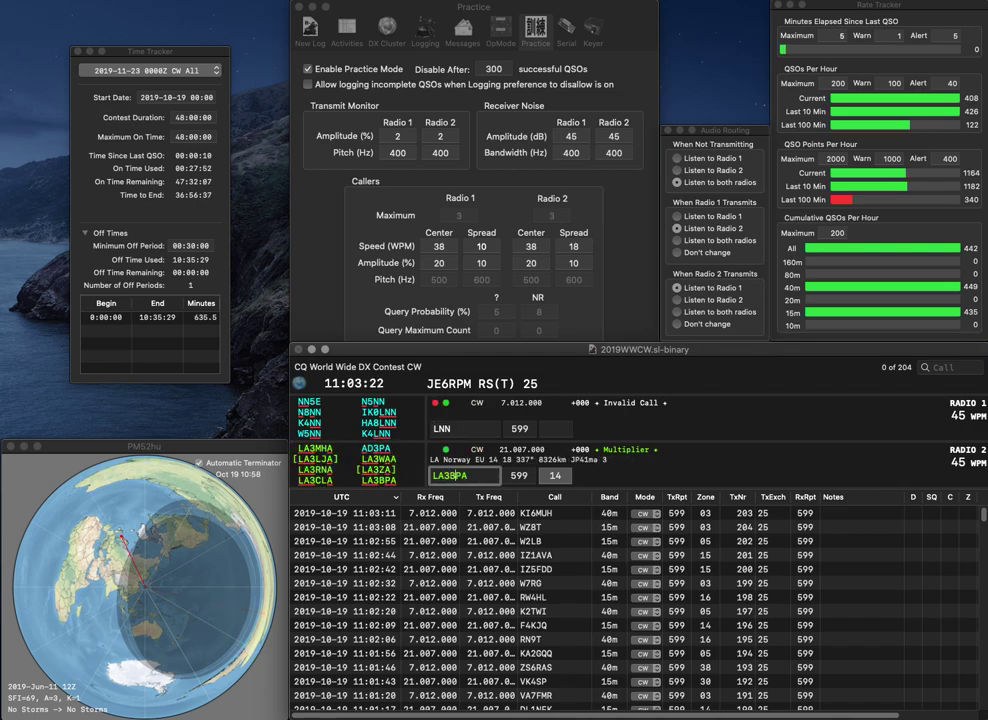
key(Return)
key(grave)
text(0)
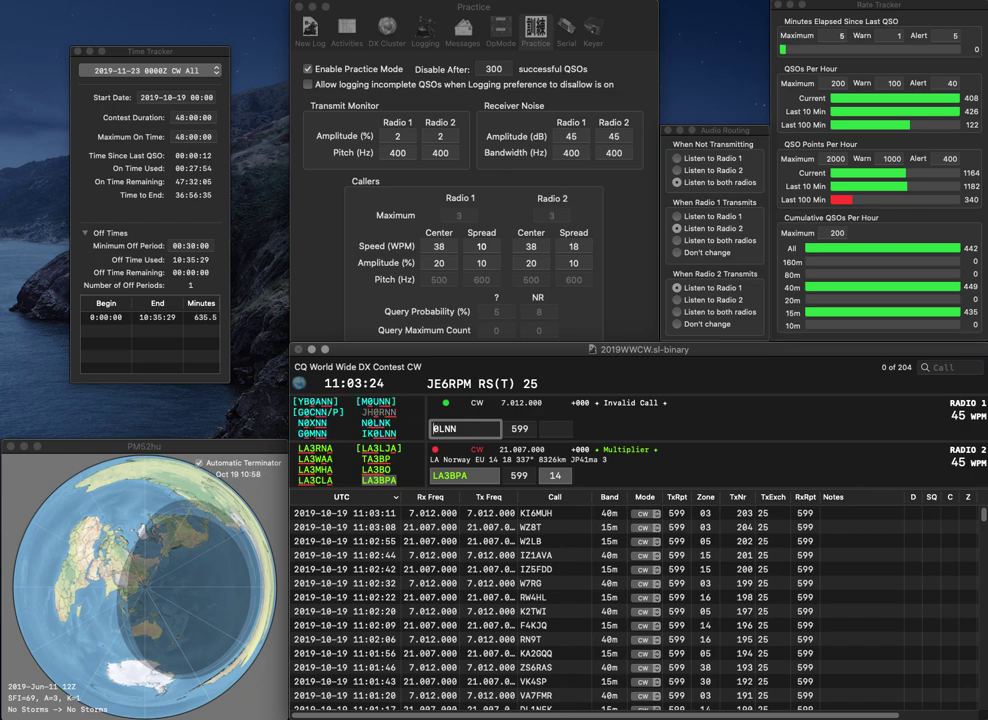
text(IK)
key(Return)
key(grave)
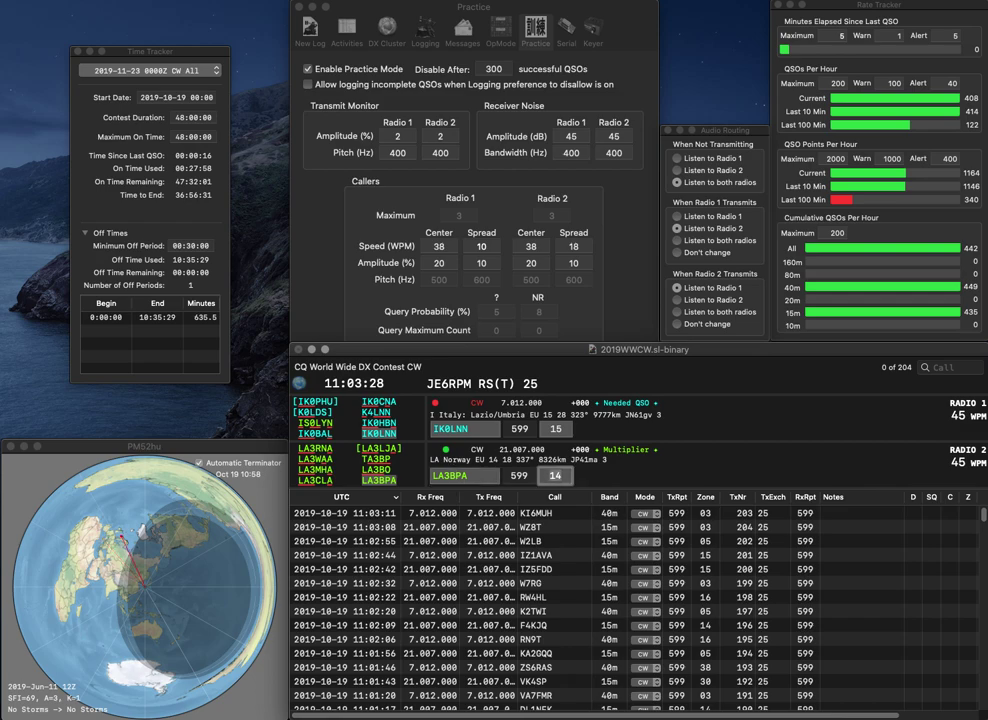
key(Return)
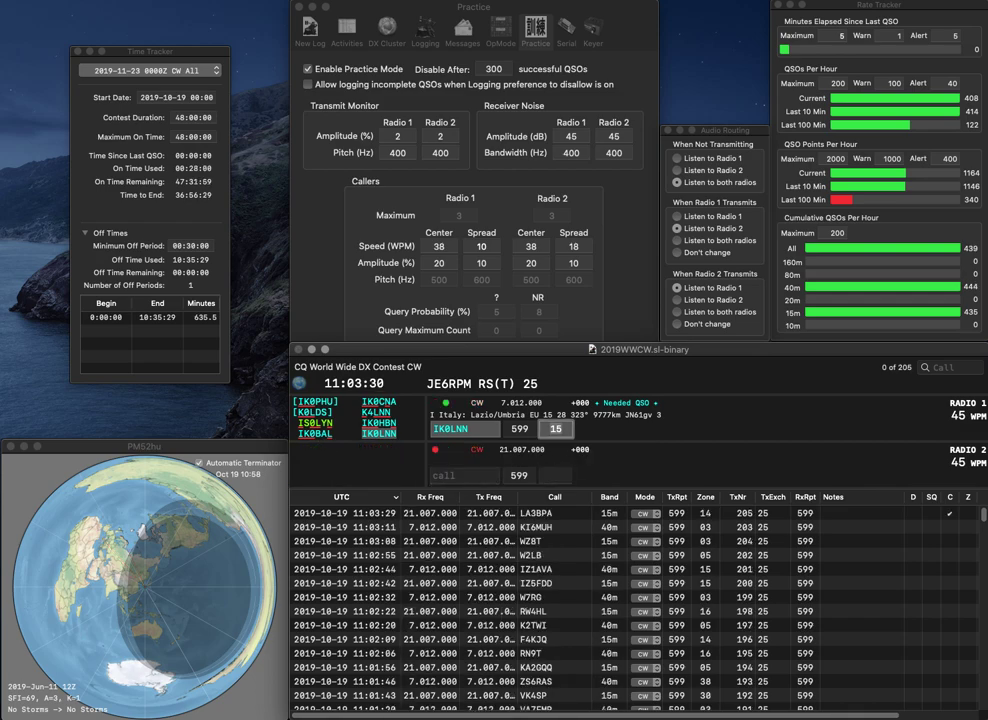
key(Return)
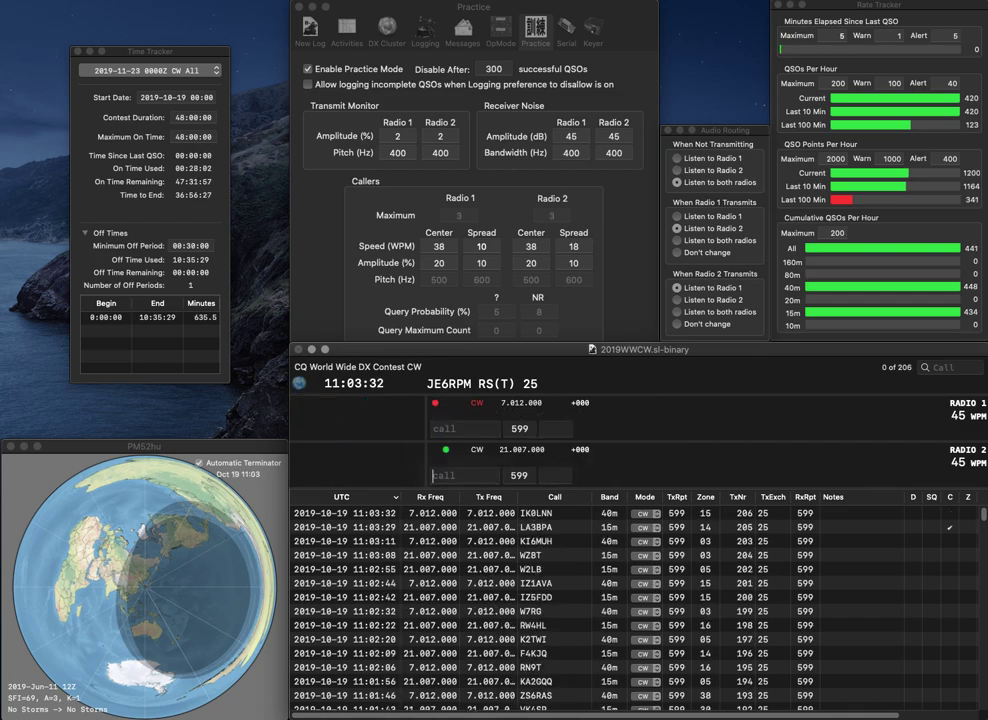
Step: Answer SP5TB on Radio 2 and enter RZKO as the caller on Radio 1
text(SP5)
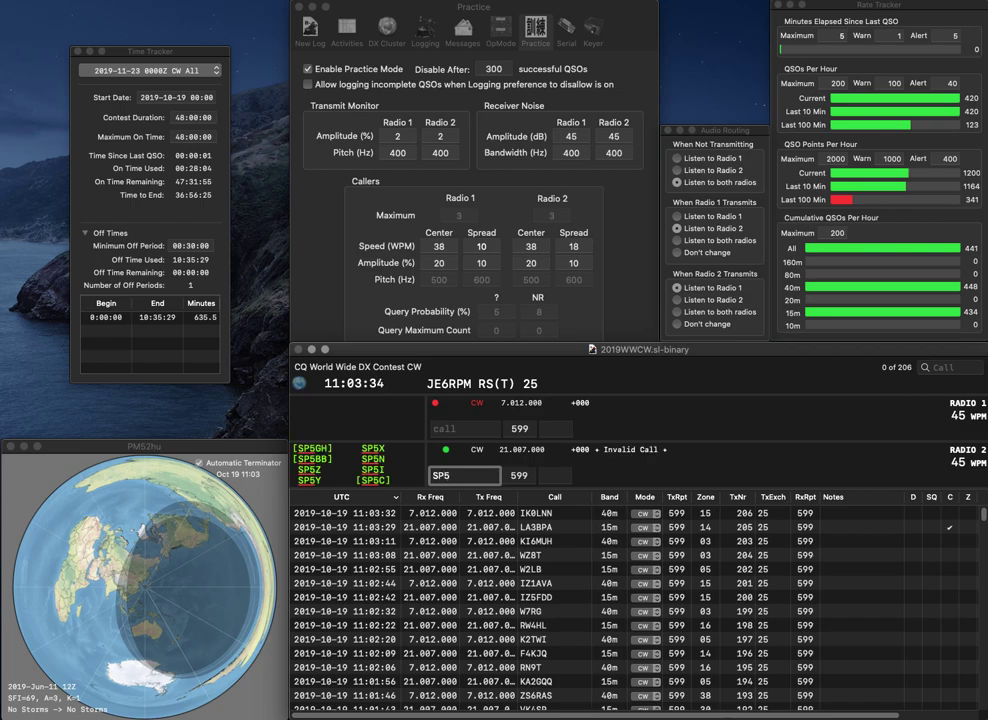
text(TB)
key(Return)
text(RZ)
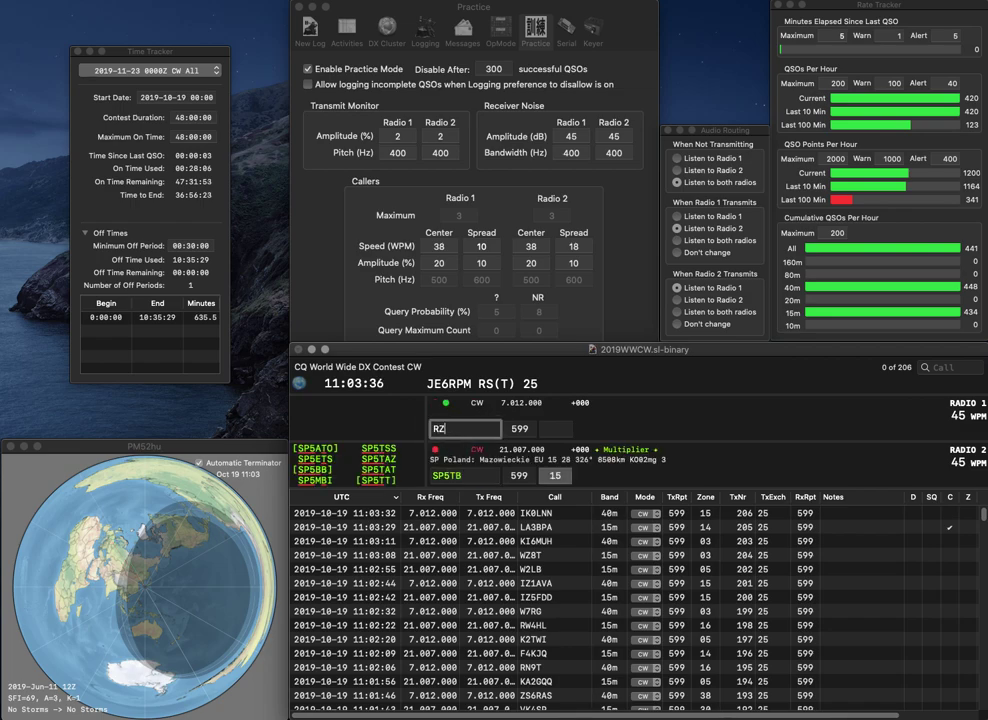
text(KO)
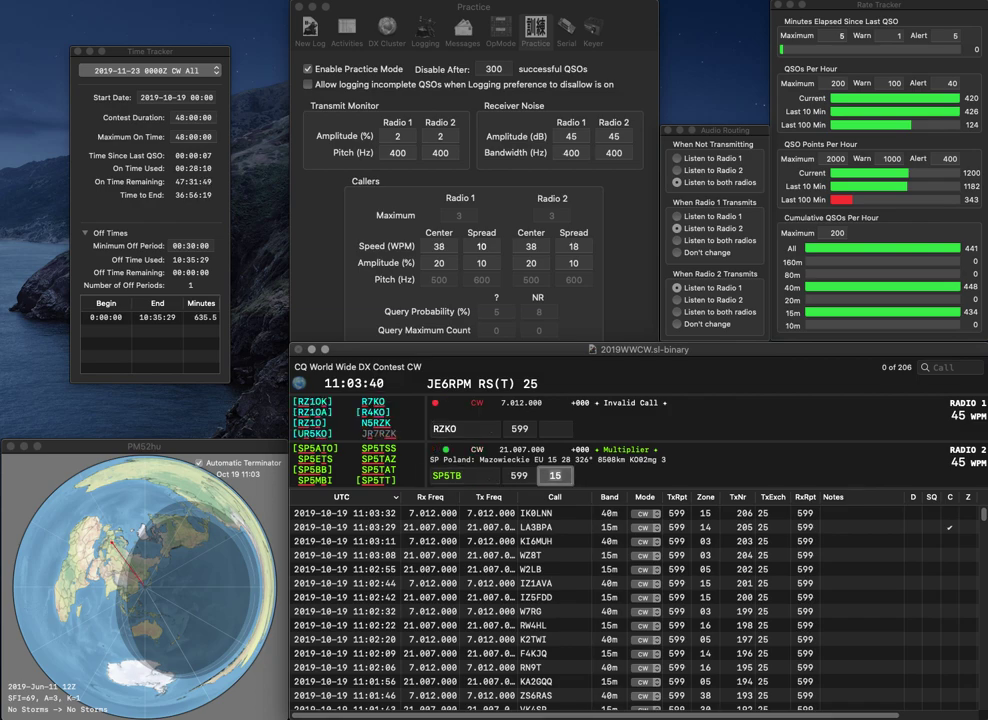
Step: Correct the Radio 2 call to SP4TB and send it to the station
key(shift+Tab)
key(Left)
key(Left)
key(BackSpace)
text(4)
key(Return)
key(Left)
key(Left)
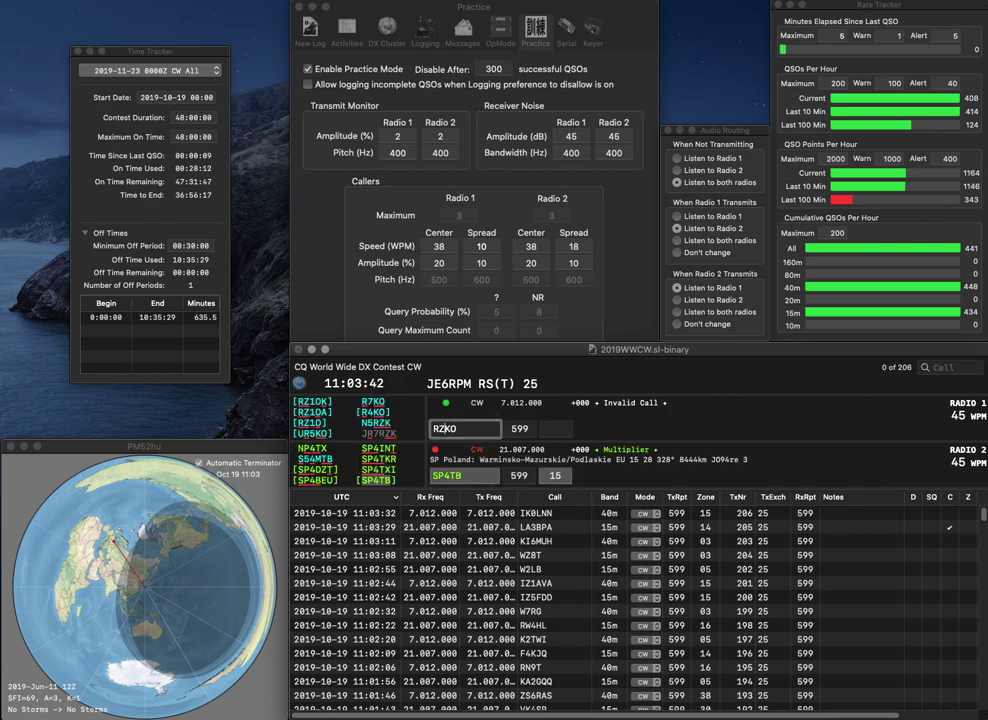
key(BackSpace)
text(7)
key(Return)
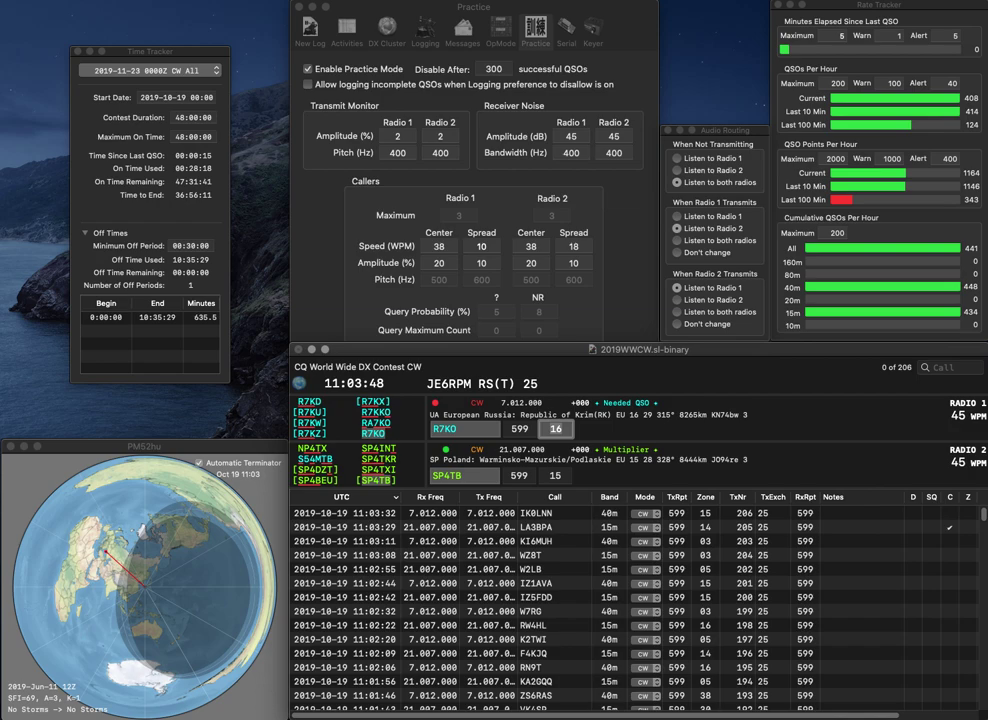
key(Return)
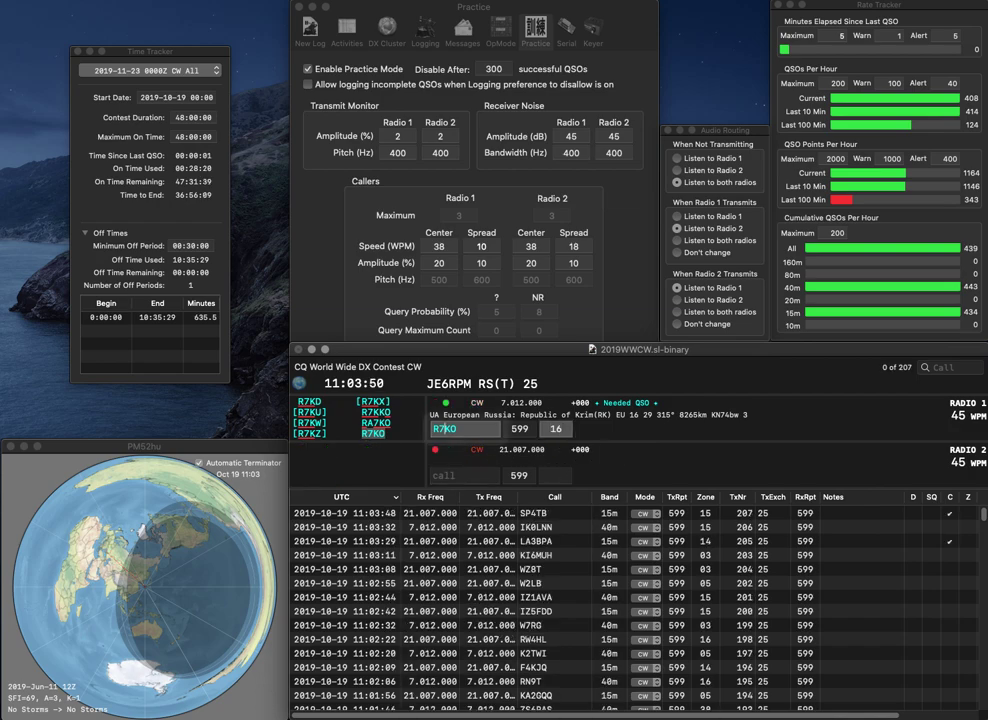
key(Return)
text(PY)
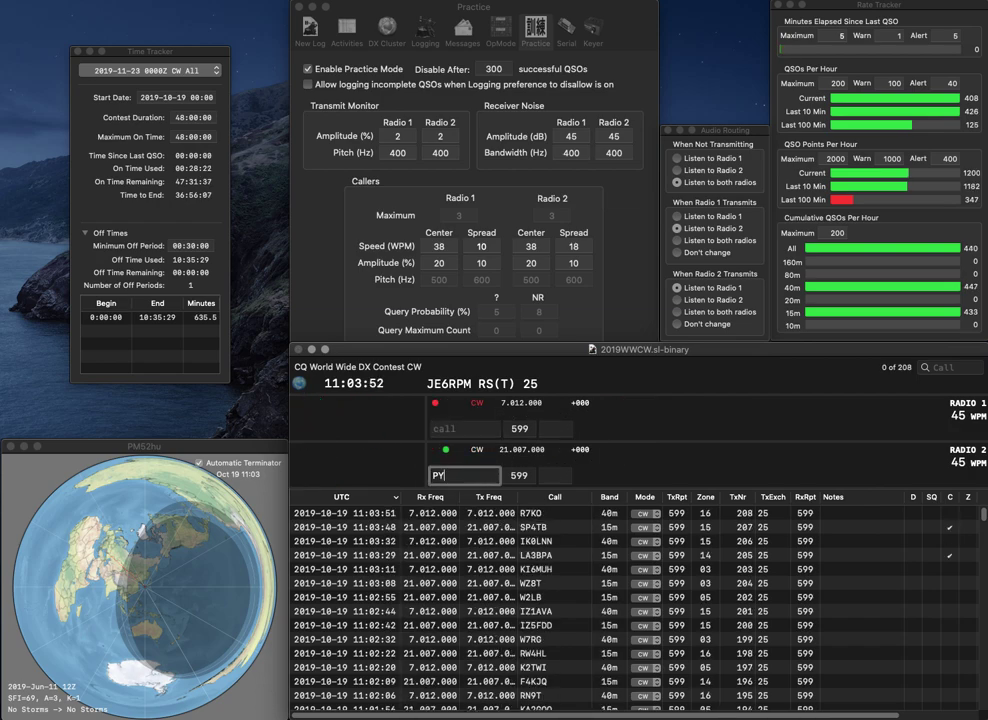
text(1DAB)
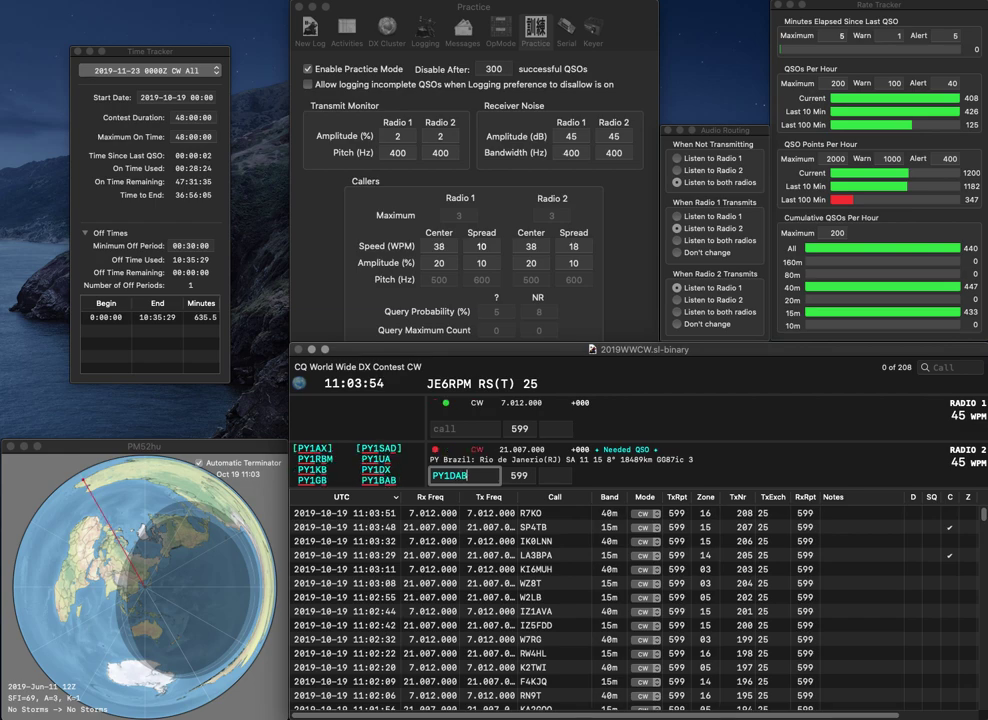
key(Return)
text(4O)
key(Return)
Step: Correct the Radio 2 call to PY1BAB and send it to the station
key(F1)
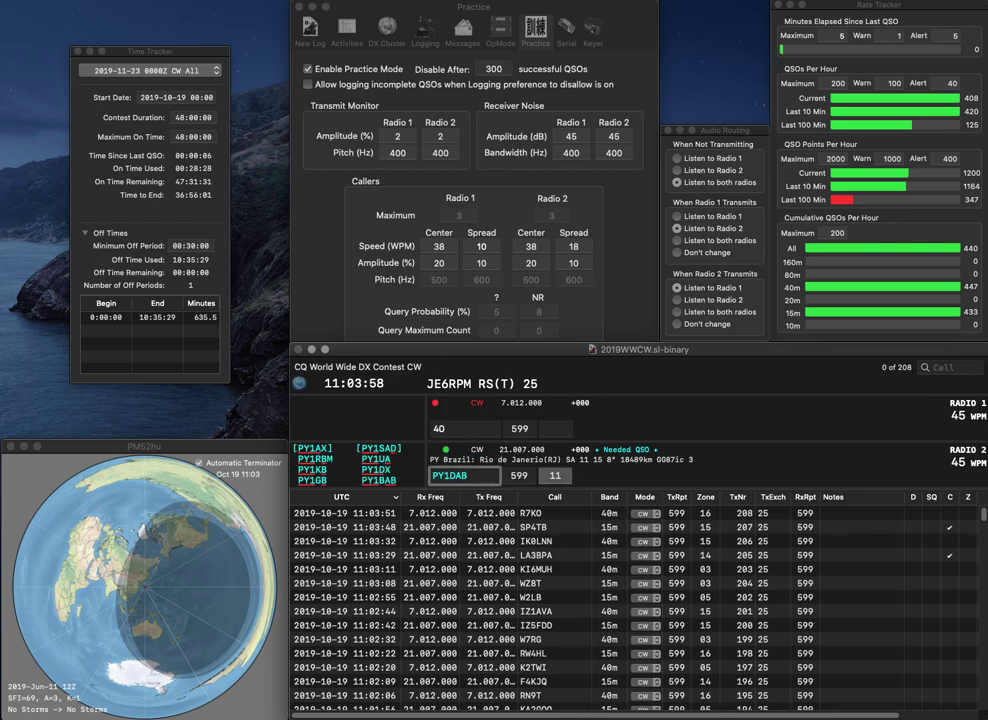
text(B)
key(Left)
key(BackSpace)
key(Return)
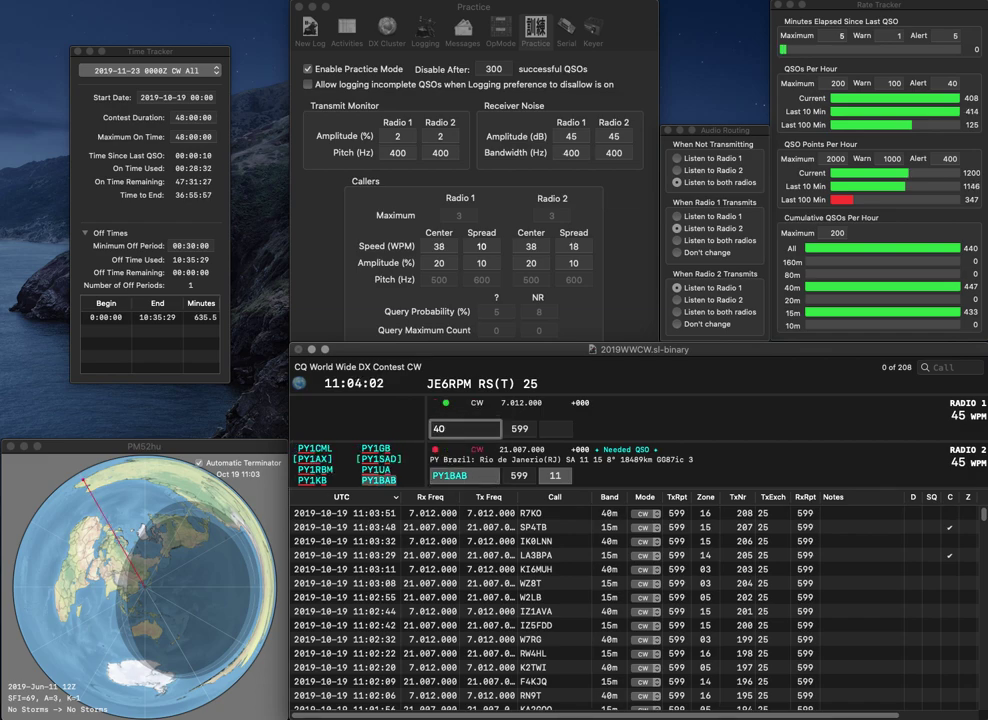
text(WT4O)
key(space)
click(449, 476)
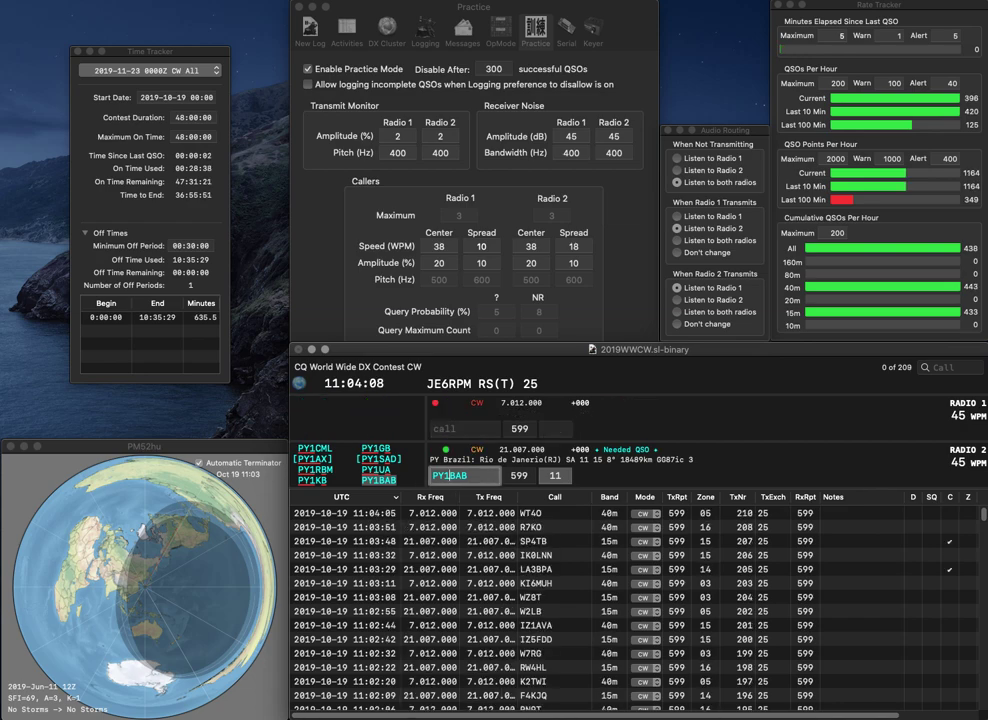
key(Return)
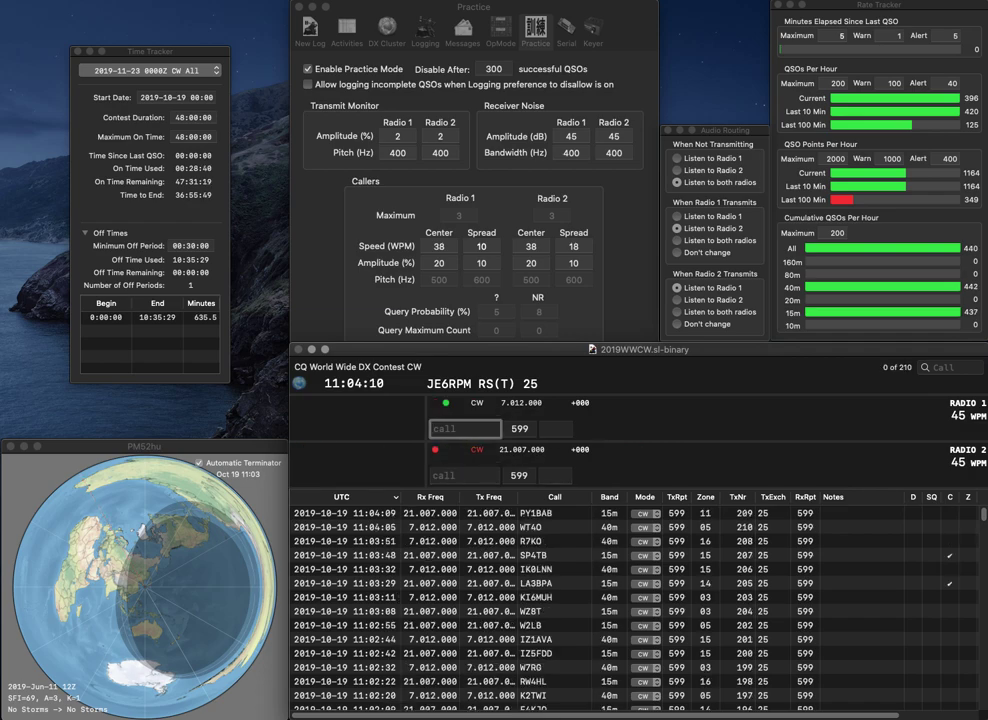
text(NM2L)
key(Return)
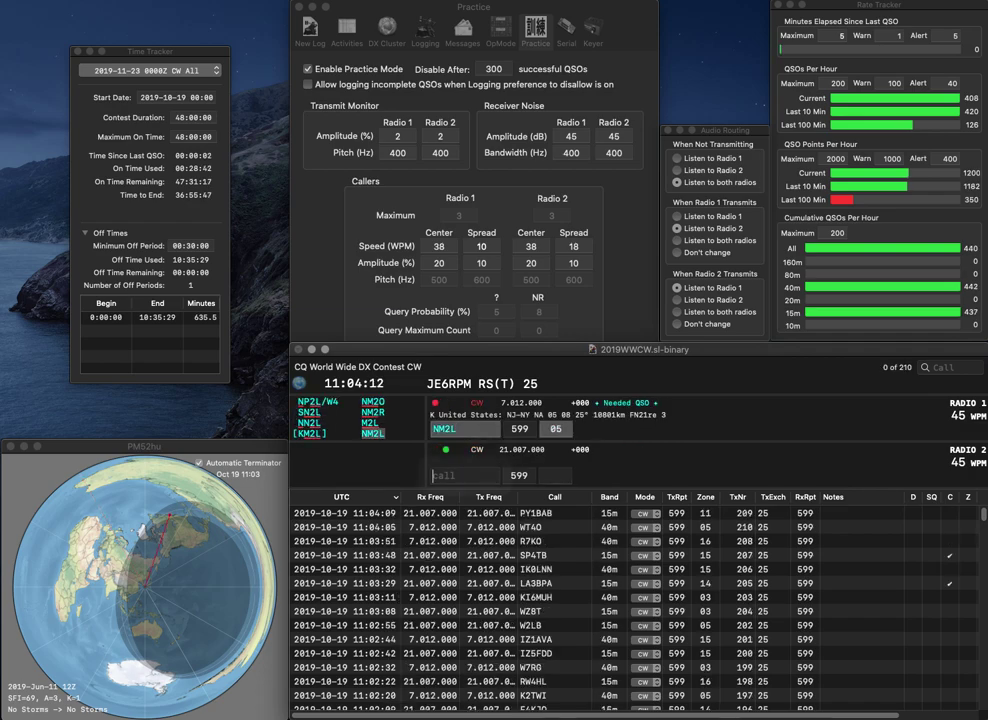
text(SP4J)
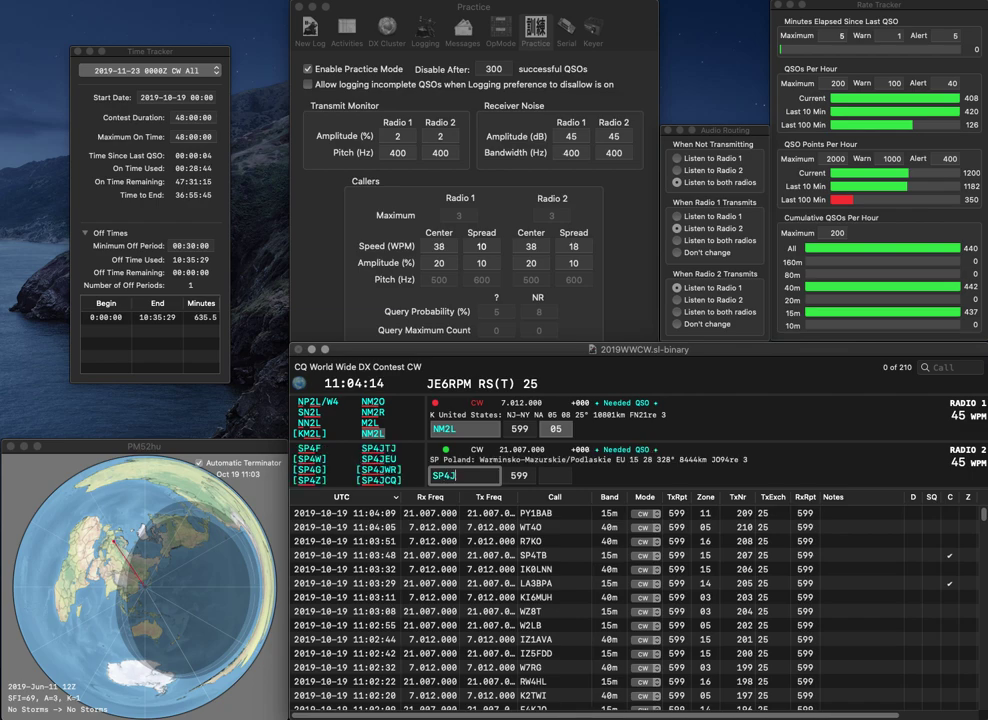
text(WR)
key(Return)
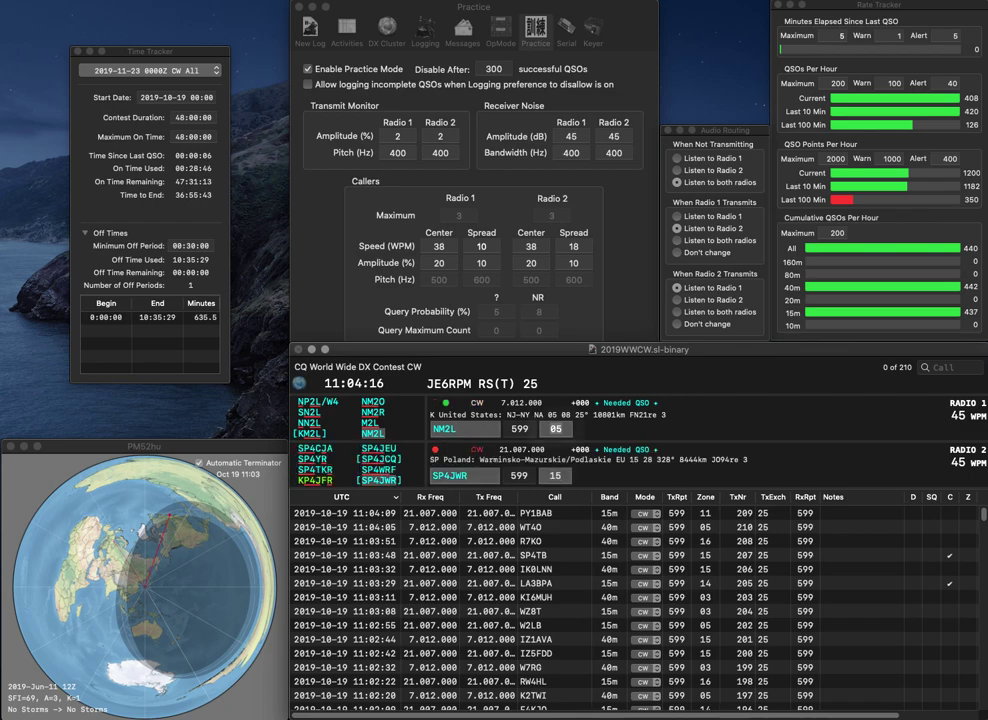
key(Return)
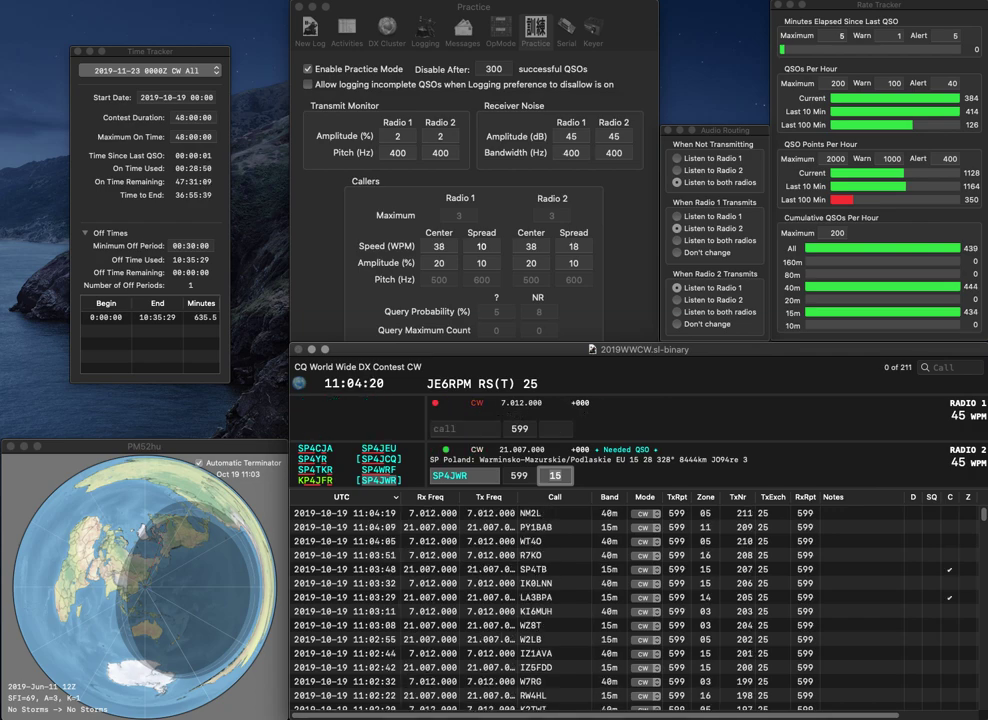
key(Return)
Step: Answer UV9QF on Radio 1 and 7N2UQC on Radio 2
text(UV9QF)
key(Return)
text(2U)
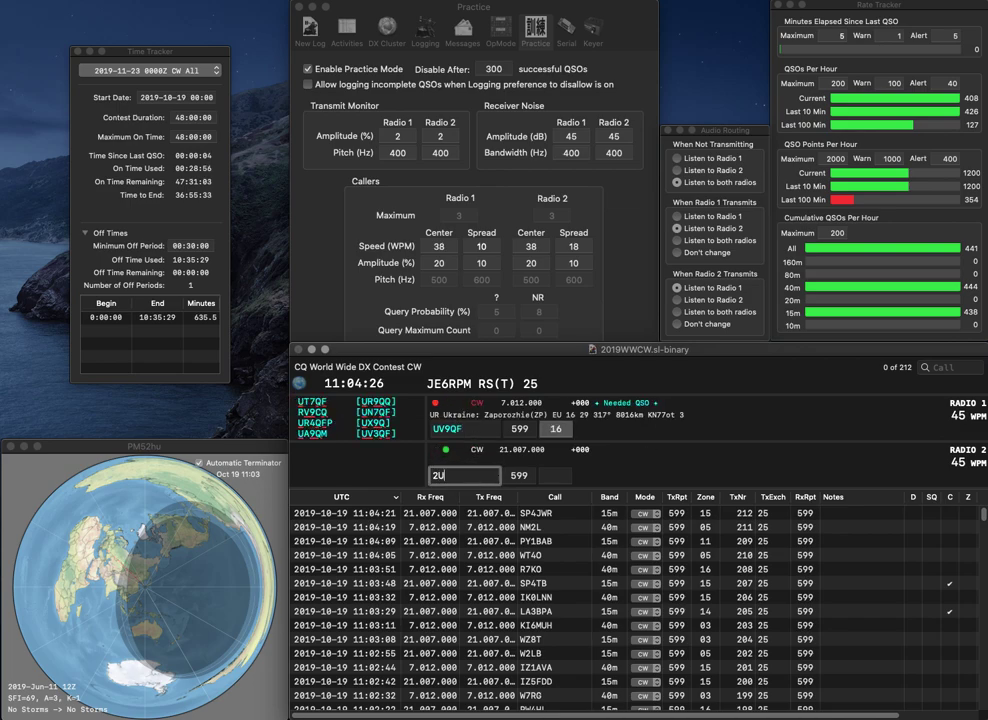
text(QC)
key(Home)
text(7N)
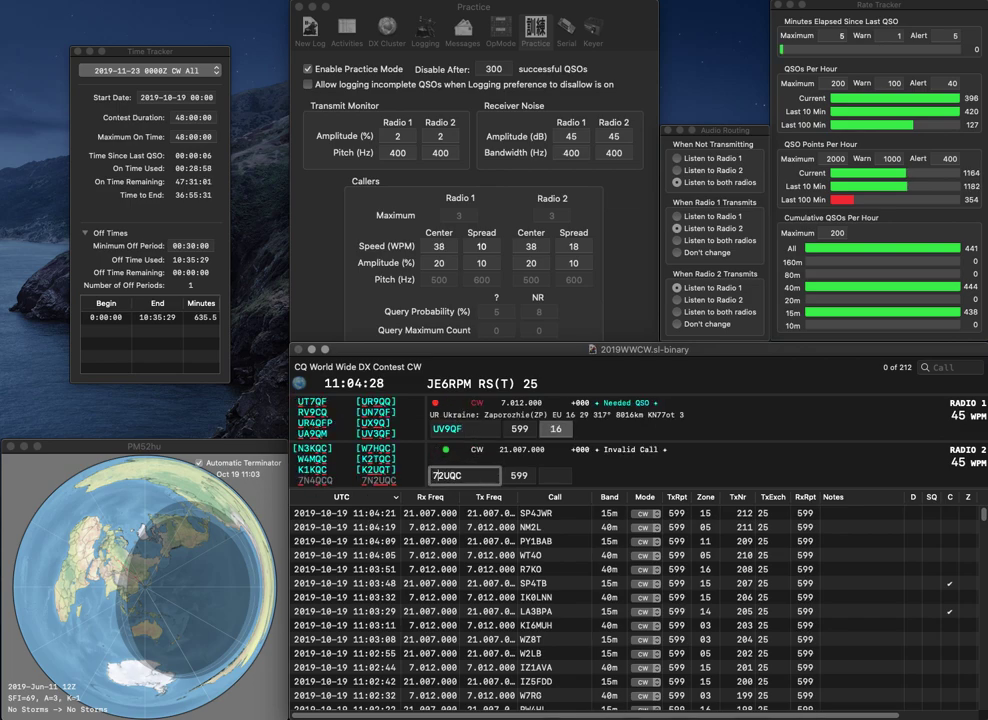
key(Return)
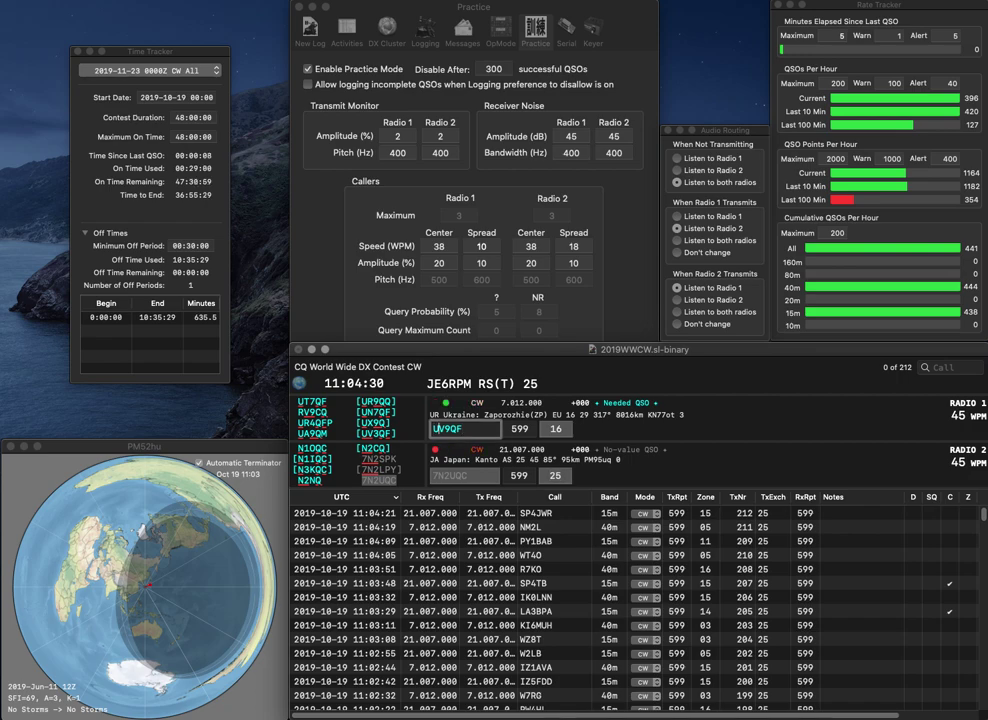
key(BackSpace)
text(3)
key(Return)
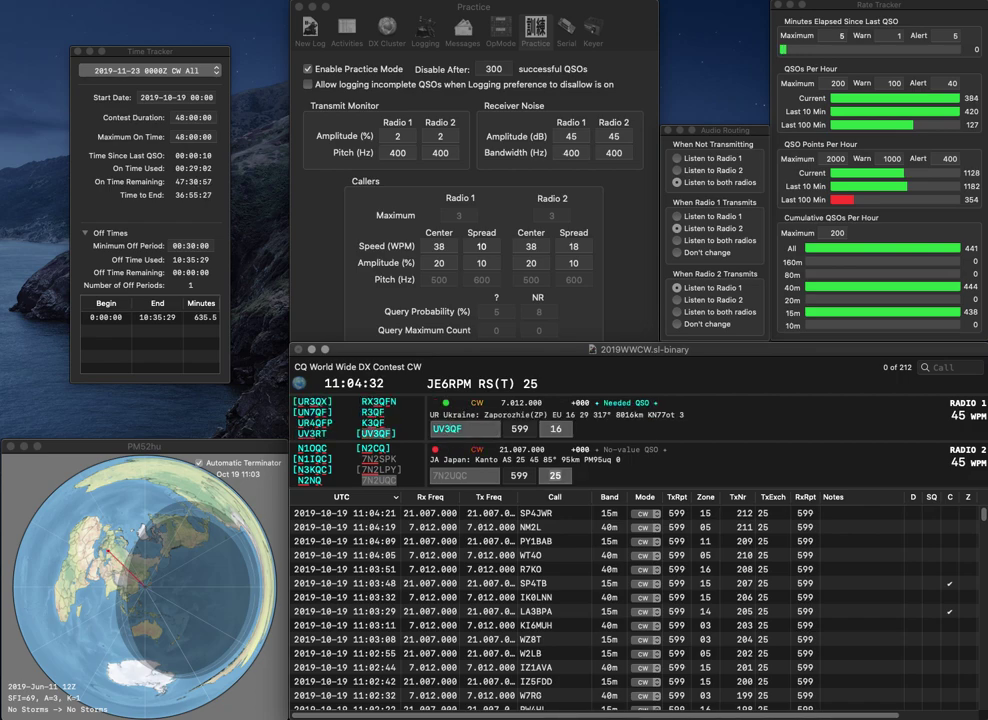
key(Tab)
key(Tab)
key(Return)
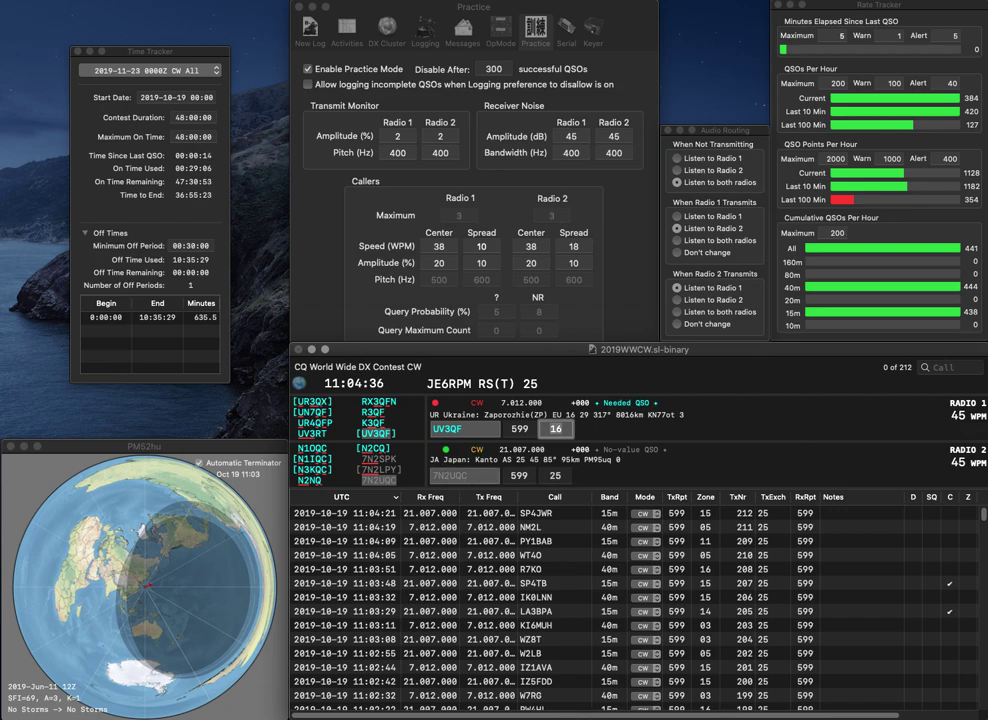
Step: Log the 7N2UQC and UV3QF contacts and answer TK8QD on Radio 2
key(Return)
text(TK)
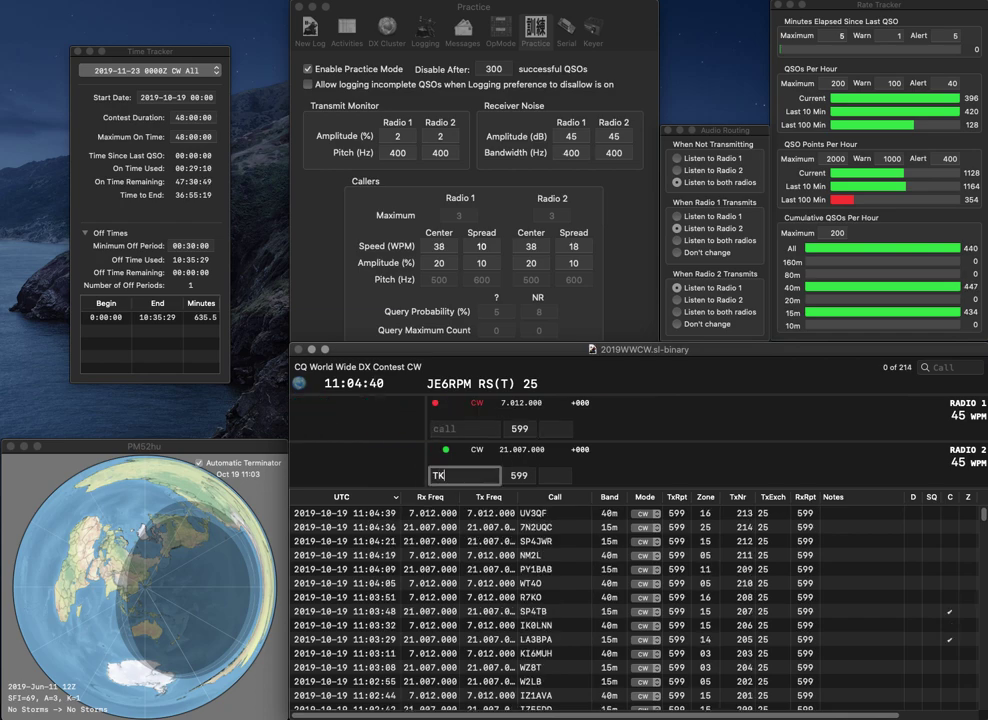
text(8QD)
key(Tab)
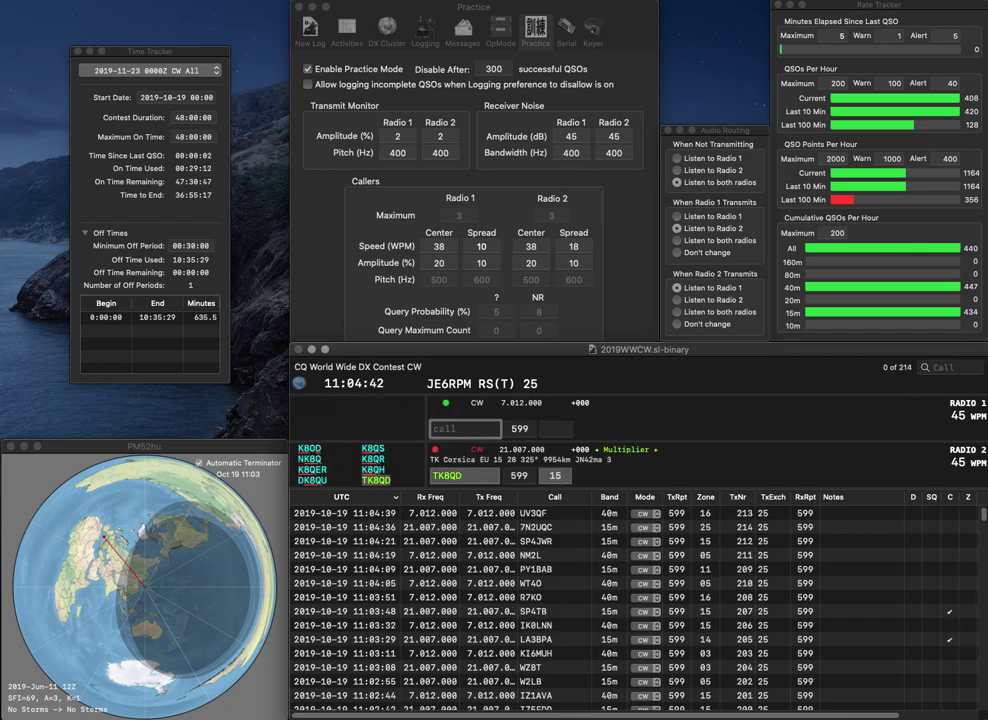
text(I8)
key(Left)
key(Left)
text(U)
key(Return)
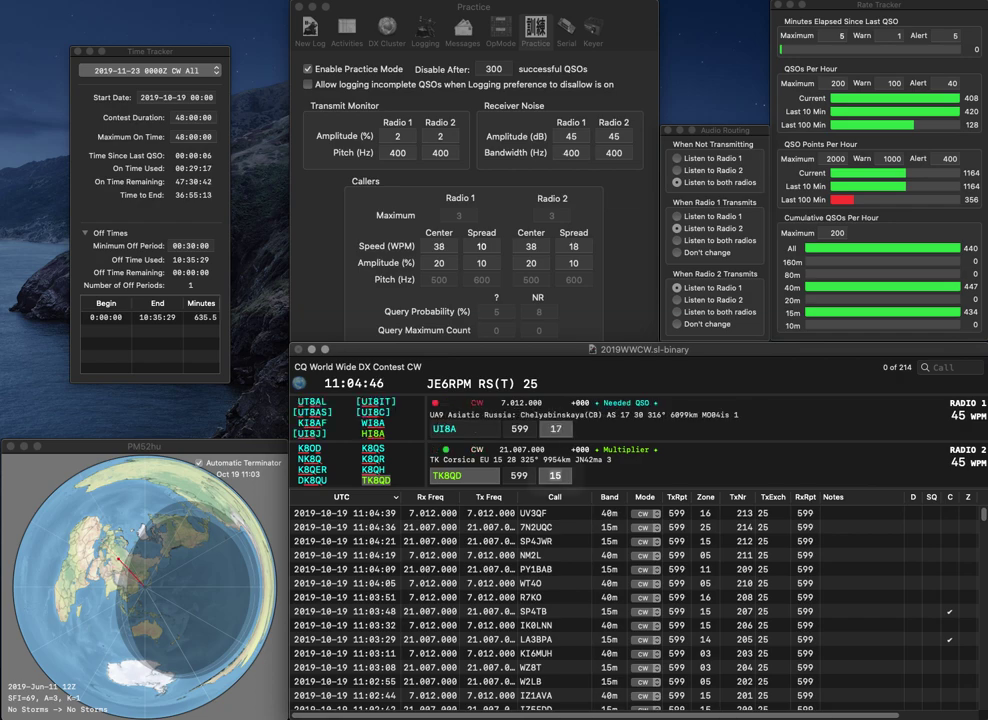
key(Return)
key(Tab)
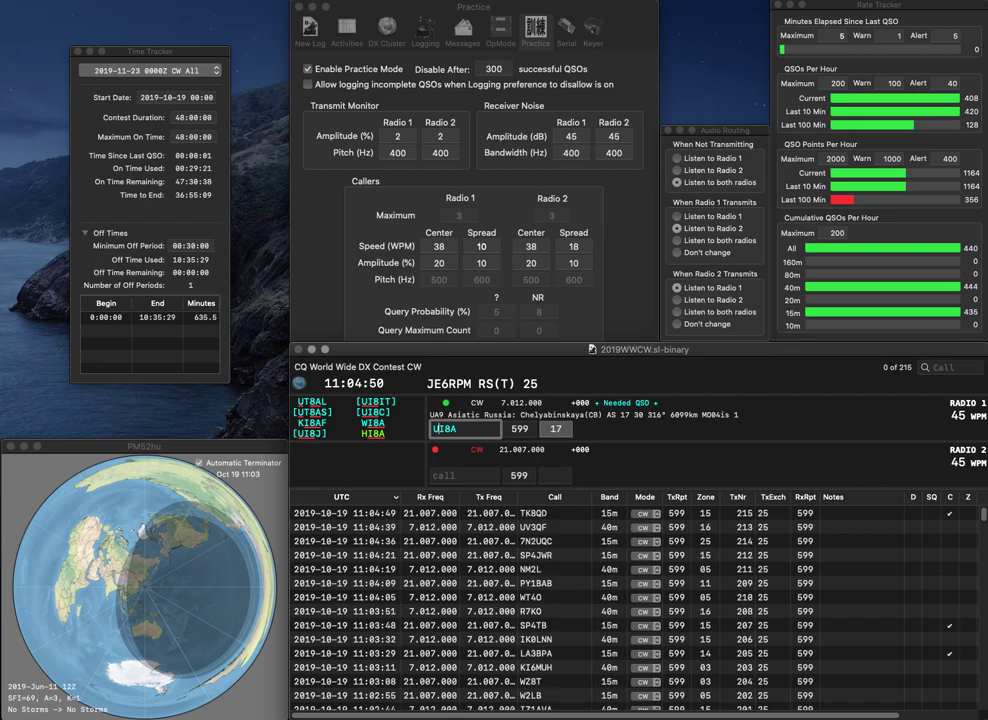
Step: Correct the Radio 1 call to UI0A and send the exchange again
key(Delete)
text(0)
key(Return)
text(DF1IAG)
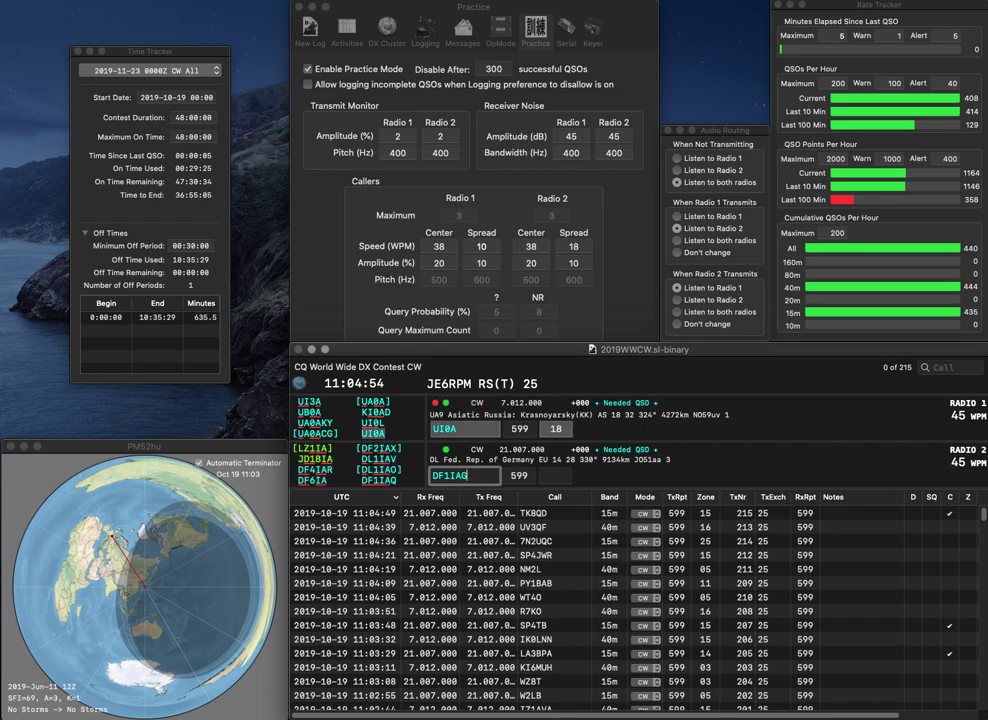
key(Return)
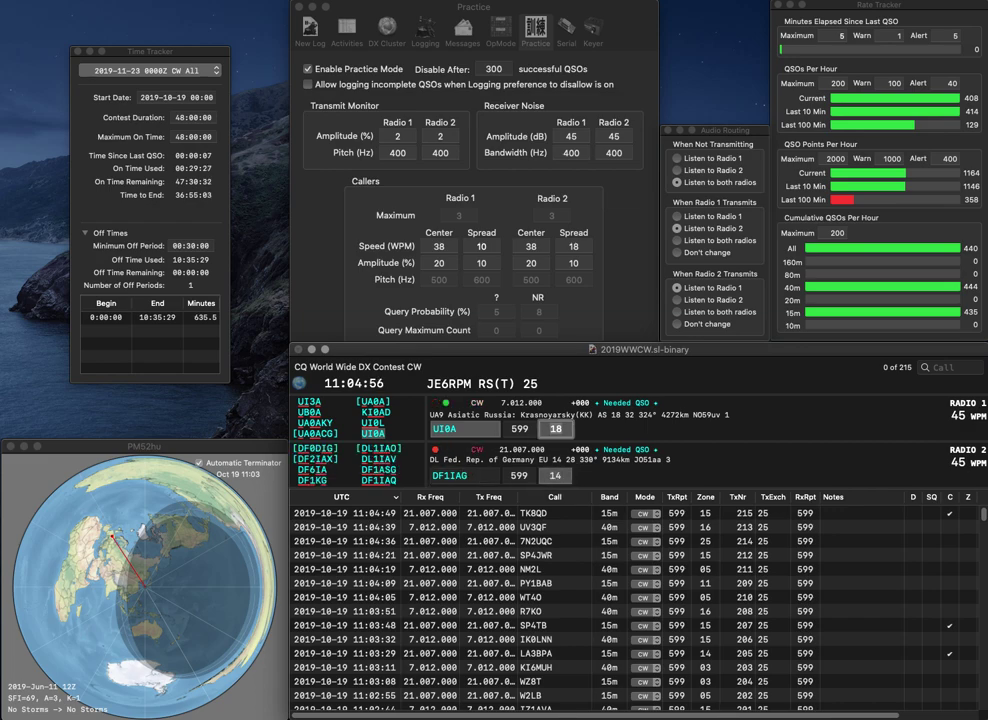
key(Return)
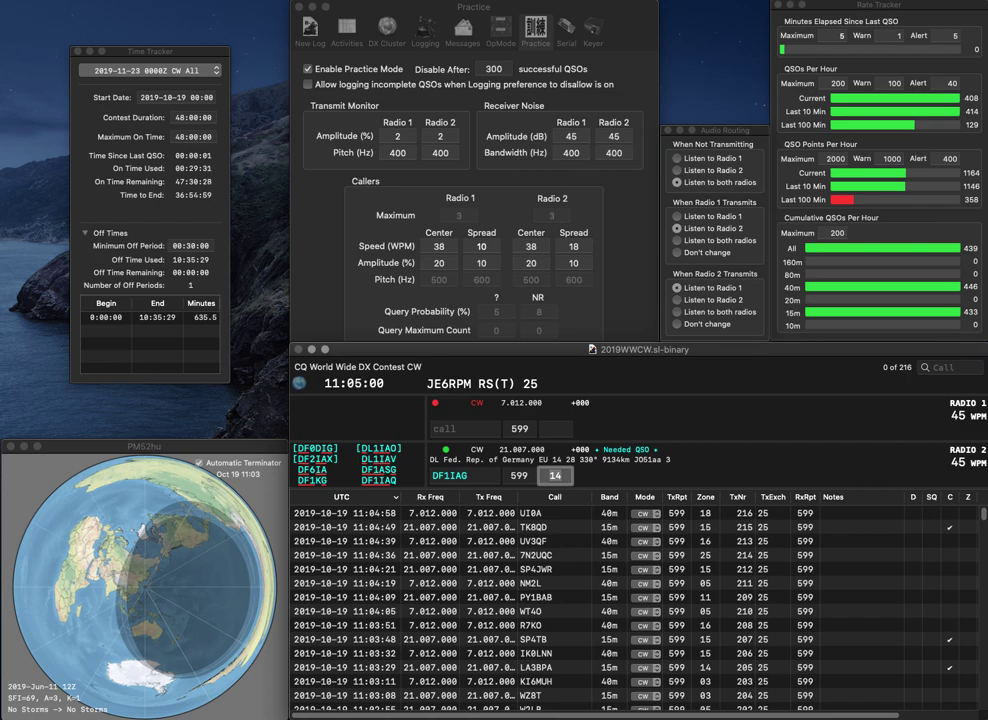
Step: Correct the Radio 2 call to DF1IAQ and send the exchange again
key(space)
key(BackSpace)
text(Q)
key(Tab)
key(Tab)
key(Return)
key(Tab)
text(9M)
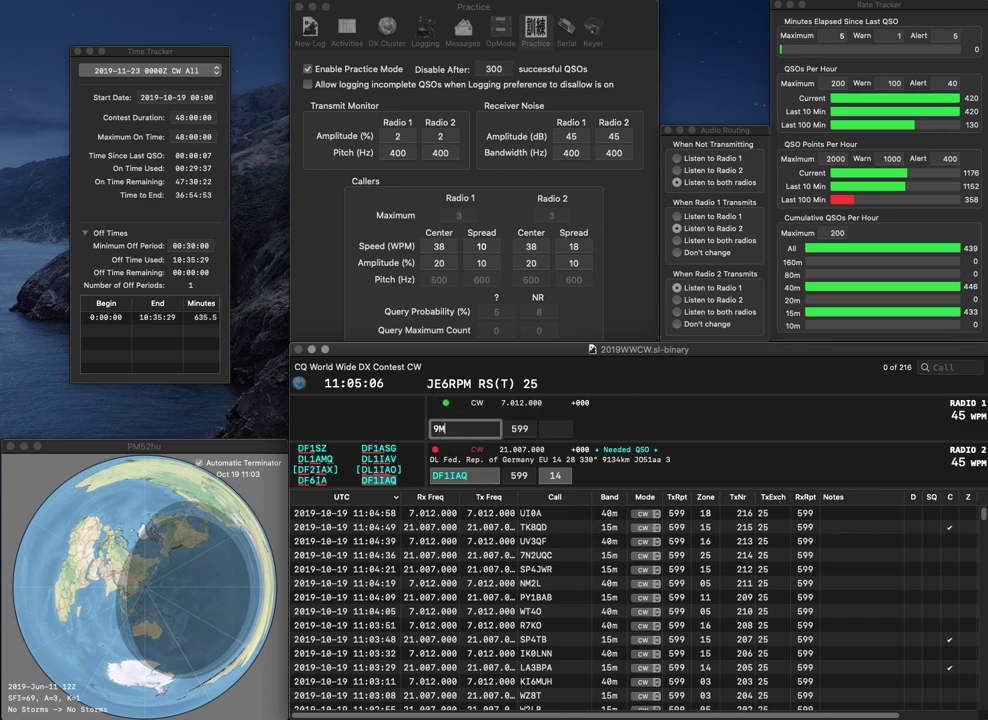
text(LRRA9MLR)
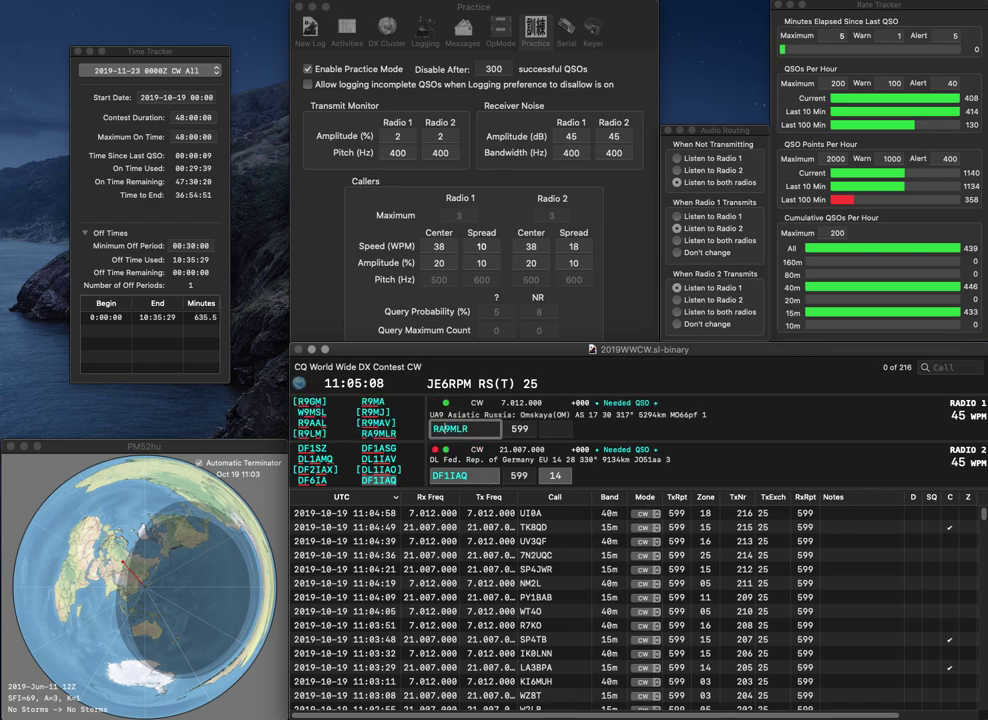
key(Return)
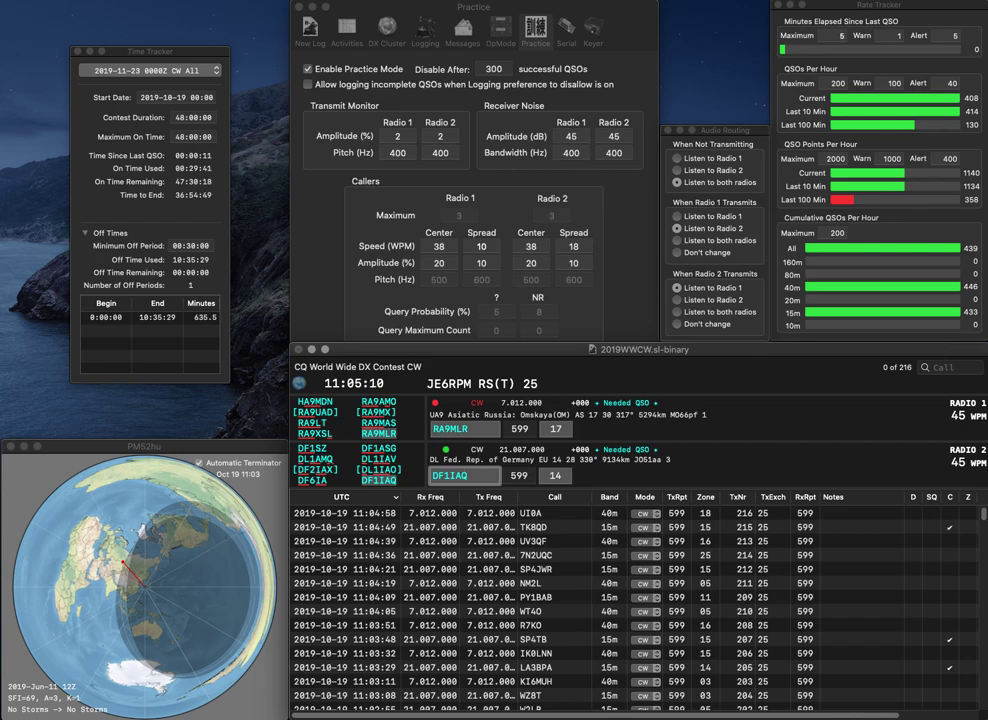
key(Return)
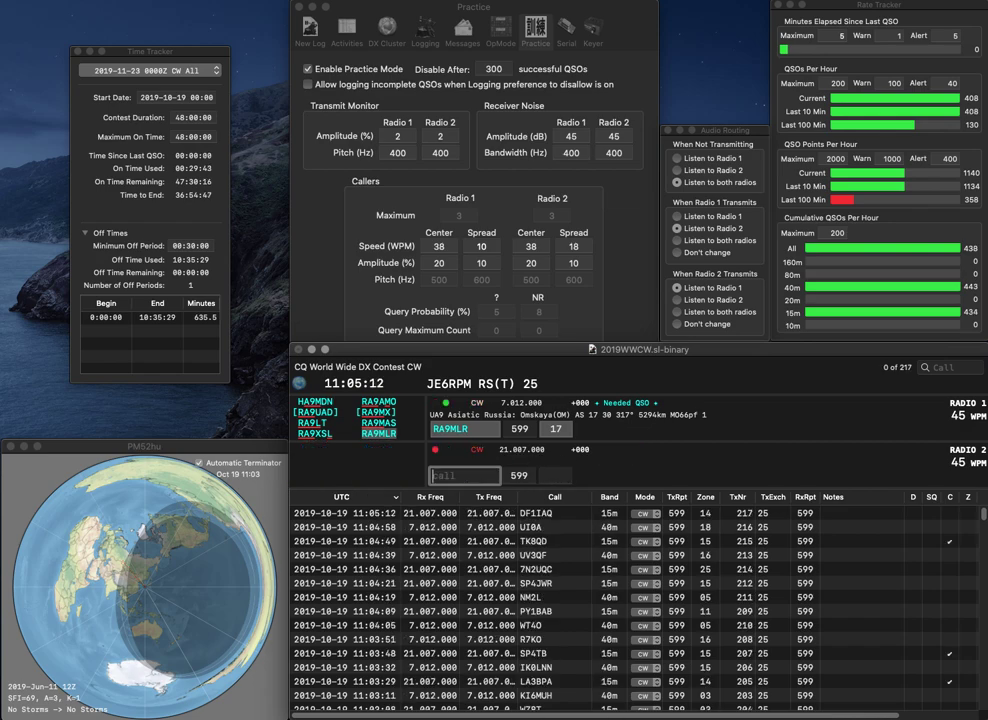
Step: Answer the next Radio 2 caller as OE6T and send the exchange
key(Return)
text(T)
key(BackSpace)
text(OE6T)
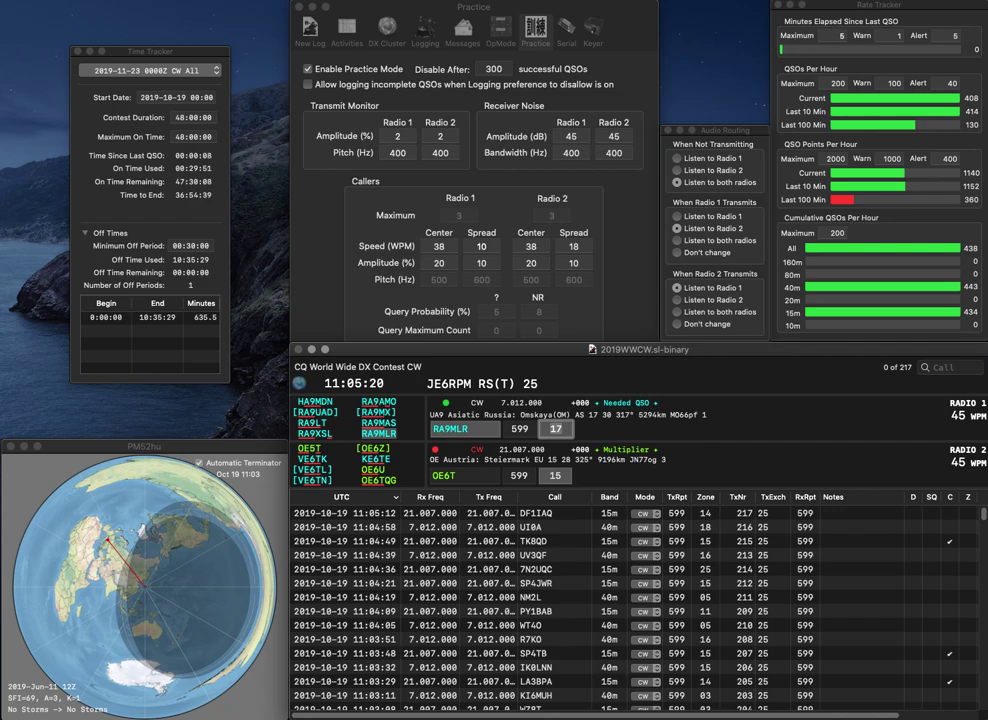
key(Tab)
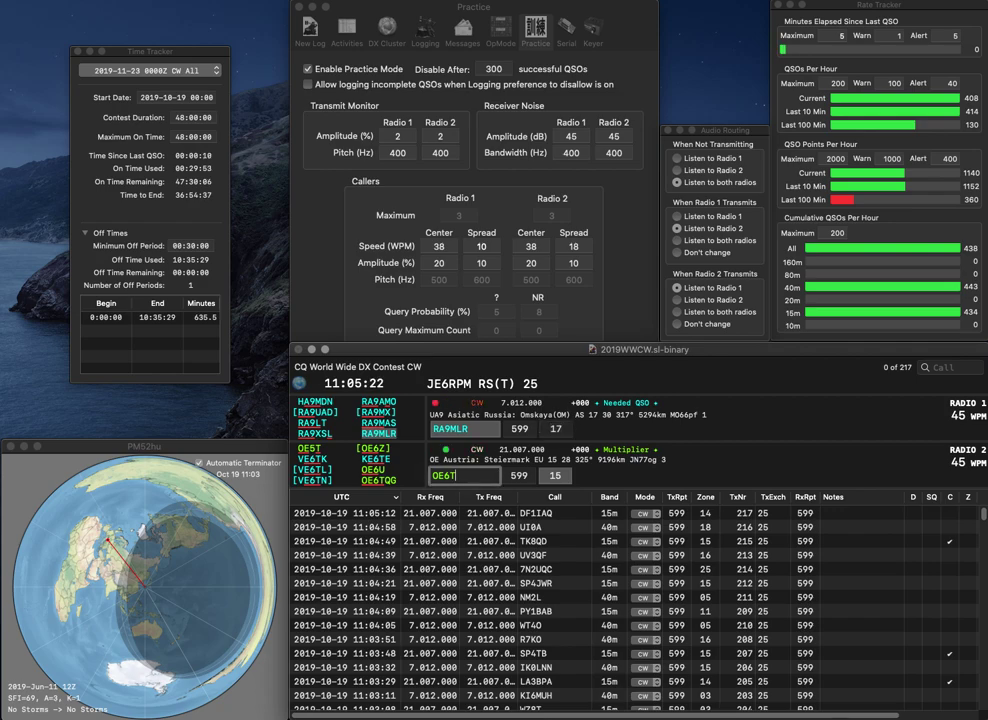
key(BackSpace)
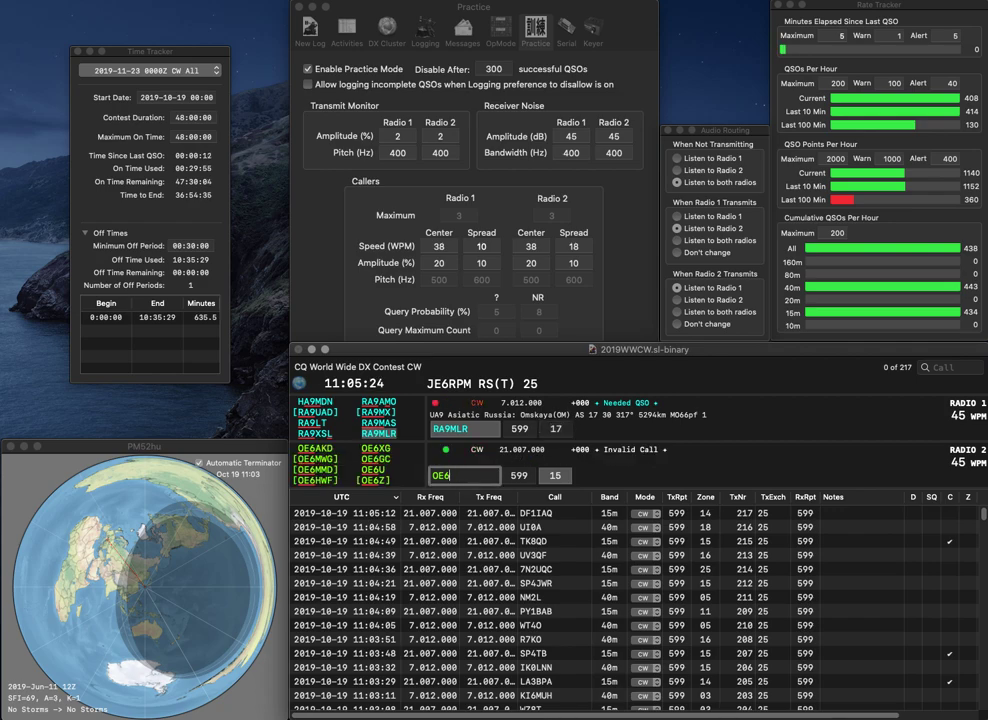
text(U)
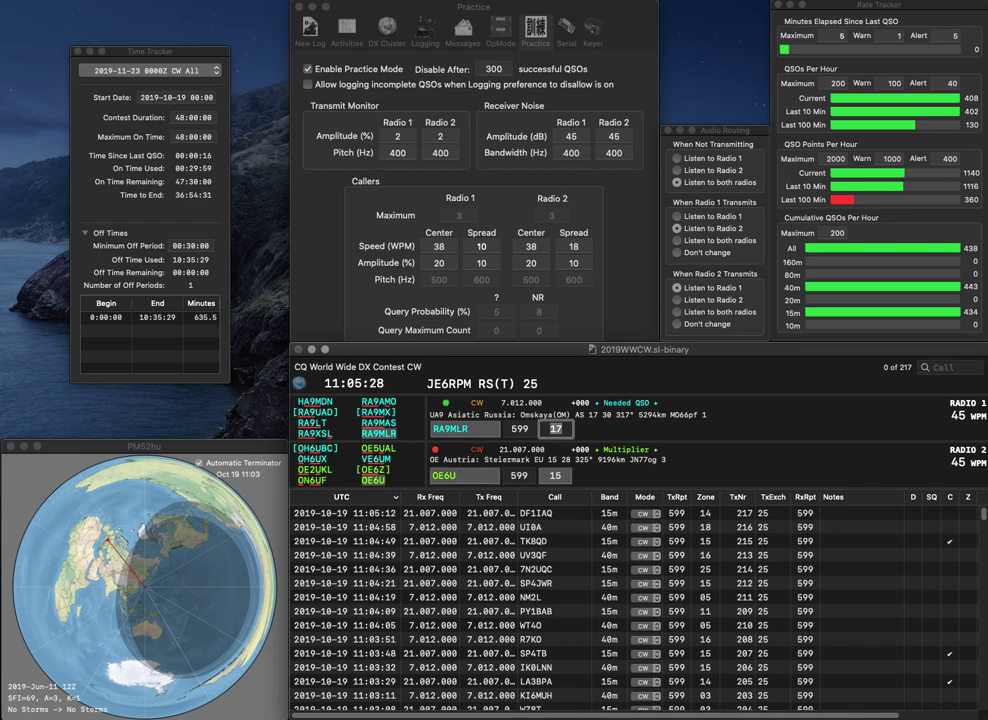
key(Return)
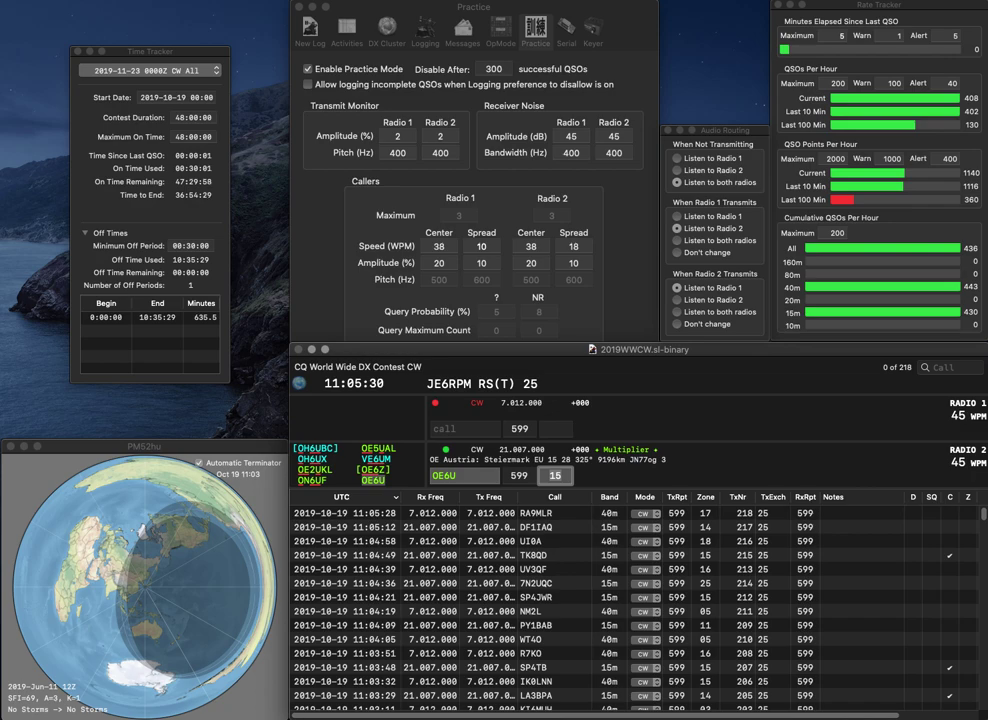
key(Return)
text(K7)
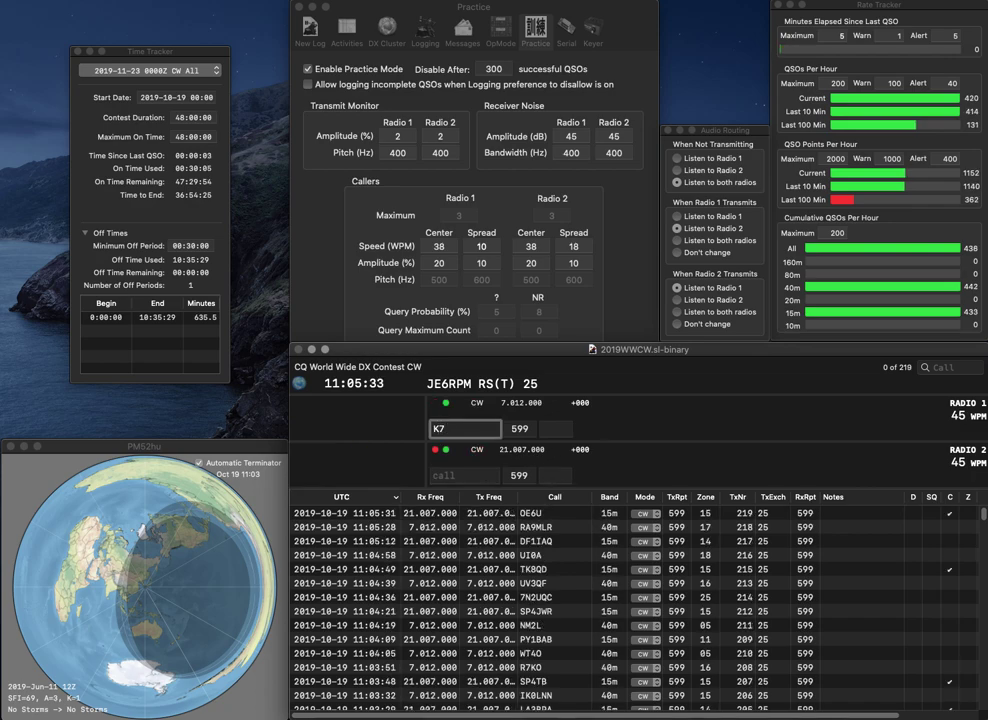
text(AE)
key(Return)
Step: Correct the Radio 1 call to K7WE and answer KX2DK on Radio 2
text(K)
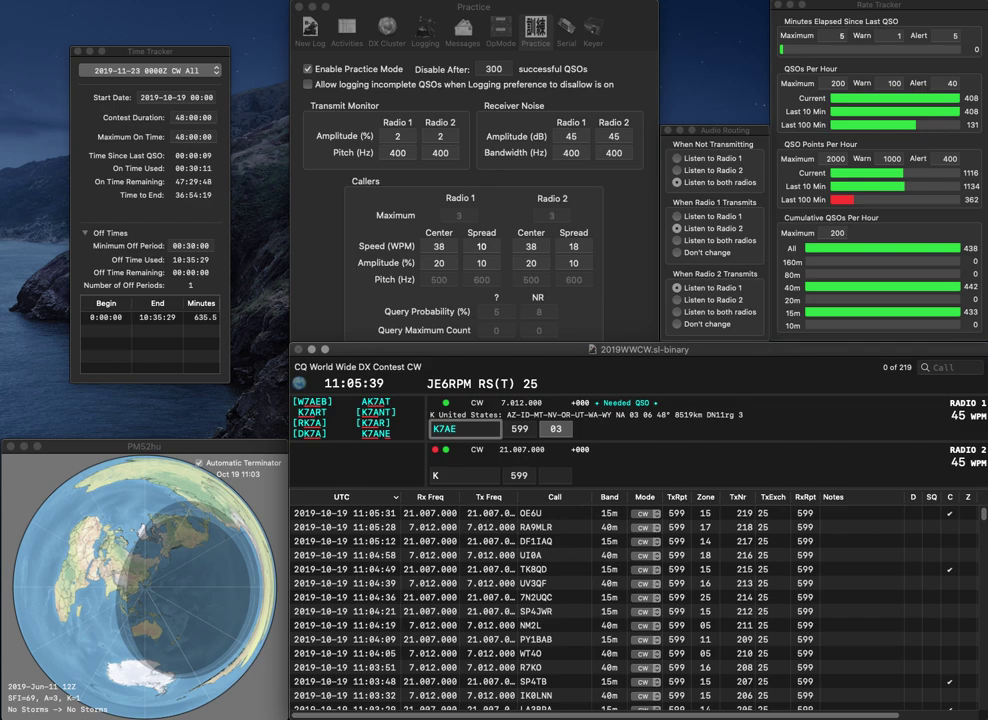
text(W2D)
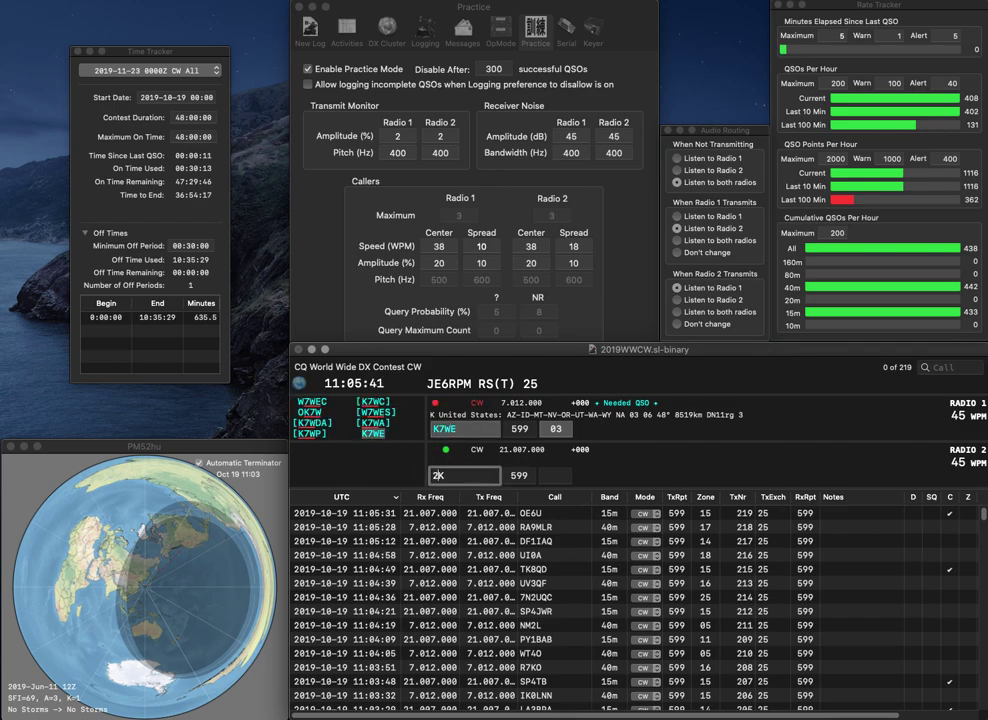
text(KX2D)
key(Return)
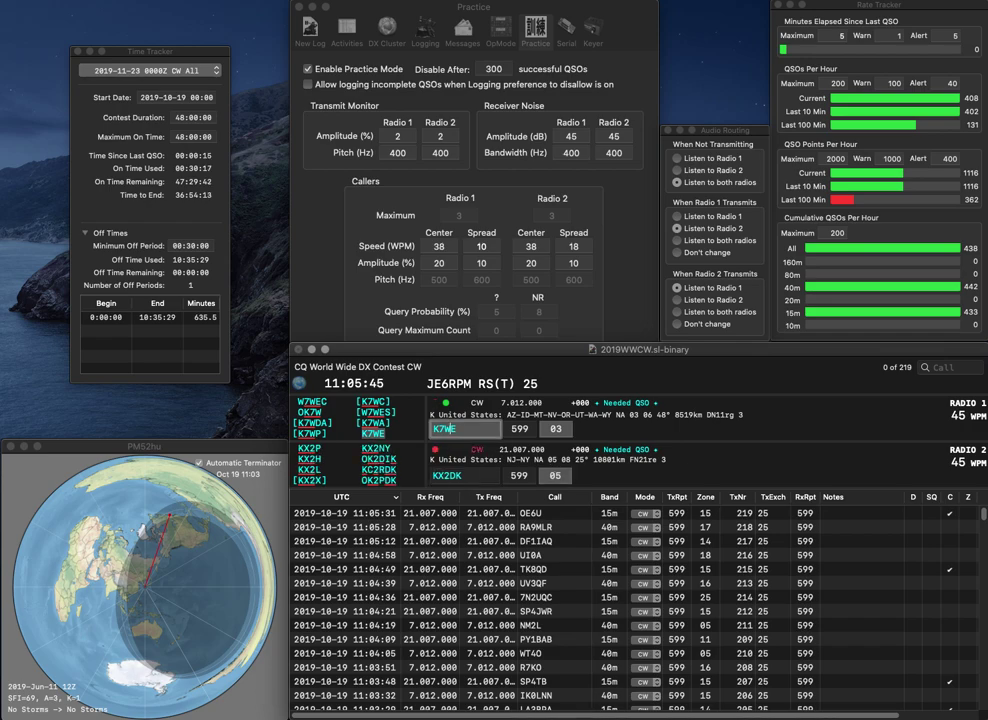
key(grave)
key(space)
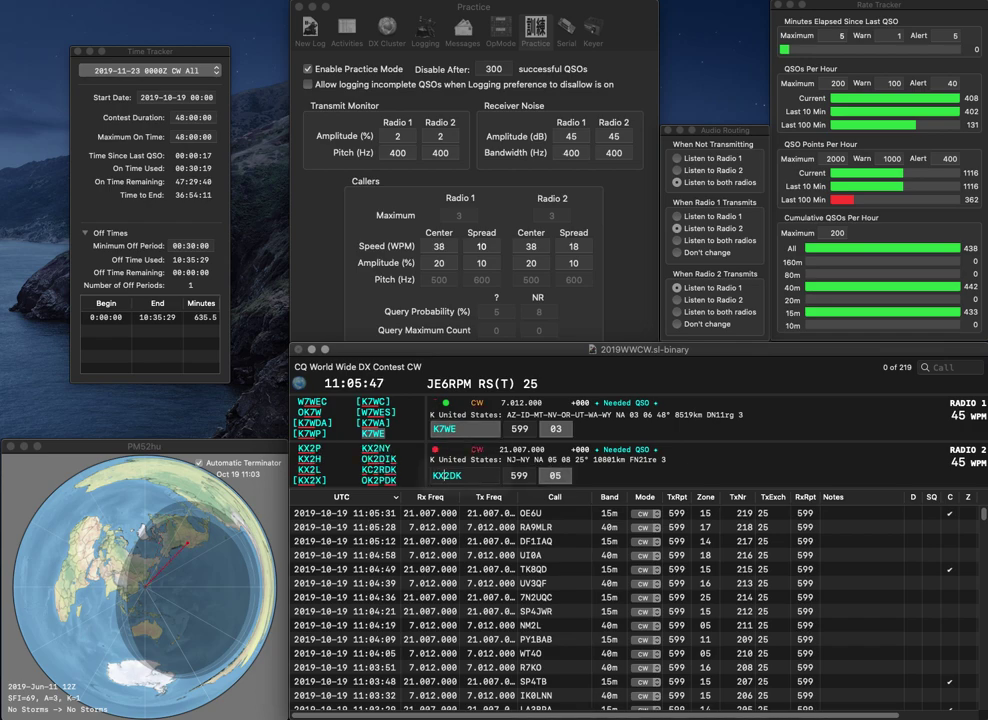
key(Return)
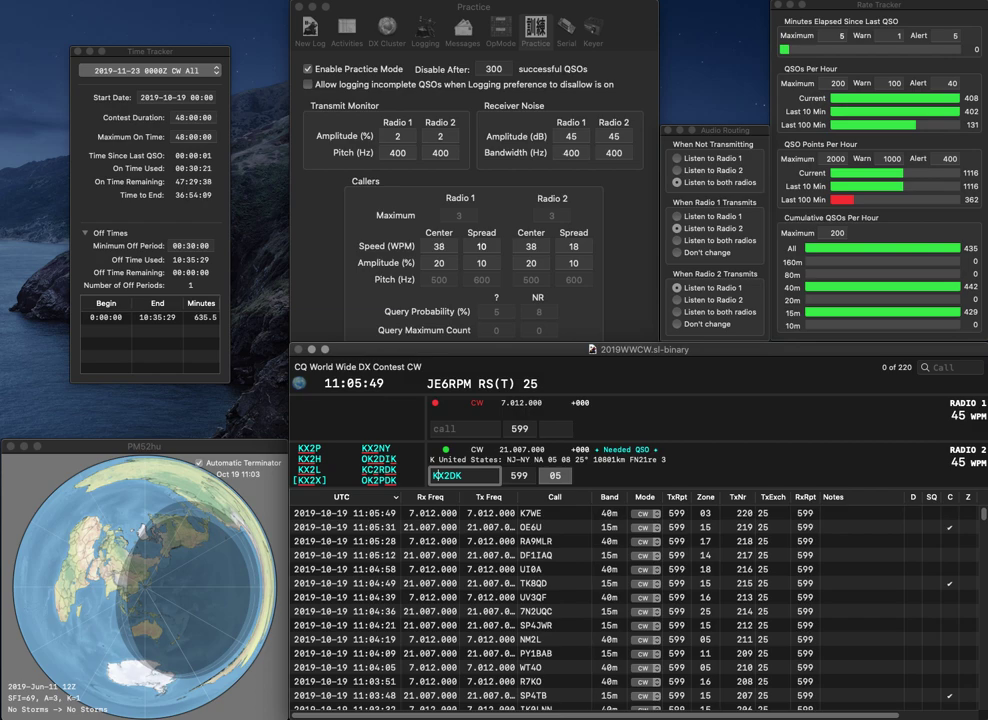
key(BackSpace)
text(C)
key(Return)
text(WB6RCK)
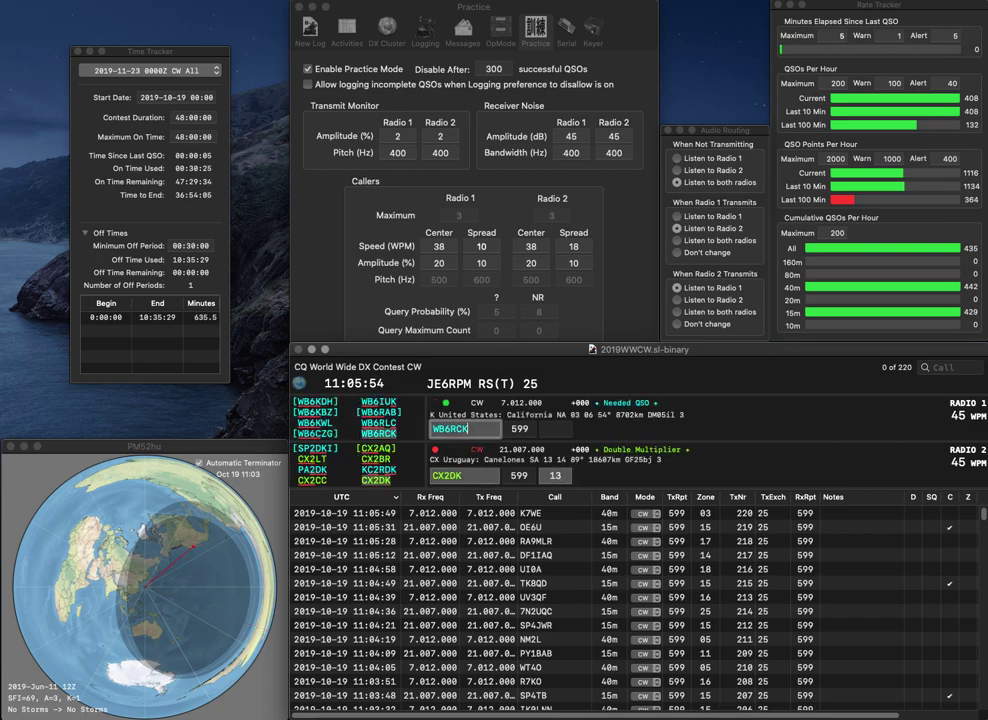
key(Tab)
key(Return)
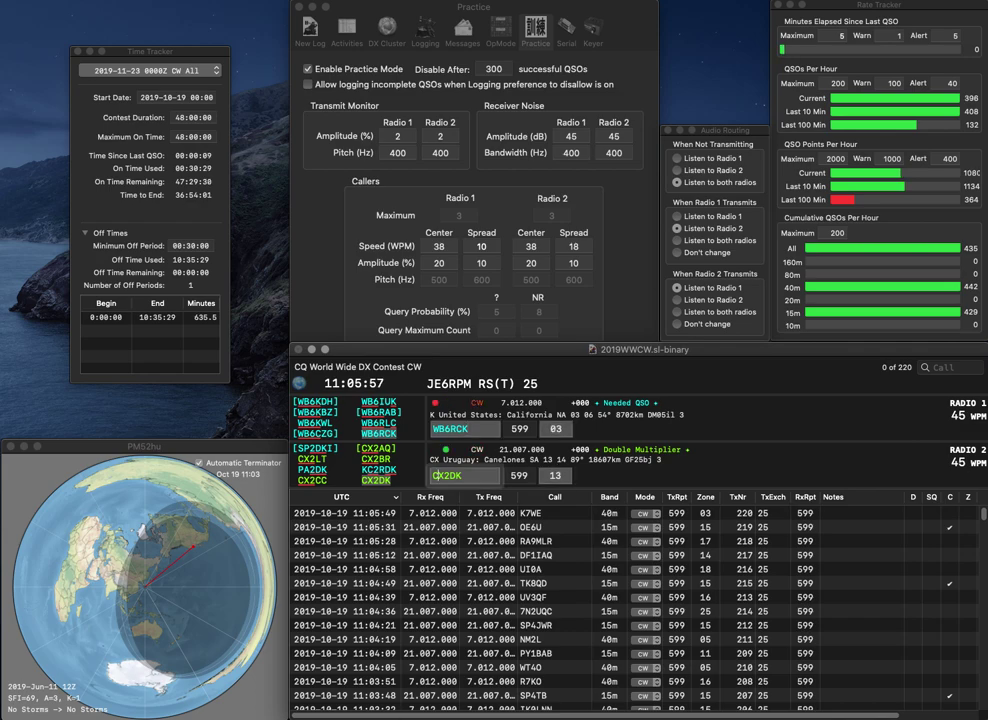
key(Return)
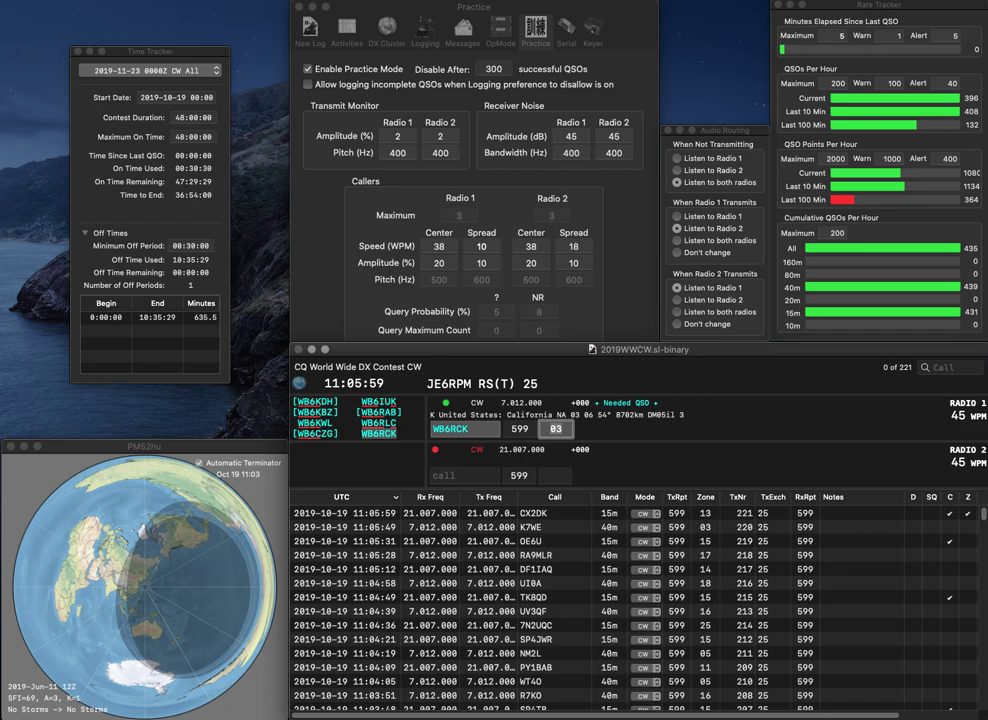
key(Return)
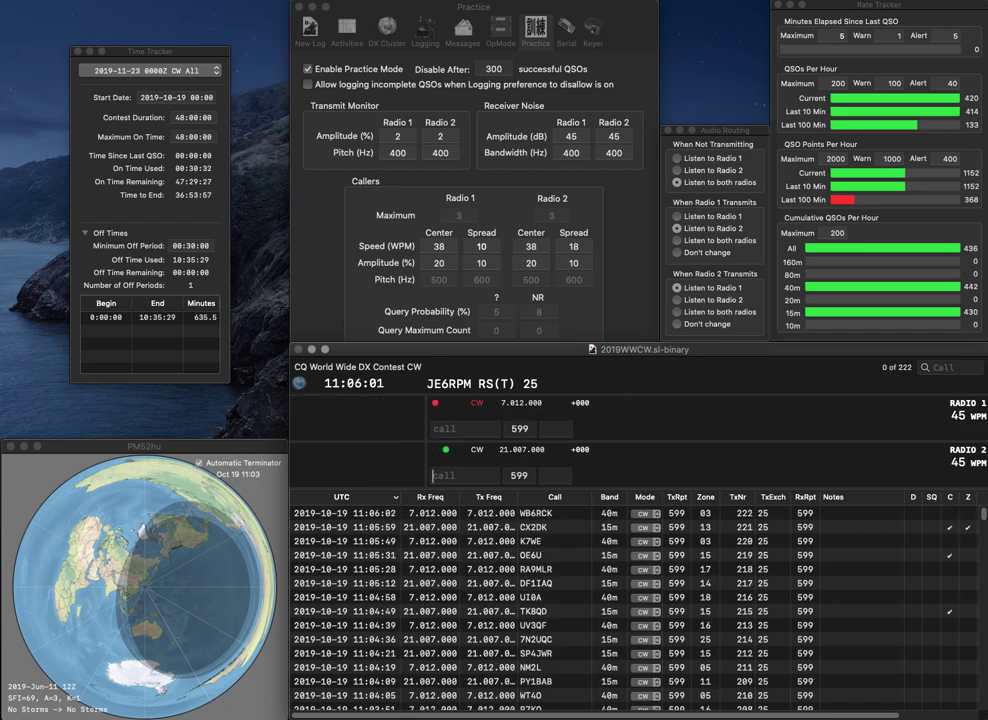
text(EA5)
key(Return)
key(Tab)
text(1SAJ)
key(Home)
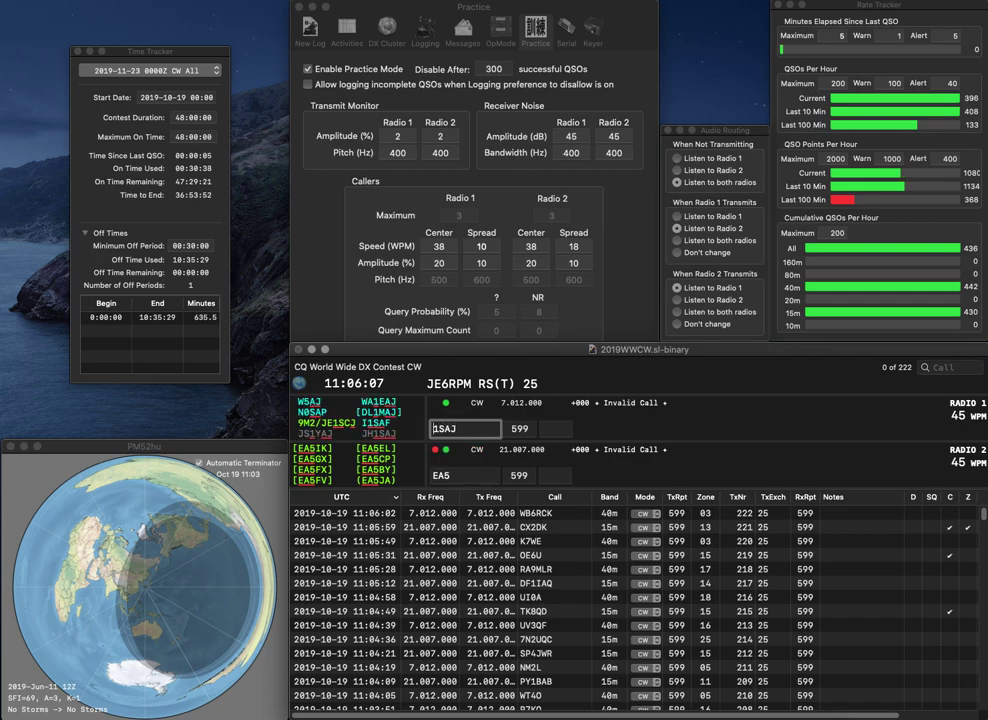
text(JA)
key(BackSpace)
text(H)
key(Return)
key(Tab)
text(EJ)
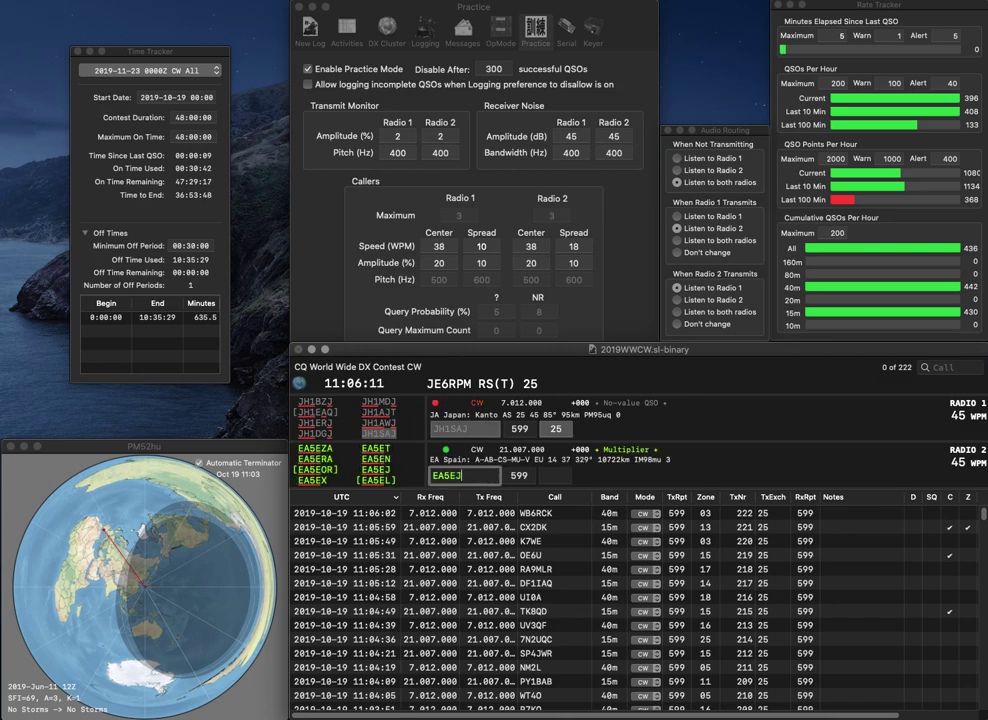
key(Return)
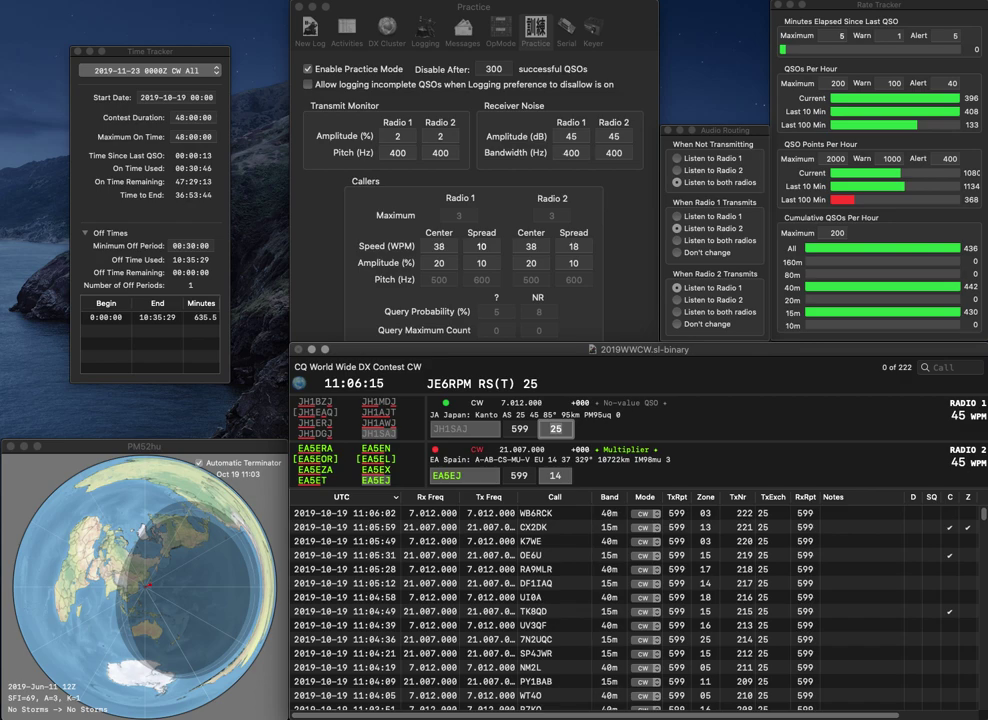
key(Return)
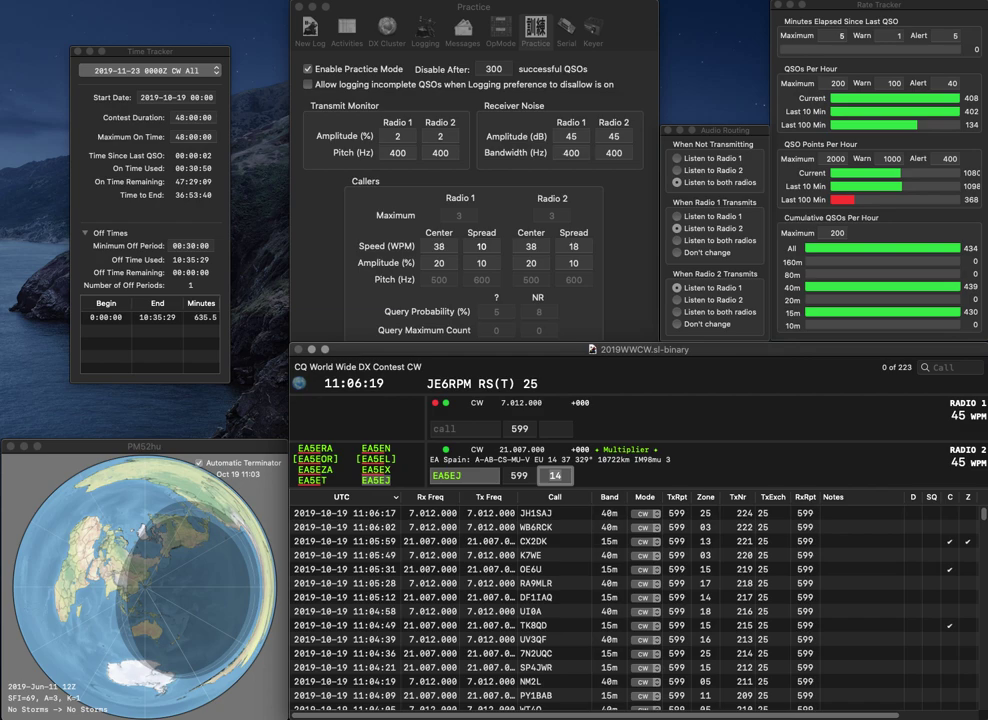
key(Return)
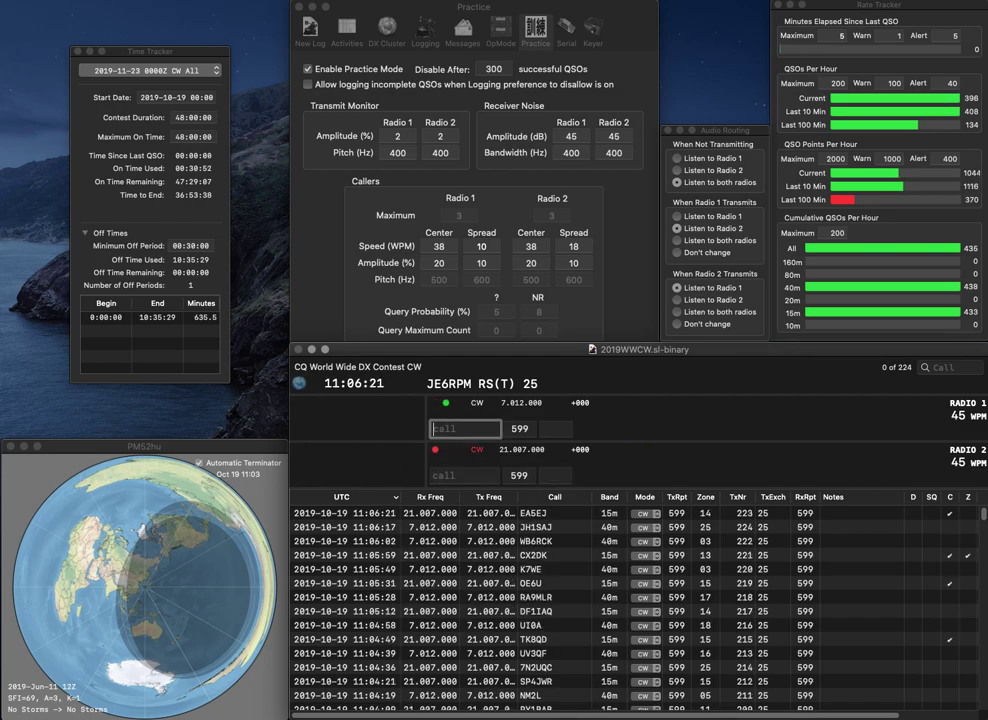
Step: Answer W6NY on Radio 1 and VA3CWT on Radio 2, and log the W6NY contact
text(W6NY)
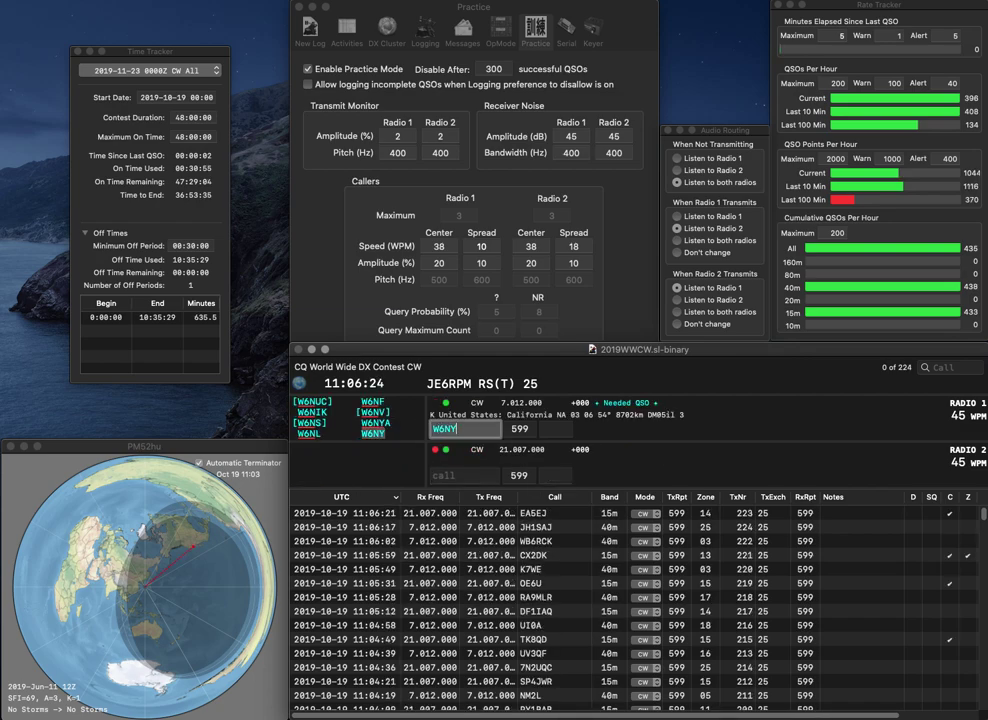
key(Return)
text(VA3CWT)
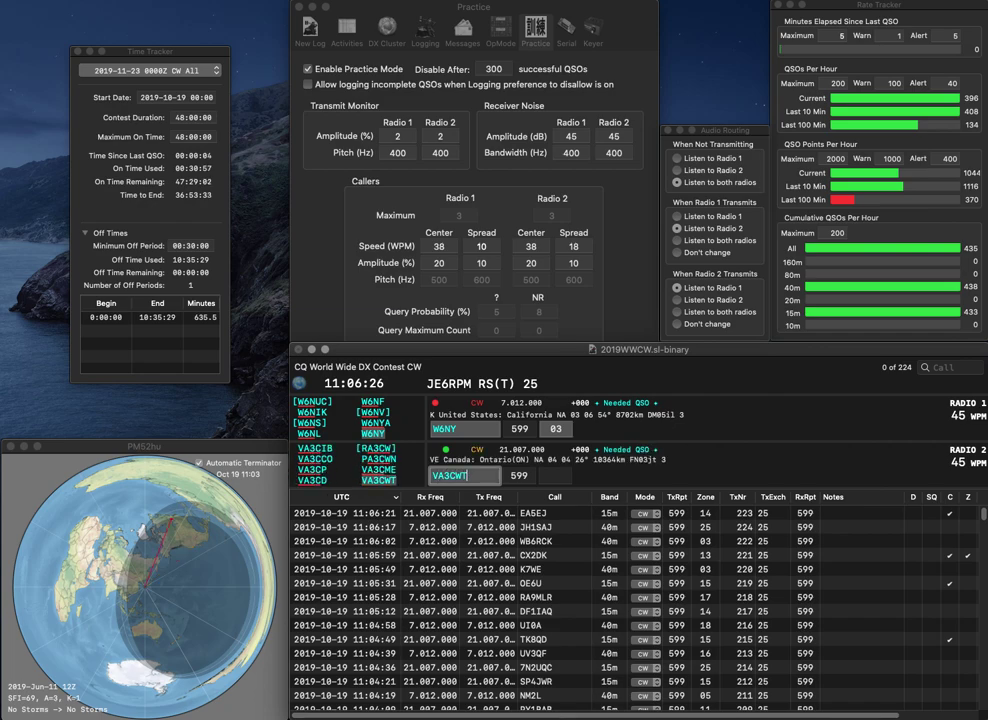
key(Return)
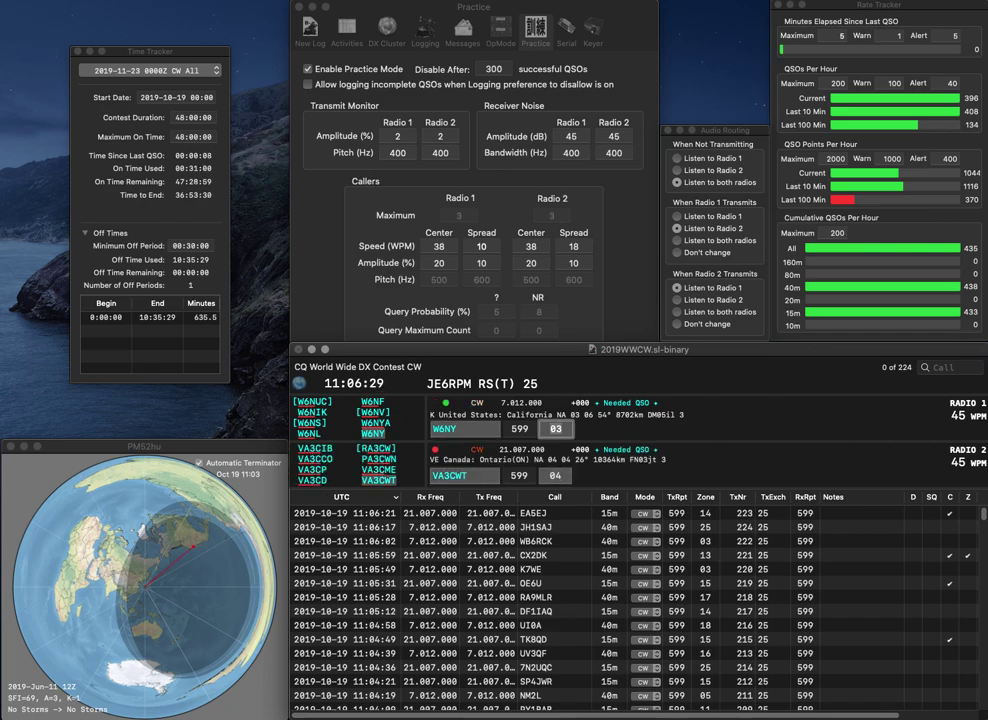
key(Return)
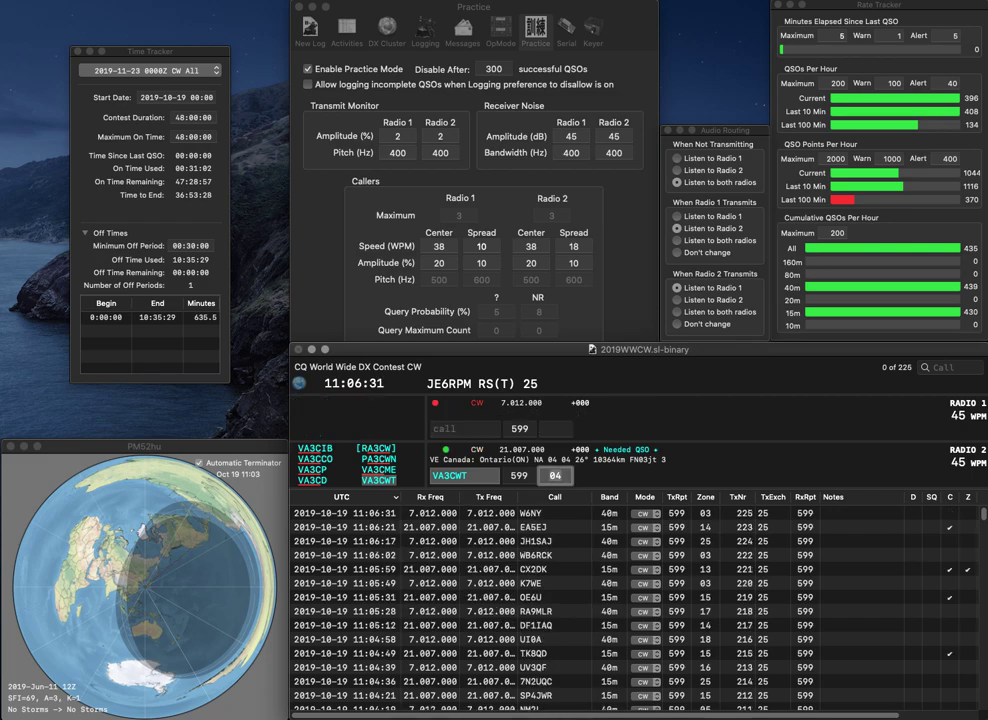
key(Return)
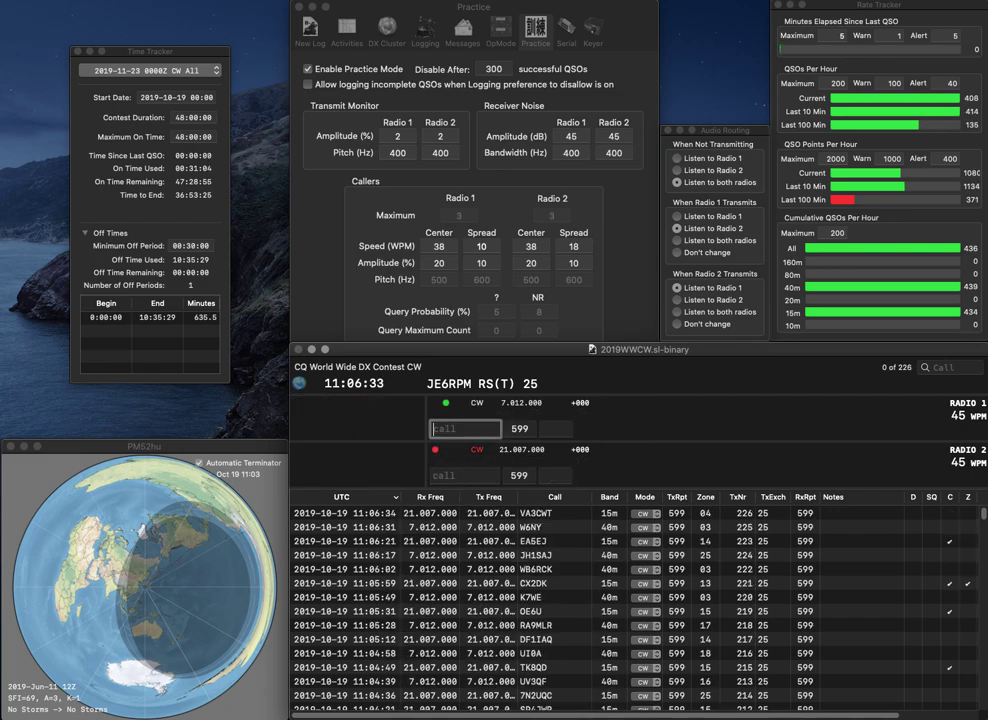
text(M0LED)
key(Return)
text(SP9)
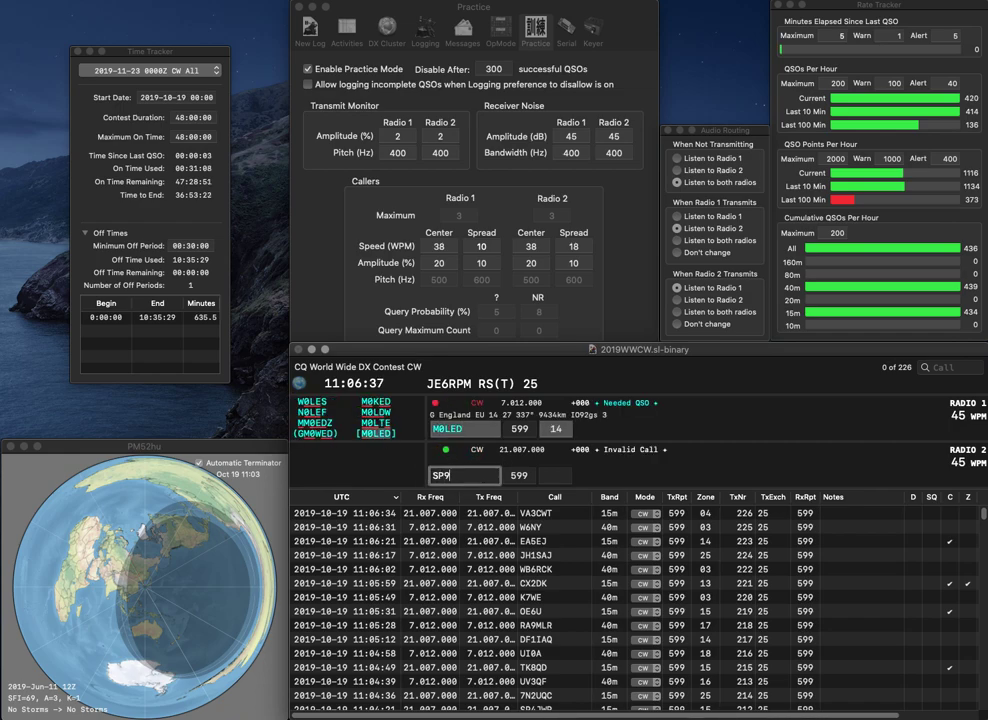
text(ERY)
key(Return)
key(space)
key(space)
key(space)
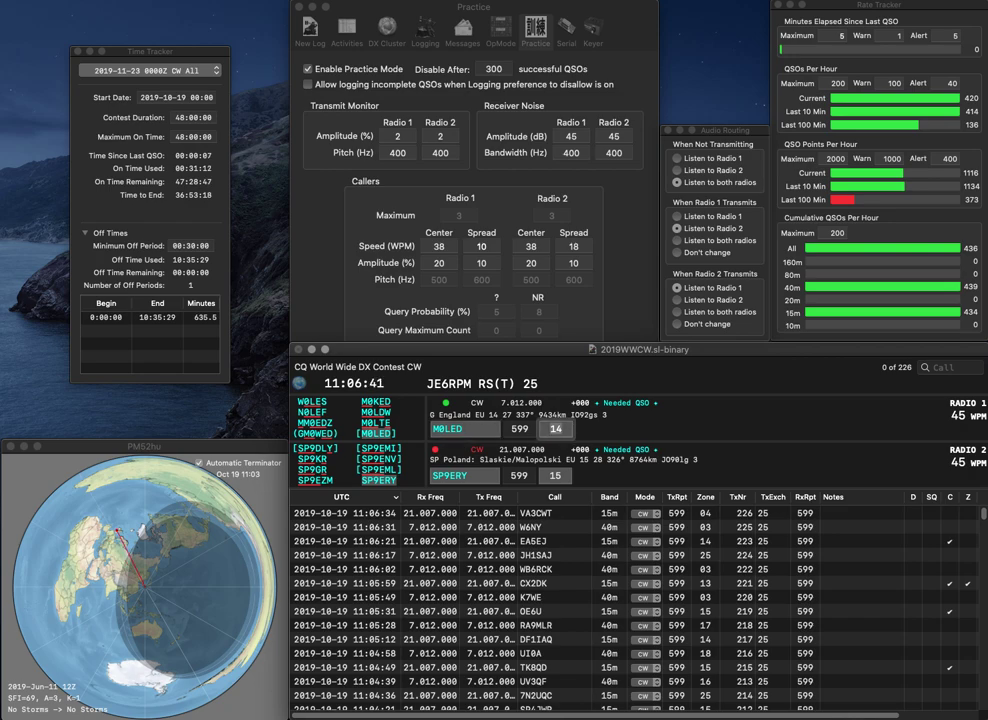
key(Return)
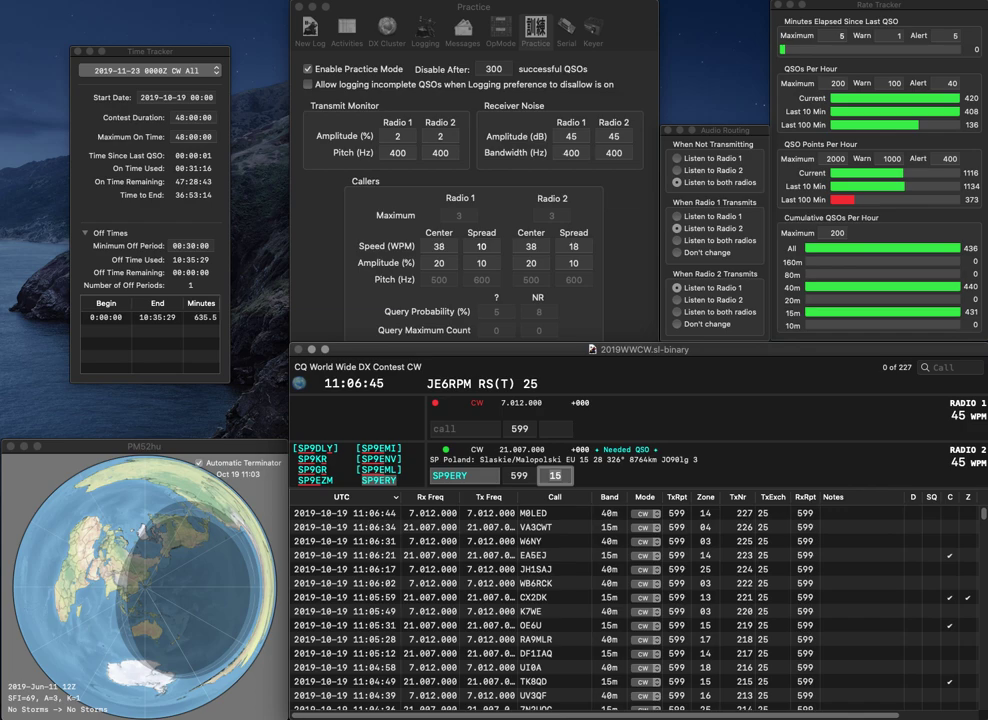
key(Return)
text(AE5NW)
key(Return)
text(WA)
text(6C)
key(Return)
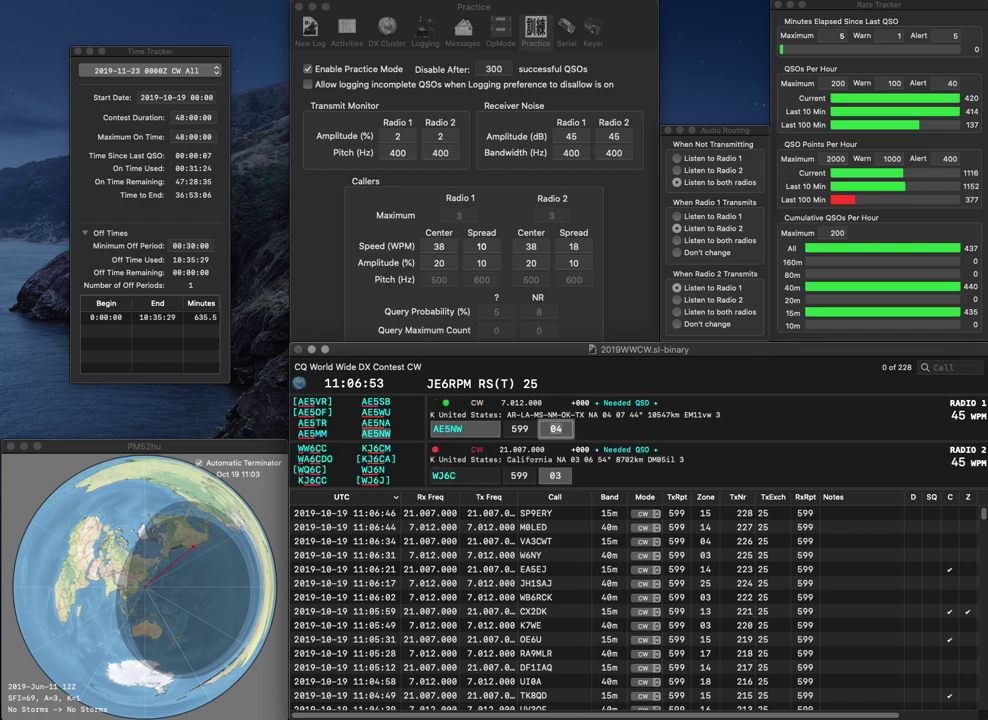
key(Return)
key(space)
key(BackSpace)
key(BackSpace)
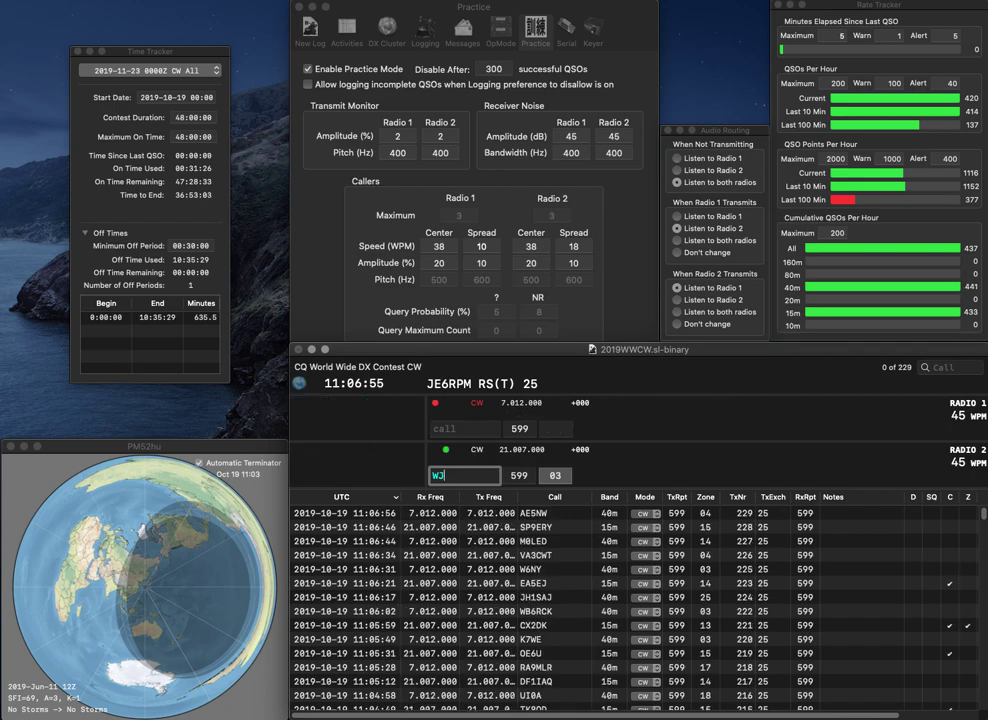
text(WC)
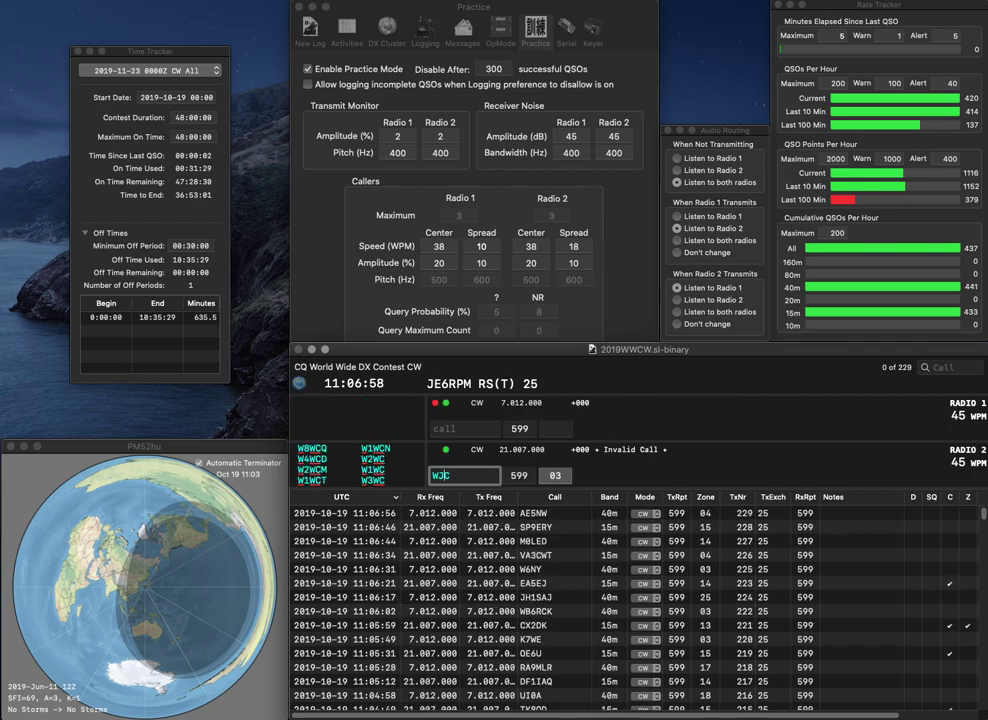
key(BackSpace)
text(1WCN)
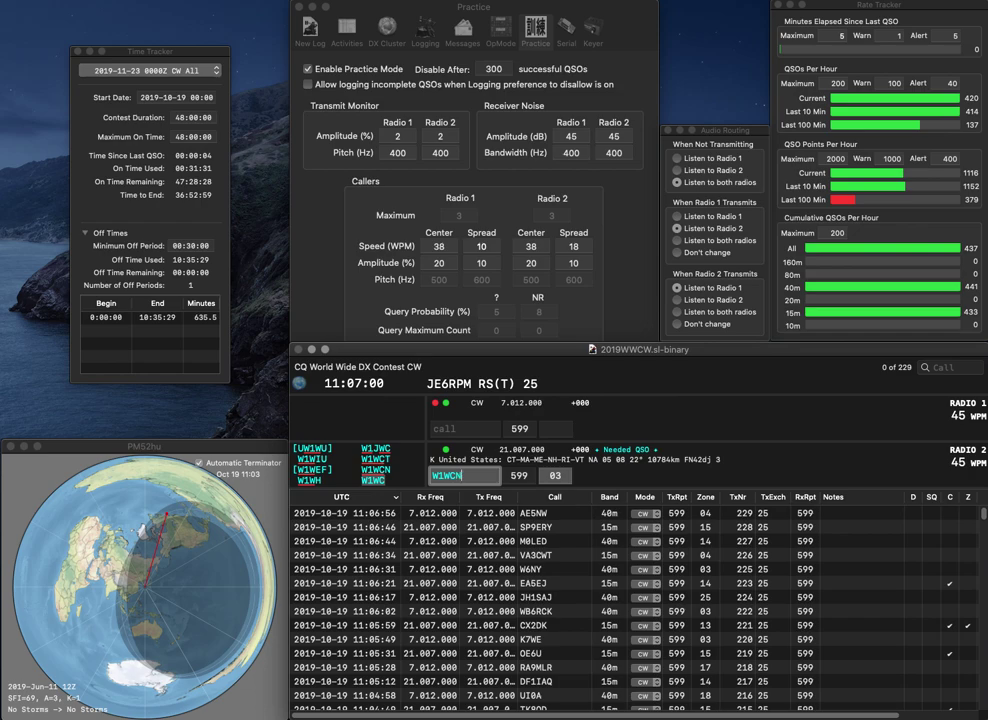
key(Return)
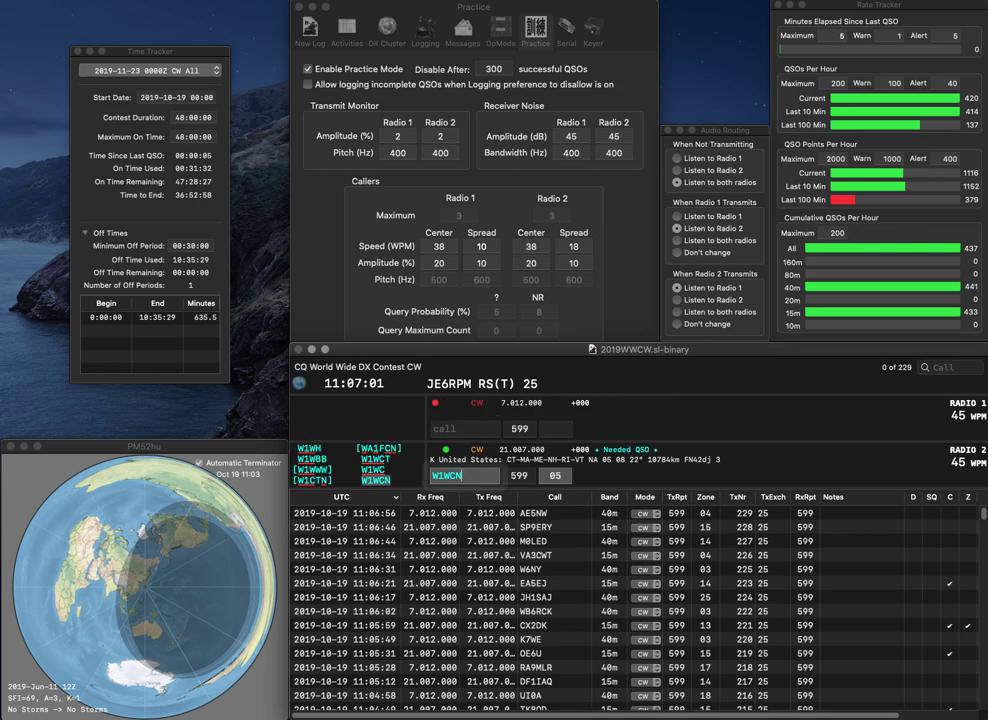
Step: Enter the call RG3K on Radio 1 and send it to the caller
text(G3K)
key(Home)
text(R)
key(Return)
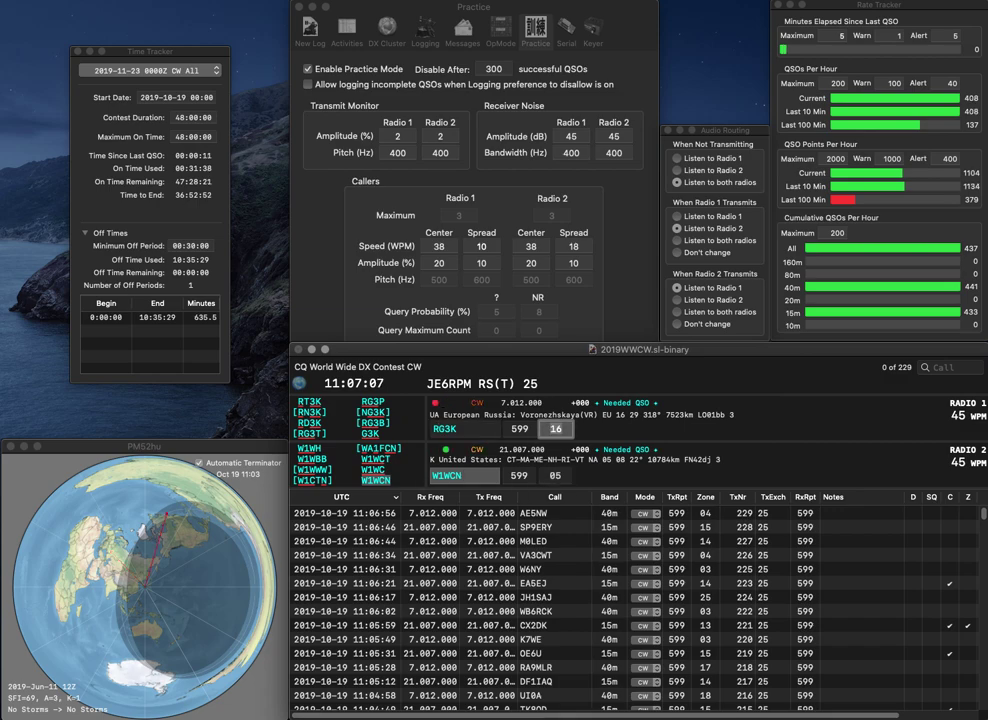
key(Return)
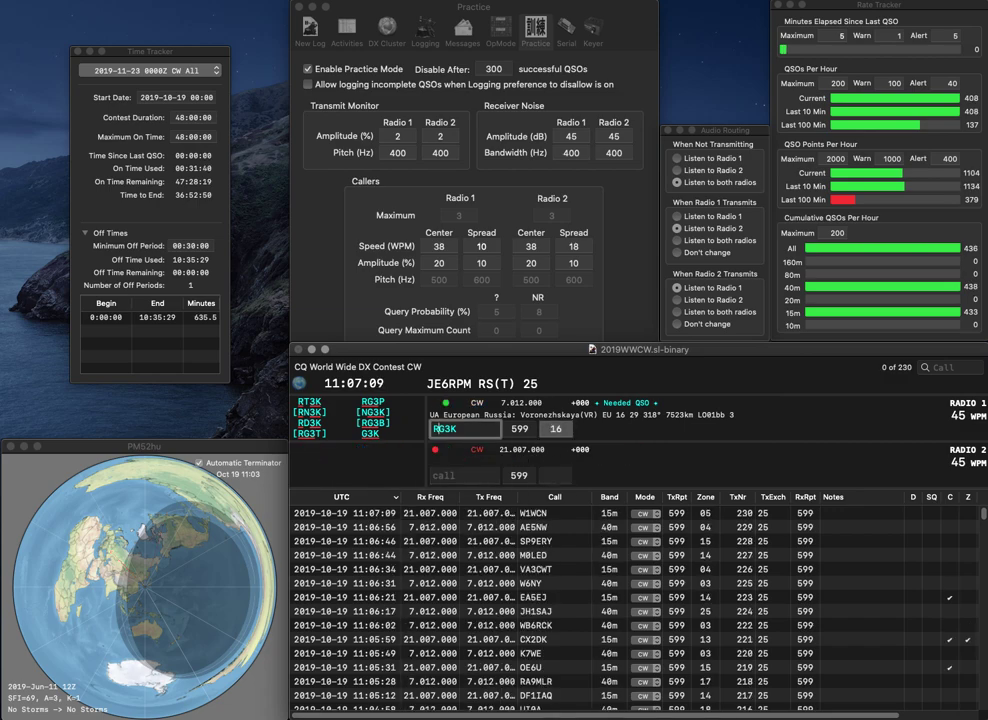
key(BackSpace)
text(N)
key(Return)
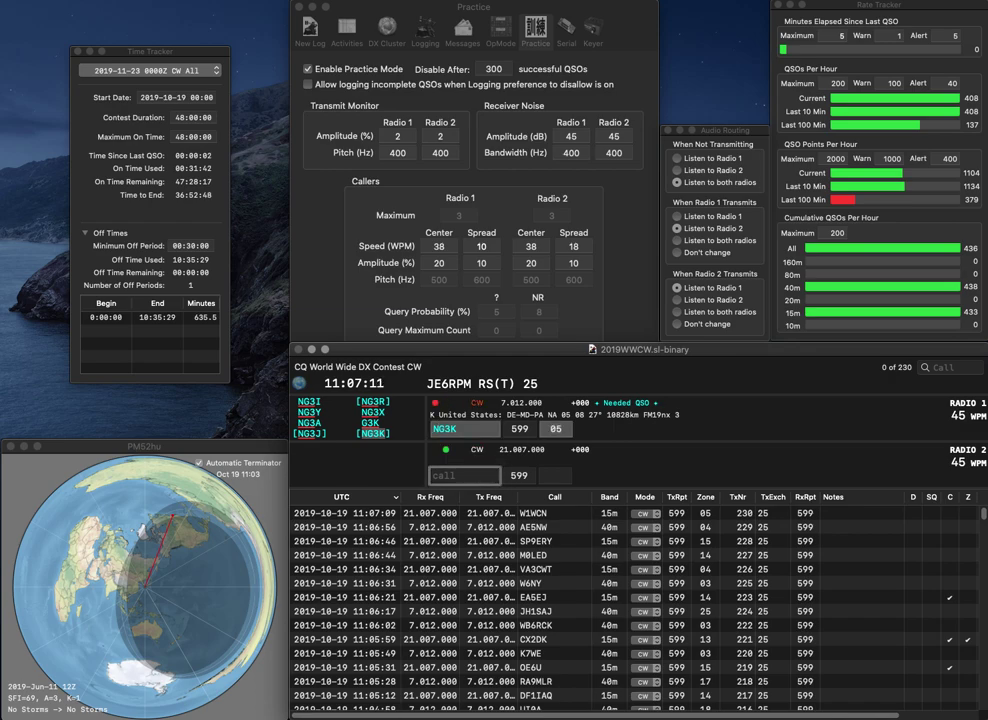
text(VNB)
text(R)
key(Left)
key(Left)
key(Left)
key(BackSpace)
text(HS3)
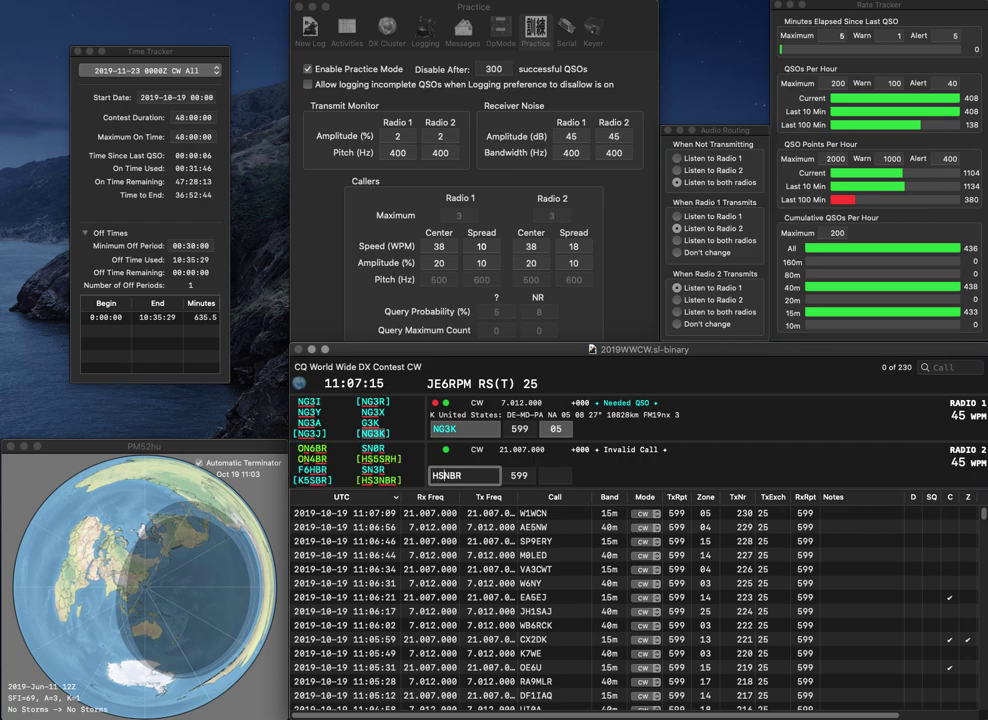
key(Return)
key(Tab)
key(Tab)
key(Tab)
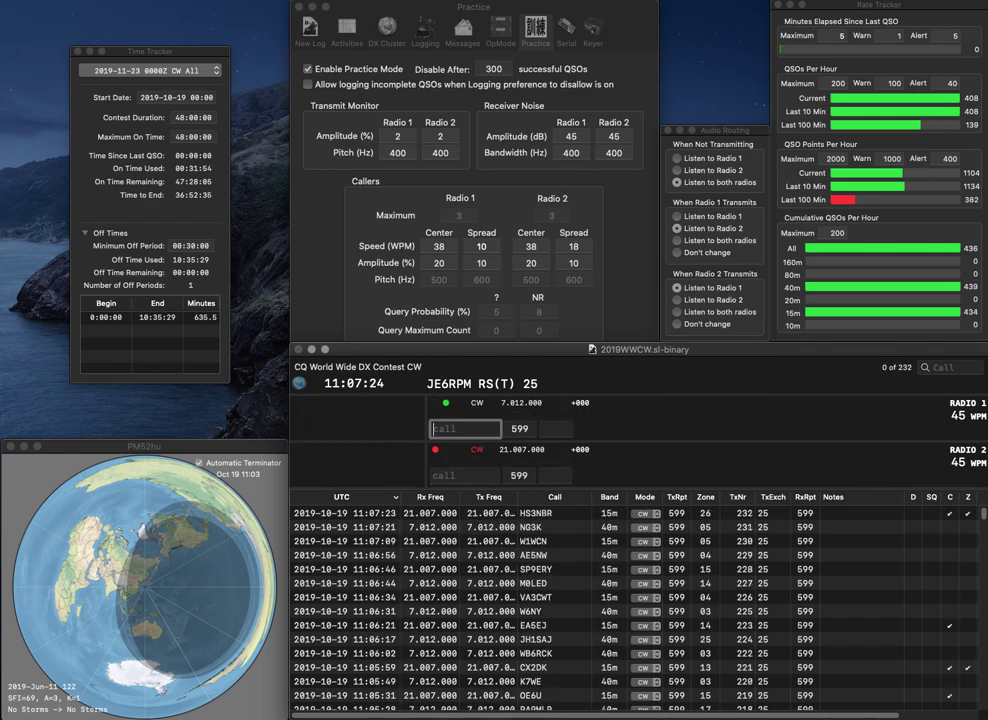
Step: Answer JO6OXJ on Radio 1
text(6)
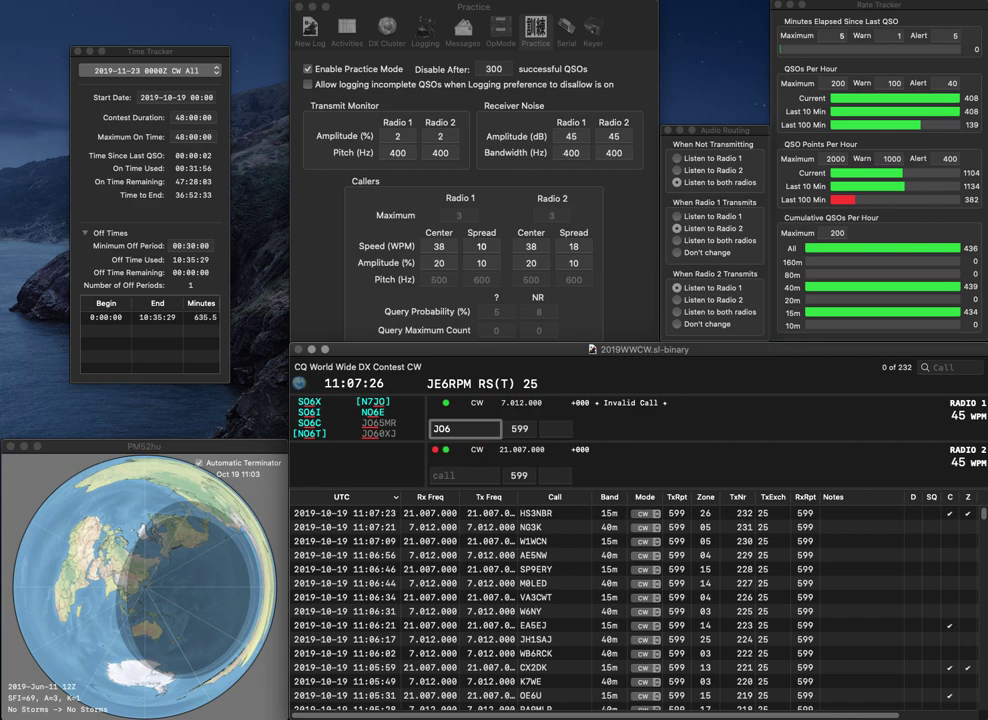
text(0XJ)
key(Return)
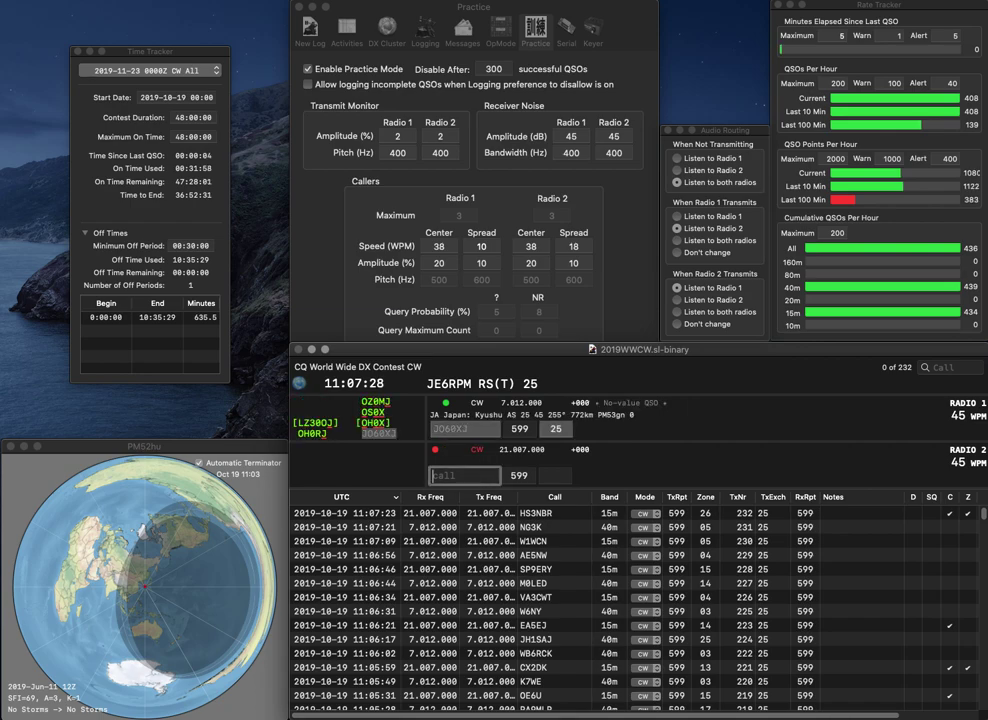
text(0Q)
key(BackSpace)
text(ZBX)
key(Home)
text(IK)
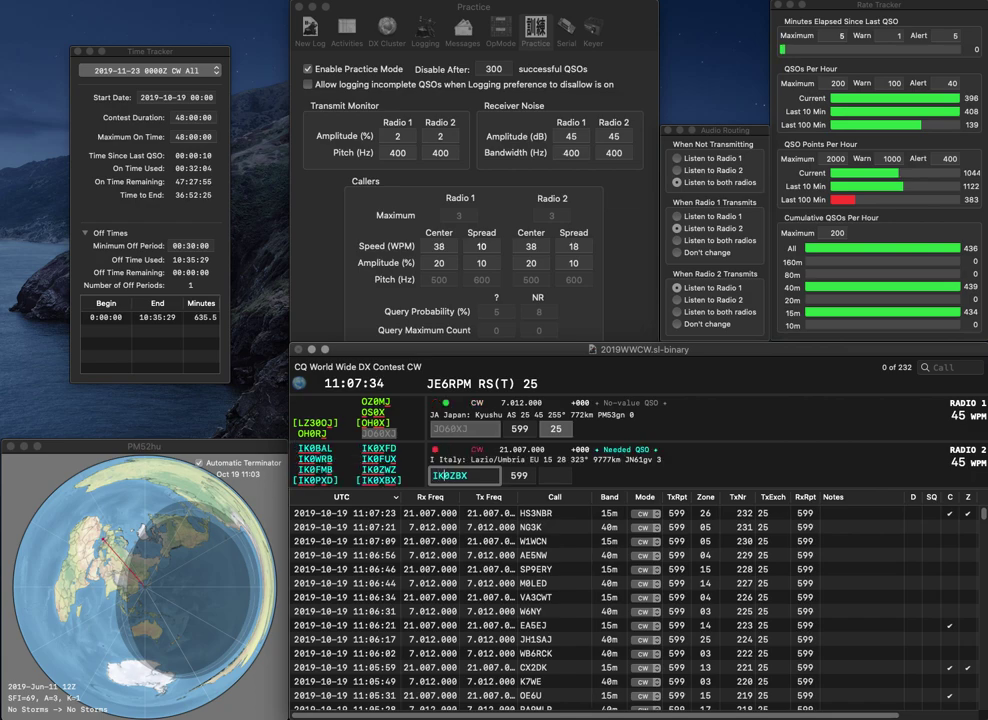
key(Return)
key(Down)
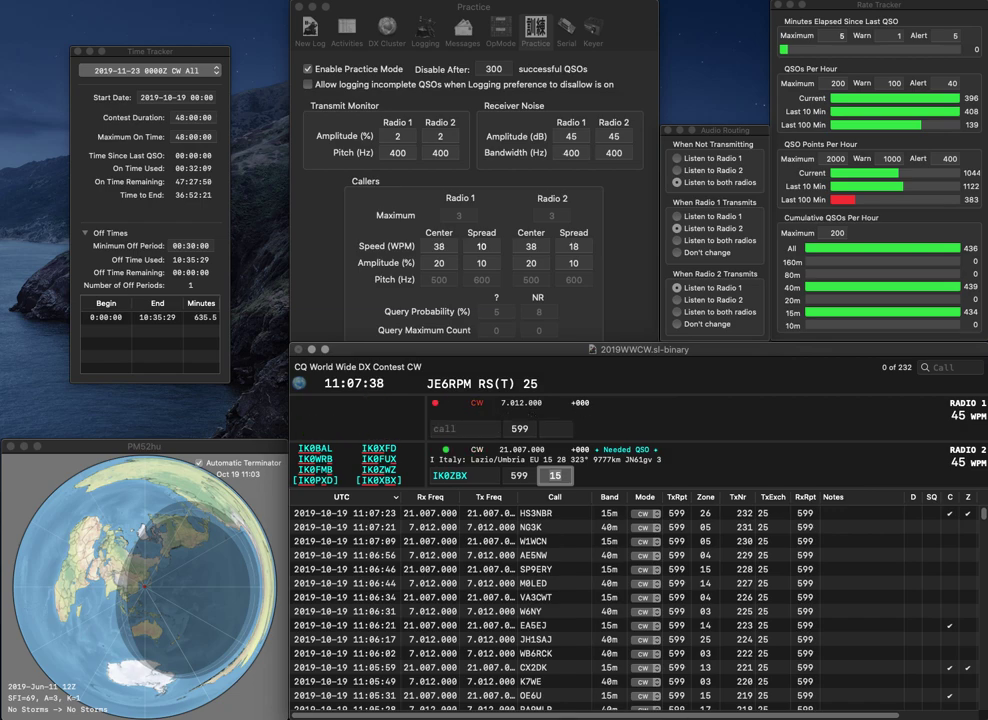
key(space)
key(BackSpace)
key(BackSpace)
text(GM)
key(Return)
key(Up)
text(OK)
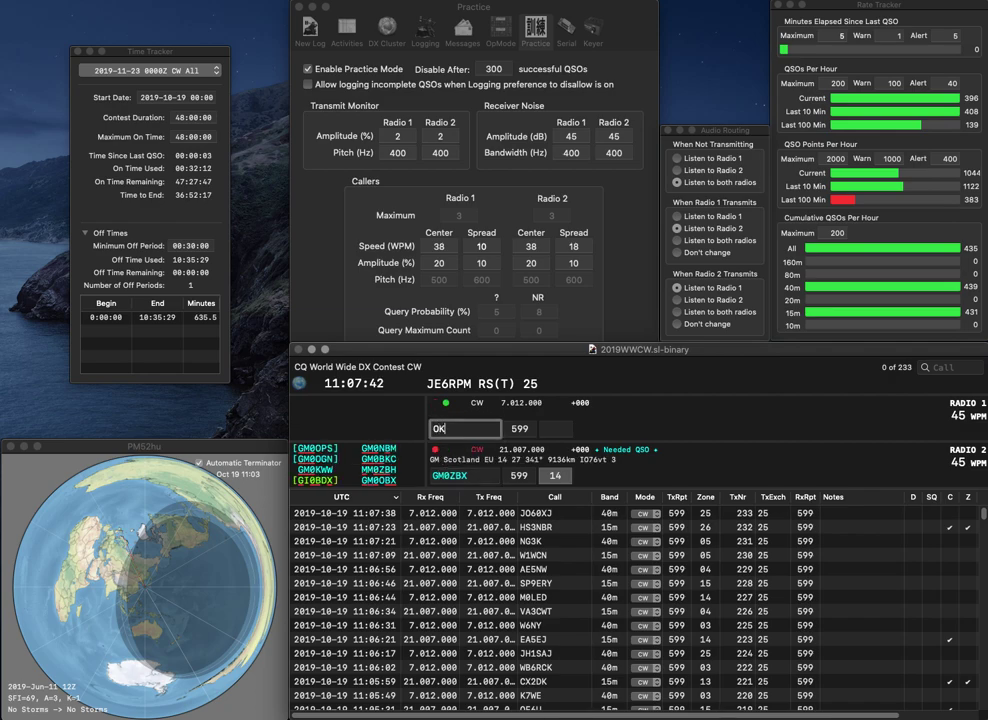
text(7LO)
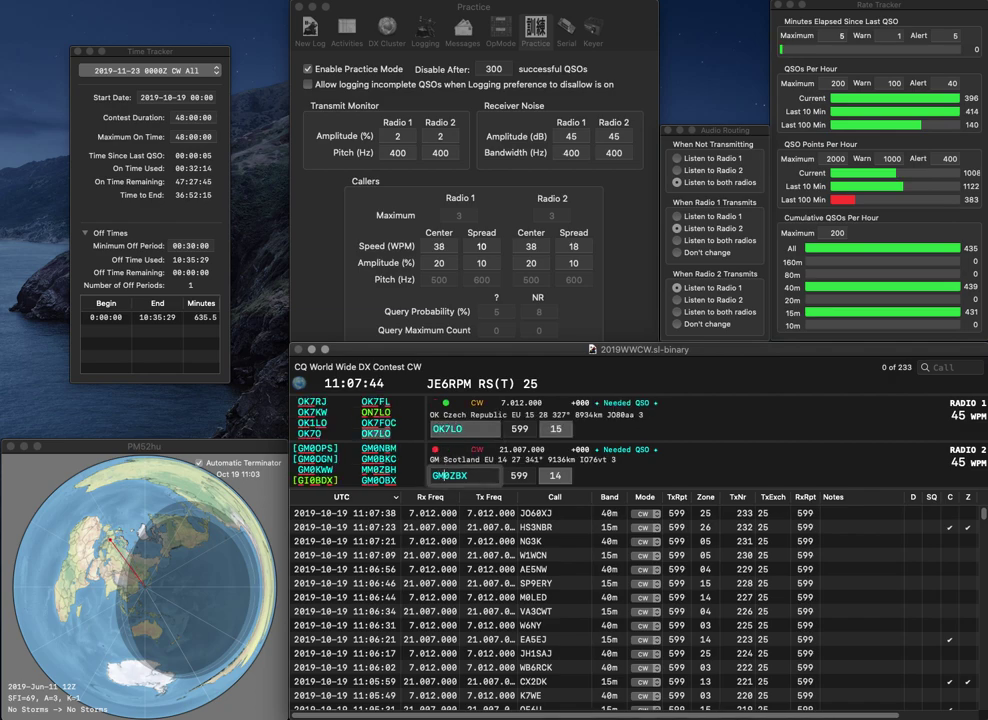
key(BackSpace)
text(0)
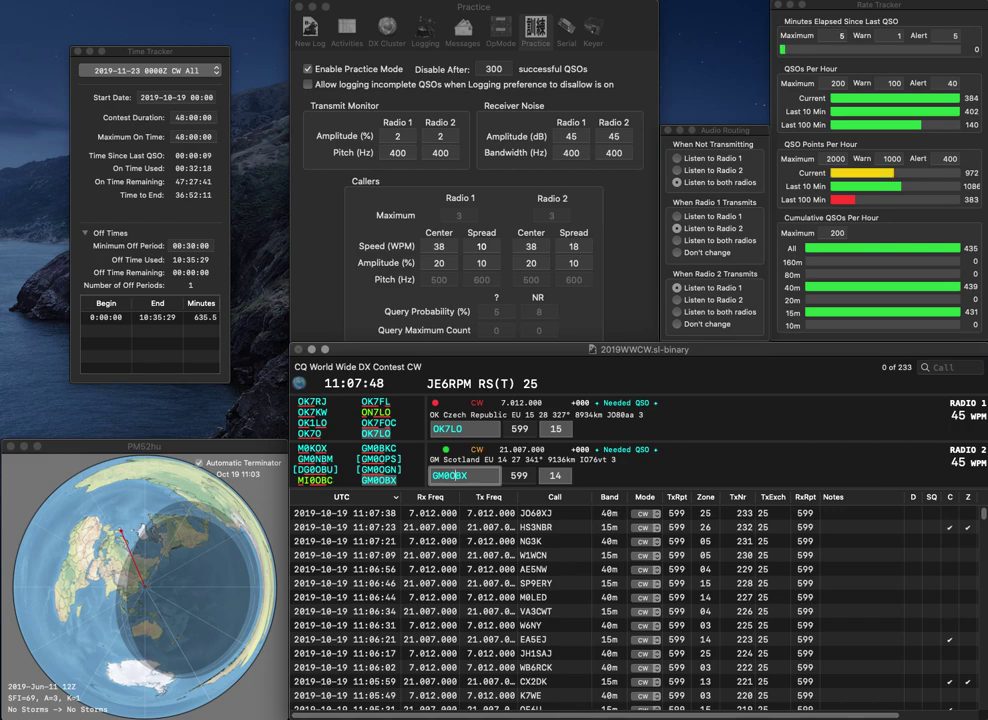
key(Return)
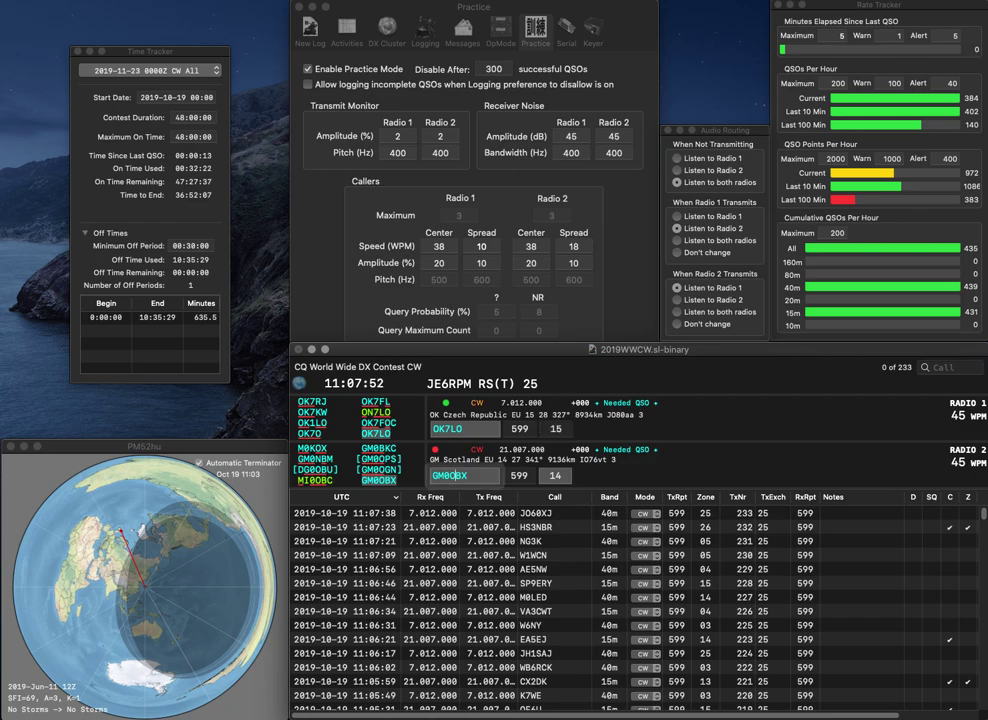
key(Return)
key(Tab)
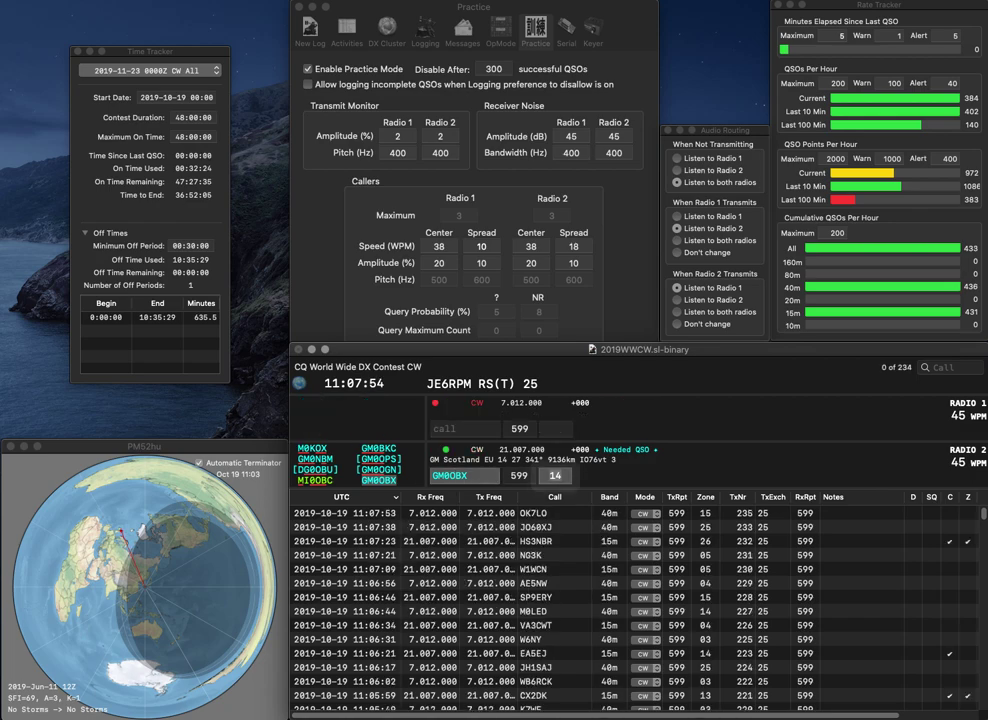
key(Return)
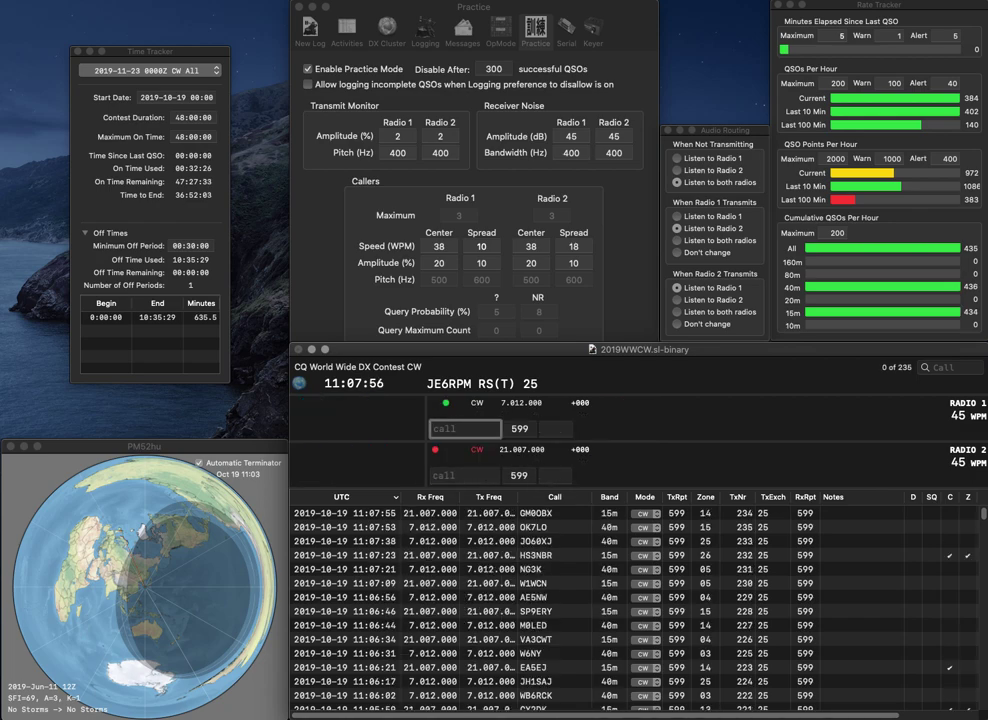
text(PA0AA)
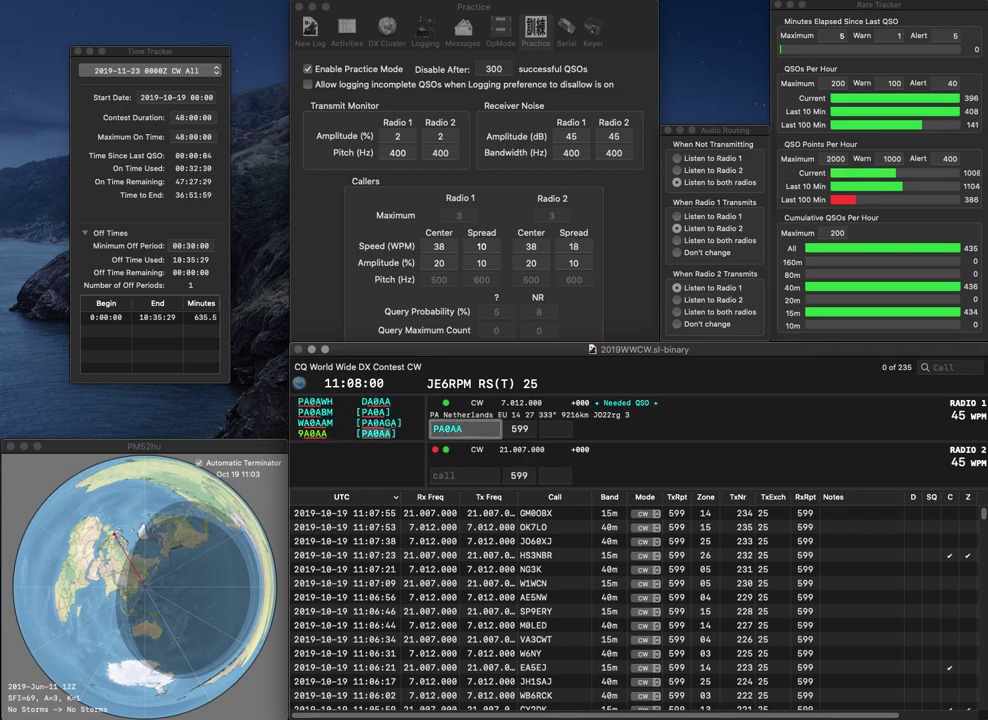
key(Return)
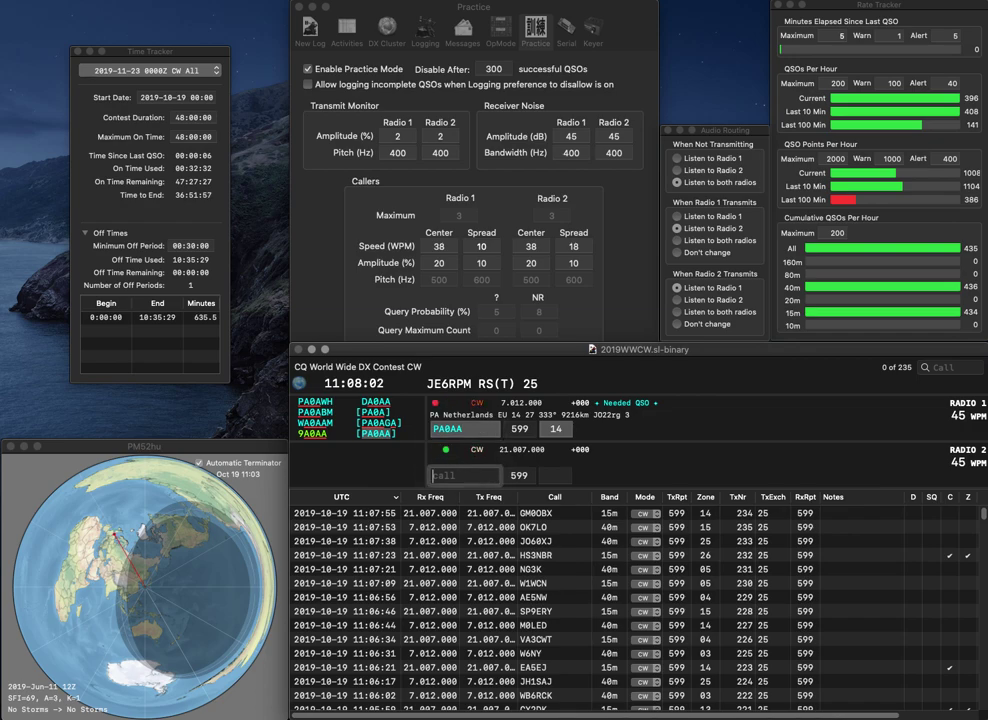
text(DL3)
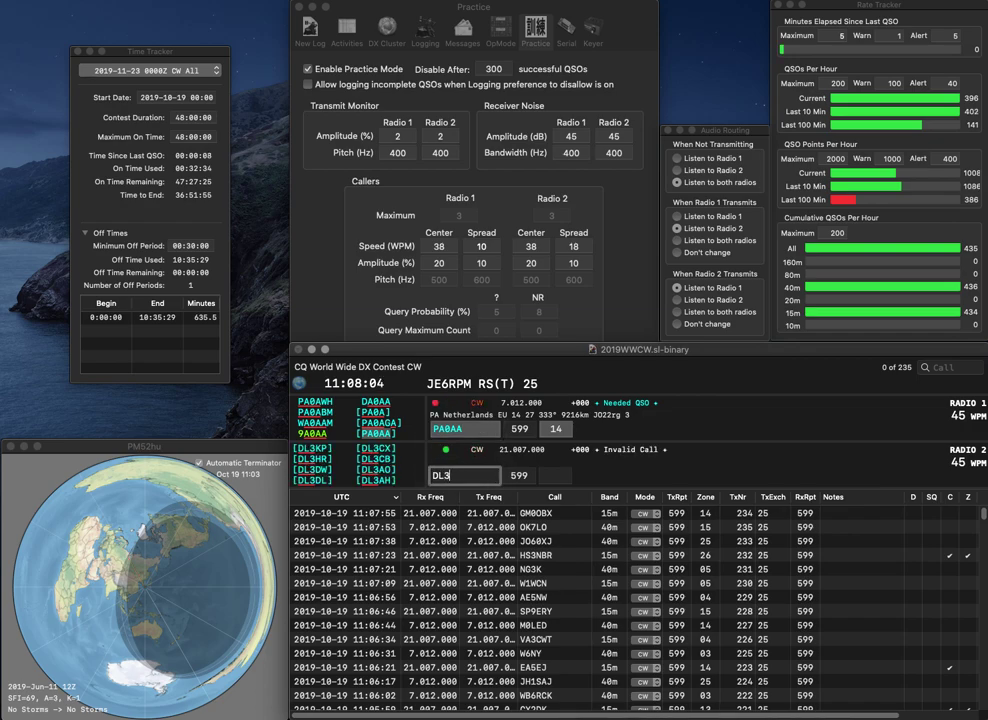
text(XQ)
key(Return)
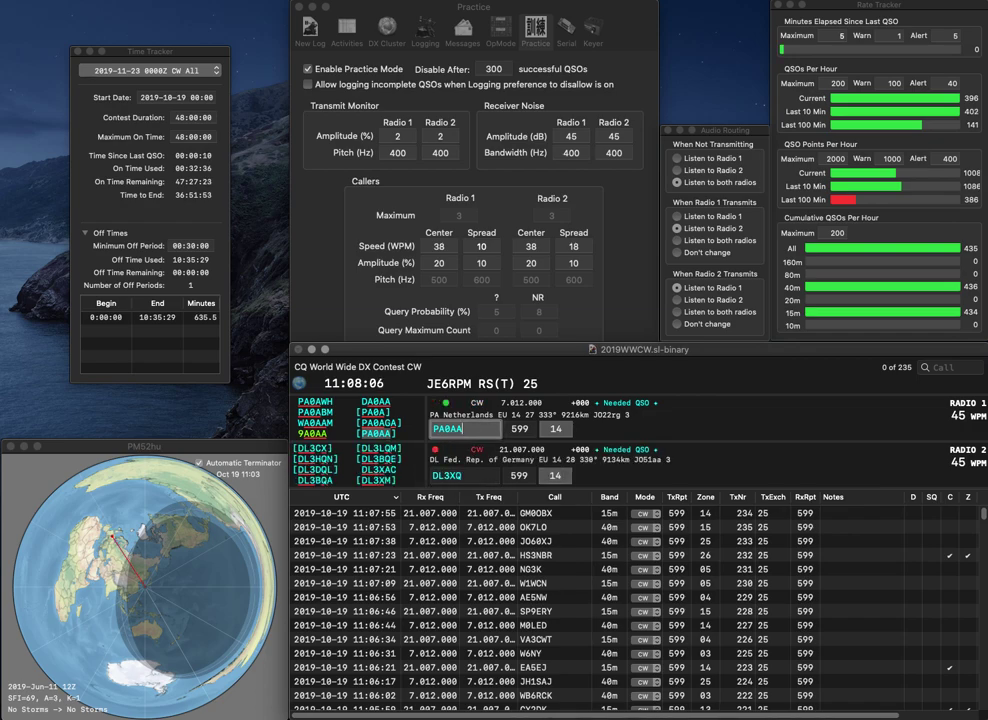
key(BackSpace)
text(WH)
key(Return)
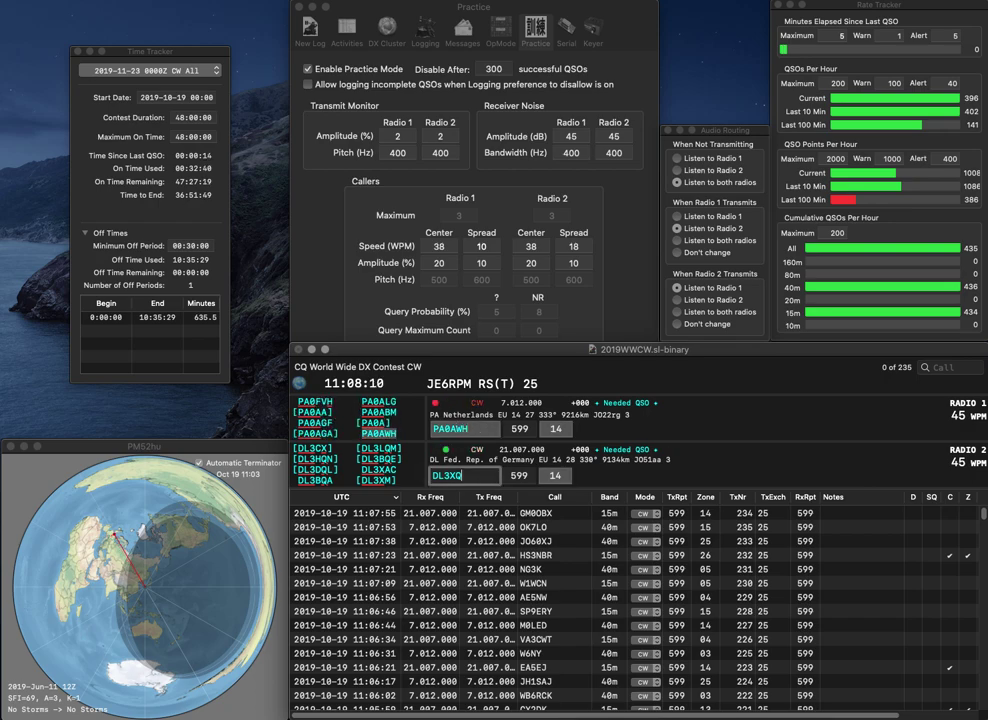
key(BackSpace)
key(BackSpace)
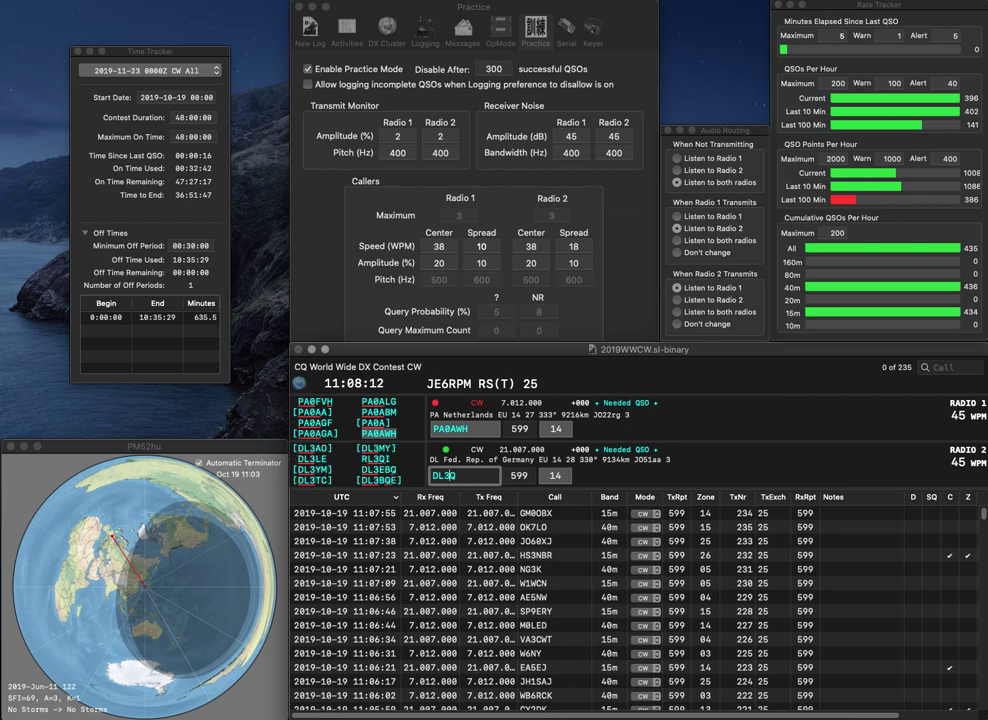
text(BA)
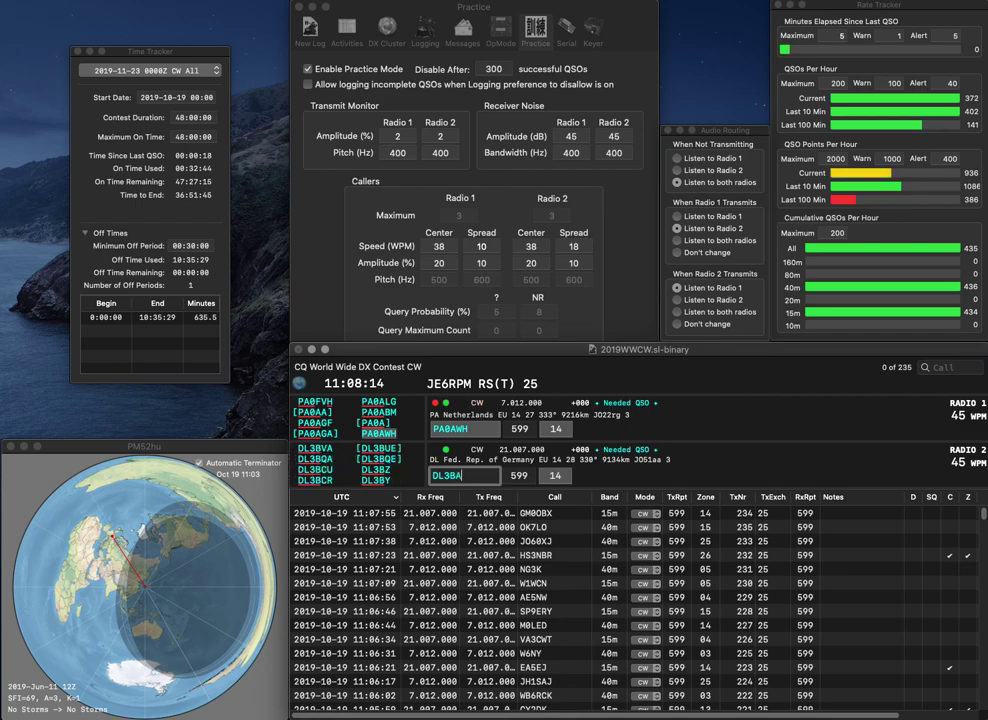
key(BackSpace)
text(Z)
key(Return)
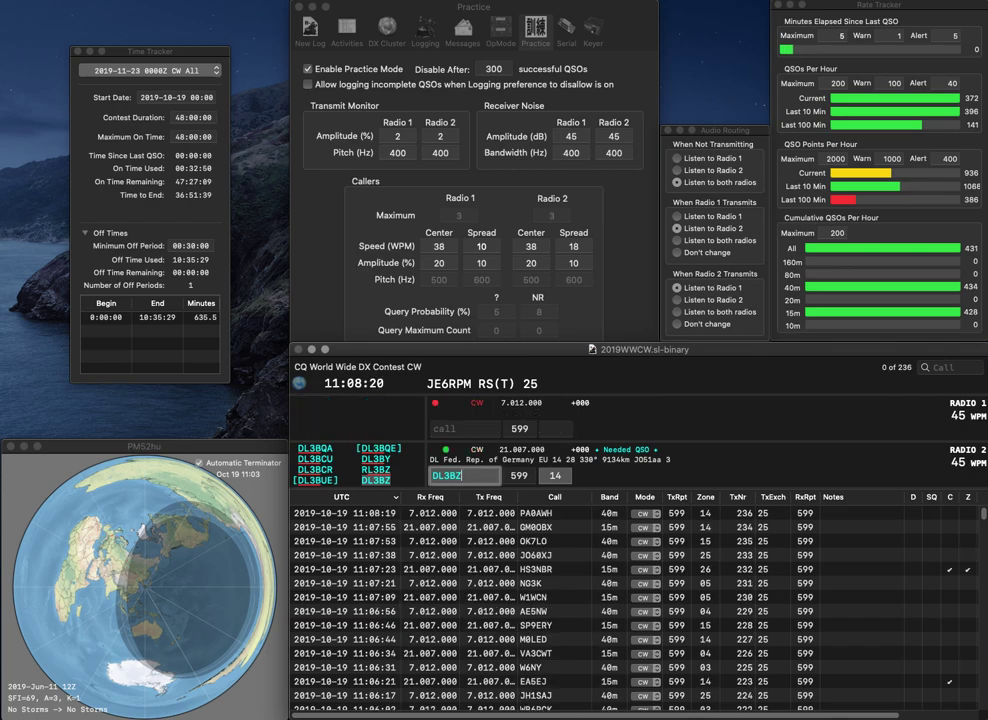
key(Tab)
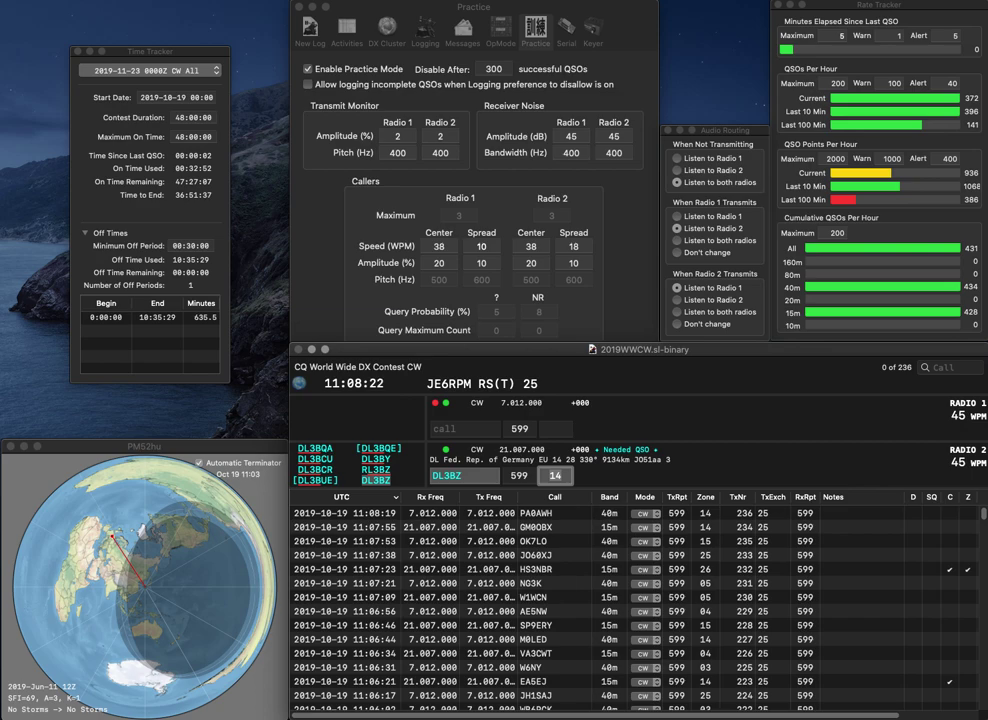
key(Return)
text(RV3)
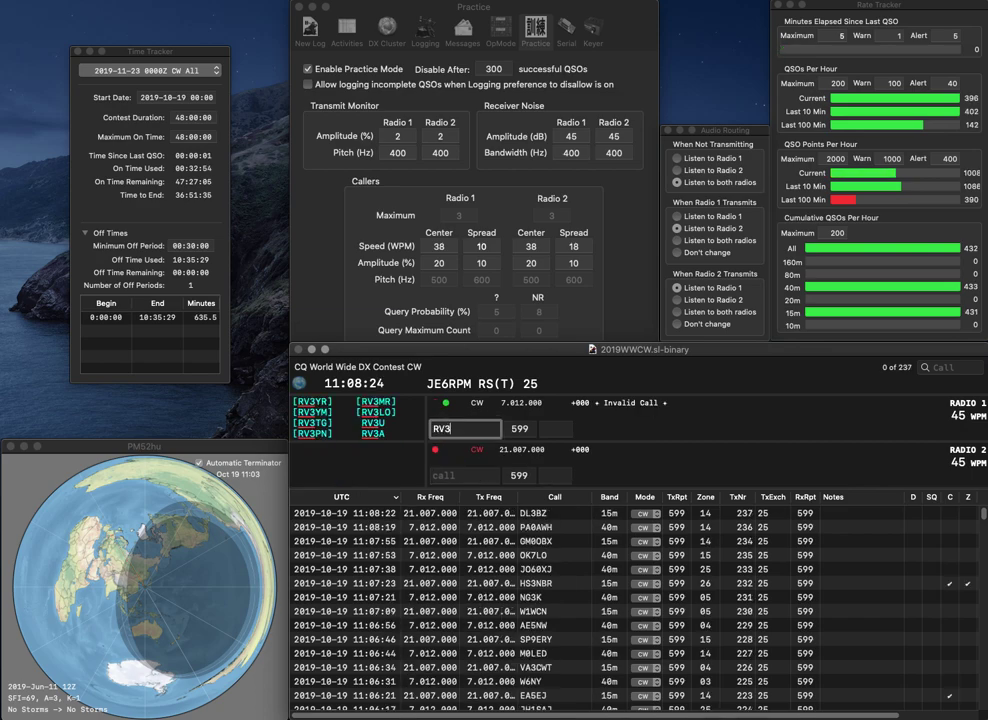
text(LO)
key(Return)
text(CWU)
key(Home)
text(VE3)
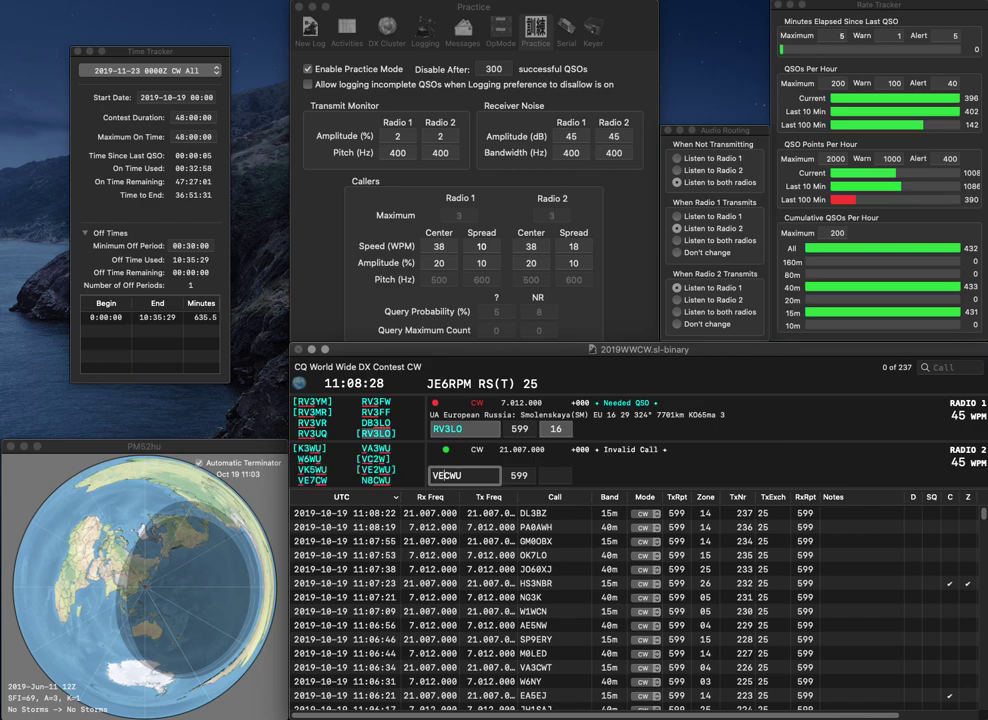
key(Return)
key(Tab)
key(backslash)
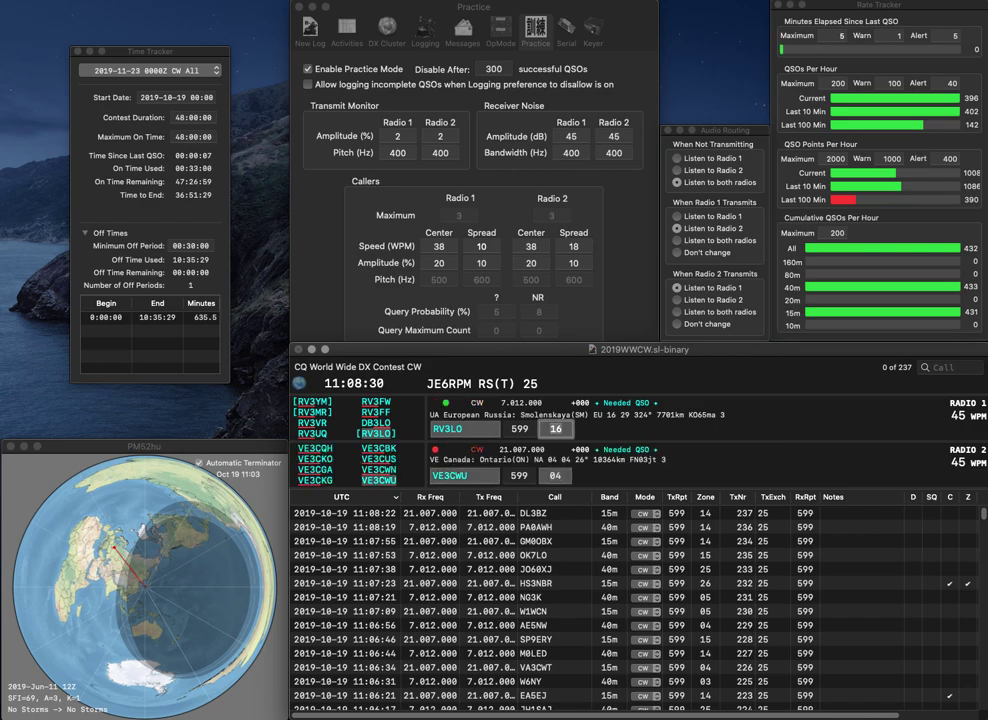
key(Return)
key(backslash)
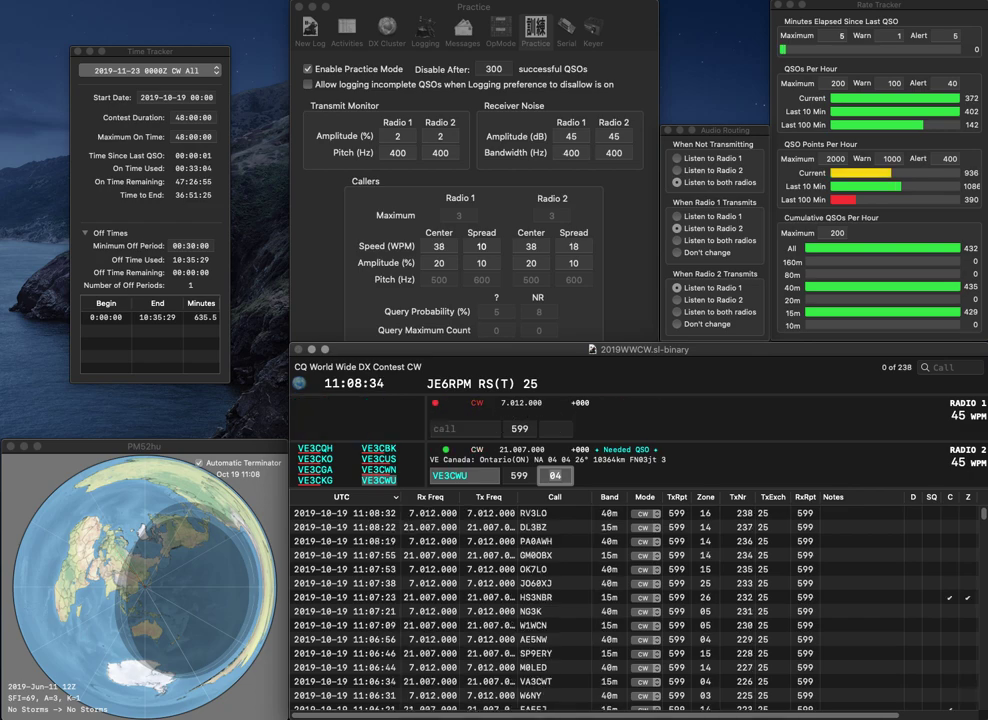
key(Return)
Step: Answer G0PHP on Radio 1 and enter the partial call TR on Radio 2
text(G0PH)
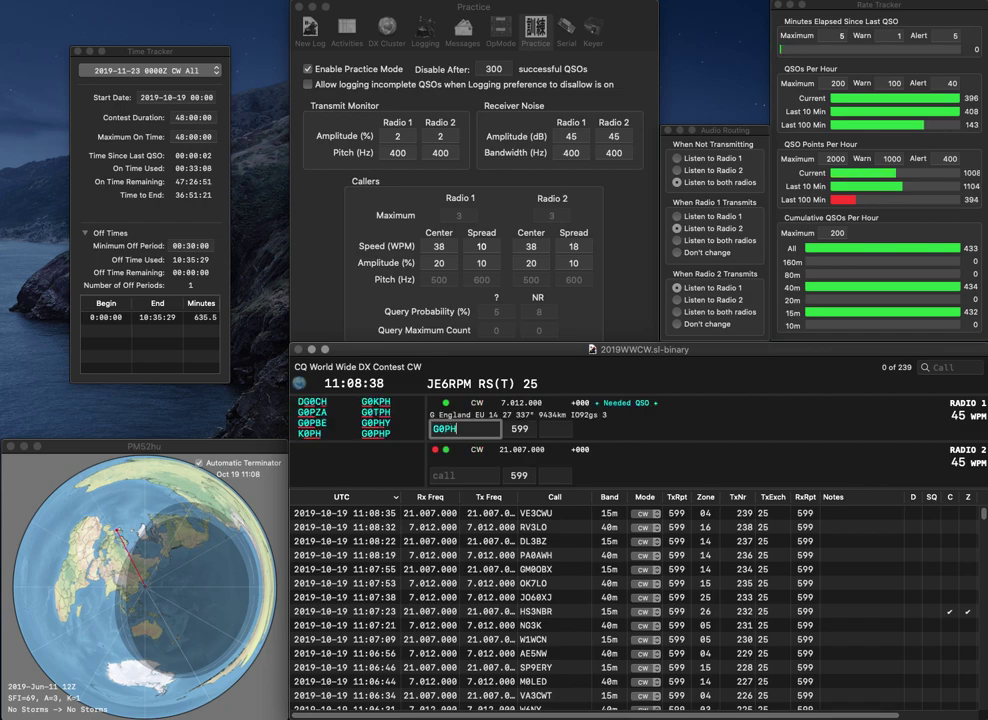
text(PR)
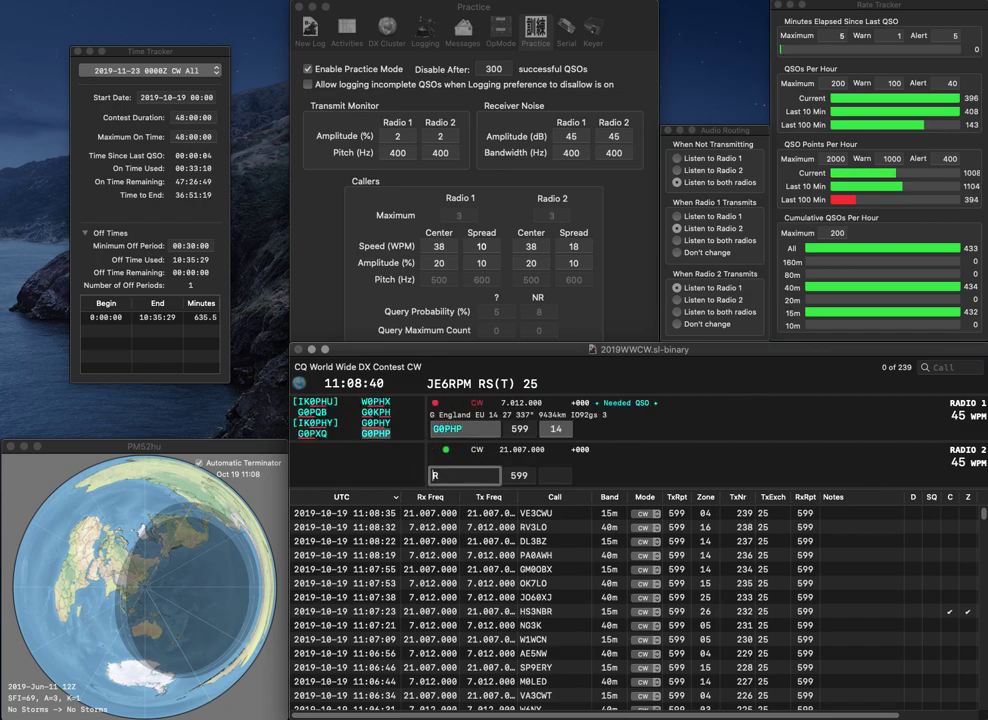
key(Return)
key(Tab)
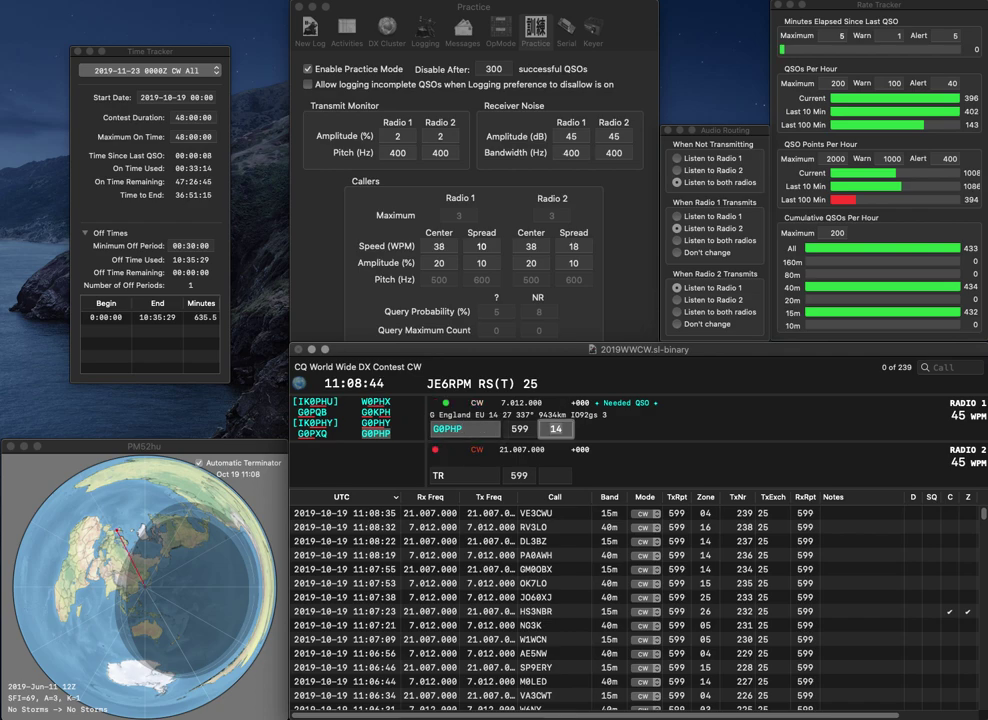
key(Return)
key(Home)
text(M0I)
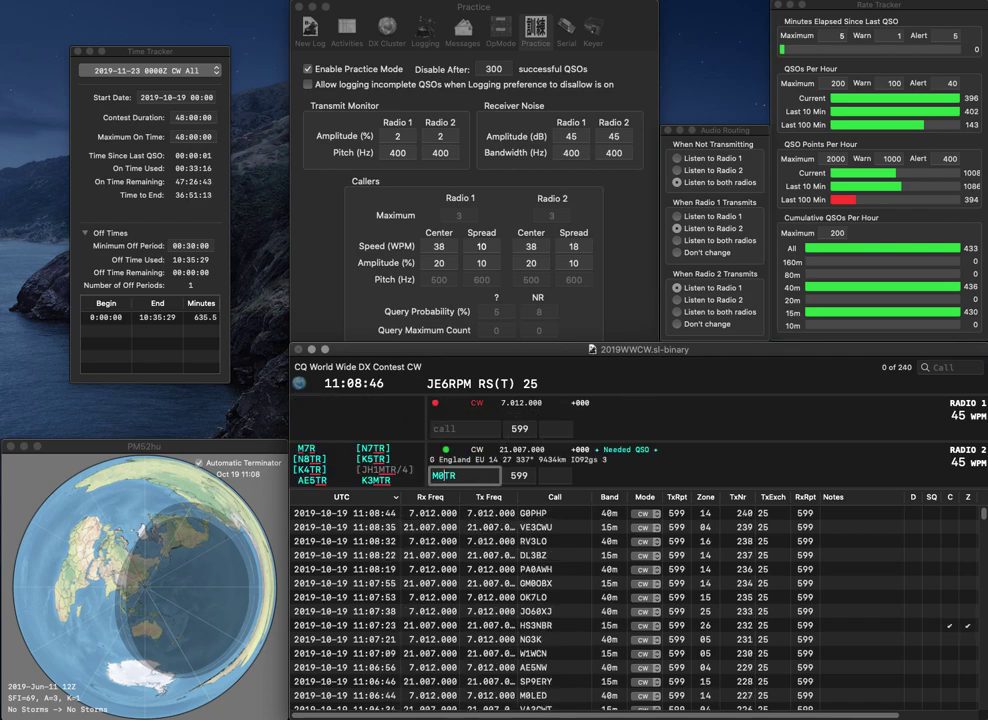
key(Return)
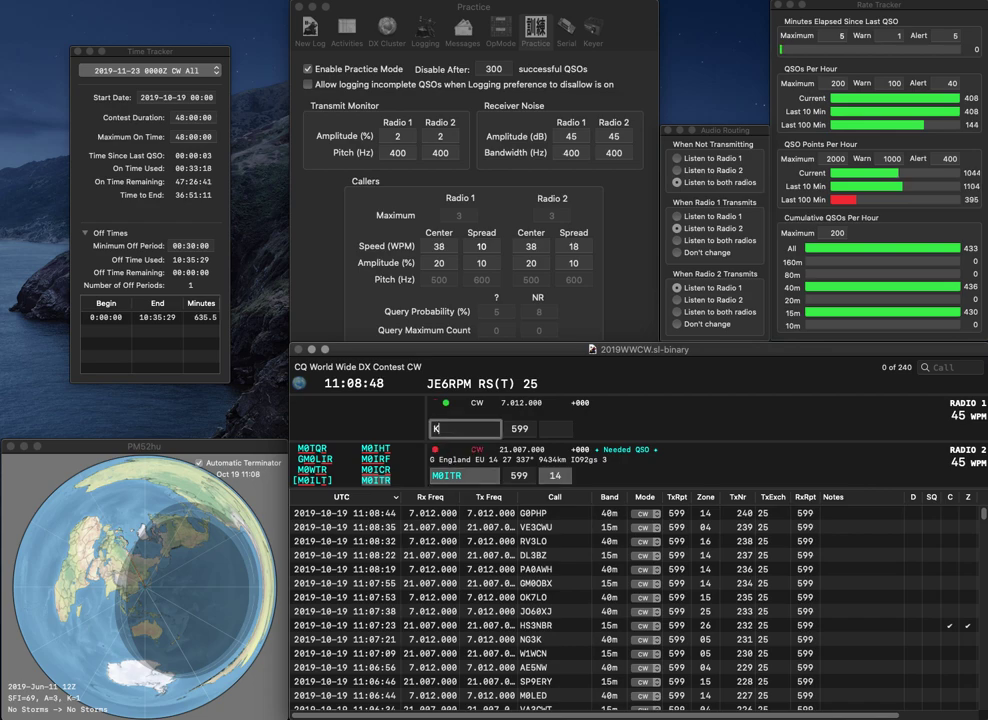
Step: Answer K9CT on Radio 1 and log the M0ITR contact on Radio 2
text(K0)
key(BackSpace)
text(9CT)
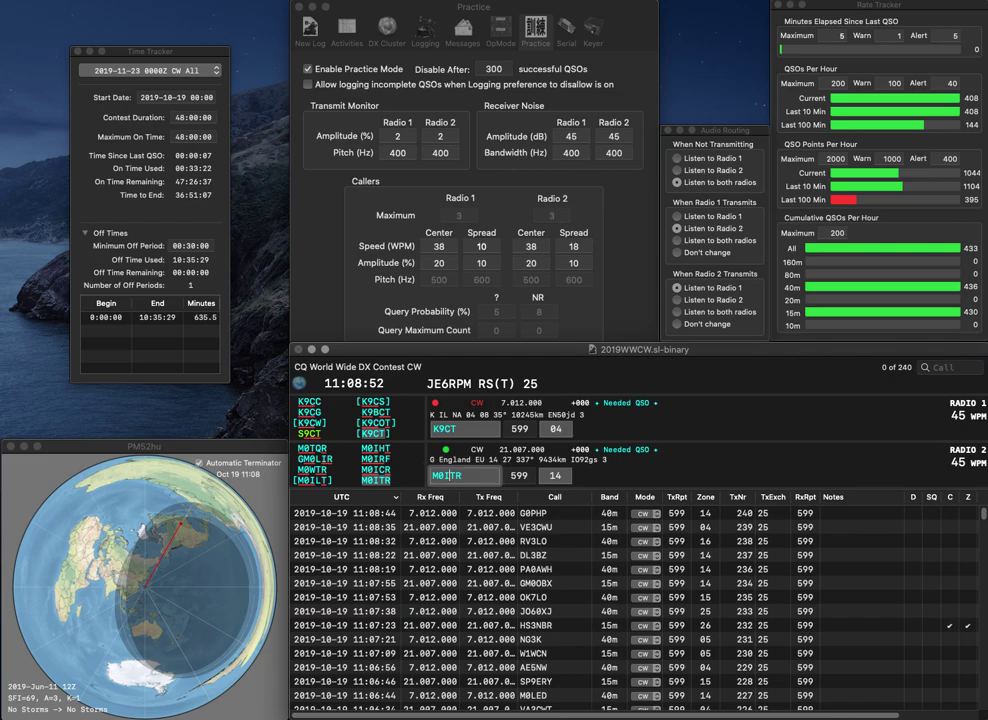
key(Tab)
text(04)
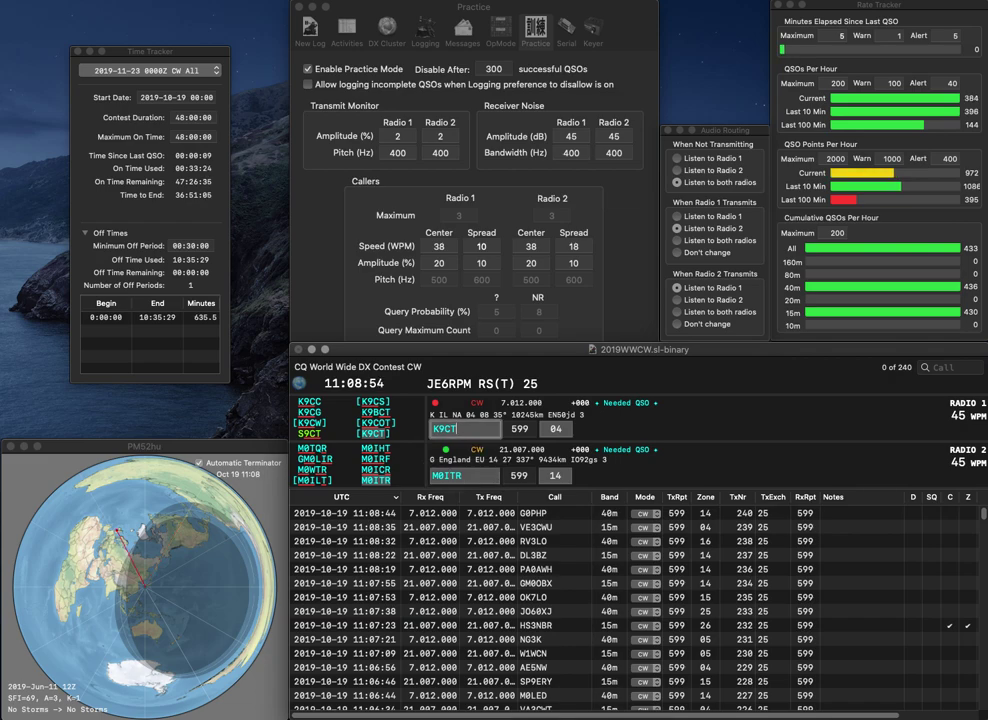
key(Return)
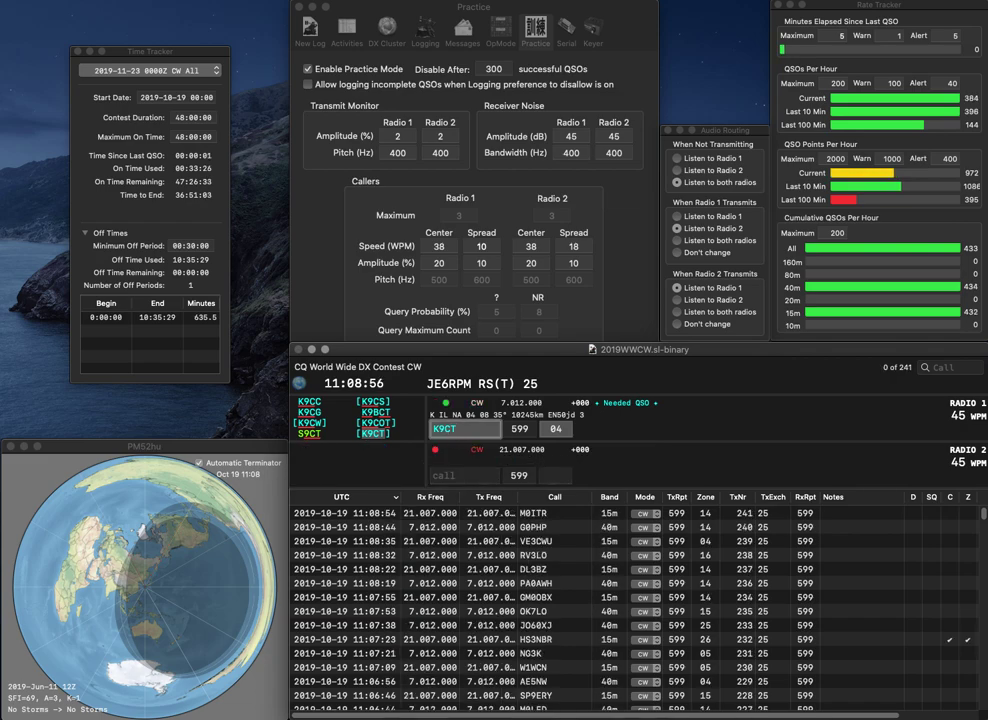
Step: Correct the Radio 1 call to K9COT and answer N5IR on Radio 2
key(Return)
text(N5IR)
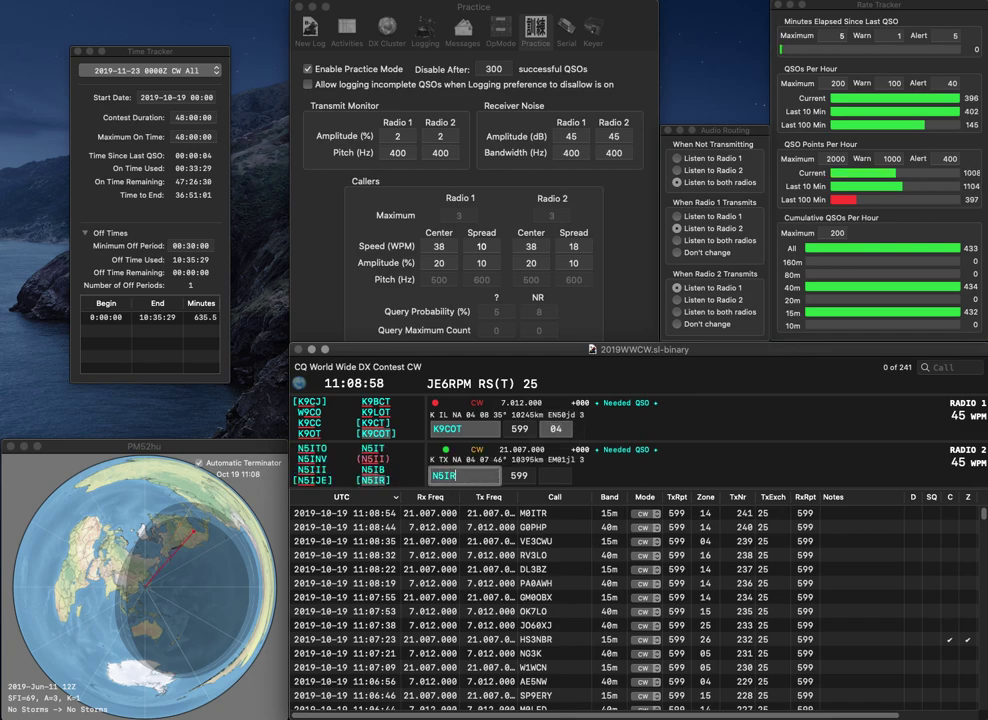
key(Return)
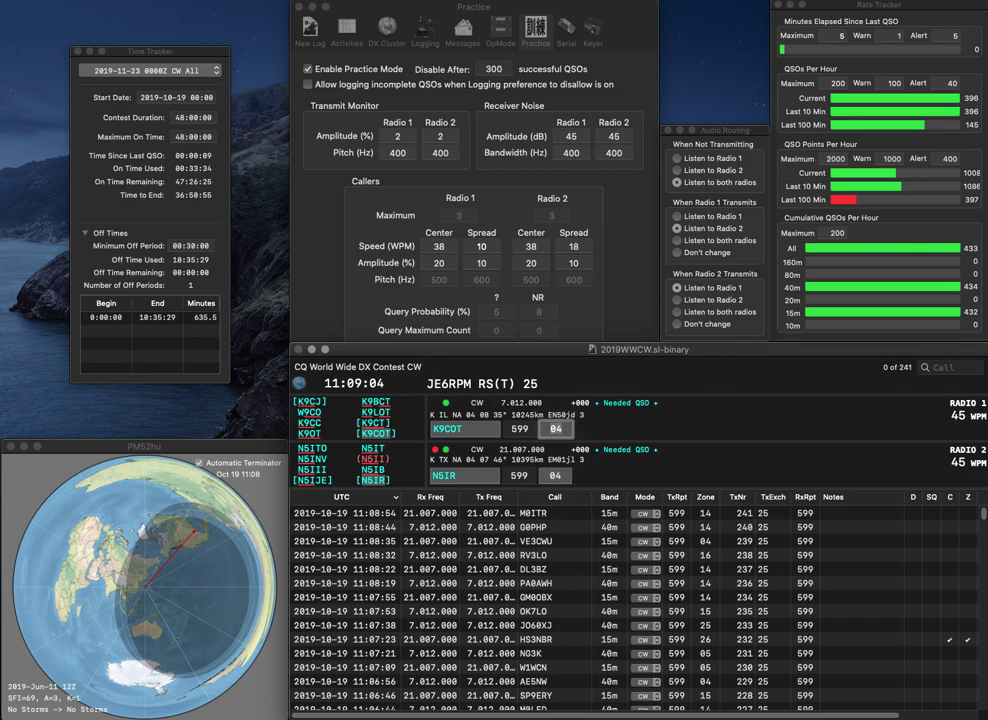
Step: Log the N5IR and K9COT contacts and answer DL1XA on Radio 2
key(Return)
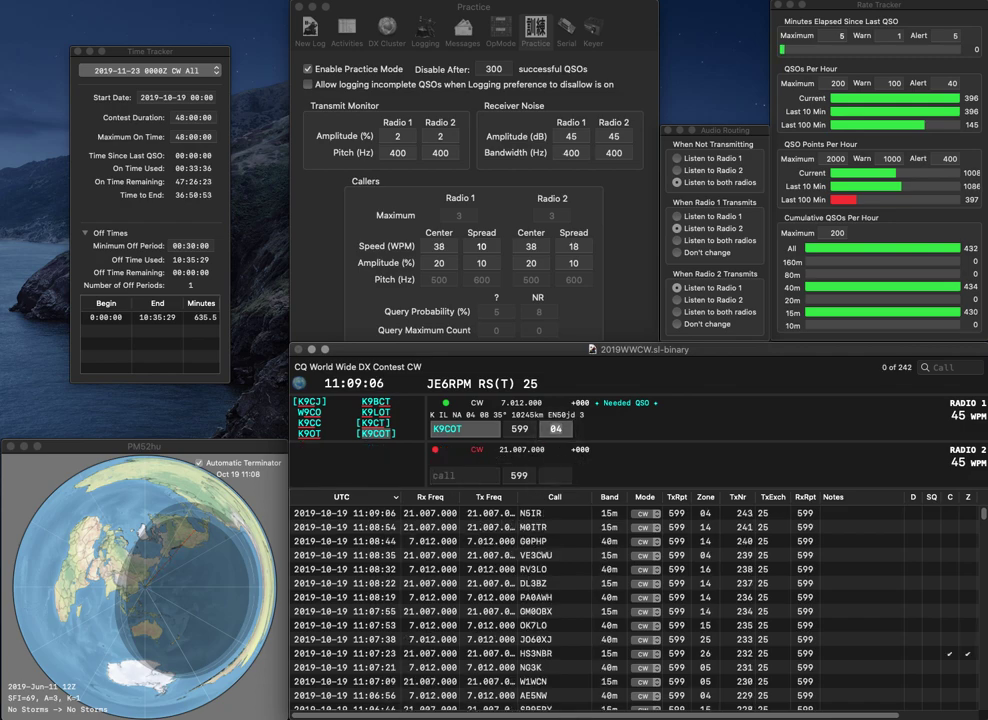
key(Return)
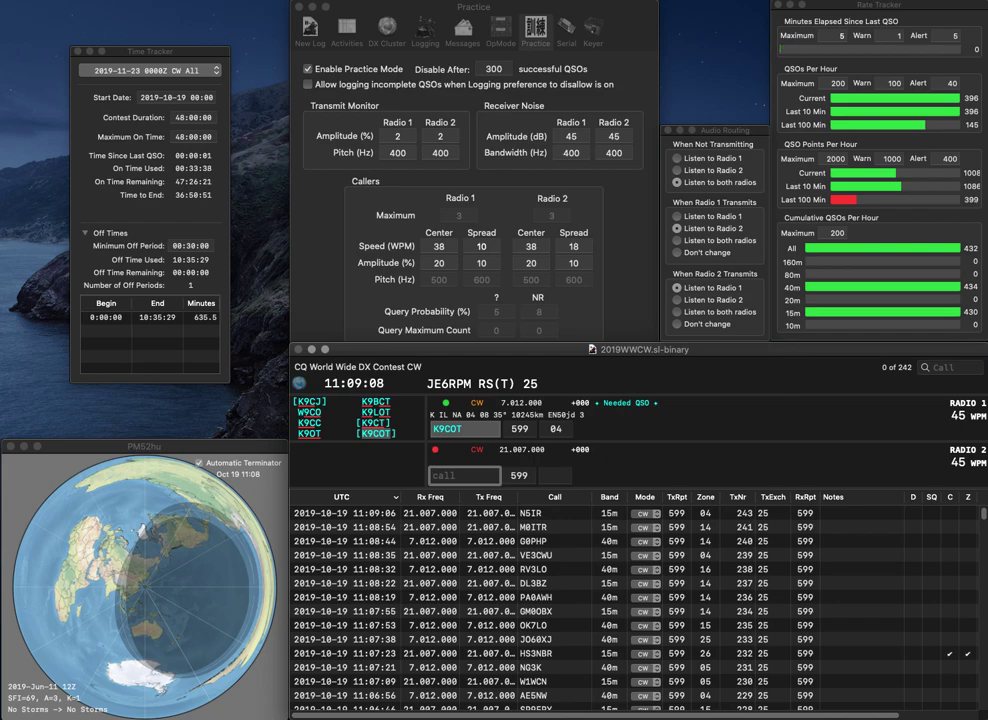
text(DL)
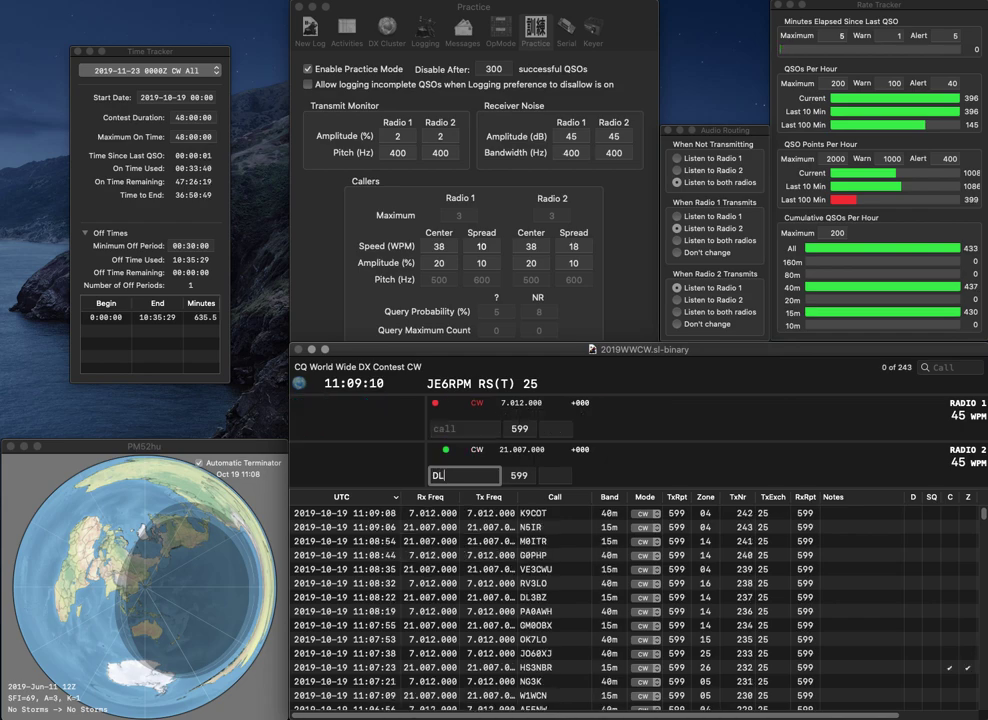
text(1XA)
key(Return)
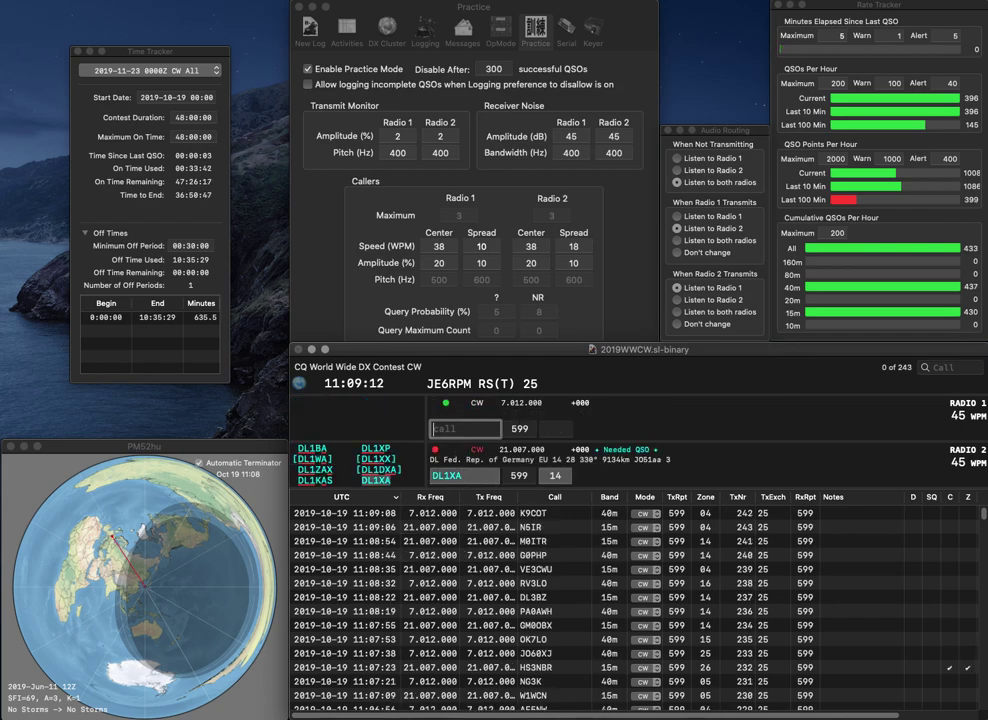
text(CAM)
key(Home)
text(K8)
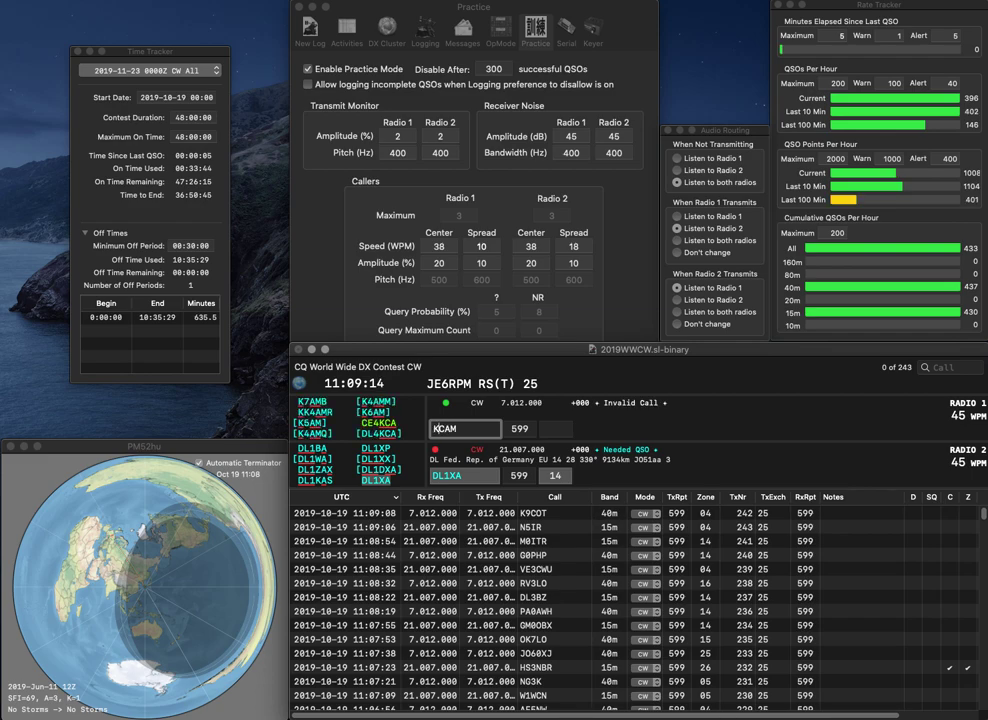
key(Return)
key(Return)
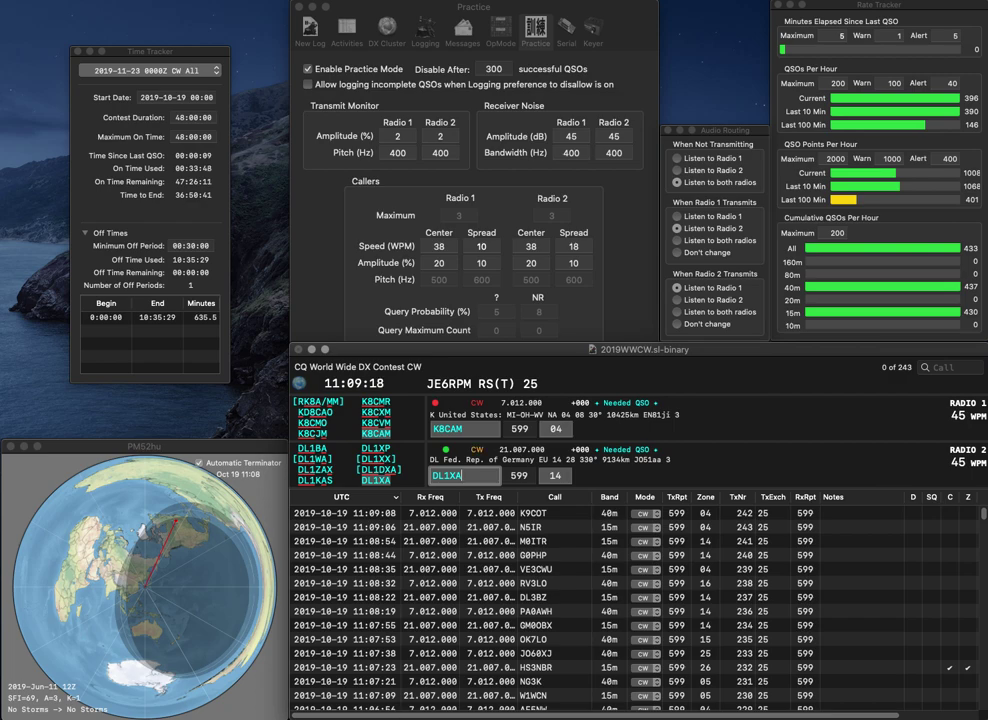
key(Return)
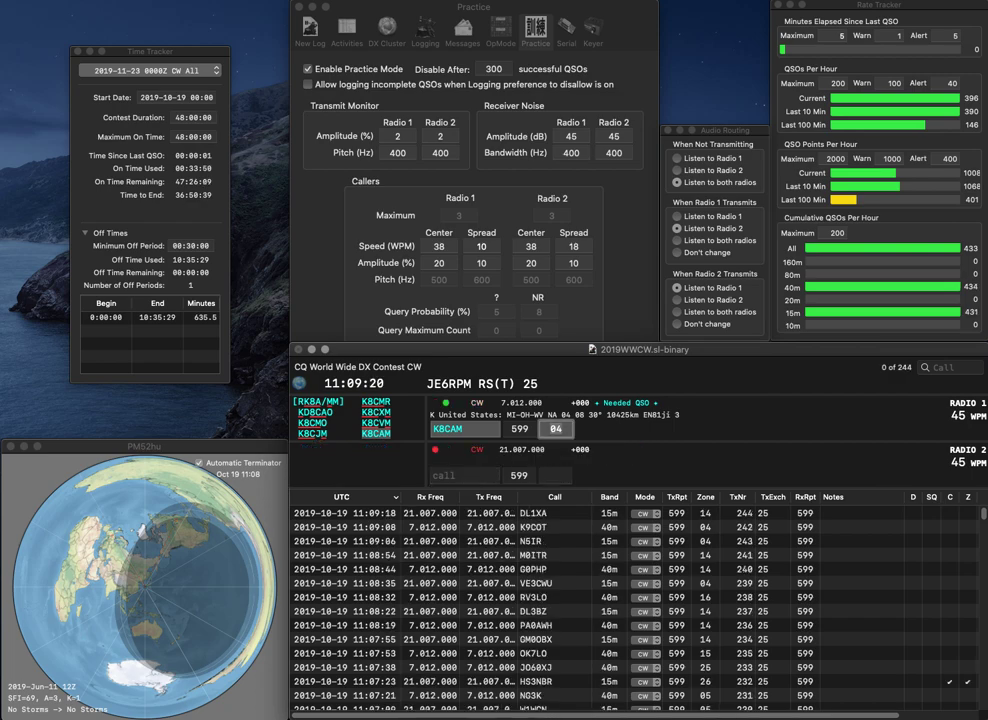
Step: Log the K8CAM contact on Radio 1 and answer AE3J on Radio 2
key(Return)
text(AE3J)
key(Return)
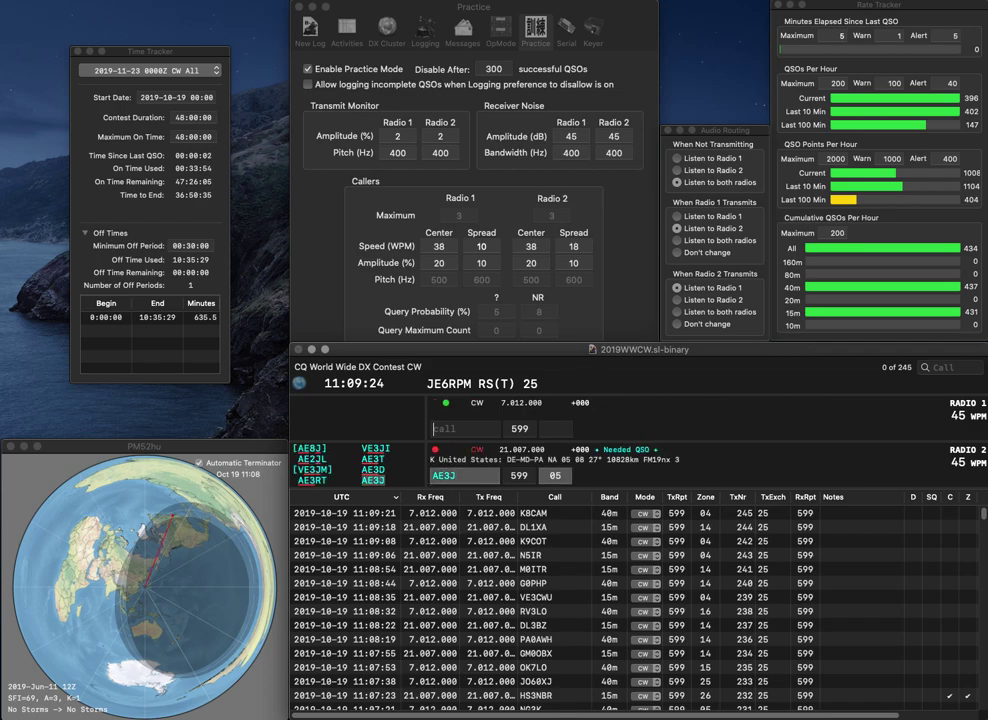
Step: Answer K3OQ on Radio 1 and log the AE3J contact on Radio 2
text(K3OQ)
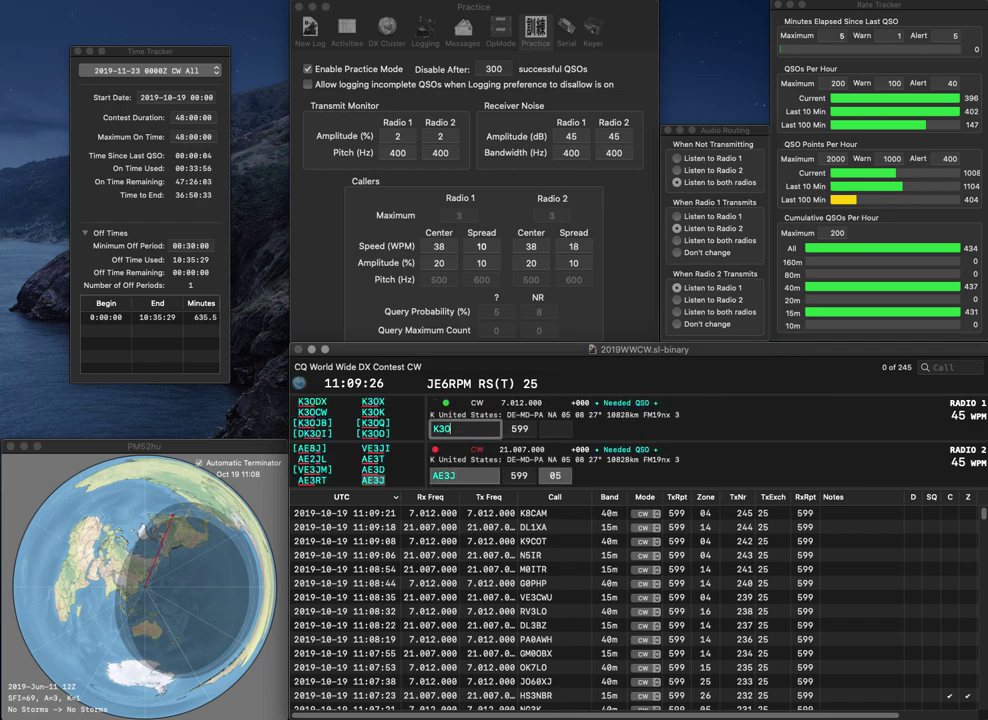
key(Return)
key(Tab)
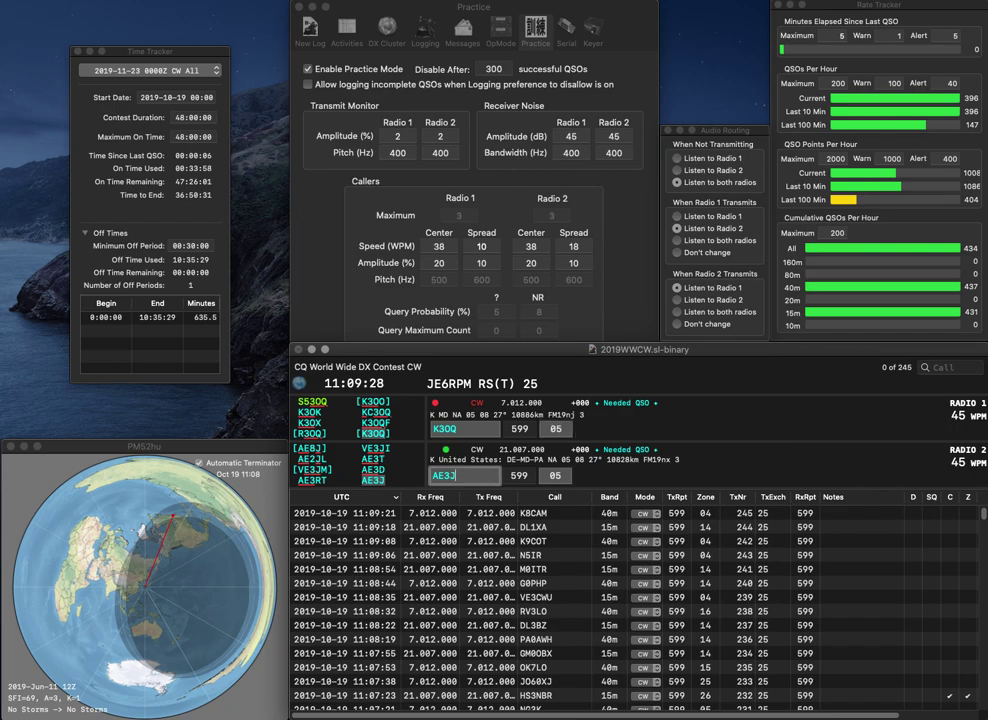
key(Return)
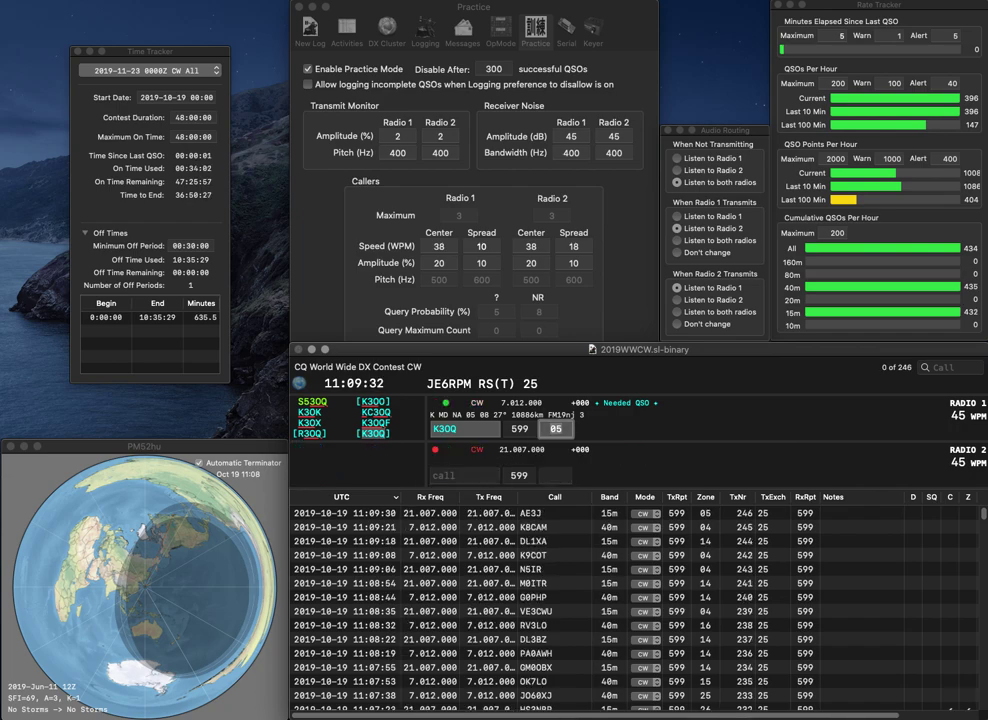
key(Return)
text(K4)
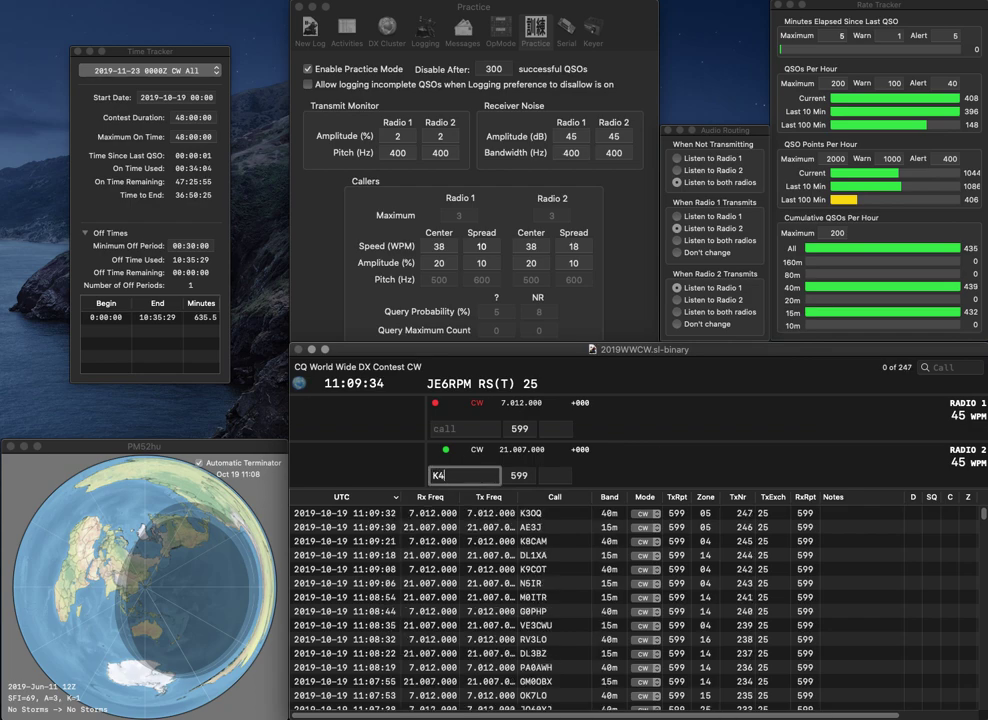
text(RZR)
key(Return)
text(W1AW)
key(Return)
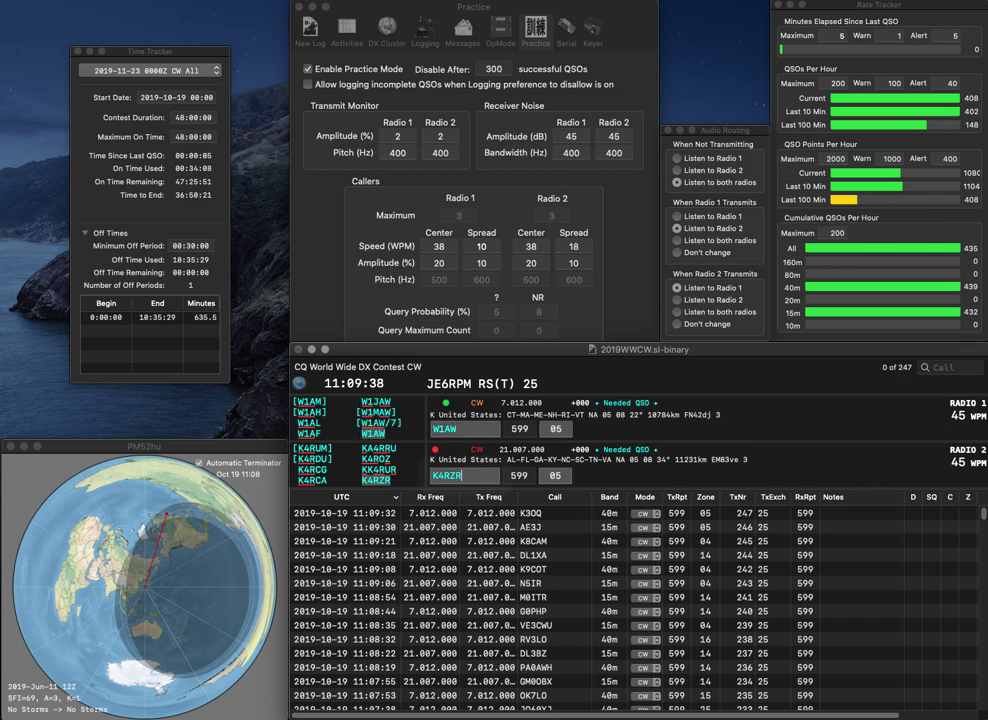
key(Return)
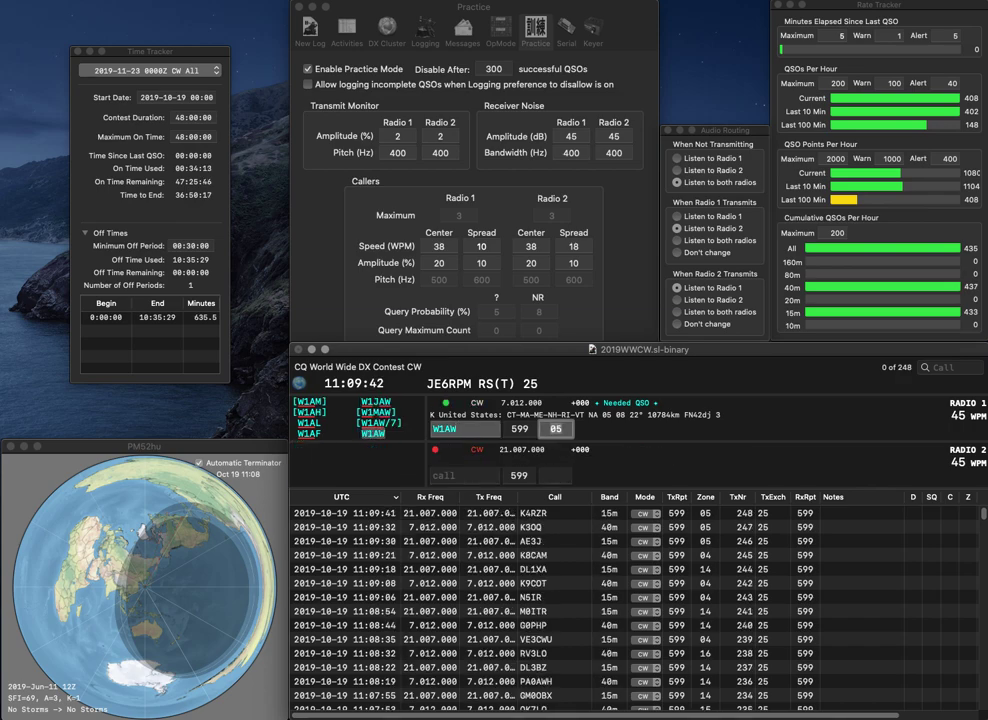
key(Return)
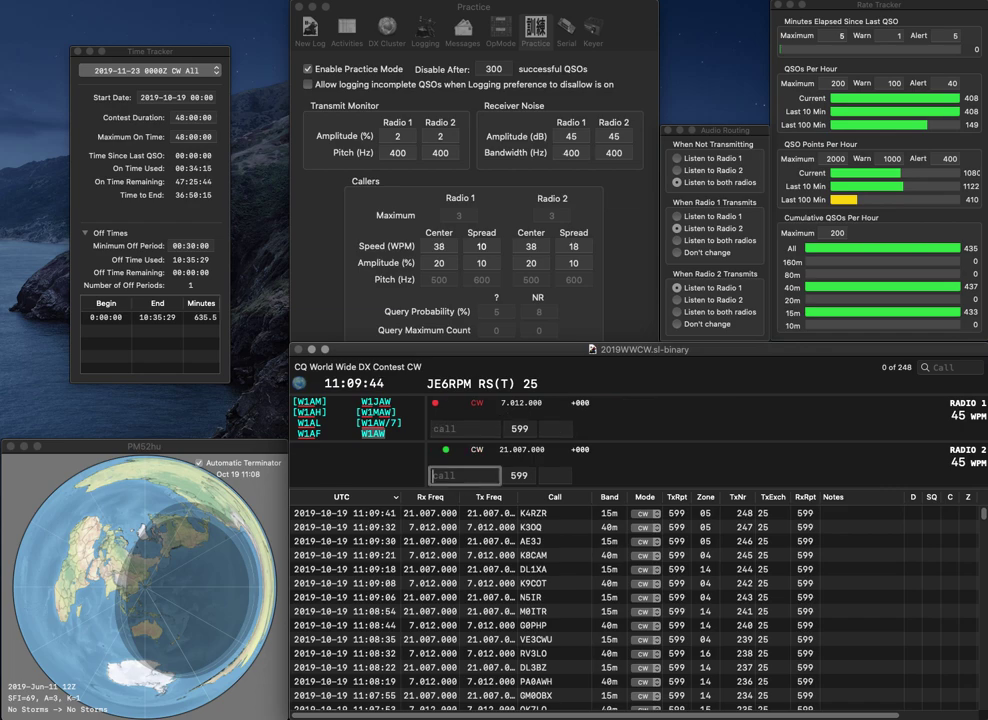
text(NG2C)
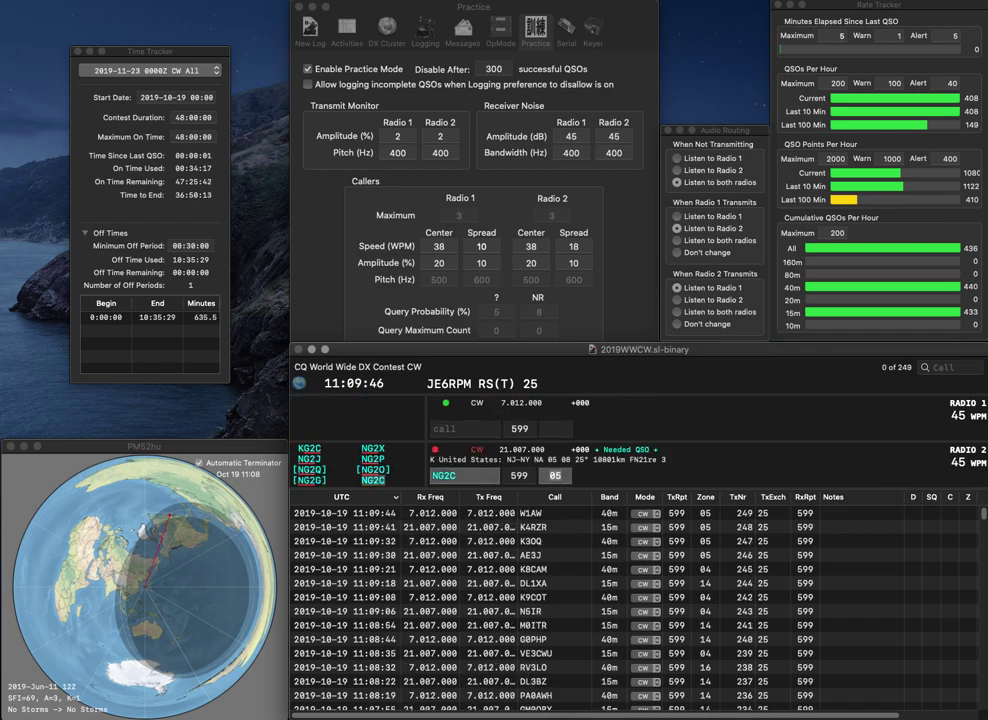
key(Return)
text(SN2)
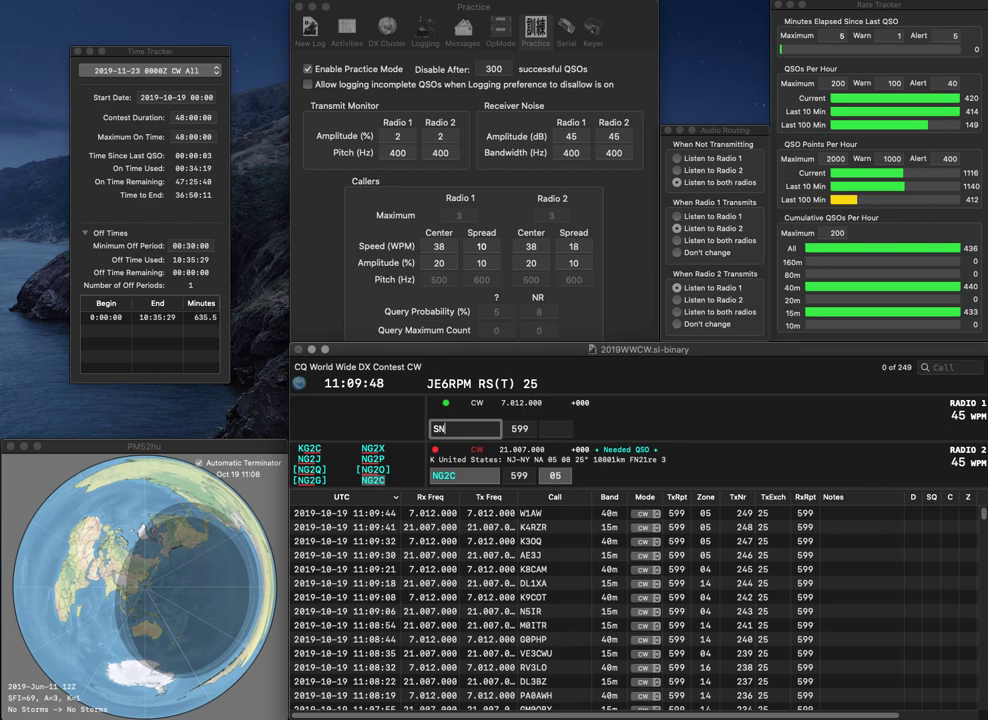
key(BackSpace)
text(3A)
key(Return)
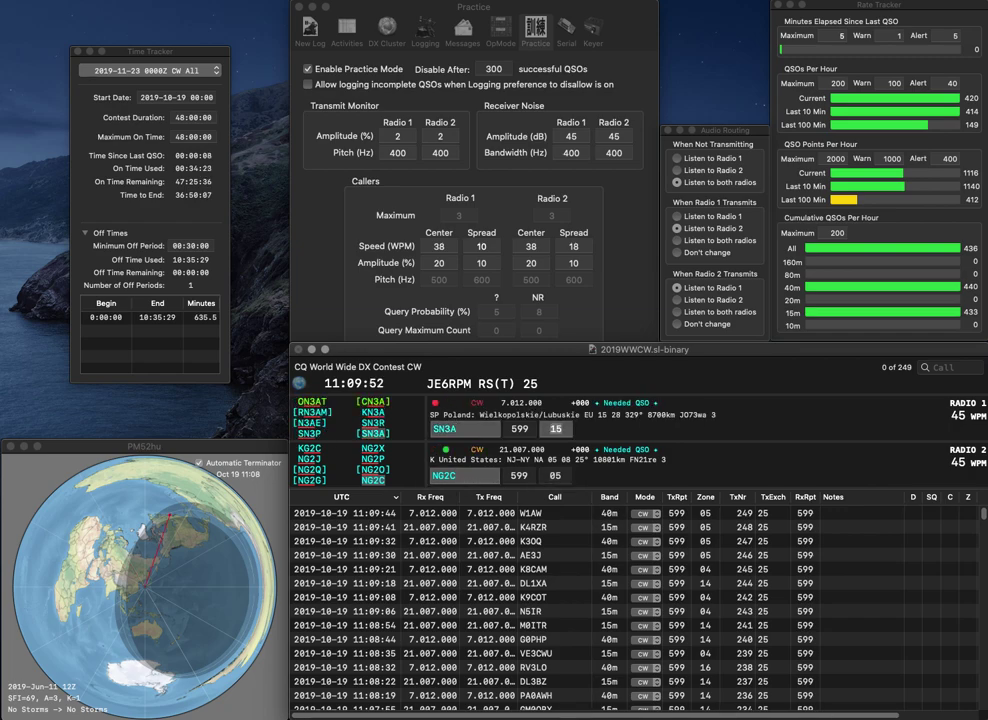
key(Return)
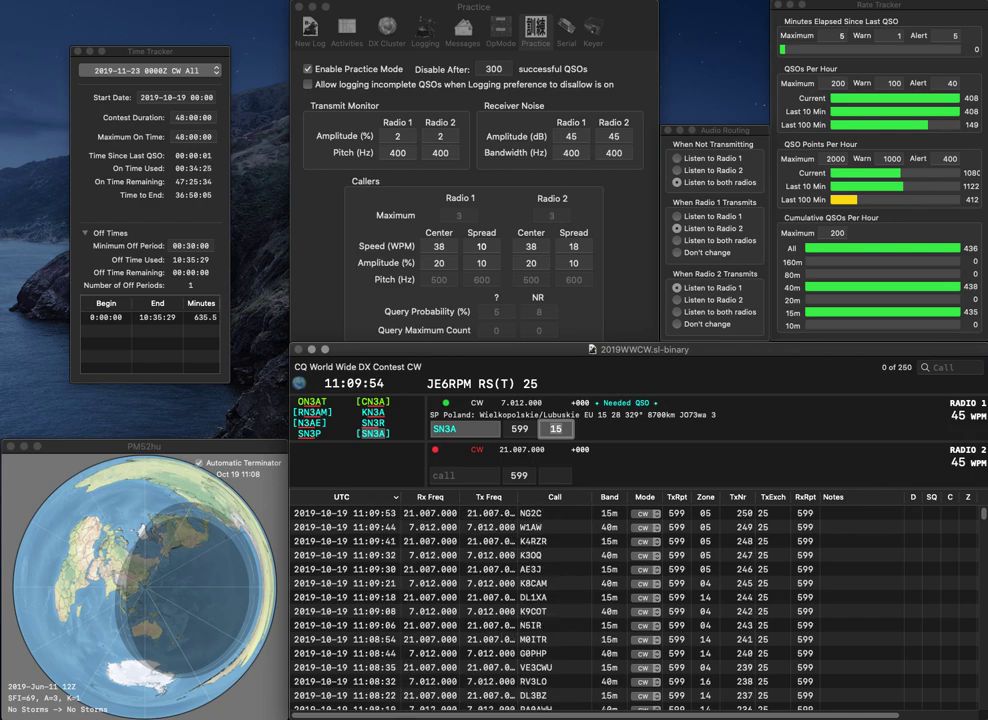
Step: Log the SN3A contact on Radio 1 and answer SM5C on Radio 2
key(Return)
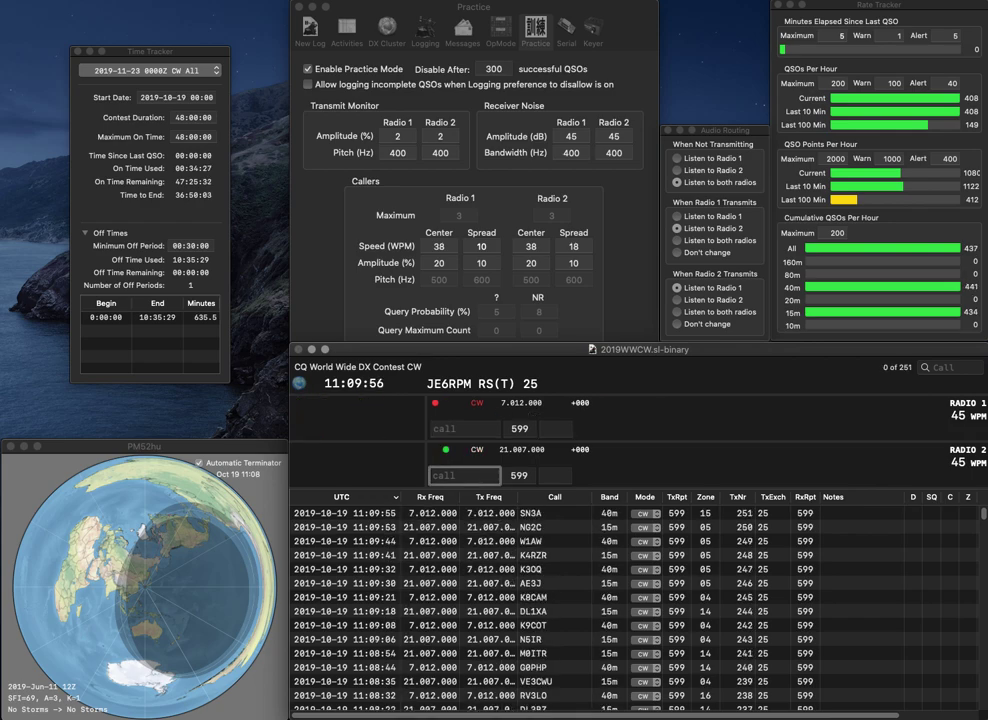
text(SM5C)
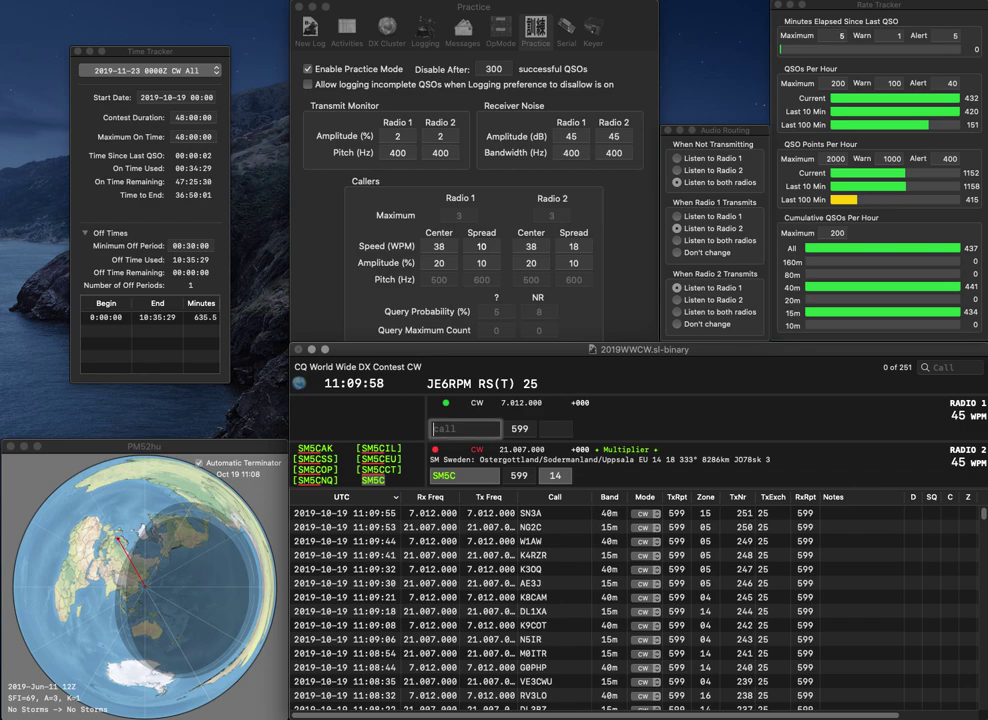
text(VA3DX)
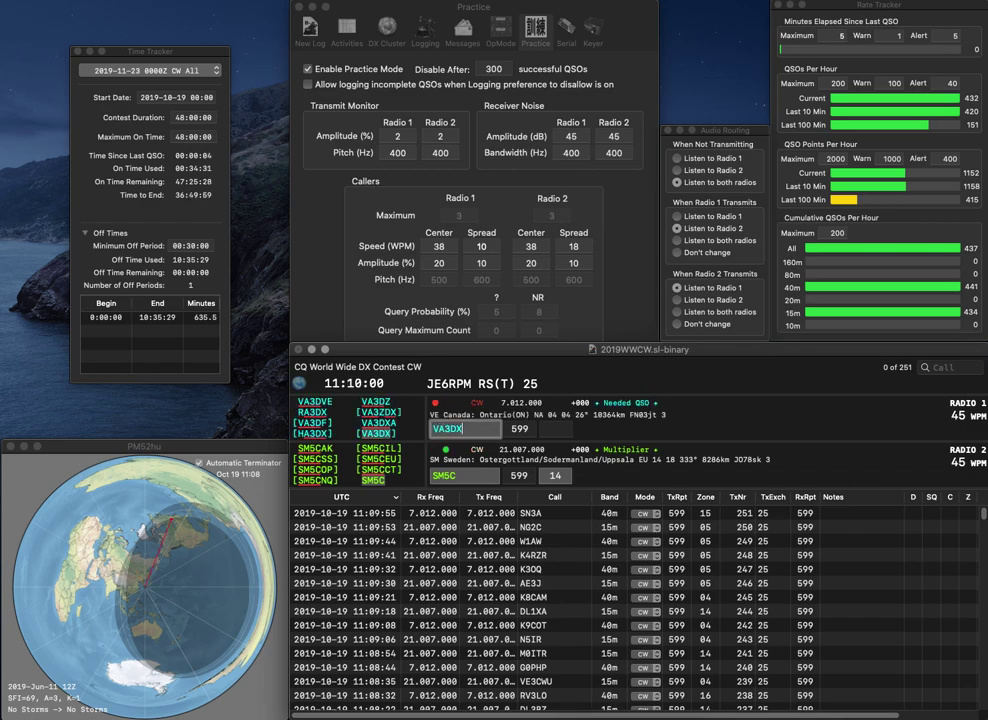
key(Return)
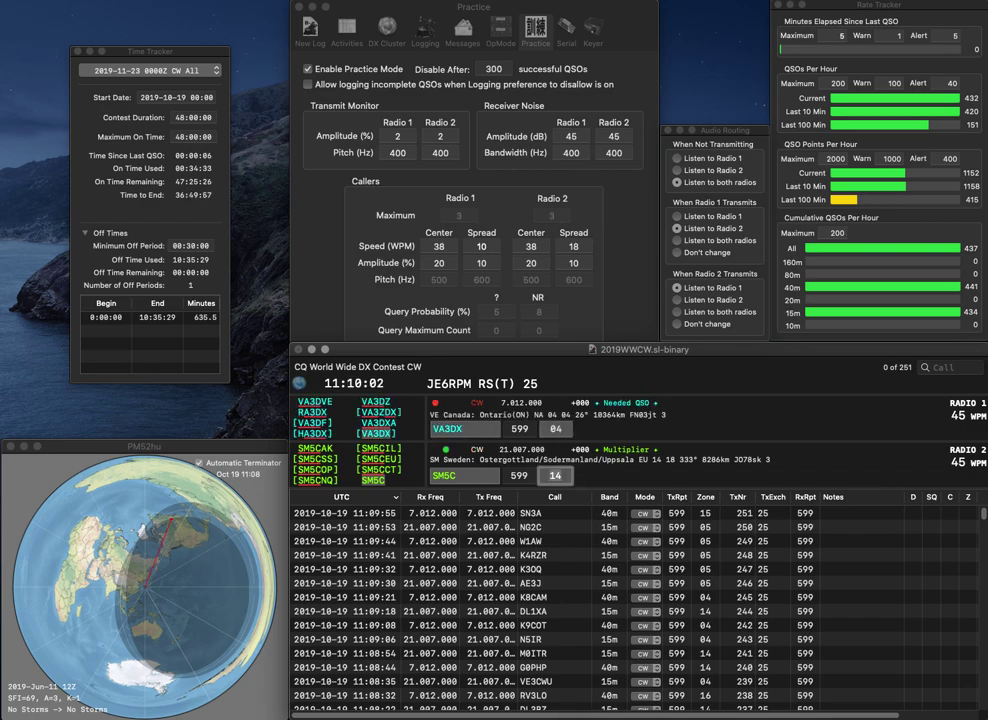
key(Return)
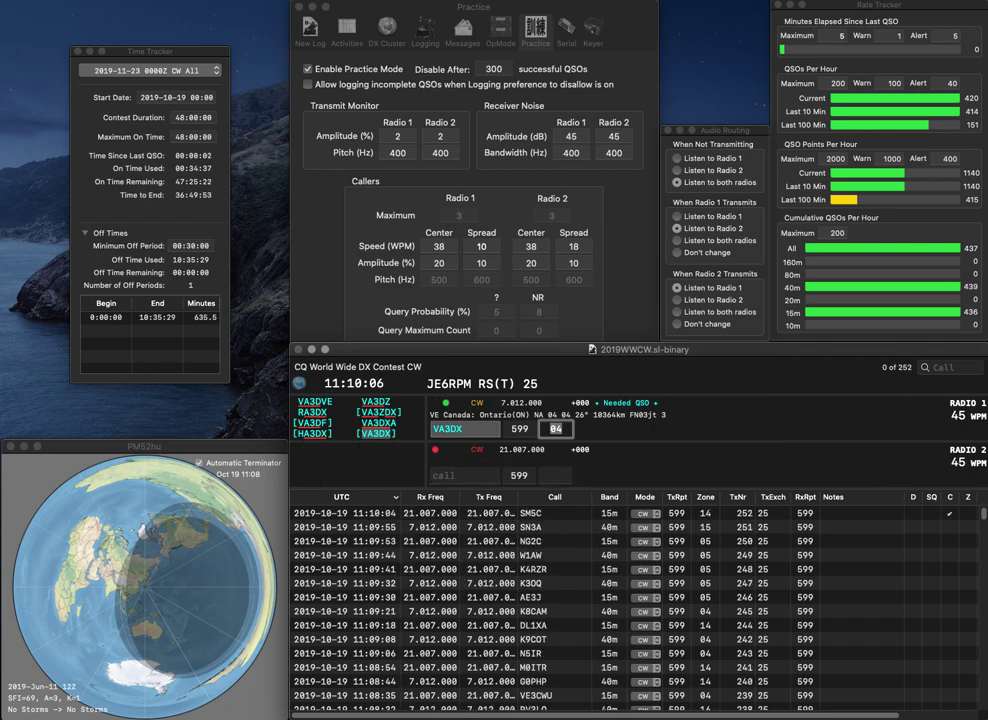
Step: Log the VA3DX contact on Radio 1 and answer on Radio 2 with the partial call NF3, completing it to NF3R
key(Return)
text(N)
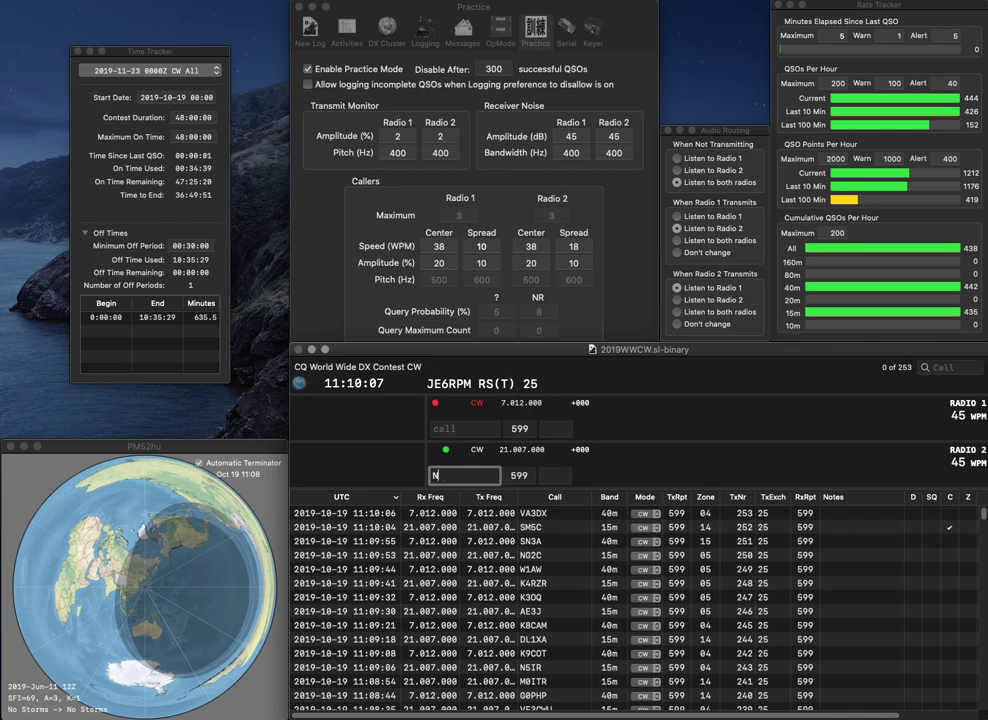
text(F3)
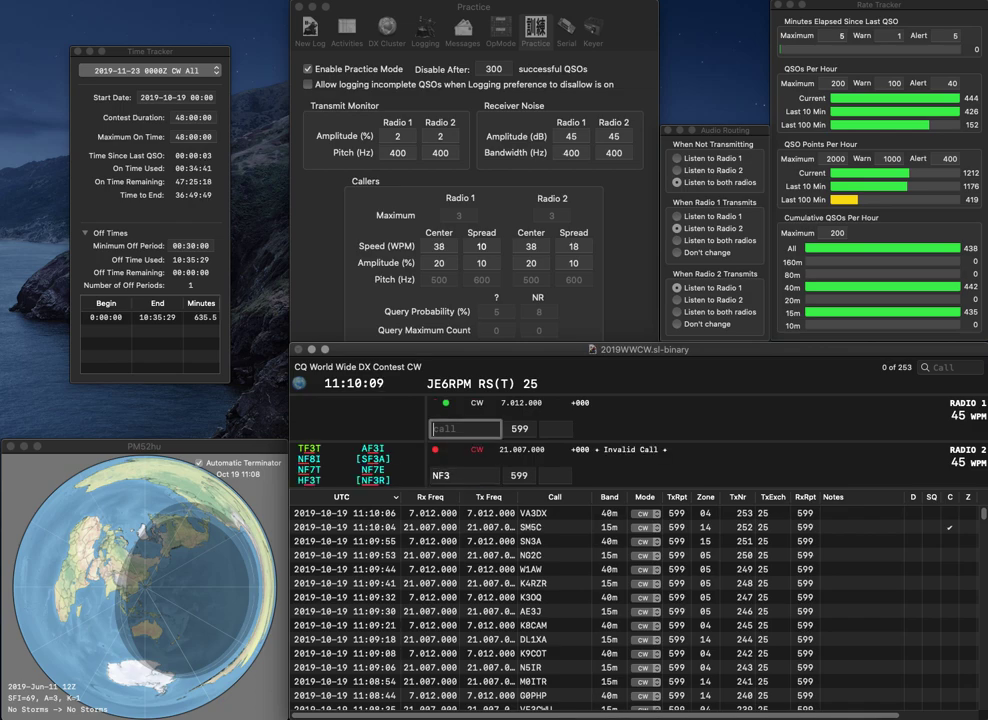
key(Return)
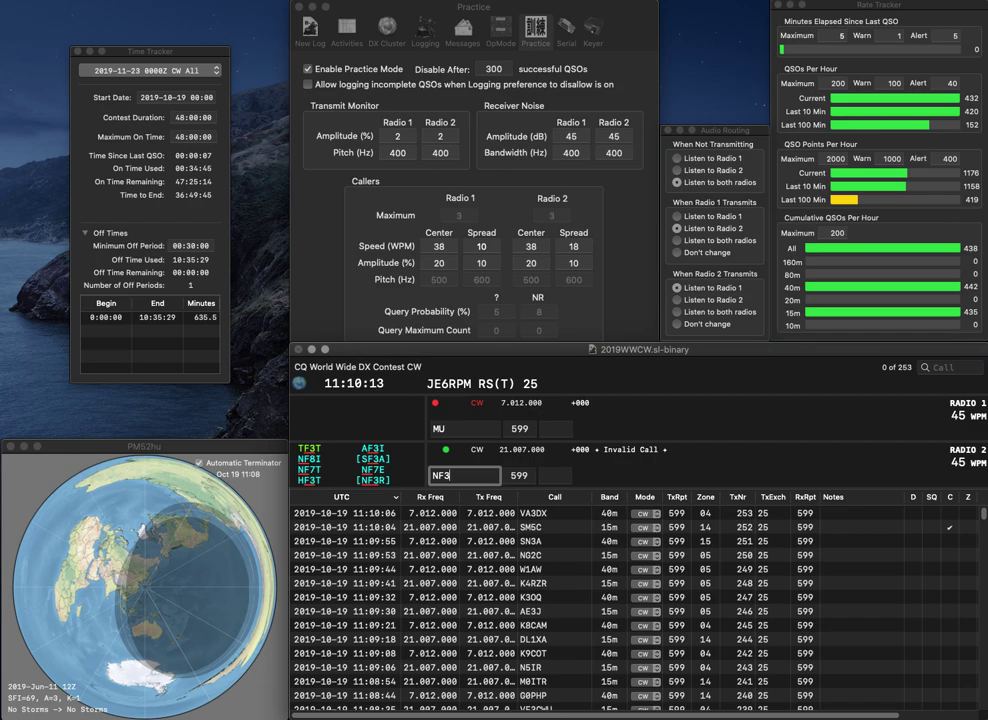
text(R)
key(Return)
text(W1)
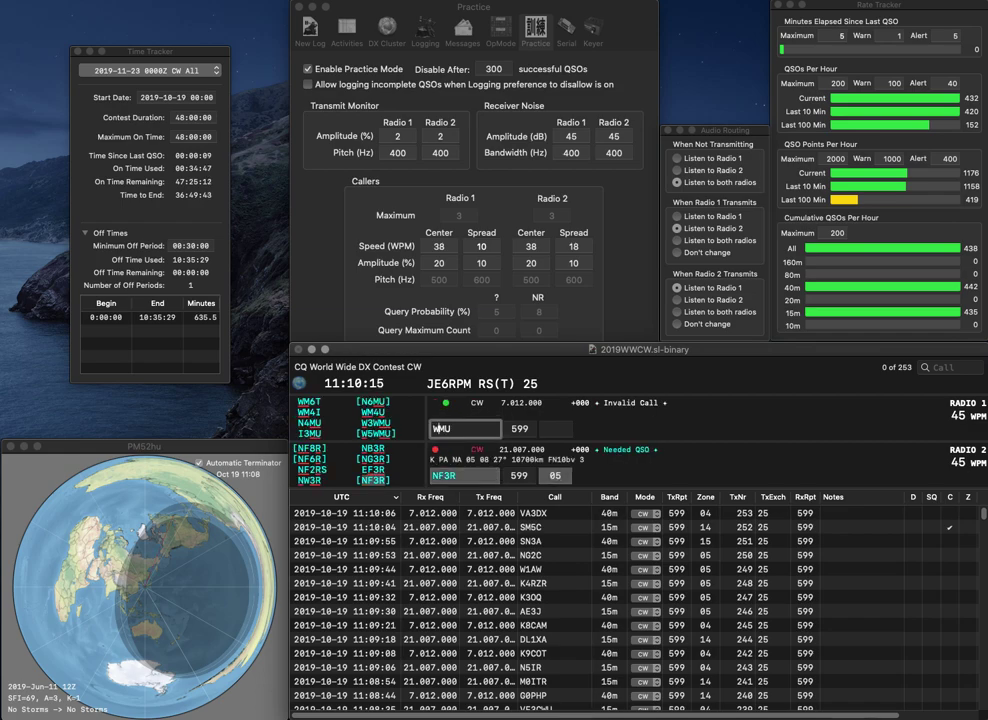
key(Return)
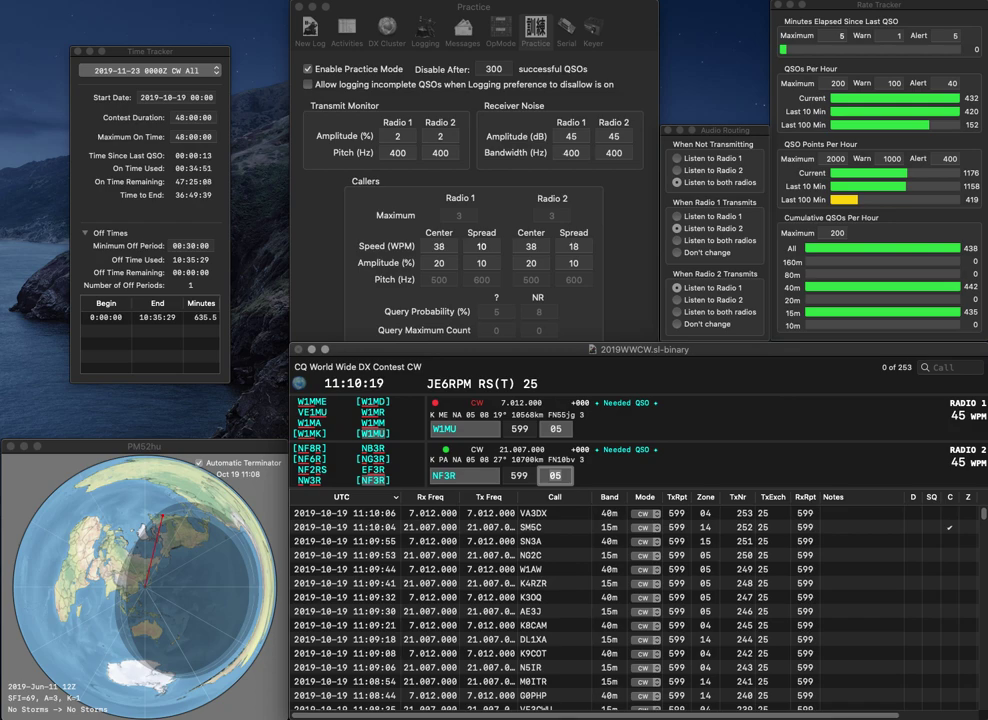
key(Return)
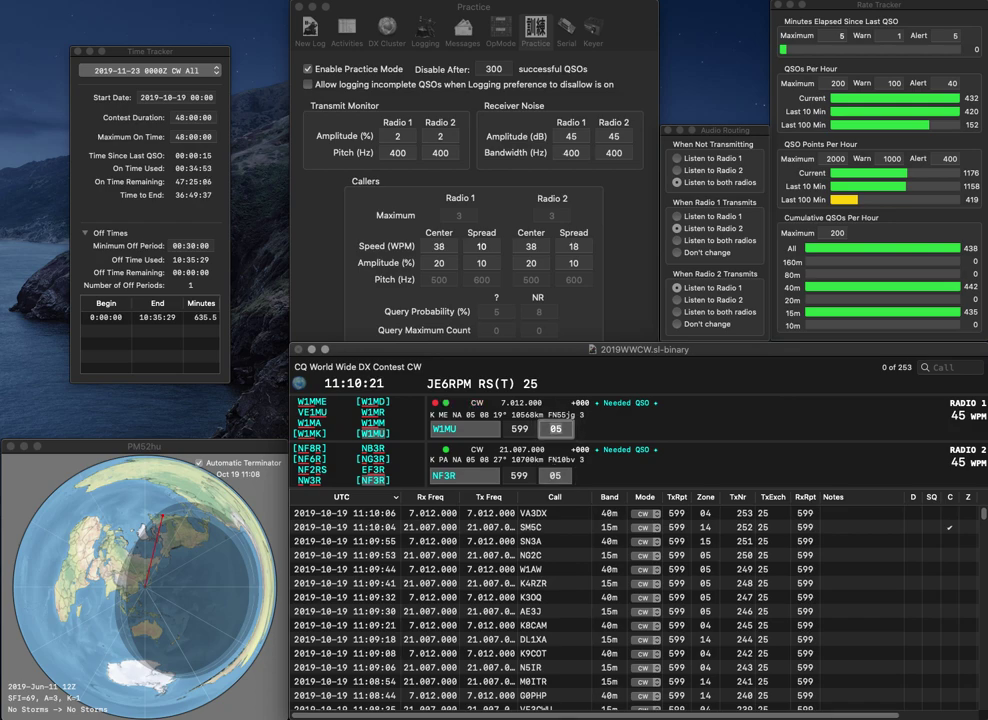
key(Return)
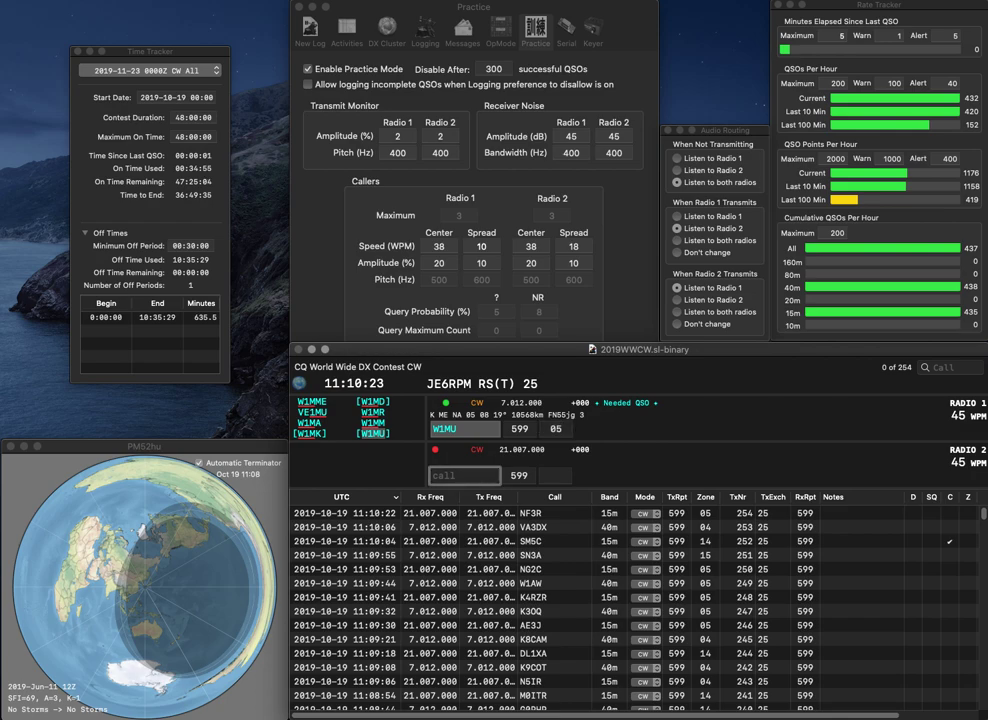
key(Return)
text(KB0RIF)
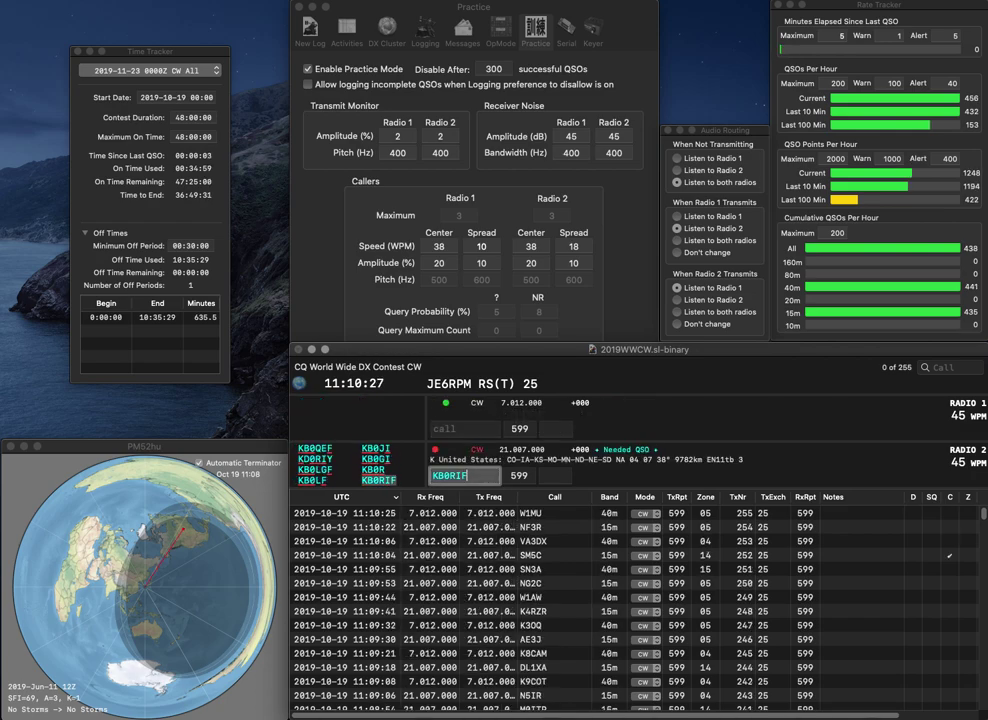
text(J1EMT)
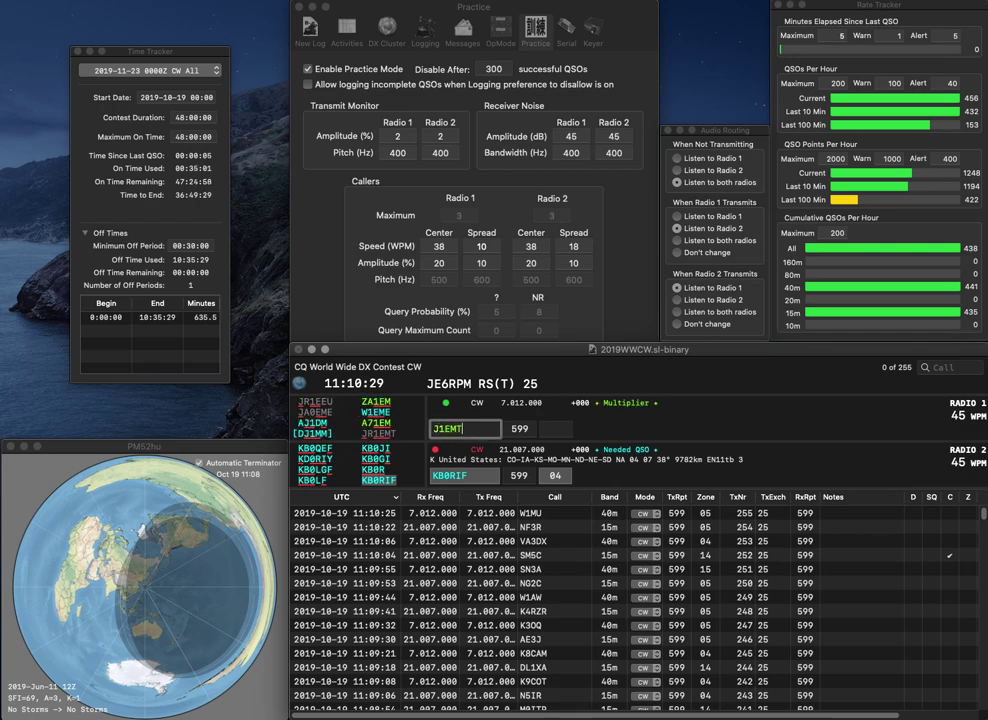
key(Right)
text(R)
key(Return)
key(space)
key(Tab)
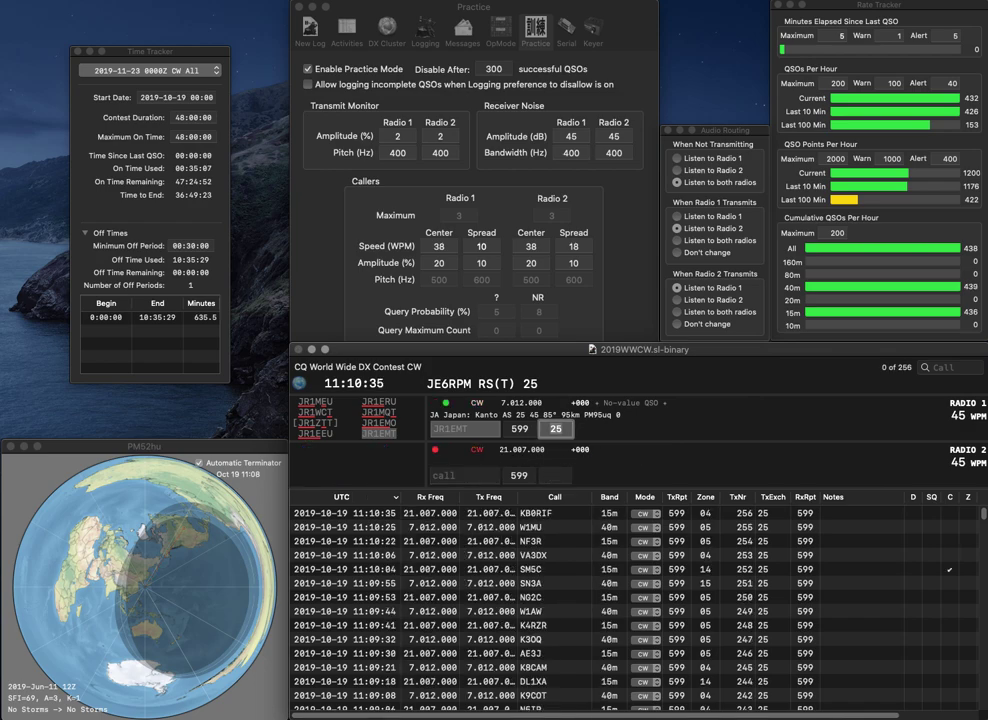
Step: Log the JR1EMT contact on Radio 1 and answer JG1UZD on Radio 2
key(Return)
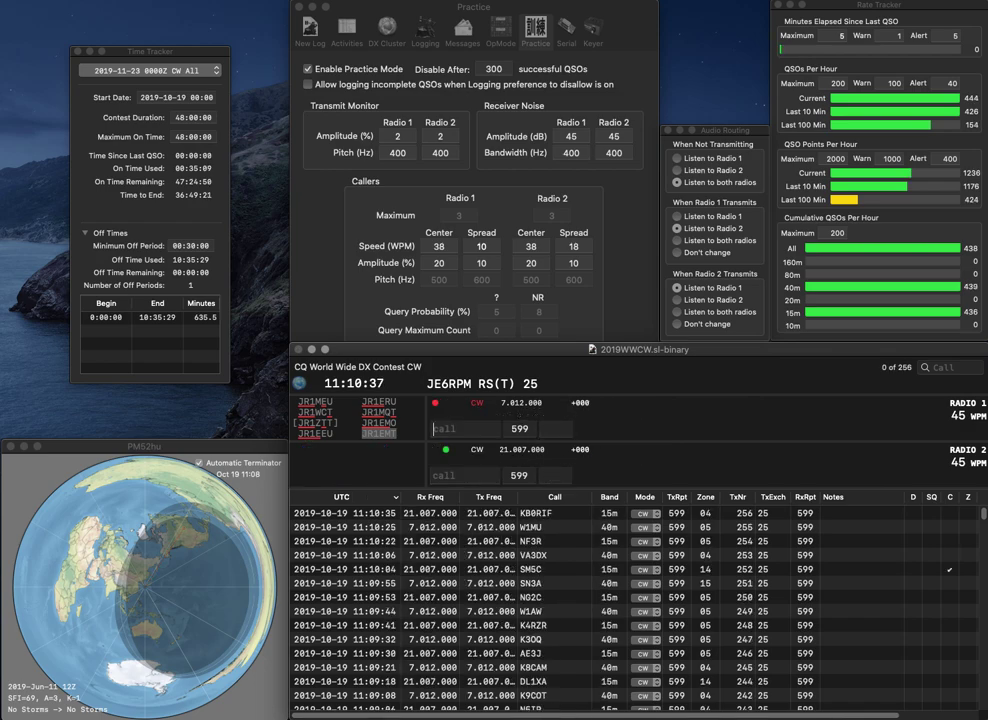
text(G1U)
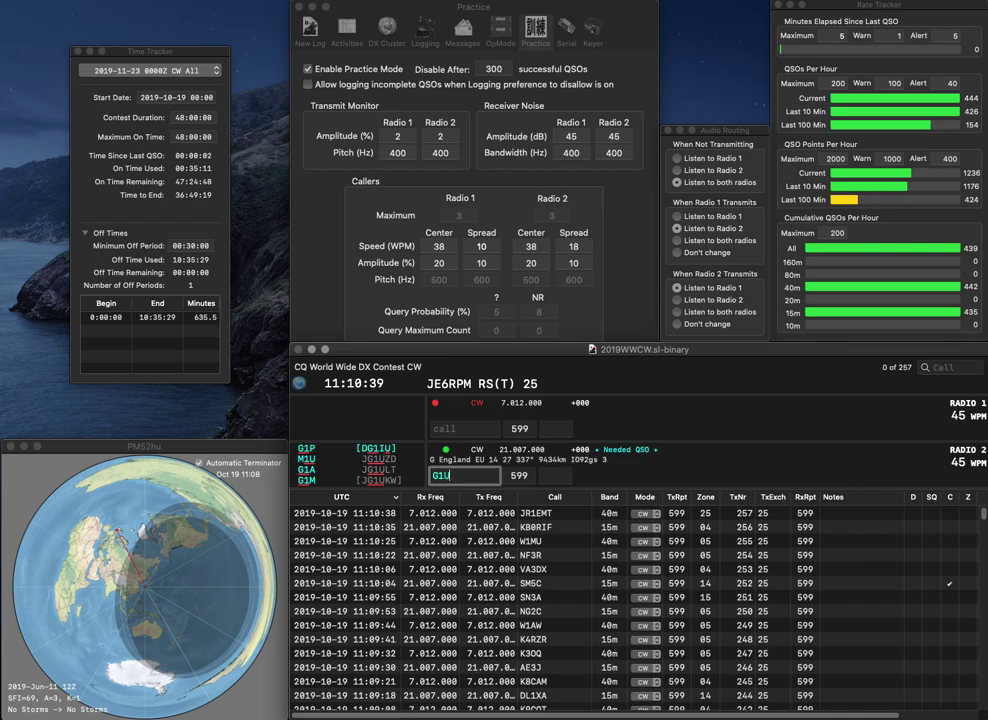
text(ZDJ)
key(Return)
text(A)
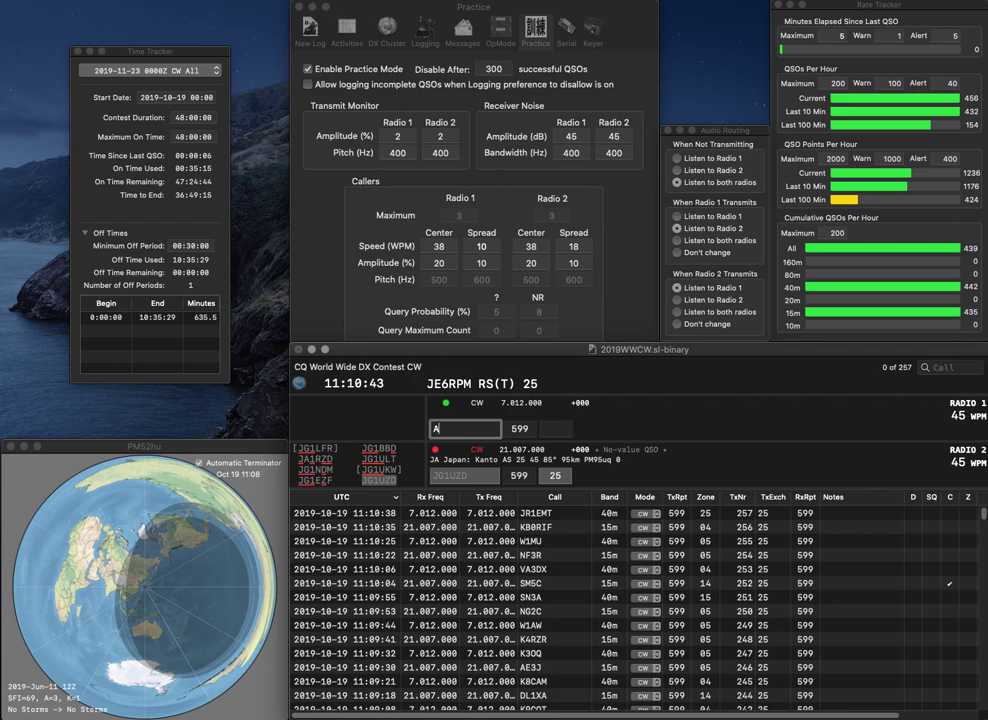
text(E4)
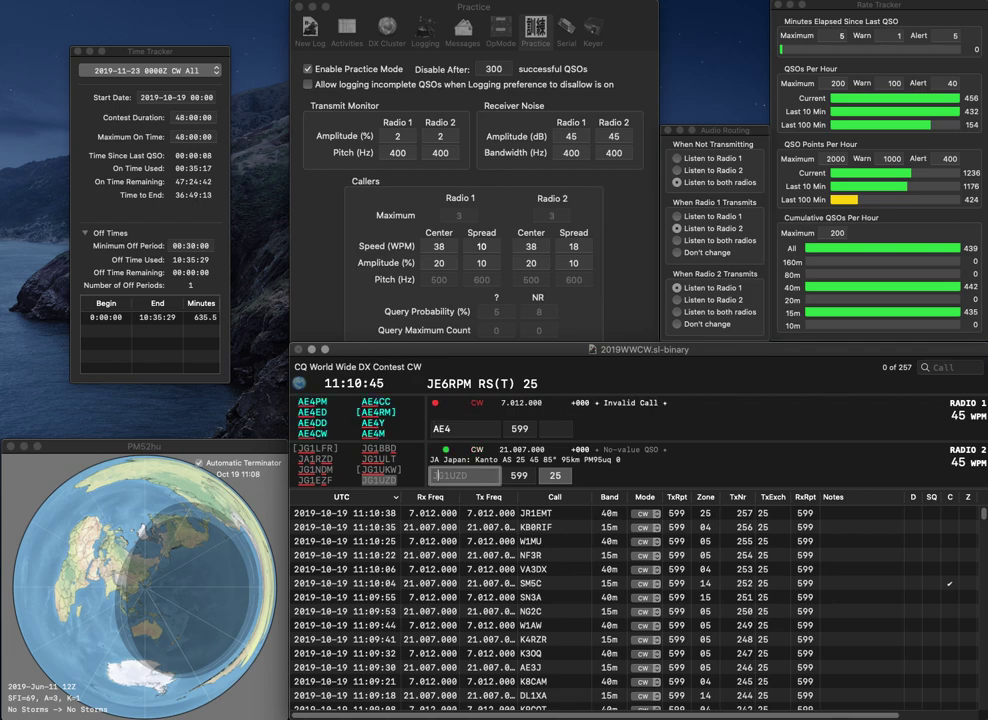
key(Return)
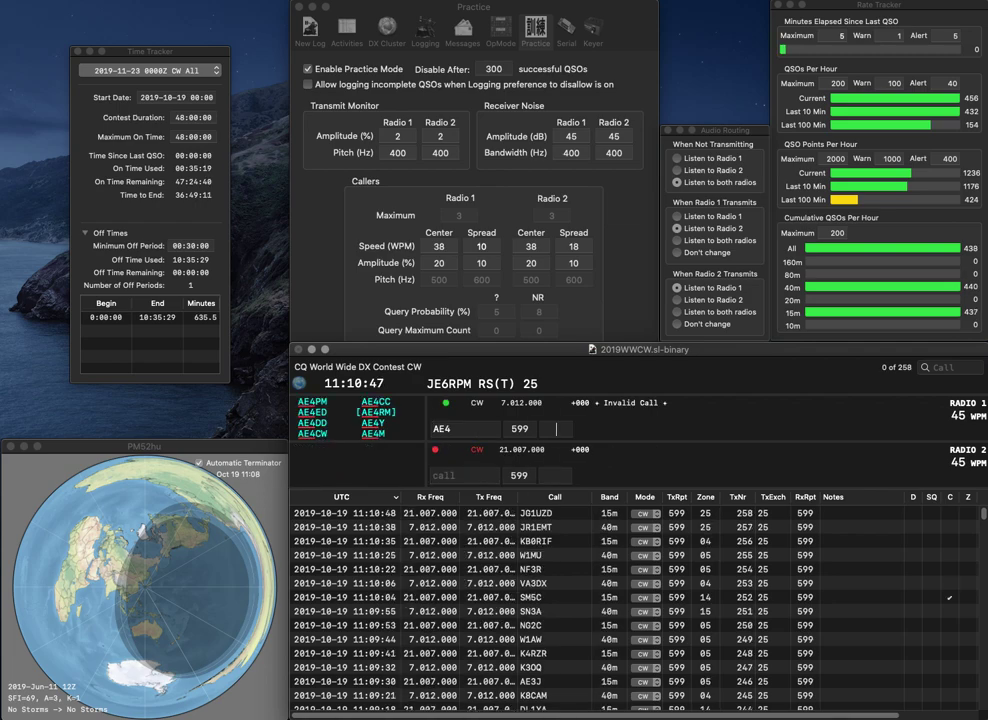
Step: Correct the partial call on Radio 1 to AI4WL and answer the station
key(space)
text(WL)
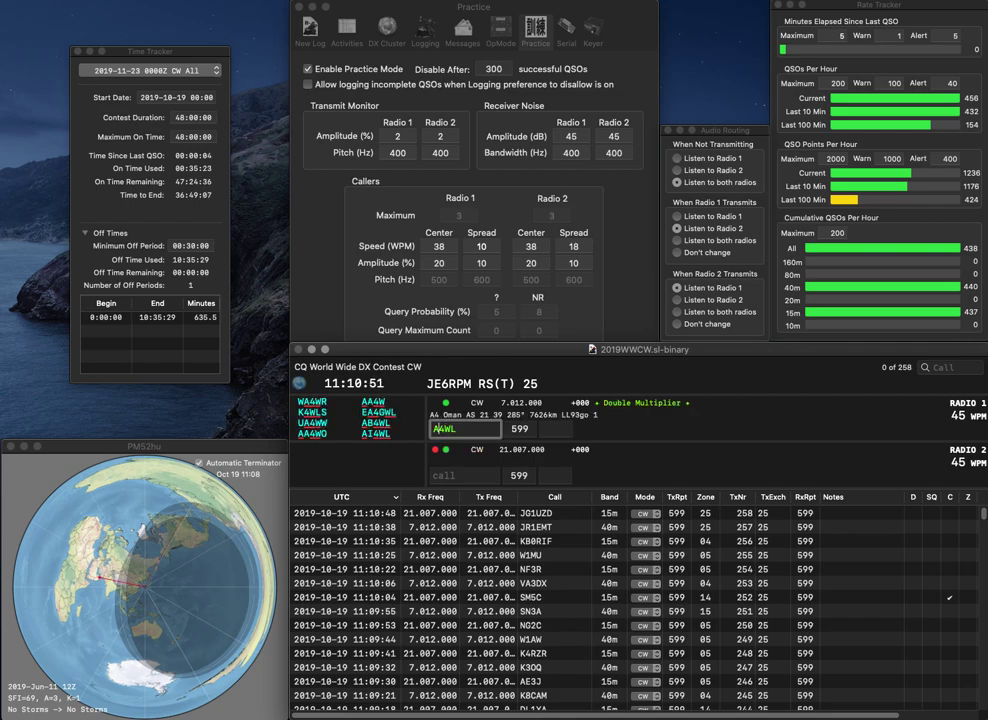
click(444, 429)
key(BackSpace)
text(I)
key(Return)
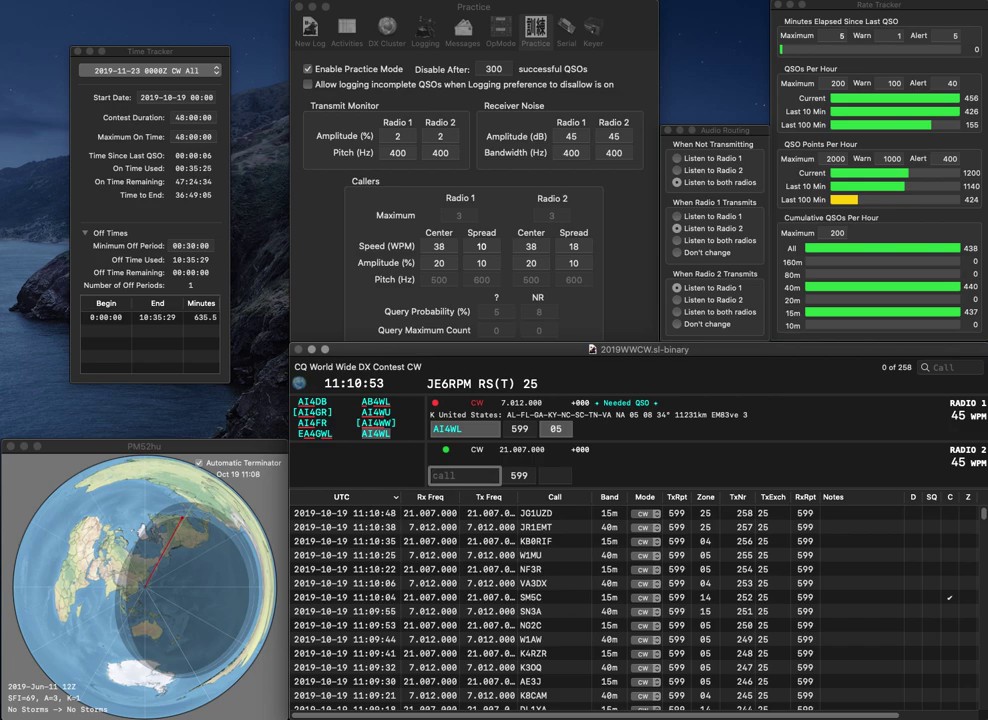
text(M0YKS)
key(Return)
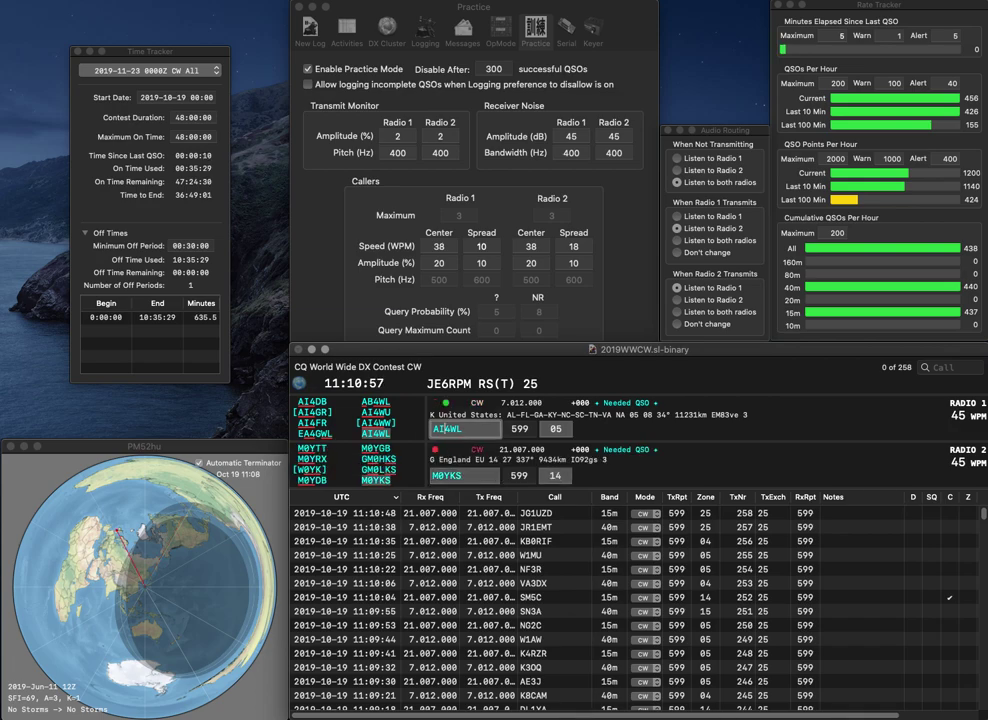
key(space)
key(Return)
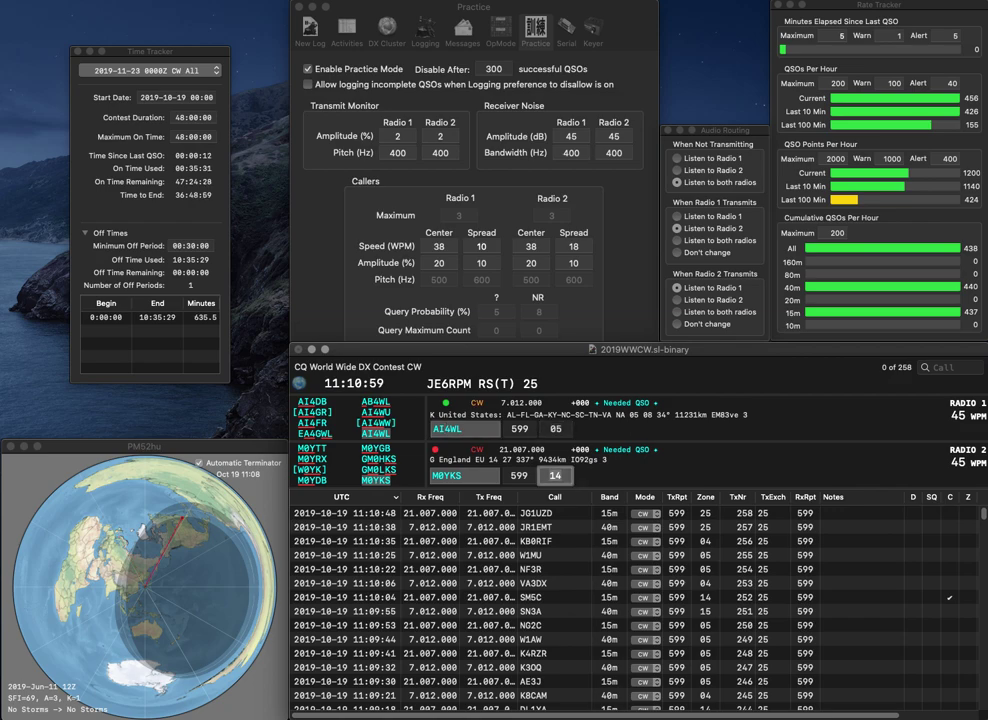
key(Return)
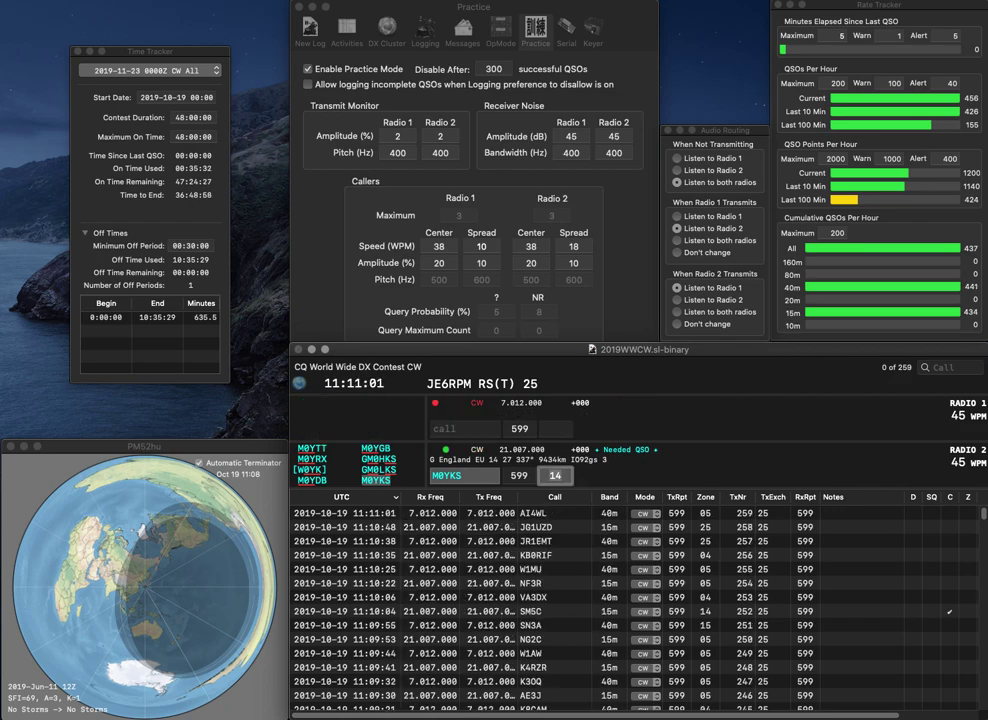
key(Return)
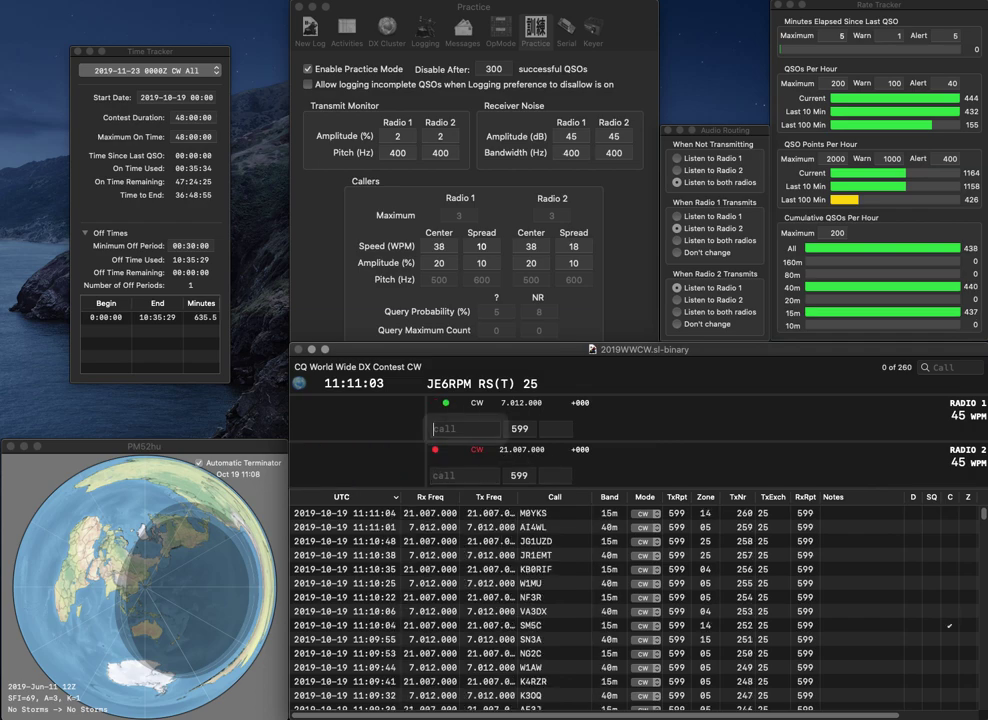
text(WA6)
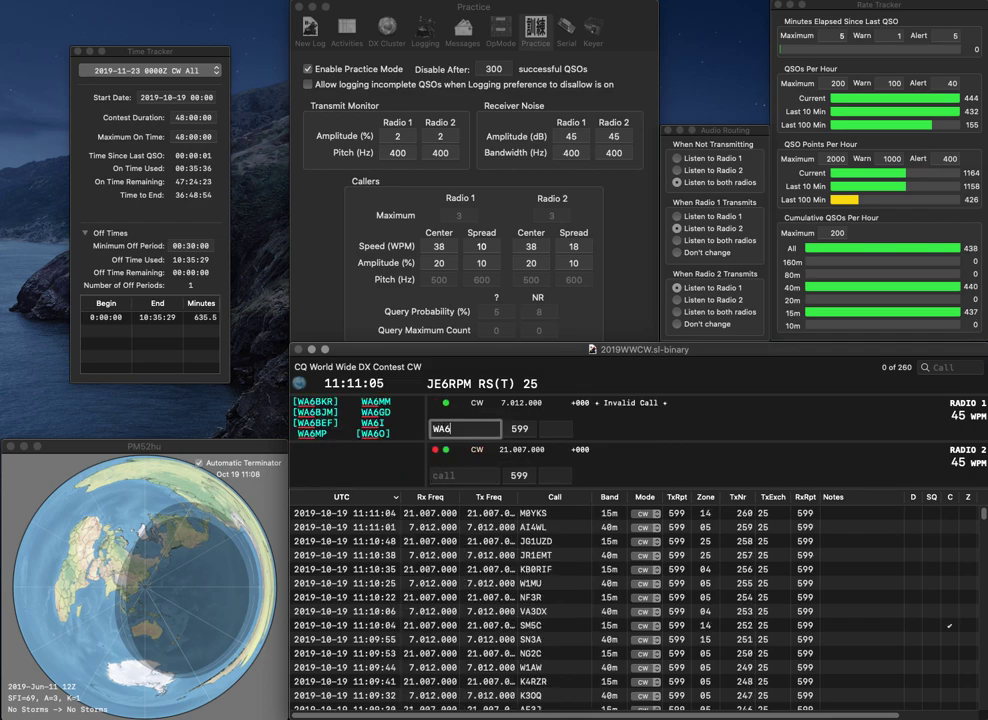
text(POZ)
key(Return)
Step: Answer OH7EBA on Radio 2 and log the WA6POZ contact on Radio 1
text(OH)
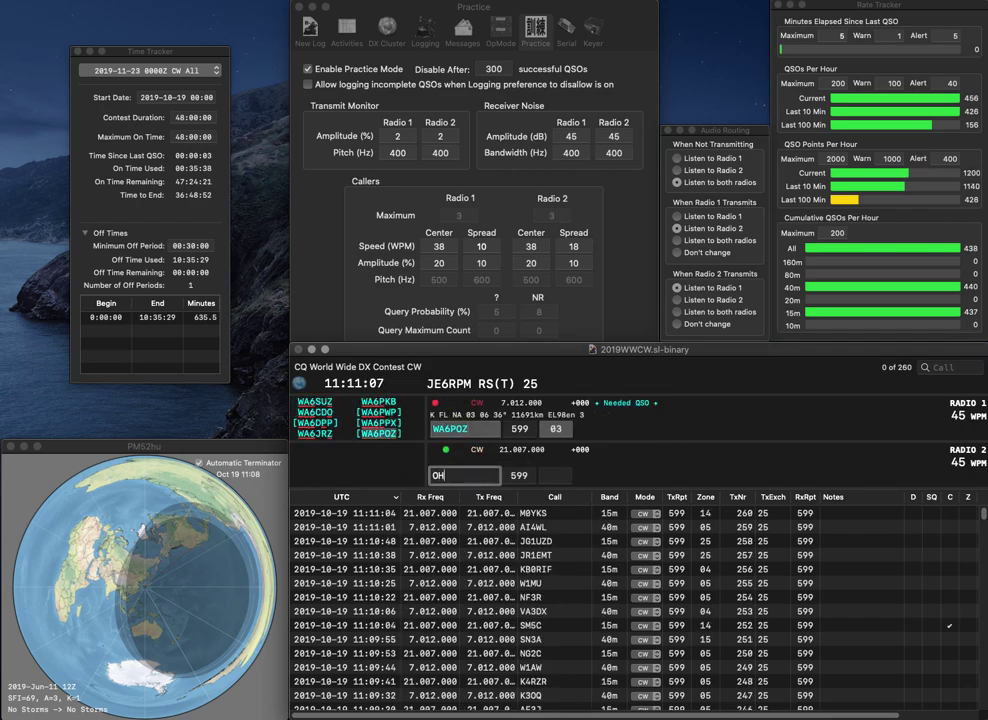
text(7EBA)
key(Return)
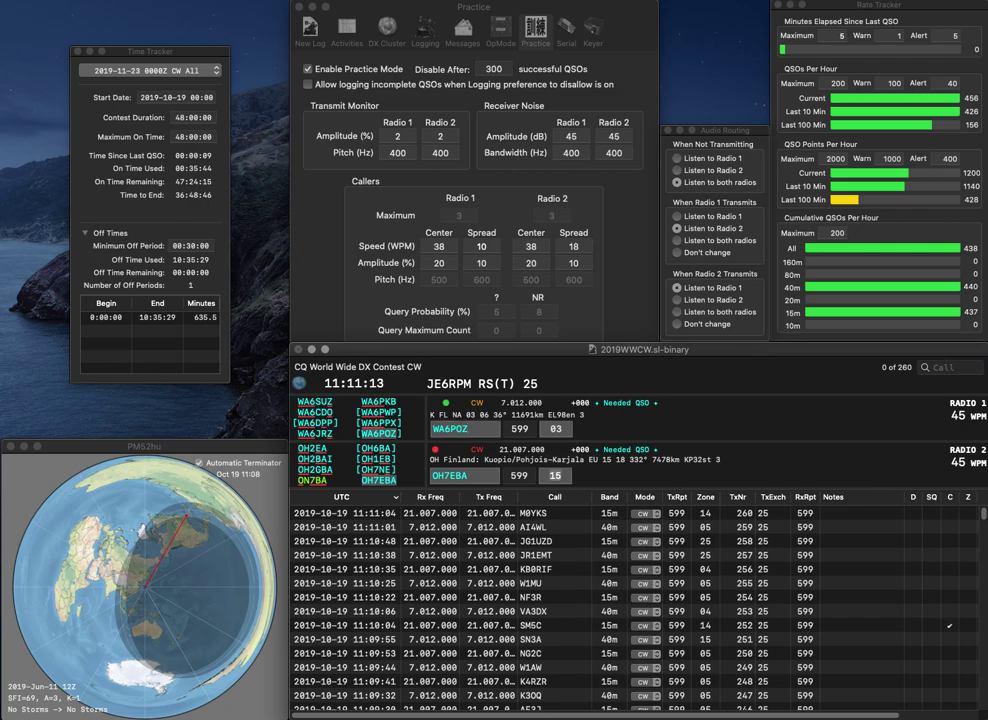
key(Return)
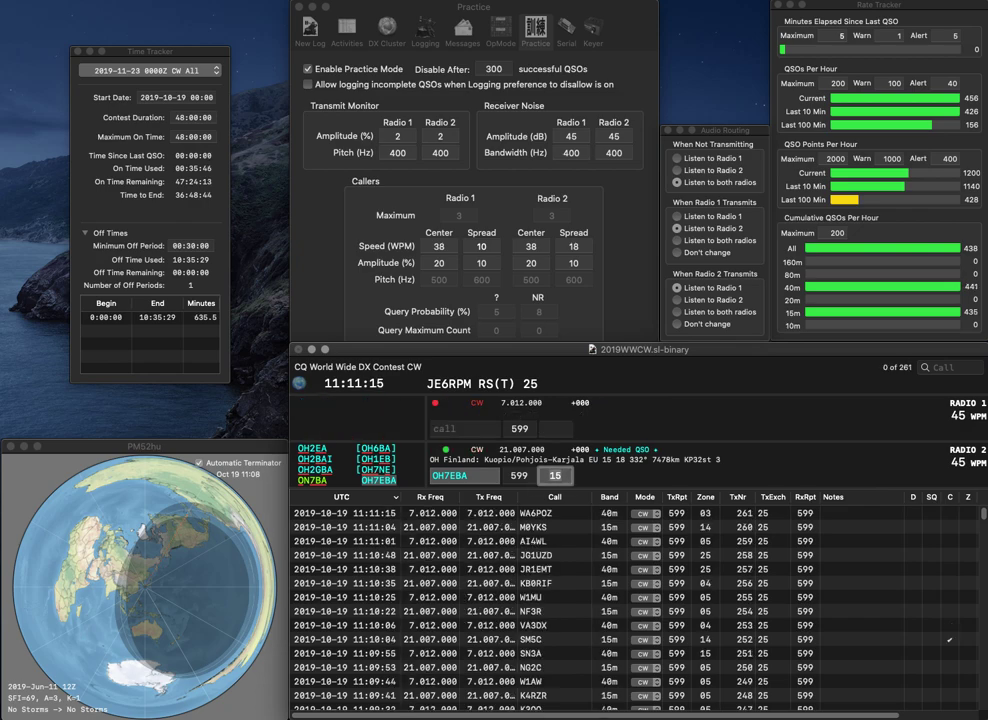
key(Return)
text(R8AZ)
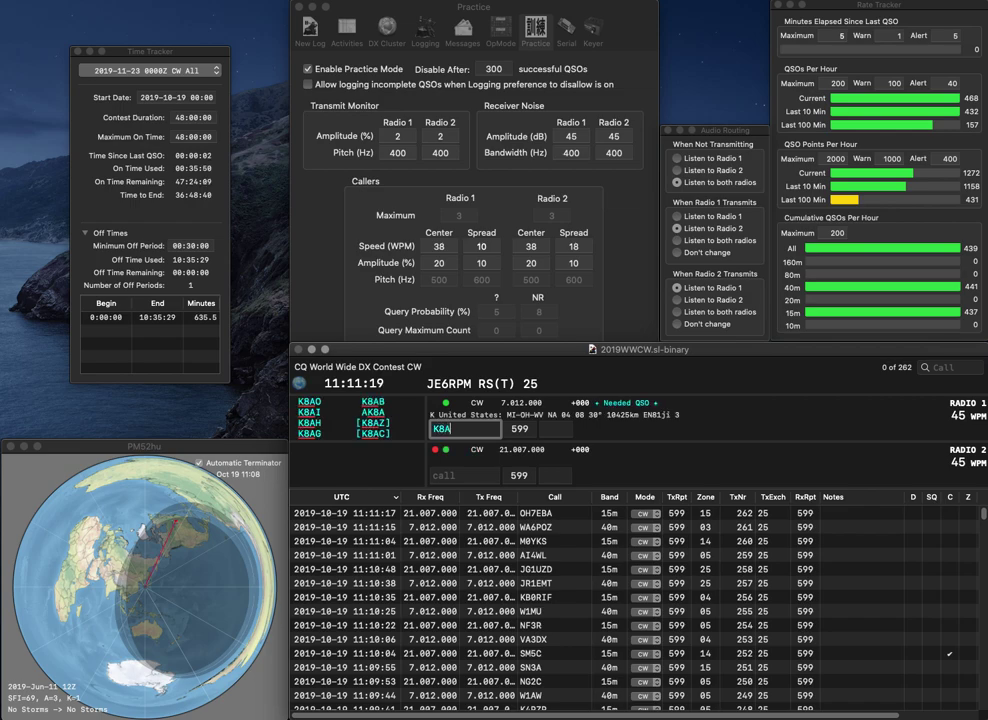
key(Return)
text(K)
key(BackSpace)
text(ON4LX)
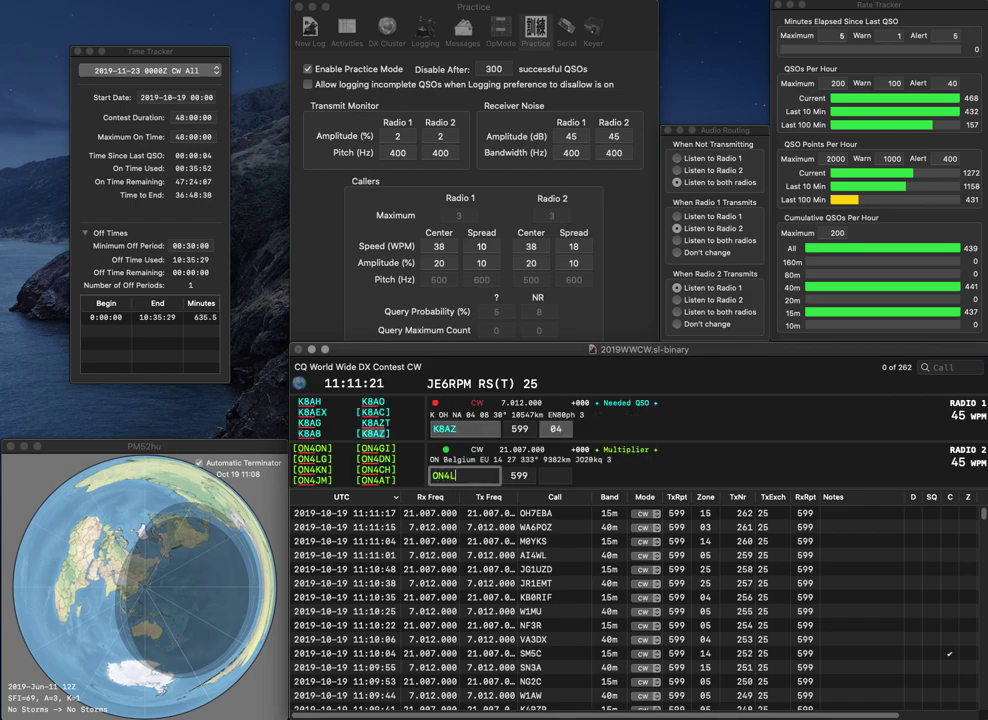
key(Return)
key(Tab)
key(Left)
key(Left)
key(BackSpace)
text(3)
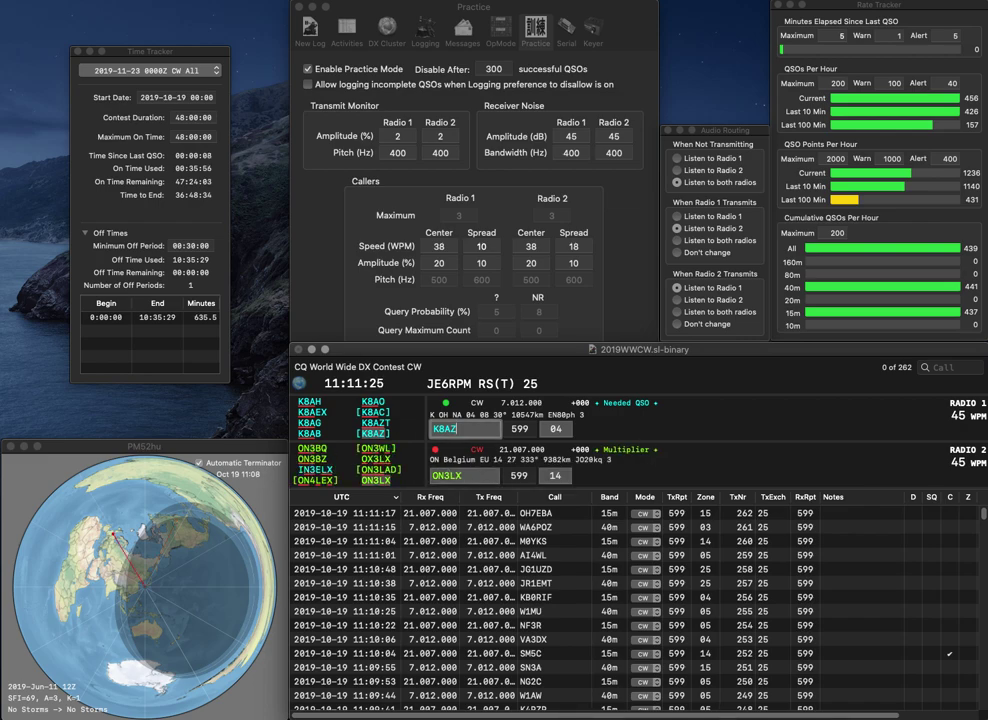
Step: Log the K8AZ contact on Radio 1 and answer R1NA on the same radio
key(Return)
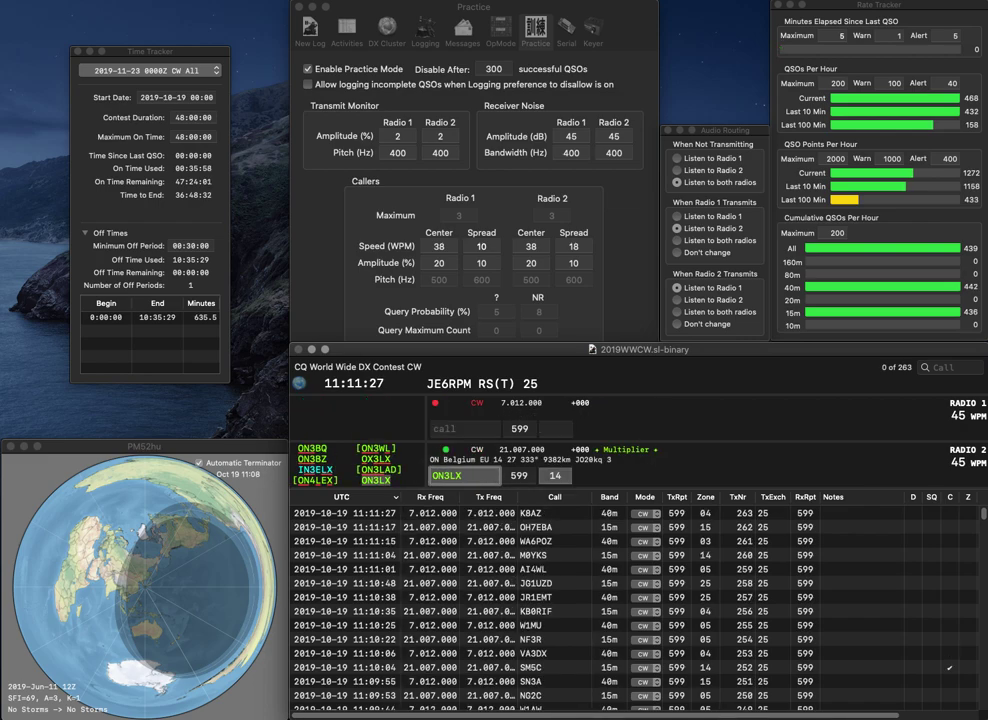
key(Return)
text(RA)
text(NA)
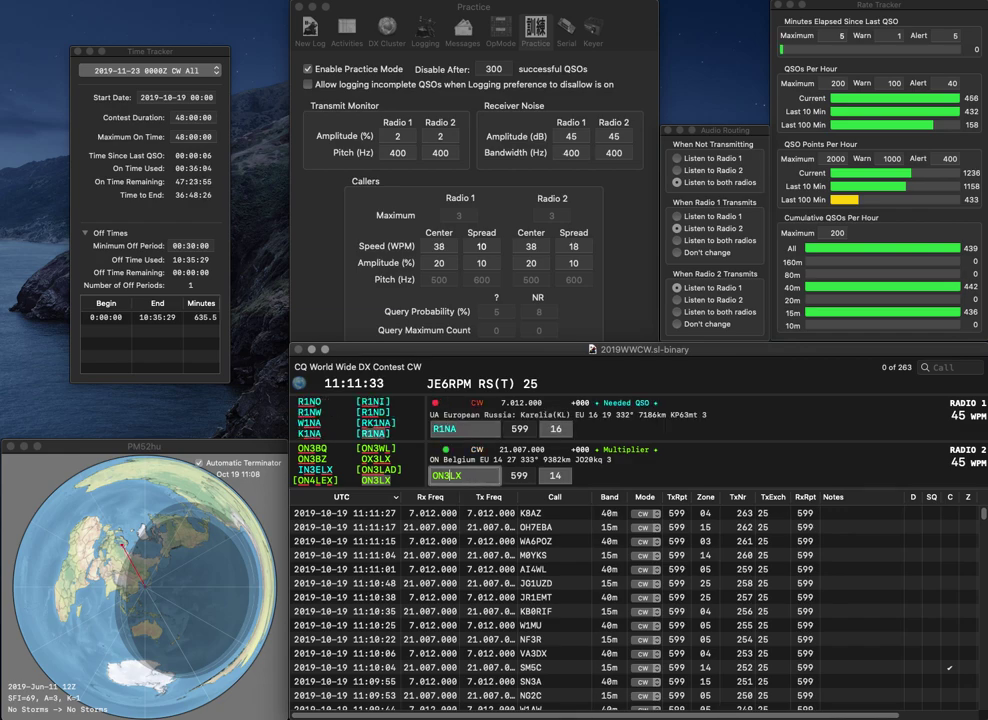
key(Return)
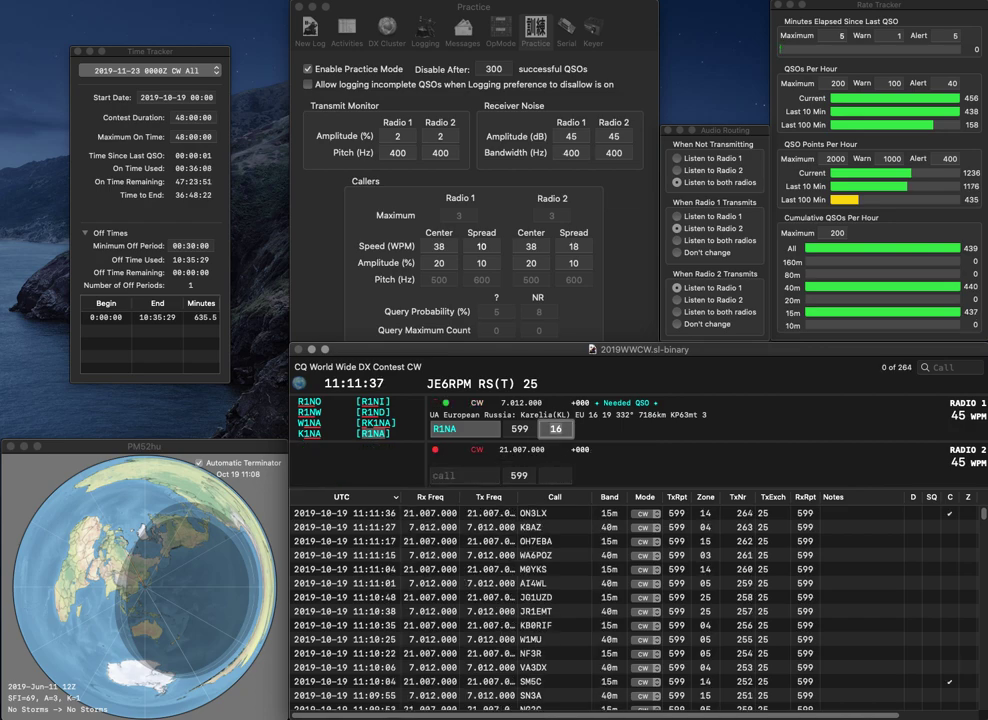
key(Return)
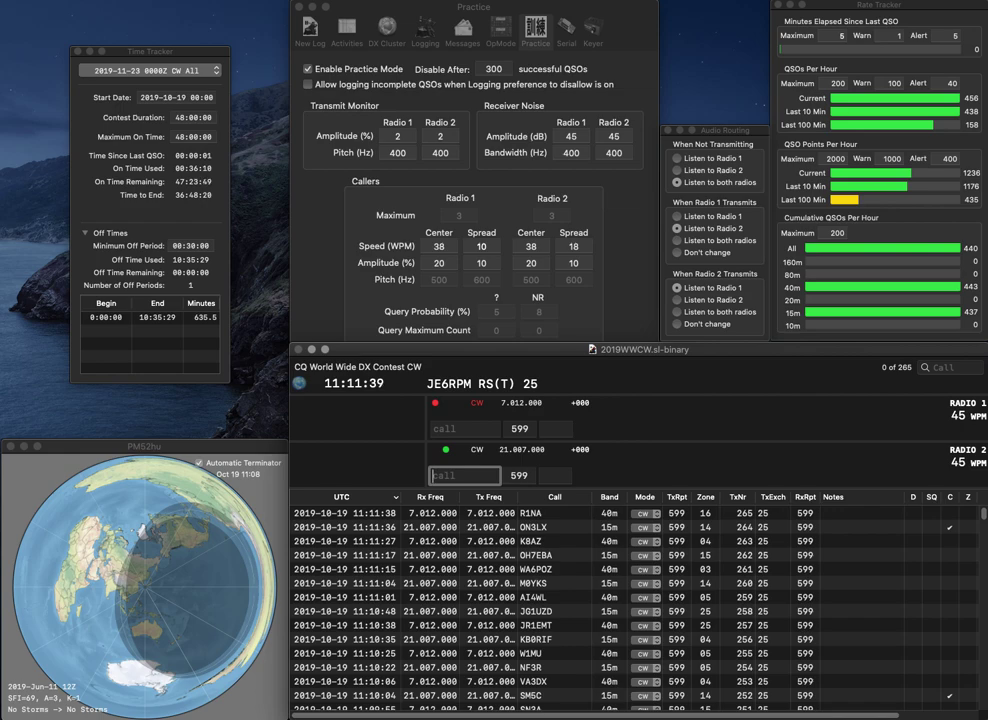
Step: Try to answer a caller on Radio 2 with the call LDYOM4OM
text(LDYOM4OM)
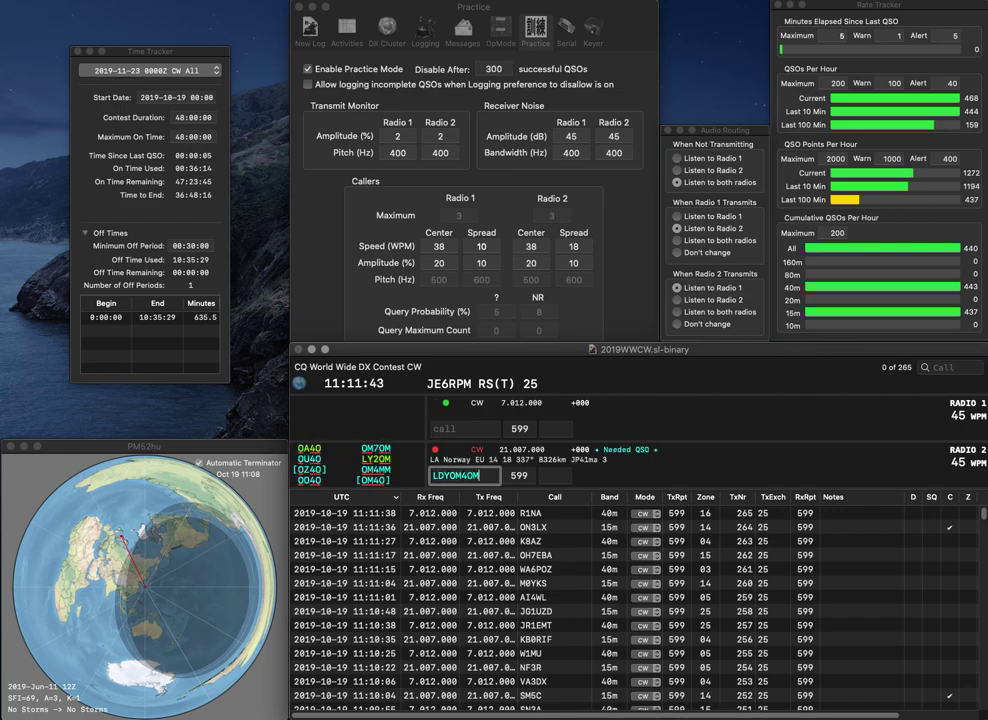
key(Return)
key(Up)
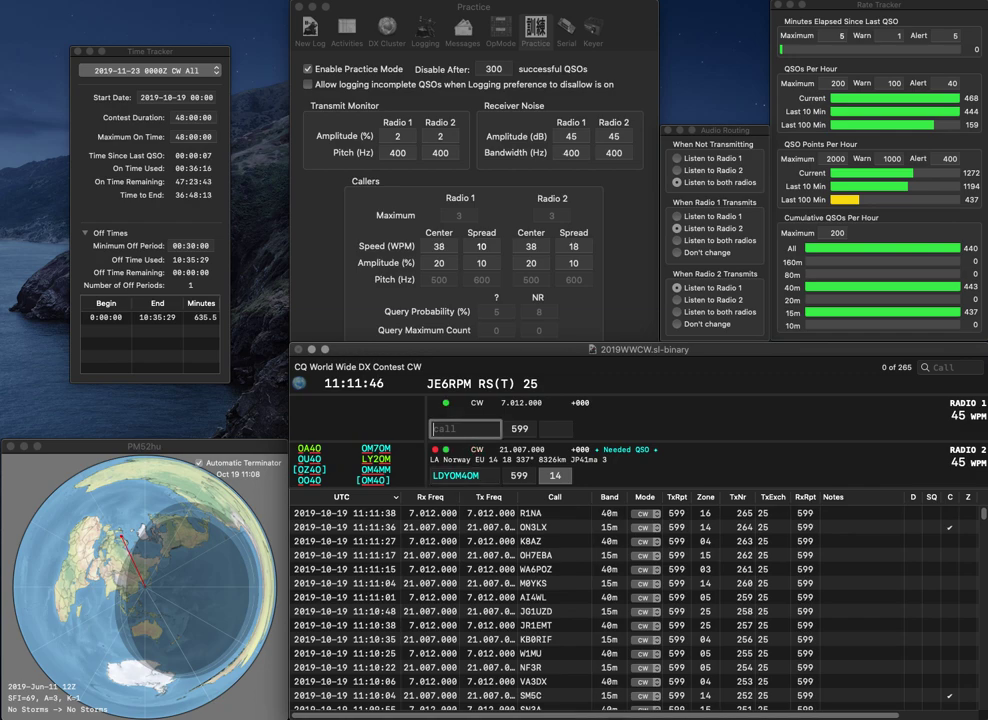
key(Down)
key(Return)
Step: Answer OM4DU on Radio 1
key(Up)
text(OM4DU)
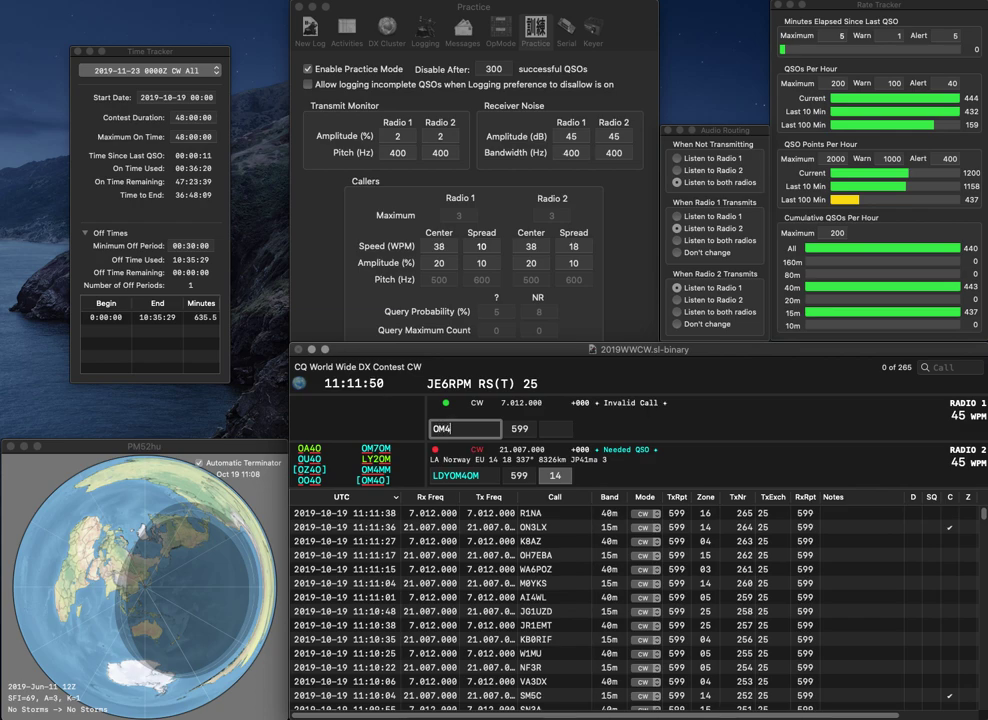
key(Return)
key(Down)
key(BackSpace)
key(BackSpace)
key(BackSpace)
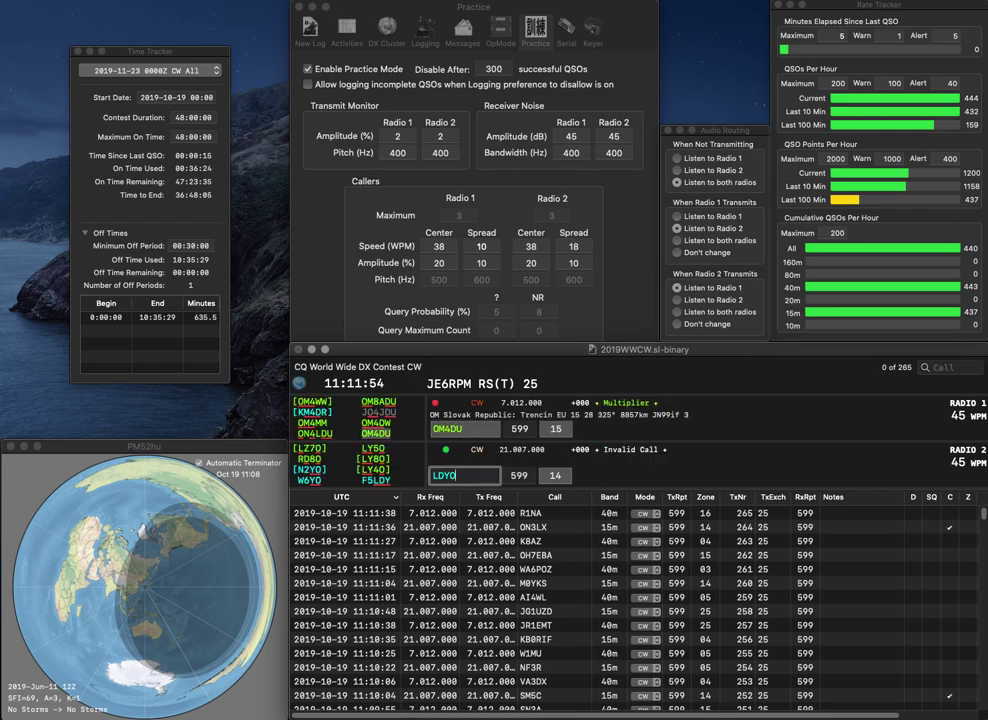
key(BackSpace)
key(BackSpace)
key(BackSpace)
key(BackSpace)
text(DJCT)
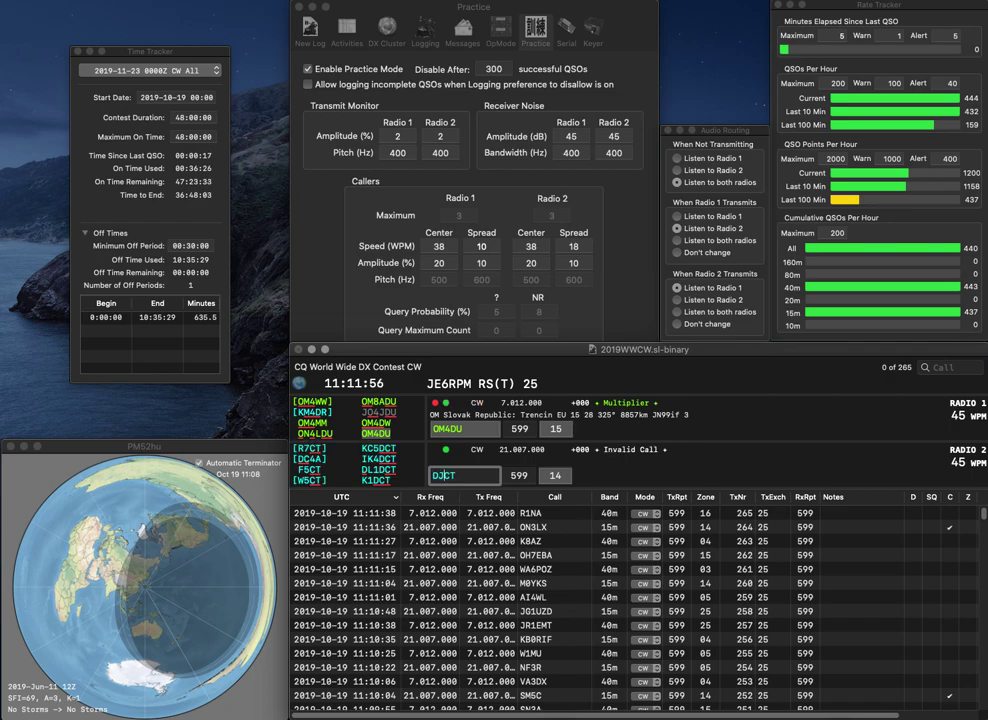
key(Left)
key(Left)
text(5)
key(Return)
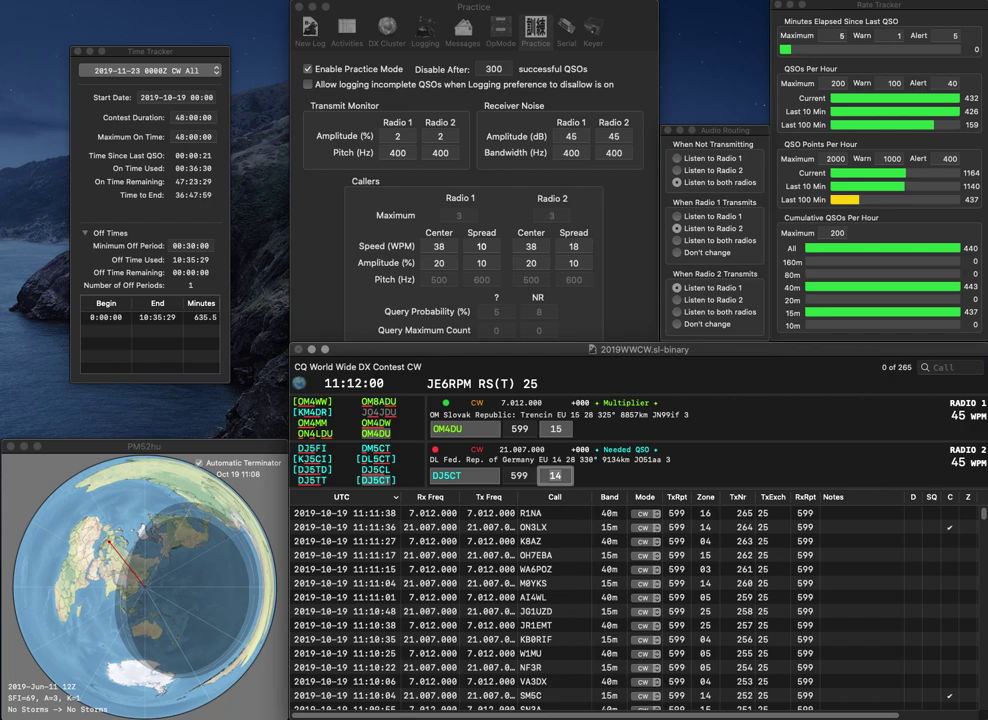
key(Return)
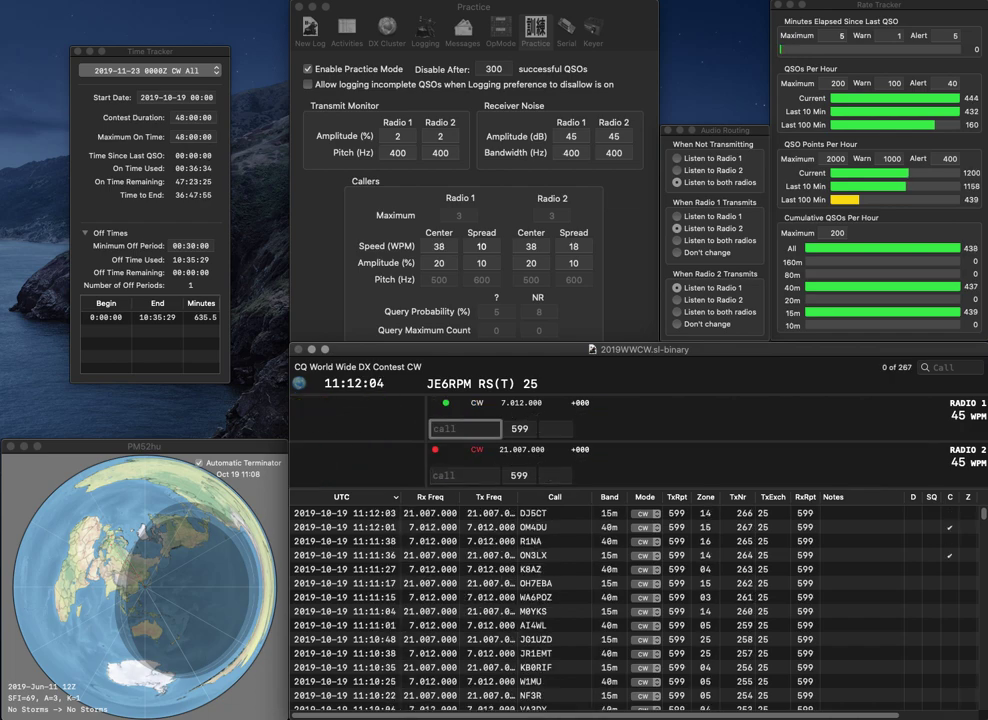
Step: Send the partial calls DL2 on Radio 1 and RDY on Radio 2
text(2)
key(Return)
text(3)
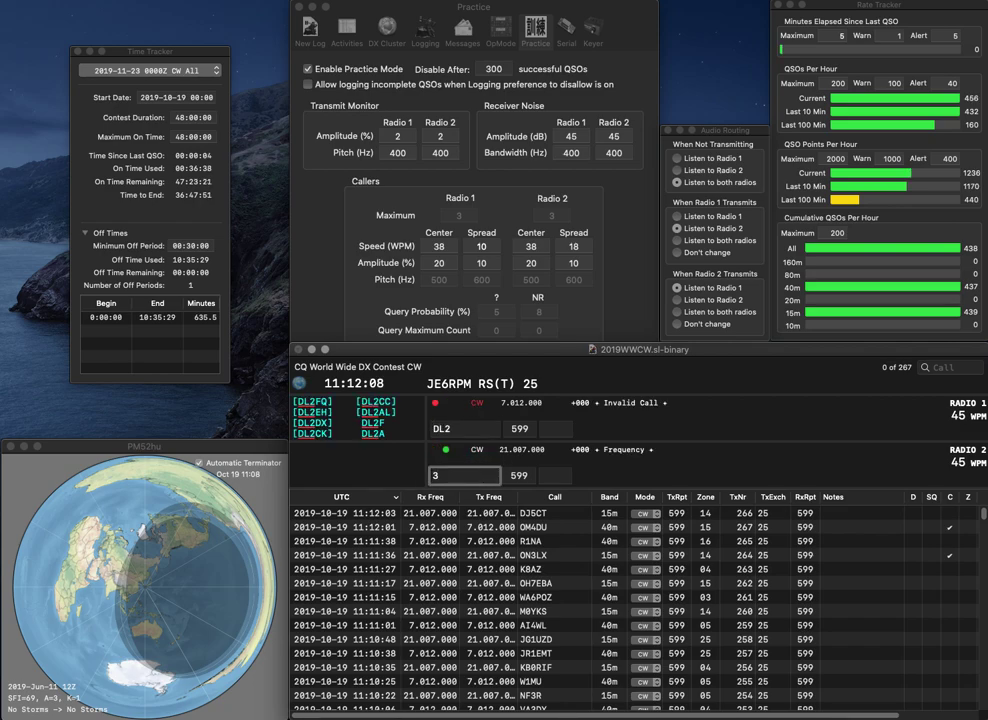
key(BackSpace)
text(RDY)
key(Return)
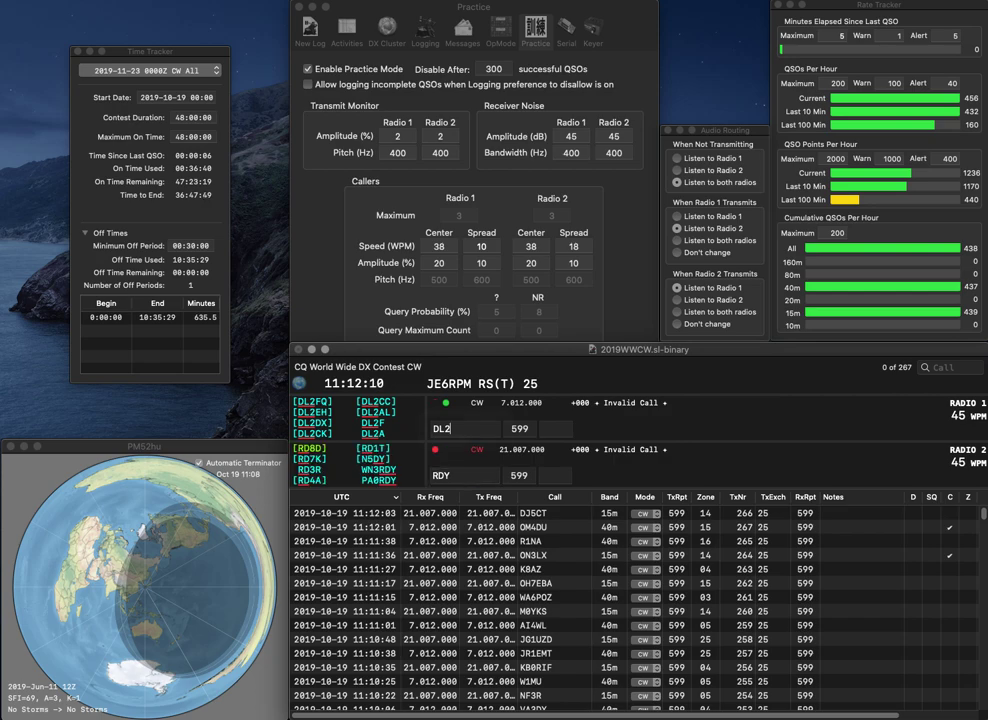
text(VM)
key(Return)
key(Home)
text(VE3)
key(Delete)
text(L)
key(Return)
key(Return)
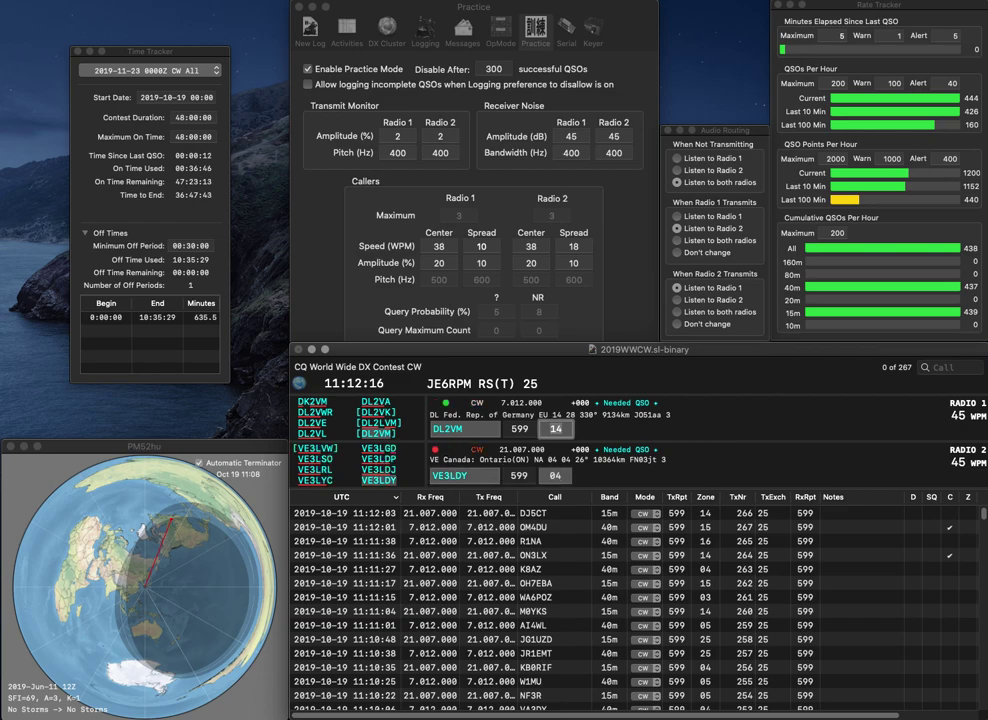
Step: Log the DL2VM contact on Radio 1 and the VE3LDY contact on Radio 2
key(Return)
key(Return)
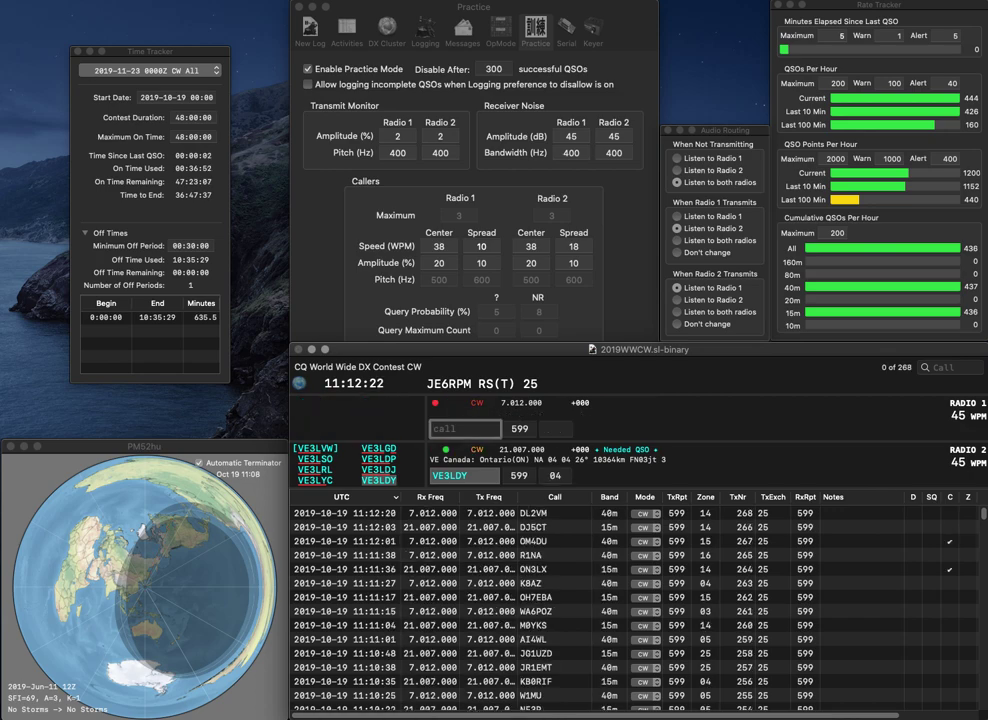
key(Return)
text(N3WYG)
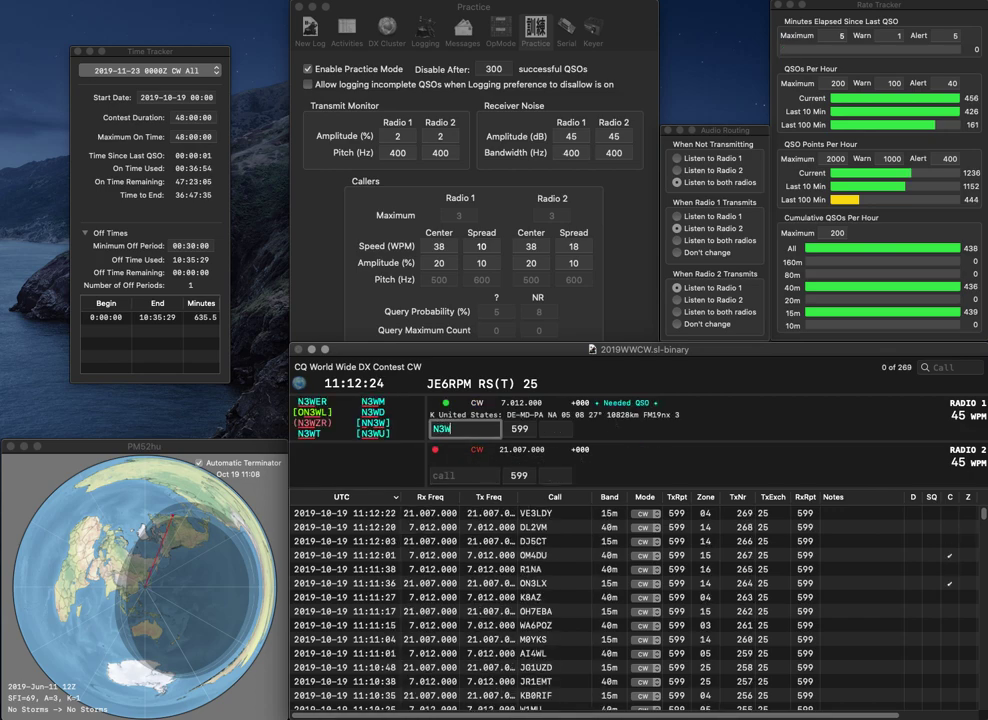
key(Return)
text(N4DE)
key(Return)
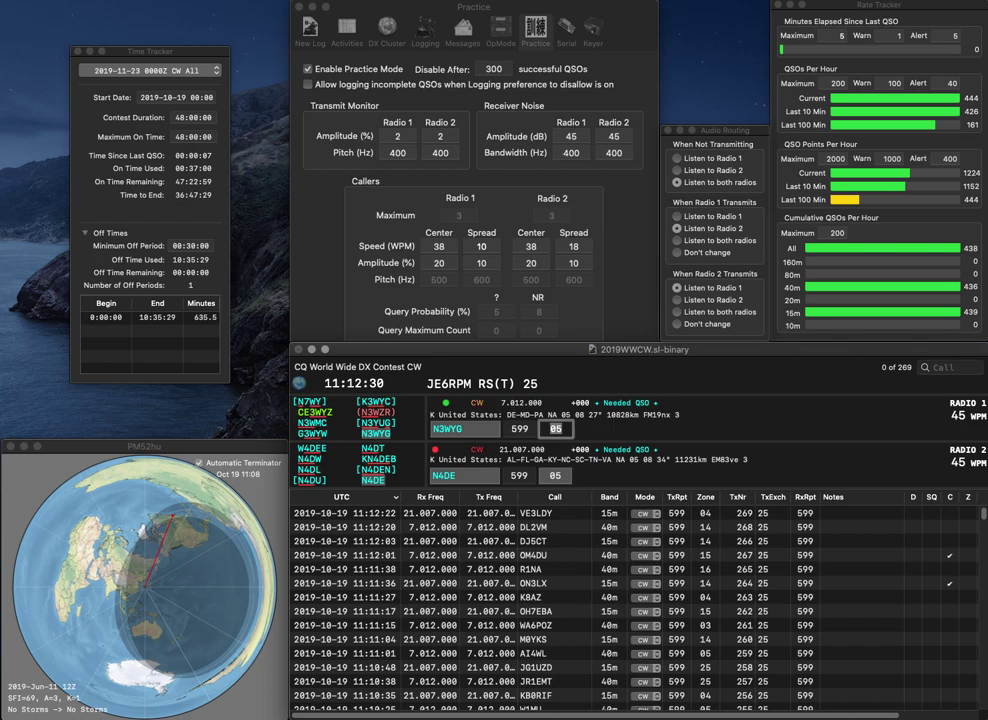
key(Return)
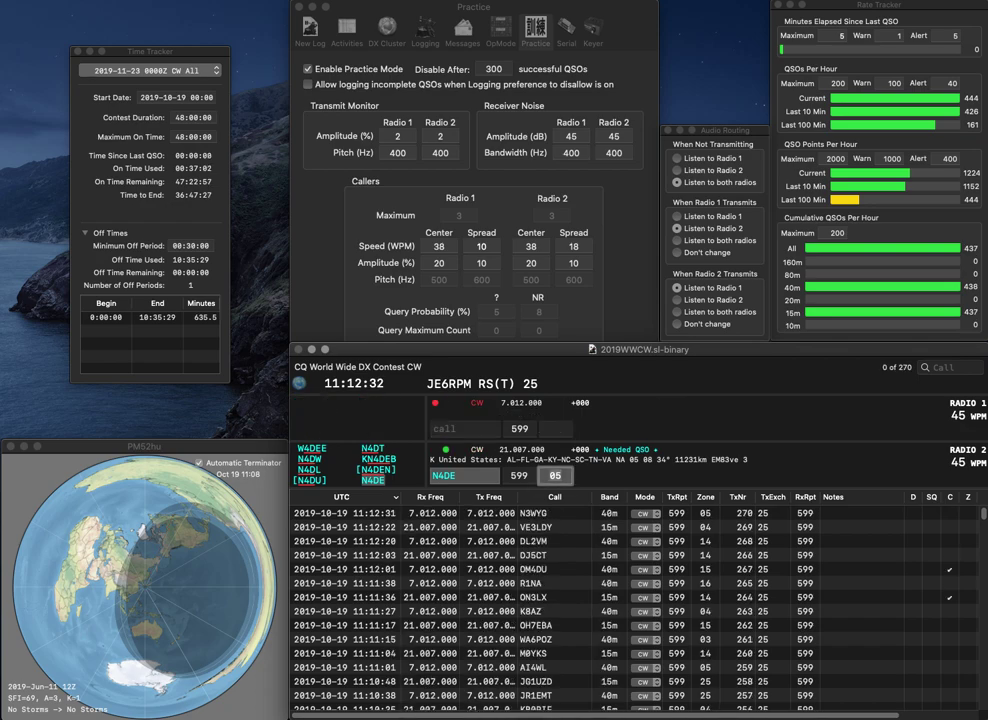
key(Return)
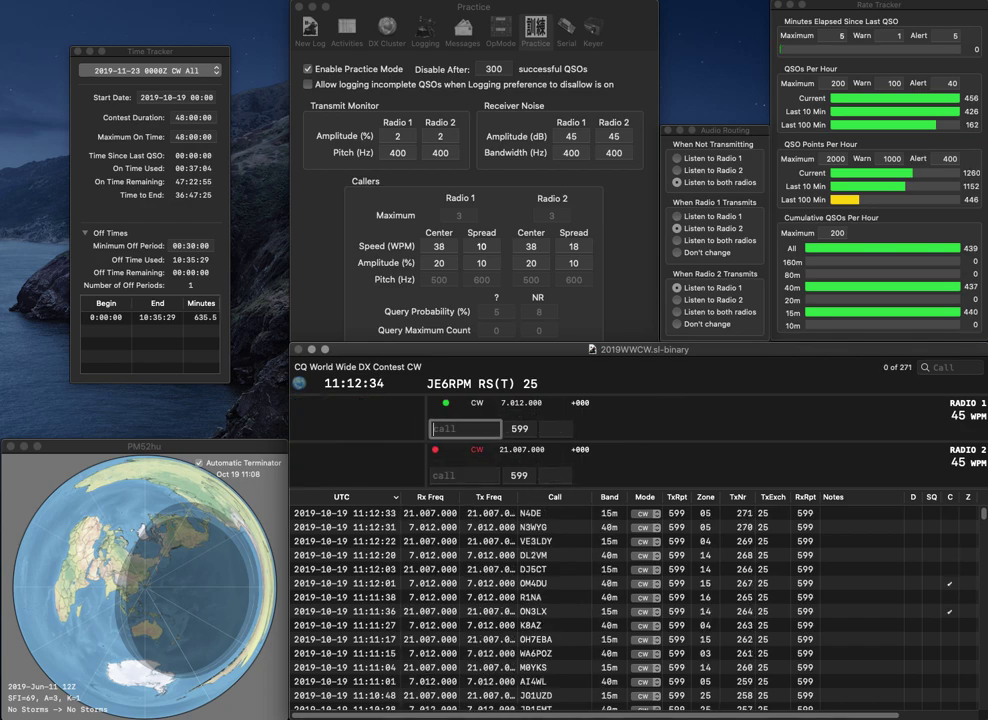
text(DO2XX)
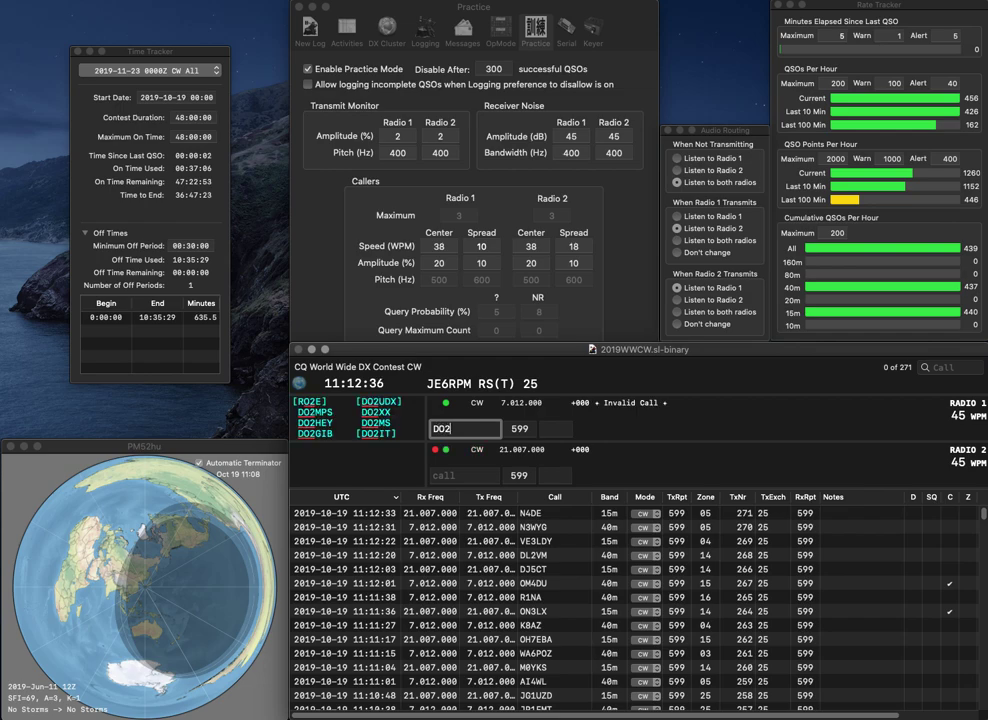
key(Return)
text(G0JJG)
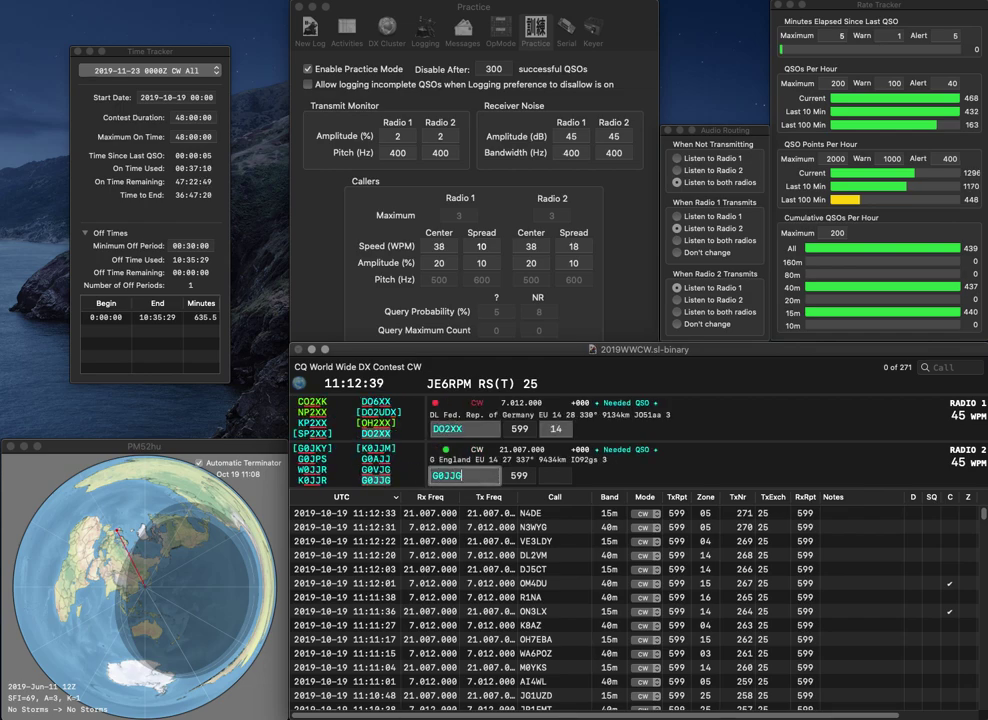
key(Return)
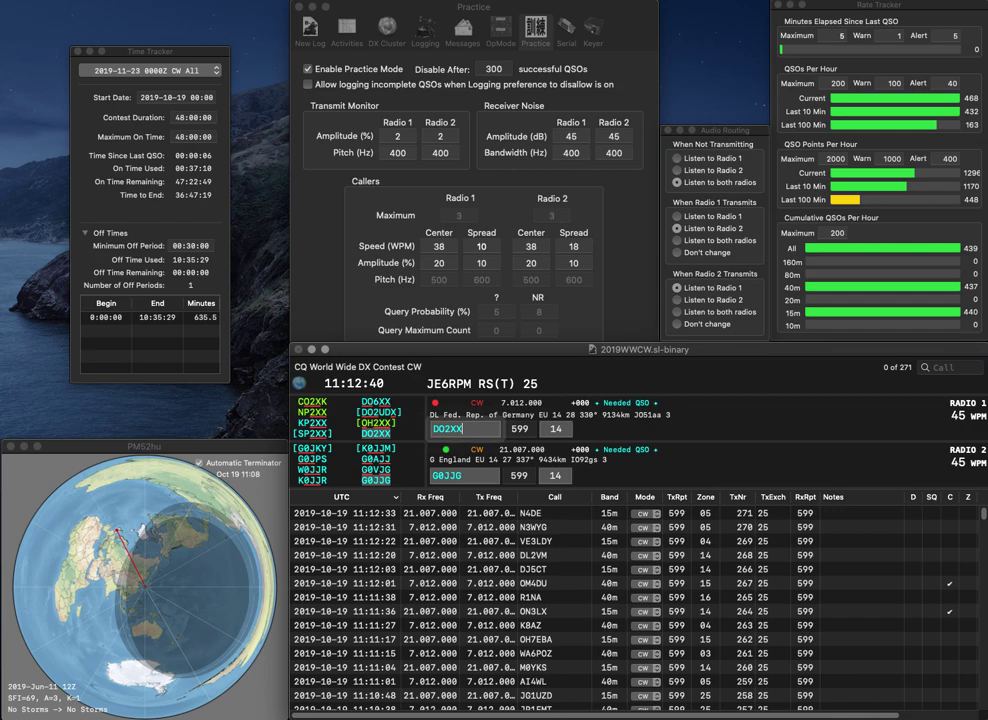
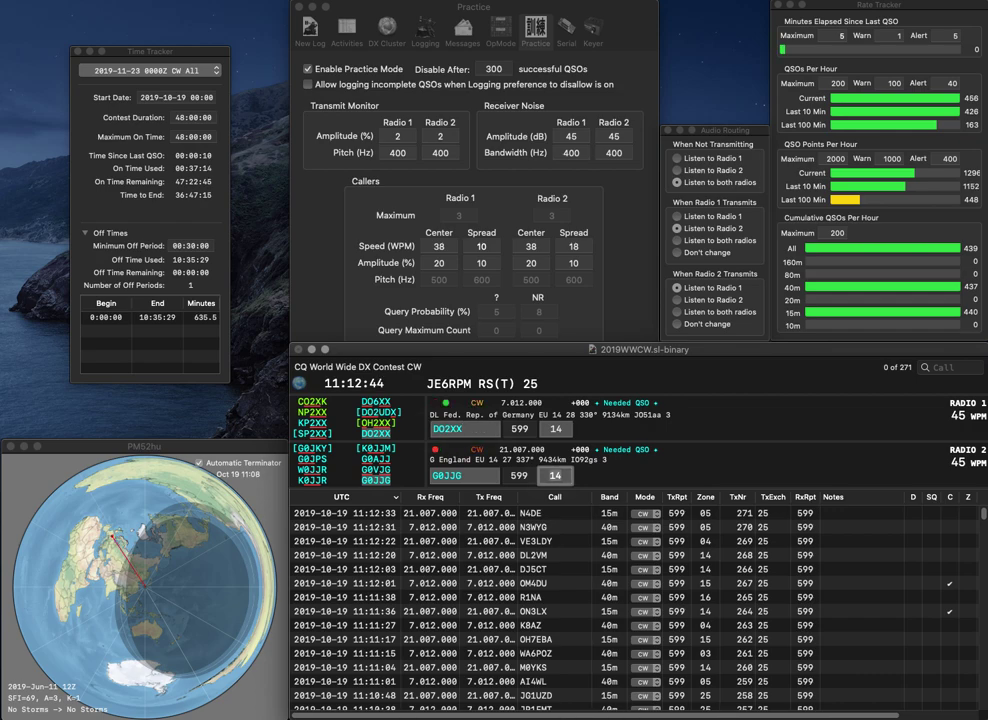
key(Return)
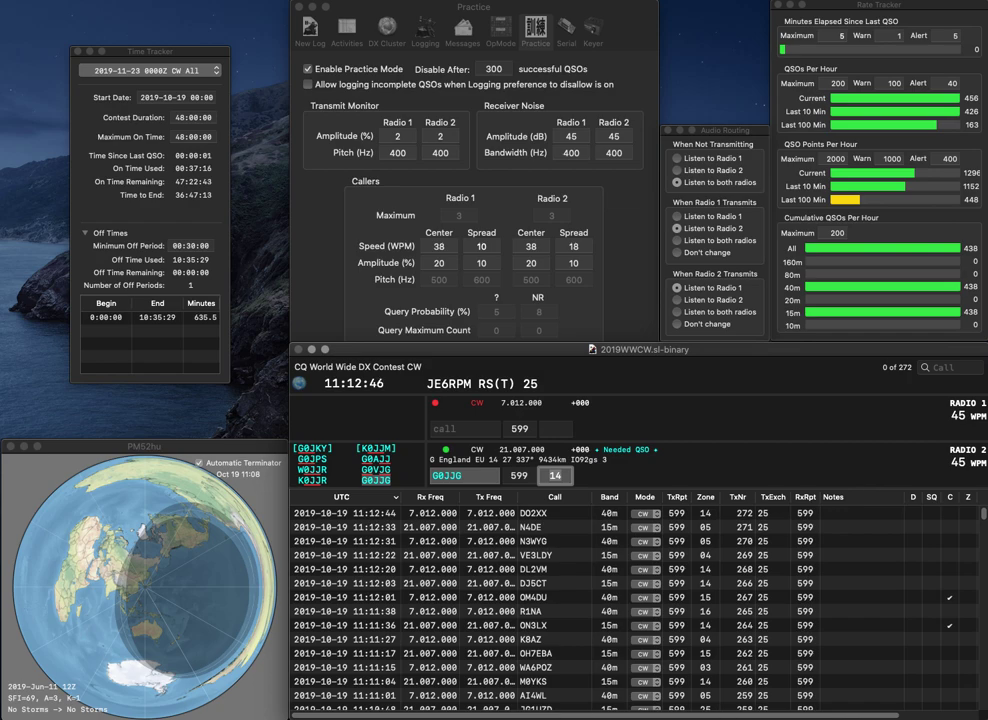
key(Return)
Step: Answer and log UR2LX on Radio 1 and LA2ONA on Radio 2
text(R2LX)
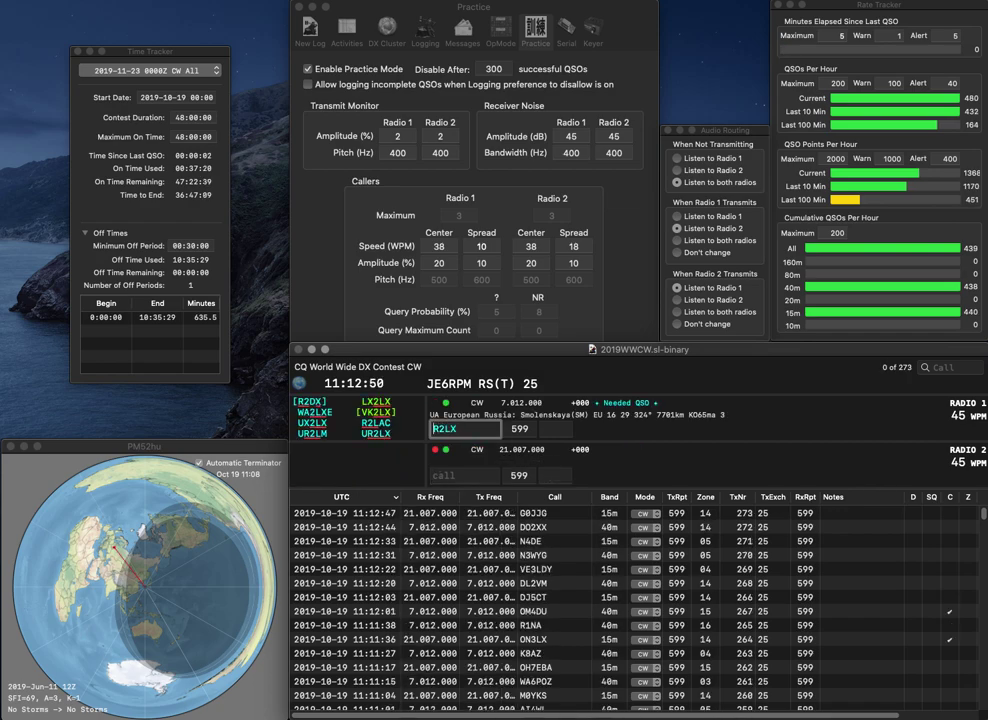
key(Home)
text(U)
key(Return)
text(ONA)
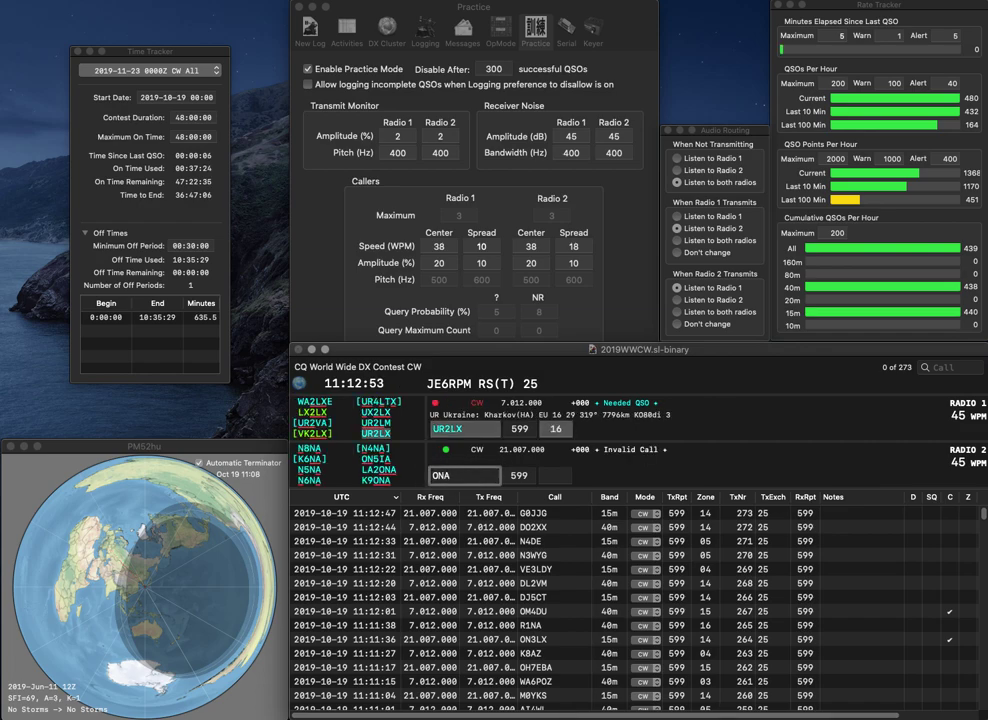
key(Home)
text(LA2)
key(Return)
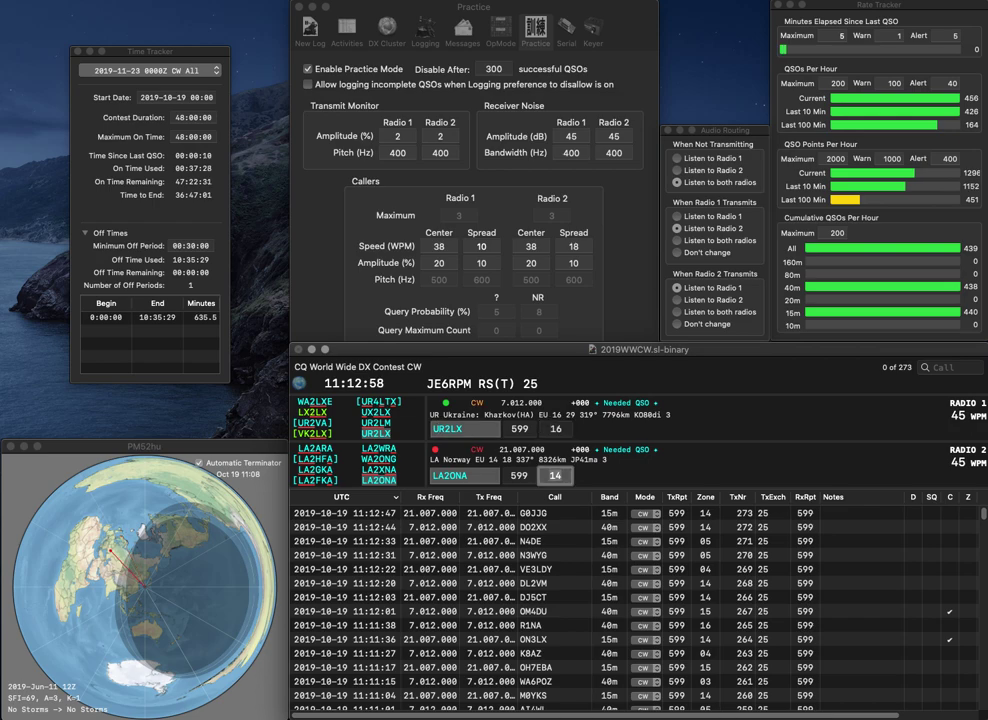
key(Return)
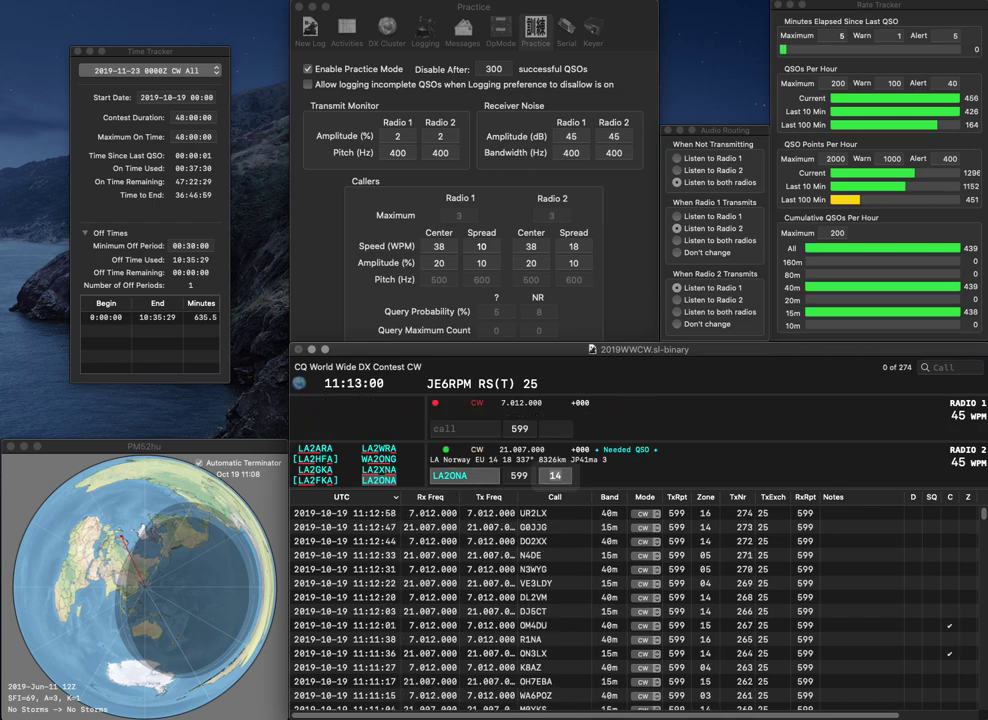
key(Return)
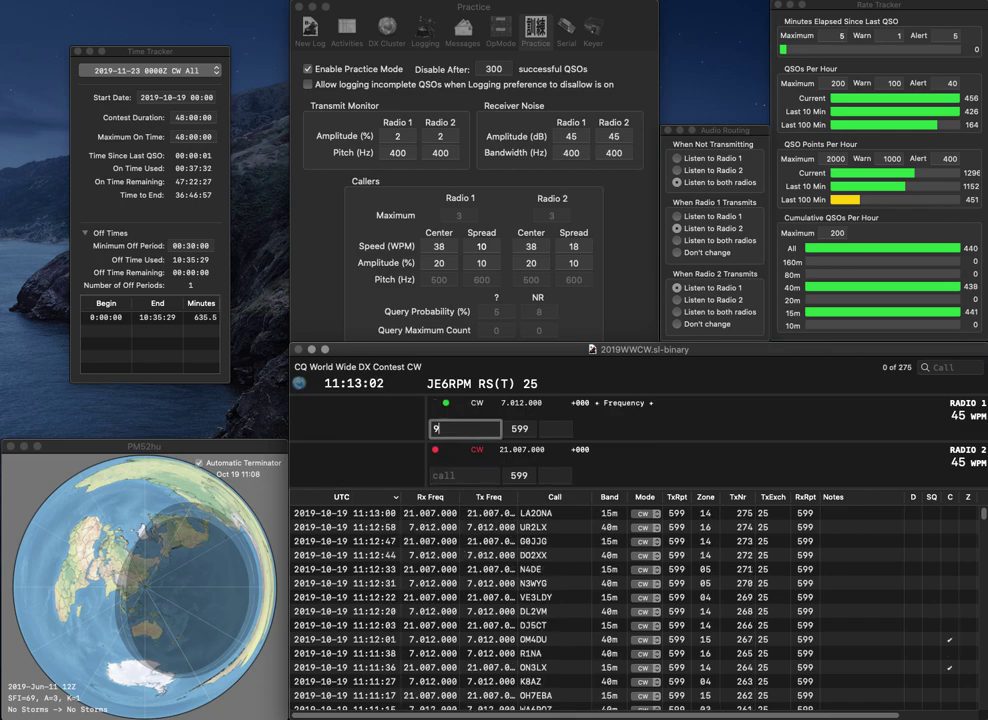
Step: Answer on Radio 1 with the call 9A8CU and send the partial call FRG on Radio 2
text(9A8K)
key(BackSpace)
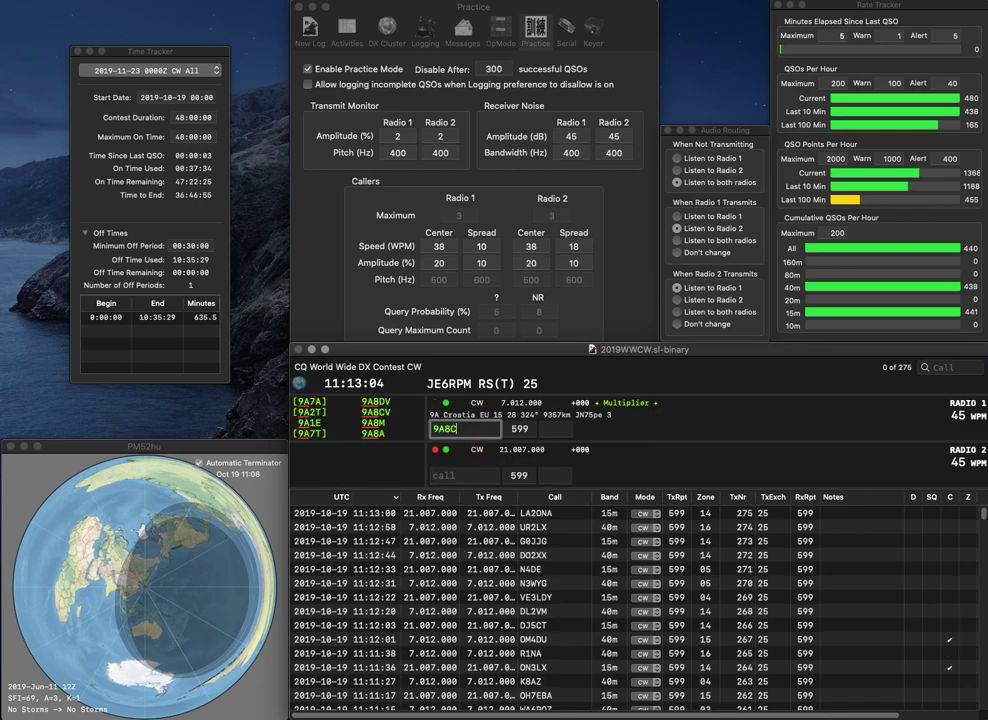
text(CU)
key(Return)
text(FRG)
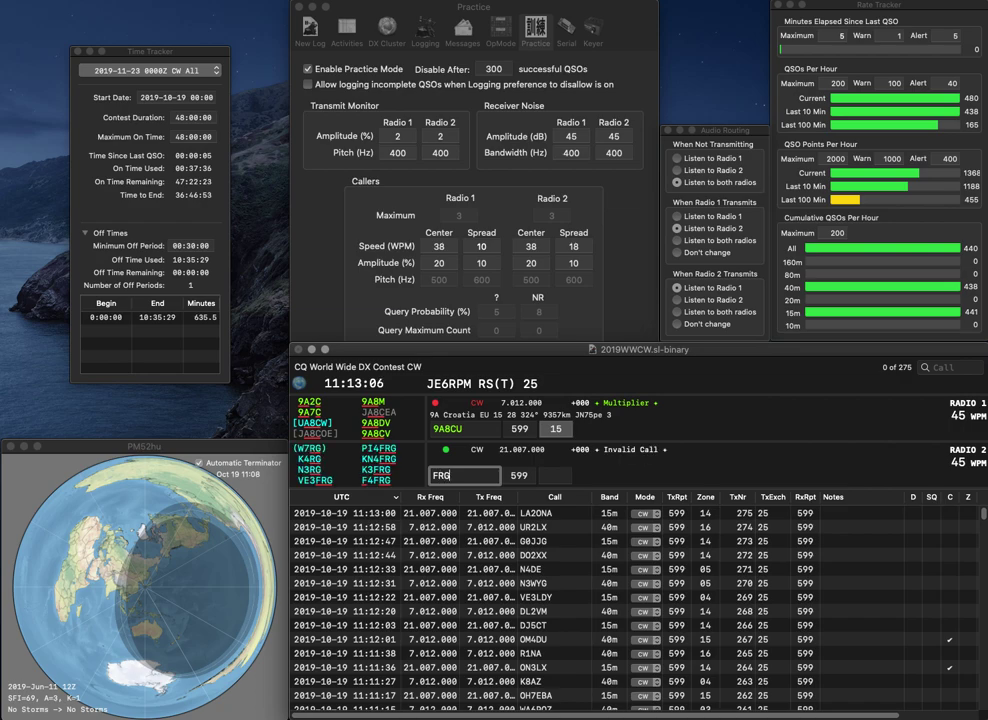
key(Return)
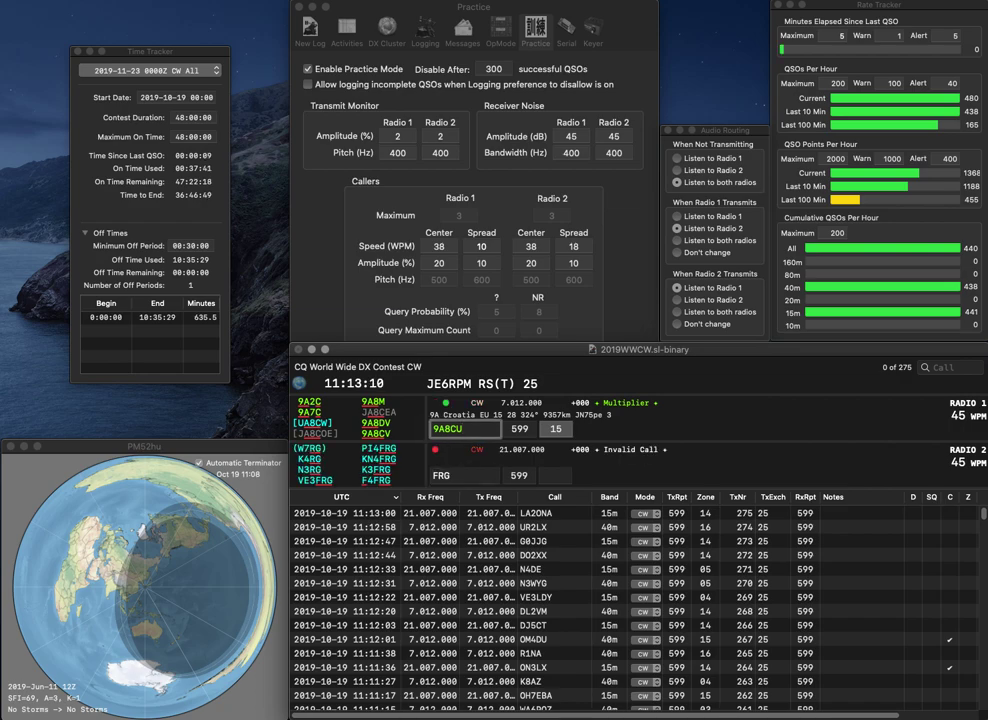
Step: Correct the Radio 1 call to 9A8CV and complete the Radio 2 call as K3FRG, answering both callers
text(V)
key(Return)
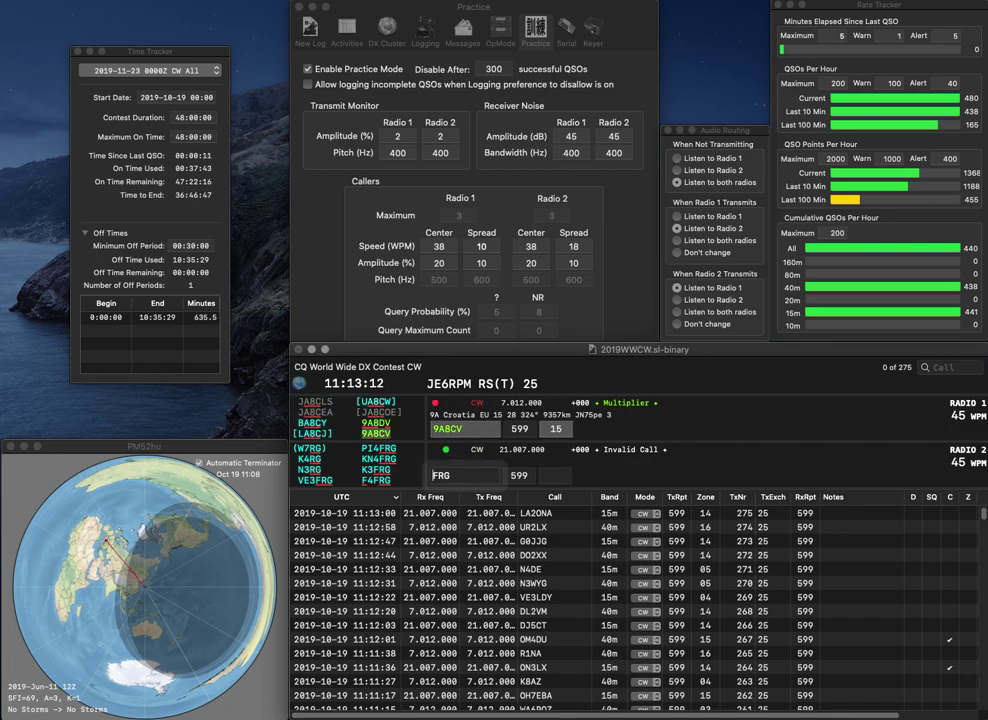
text(3)
text(K)
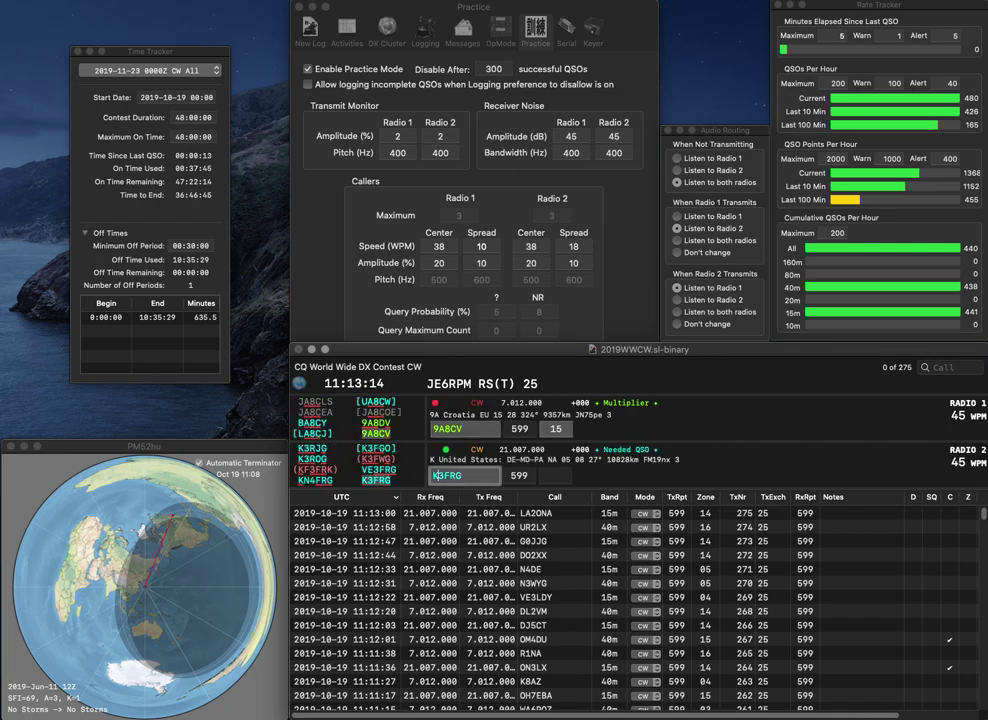
key(Return)
key(Return)
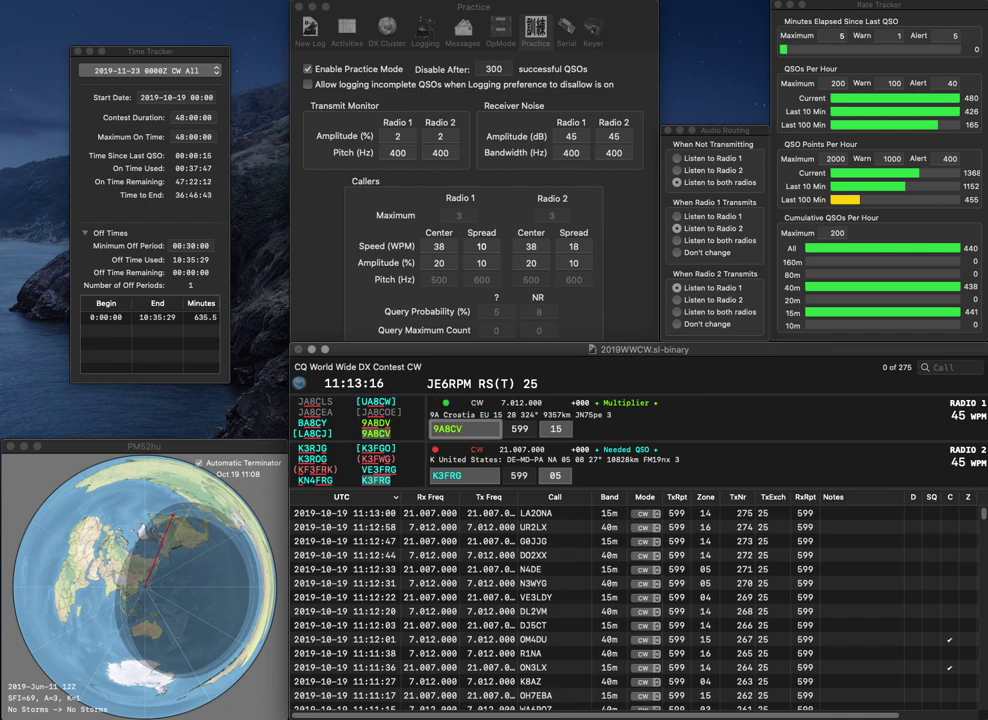
key(space)
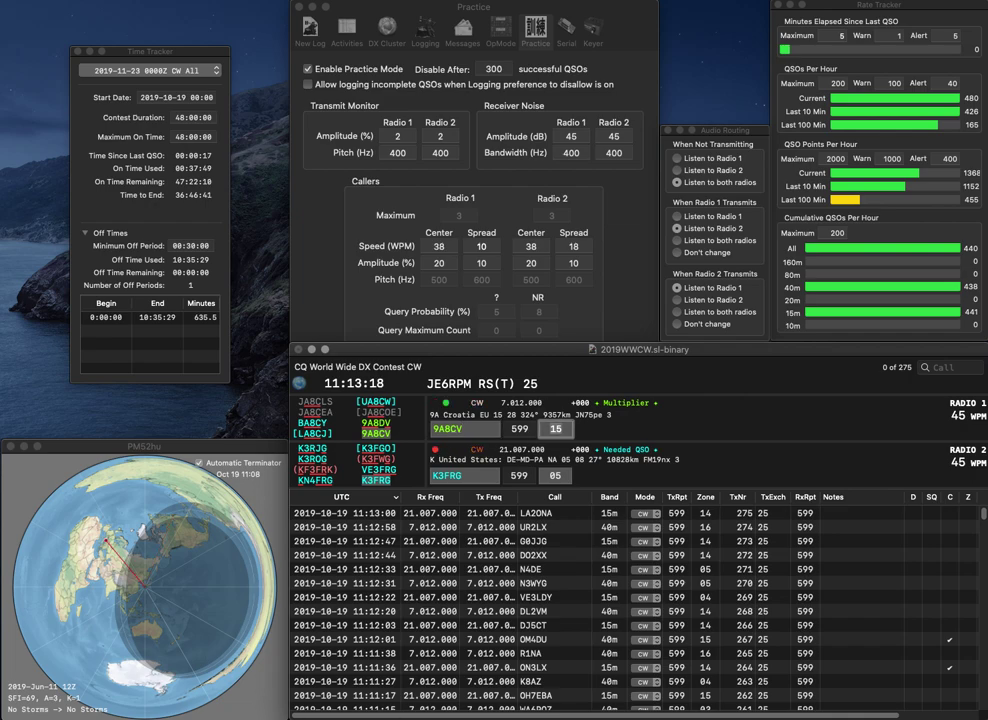
key(Return)
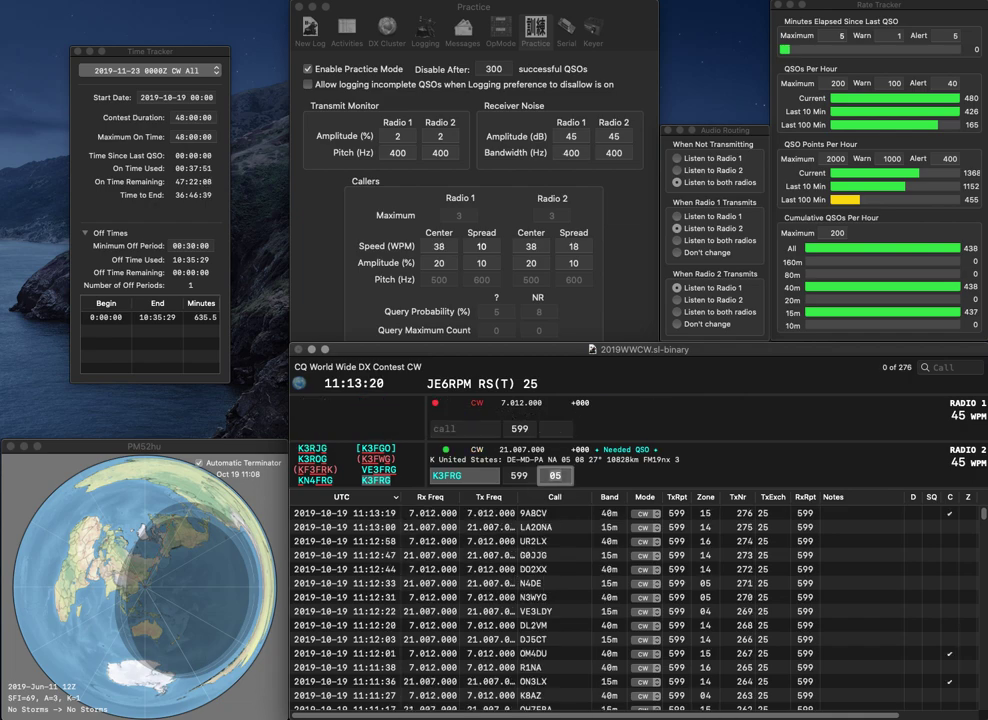
Step: Log the K3FRG contact on Radio 2 and answer EA7KW on Radio 1
key(Return)
text(EA7KW)
key(Return)
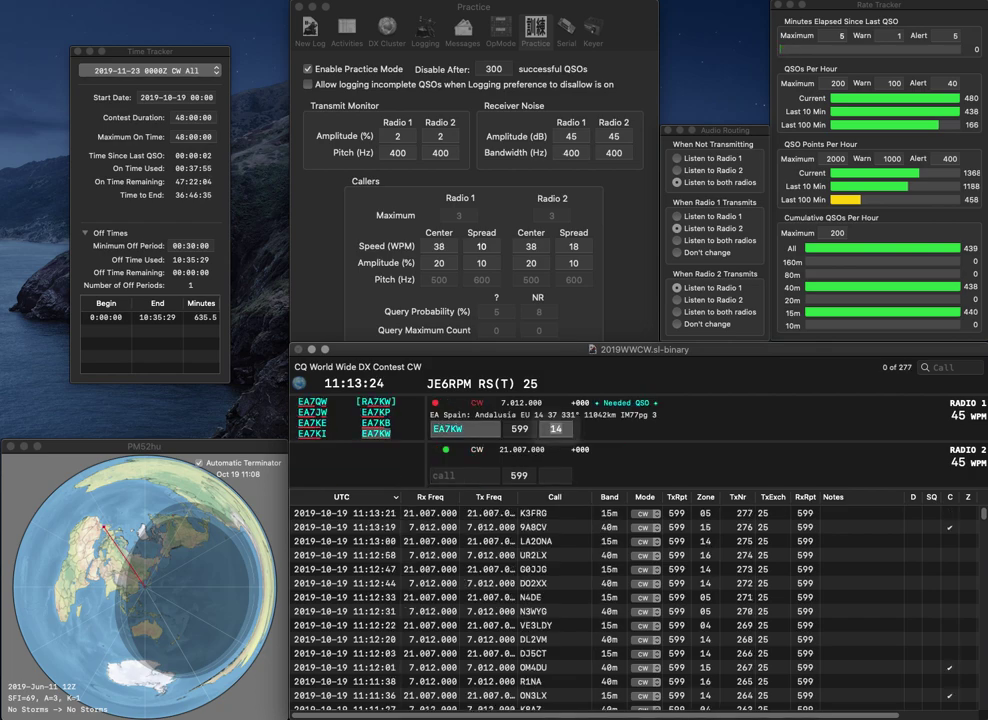
text(ZN4IJX)
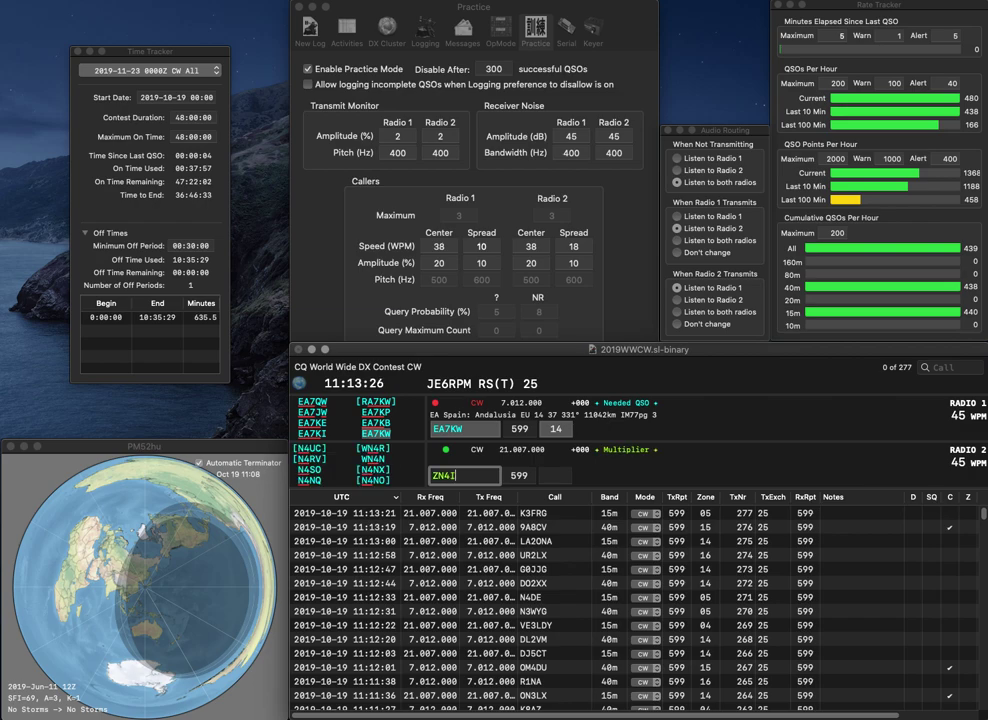
key(Home)
key(Delete)
text(7)
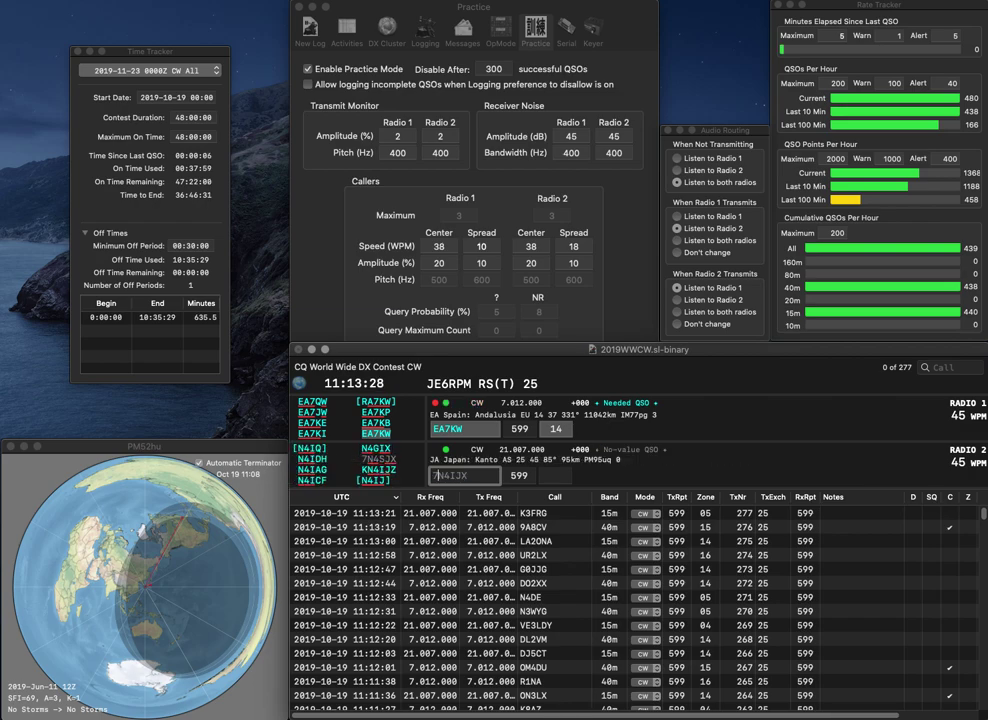
key(Return)
key(Return)
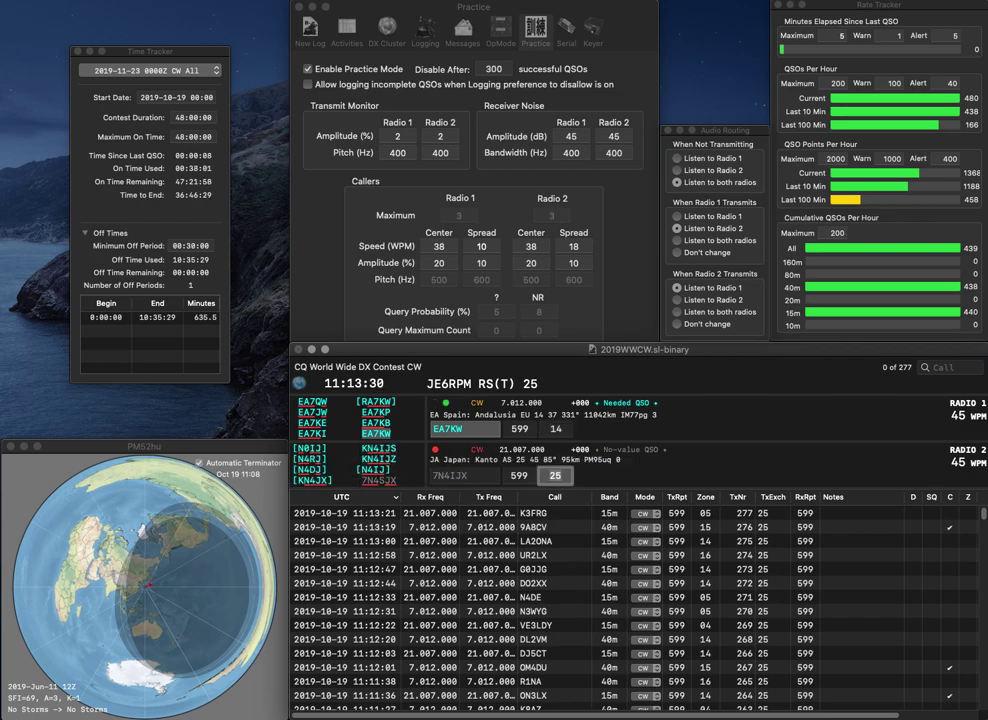
Step: Log EA7KW on Radio 1 and correct the Radio 2 call to 7N4SJX
key(Tab)
key(Delete)
text(S)
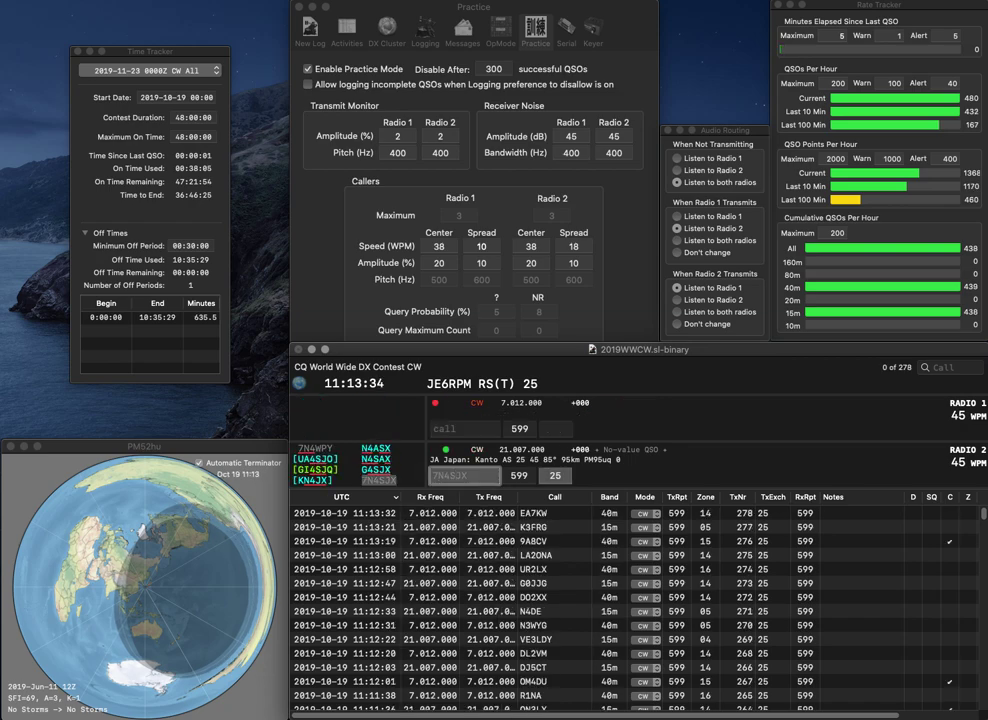
key(Return)
Step: Answer on Radio 1 with the call KE4CBM and log the 7N4SJX contact on Radio 2
text(KE)
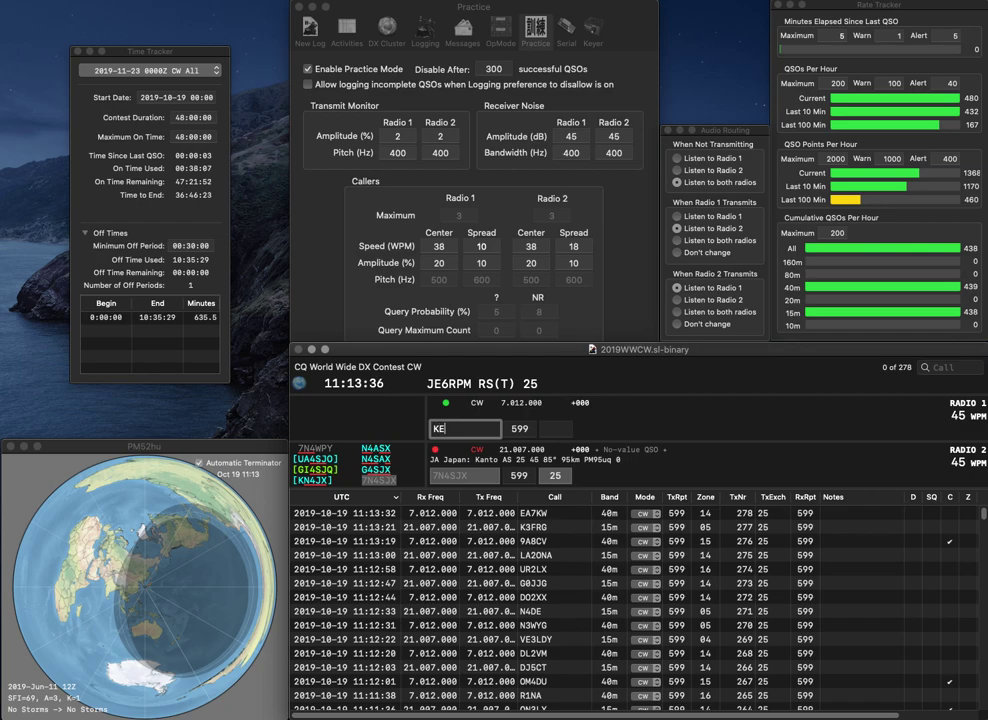
text(4CBM)
key(Tab)
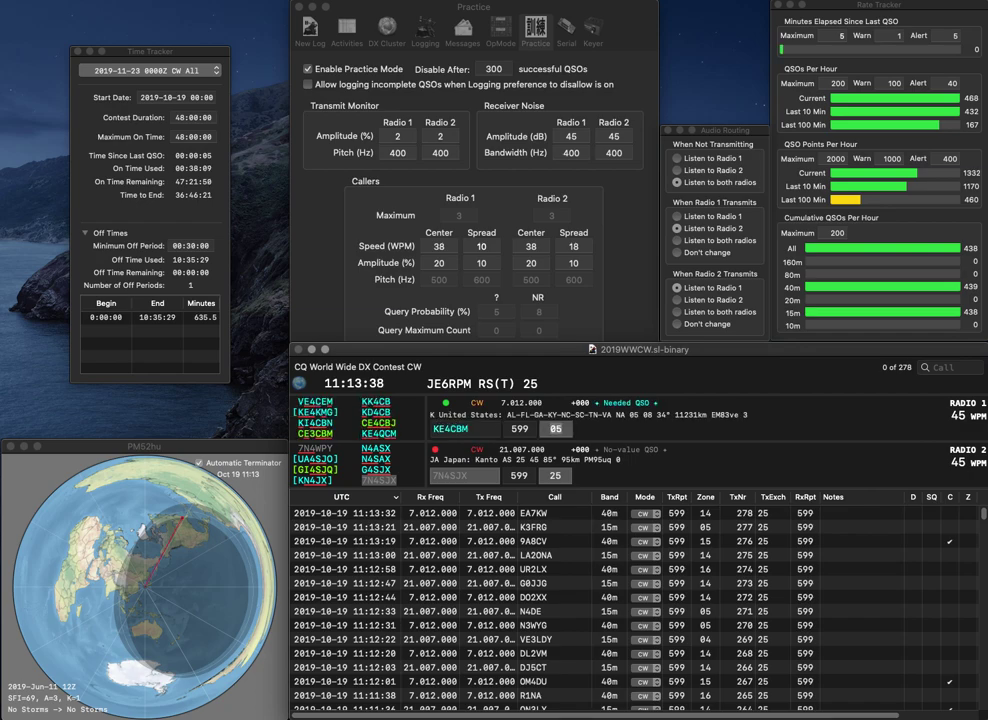
click(452, 476)
key(Tab)
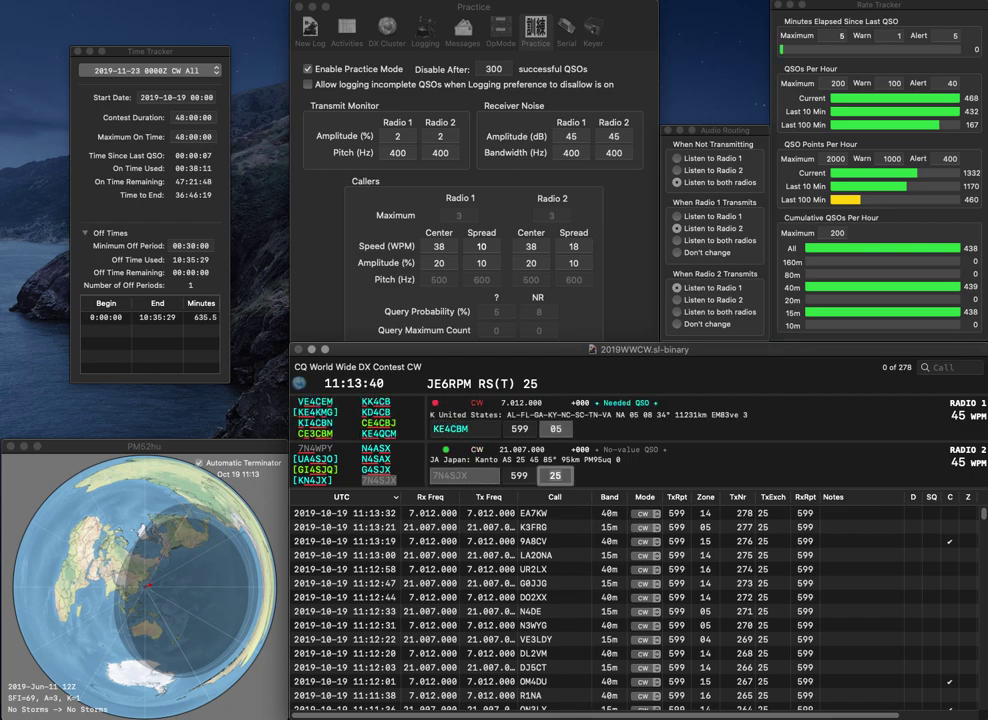
click(556, 429)
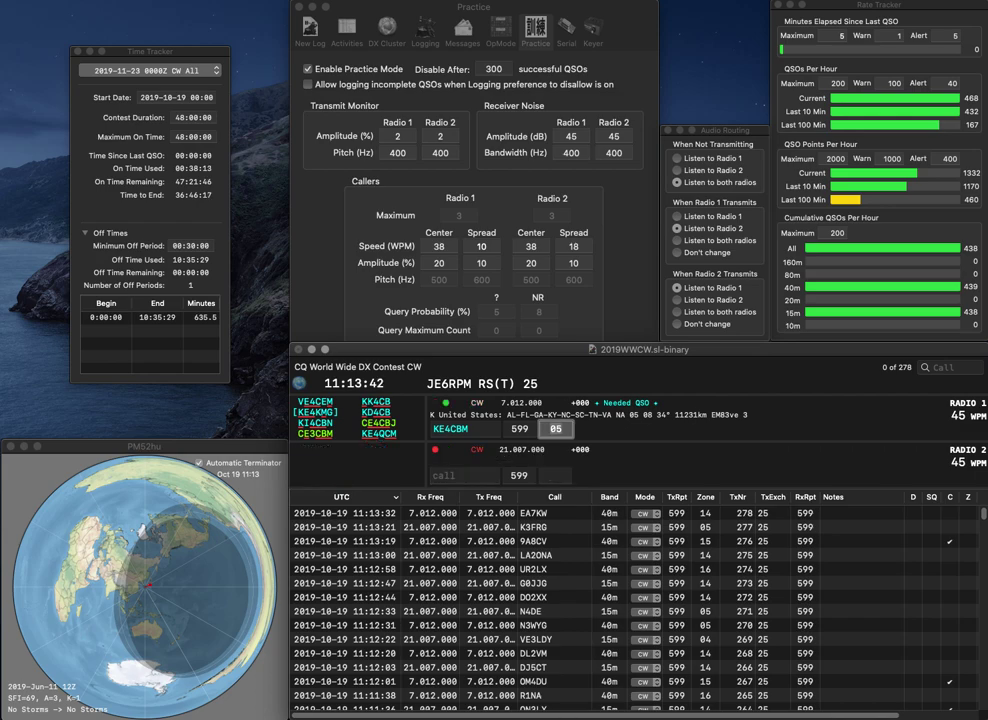
key(Tab)
key(Delete)
text(C)
key(Return)
key(Down)
text(K8GIB)
key(Return)
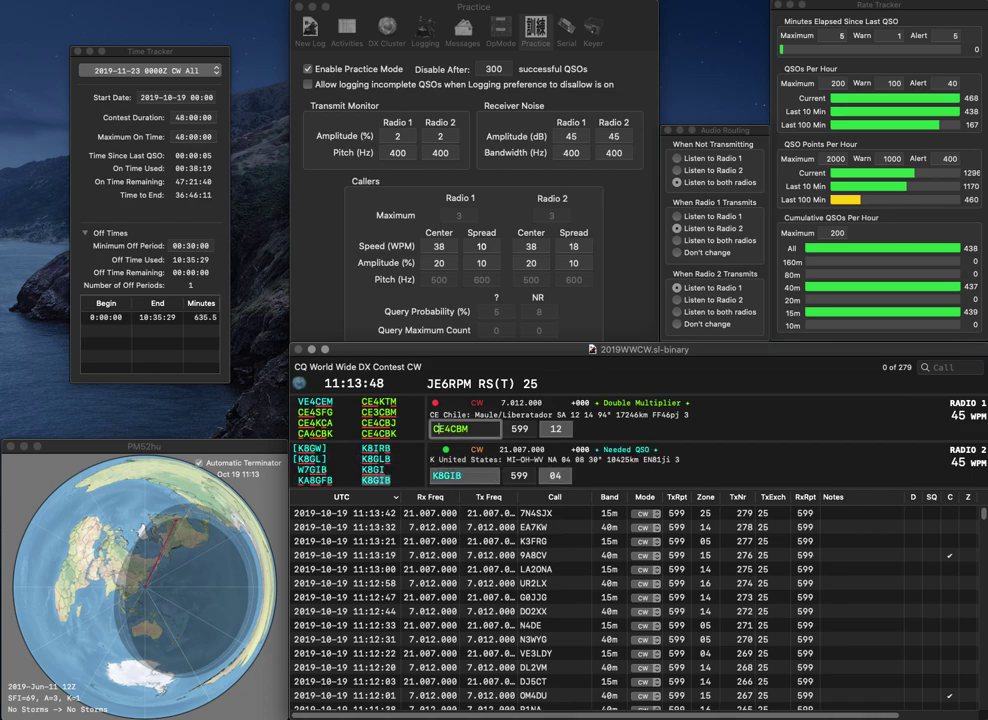
key(BackSpace)
text(3)
key(Return)
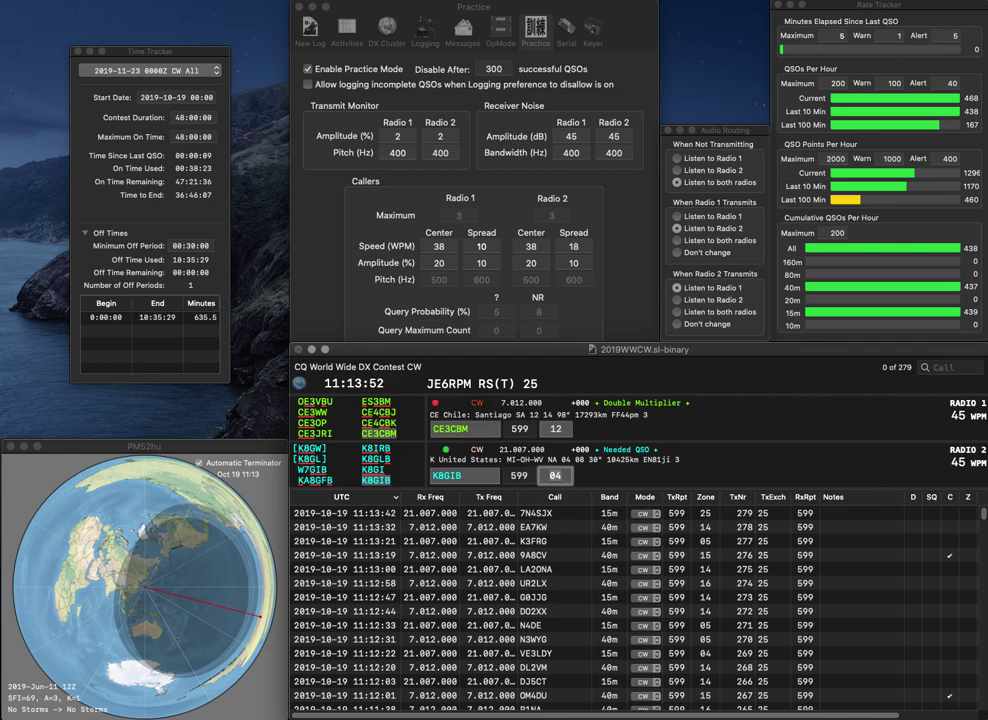
key(Return)
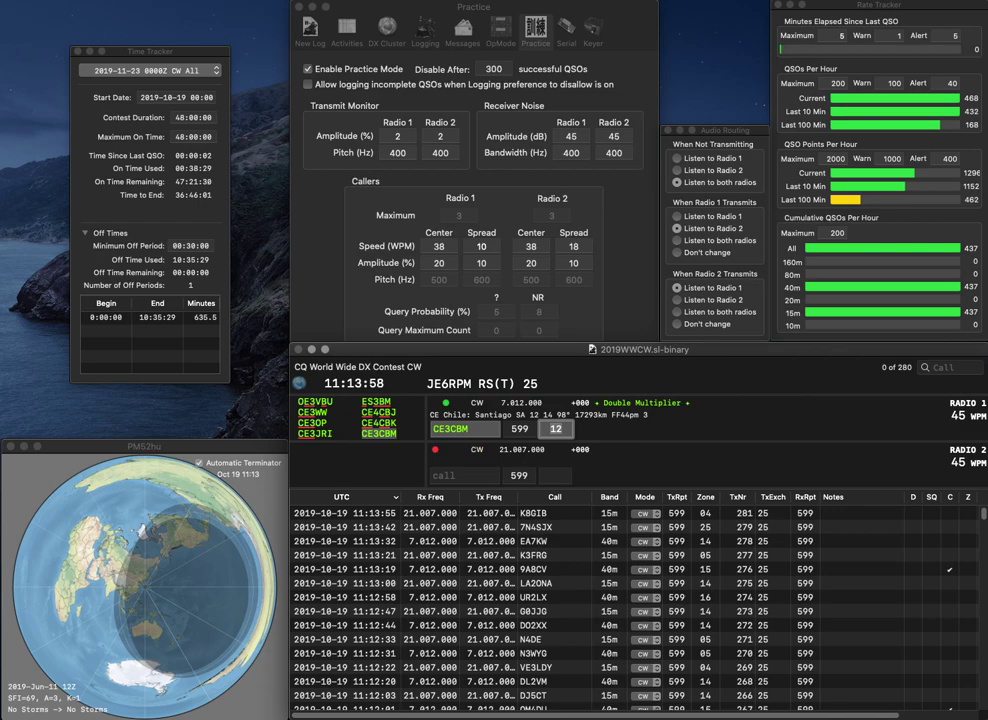
key(Return)
Step: Answer on Radio 2 with the call MR2G and answer R3VL on Radio 1
text(MR2G)
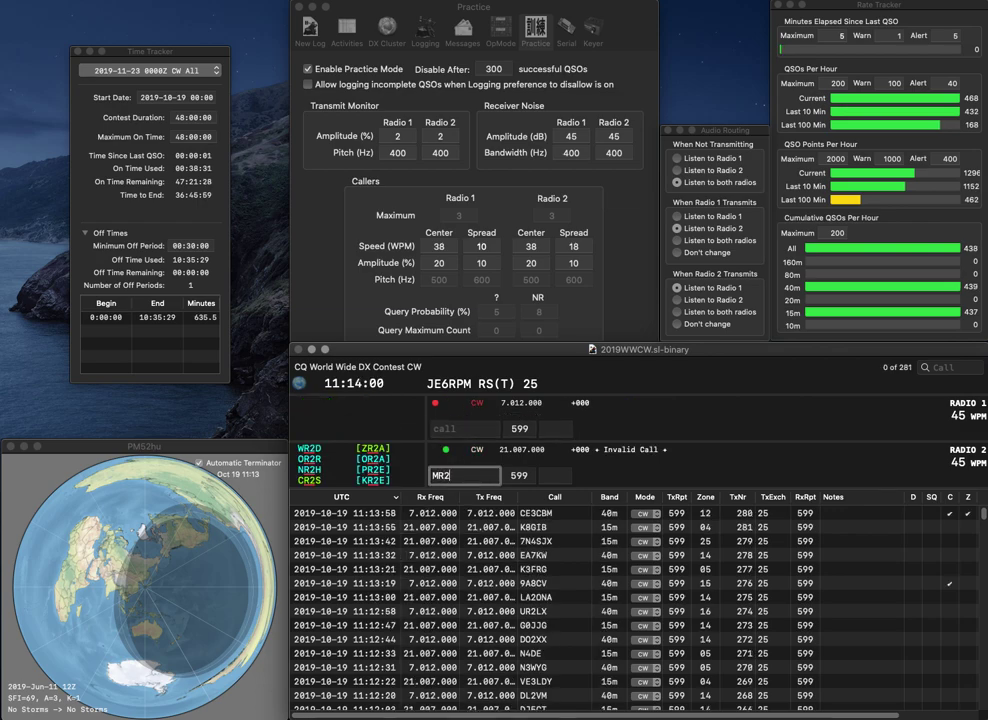
key(Return)
text(3VL)
key(Home)
text(R)
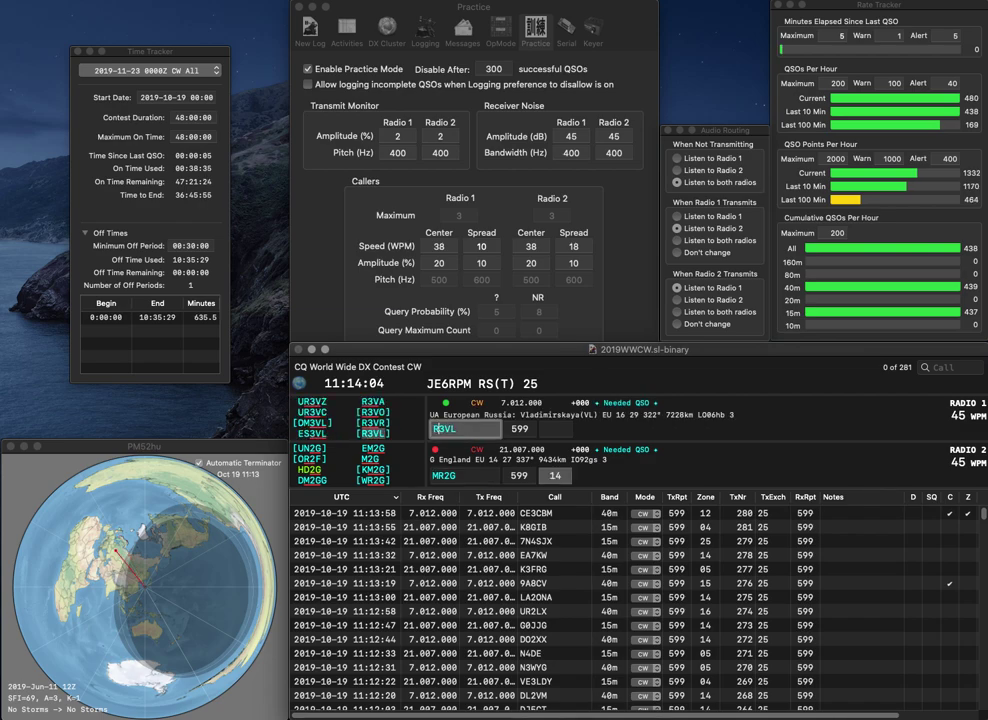
key(Return)
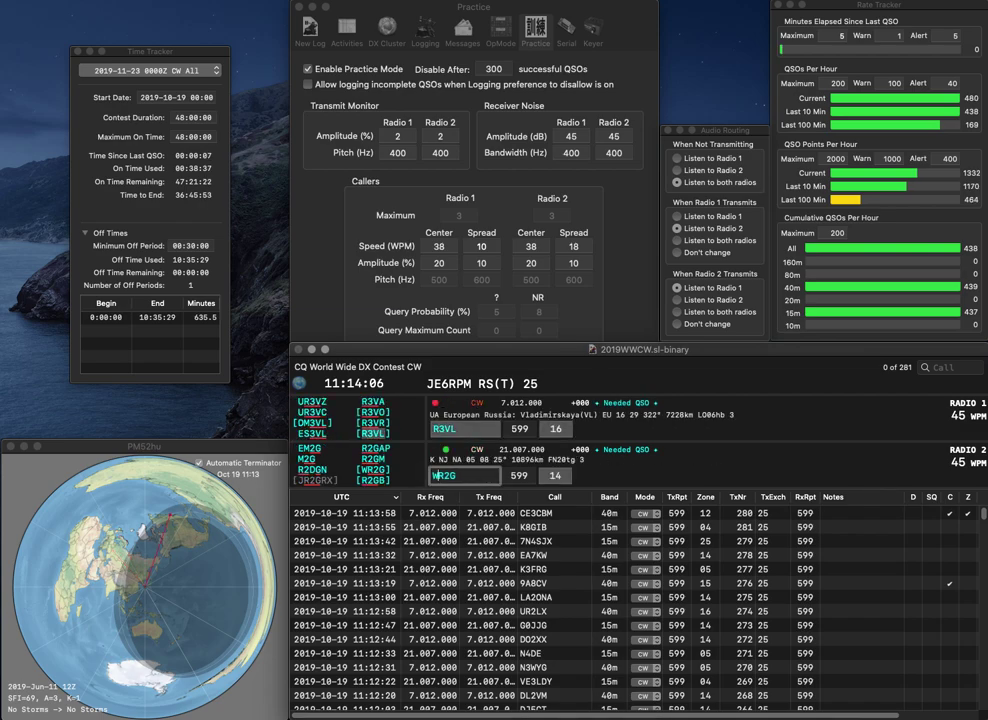
Step: Correct the Radio 2 call to WR2G, and log R3VL on Radio 1 and WR2G on Radio 2
key(Home)
key(Delete)
text(W)
key(Return)
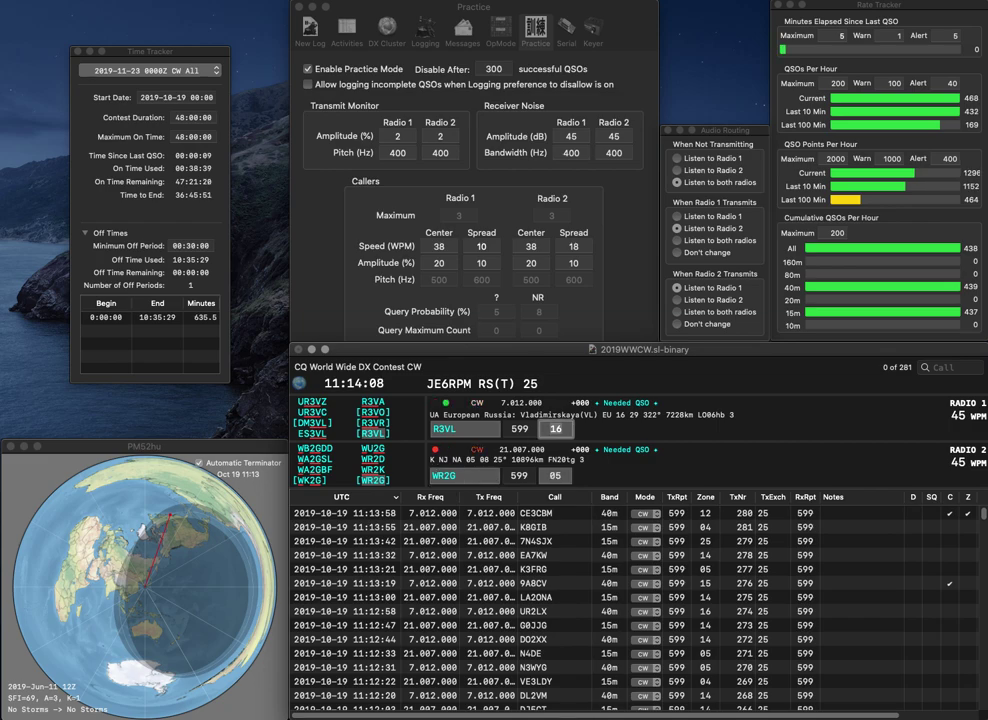
key(Return)
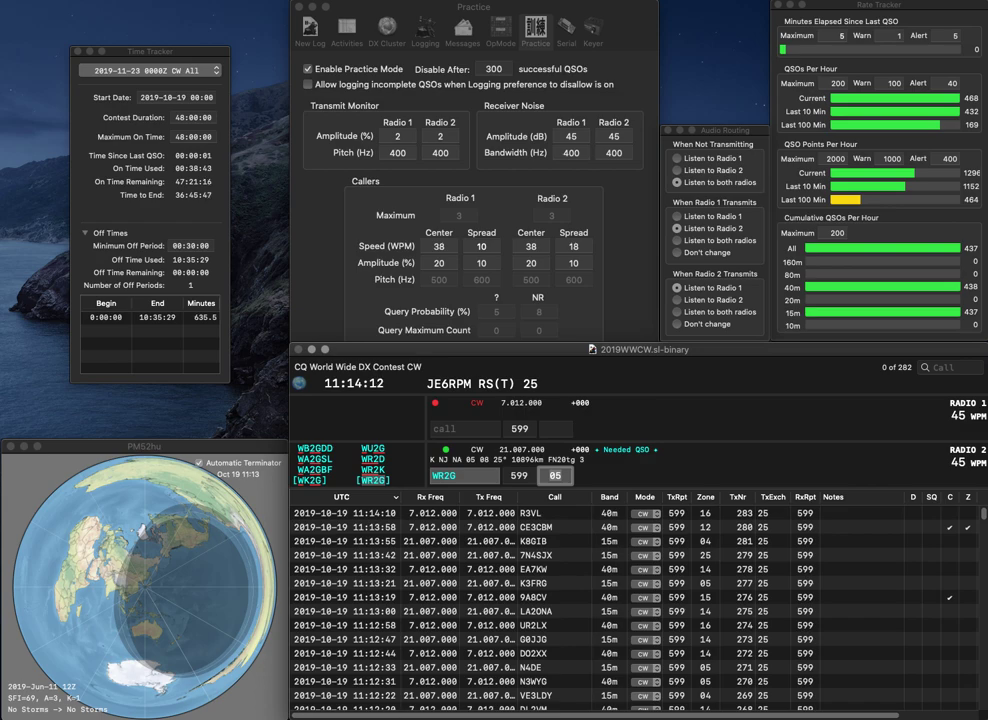
key(Return)
Step: Enter EE7JS on Radio 1, correct it to VE7JS and answer the caller
text(EE7JS)
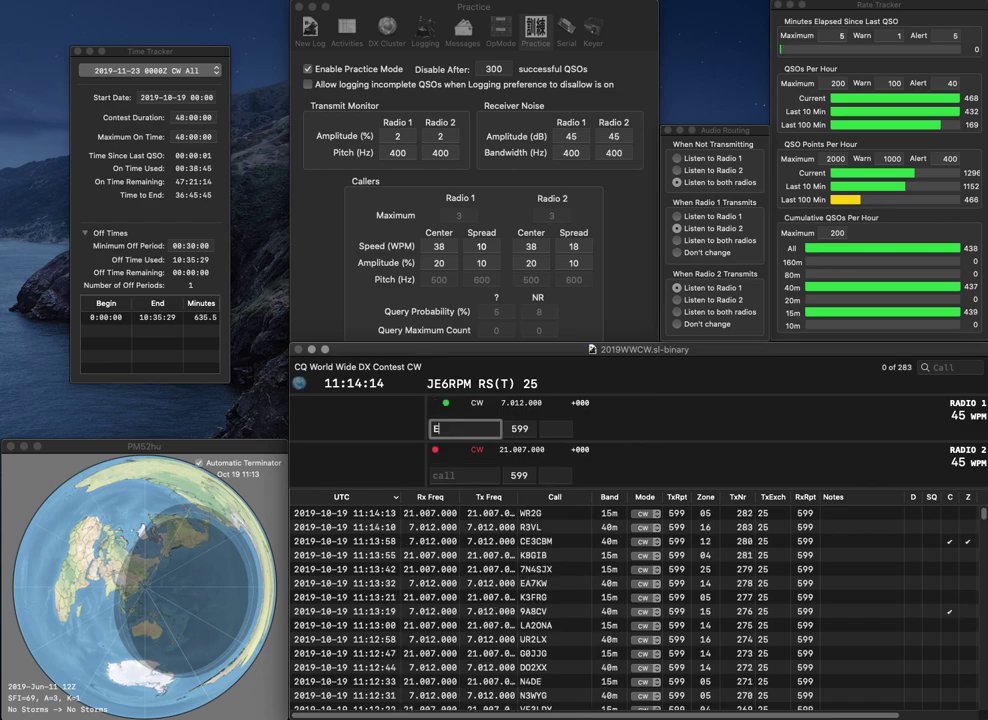
key(Home)
key(Delete)
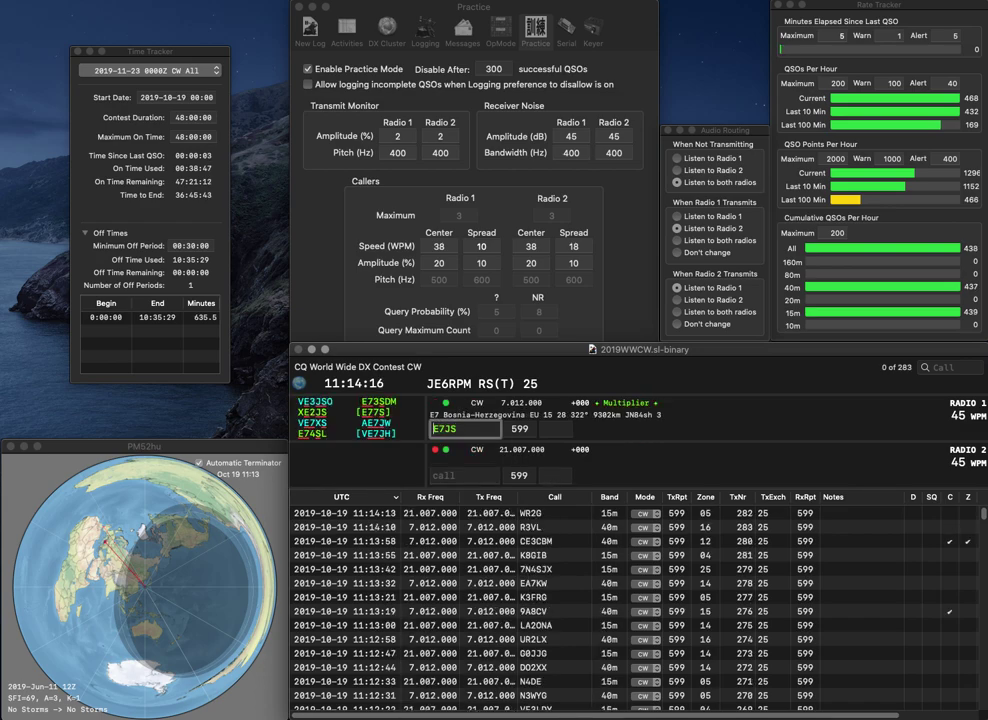
text(V)
key(Return)
Step: Enter SPE9 on Radio 2, rework it into SE9P and answer the caller
text(SPE9)
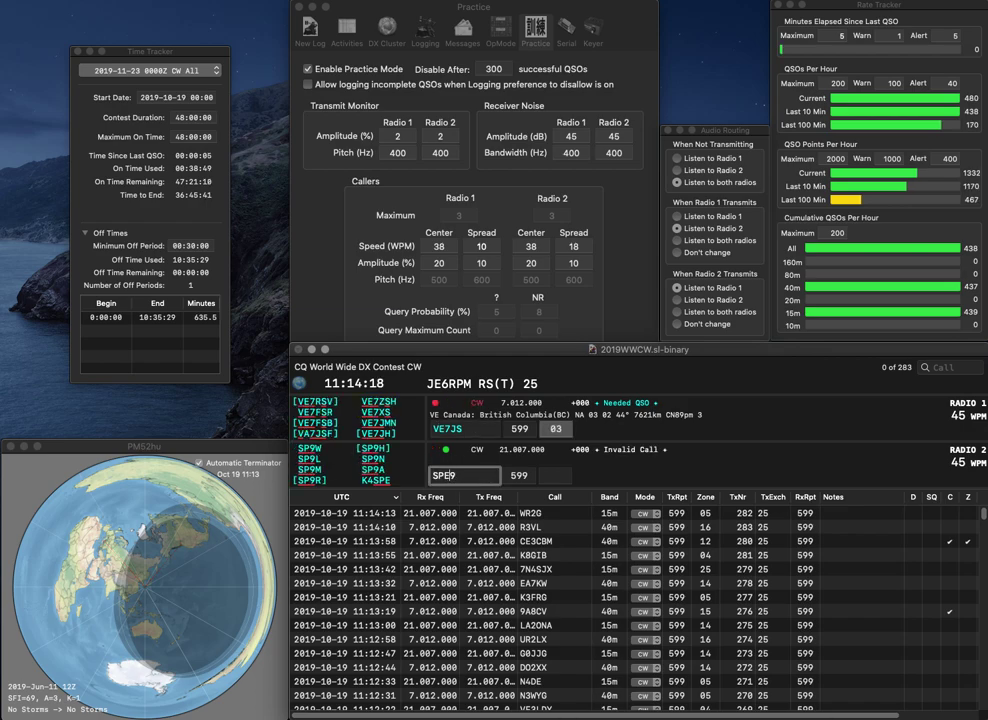
key(Right)
key(Delete)
text(P)
key(Return)
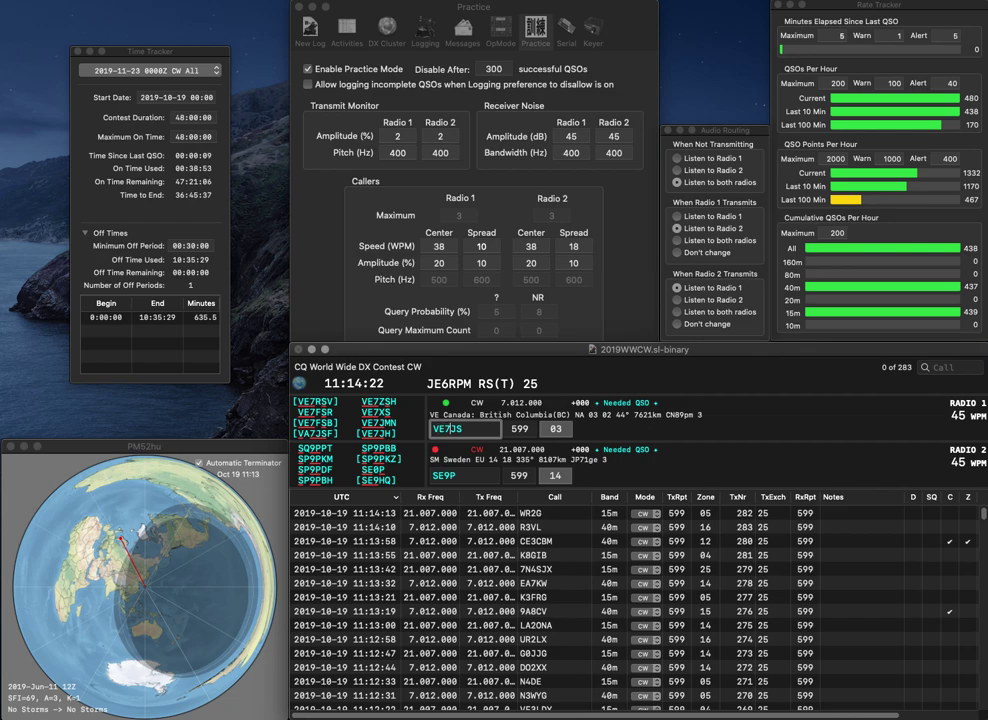
Step: Correct the Radio 1 call to VE7JH and log it, trying SI9P on Radio 2 before resending SE9P
text(H)
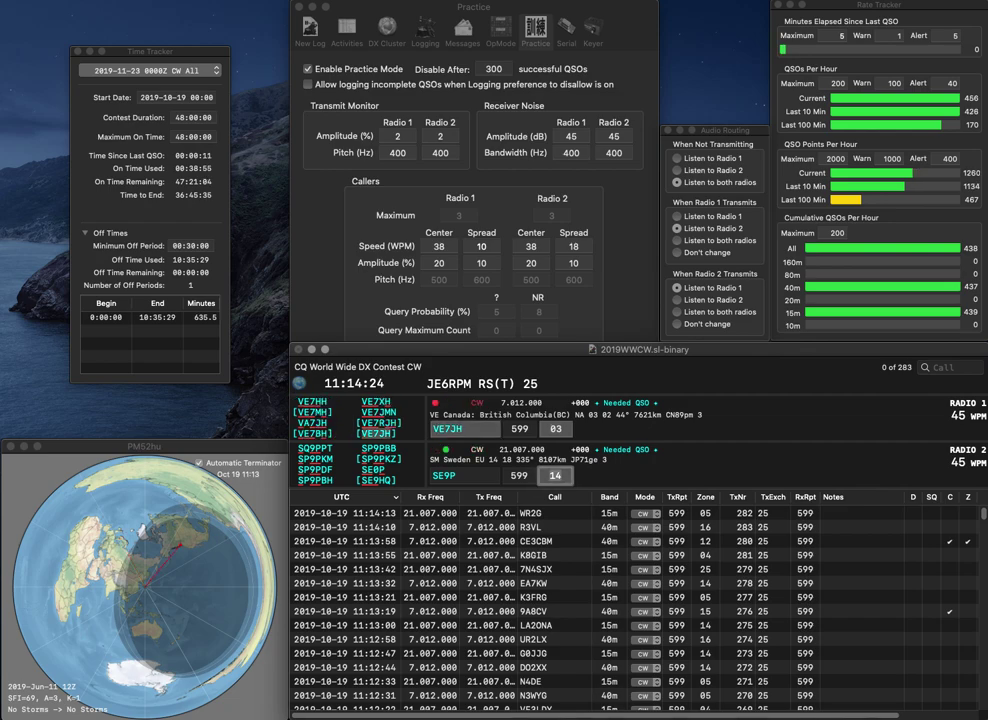
key(Left)
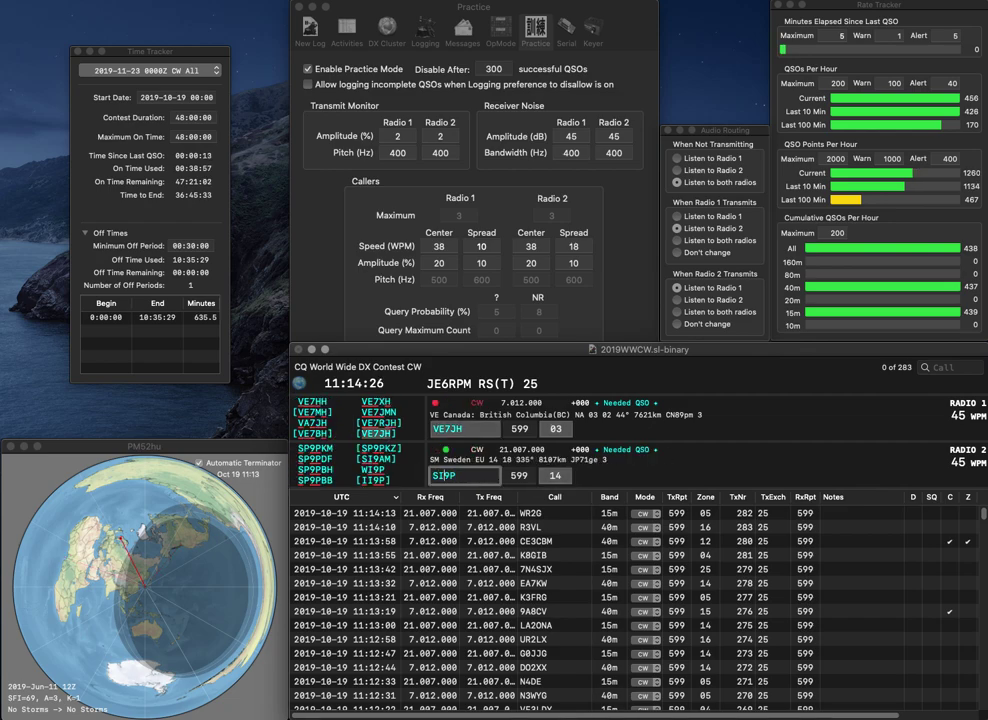
key(Return)
key(Return)
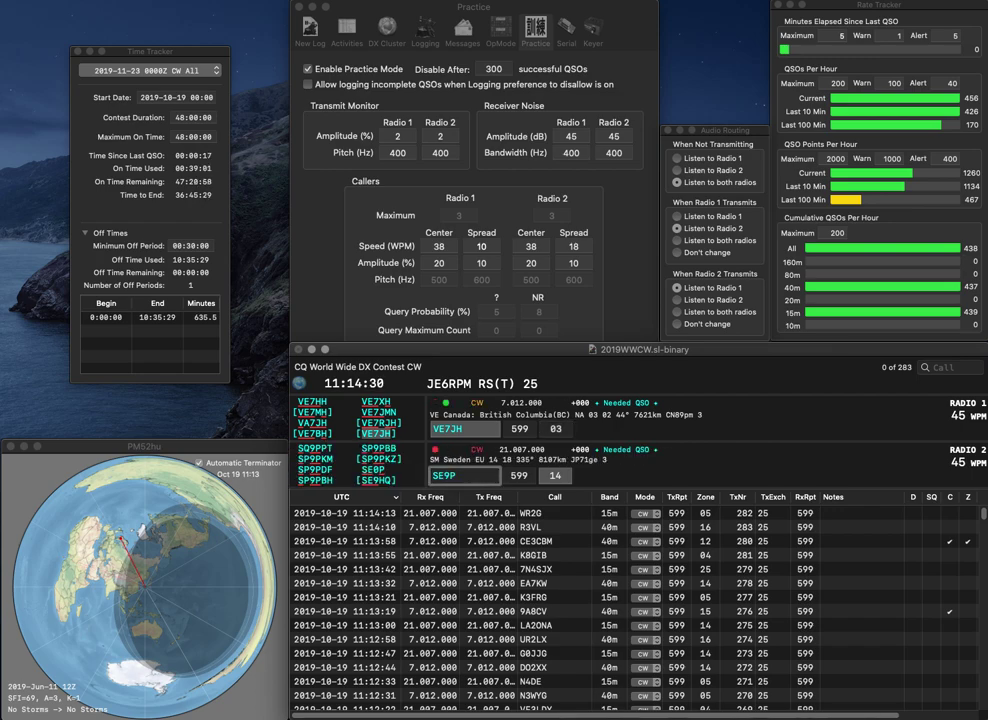
key(Return)
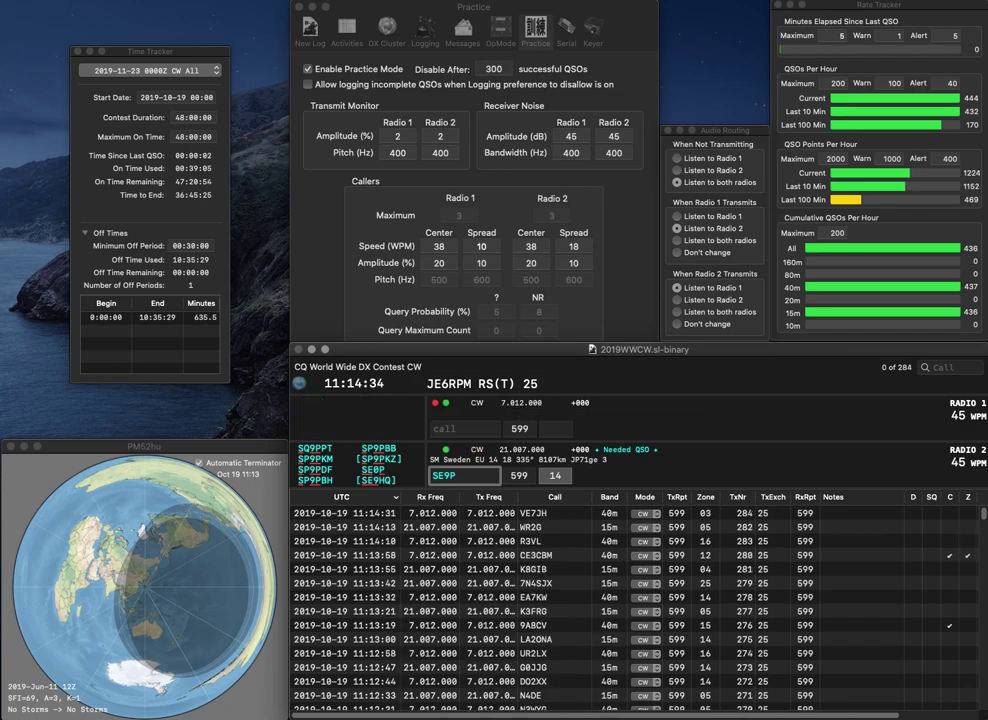
Step: Change the Radio 2 call to IE9P and answer on Radio 1 with the partial call 3OMGP
key(BackSpace)
text(I)
key(Return)
text(3O)
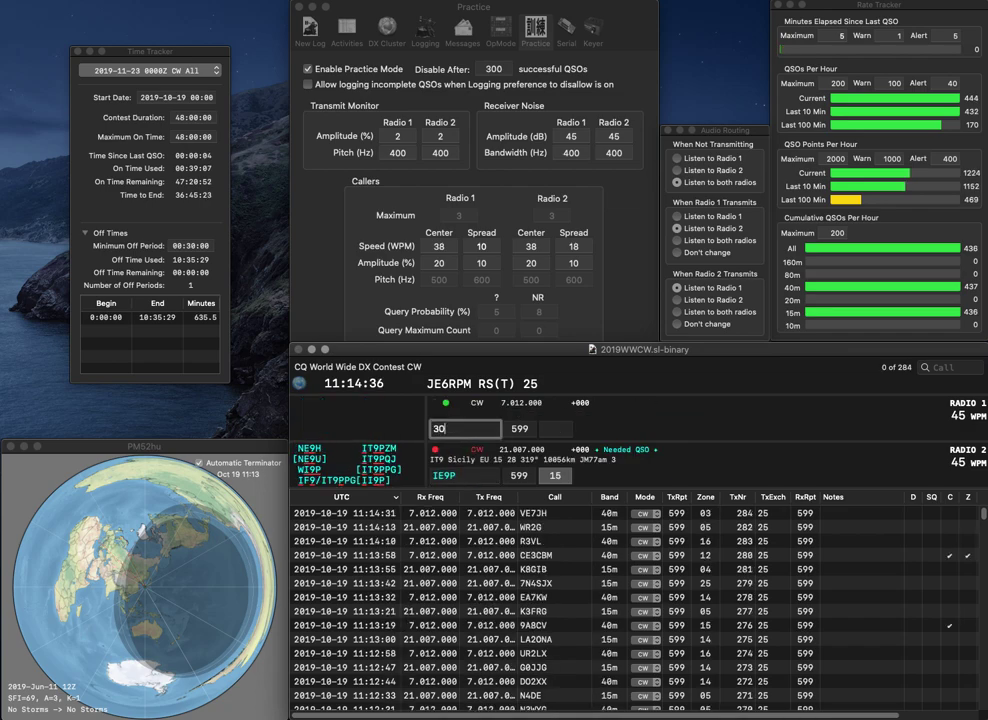
text(MGP)
key(Return)
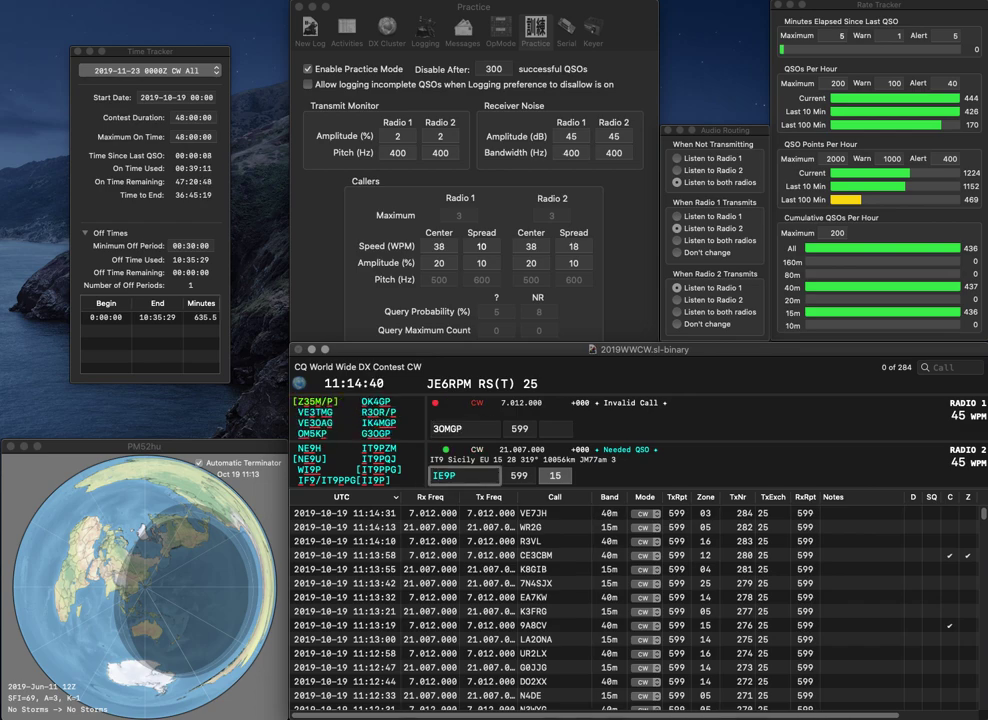
Step: Change the Radio 2 call back to SE9P and extend the Radio 1 call to G3OMGP, sending both
key(BackSpace)
text(S)
key(Return)
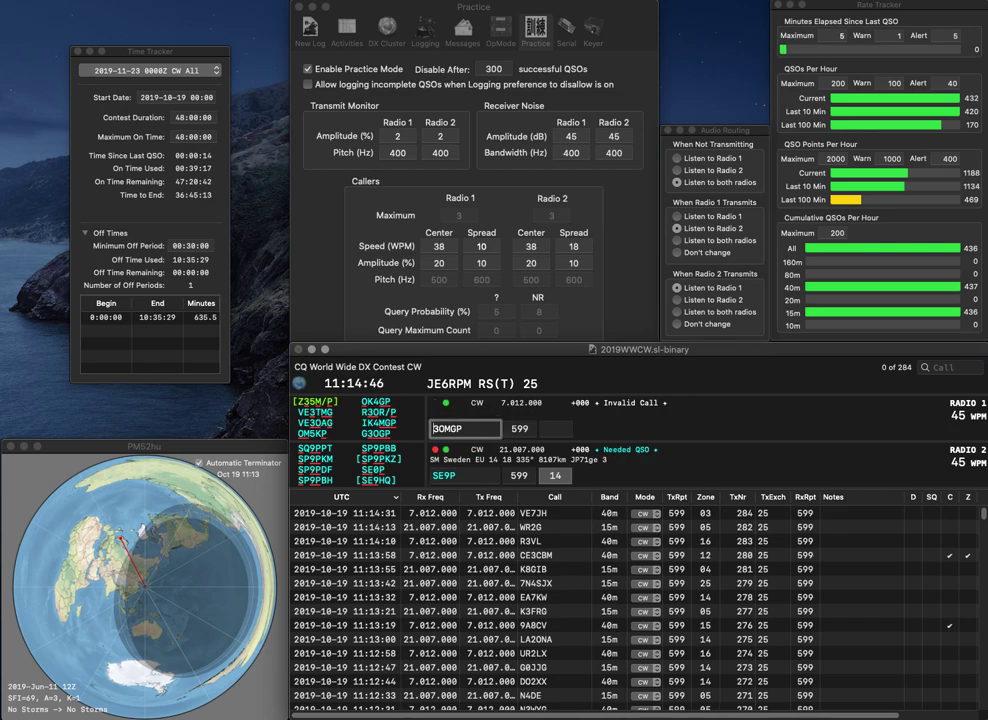
text(G)
key(Return)
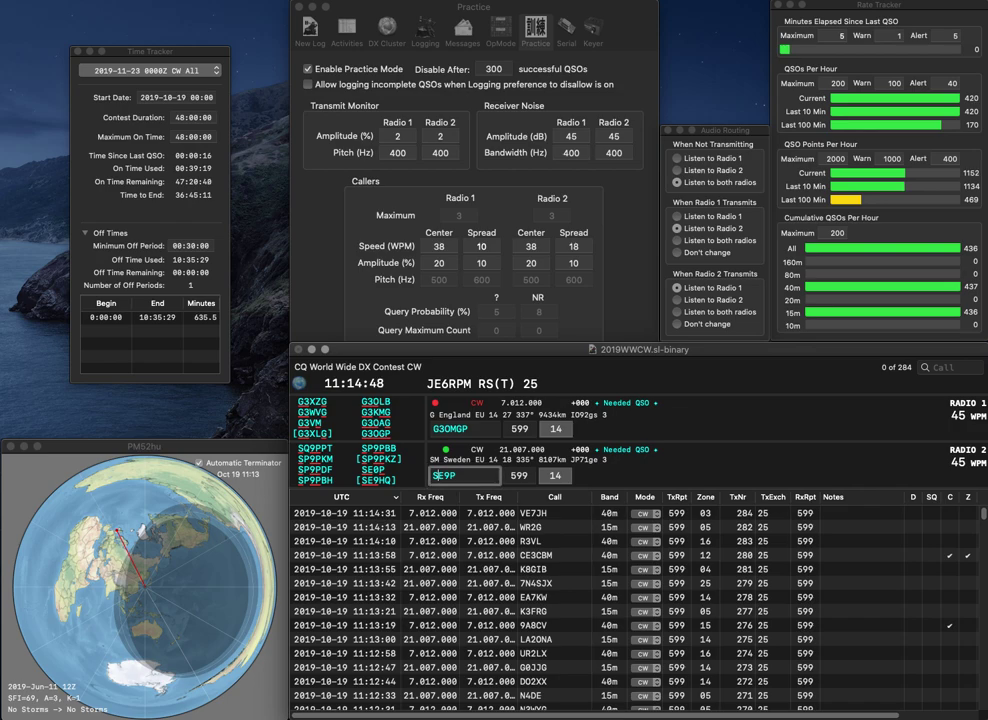
Step: Send the partial call 9P on Radio 2 and rework the Radio 1 call into SQ3MGP
key(BackSpace)
key(BackSpace)
key(Return)
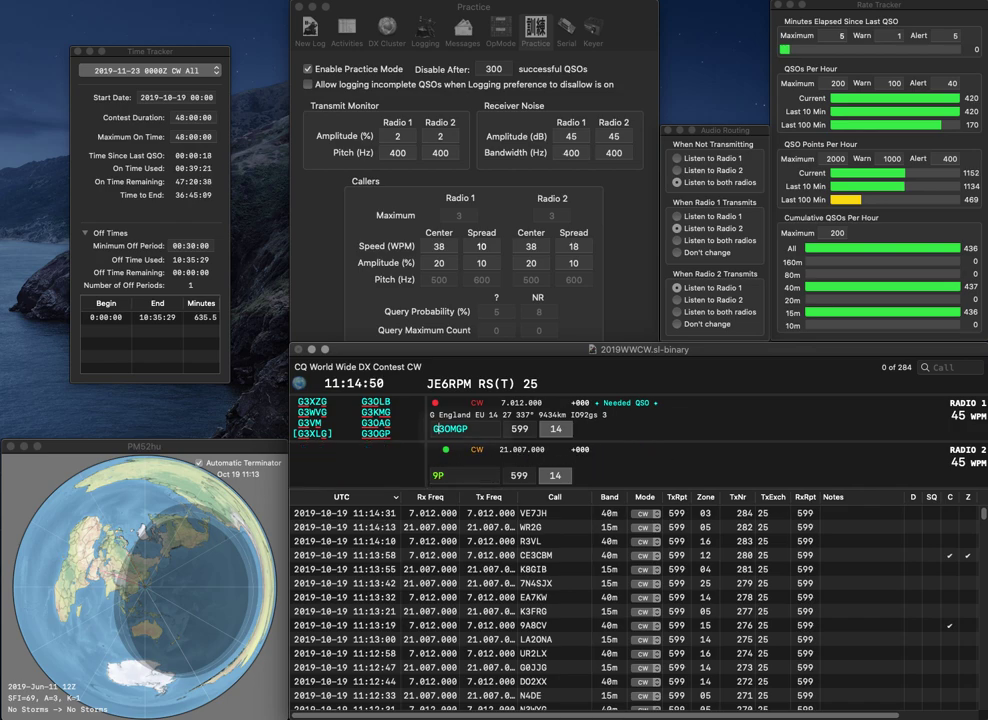
text(SQ)
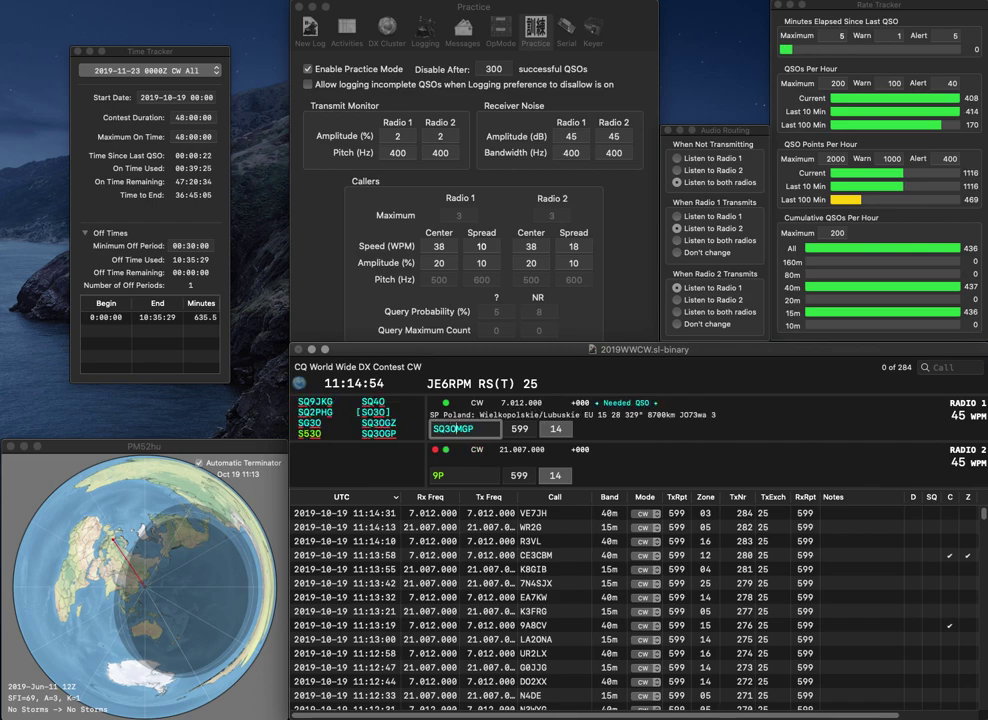
key(BackSpace)
Step: Add the prefix SE to the partial Radio 2 call, making it SE9P, and return to Radio 1
key(grave)
text(SE)
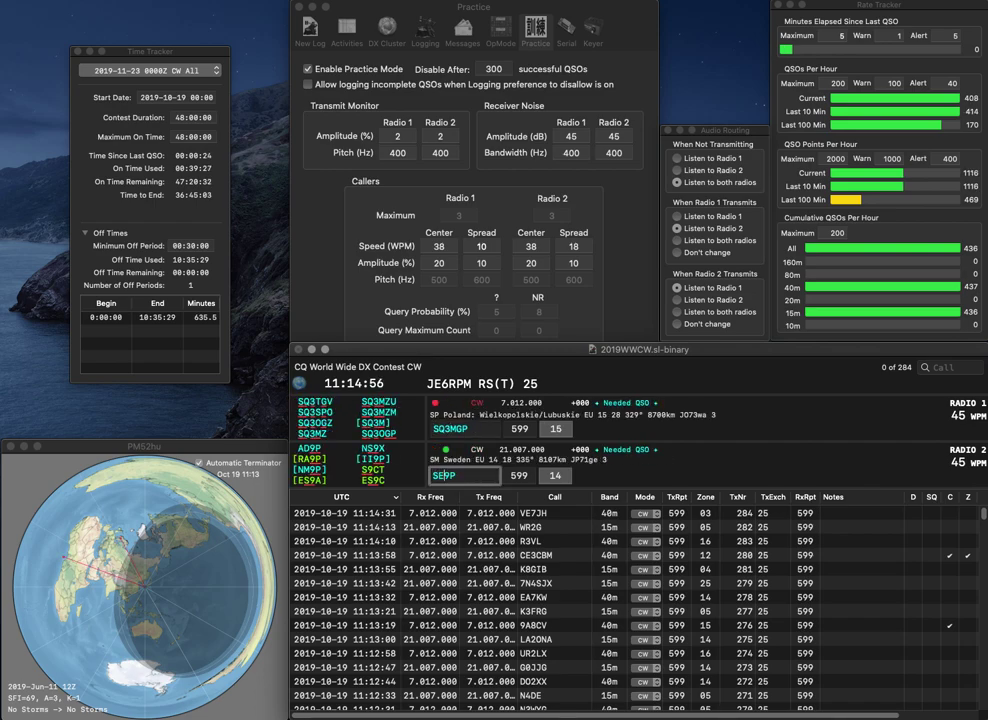
key(grave)
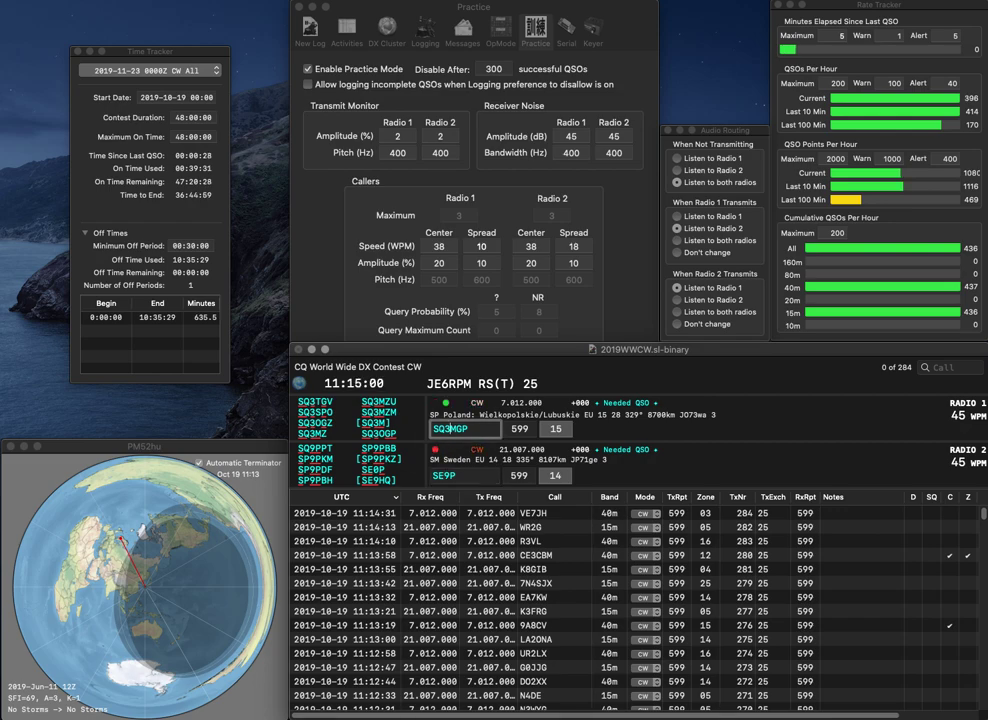
key(Delete)
text(O)
key(Return)
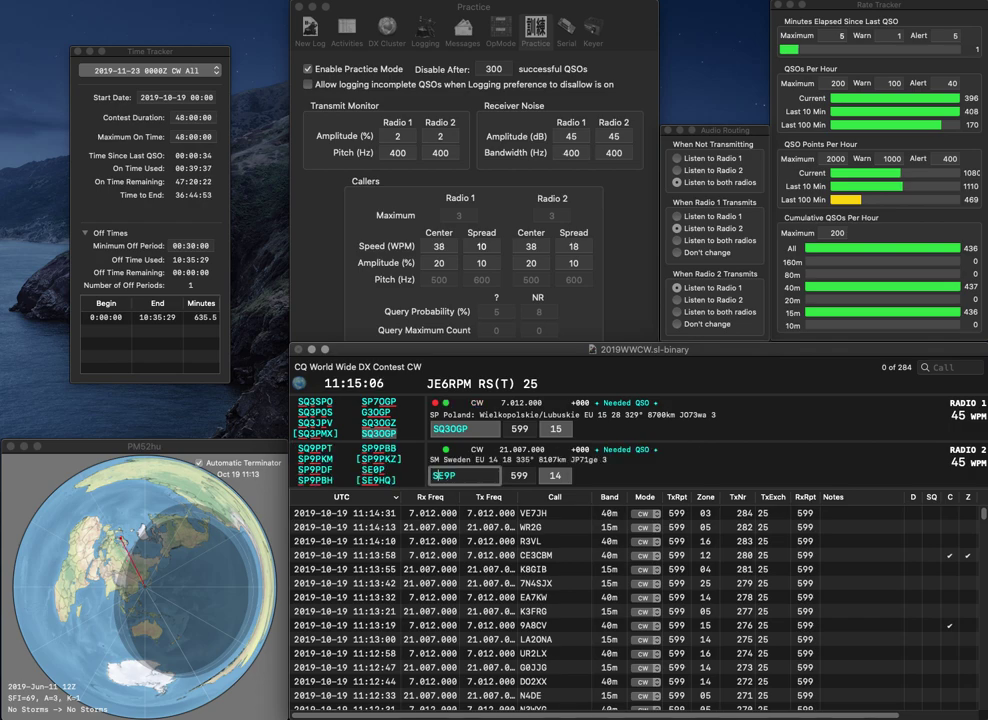
key(Return)
key(Return)
key(Delete)
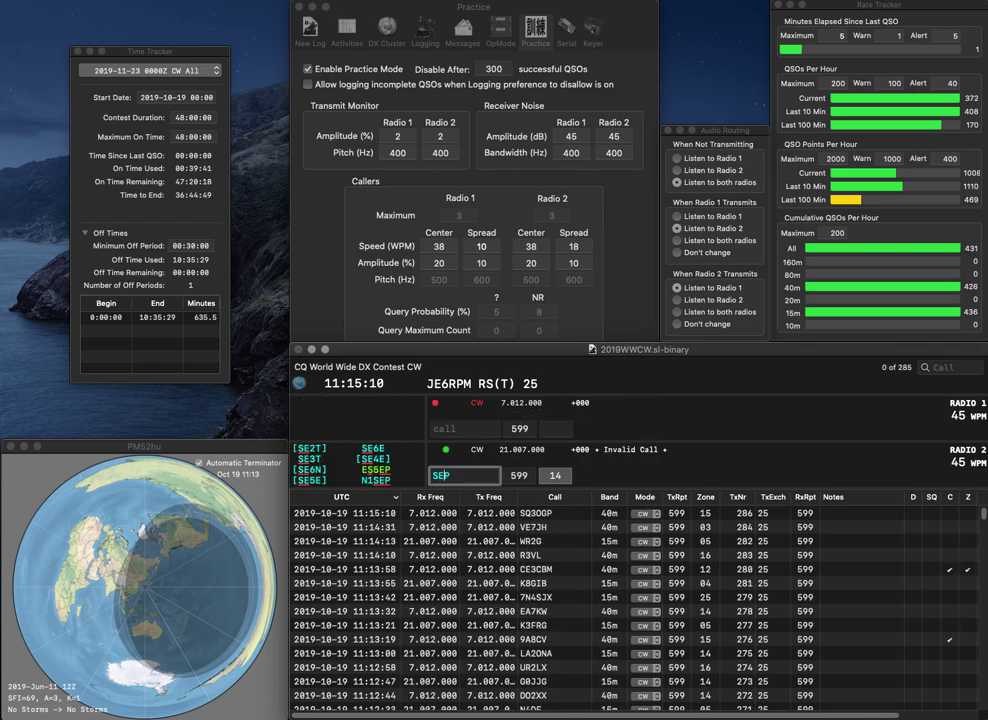
text(0)
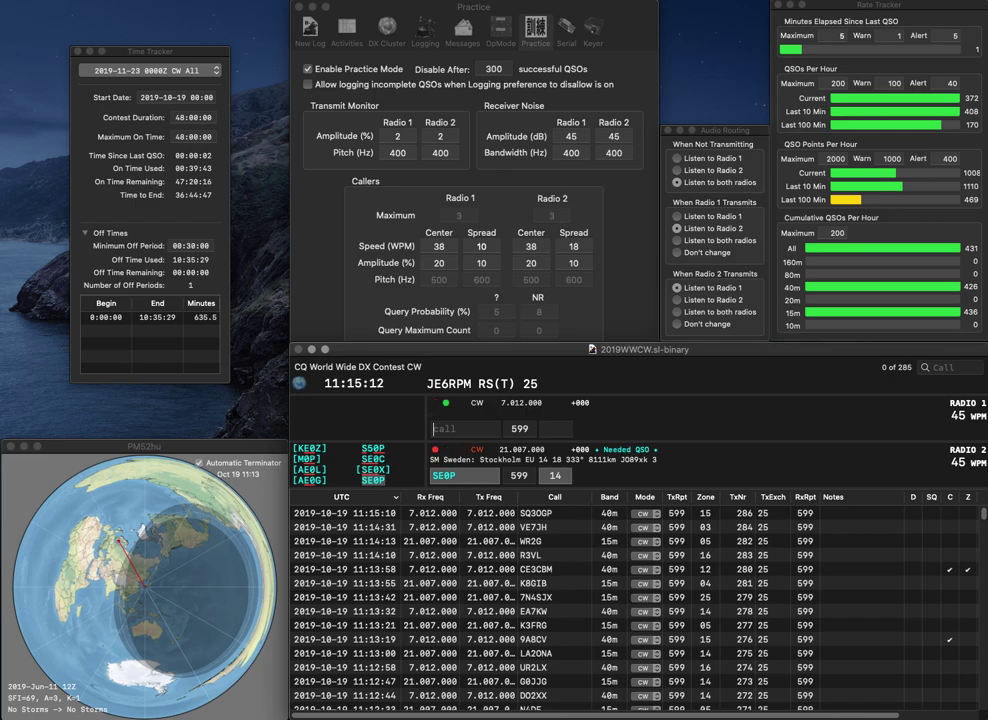
key(Return)
text(N4CD)
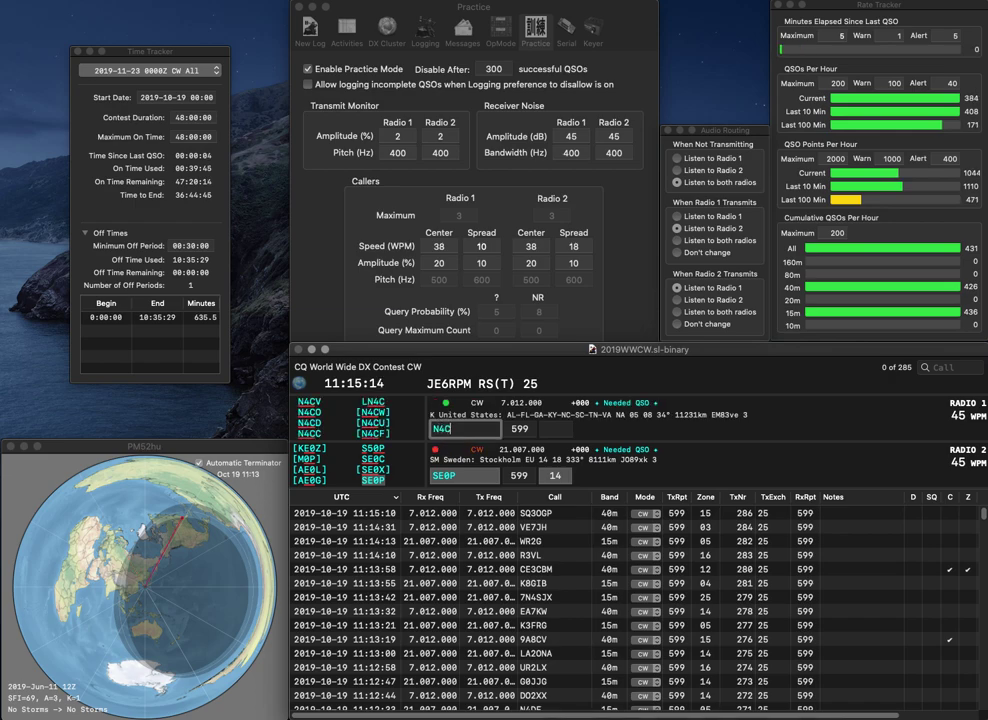
key(Return)
key(Tab)
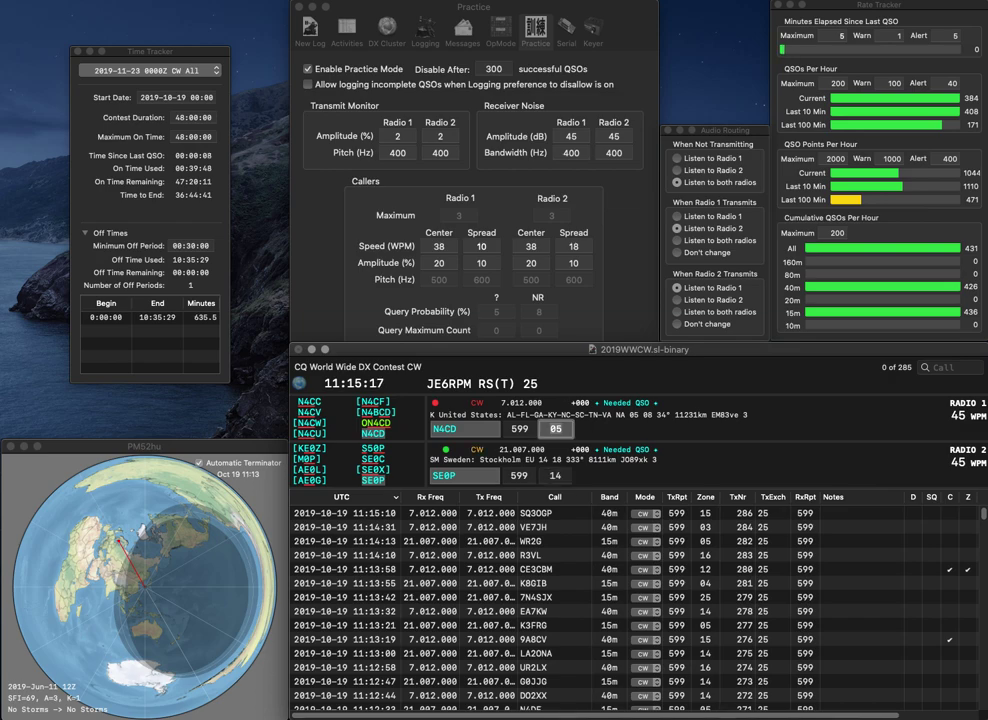
key(Return)
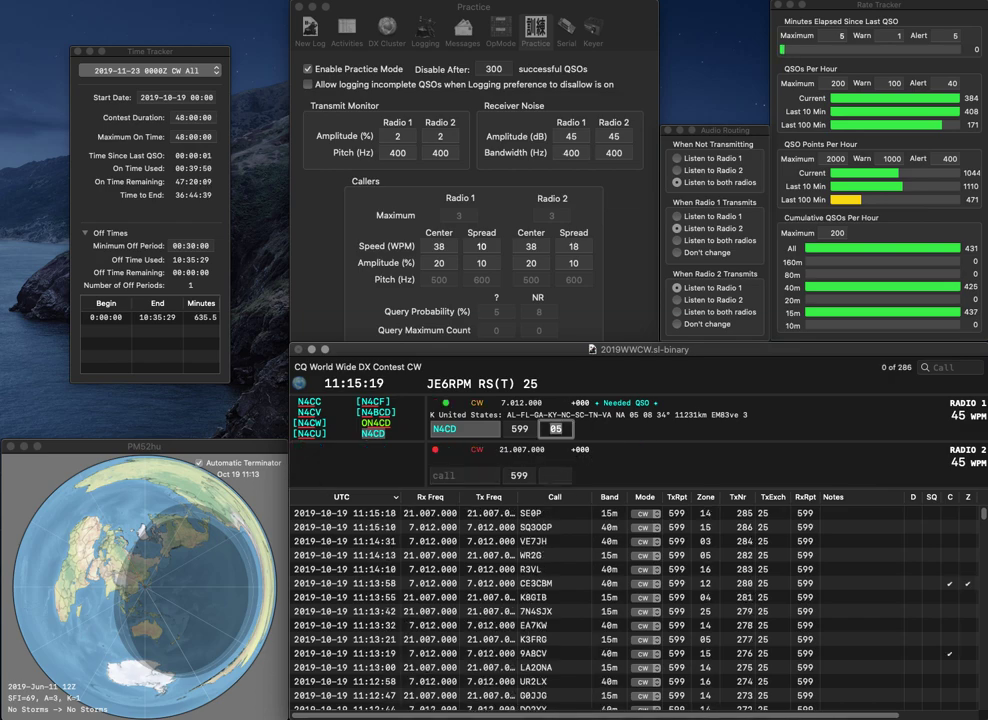
key(Return)
text(LZ2YO)
key(Tab)
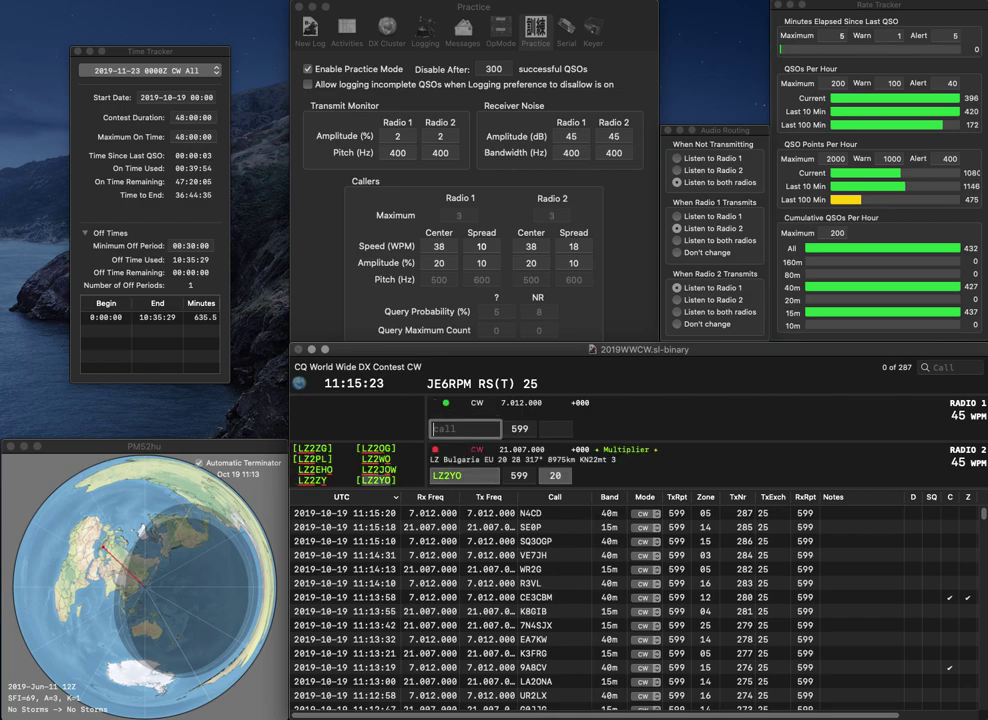
text(DK2)
text(BJ)
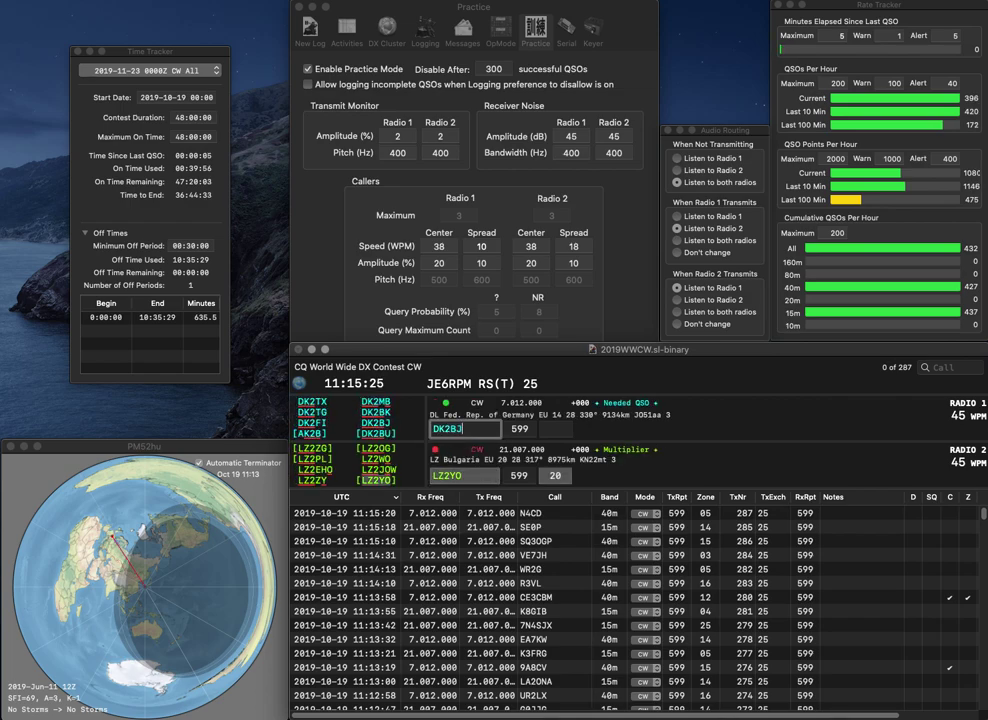
key(Return)
key(Tab)
key(Tab)
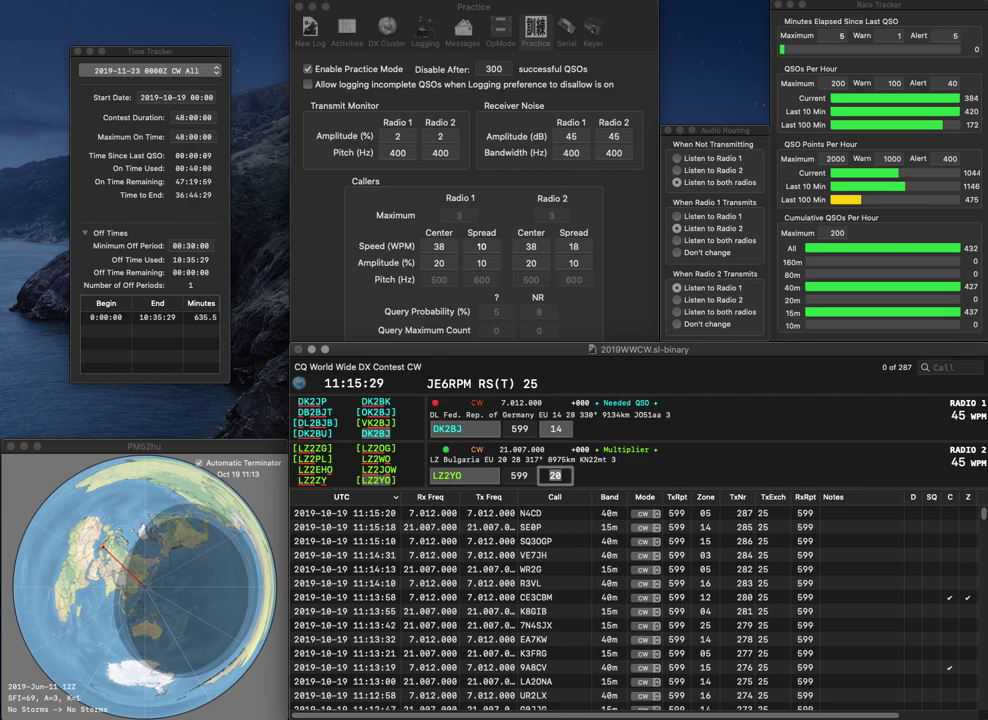
key(Return)
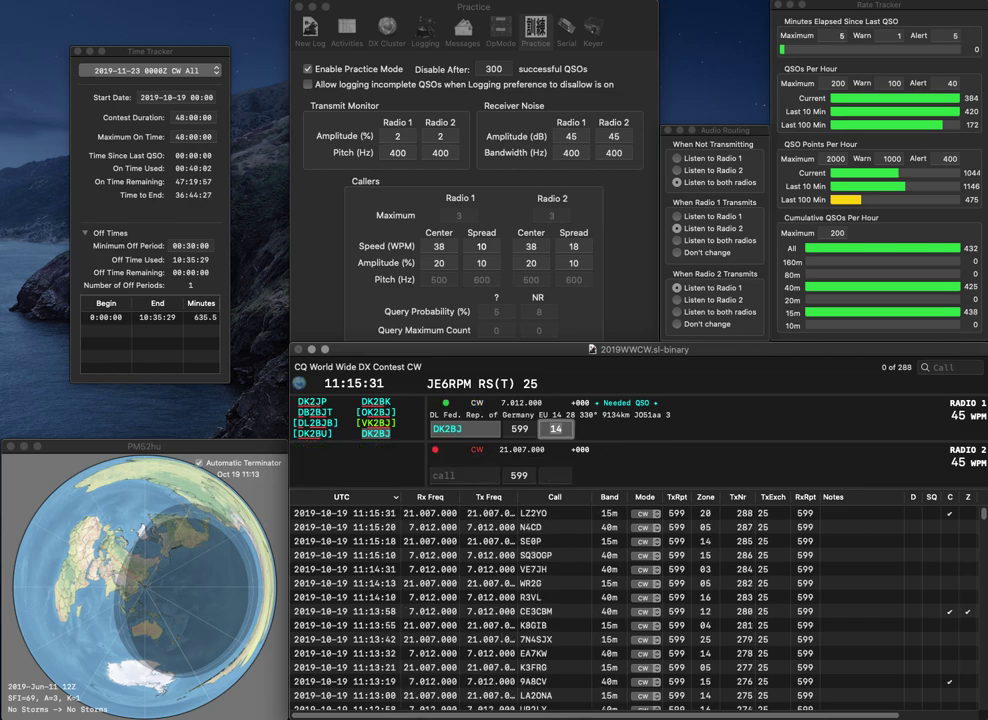
key(Return)
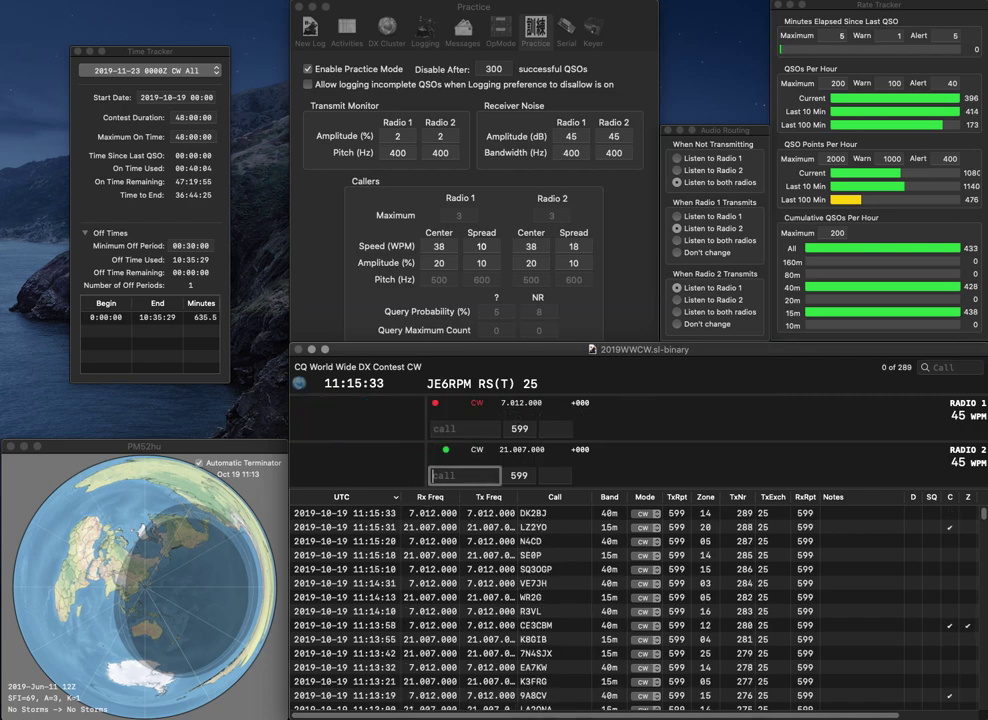
text(YL6A)
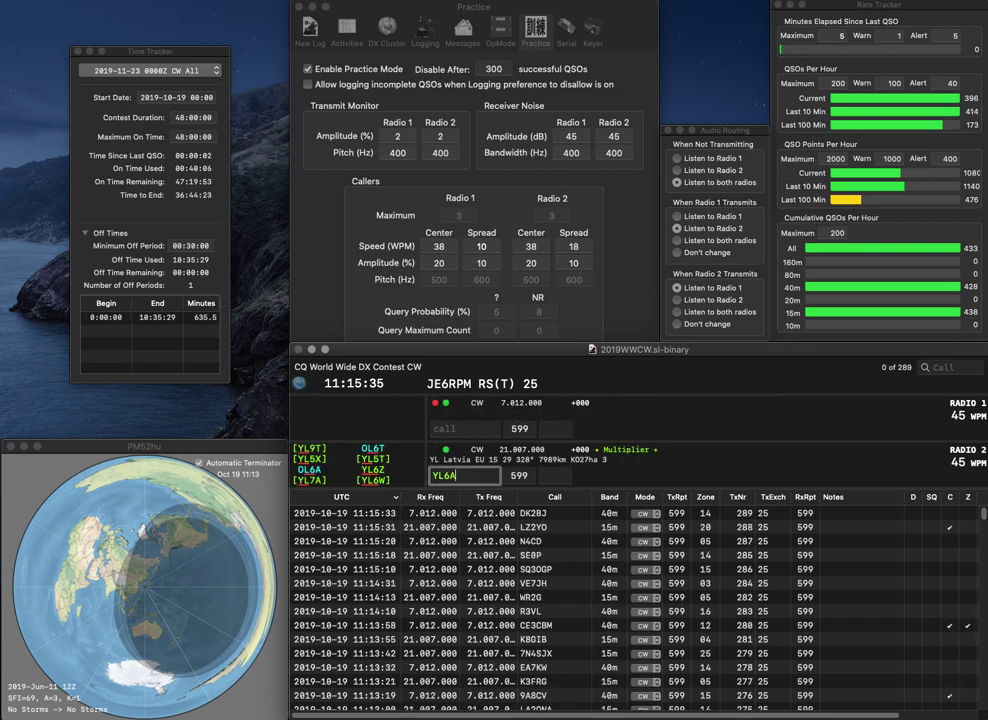
key(Return)
text(N0AJN)
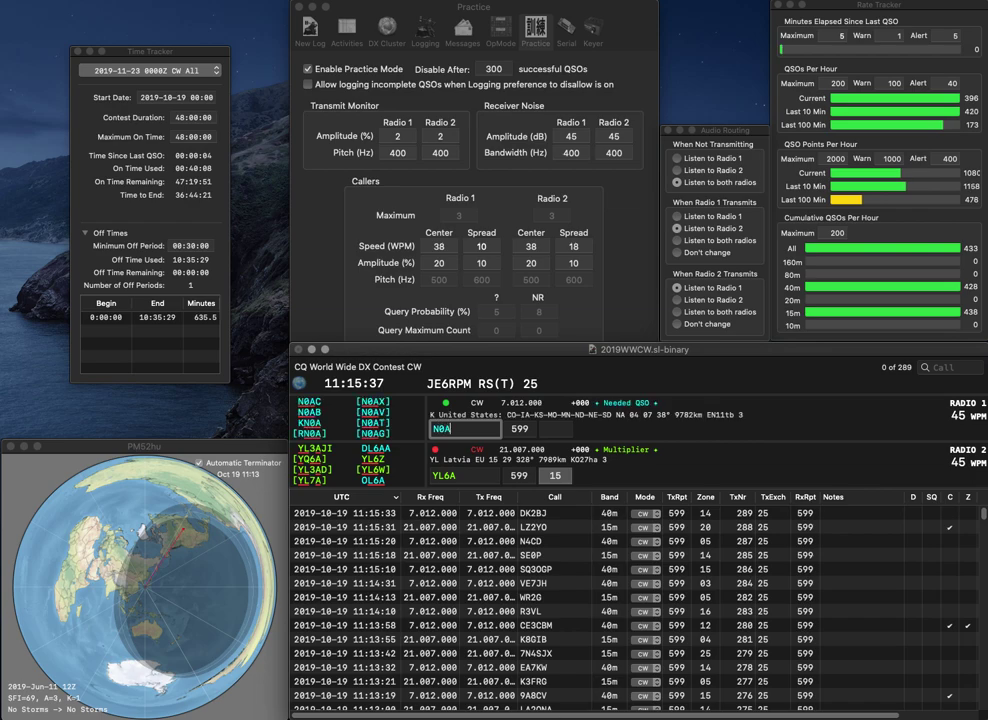
key(Return)
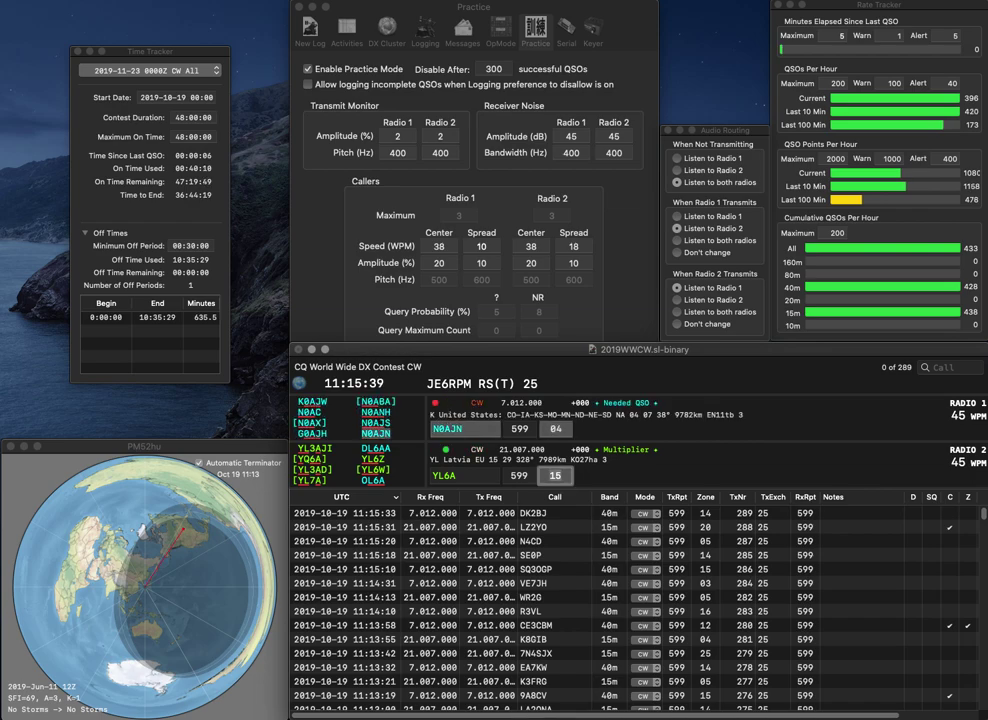
key(space)
key(Left)
key(BackSpace)
text(7)
key(Return)
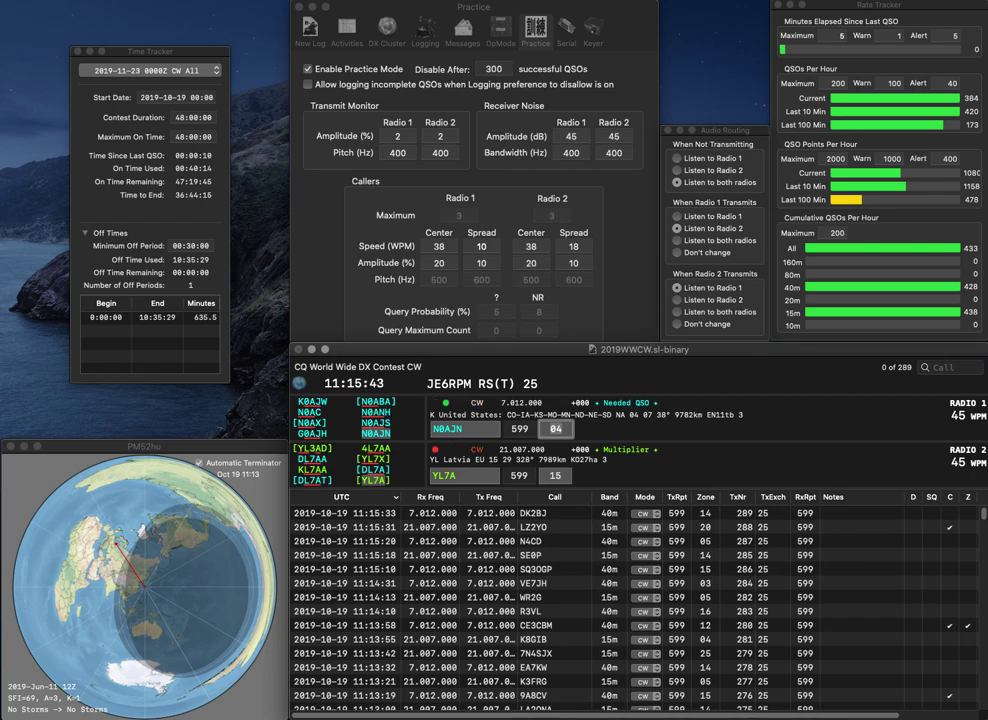
key(Return)
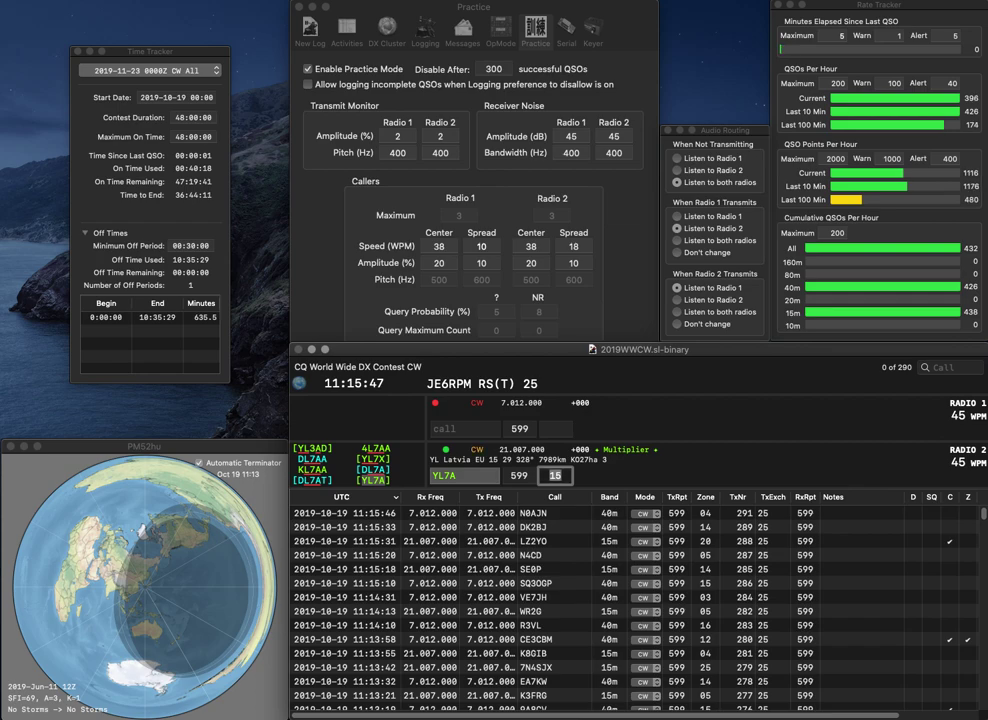
key(Return)
text(JJ)
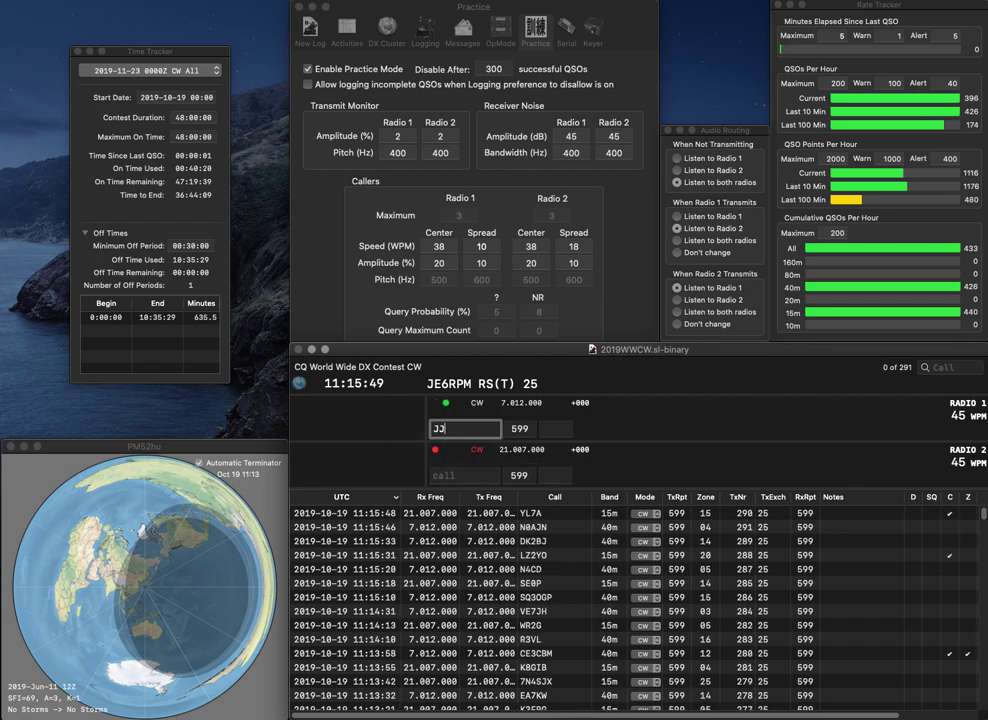
text(1VJB)
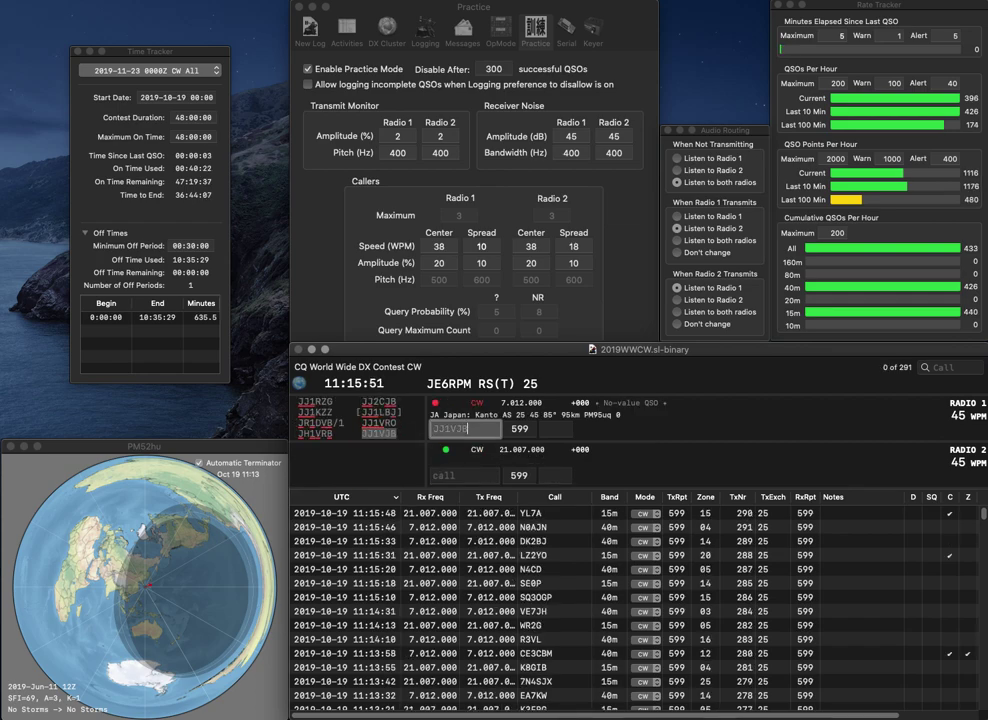
key(Return)
text(K6A)
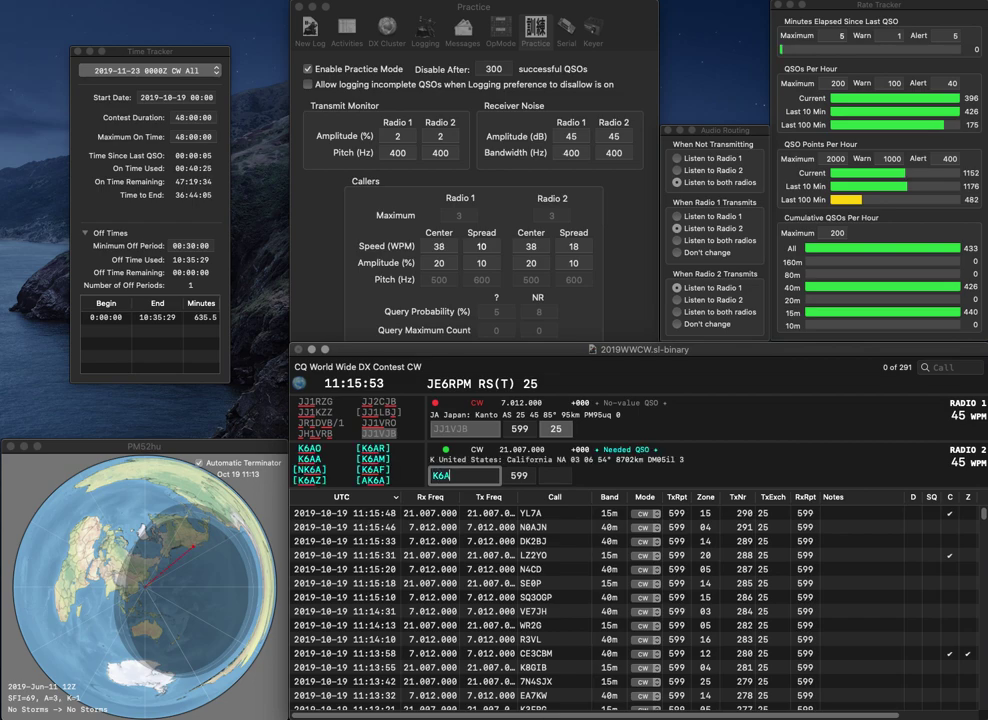
text(WB)
key(Return)
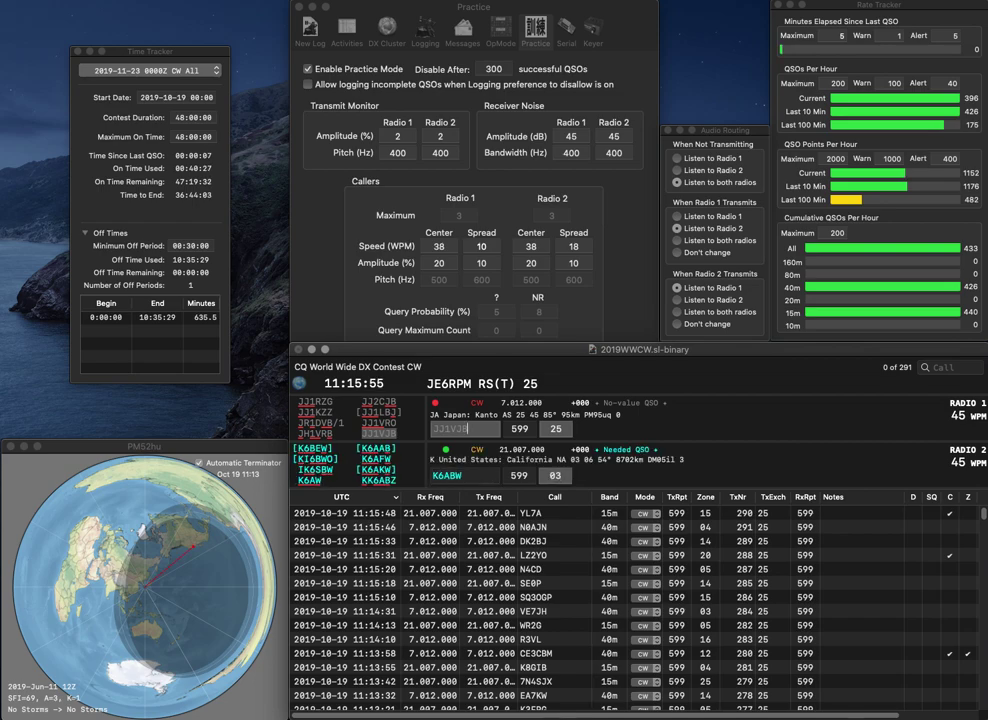
key(Return)
key(space)
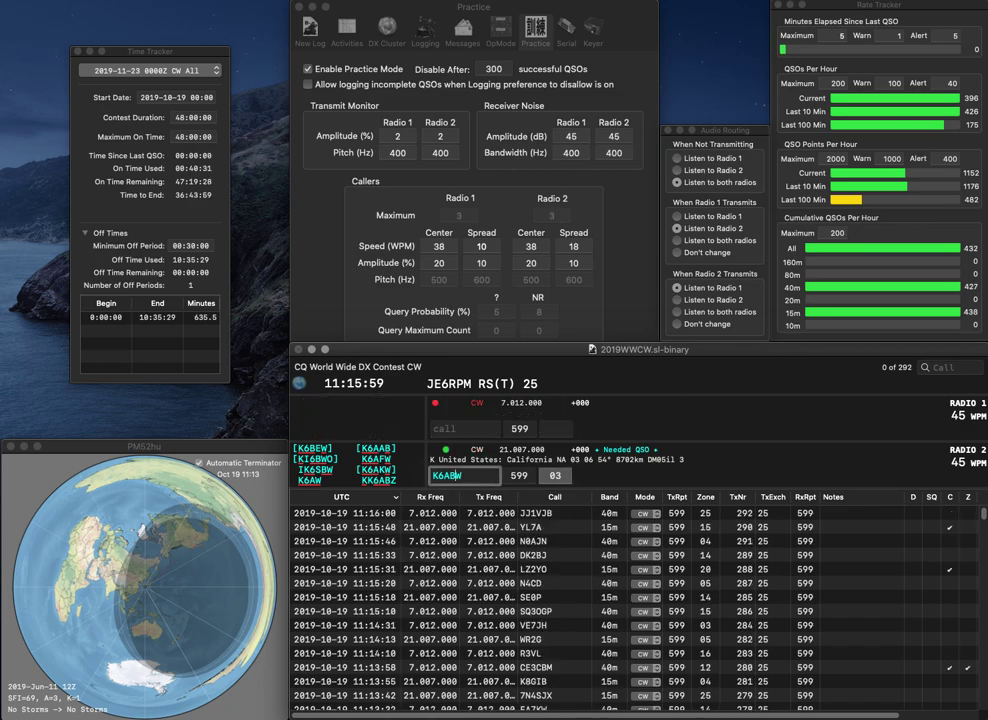
key(BackSpace)
text(F)
key(Return)
text(ON7PQ)
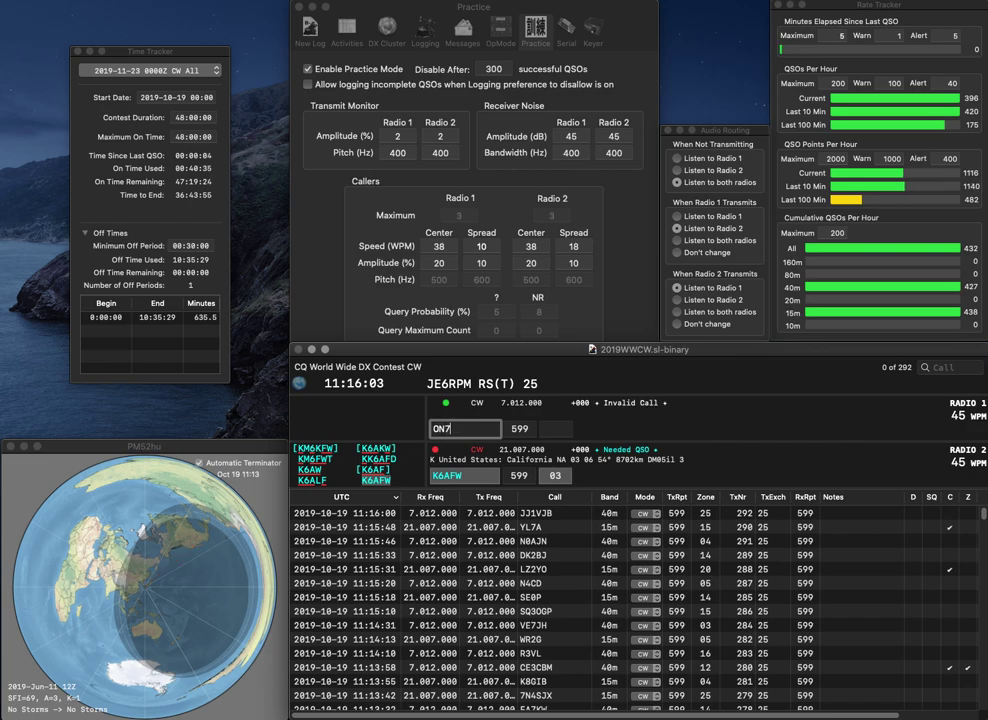
key(Return)
key(backslash)
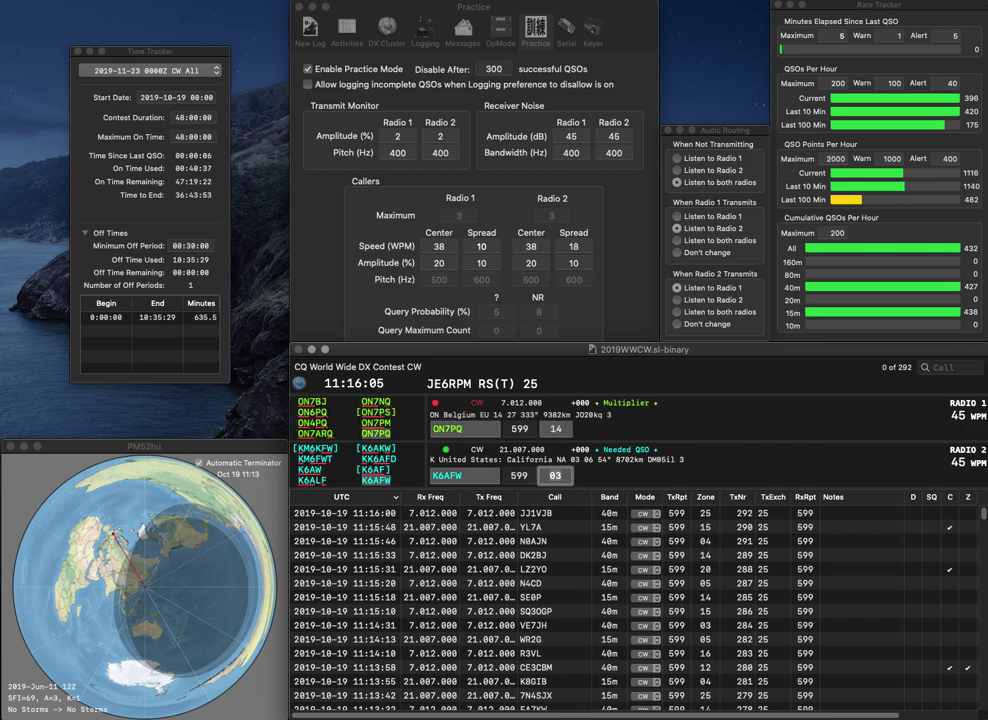
key(Return)
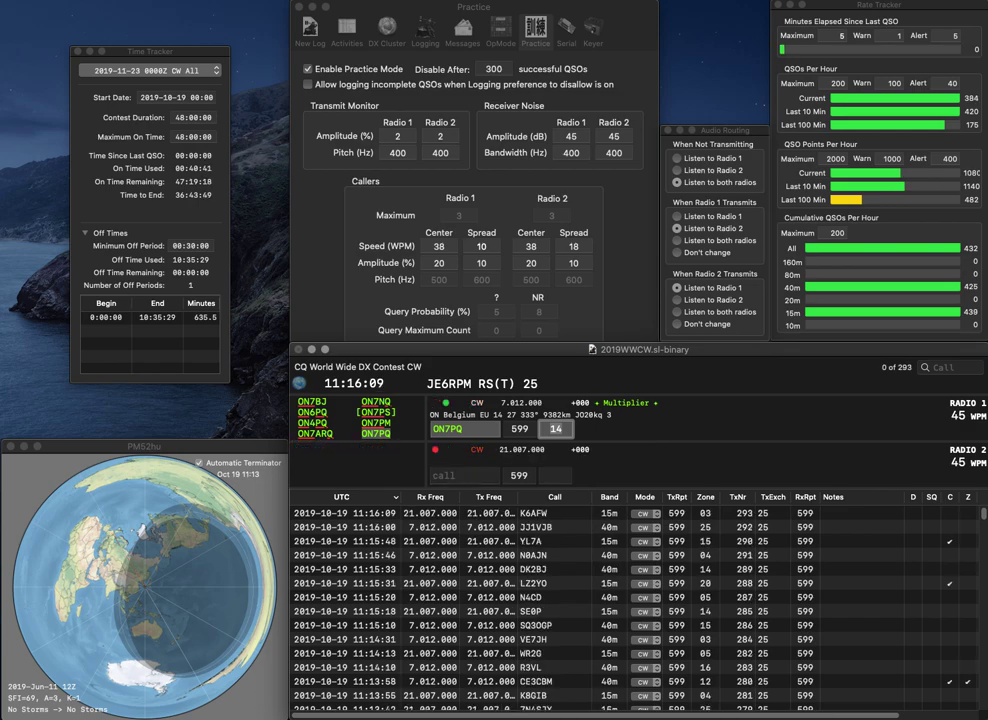
key(Return)
text(KF2B)
key(Return)
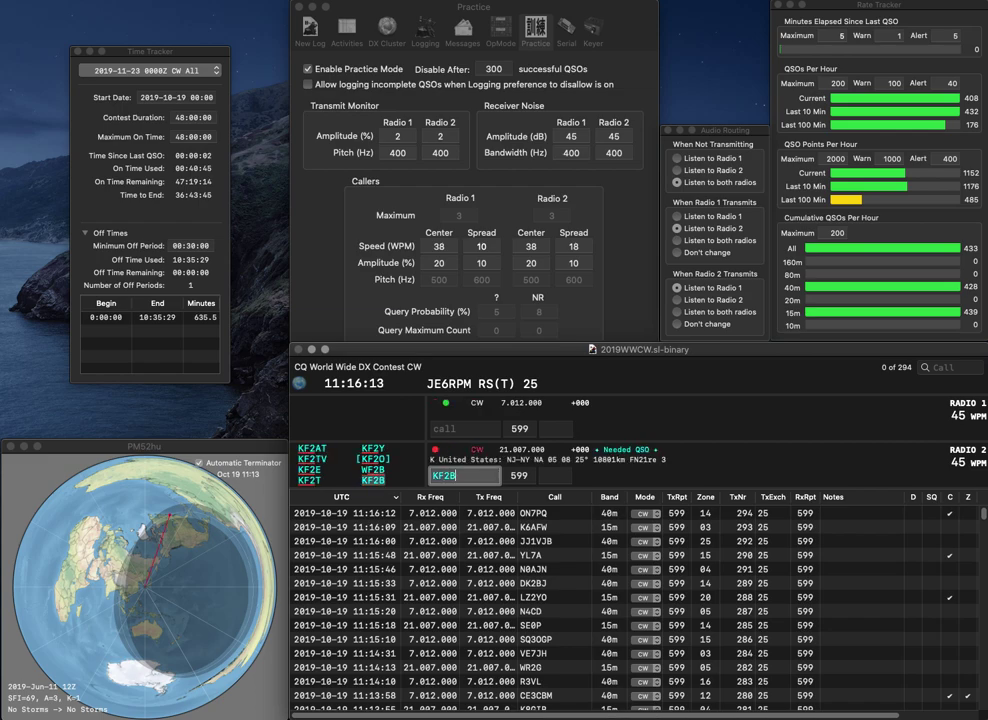
text(A)
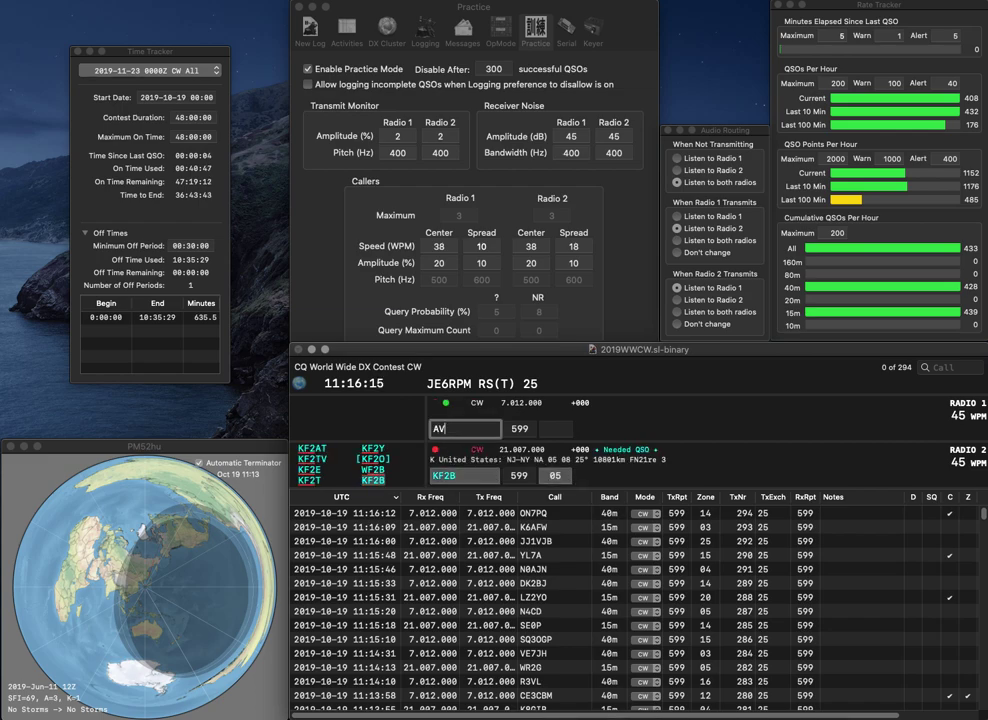
text(2)
key(Return)
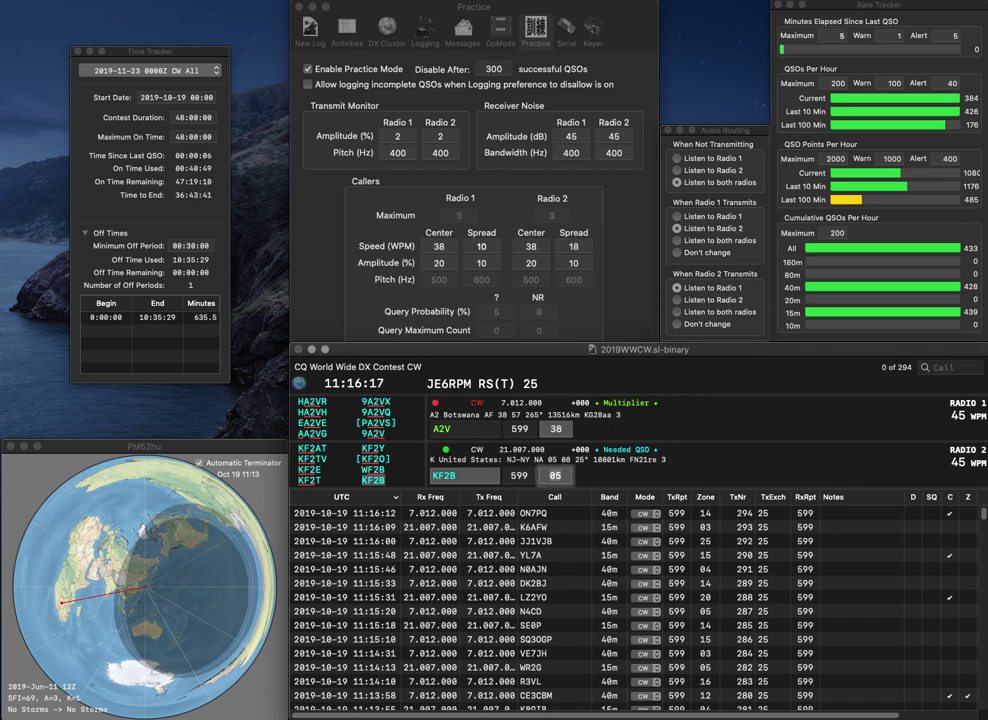
Step: Log the KF2B contact on Radio 2, and correct the Radio 1 call to AA7V and send it
key(Return)
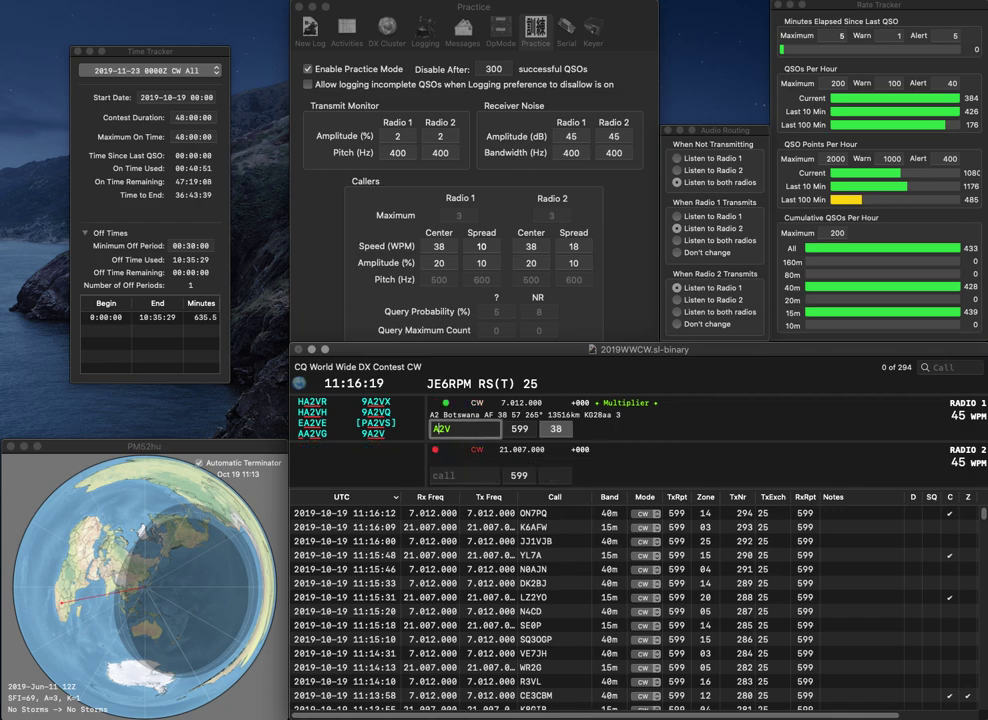
text(A7)
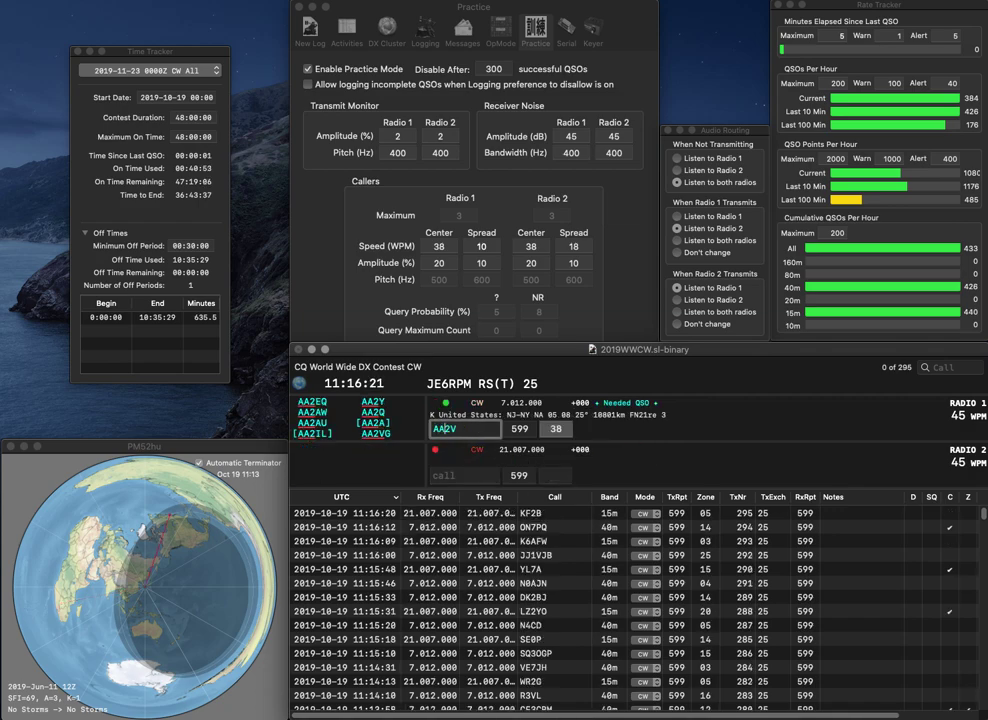
key(Delete)
key(Return)
text(DP5B)
key(Return)
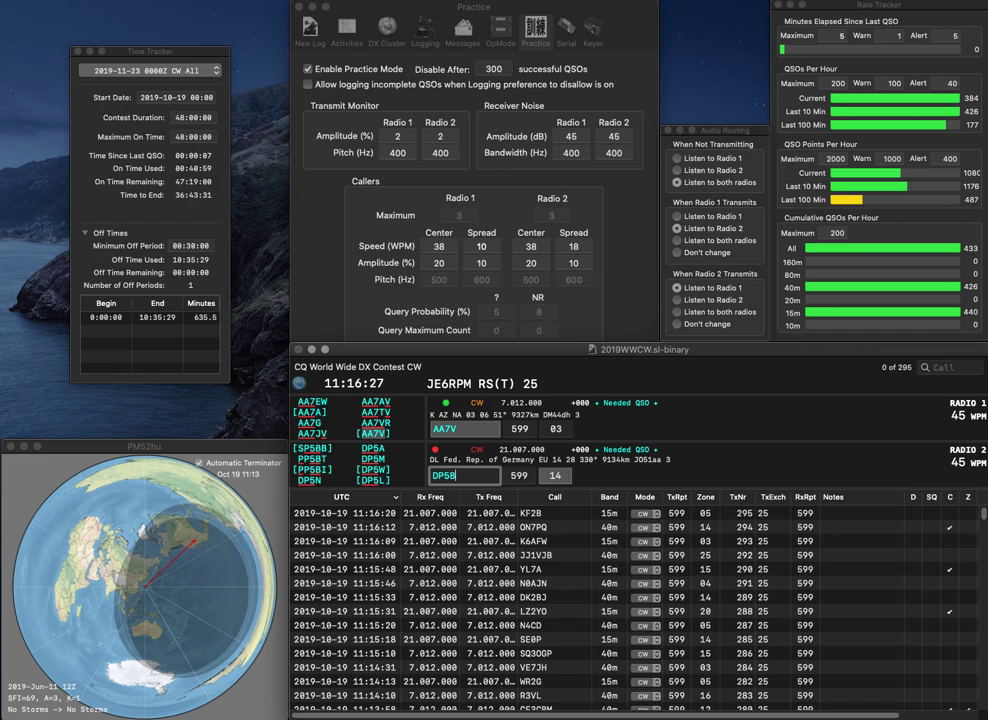
key(Return)
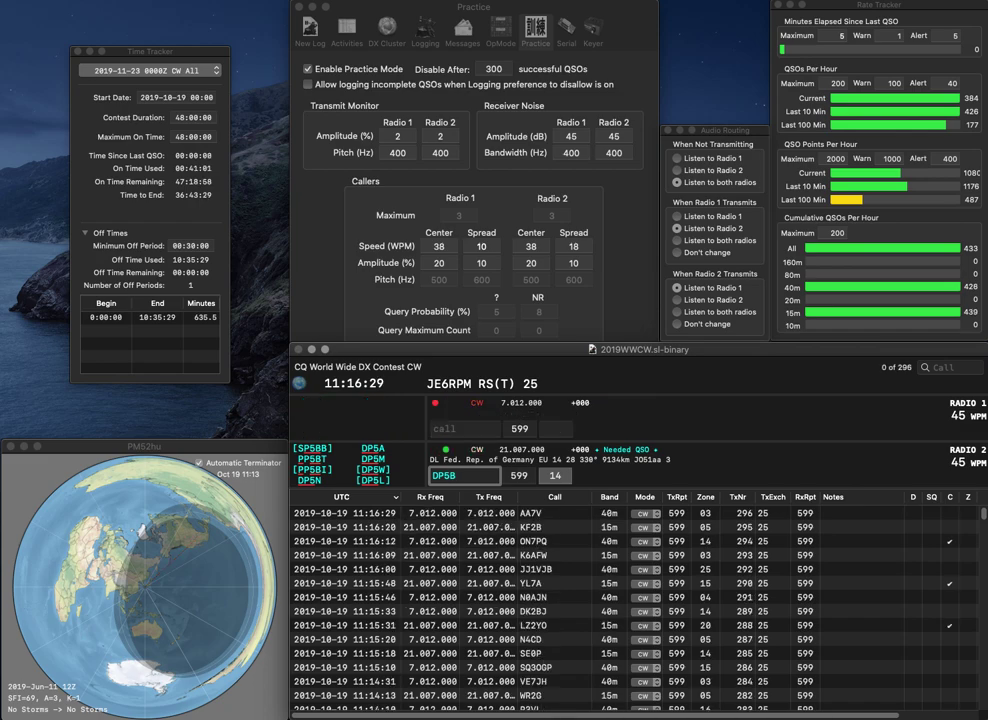
Step: Correct the Radio 2 call to DP4D and send it to the caller
key(Left)
key(BackSpace)
text(4)
key(Right)
key(BackSpace)
text(D)
key(Return)
text(LW)
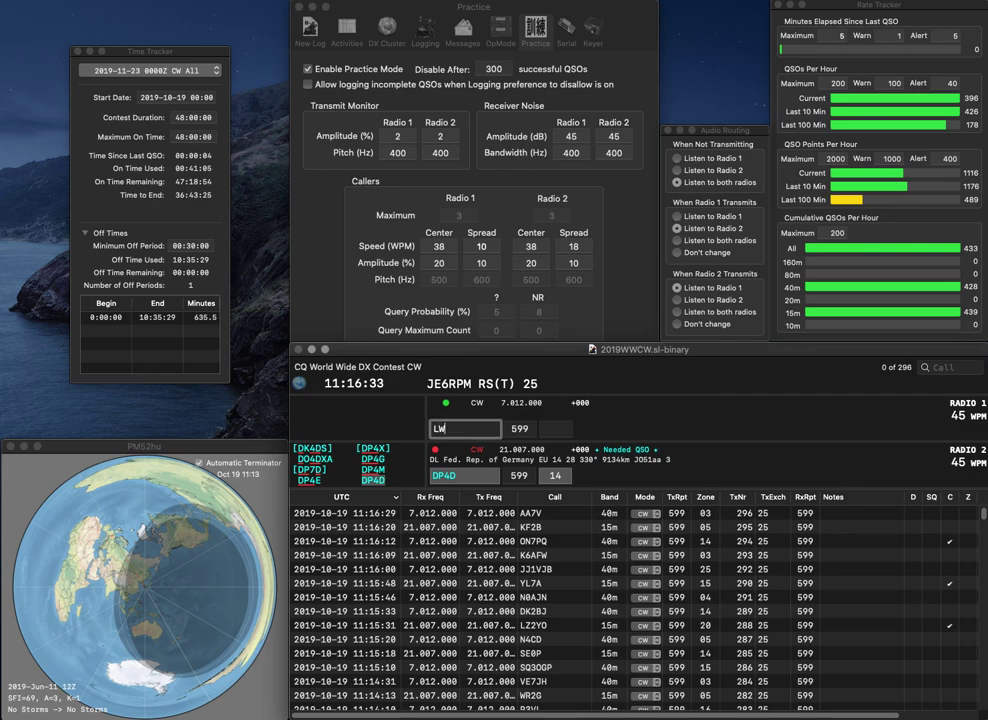
text(W6)
key(Return)
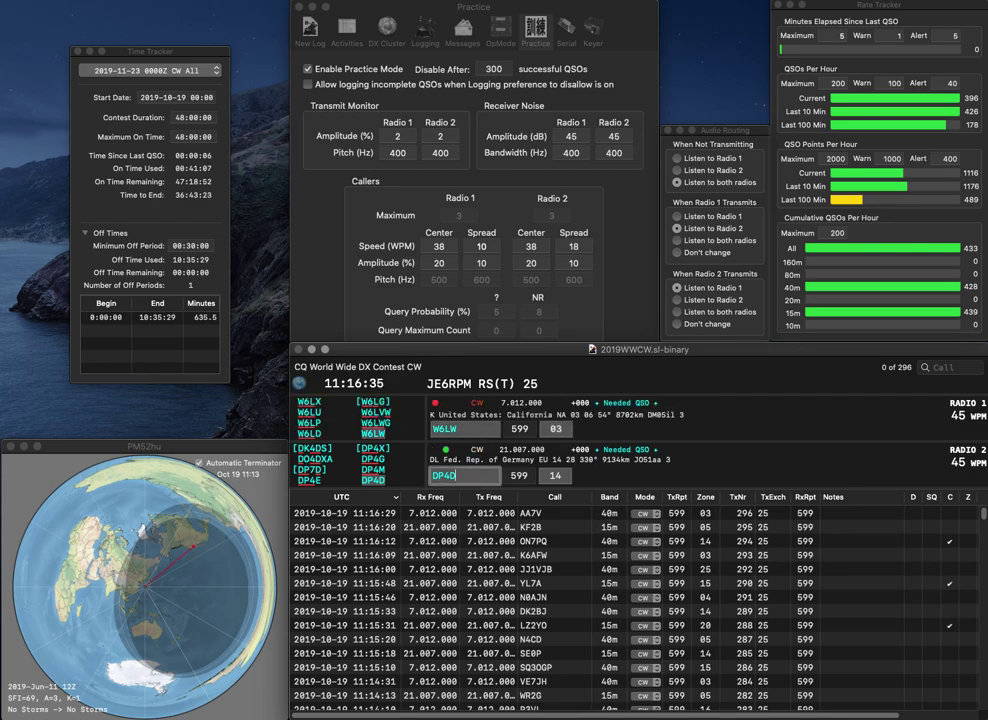
key(Tab)
key(Return)
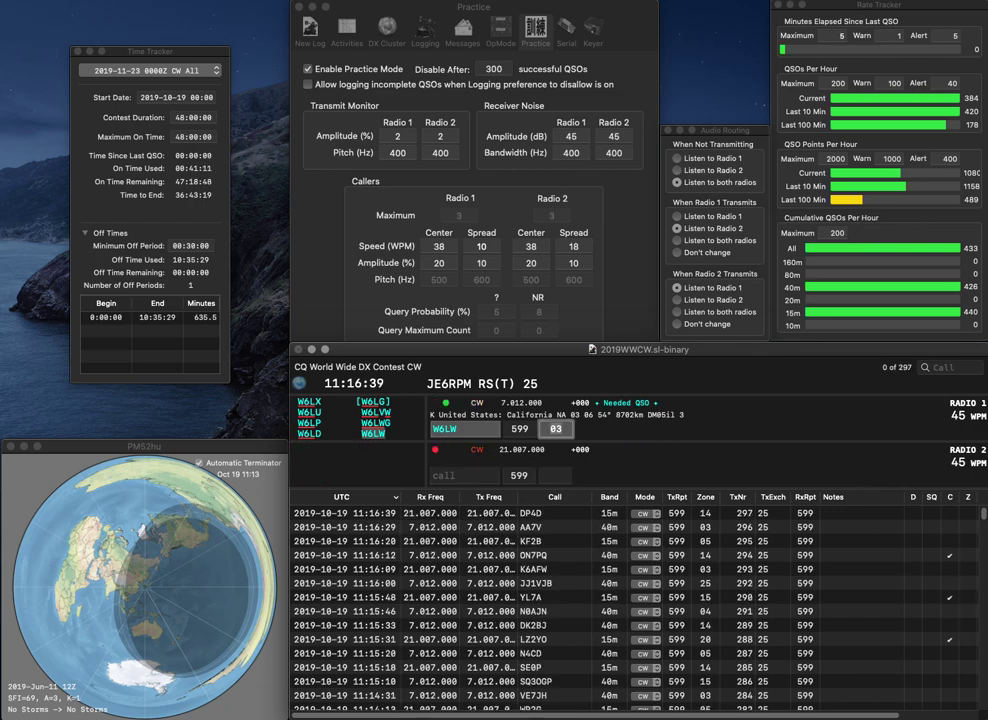
key(Return)
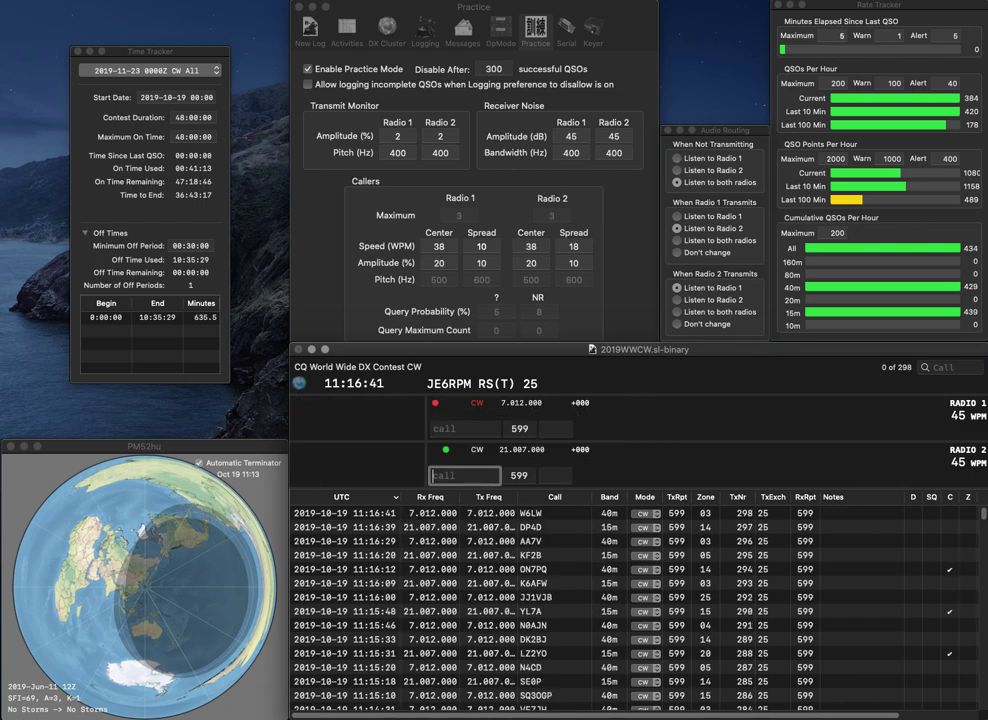
Step: Answer SP6DVP on Radio 2 and enter the call SP8DIP on Radio 1
text(SP6D)
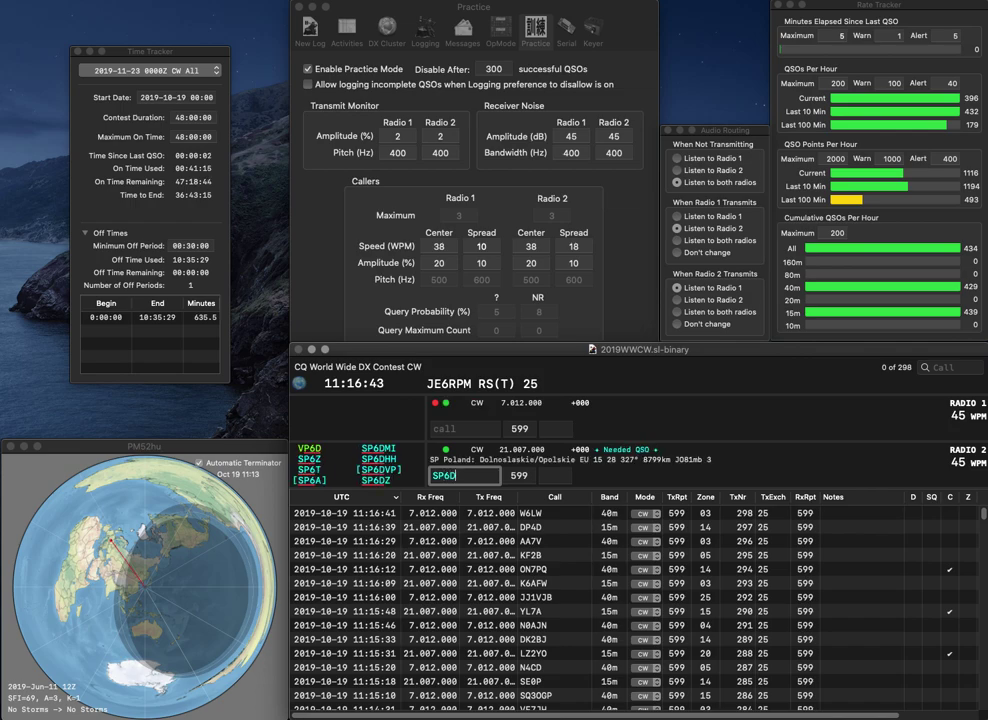
text(VP)
key(Return)
text(SP8)
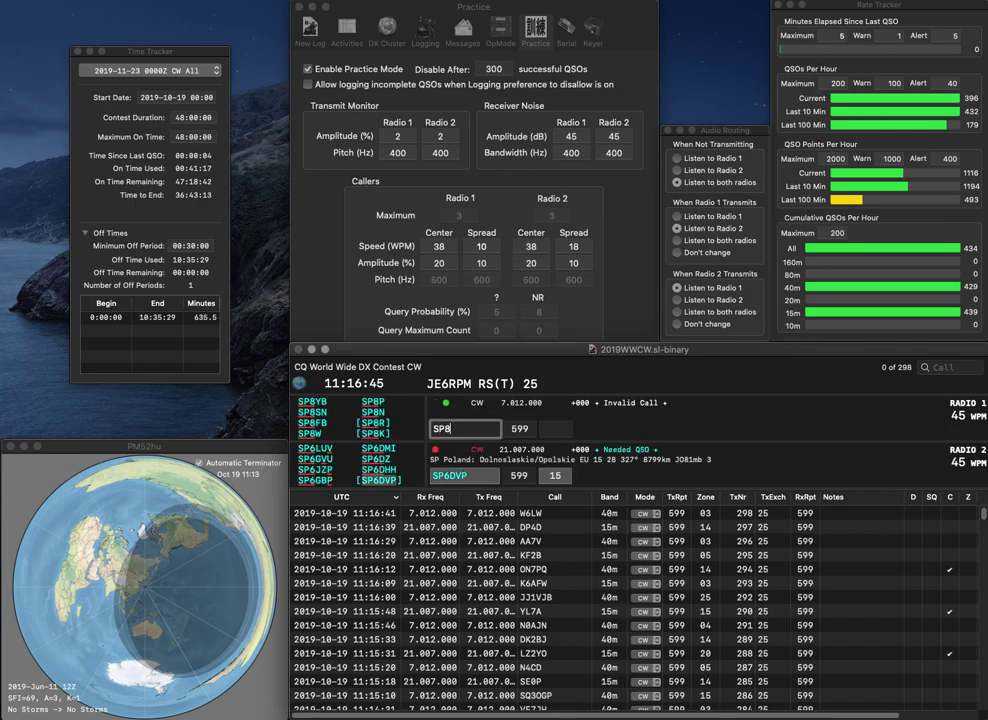
text(DIP)
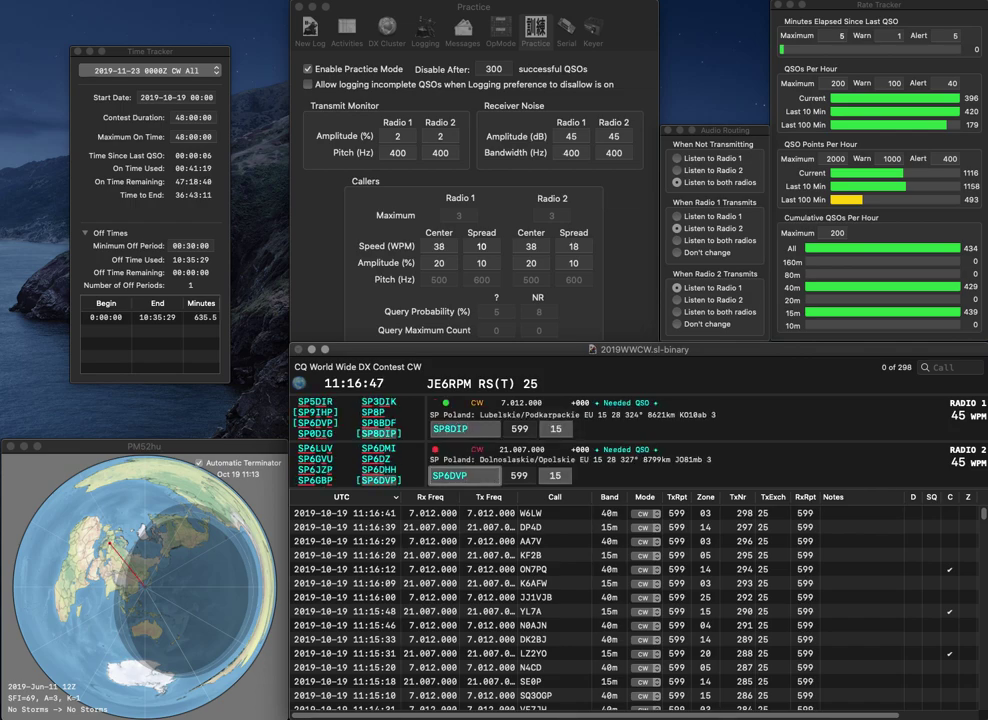
Step: Log the SP6DVP contact on Radio 2 and the SP8DIP contact on Radio 1
key(Tab)
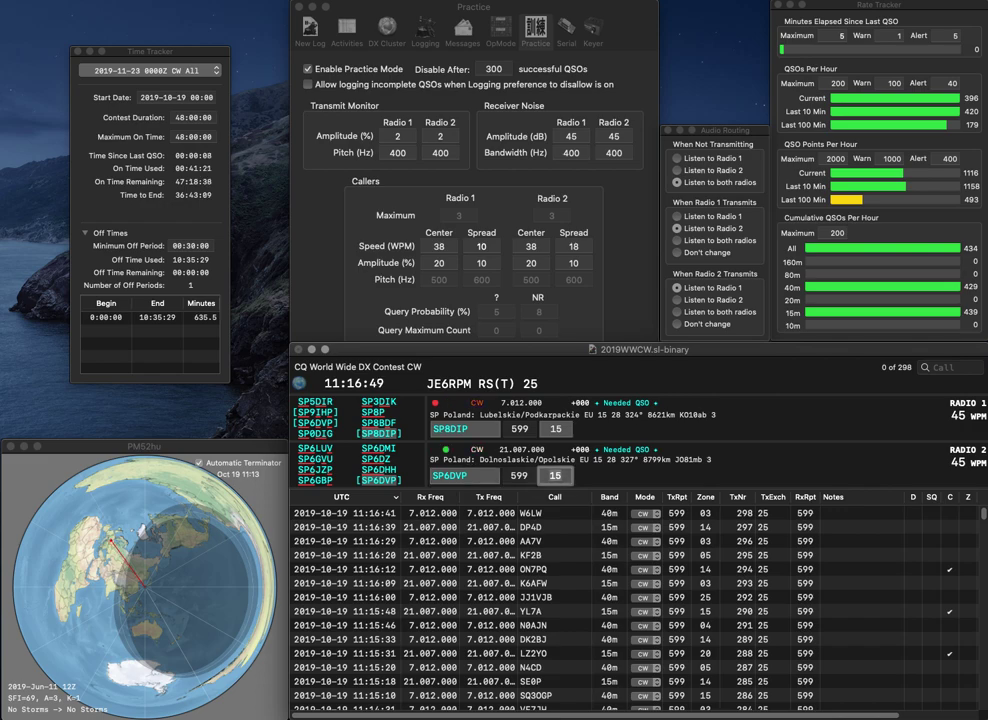
key(Return)
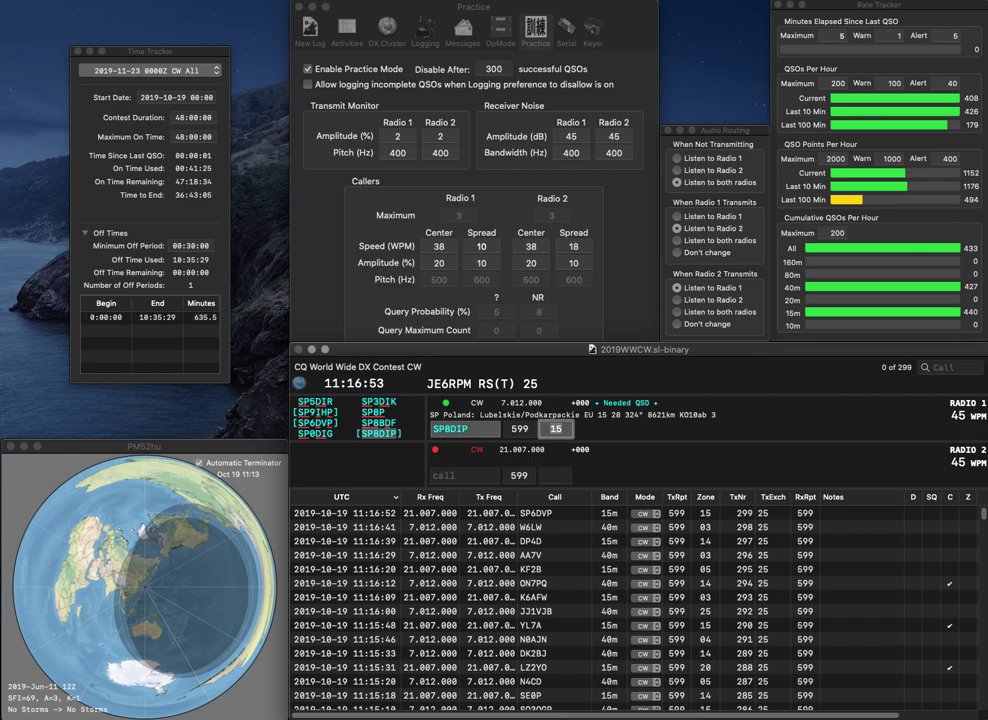
key(Return)
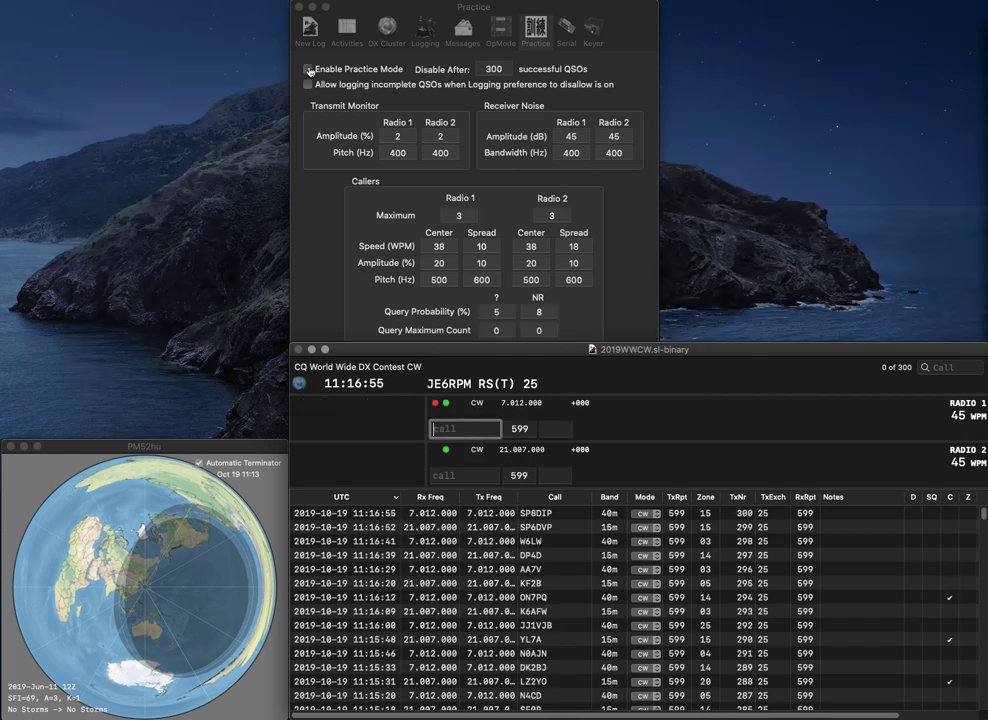